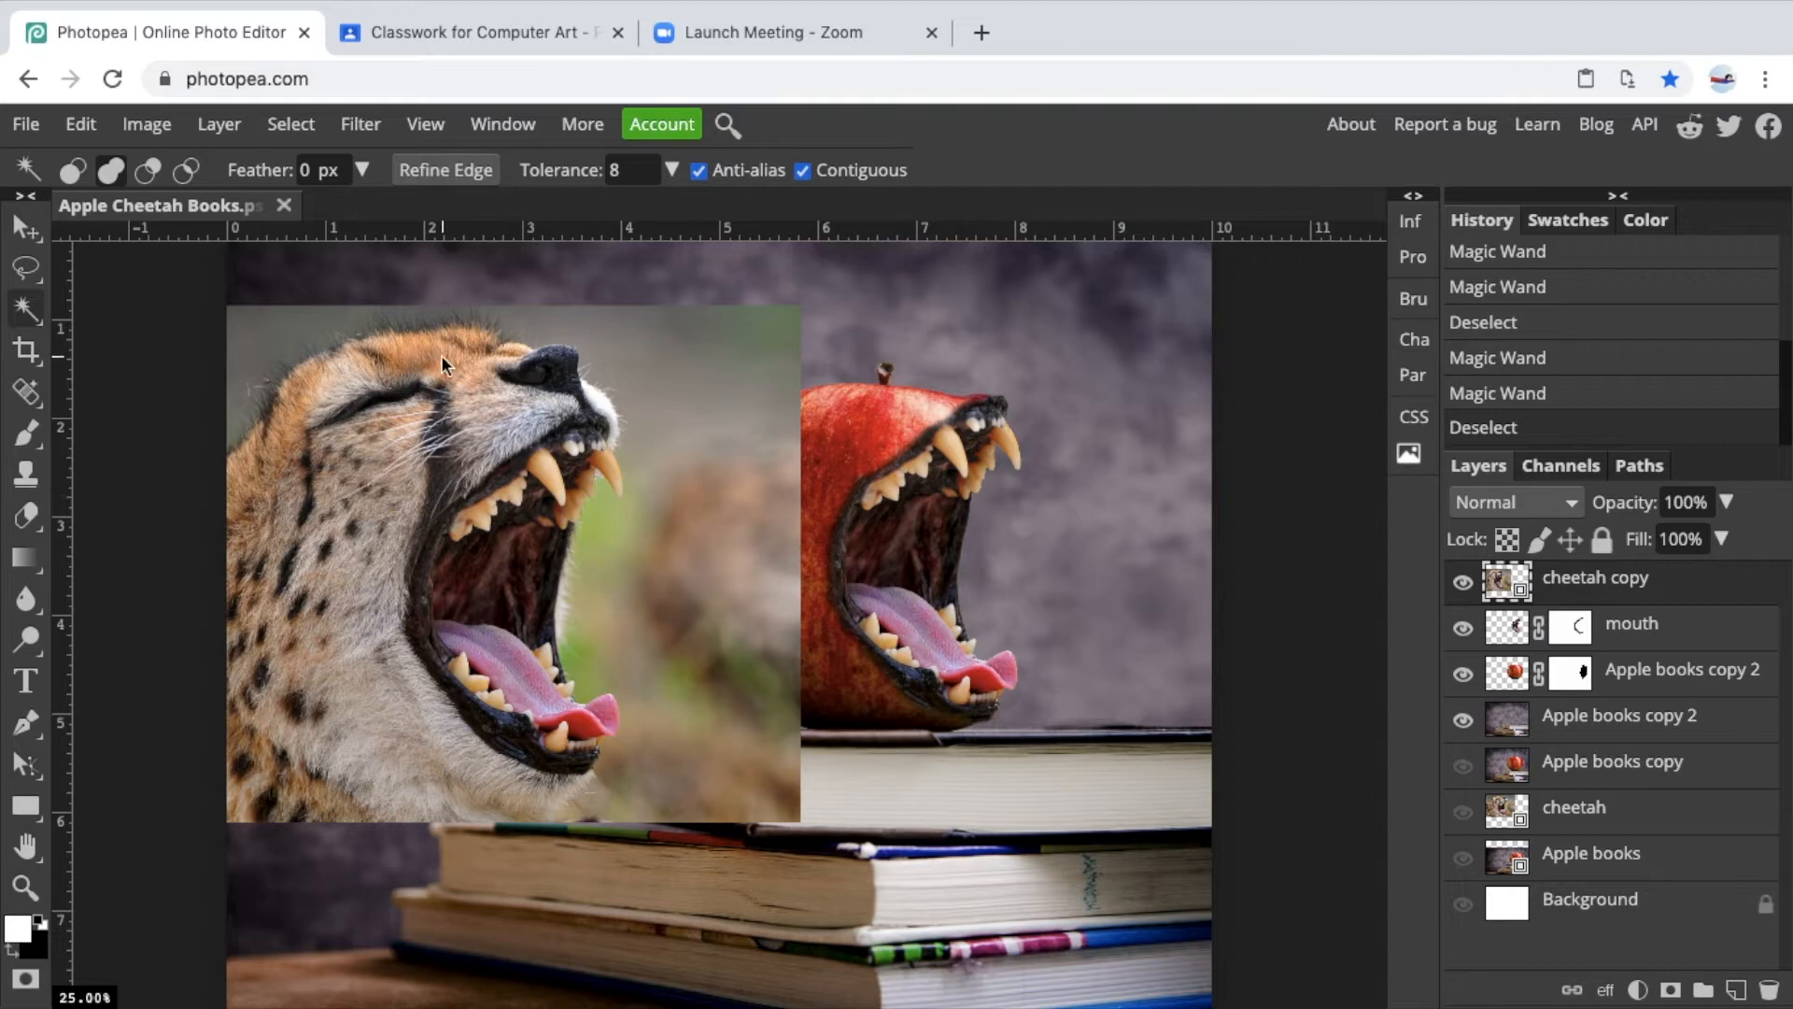
Pick the Magic Wand tool and set its tolerance to 32.
scroll(441, 355, up, 3)
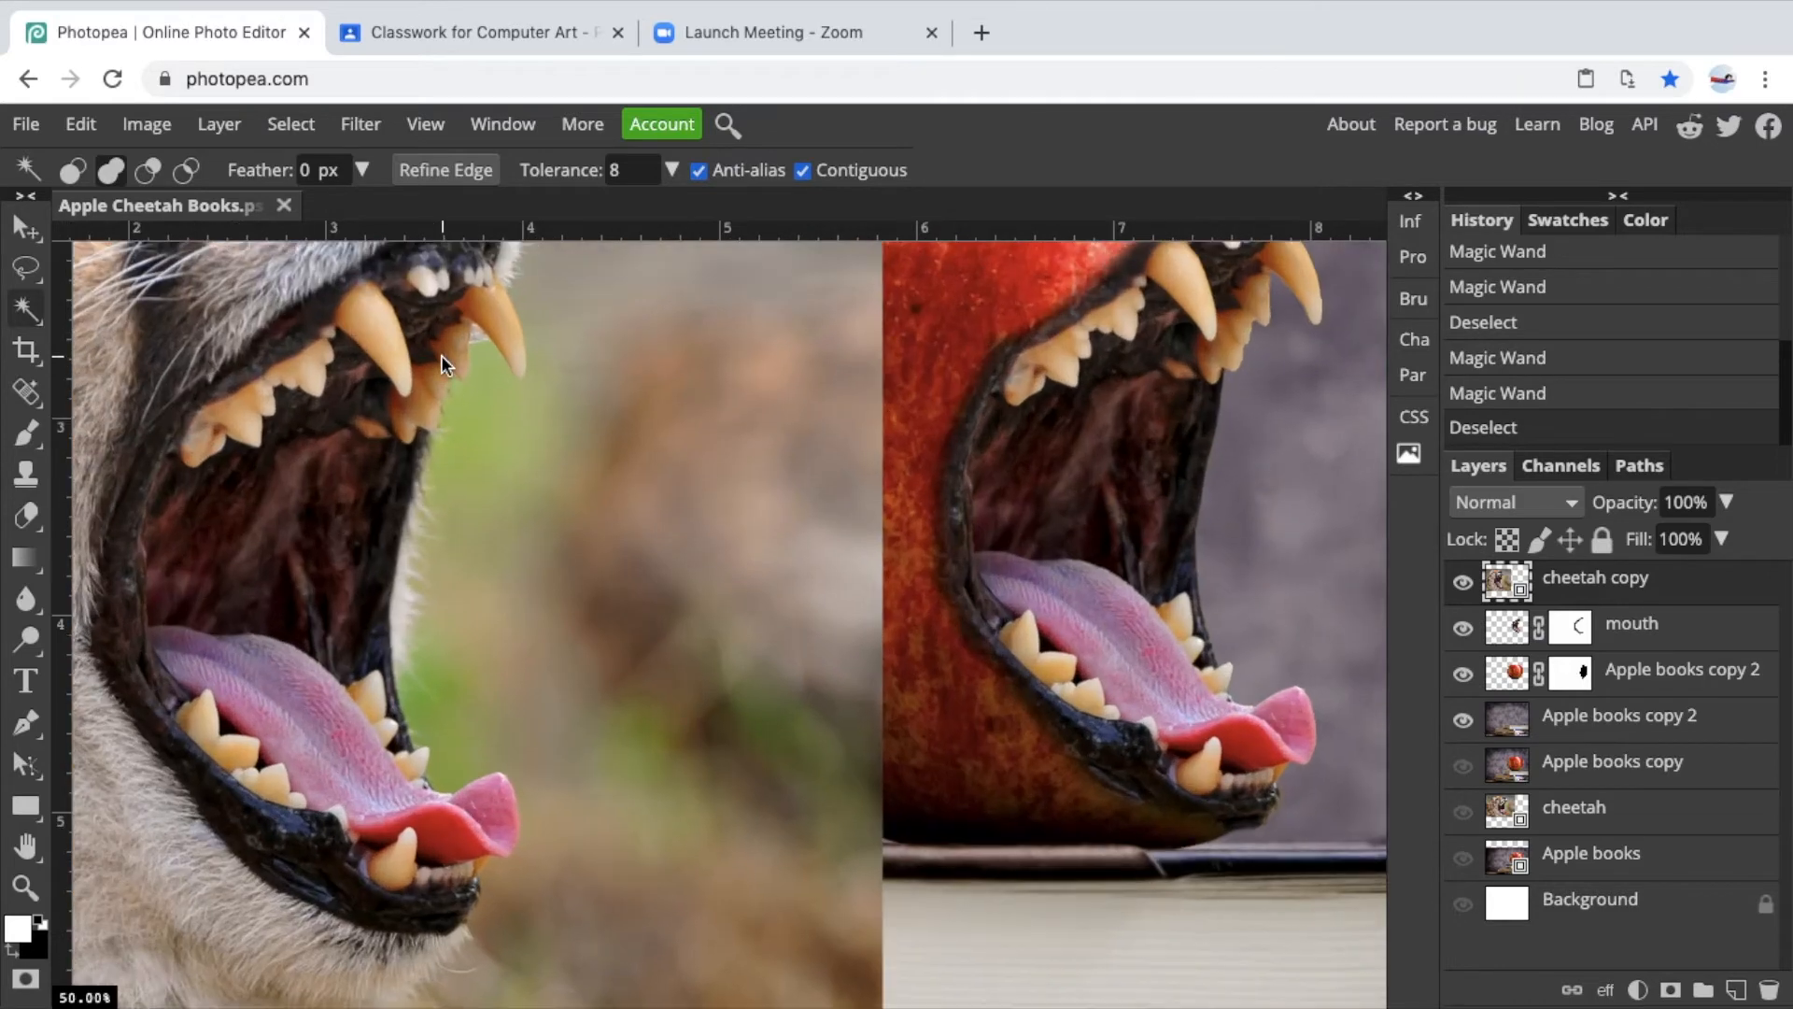
scroll(441, 355, up, 5)
scroll(441, 356, left, 4)
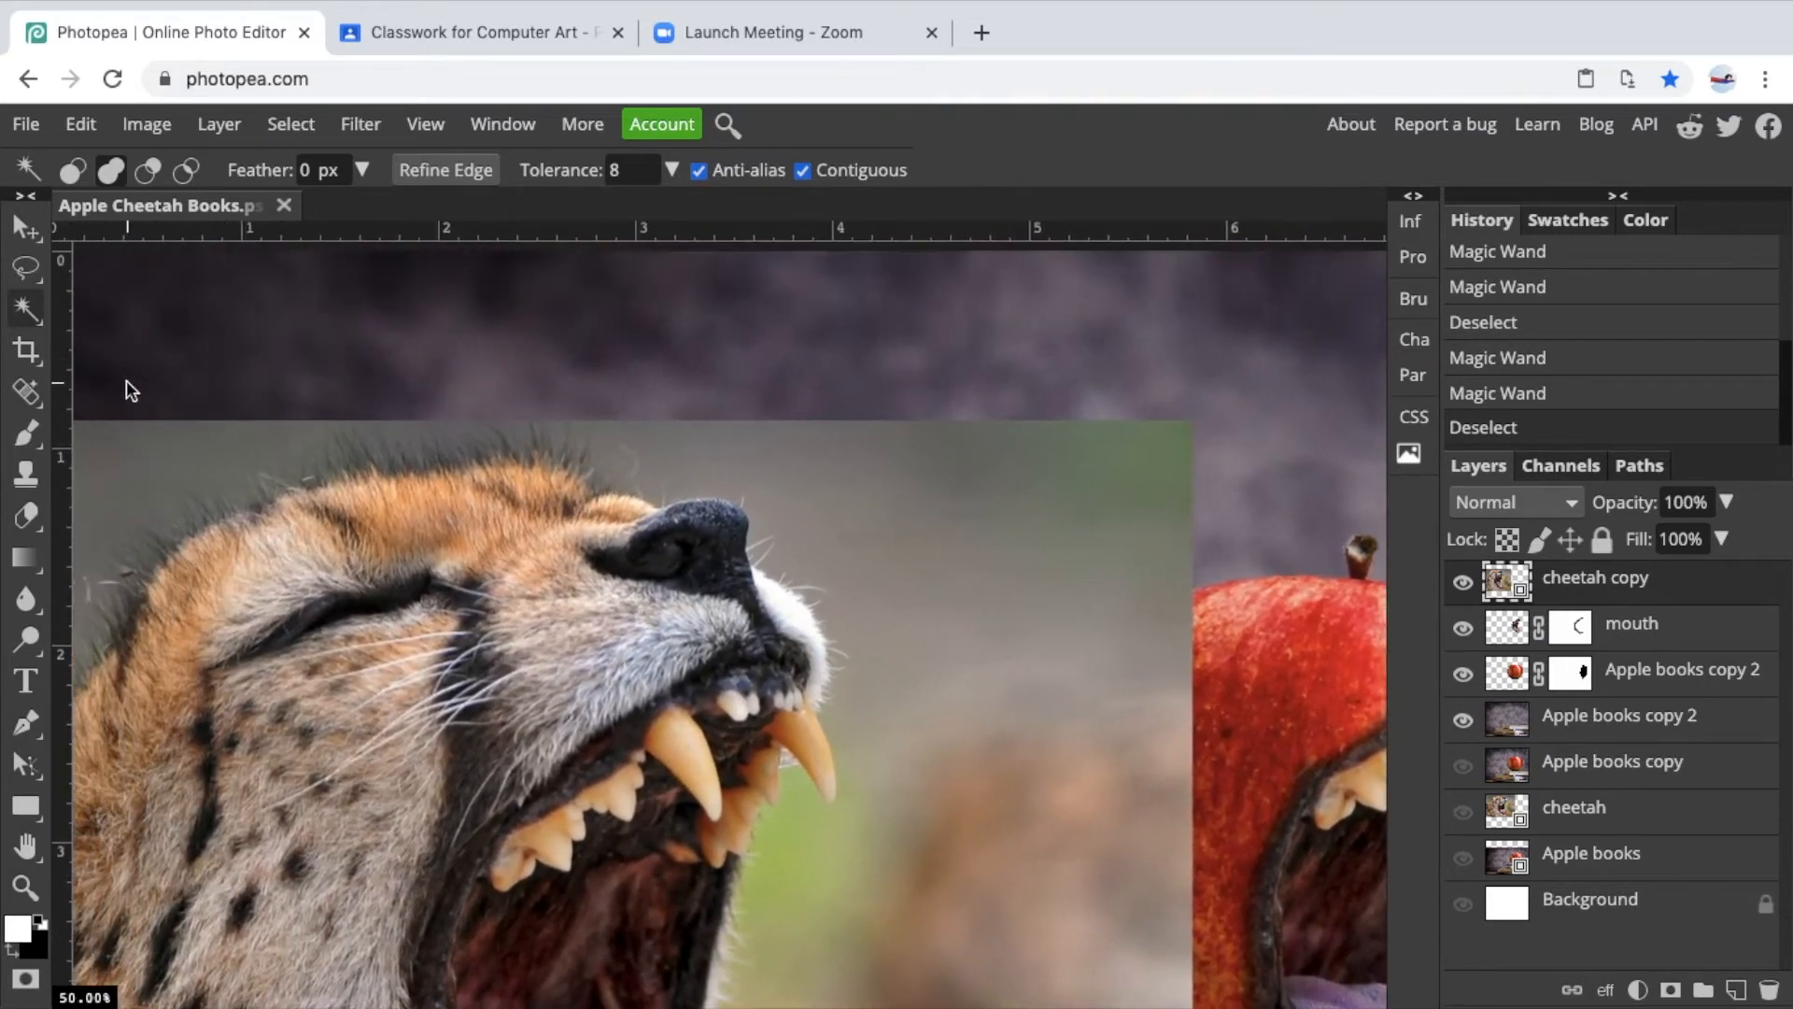
click(35, 308)
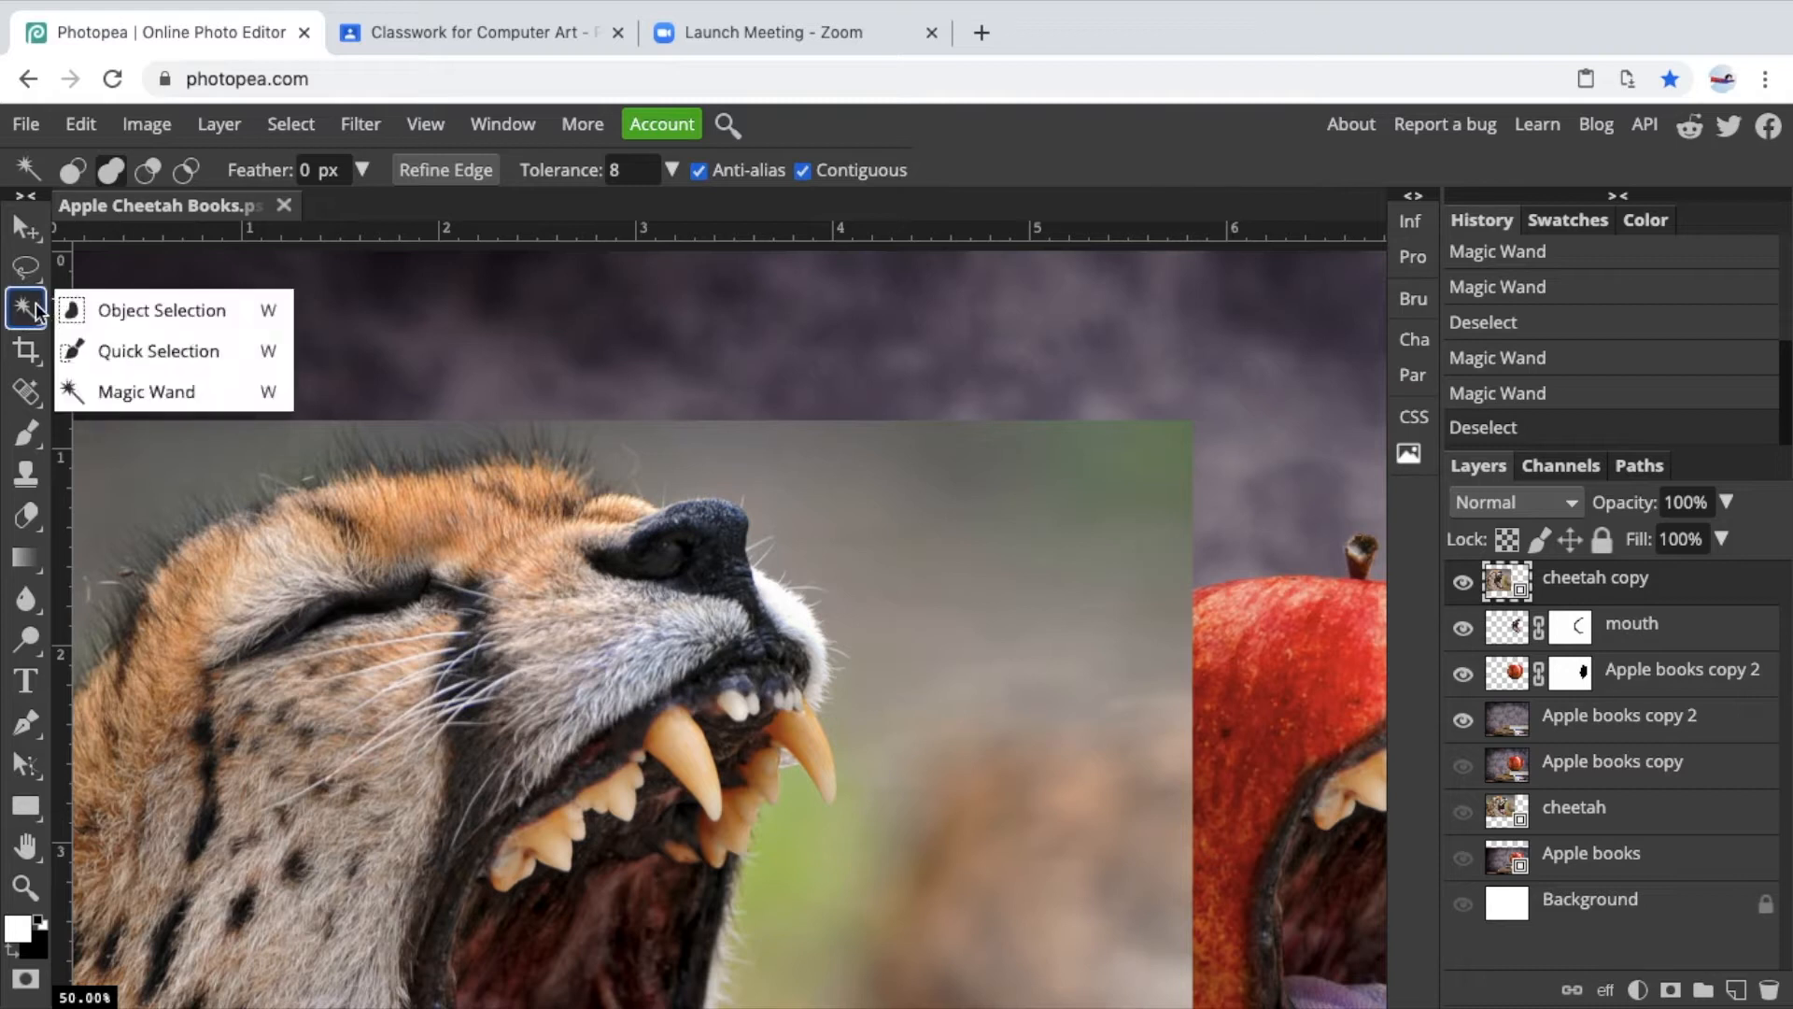
click(117, 397)
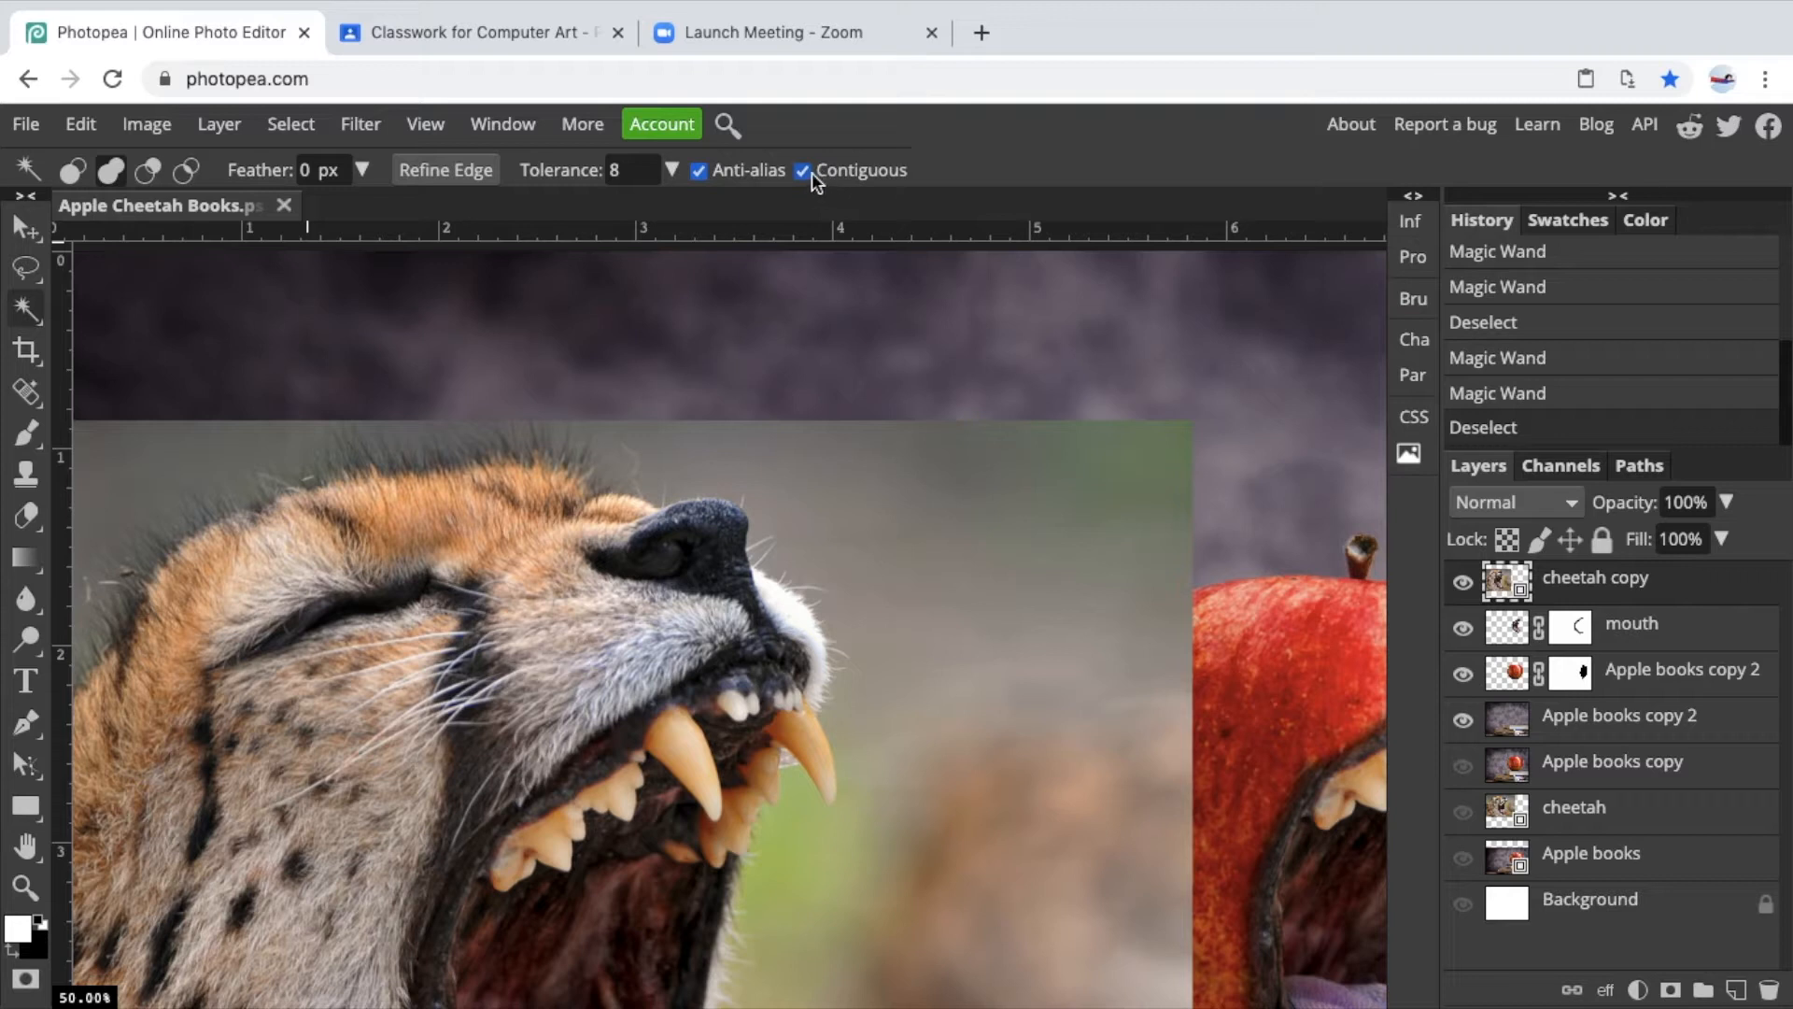
click(631, 171)
scroll(700, 533, down, 2)
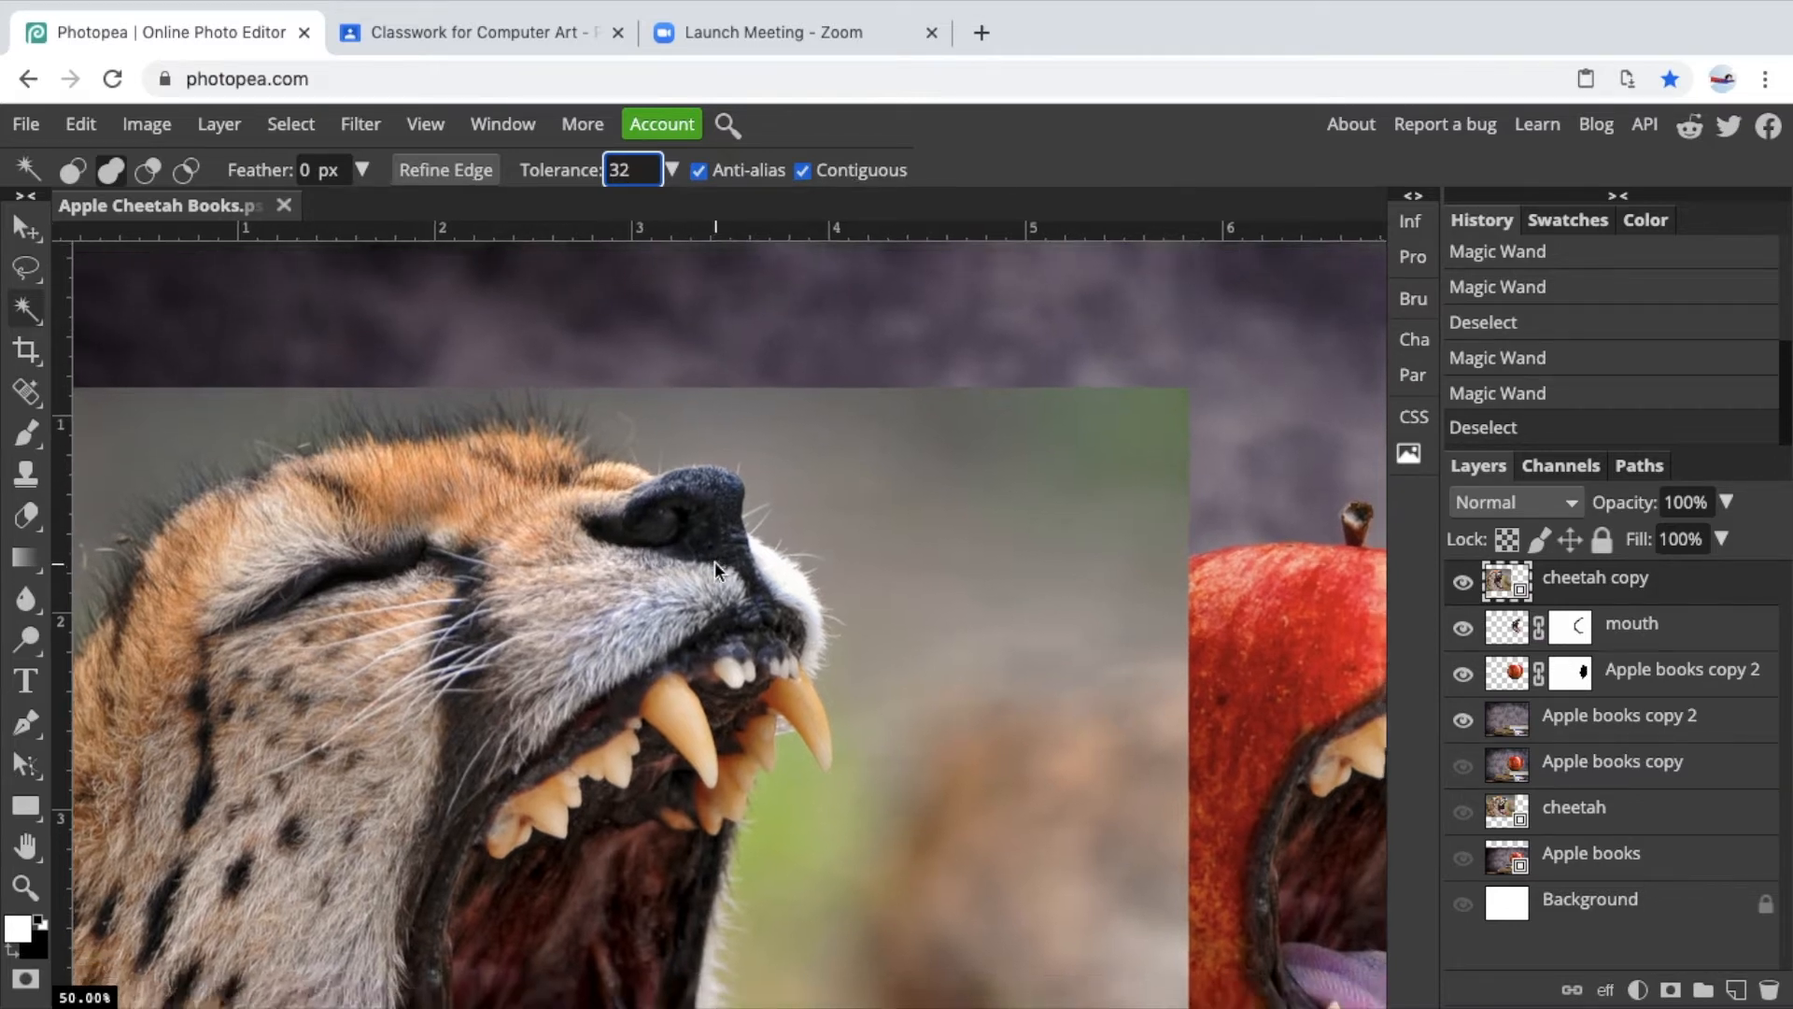
Select the cheetah's black nose with the Magic Wand, adding further areas of the nose to the selection.
click(693, 486)
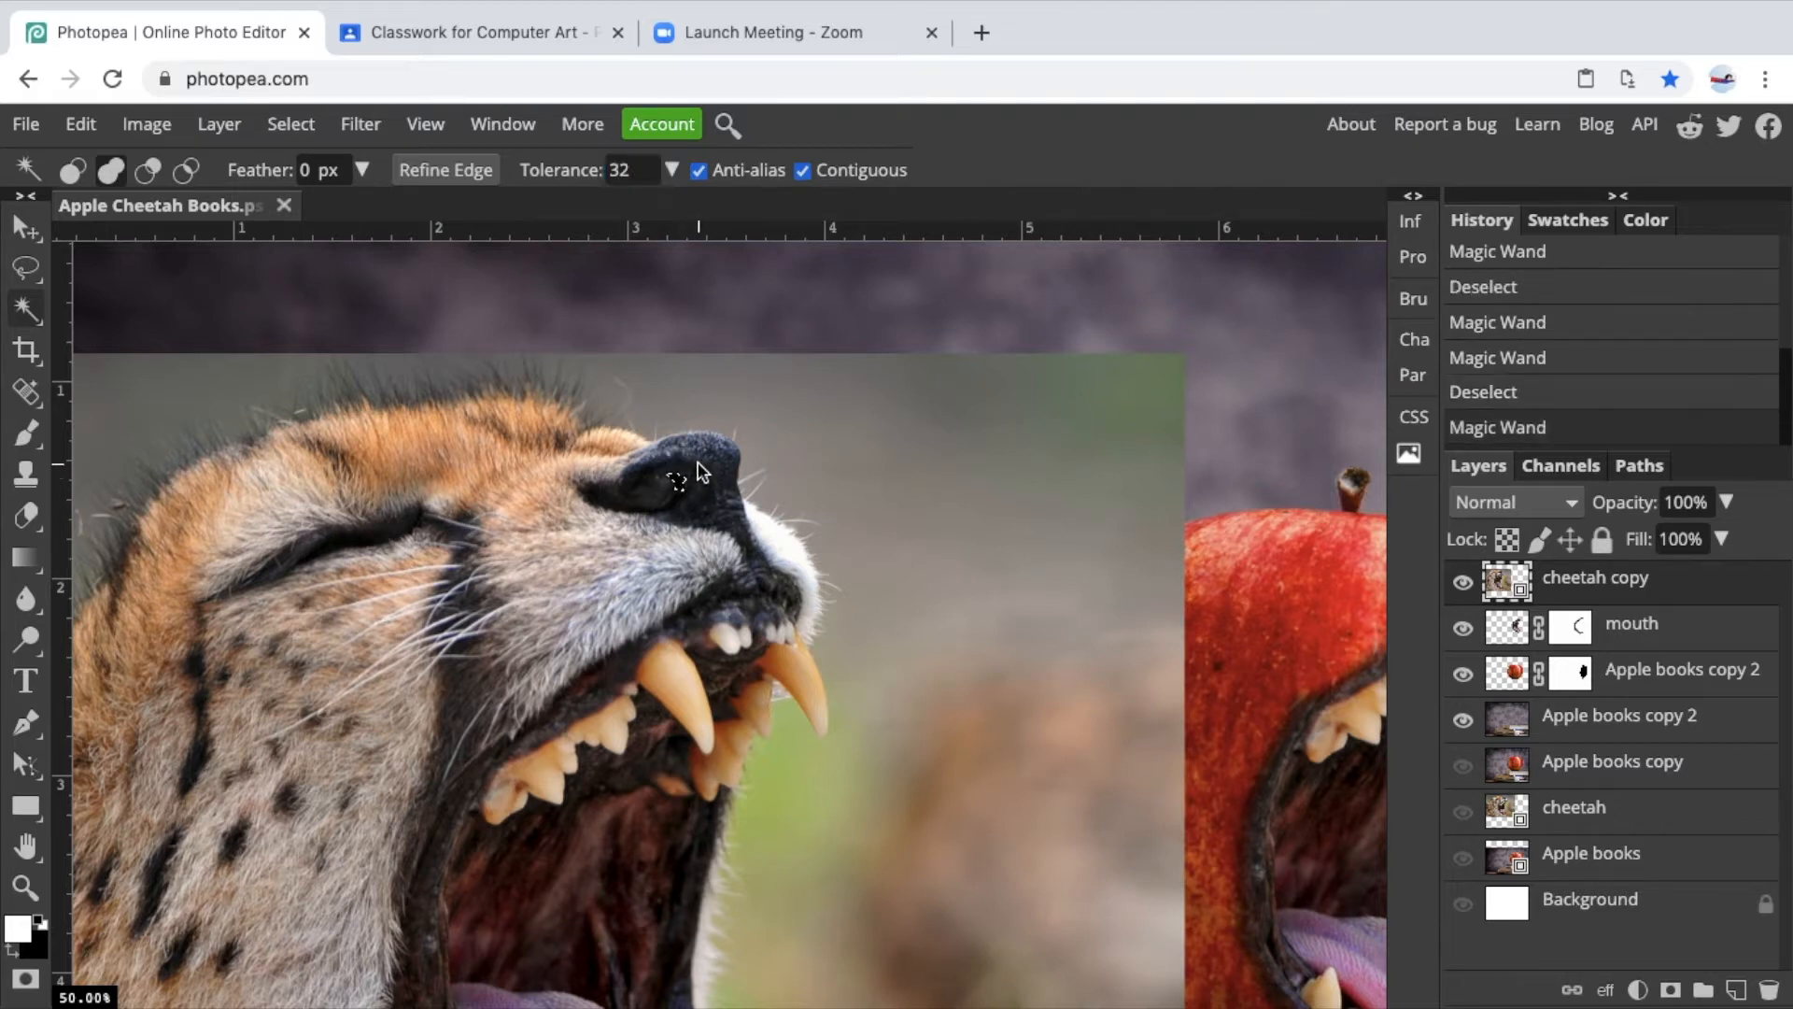
click(111, 169)
click(723, 499)
click(706, 436)
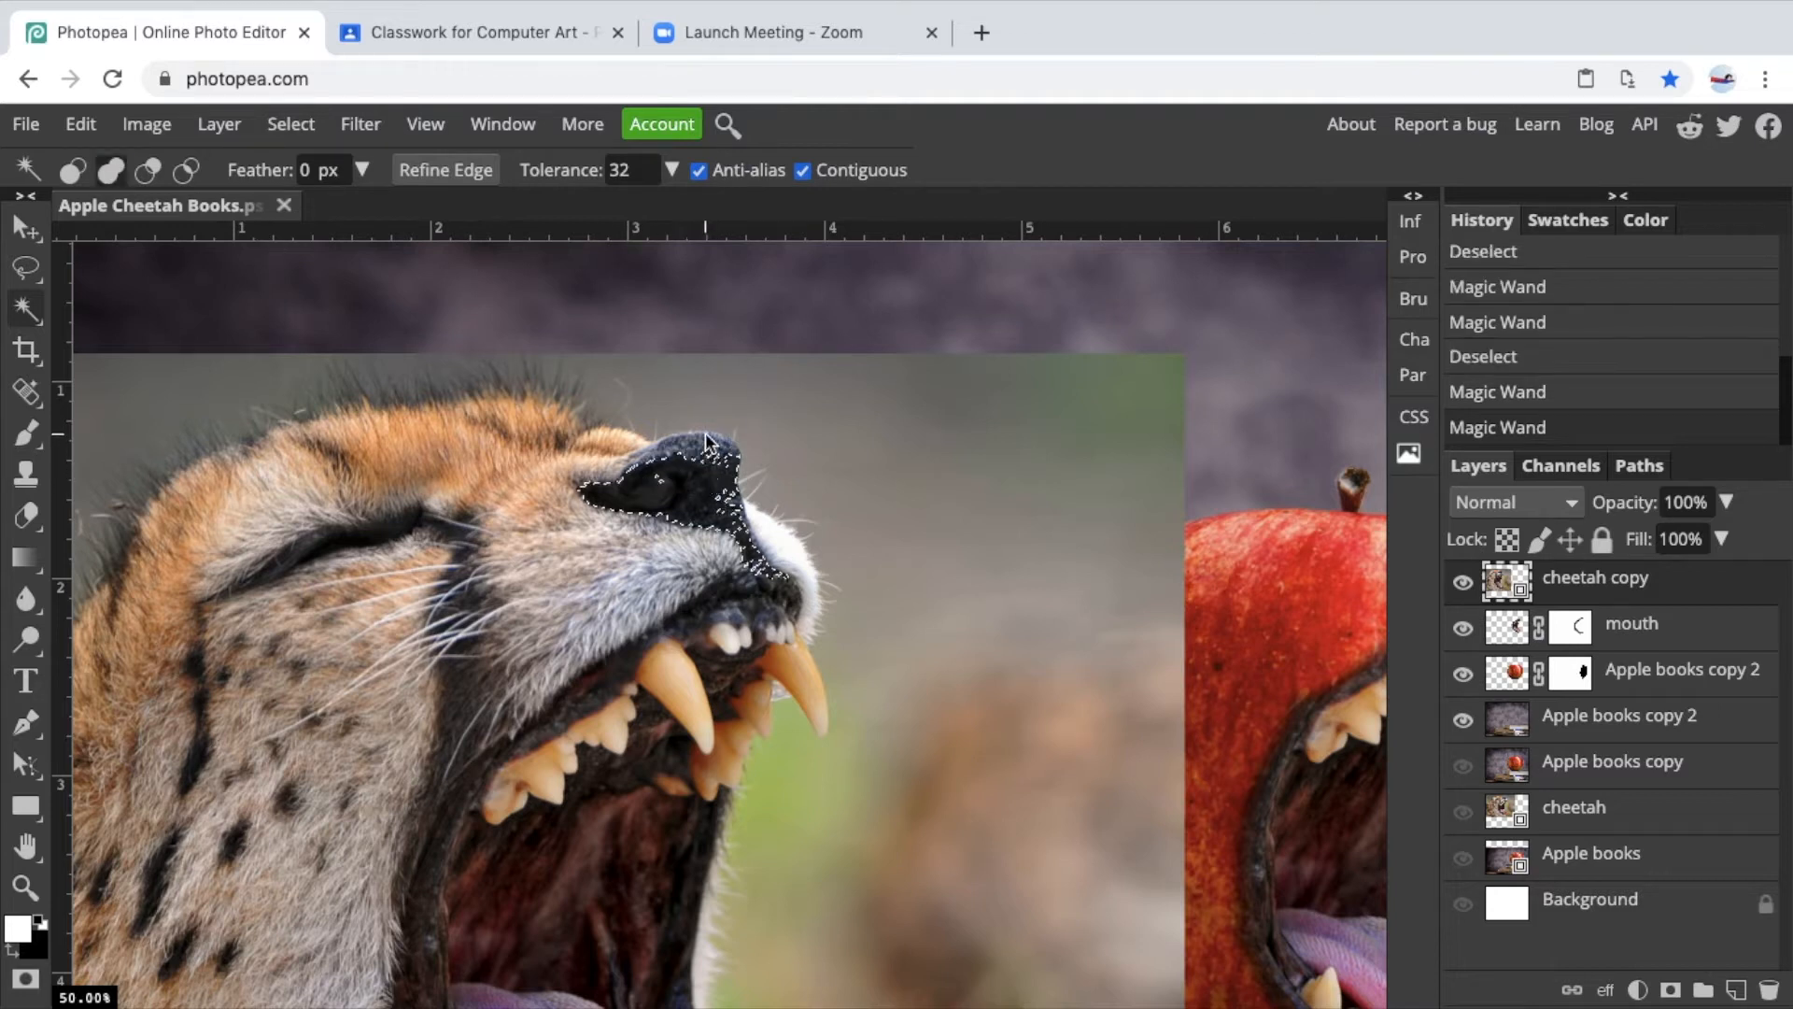
click(722, 456)
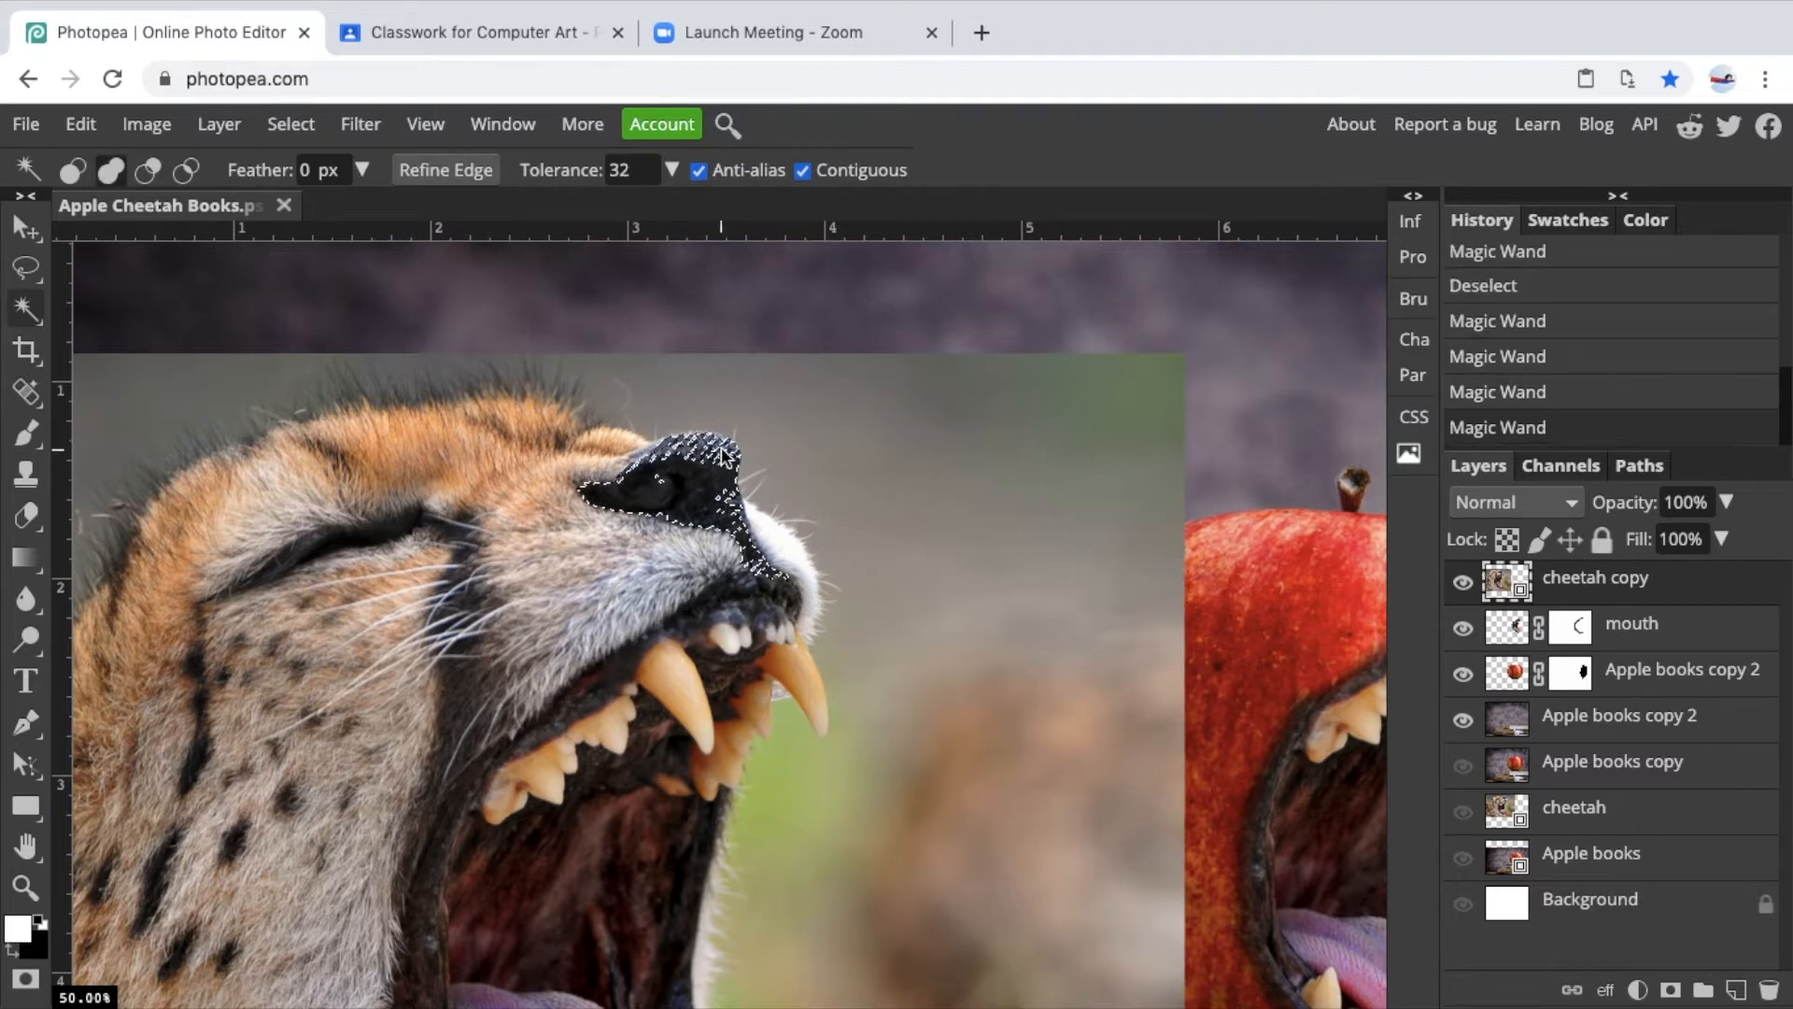
click(682, 446)
click(705, 447)
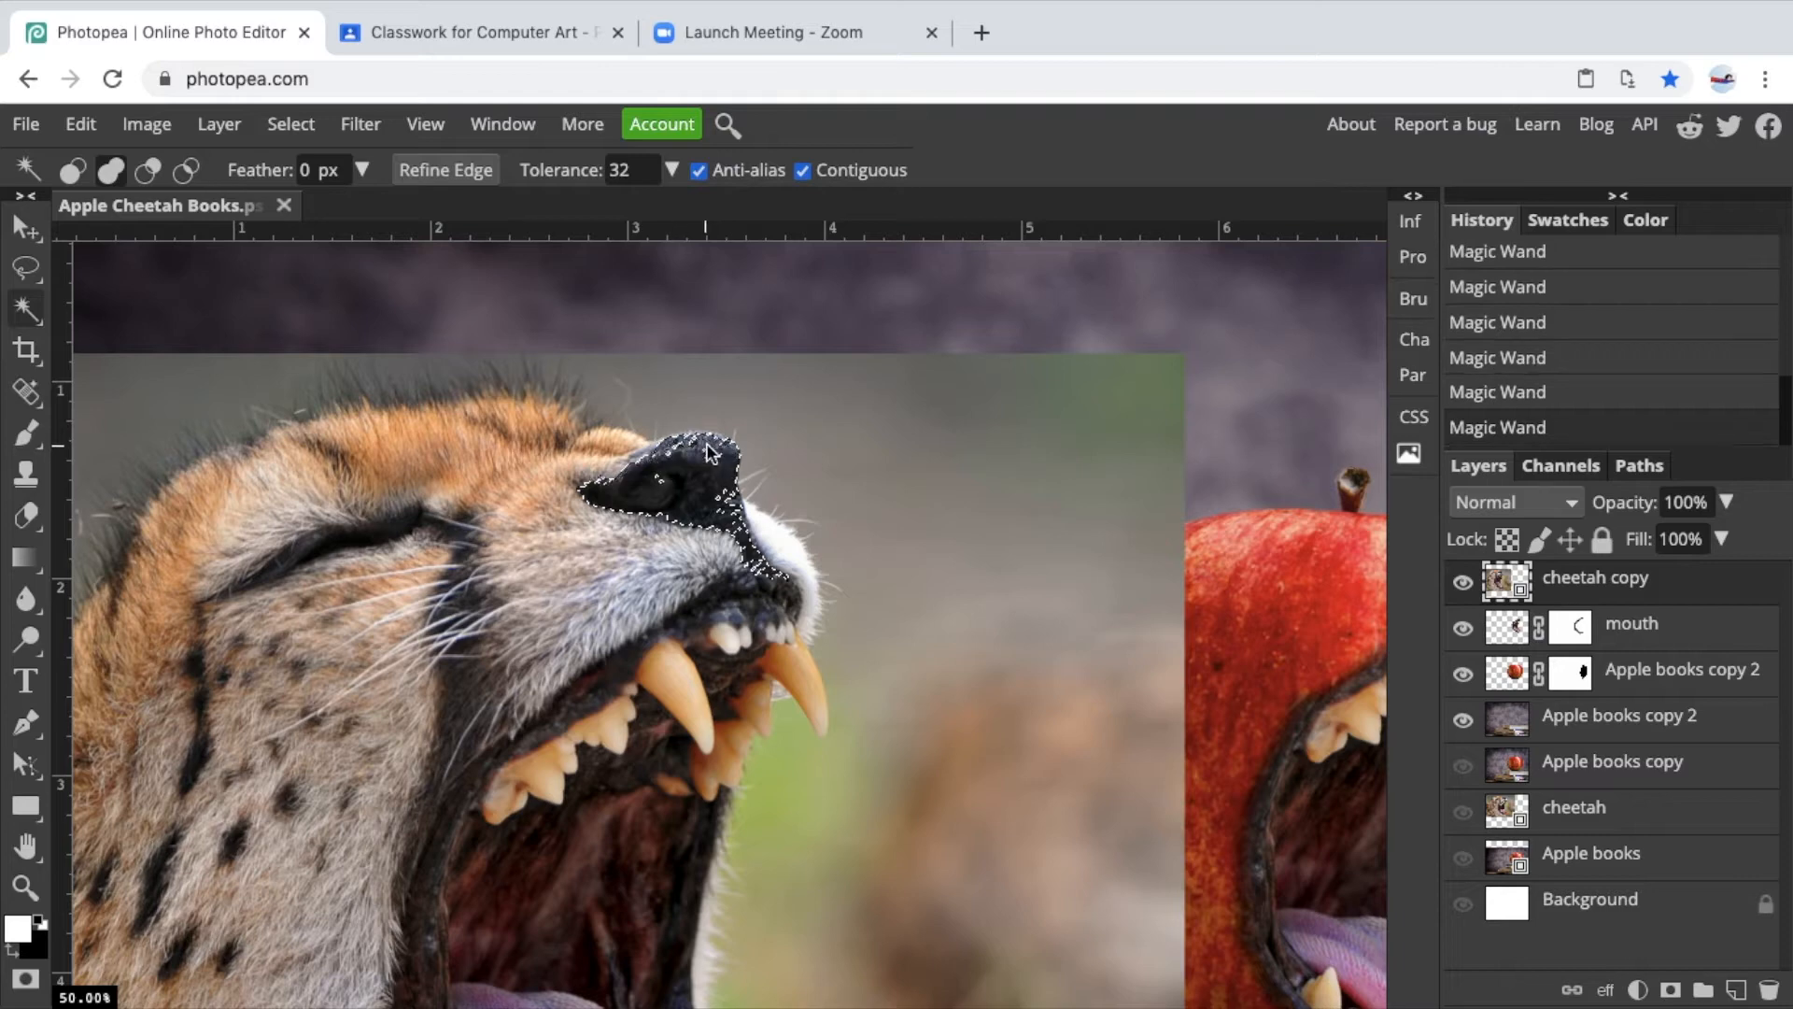
click(685, 443)
click(679, 467)
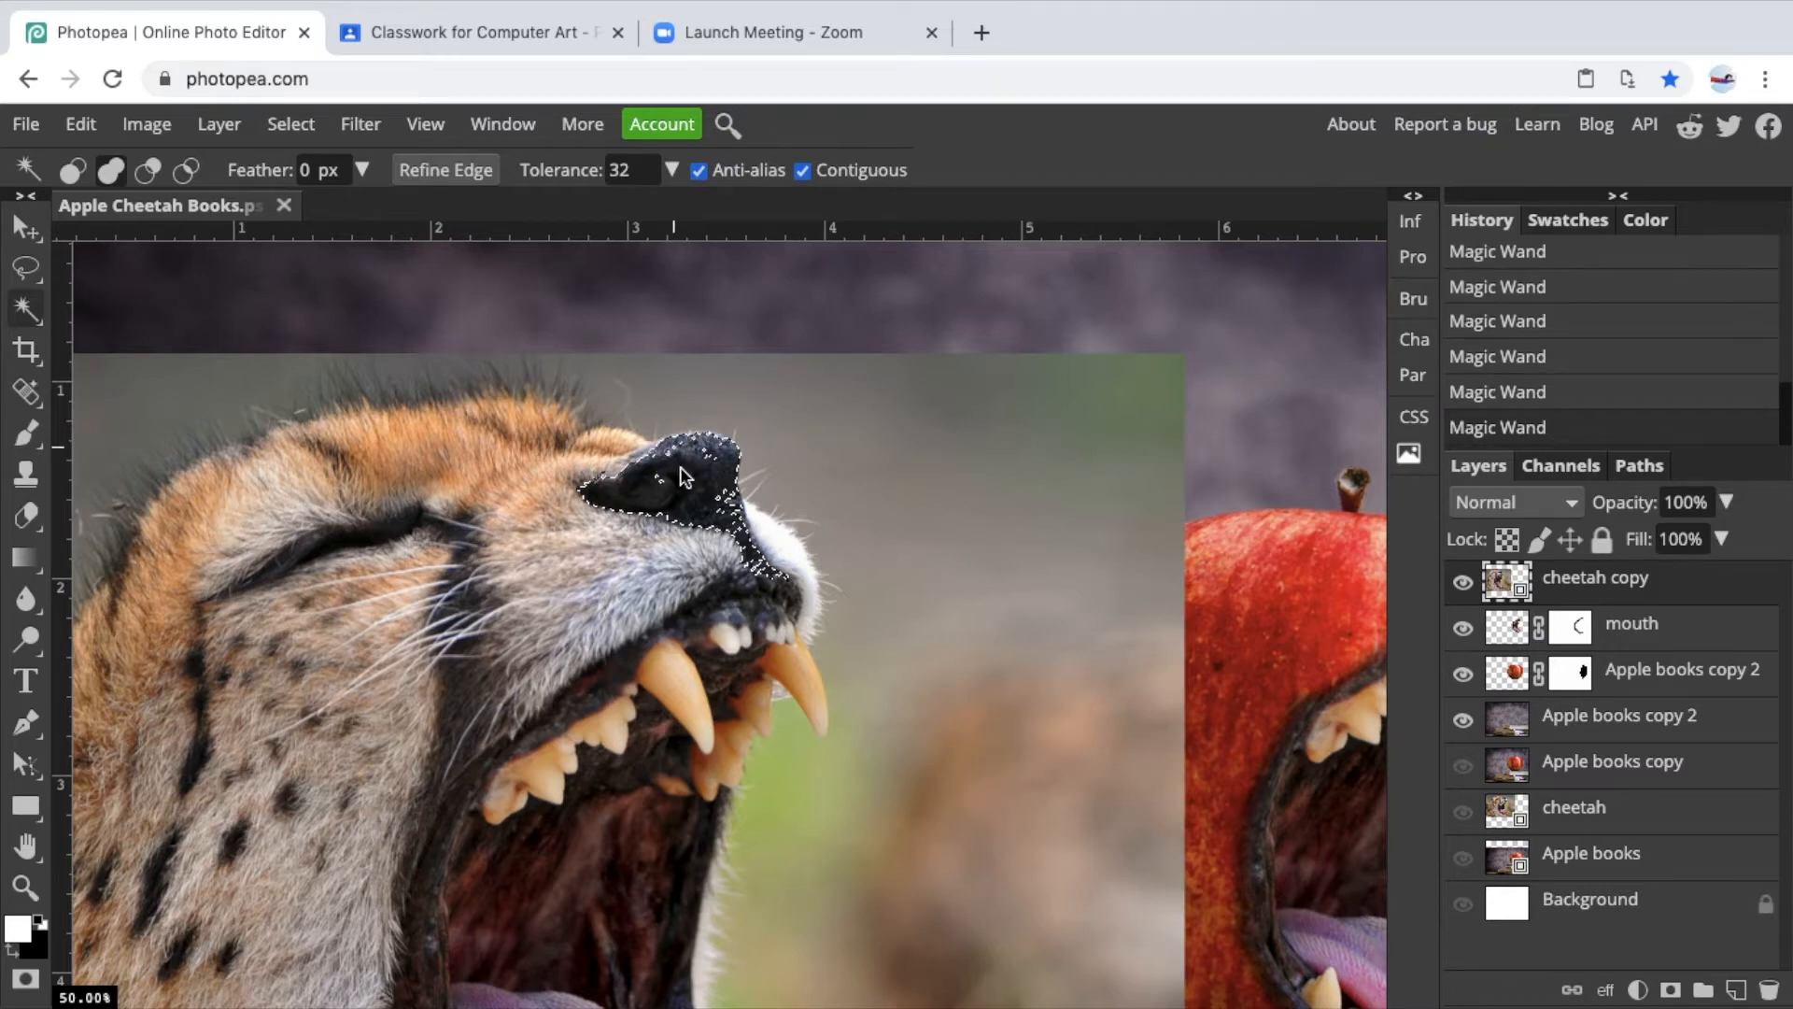
Switch to the Lasso with 6 px feather and extend the nose selection along its outer edge.
scroll(679, 467, up, 4)
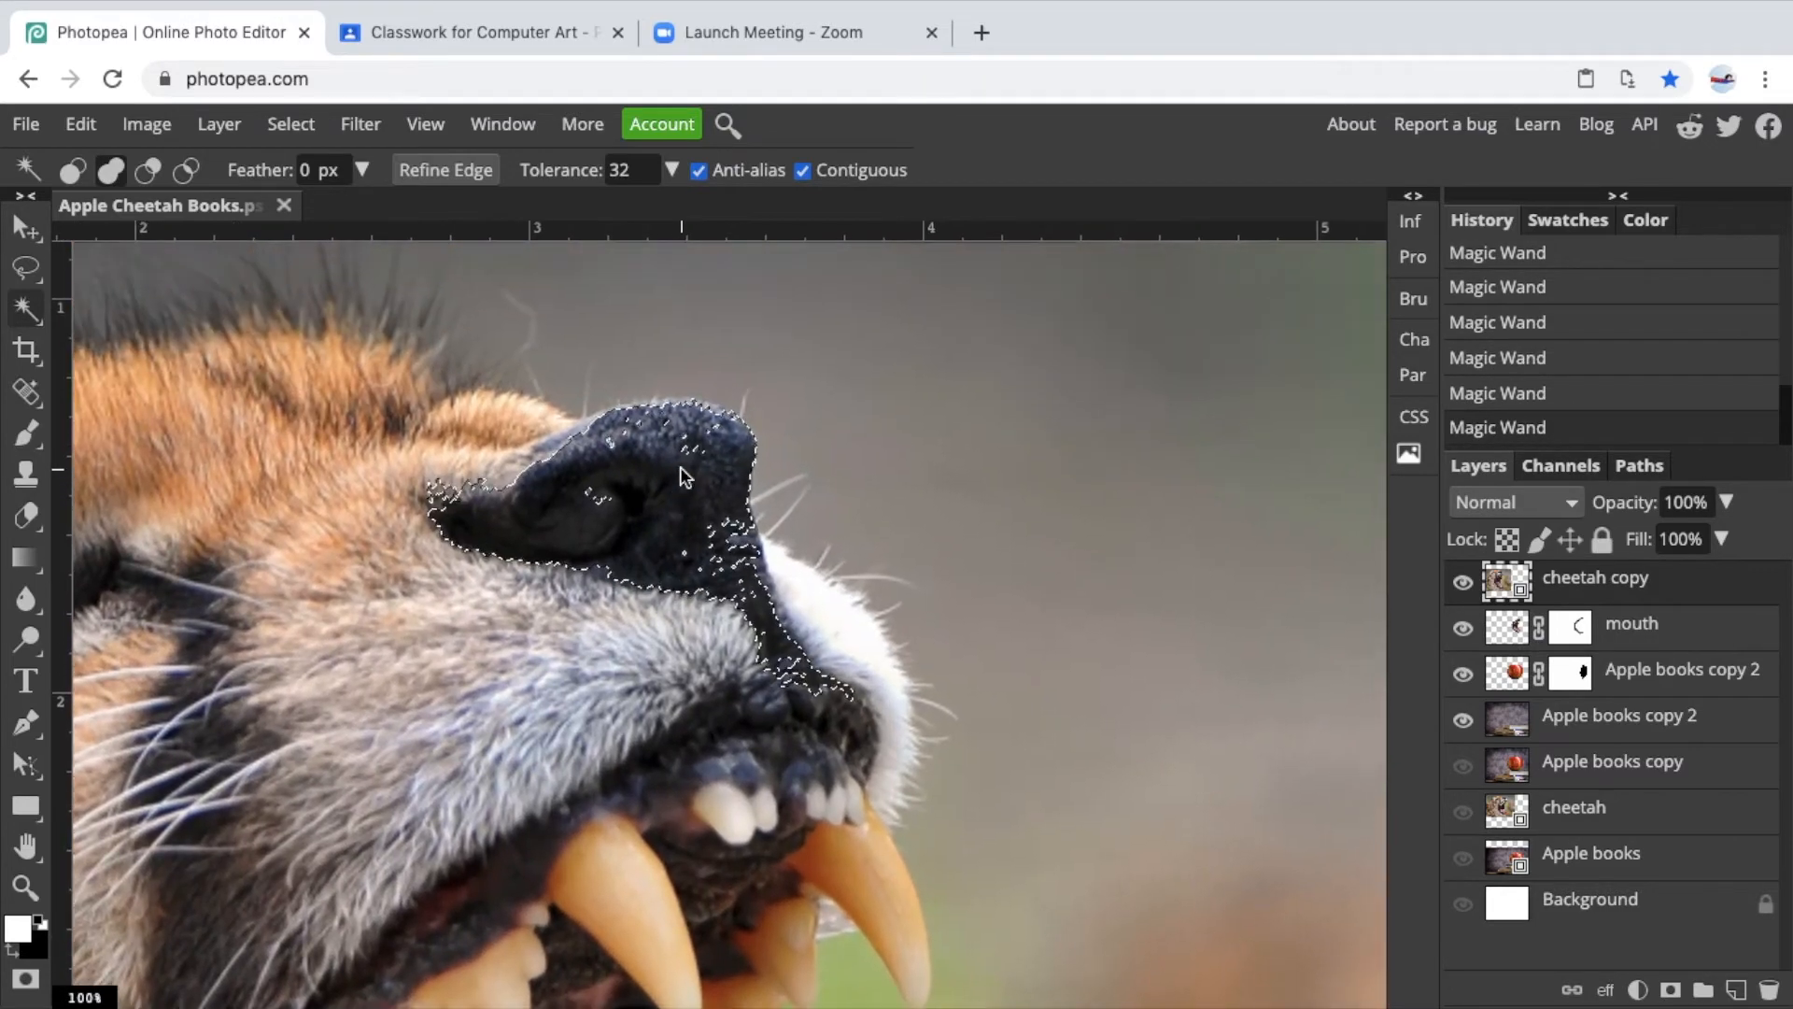
click(28, 274)
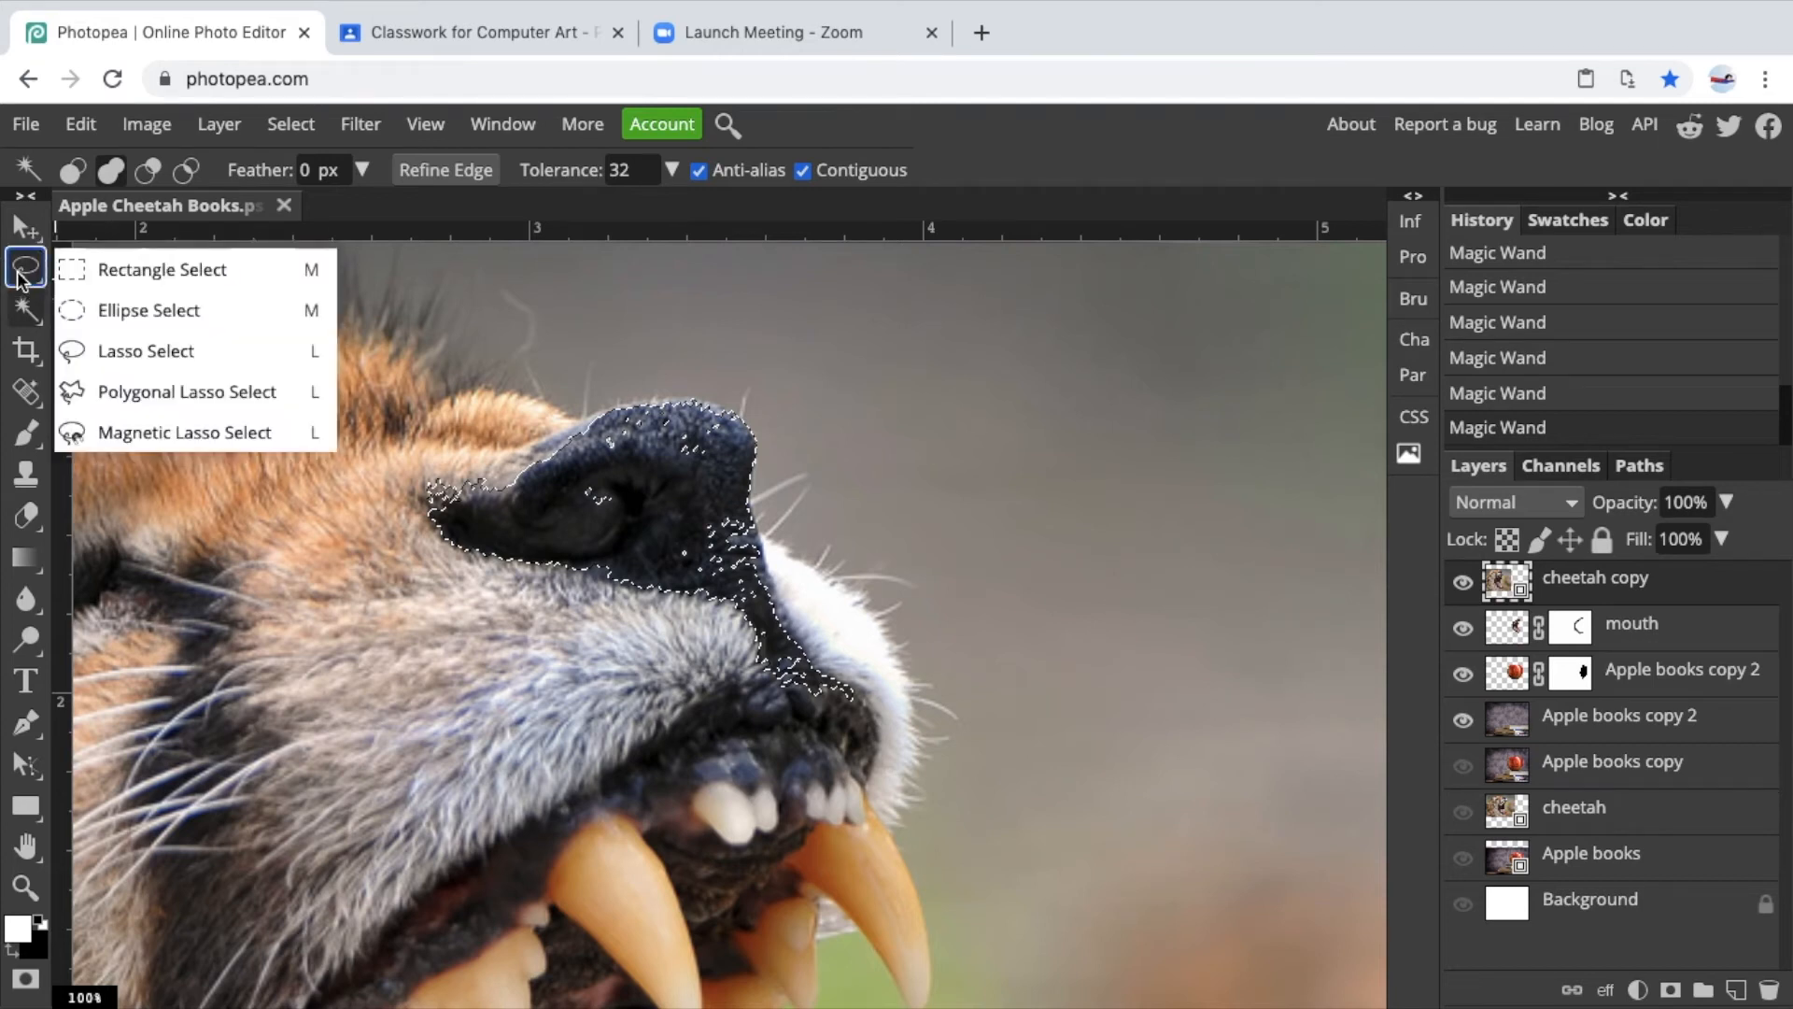
click(107, 352)
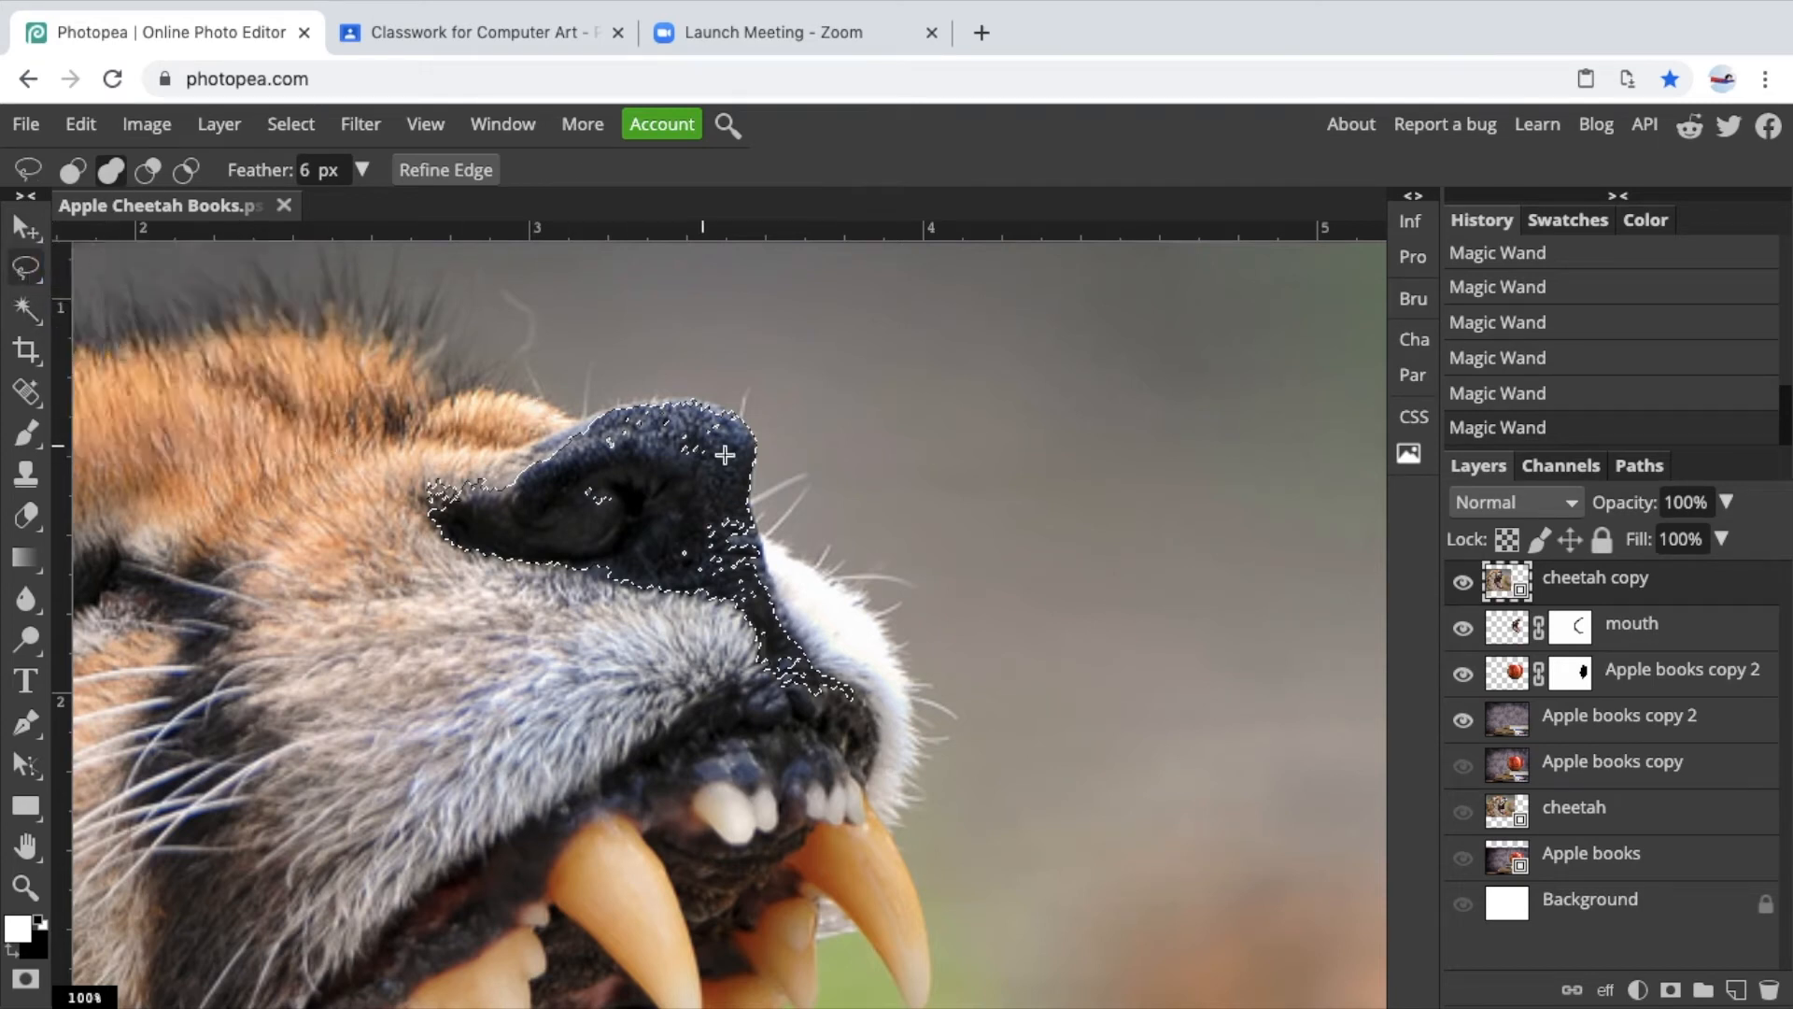
mouse_move(750, 439)
mouse_down()
mouse_move(749, 417)
mouse_move(704, 405)
mouse_move(612, 405)
mouse_move(444, 505)
mouse_move(502, 552)
mouse_move(728, 597)
mouse_move(763, 583)
mouse_move(747, 493)
mouse_up()
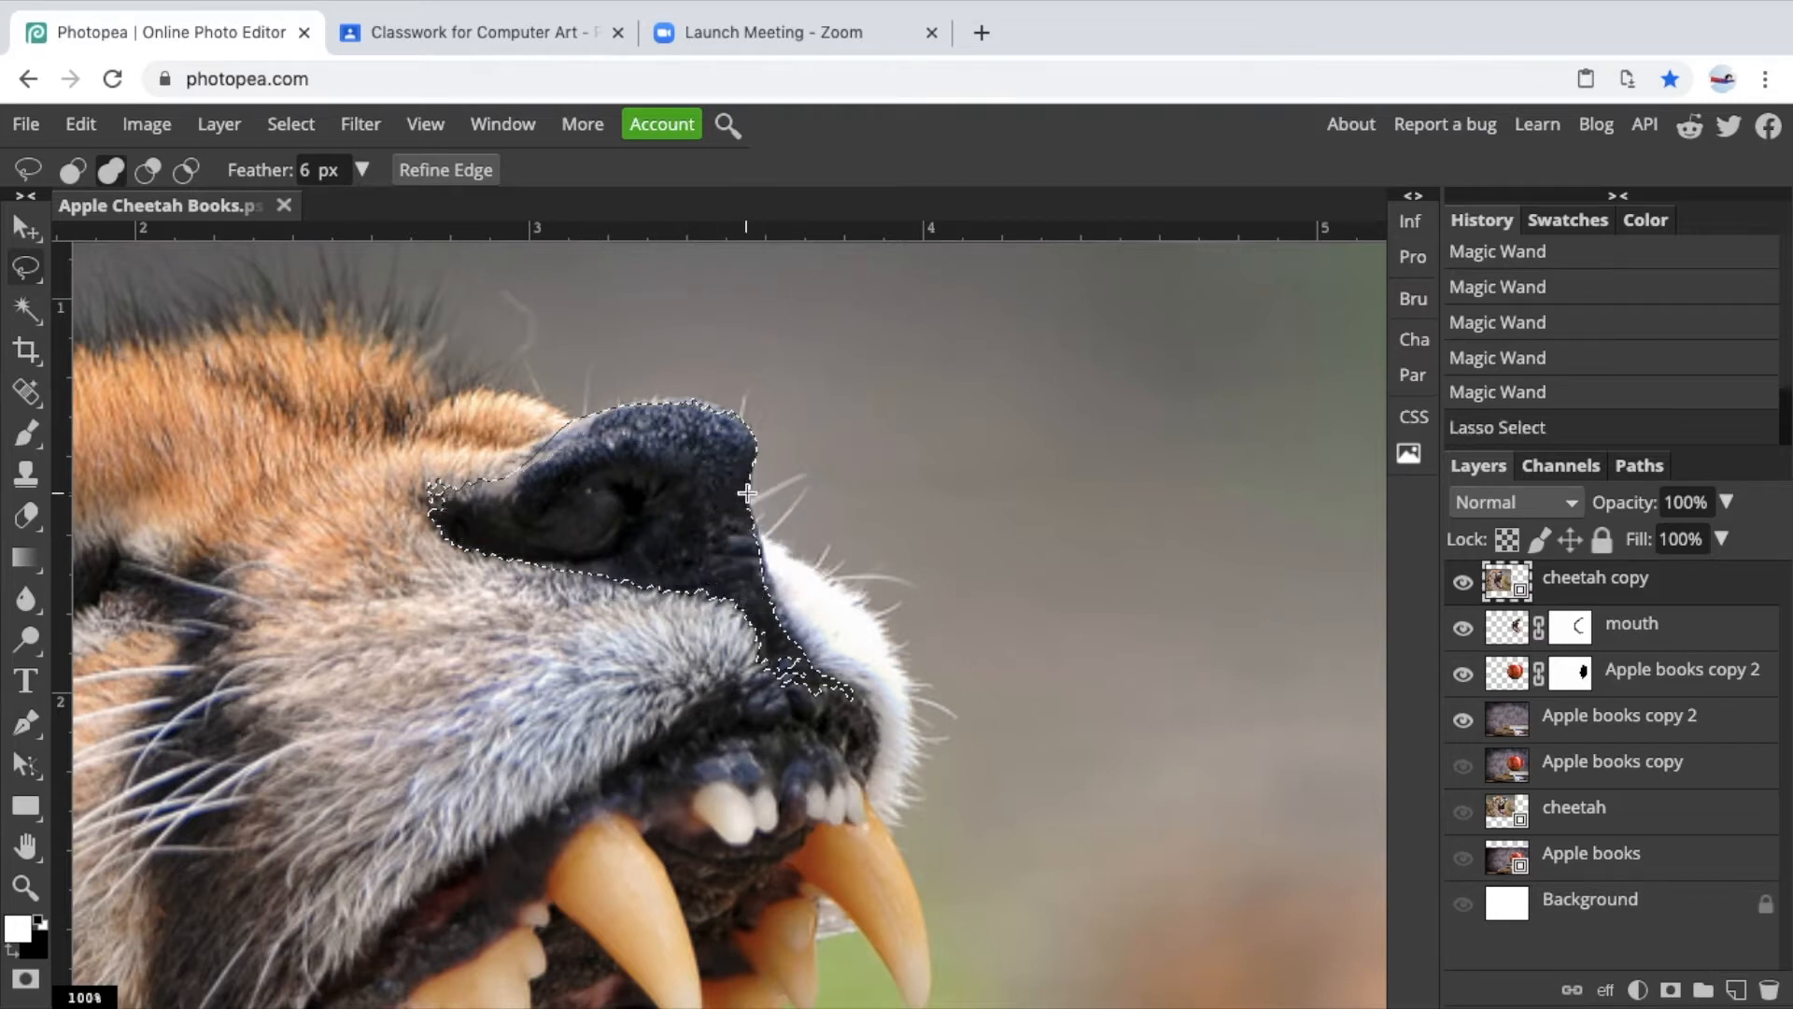
mouse_move(747, 429)
mouse_down()
mouse_move(617, 411)
mouse_move(604, 433)
mouse_move(660, 483)
mouse_up()
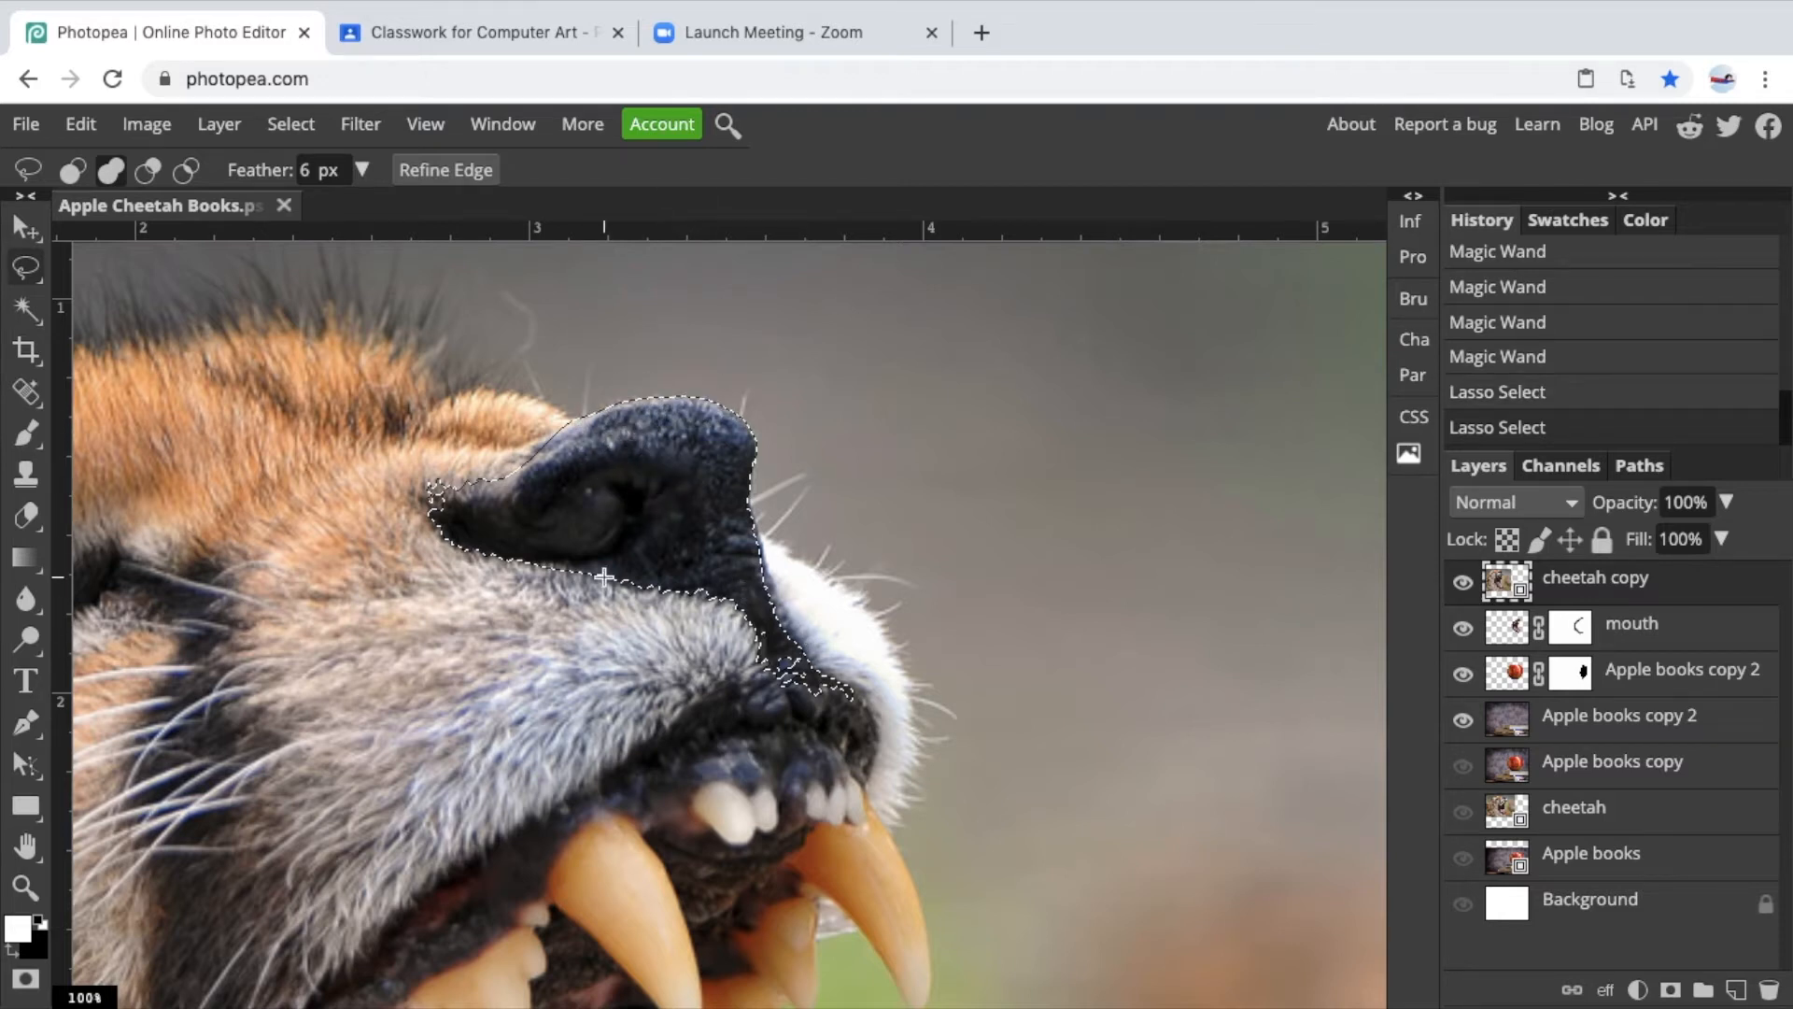
Subtract the lower strip near the mouth from the nose selection with the Lasso.
click(150, 170)
mouse_move(868, 717)
mouse_down()
mouse_move(796, 632)
mouse_move(744, 633)
mouse_move(806, 707)
mouse_move(861, 689)
mouse_move(822, 654)
mouse_move(789, 686)
mouse_up()
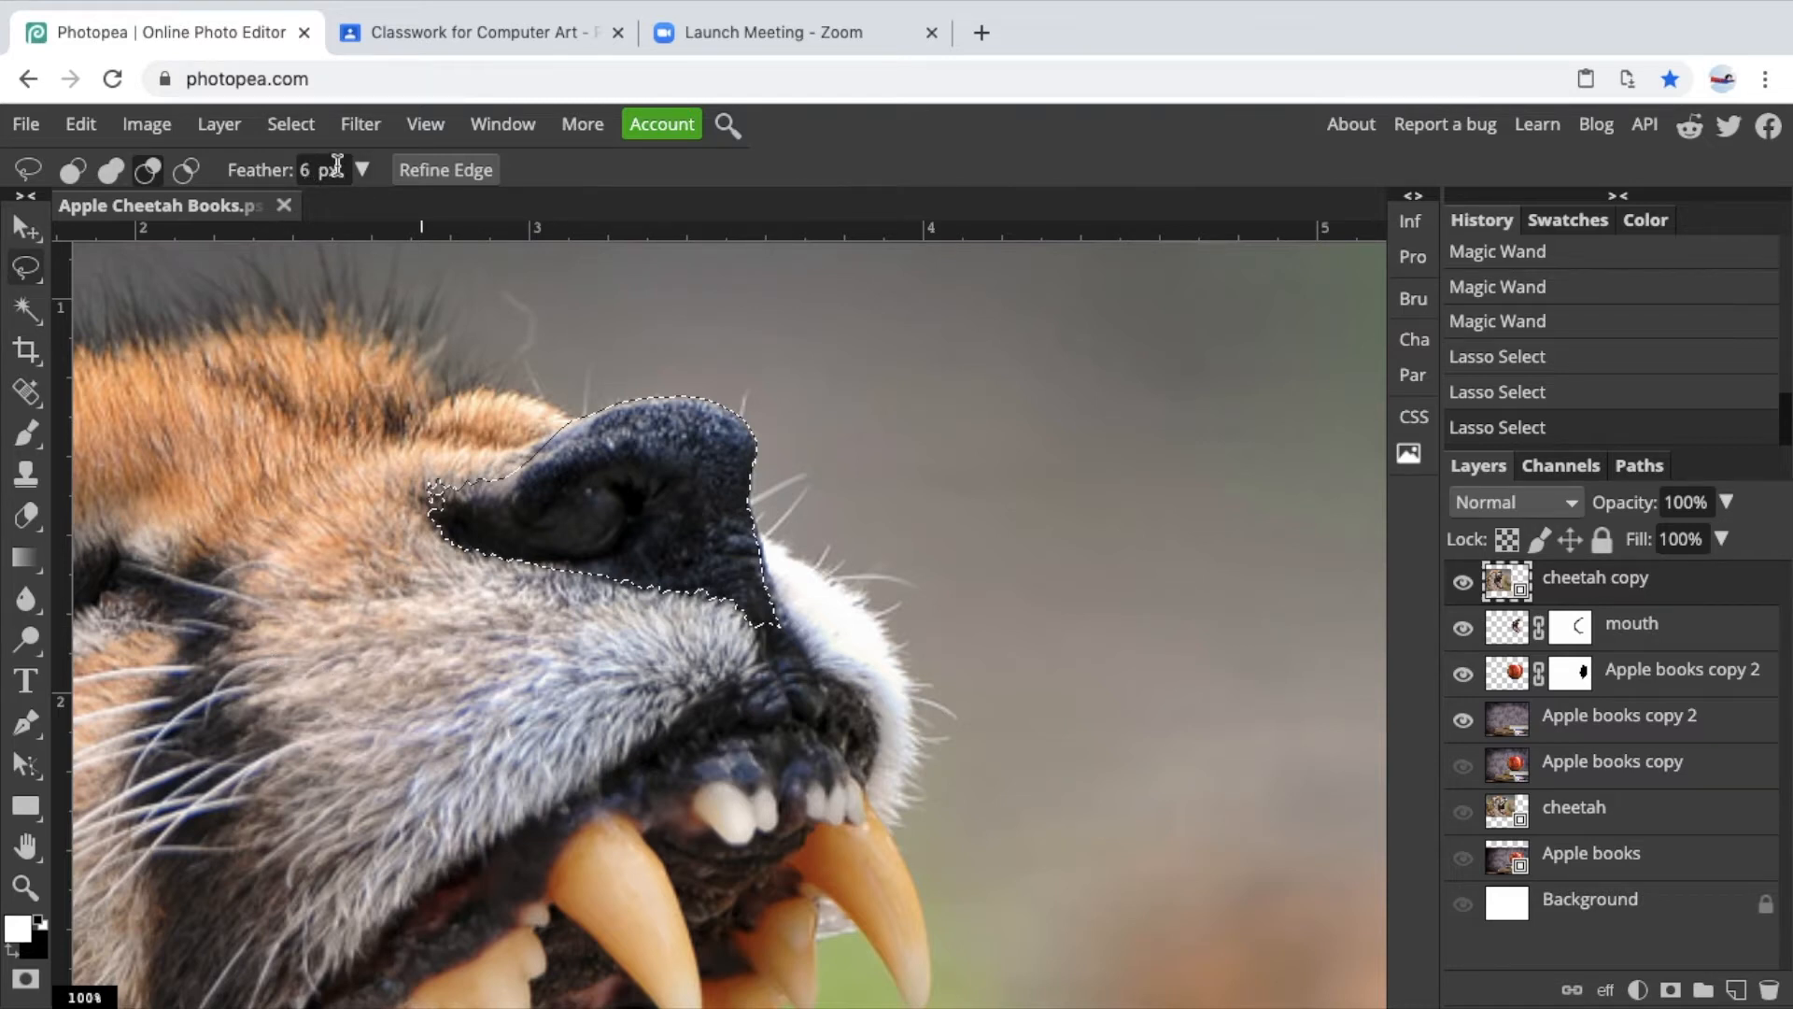
Copy the selected nose and paste it as a new layer.
click(85, 131)
click(112, 385)
click(93, 131)
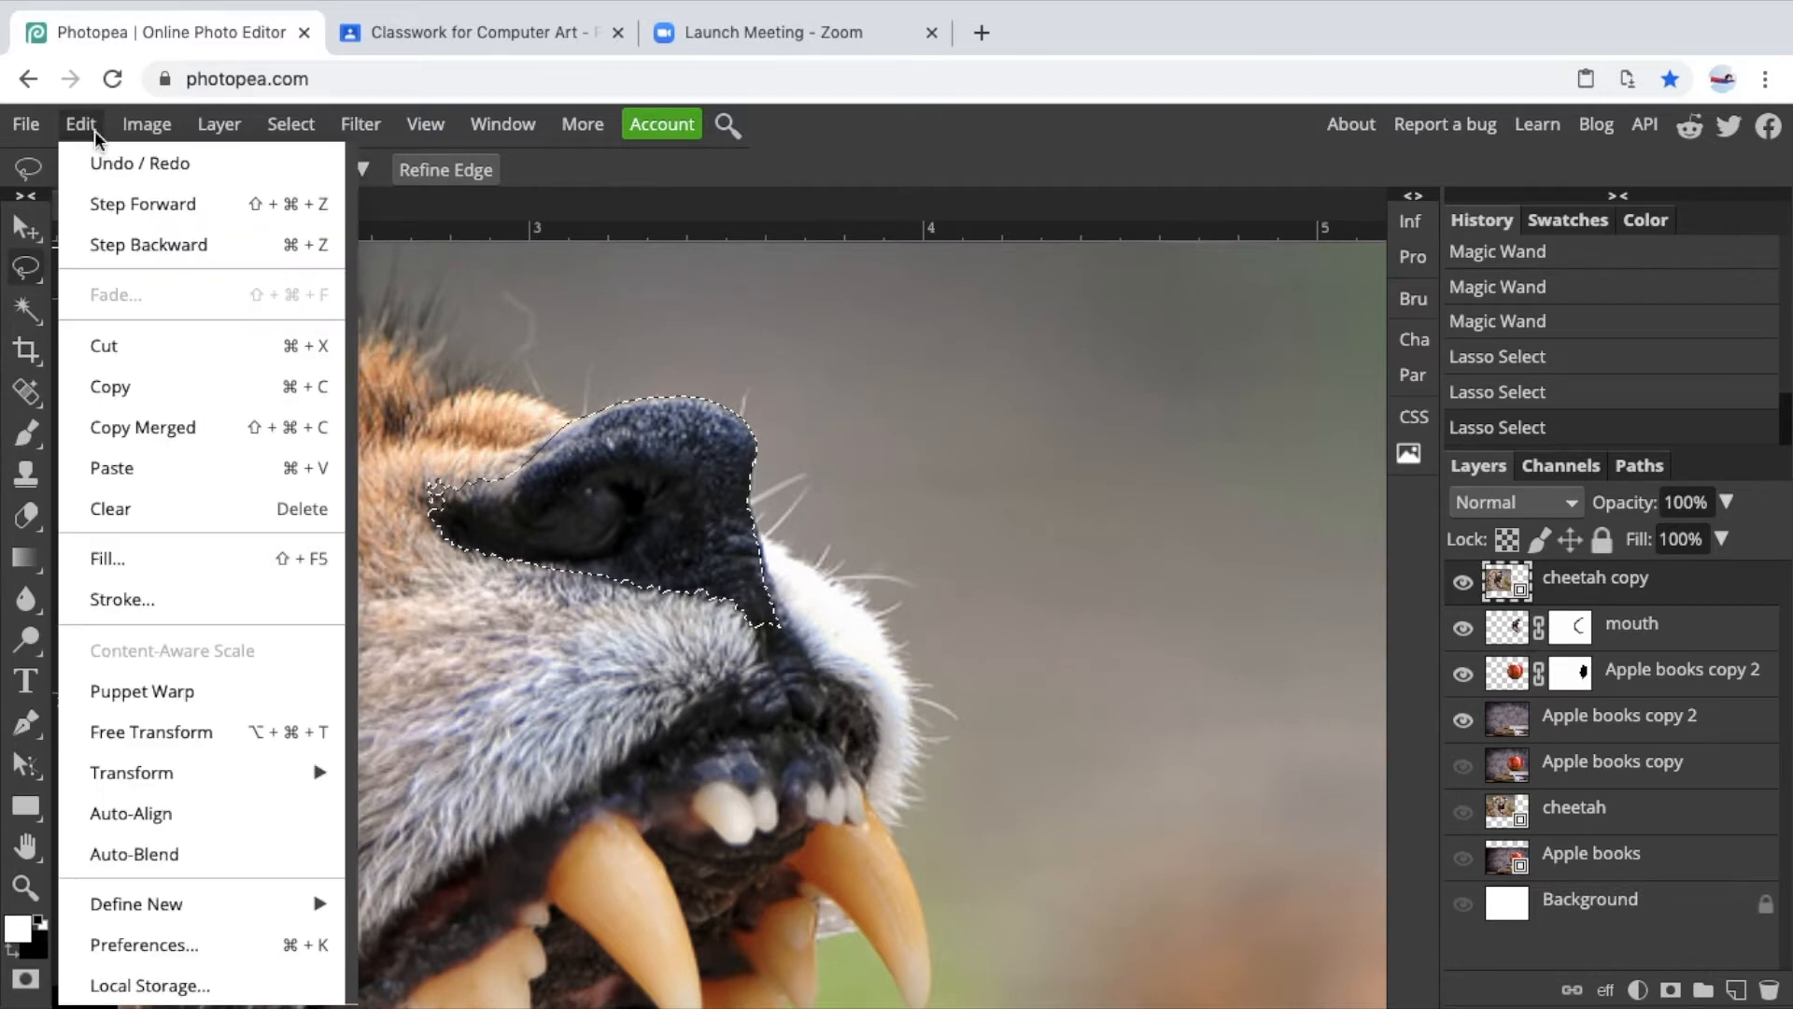
click(126, 467)
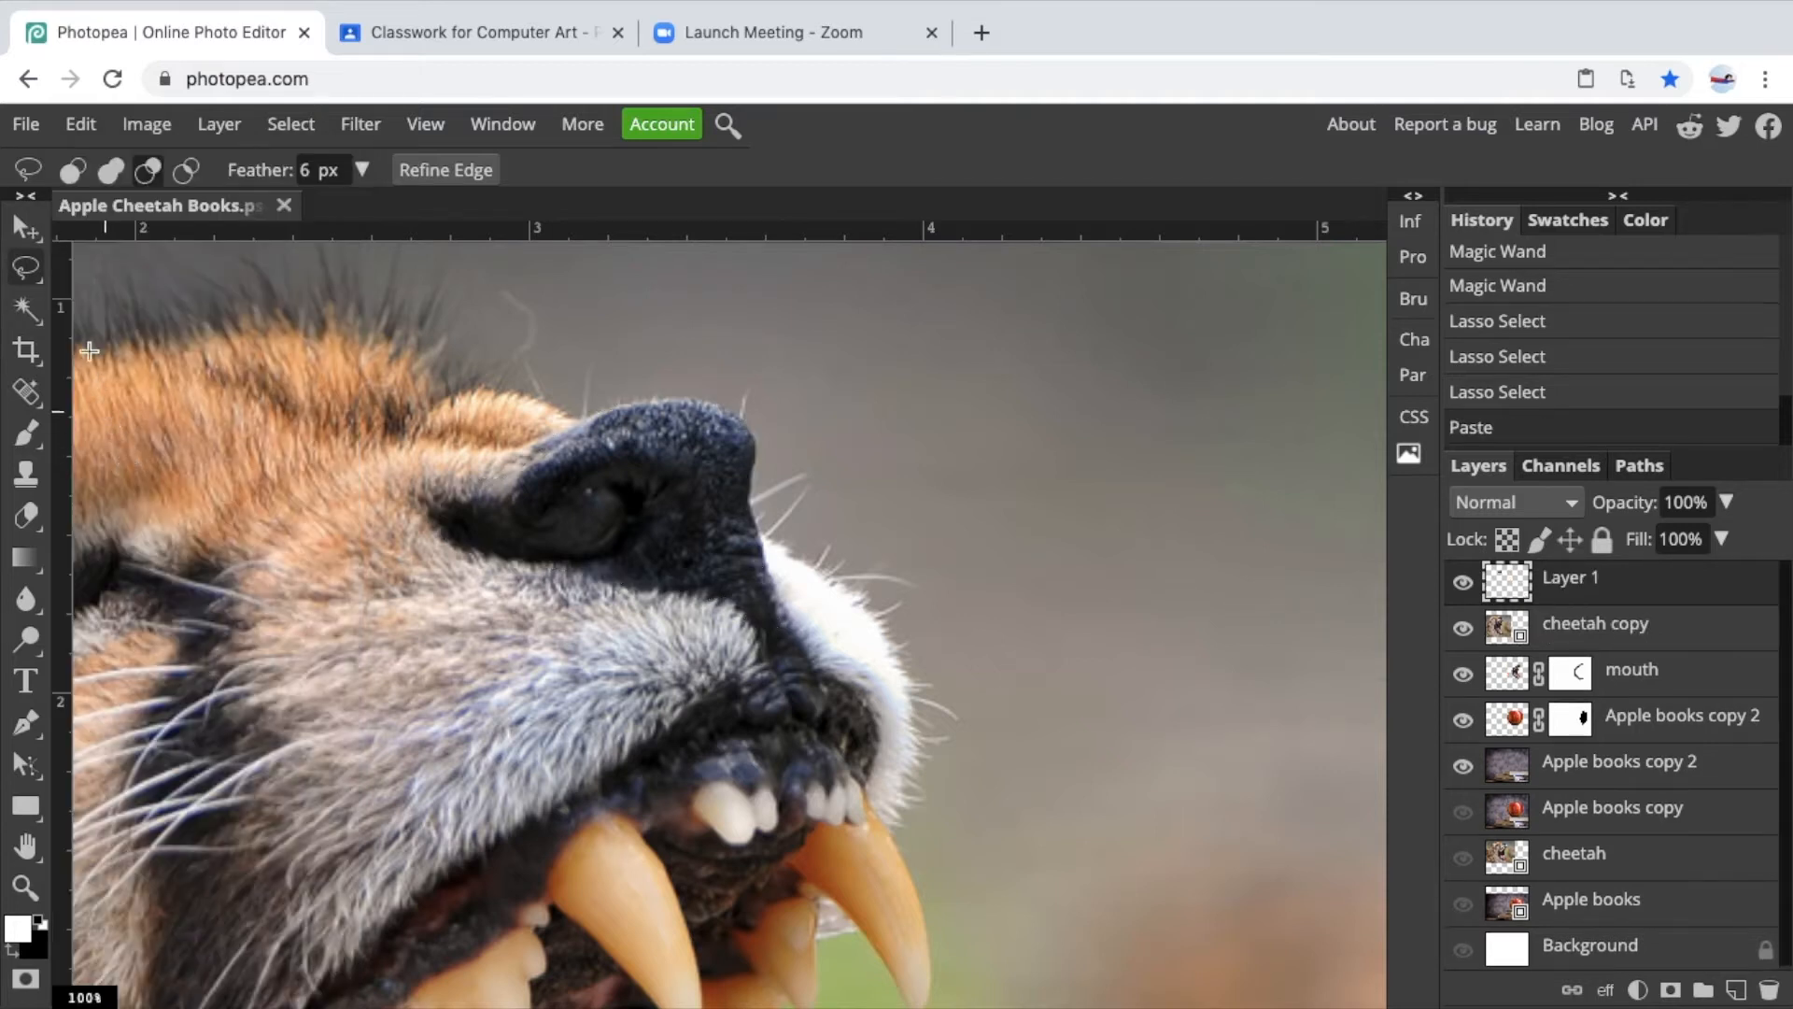
Move the pasted nose aside and hide the cheetah copy layer.
click(25, 227)
drag(668, 480, 1027, 472)
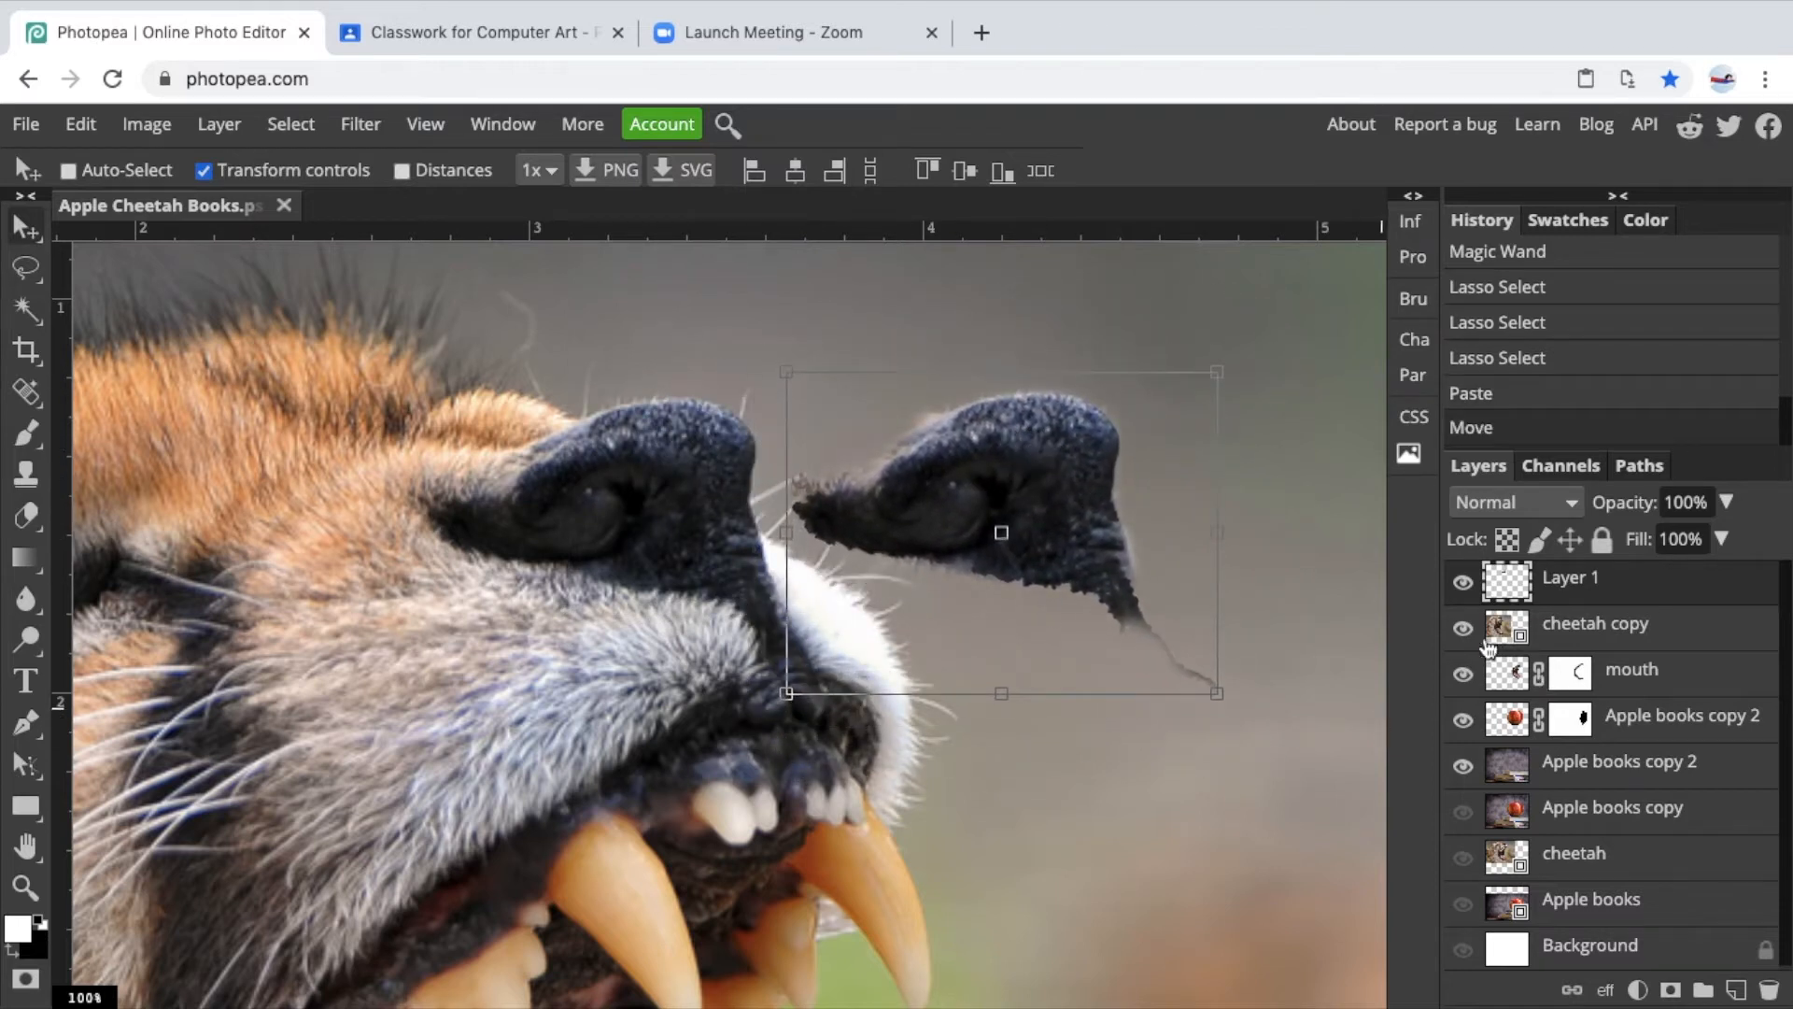
click(1462, 627)
Rename the pasted layer as nose.
key(ctrl+minus)
key(ctrl+minus)
key(ctrl+minus)
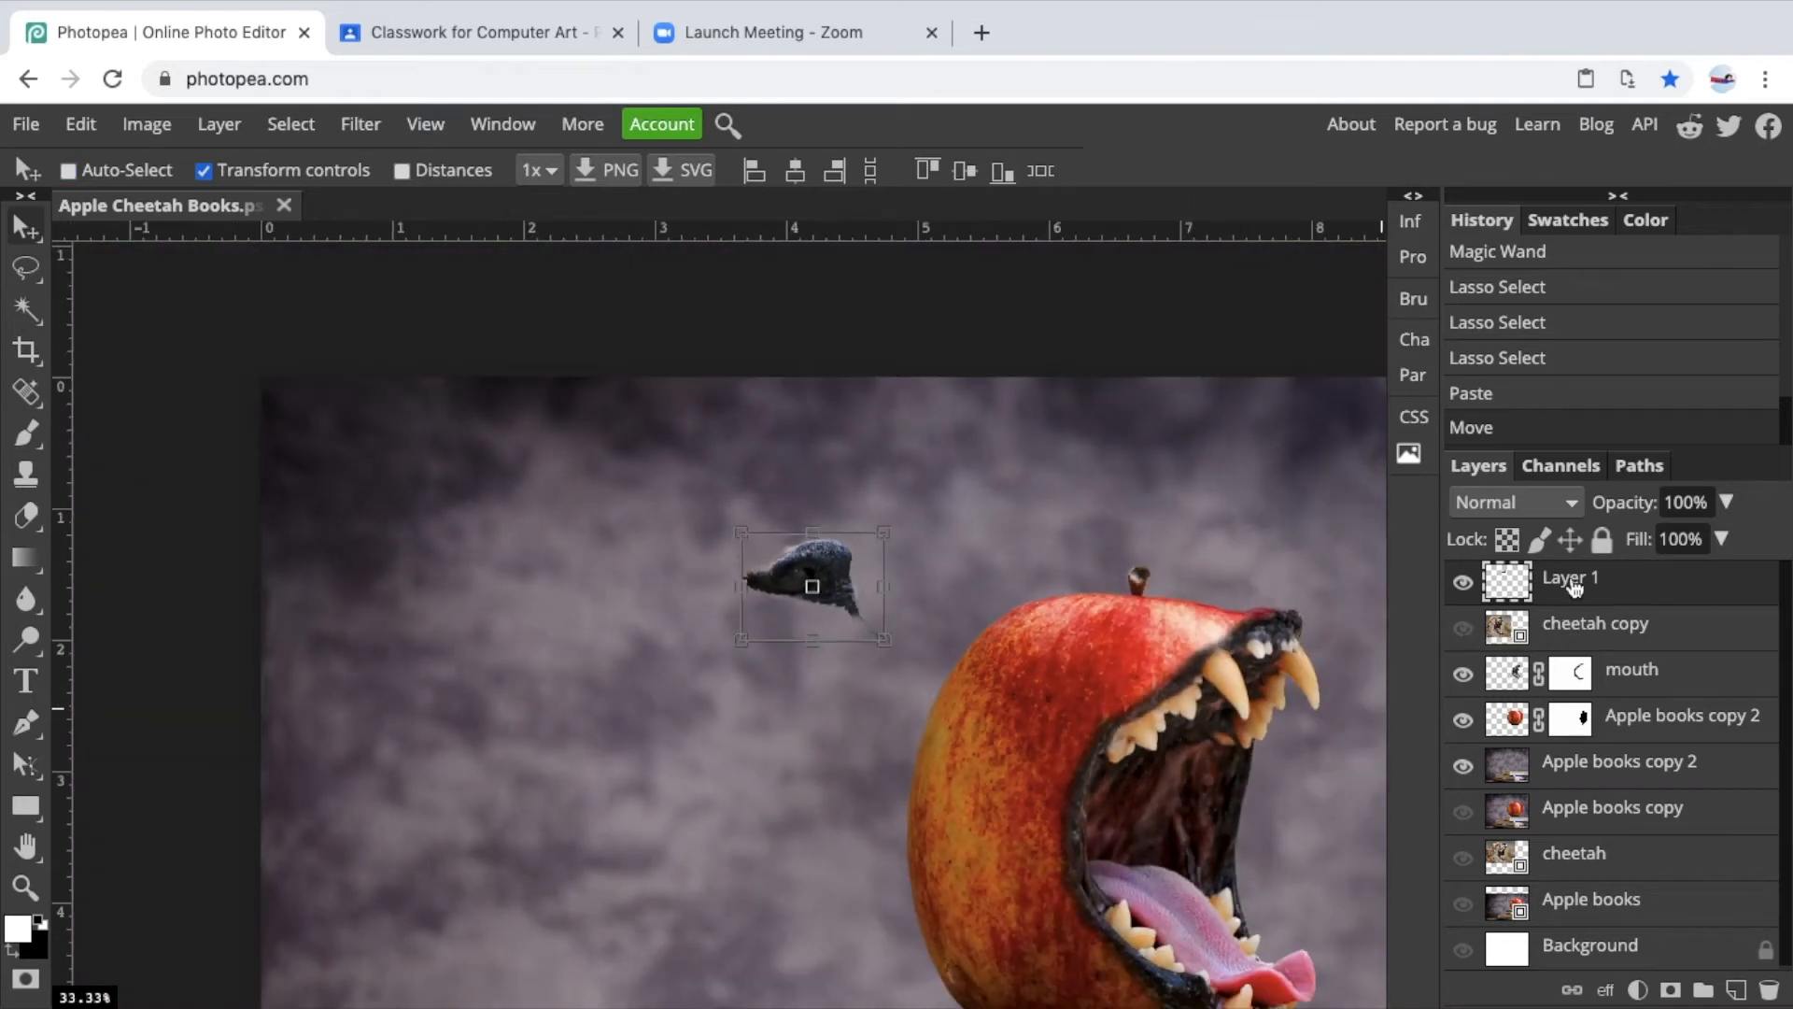
double_click(1573, 580)
text(nose)
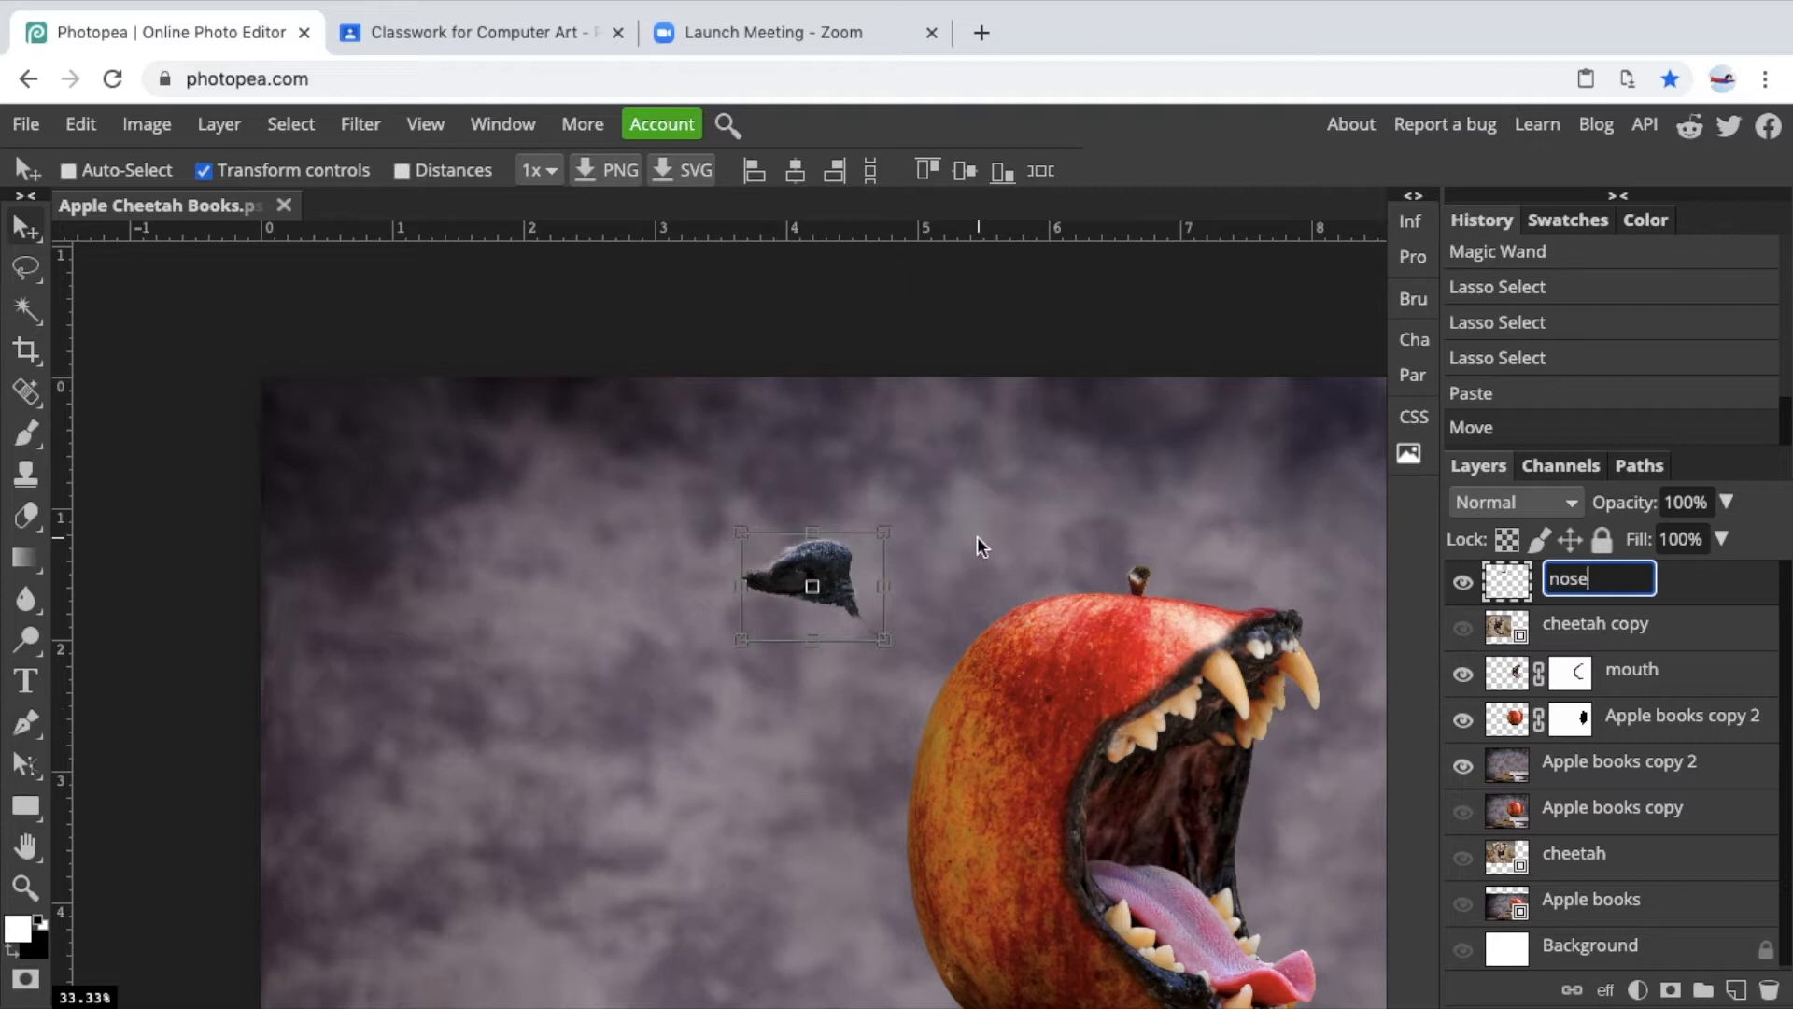
key(Return)
Move the nose onto the top of the apple above its mouth.
drag(834, 561, 1214, 558)
key(space)
drag(1132, 709, 602, 696)
key(super+plus)
key(space)
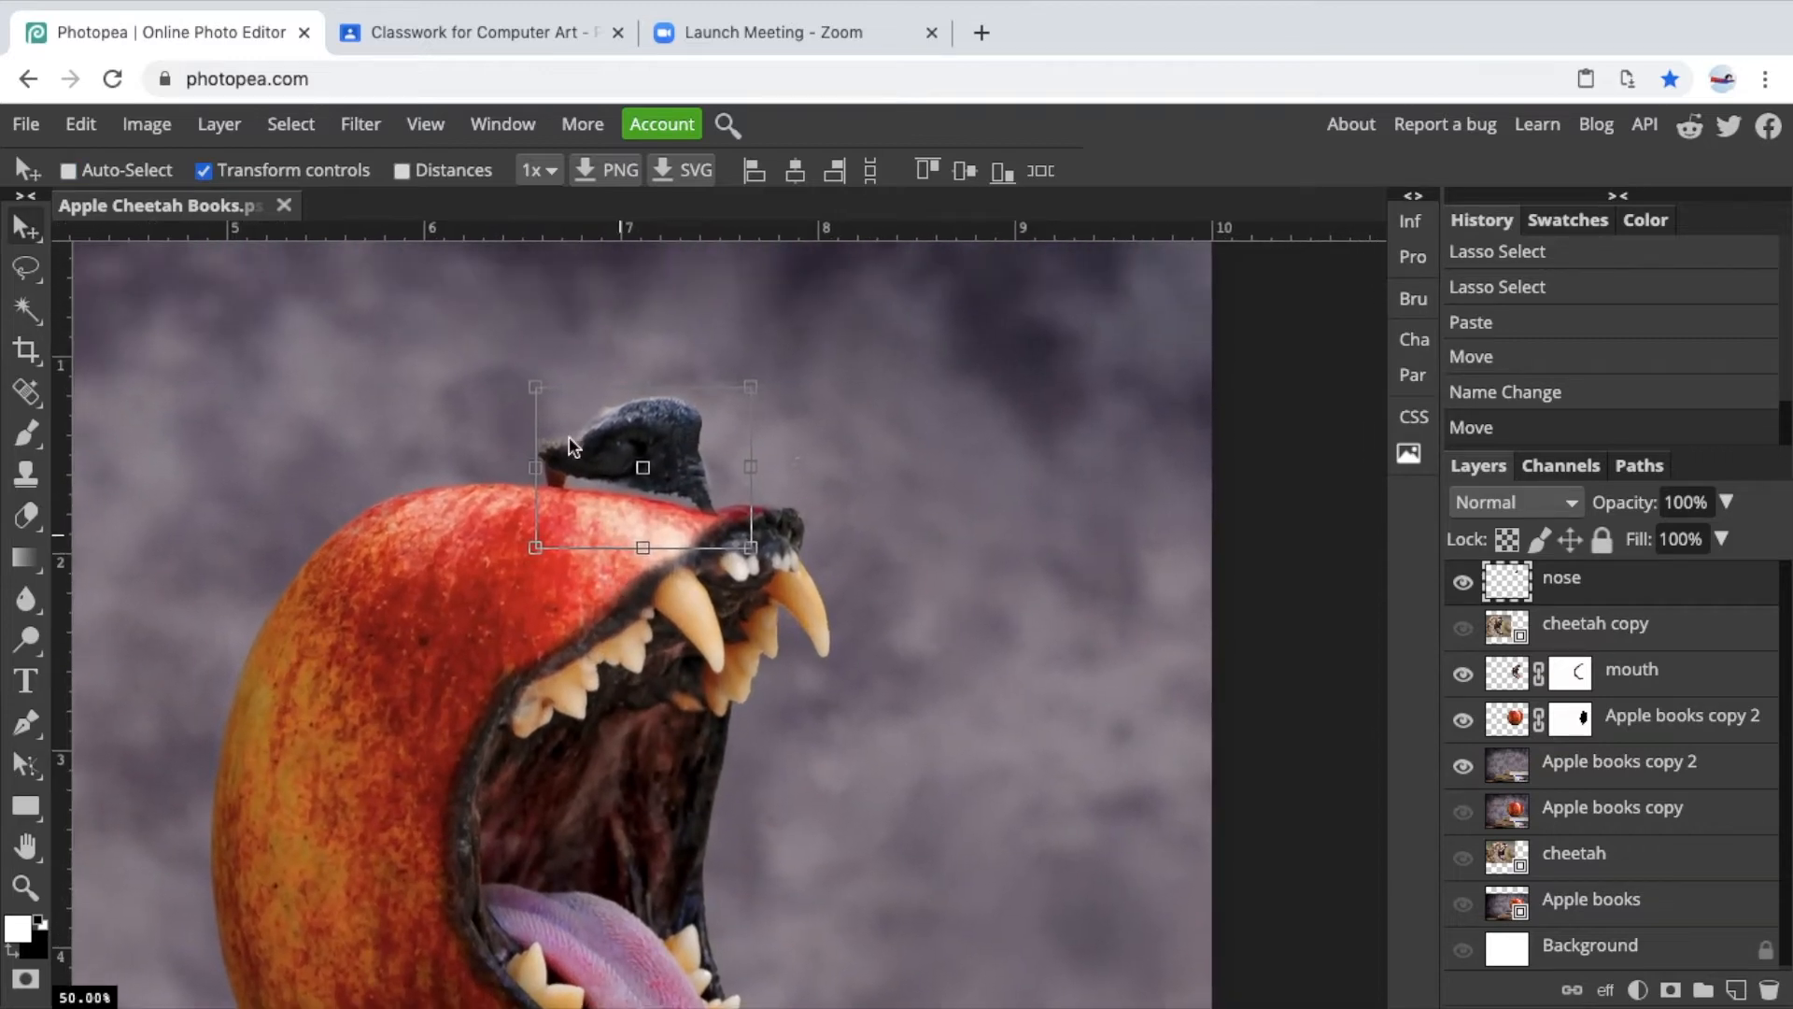
Free-transform the nose to about 69.5% size, rotate it -14°, and fit it over the apple's upper jaw.
click(534, 388)
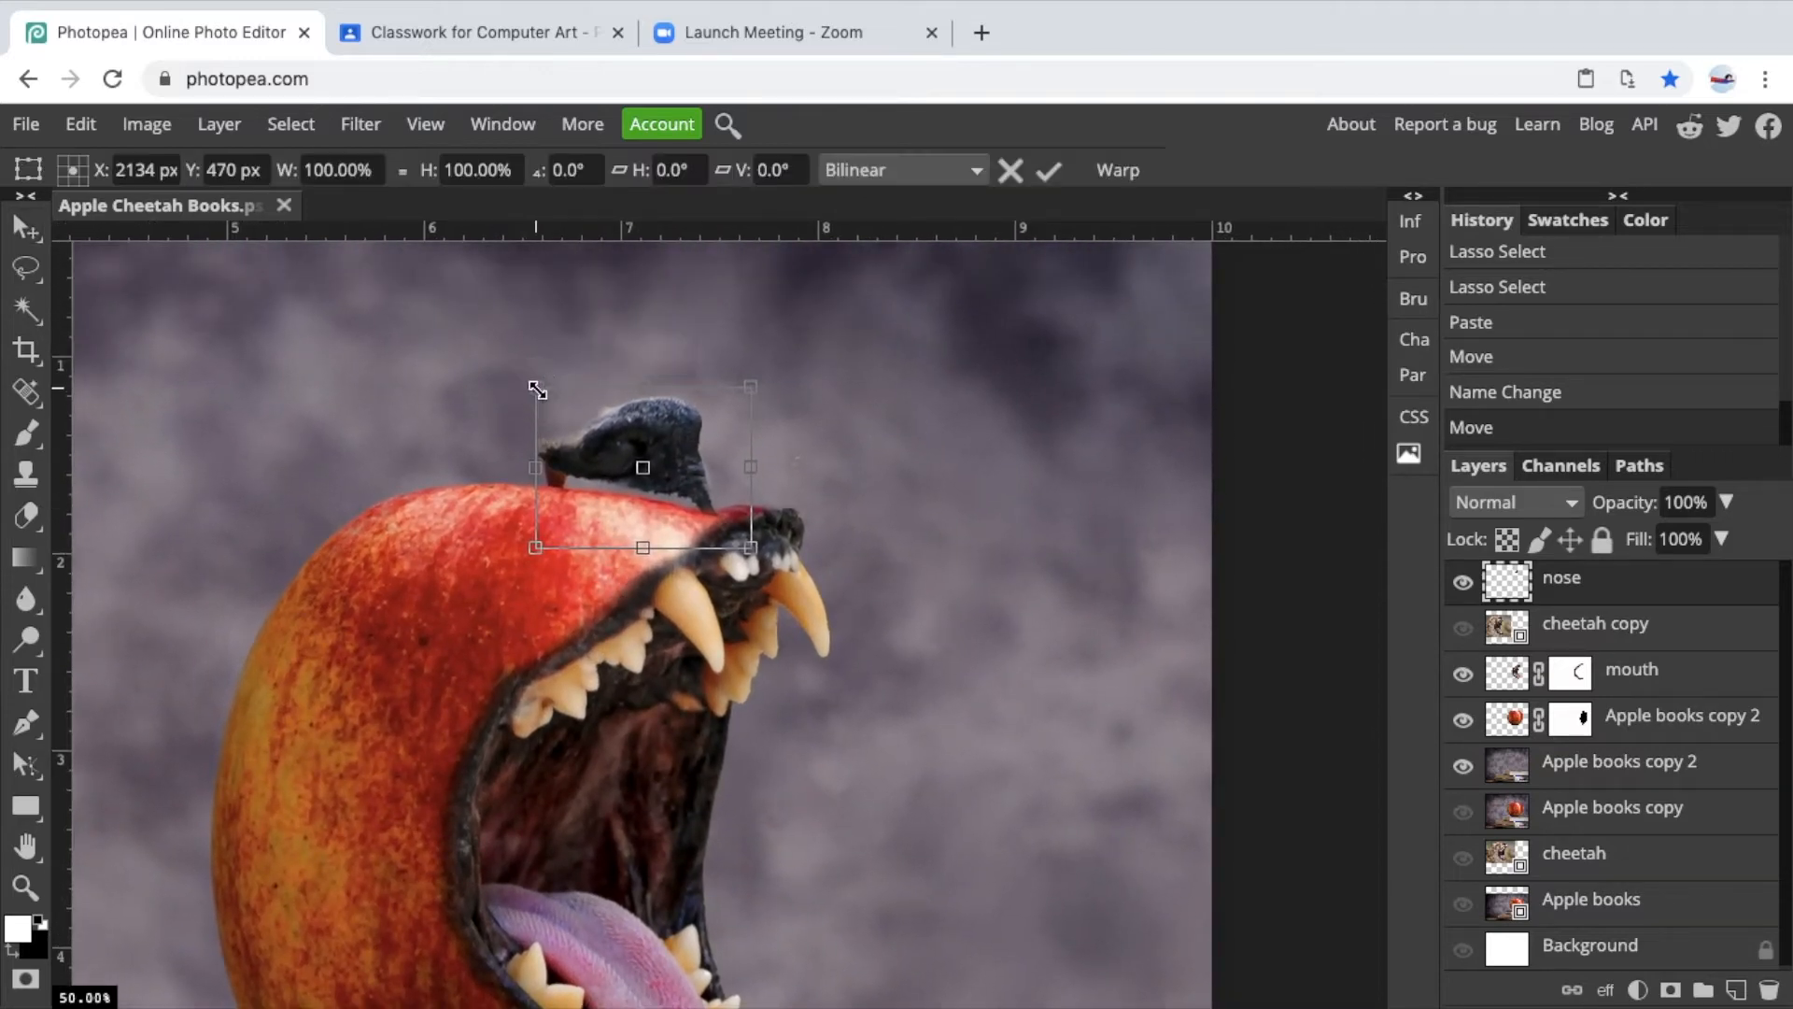
drag(535, 390, 601, 440)
drag(766, 423, 807, 398)
drag(756, 472, 761, 472)
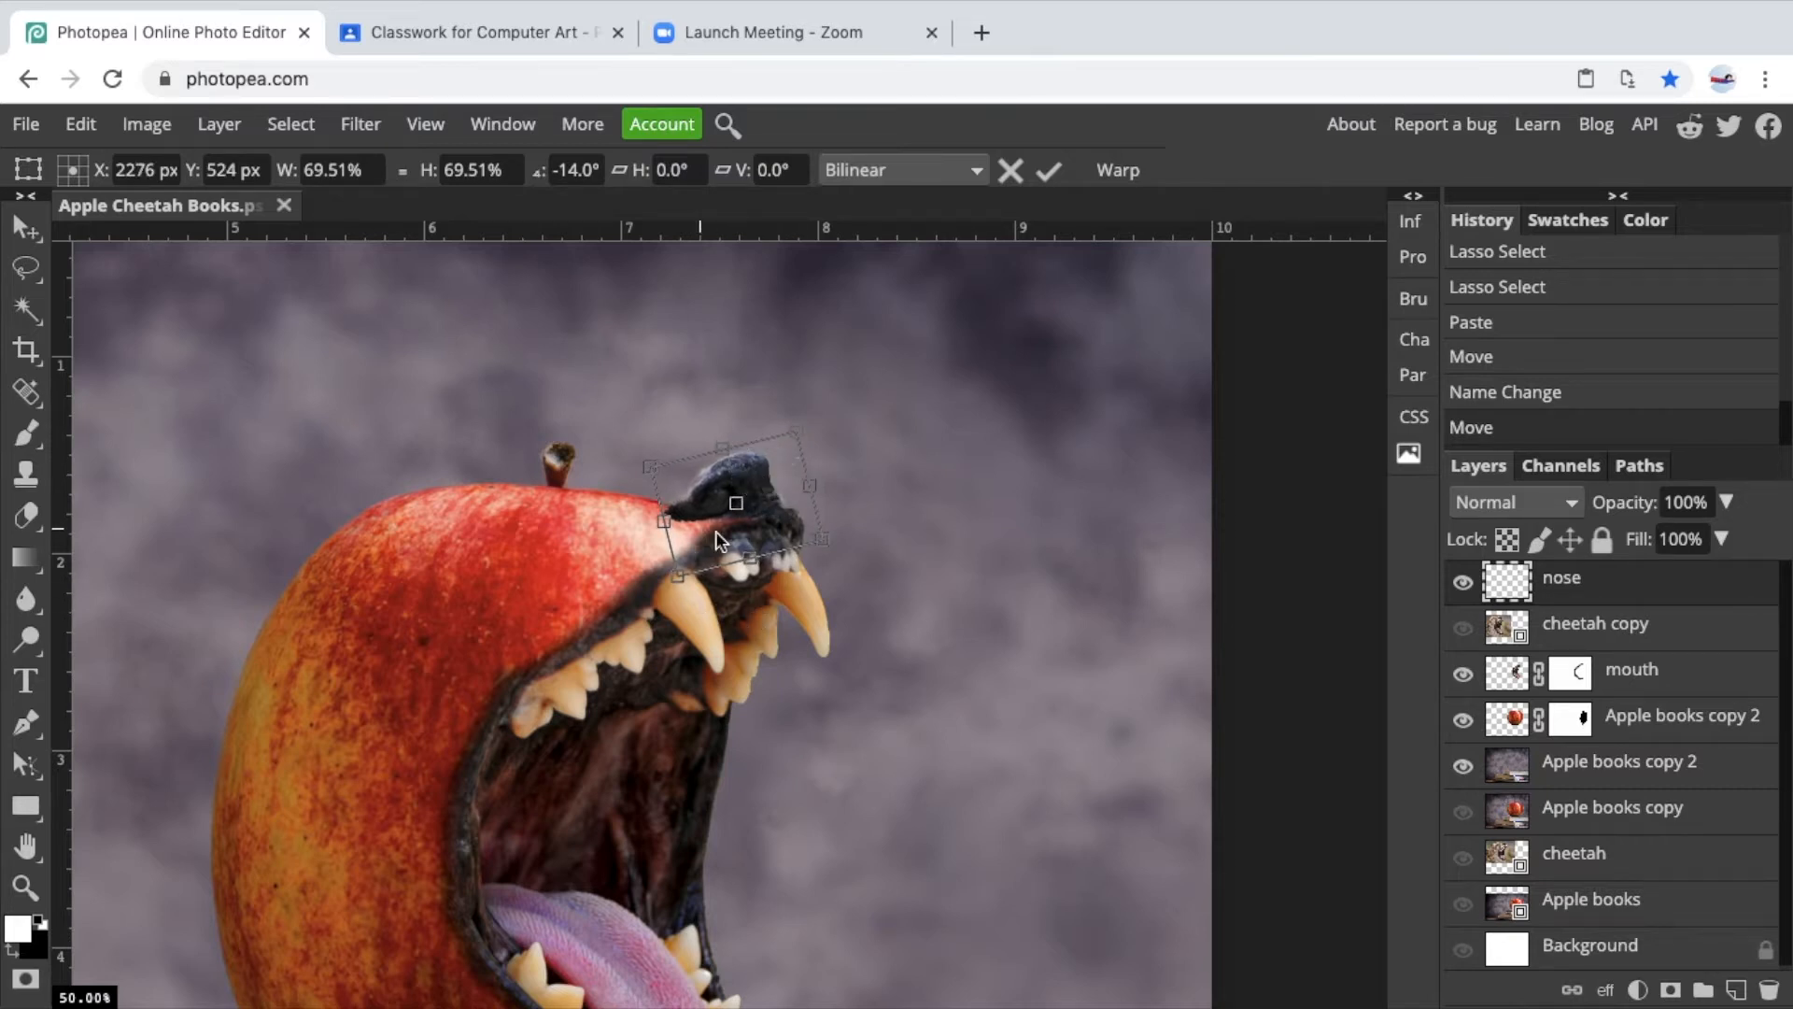
key(Return)
Toggle the nose layer's visibility repeatedly to compare its fit against the apple.
key(ctrl+plus)
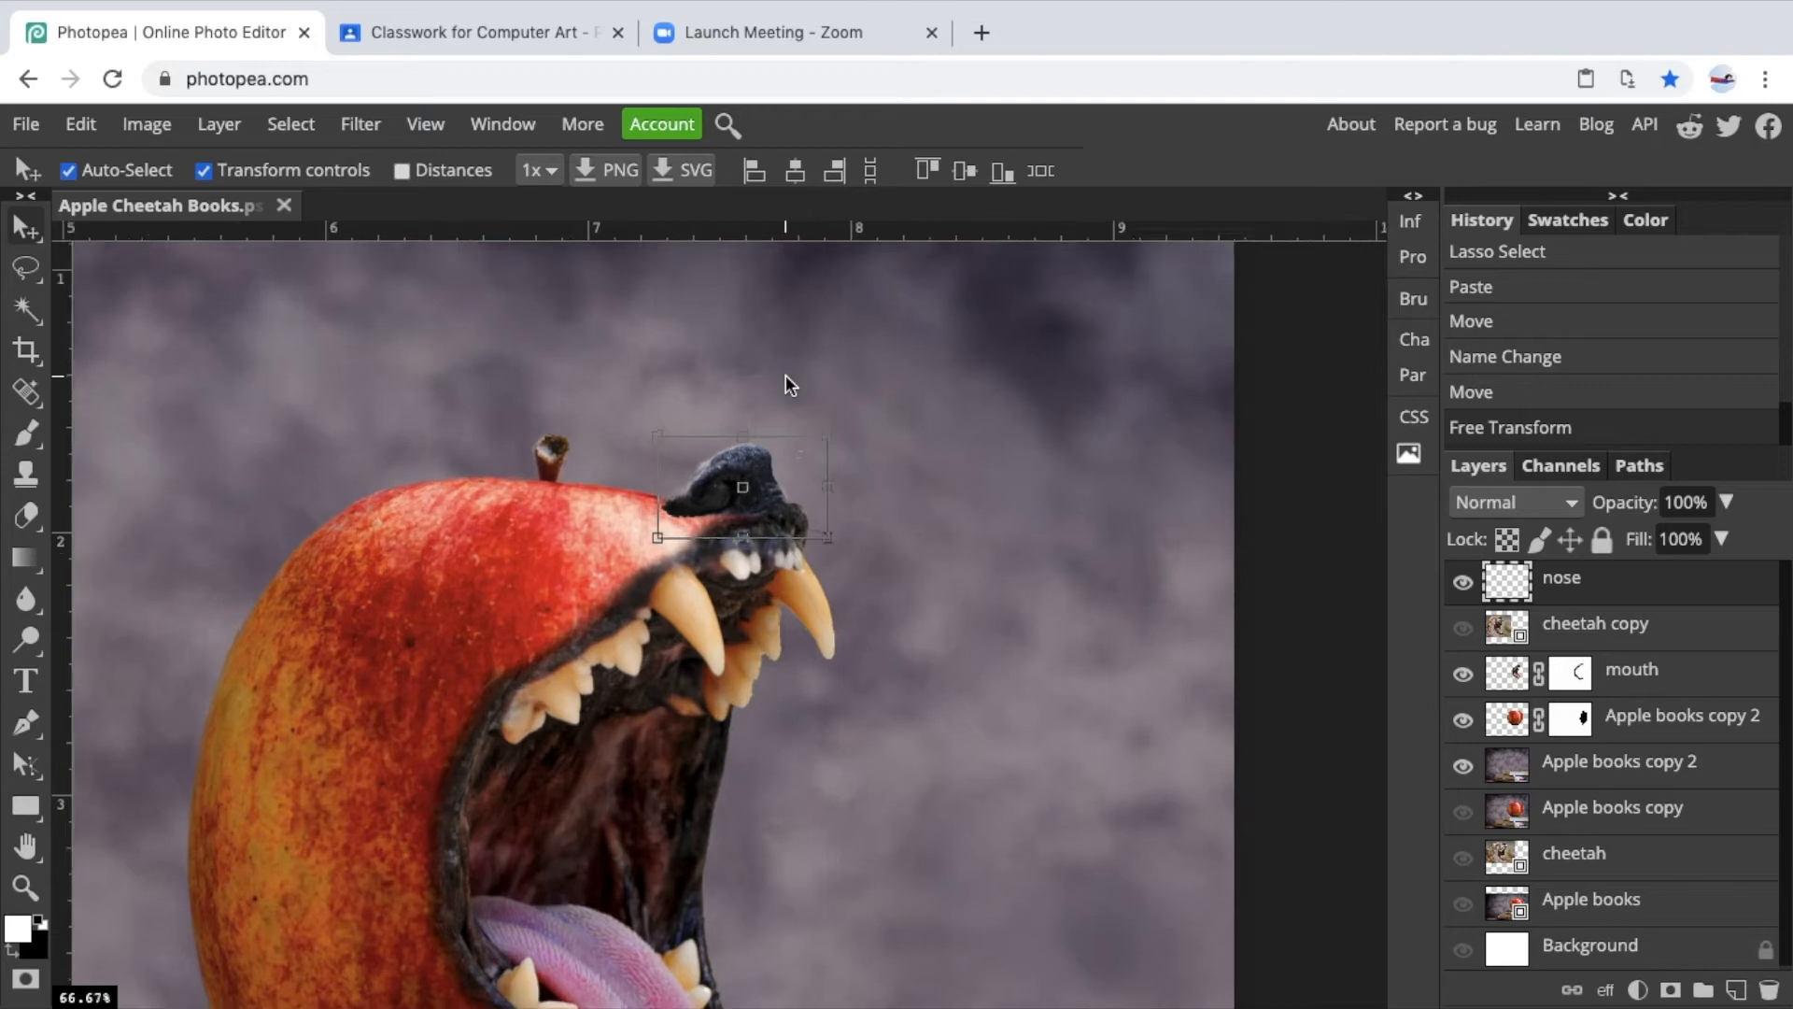
scroll(786, 383, up, 5)
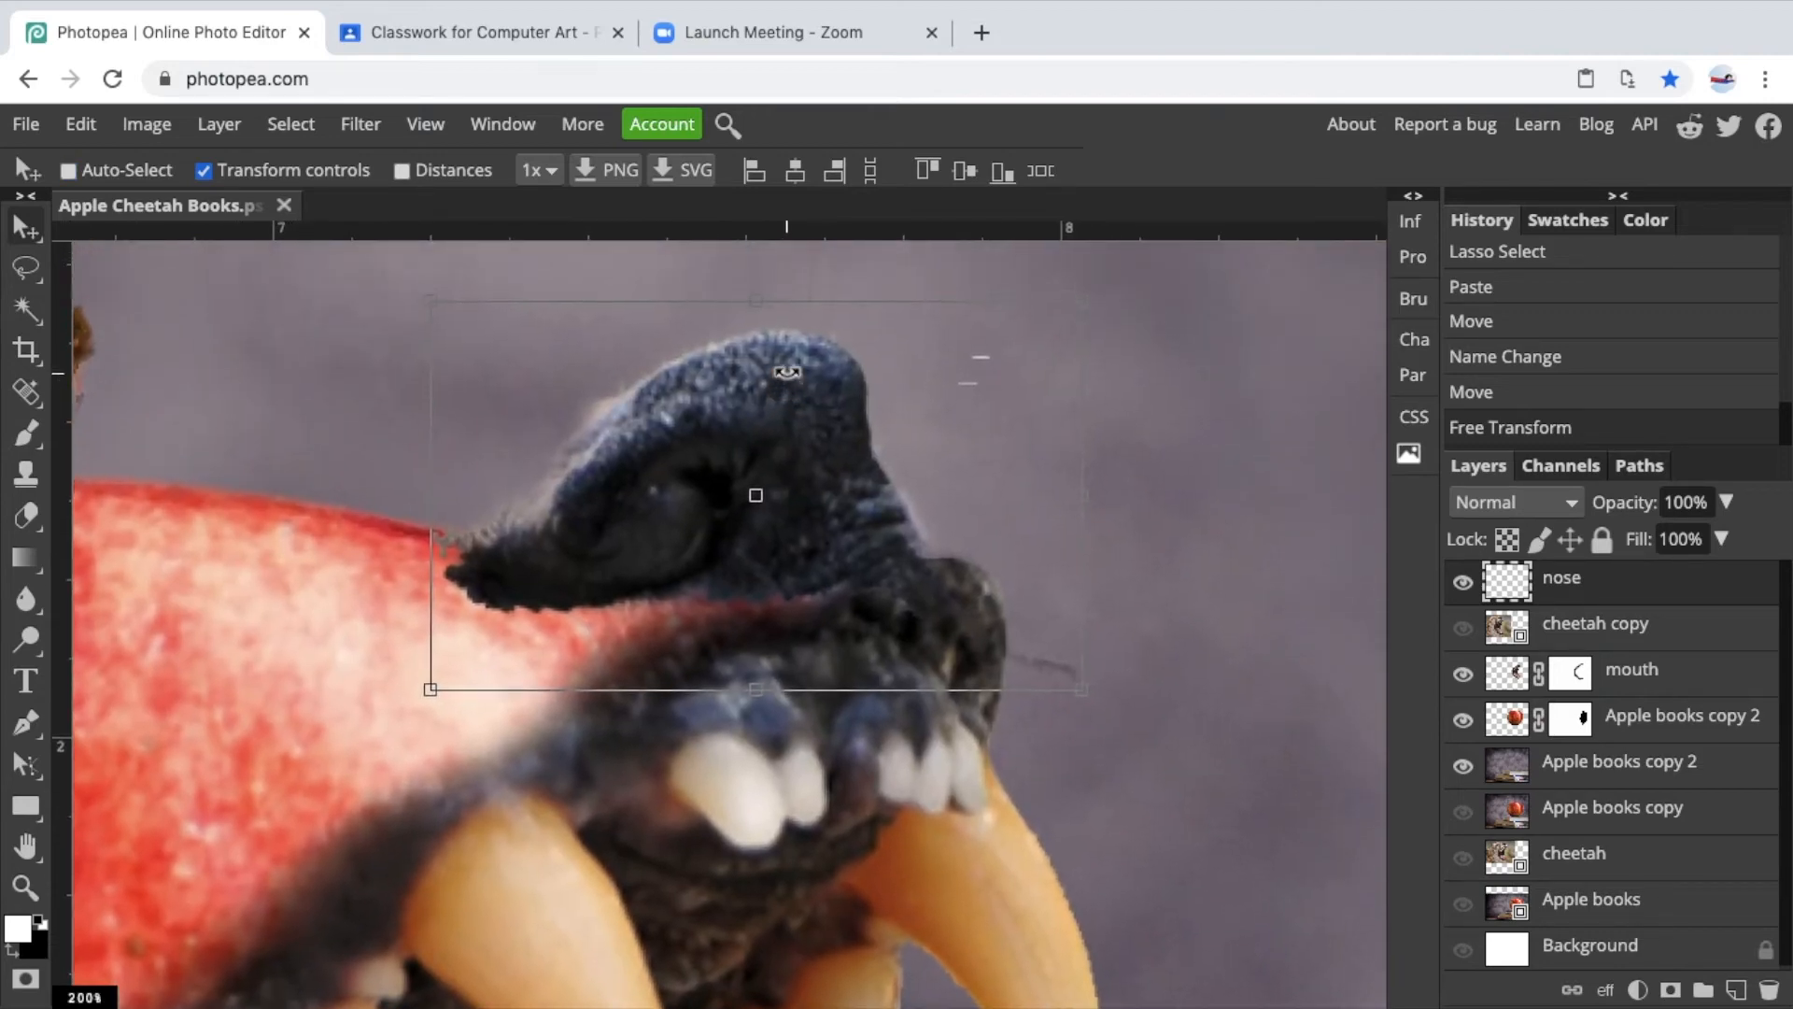
scroll(786, 372, up, 2)
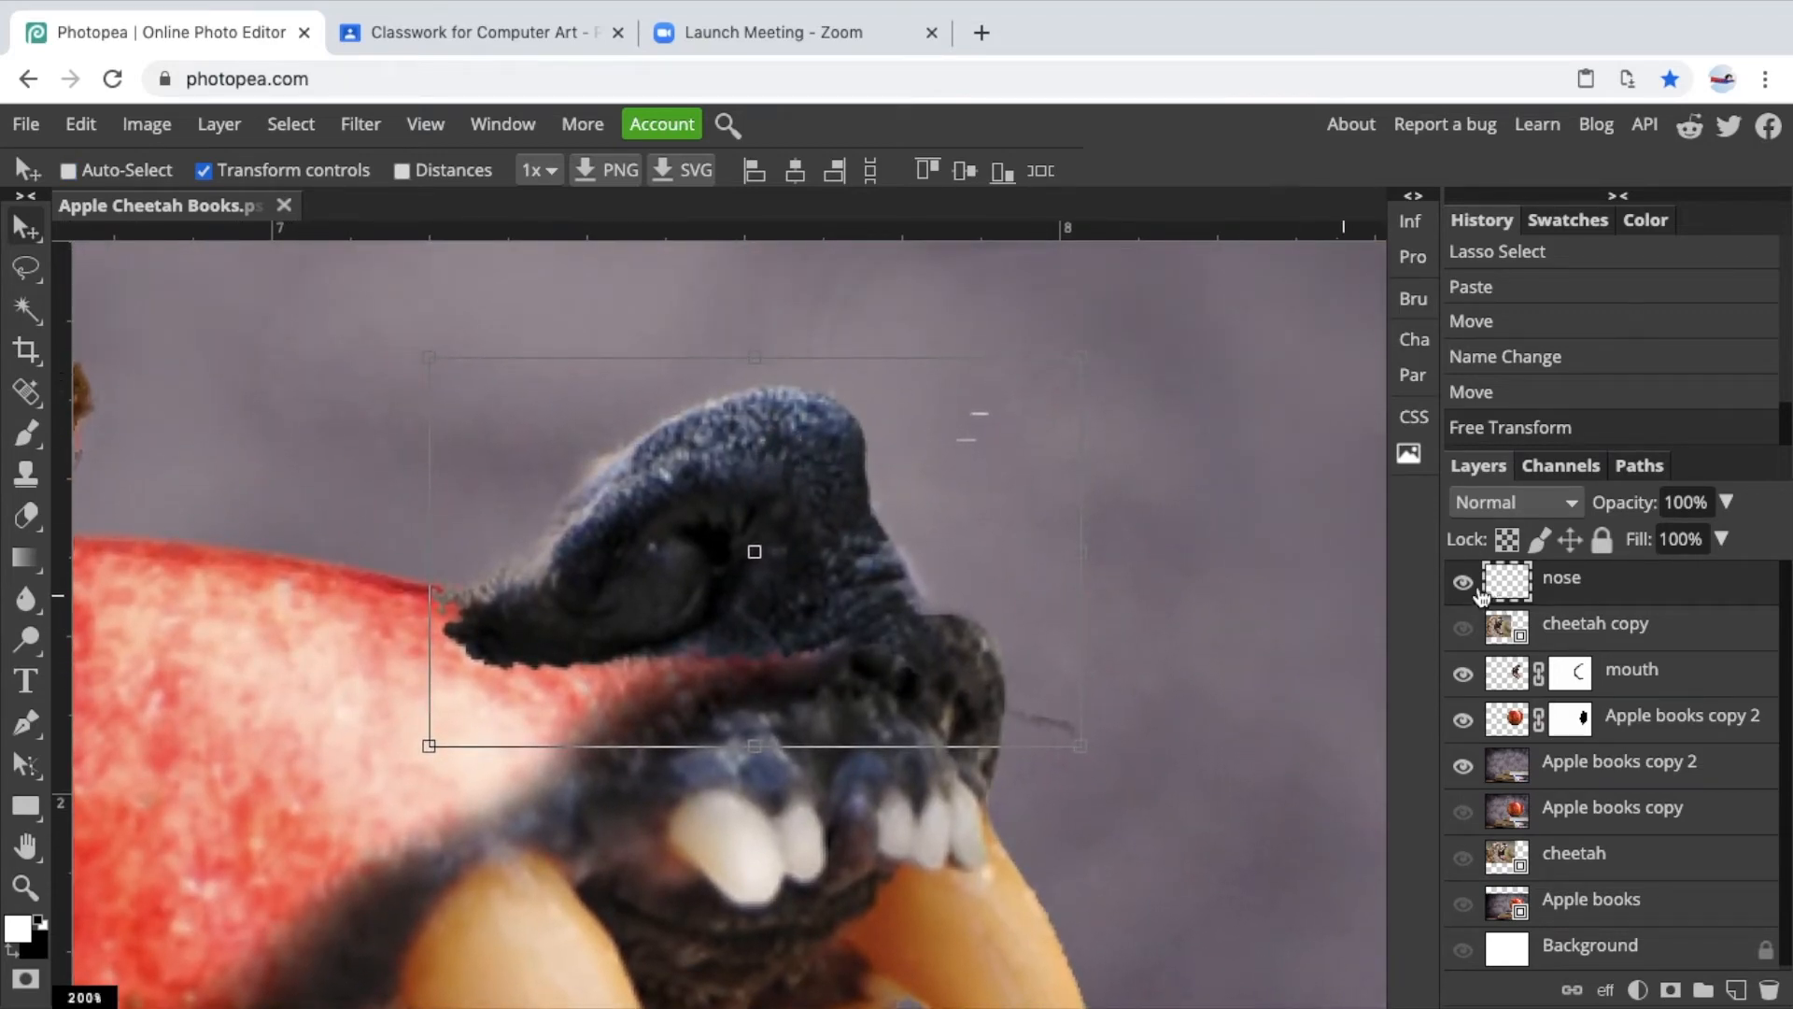
click(1463, 584)
click(1463, 584)
click(1464, 584)
click(1463, 584)
click(1463, 584)
click(1463, 584)
click(1463, 584)
click(1463, 583)
Add a reveal-all raster mask to the nose layer.
click(220, 129)
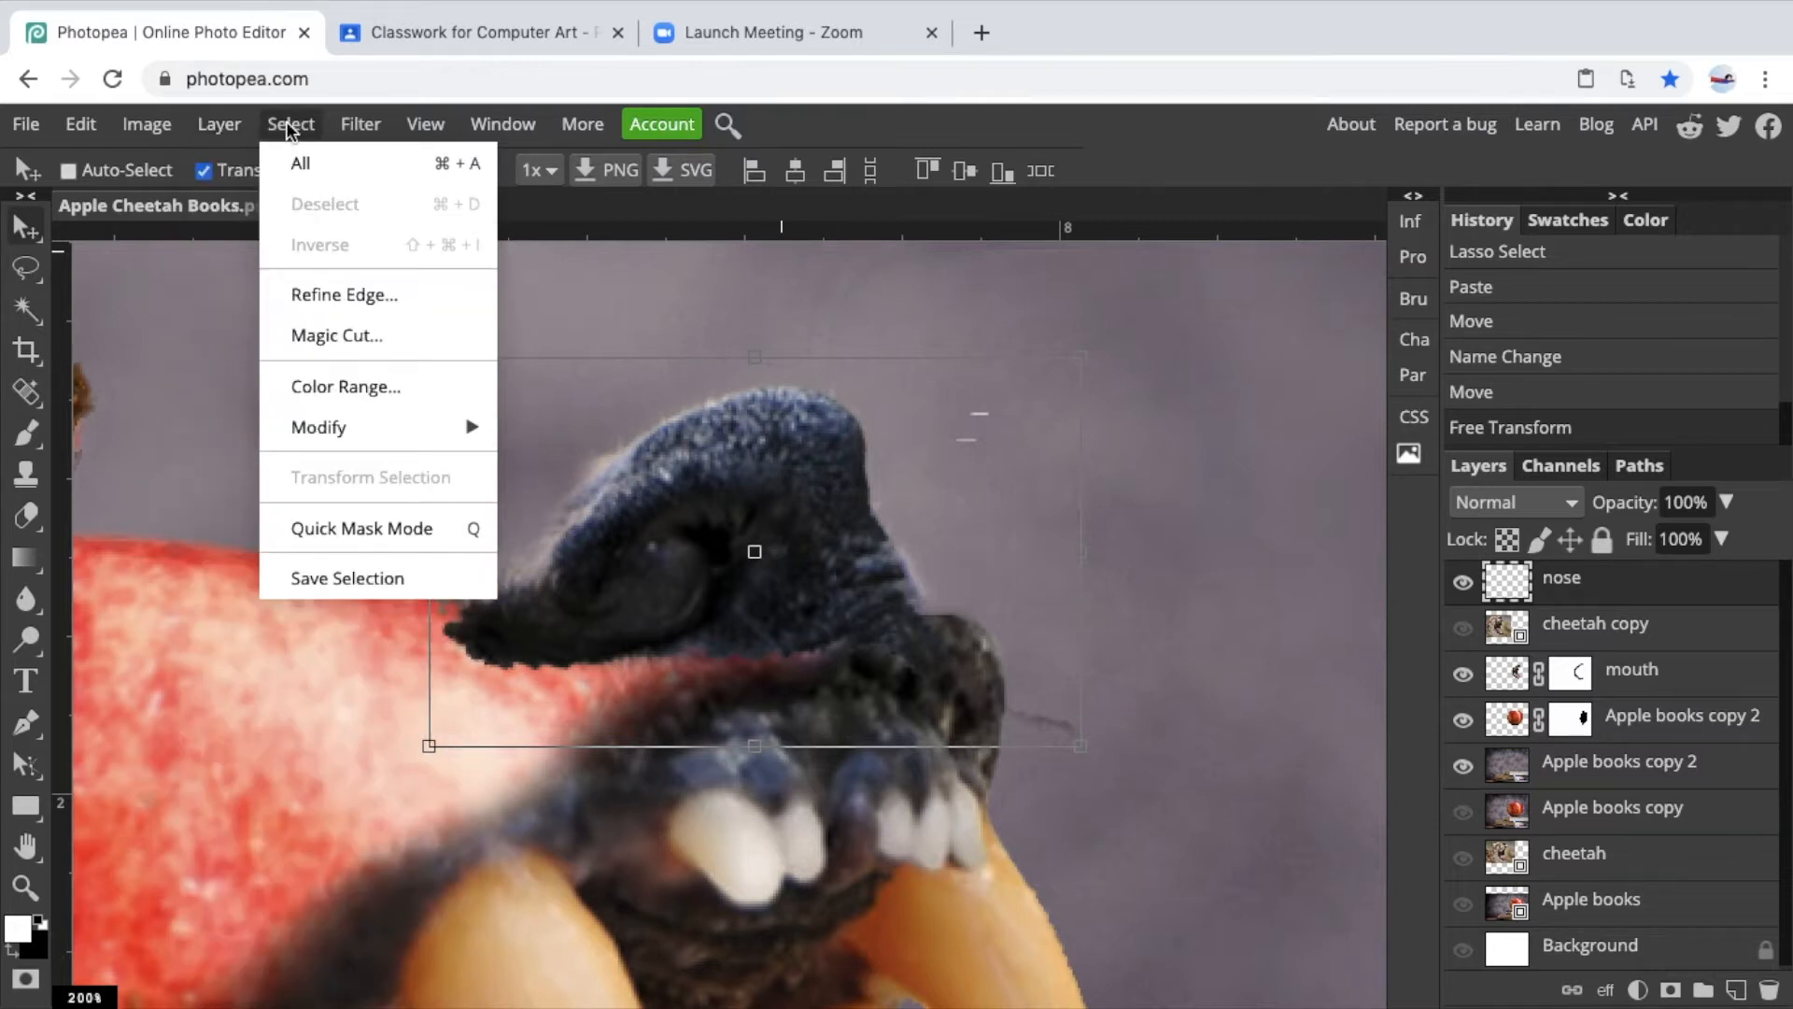
mouse_move(310, 479)
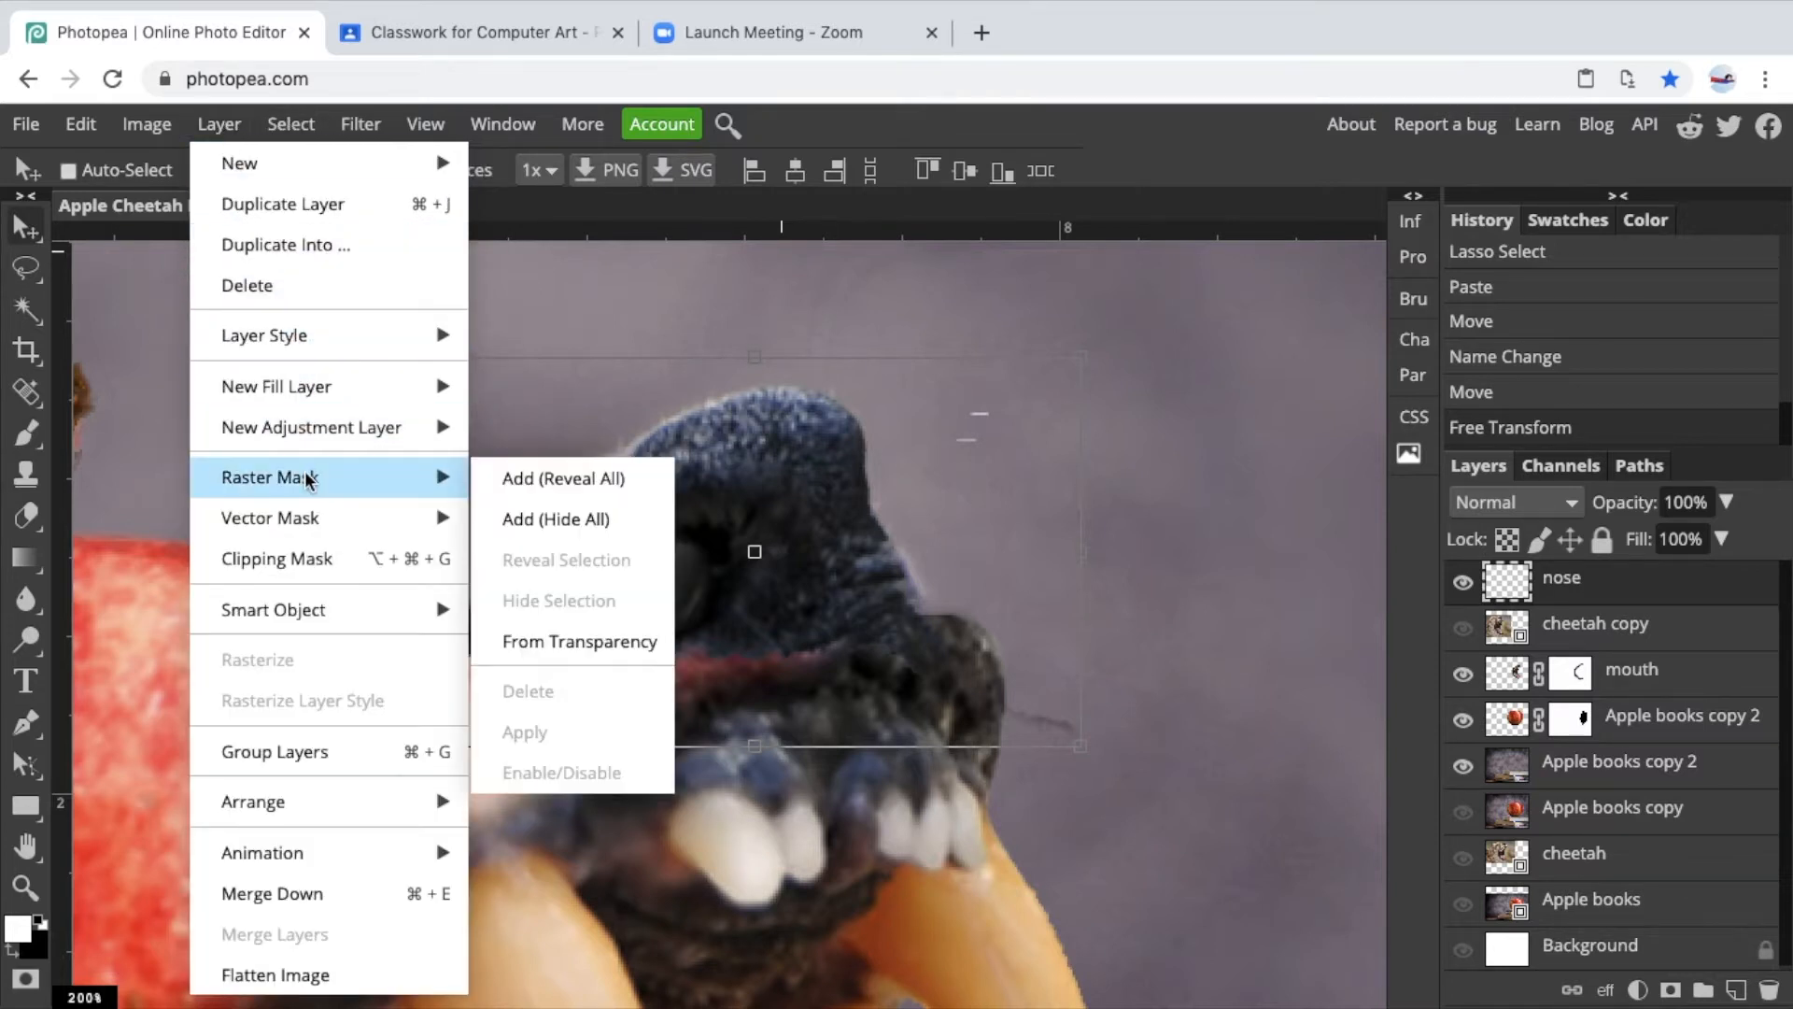
click(551, 480)
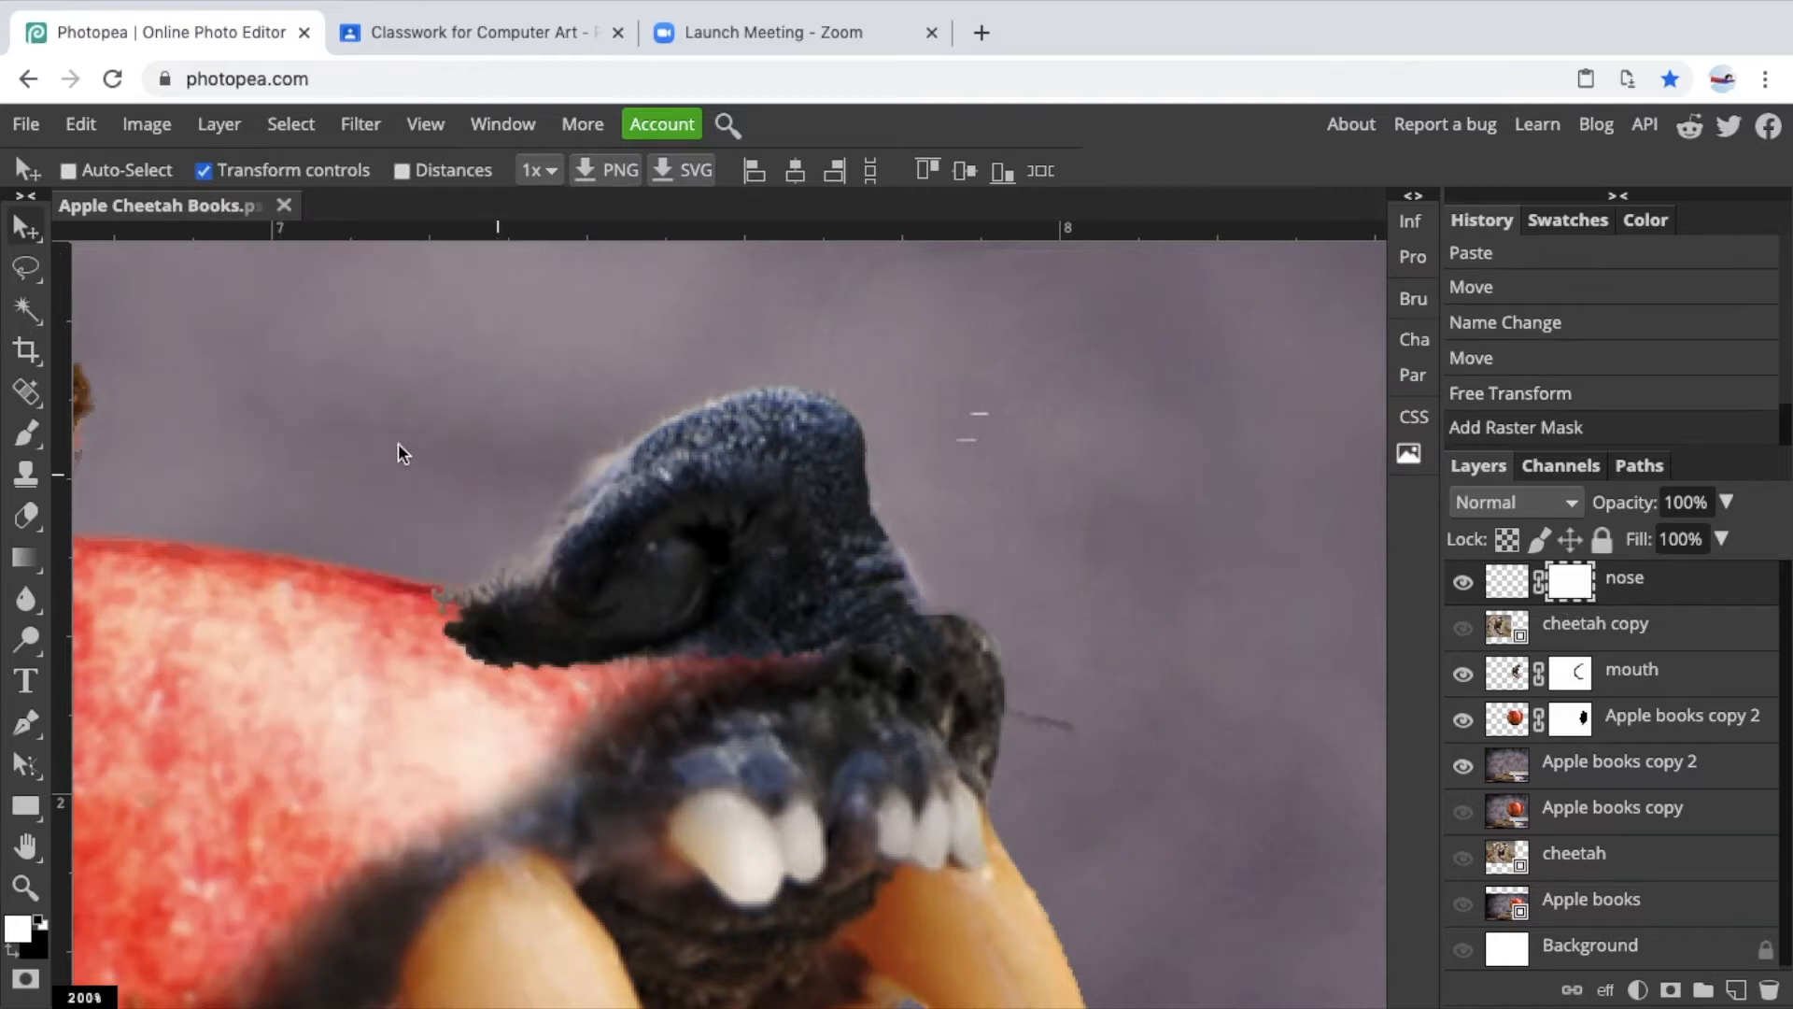
Paint black on the nose mask with a smaller Brush to blend the nose's left edge into the apple.
click(30, 435)
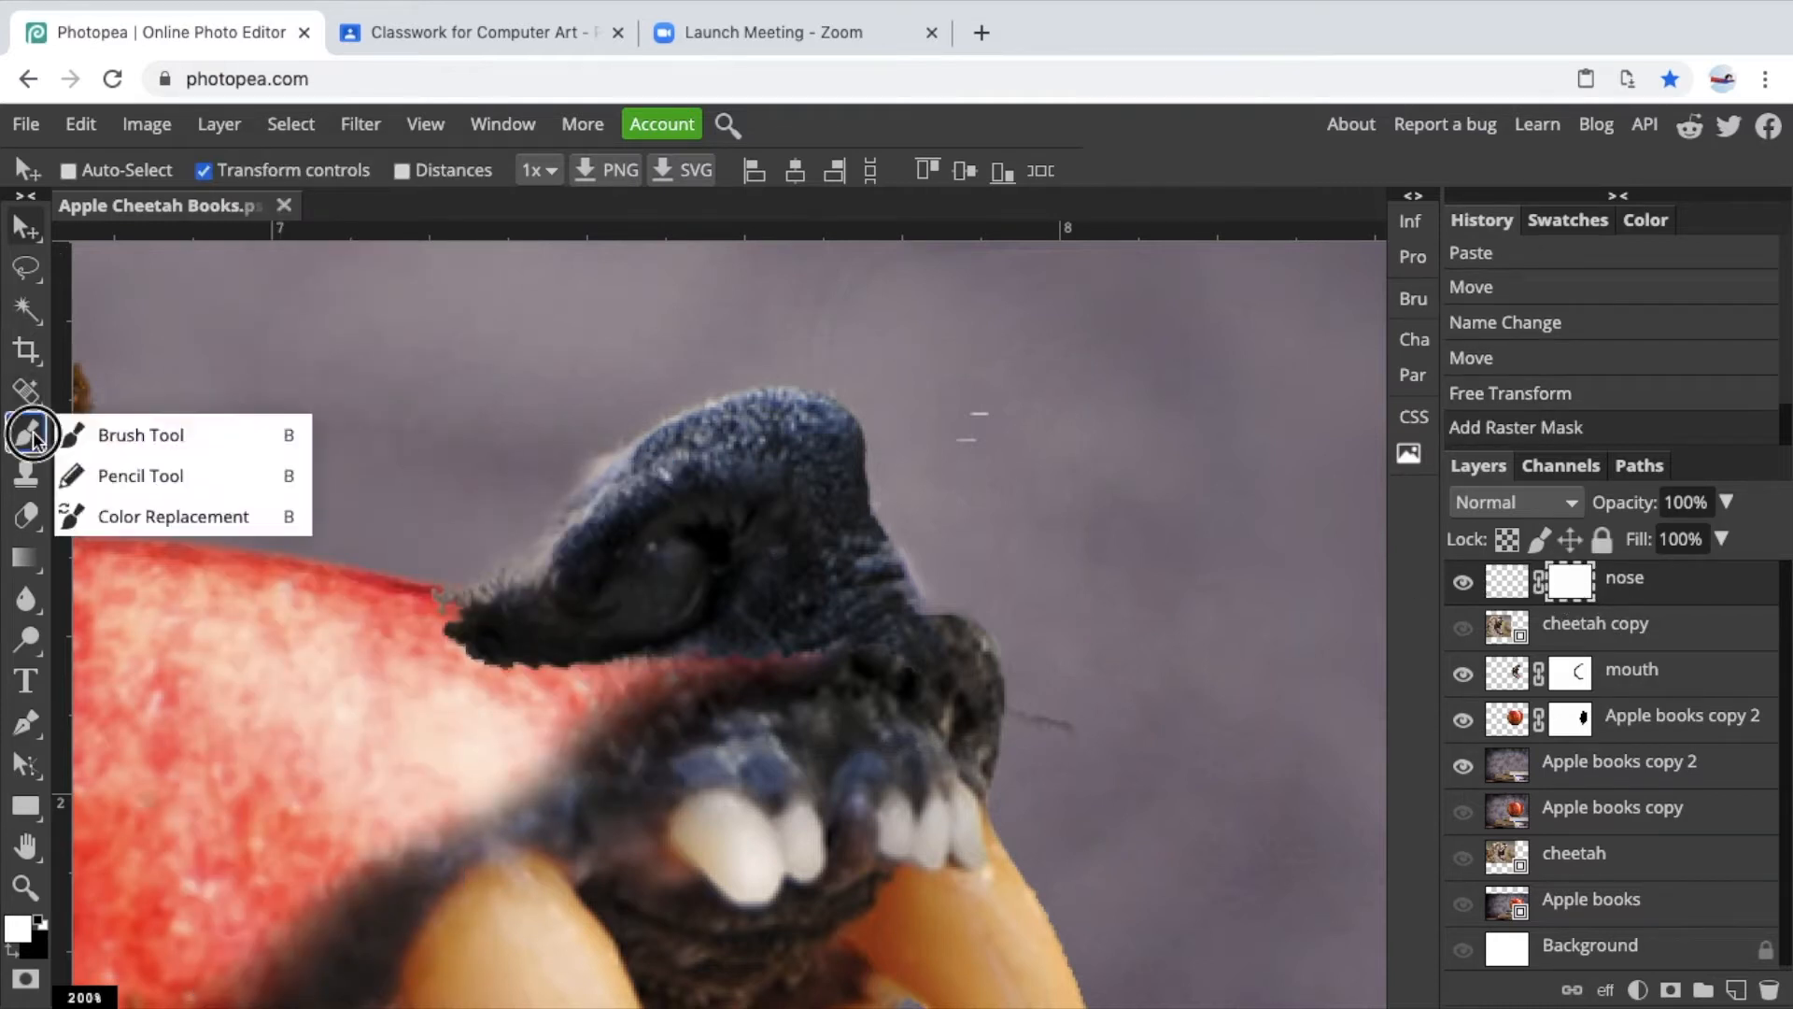
click(252, 436)
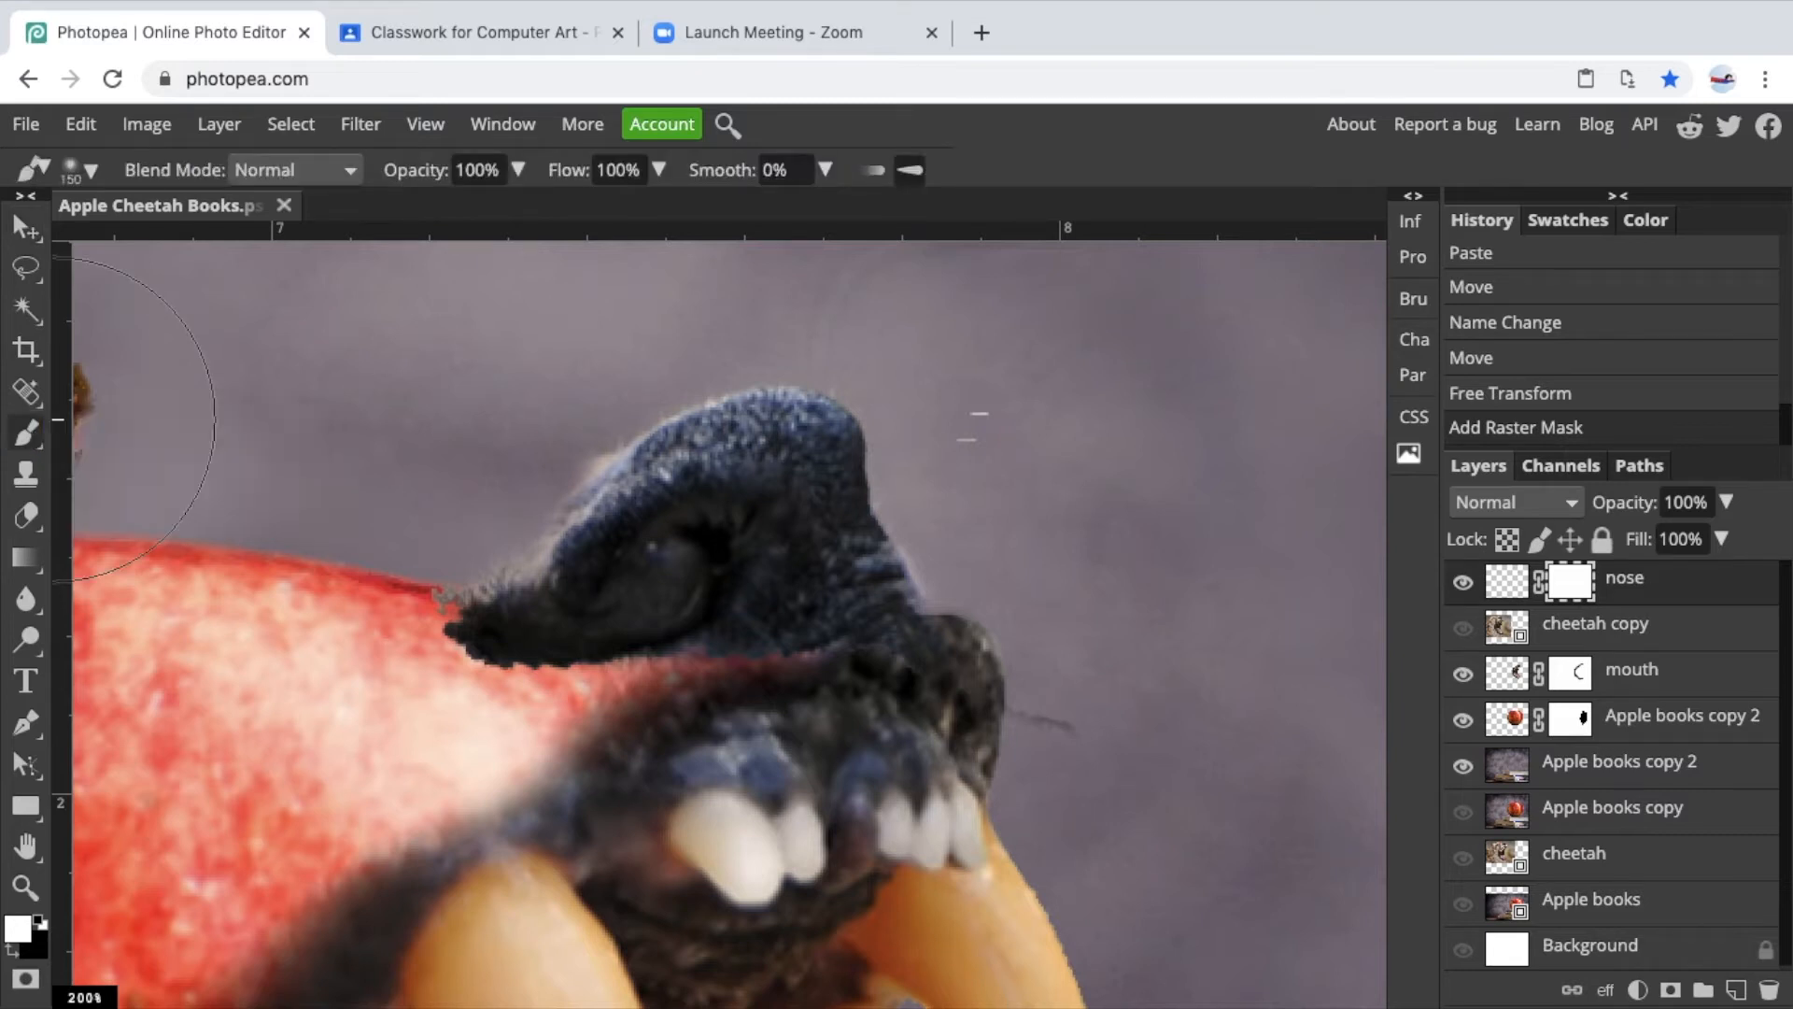
click(15, 950)
key(bracketleft)
key(bracketleft)
key(bracketleft)
key(bracketleft)
key(bracketleft)
key(bracketleft)
key(bracketleft)
key(bracketleft)
key(bracketleft)
key(bracketleft)
key(bracketleft)
mouse_move(624, 412)
mouse_down()
mouse_move(432, 604)
mouse_move(476, 580)
mouse_move(406, 599)
mouse_up()
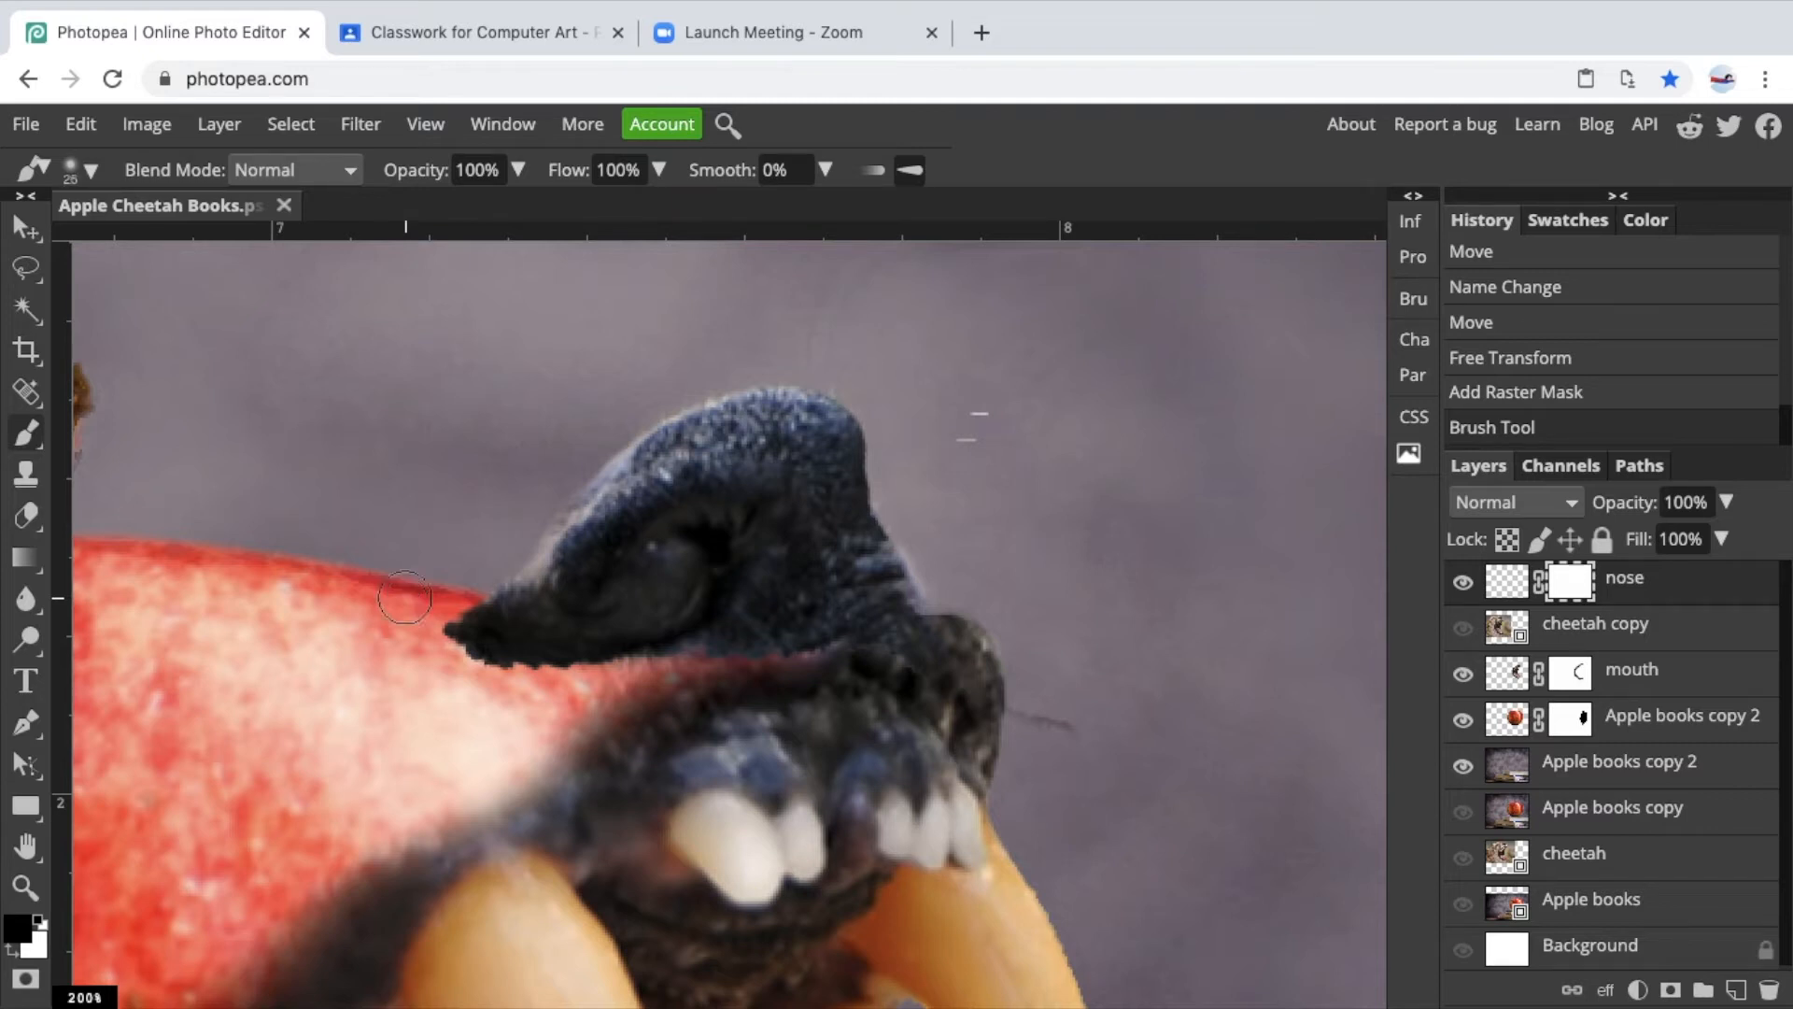
Keep painting the mask with a smaller brush along the nose's lower edge.
mouse_move(460, 713)
mouse_down()
mouse_move(504, 720)
mouse_move(488, 712)
mouse_up()
key(bracketleft)
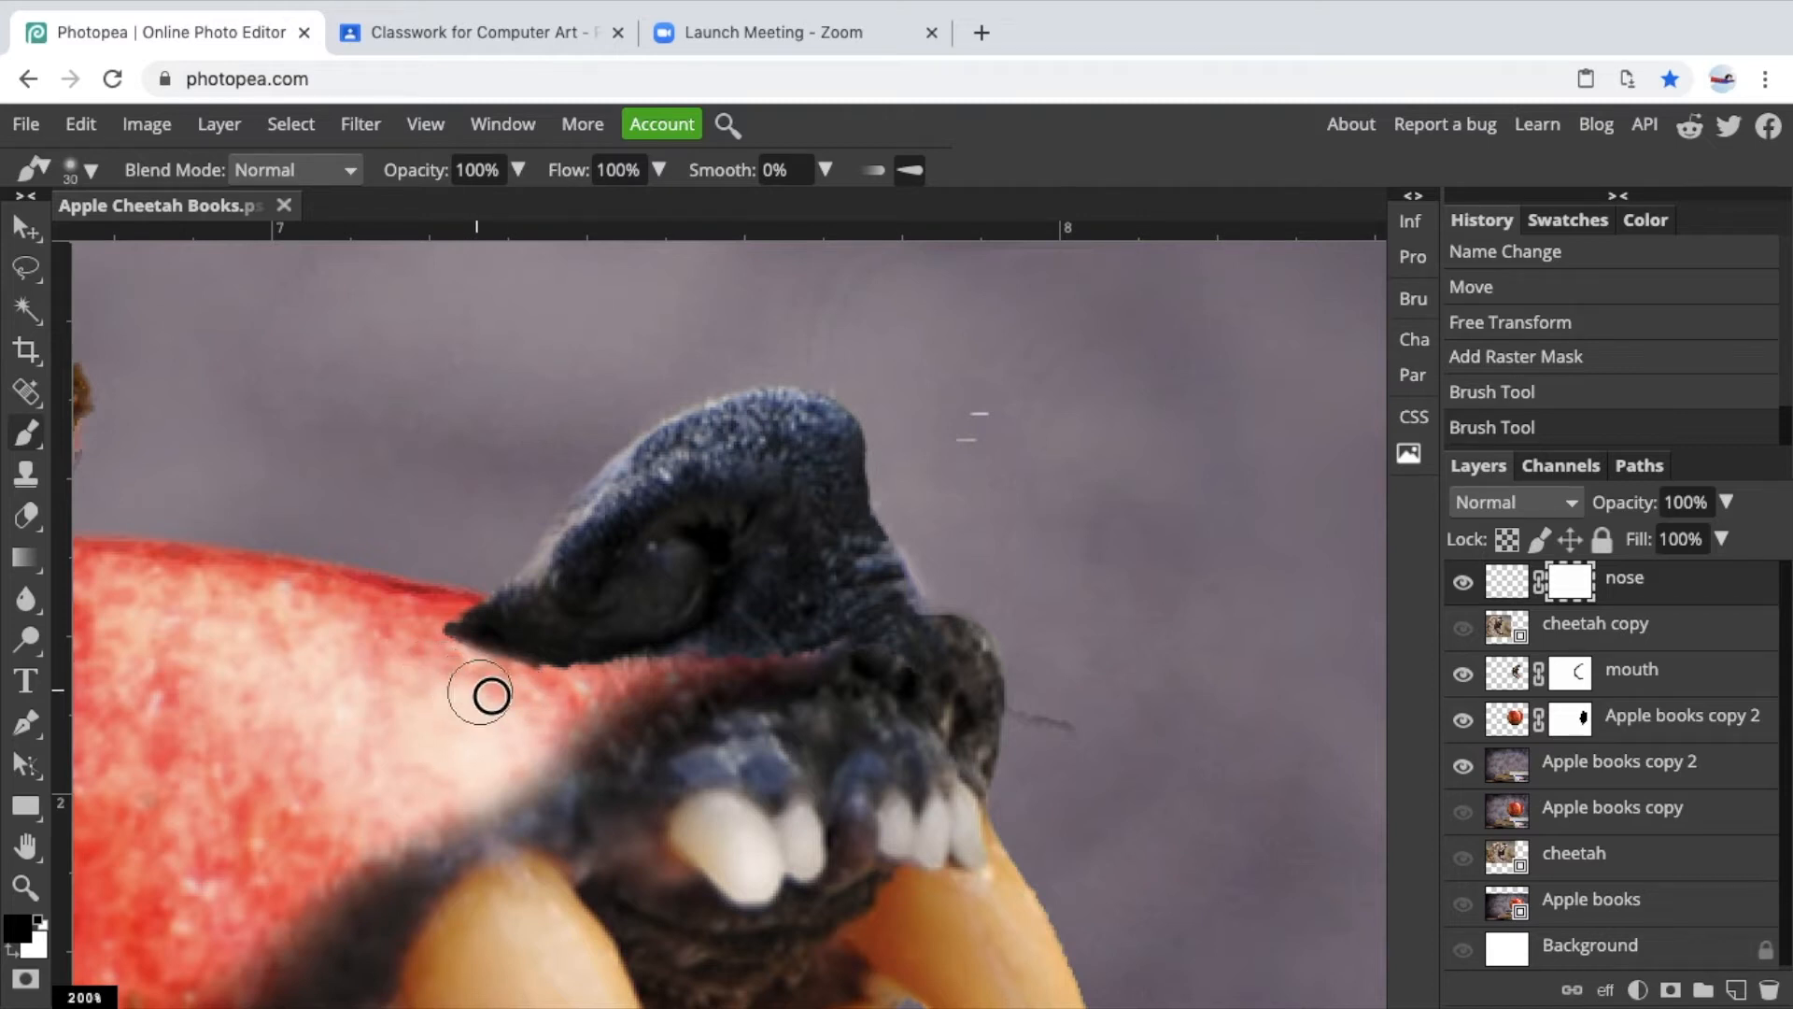
mouse_move(538, 692)
mouse_down()
mouse_move(692, 679)
mouse_move(921, 697)
mouse_move(841, 664)
mouse_move(903, 670)
mouse_move(952, 708)
mouse_move(1105, 732)
mouse_move(1025, 760)
mouse_move(1034, 671)
mouse_move(965, 576)
mouse_move(945, 578)
mouse_up()
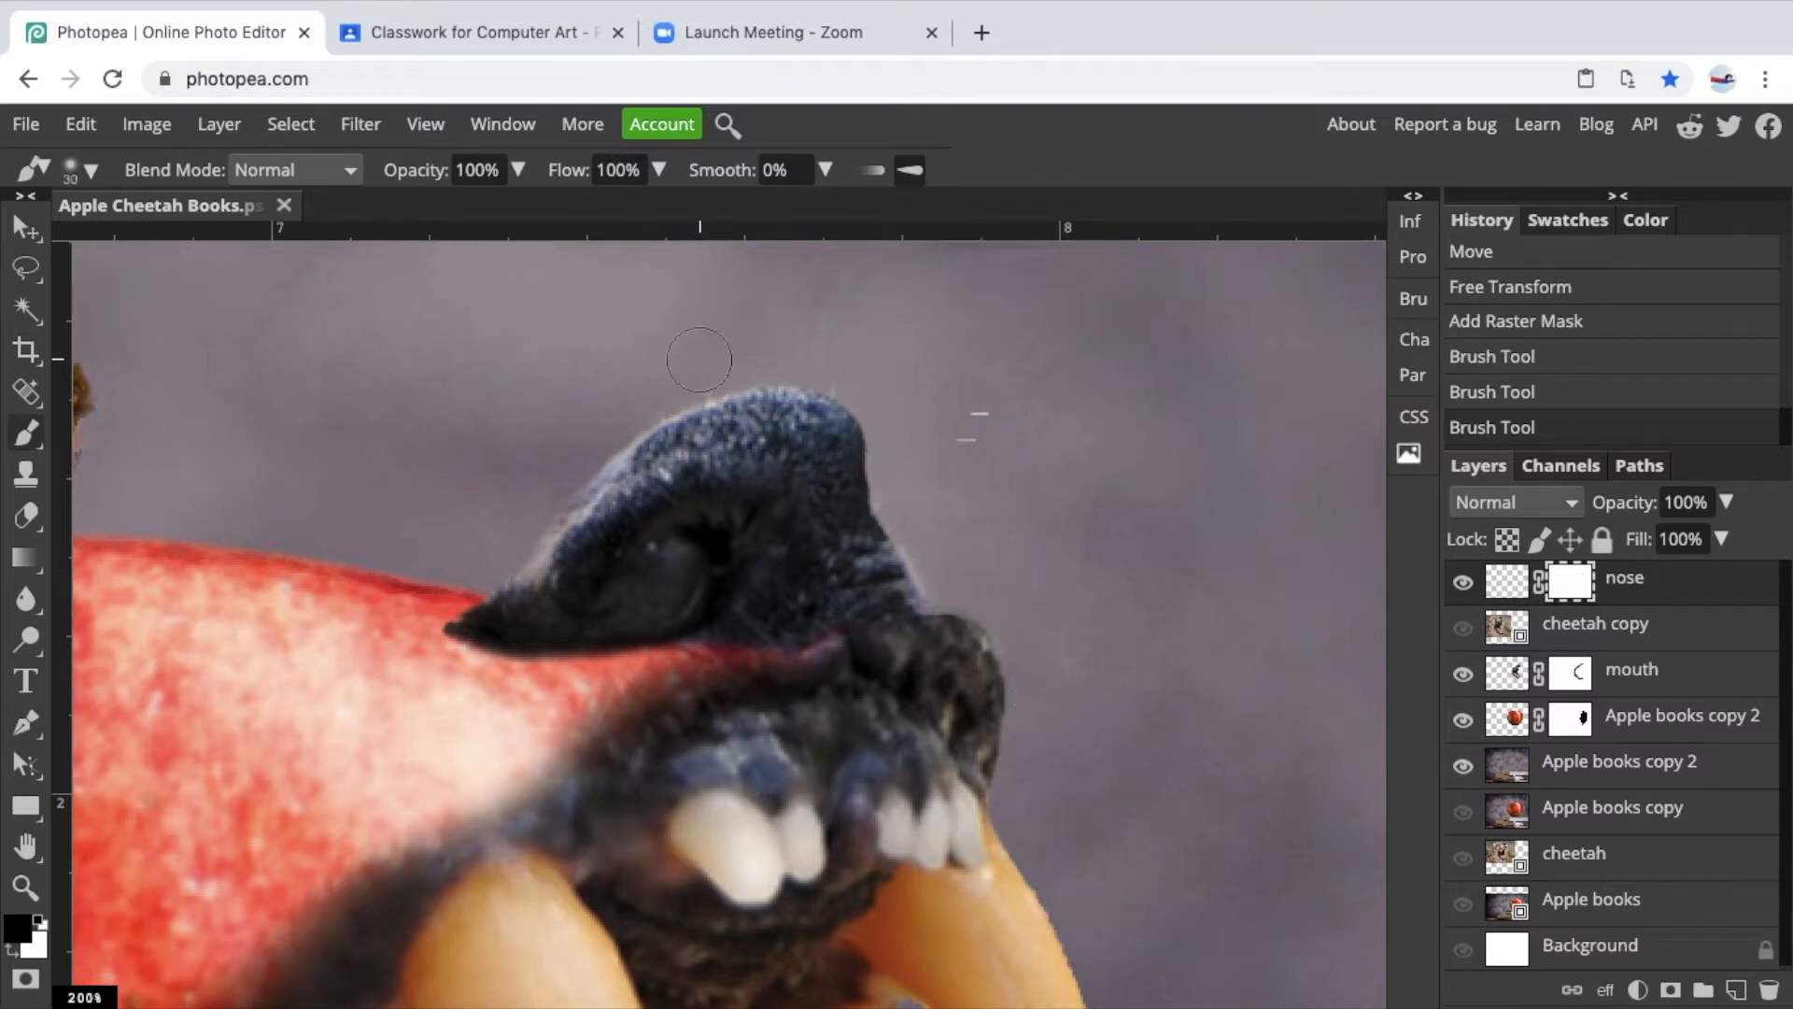
Paint the nose mask along the nose's top edge, then nudge the nose layer slightly right and down with the Move tool.
drag(843, 352, 849, 364)
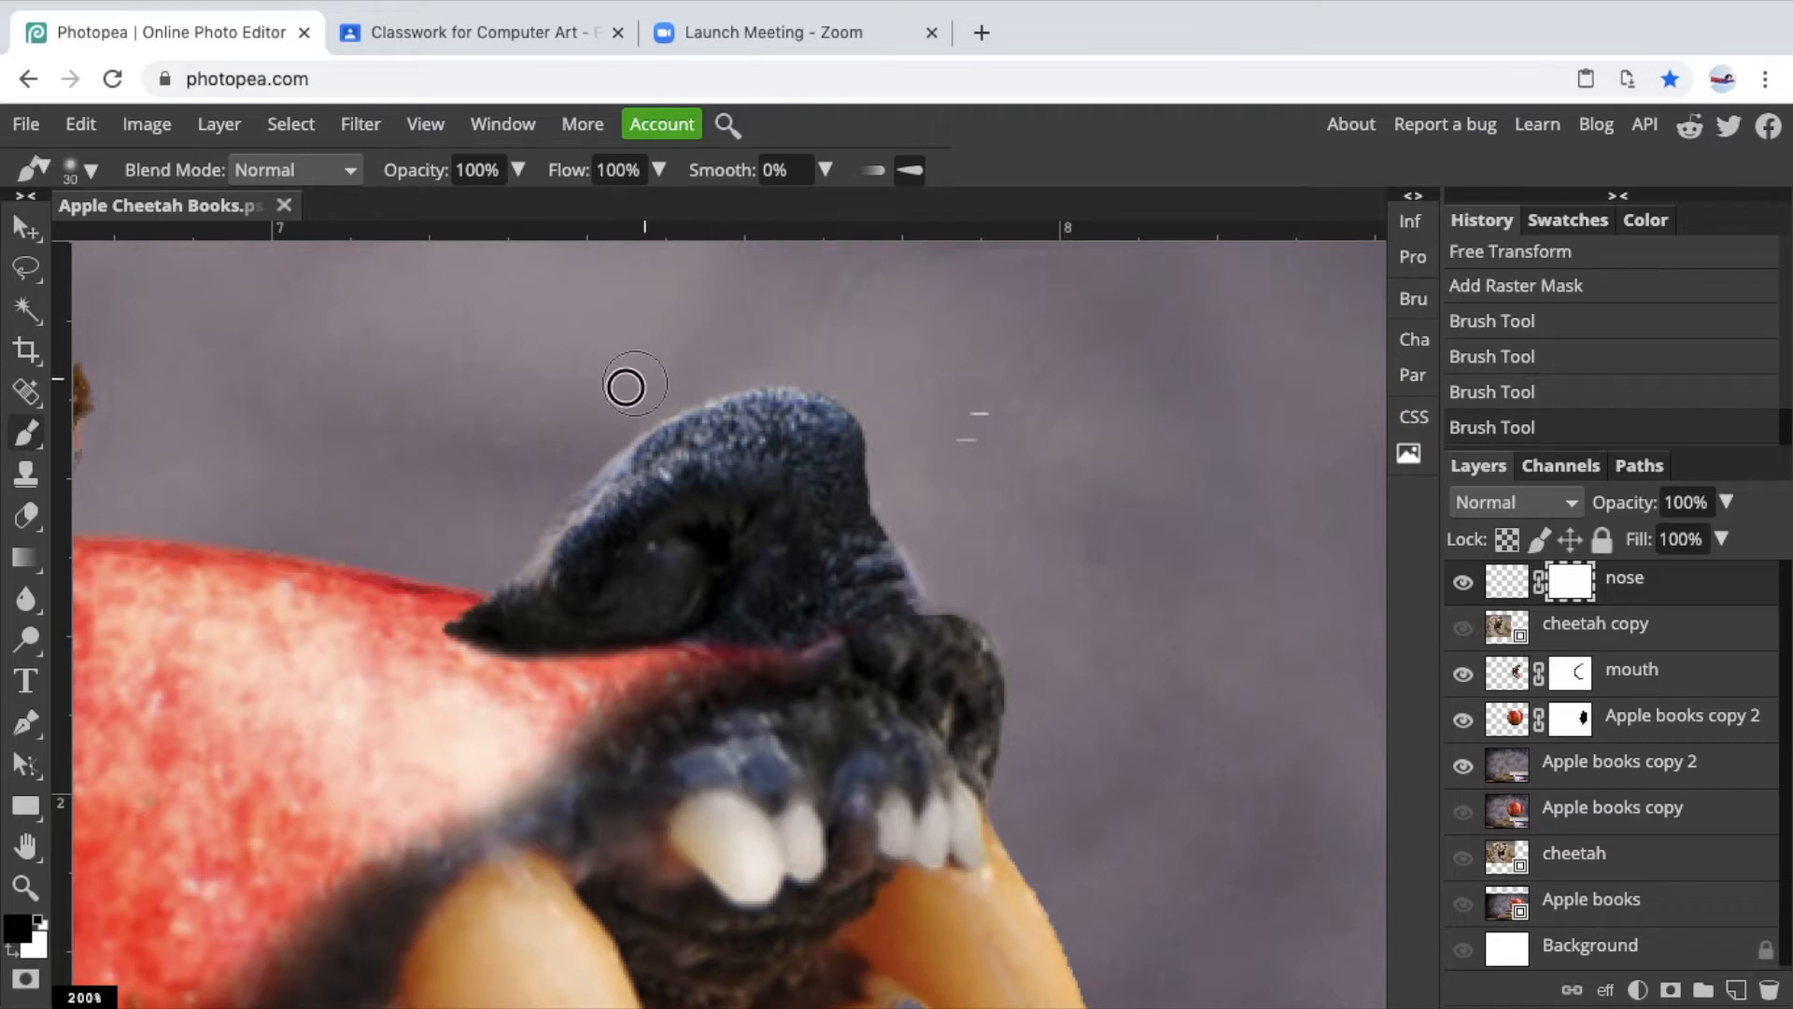
drag(656, 385, 680, 374)
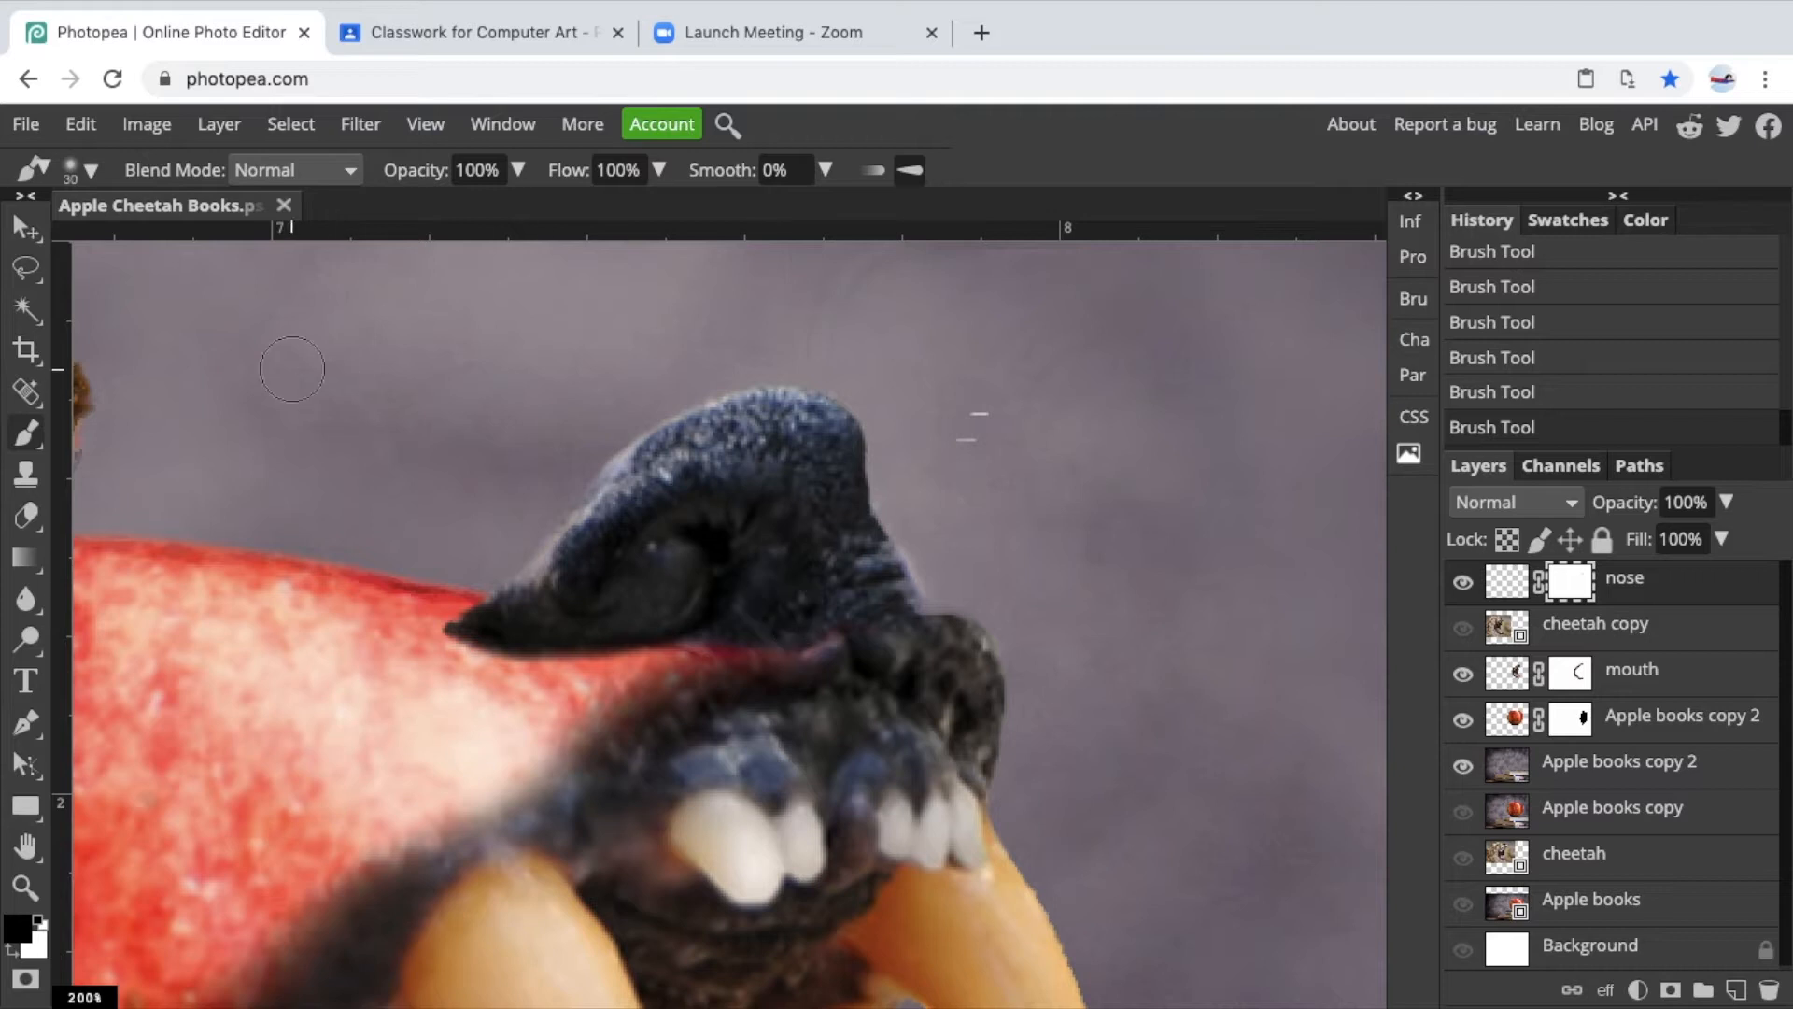
click(25, 227)
drag(744, 503, 769, 509)
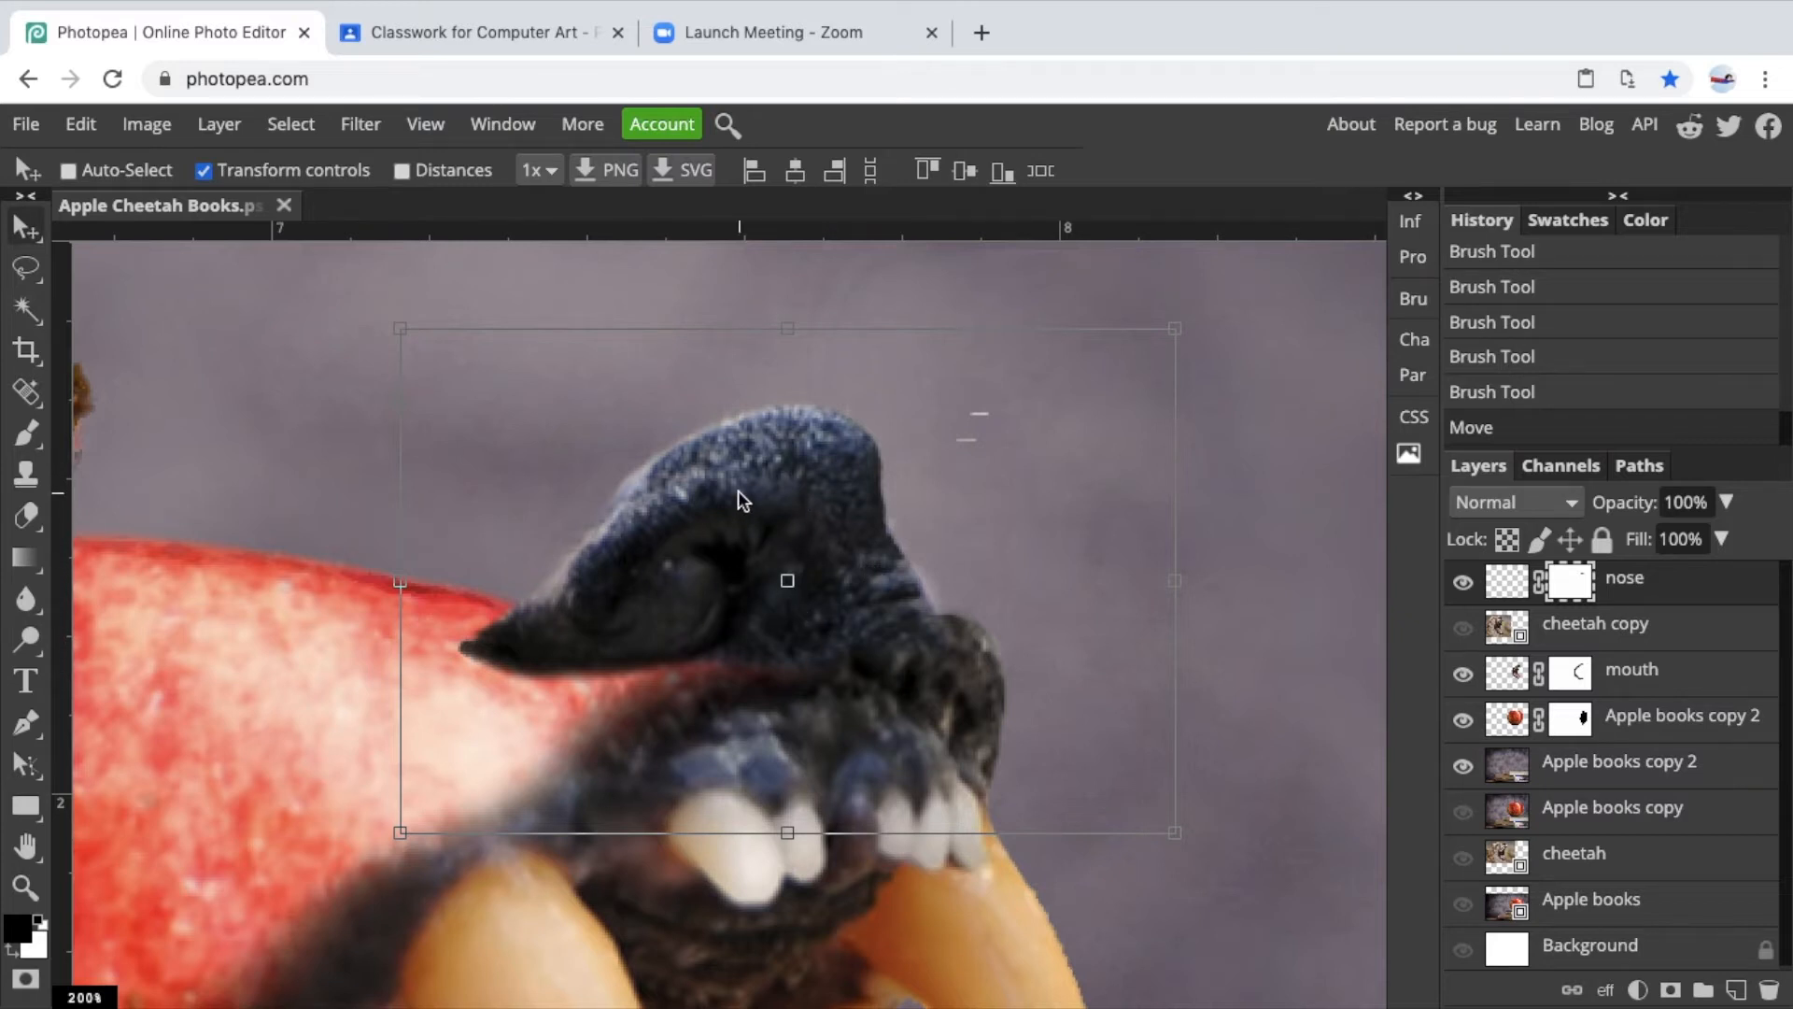
key(ctrl+minus)
click(28, 268)
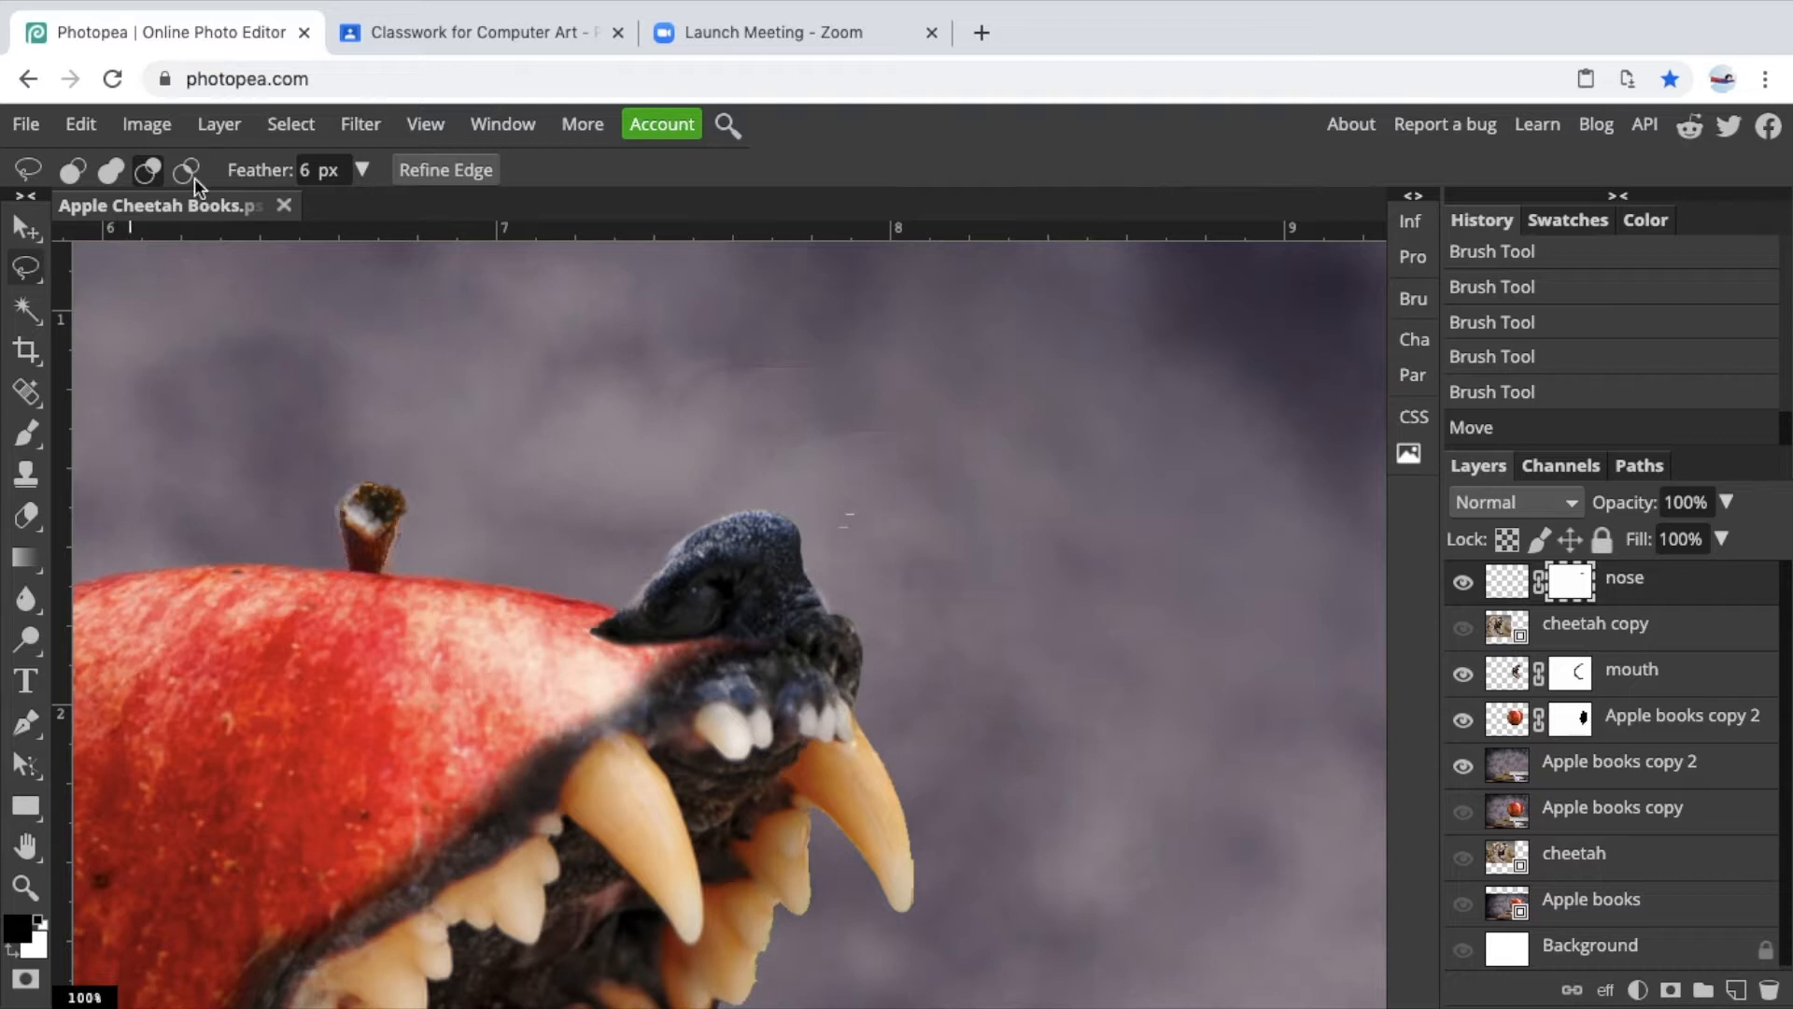
click(145, 127)
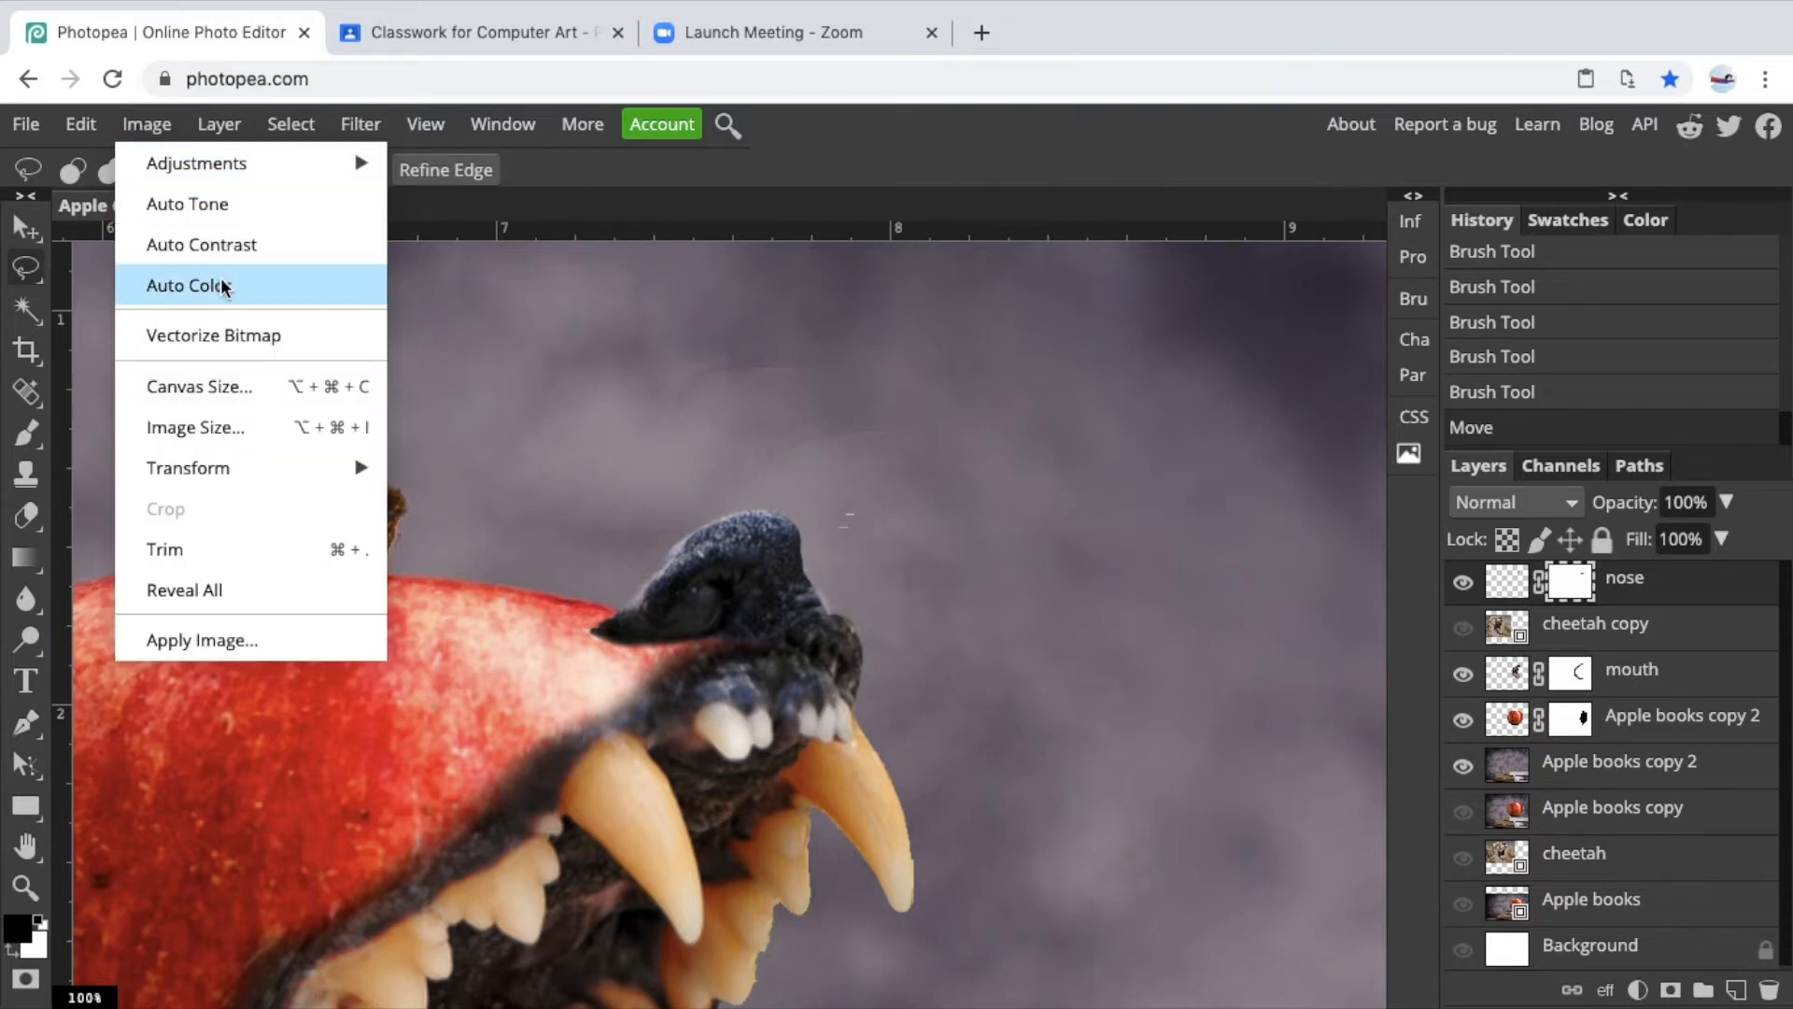
mouse_move(271, 156)
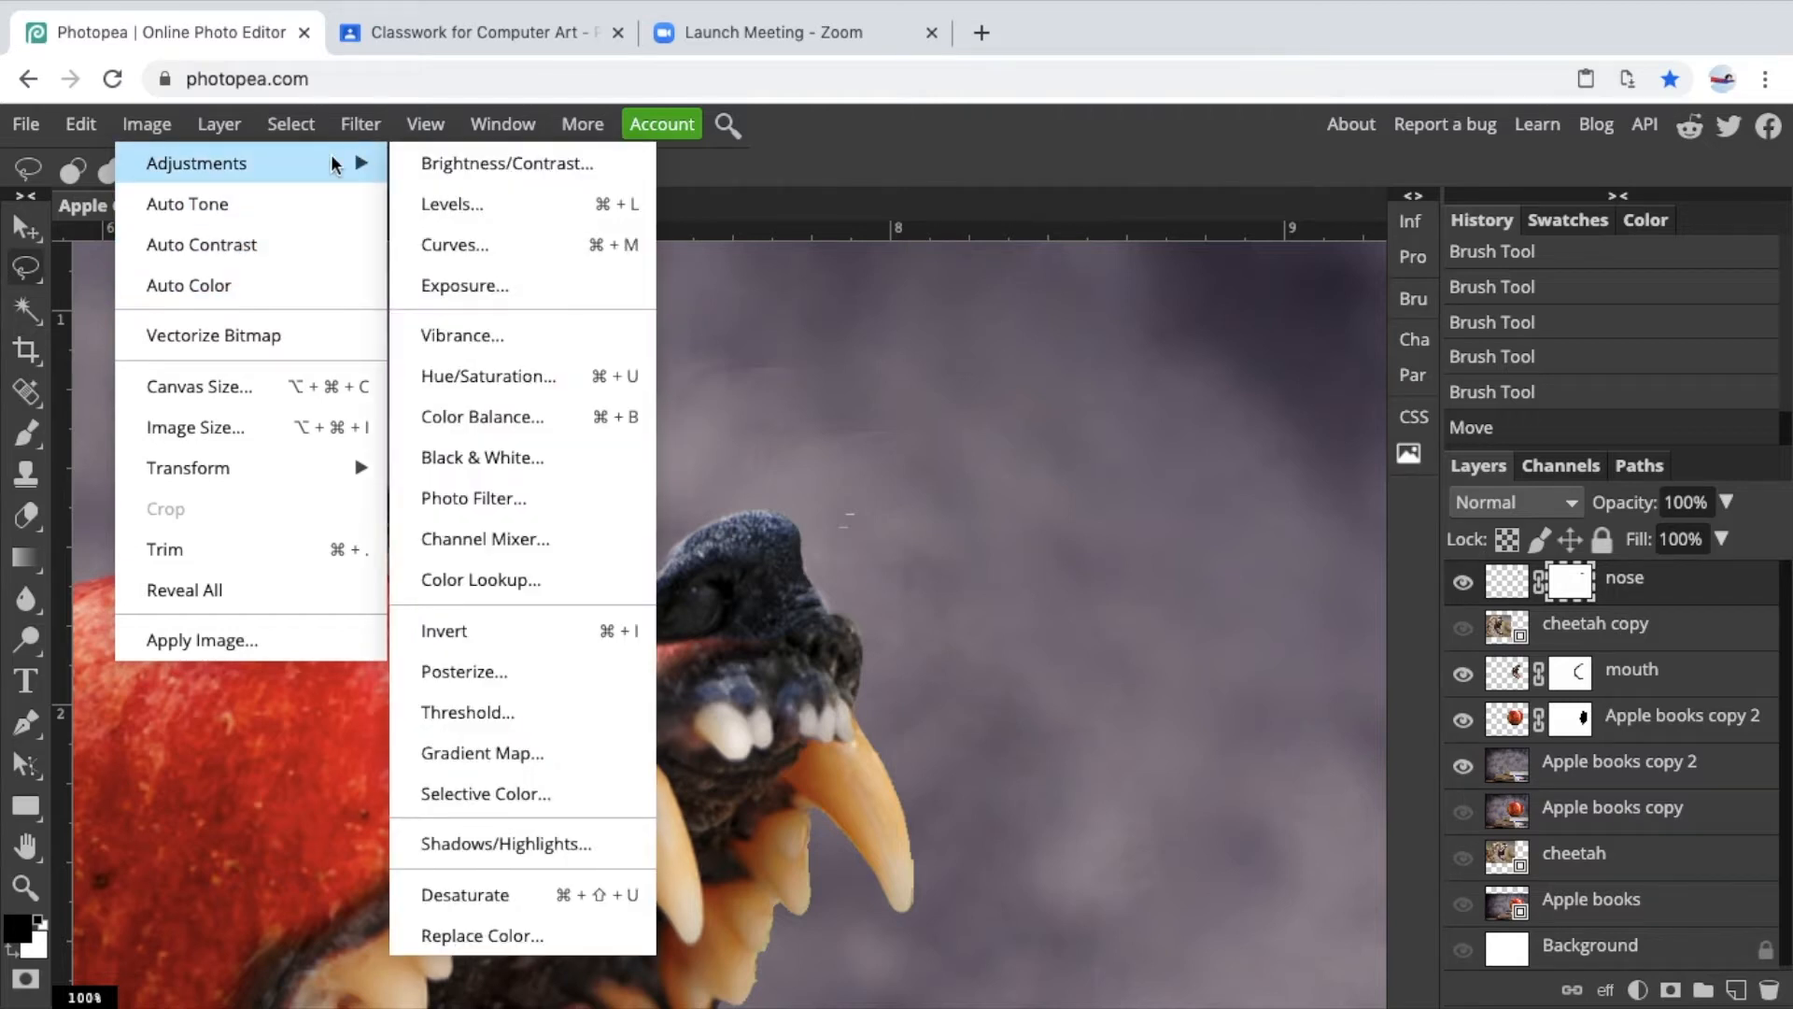
click(461, 207)
drag(425, 334, 1210, 251)
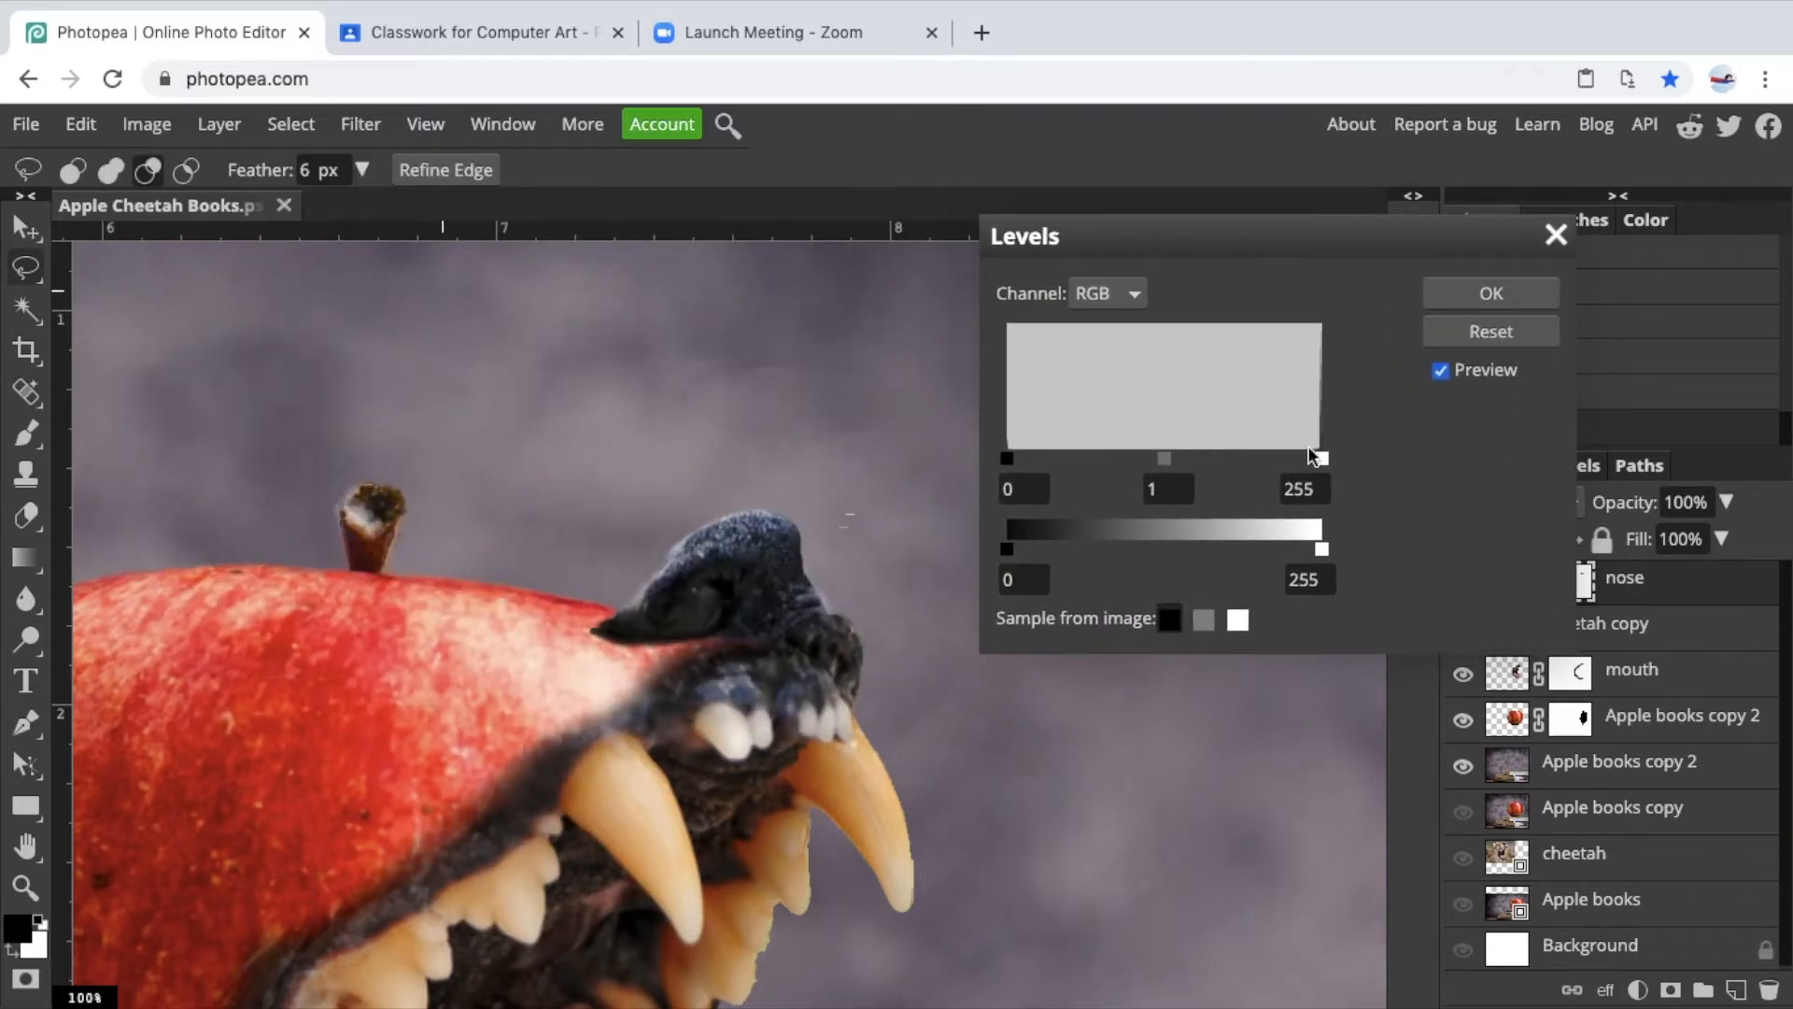
mouse_move(1173, 467)
mouse_down()
mouse_move(1093, 467)
mouse_move(1214, 471)
mouse_move(1145, 460)
mouse_move(1163, 460)
mouse_up()
drag(1229, 236, 911, 236)
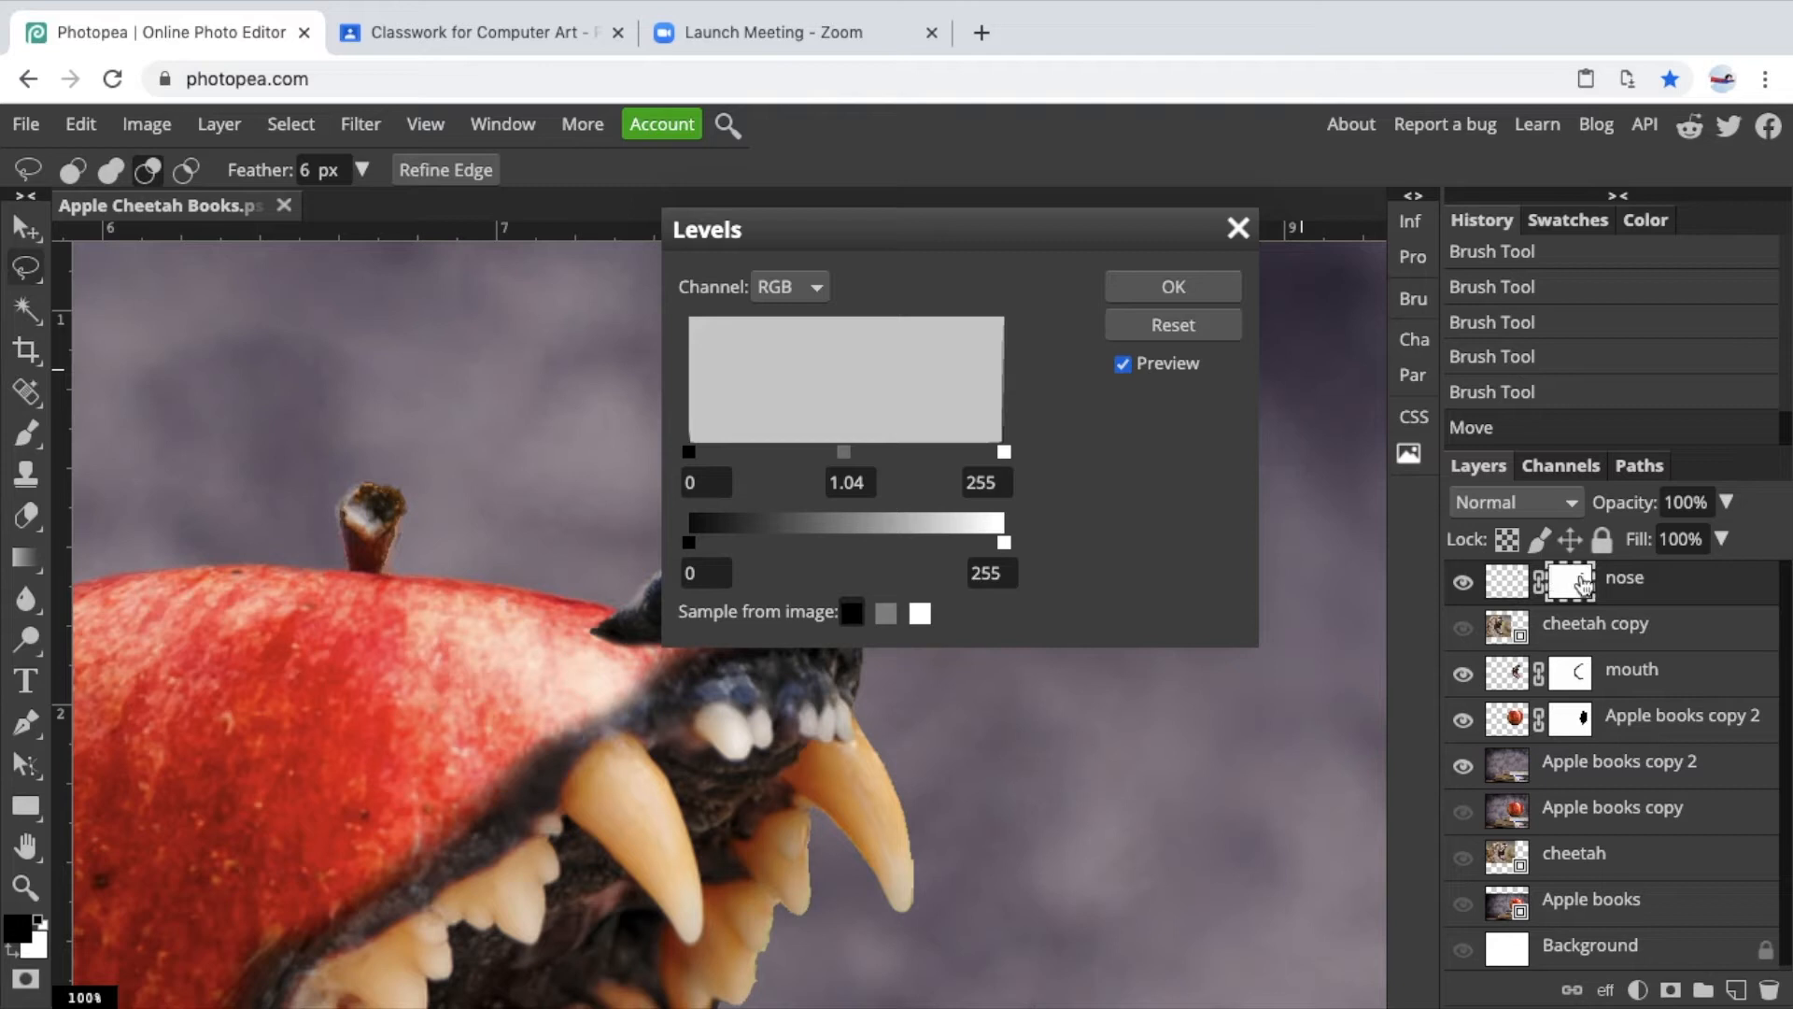
click(1241, 235)
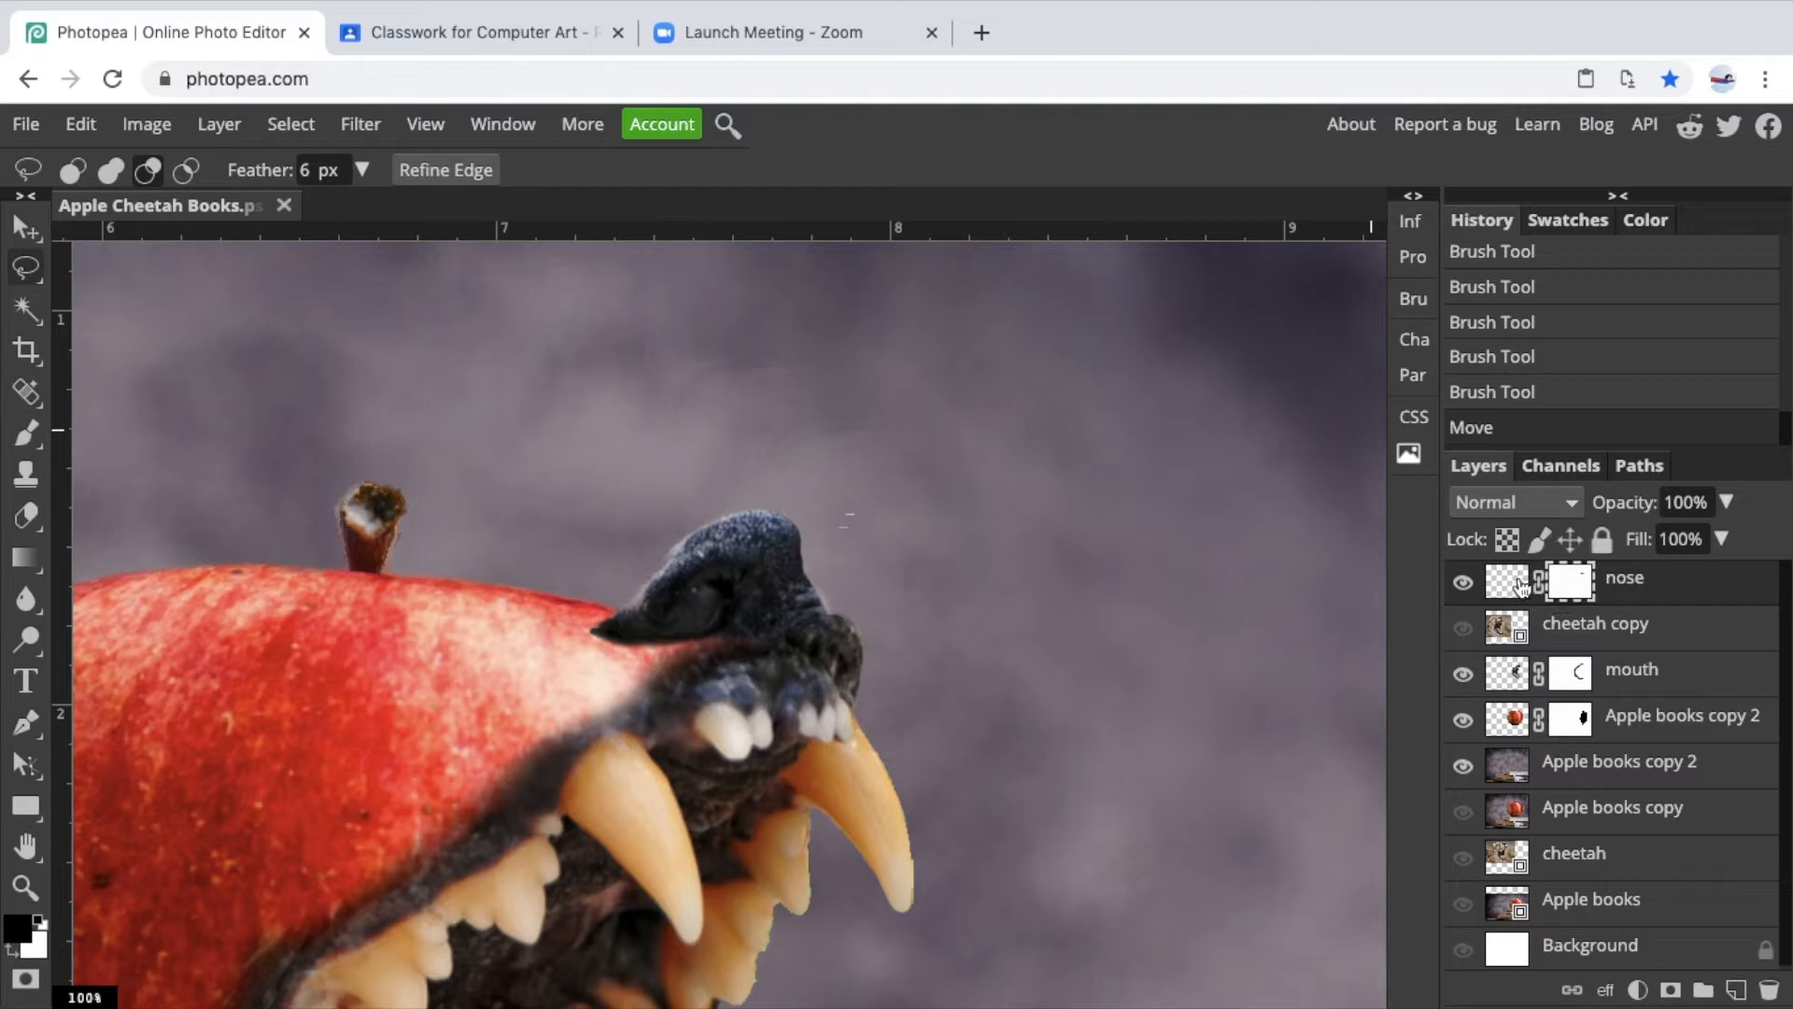
Apply Levels to the nose layer's image with the black input at 10 and the midtone at 1.1.
click(1515, 588)
click(150, 126)
mouse_move(189, 176)
click(447, 201)
drag(838, 232, 1138, 209)
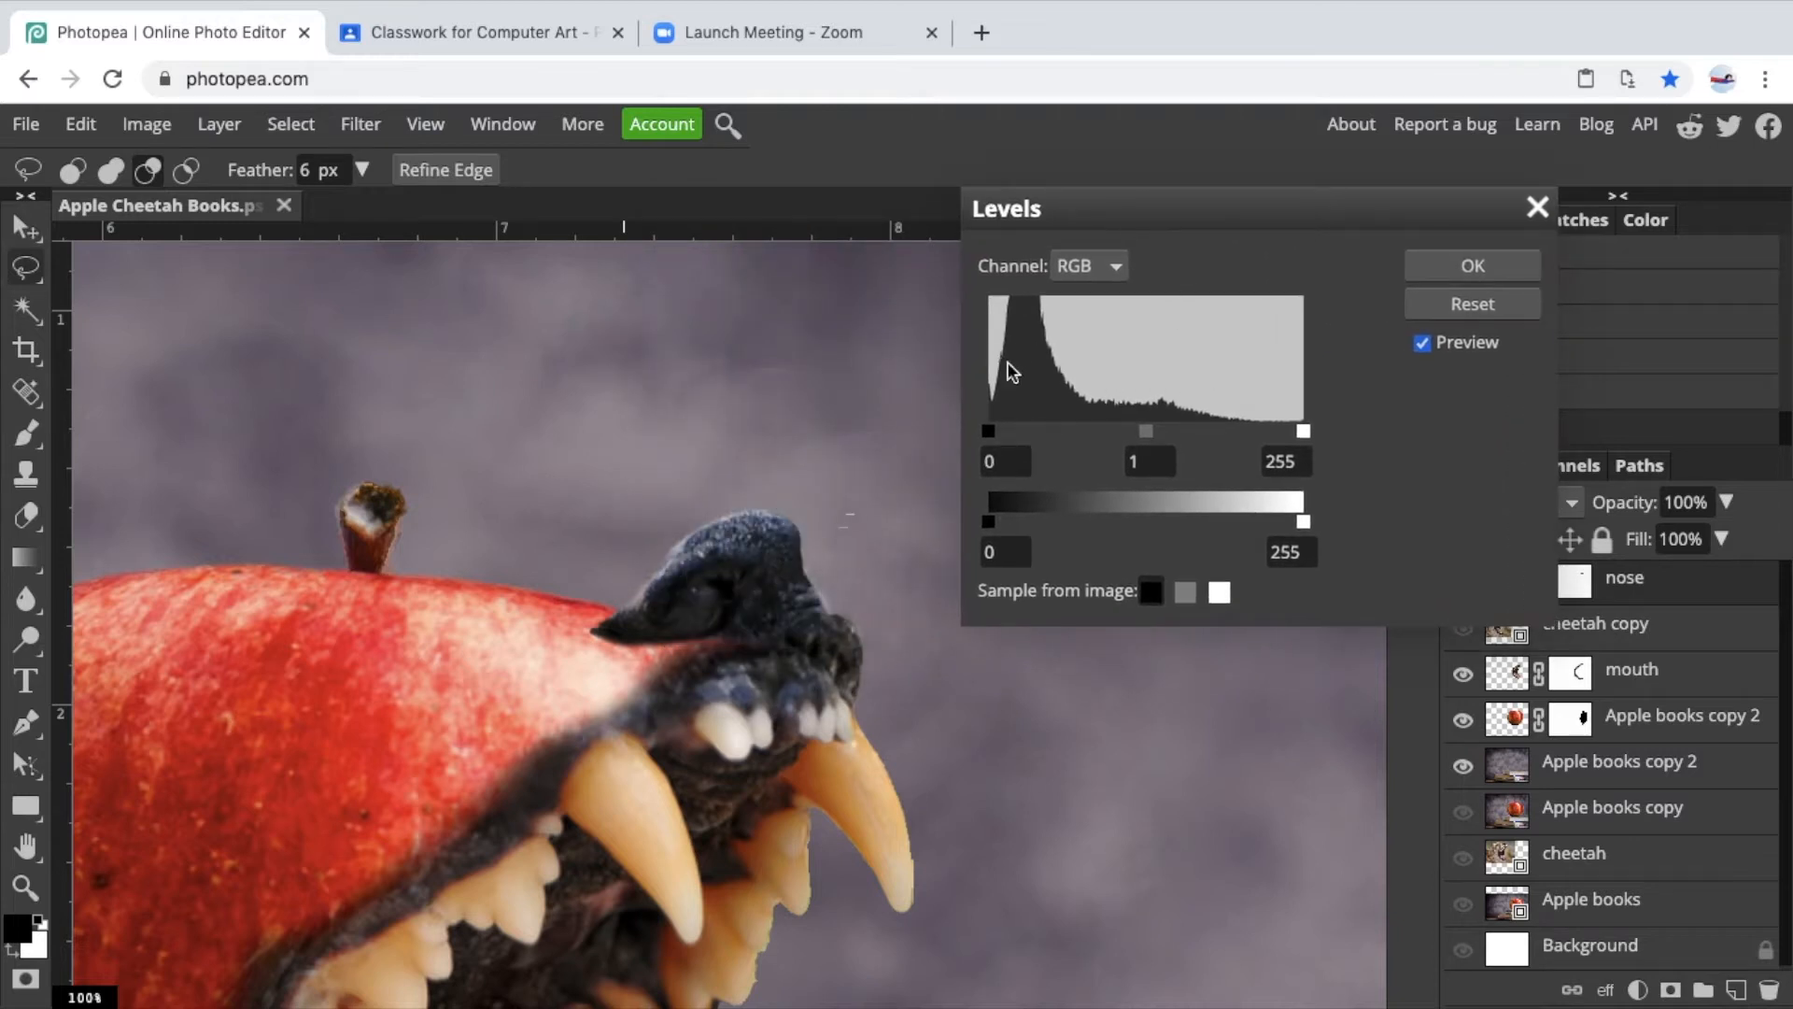
mouse_move(1145, 430)
mouse_down()
mouse_move(1092, 432)
mouse_move(1221, 426)
mouse_move(1134, 430)
mouse_up()
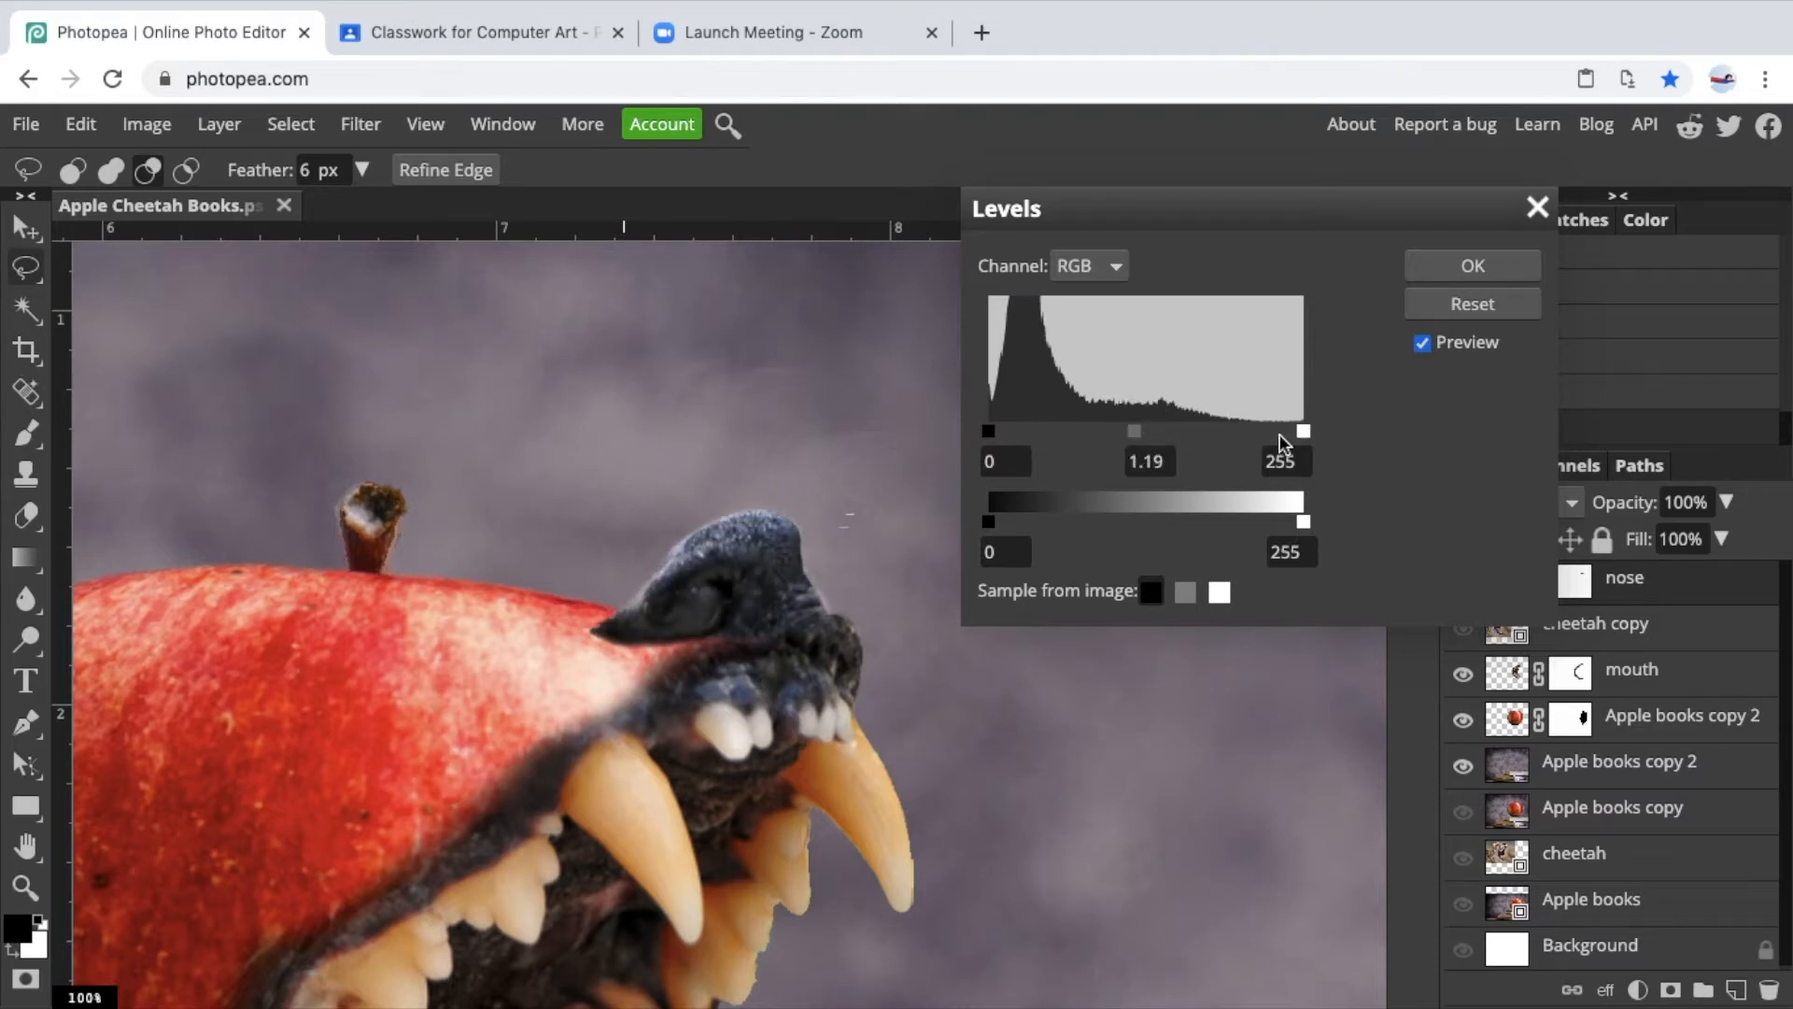
mouse_move(1301, 430)
mouse_down()
mouse_move(1143, 443)
mouse_move(1324, 435)
mouse_up()
mouse_move(990, 430)
mouse_down()
mouse_move(1069, 433)
mouse_move(976, 437)
mouse_up()
drag(992, 434, 1000, 437)
drag(1146, 436, 1147, 436)
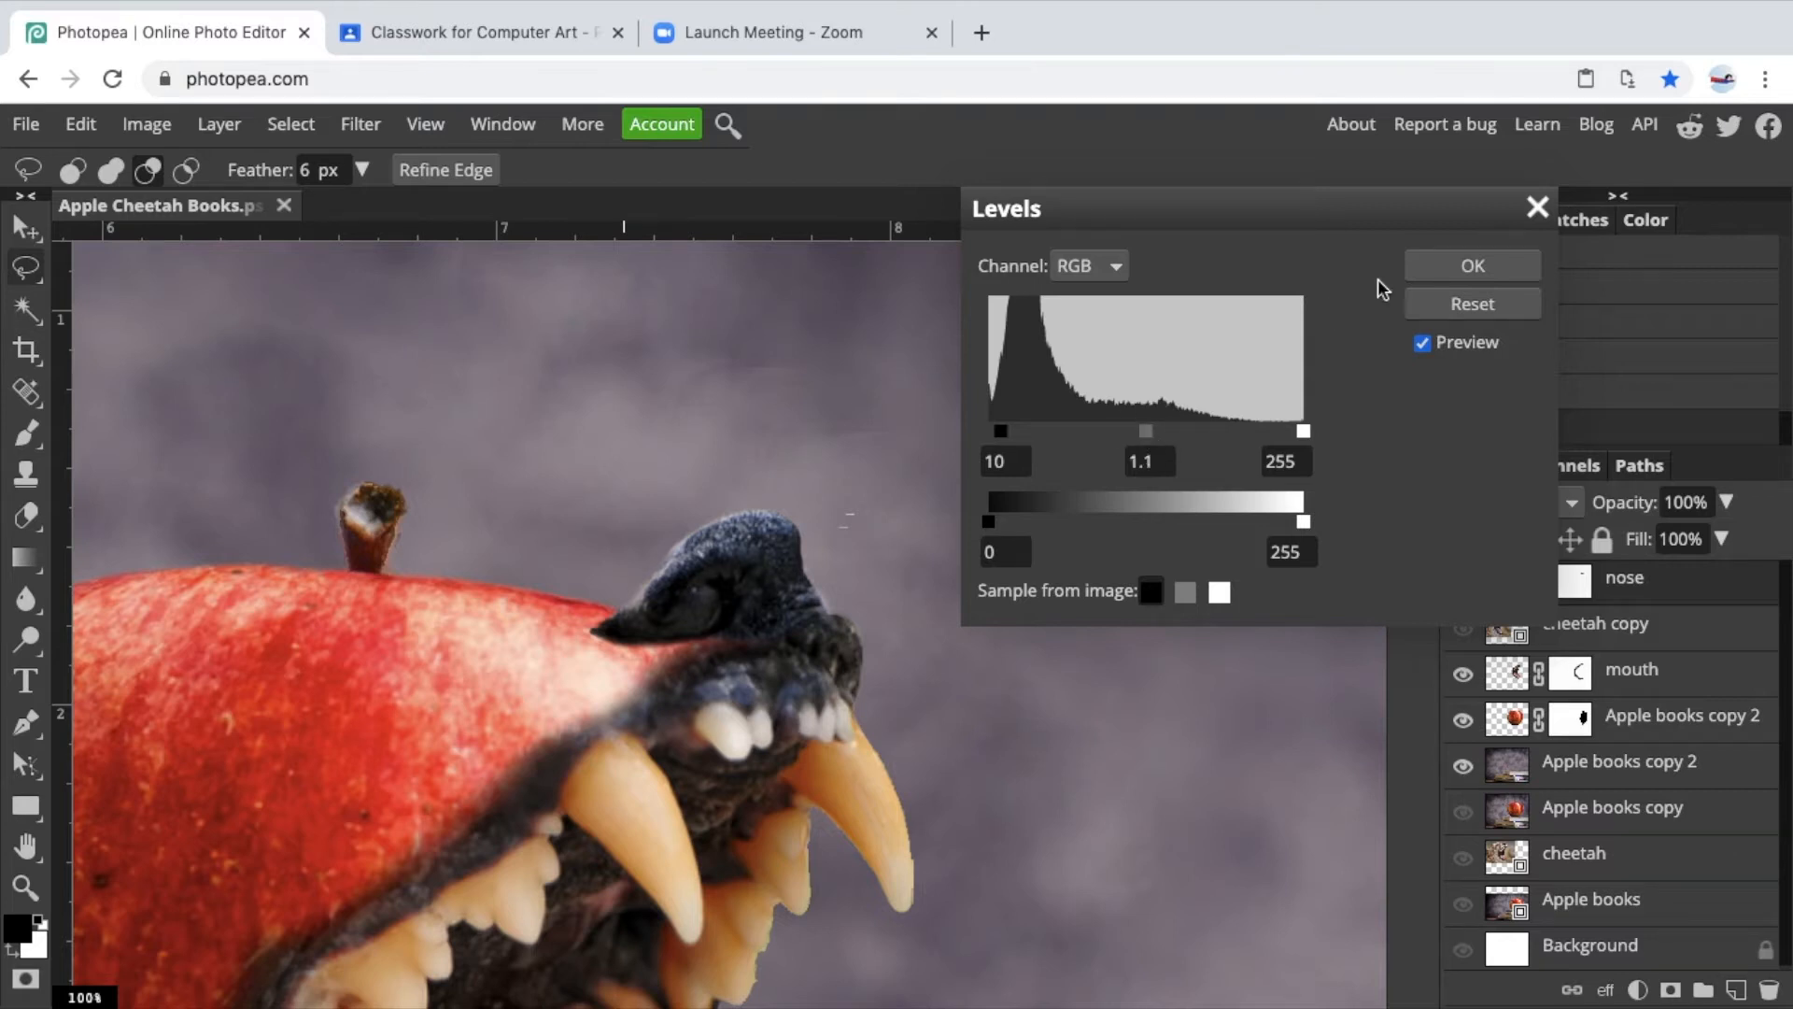
click(1449, 271)
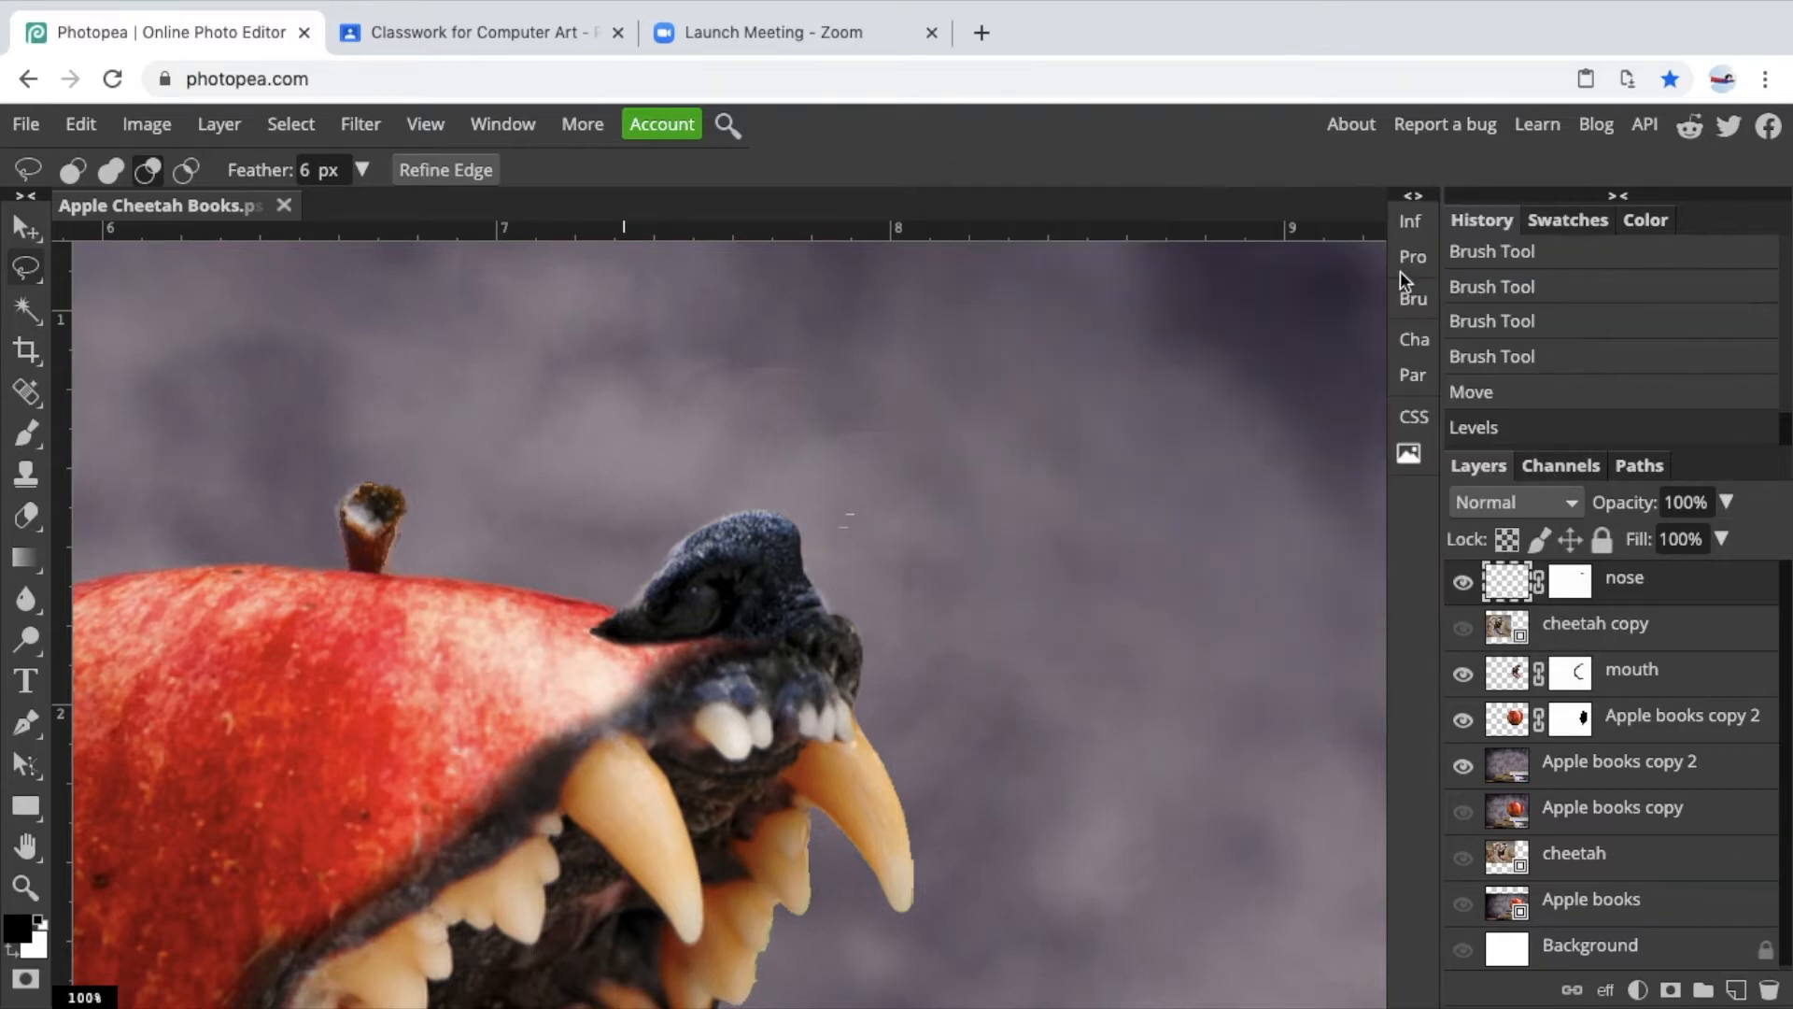
Apply Color Balance to the nose's shadows with Red 18, Green -9 and Blue -16.
click(147, 124)
mouse_move(216, 166)
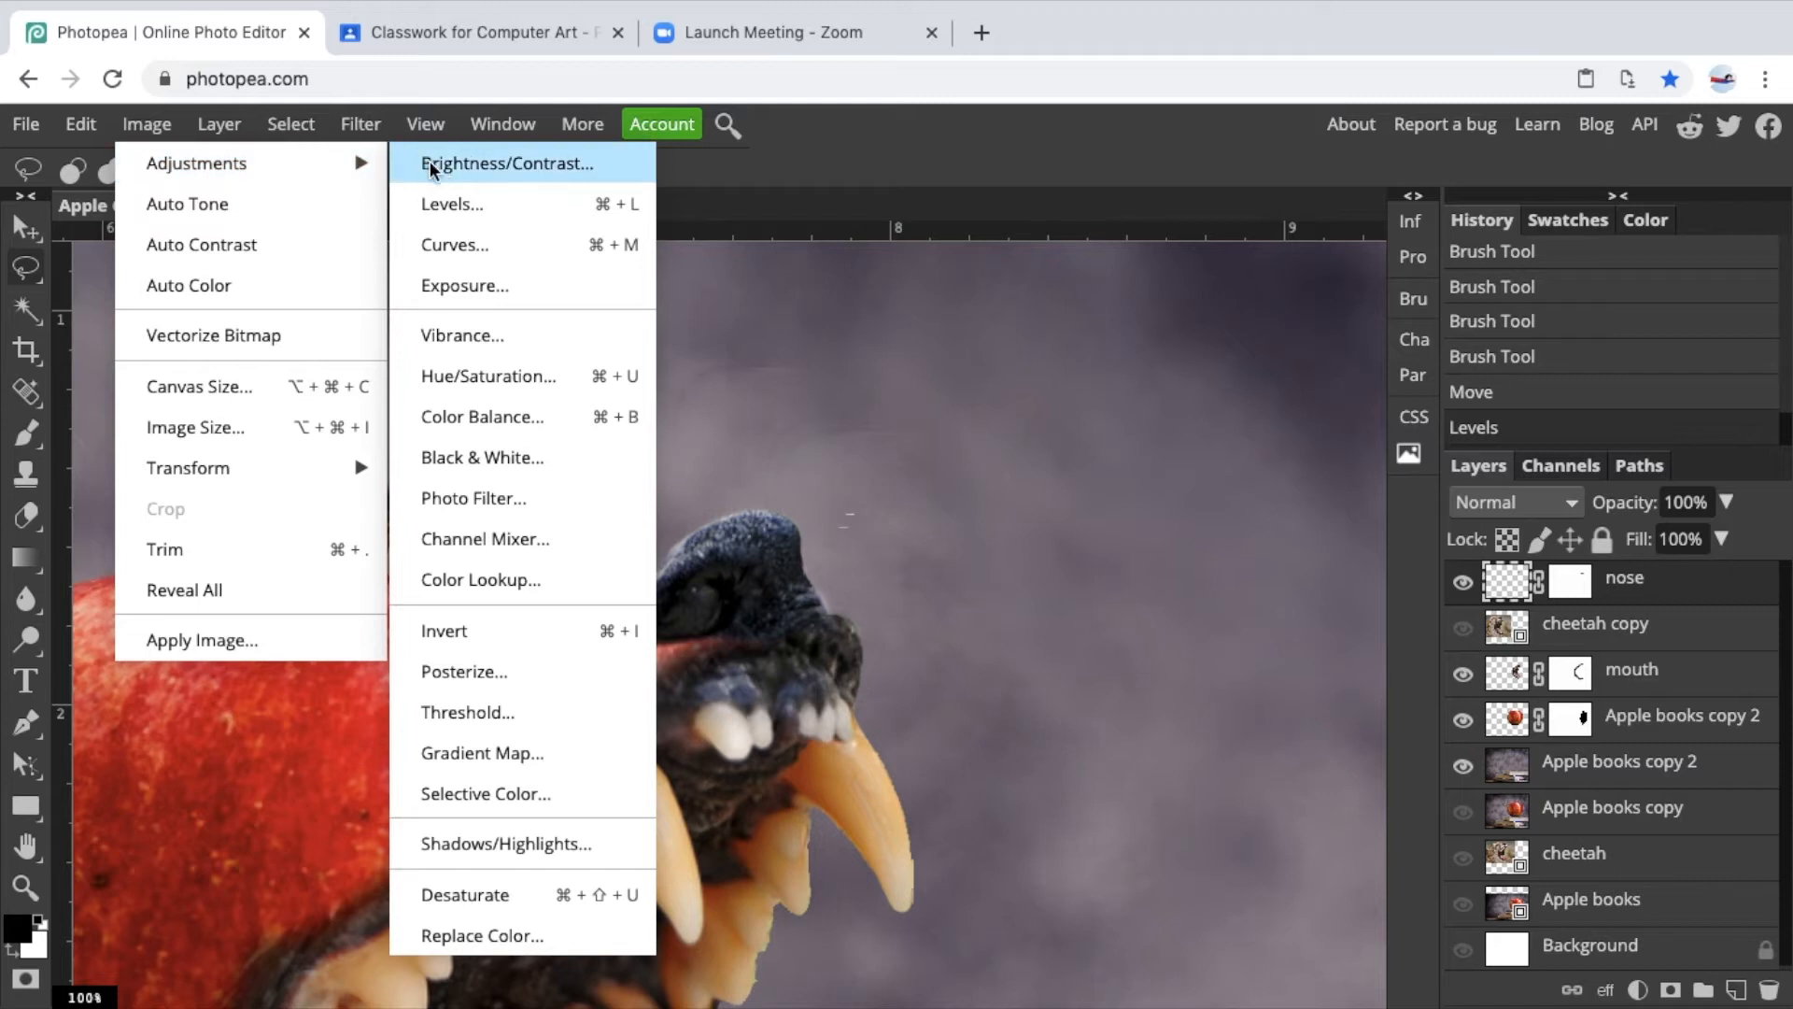
click(484, 417)
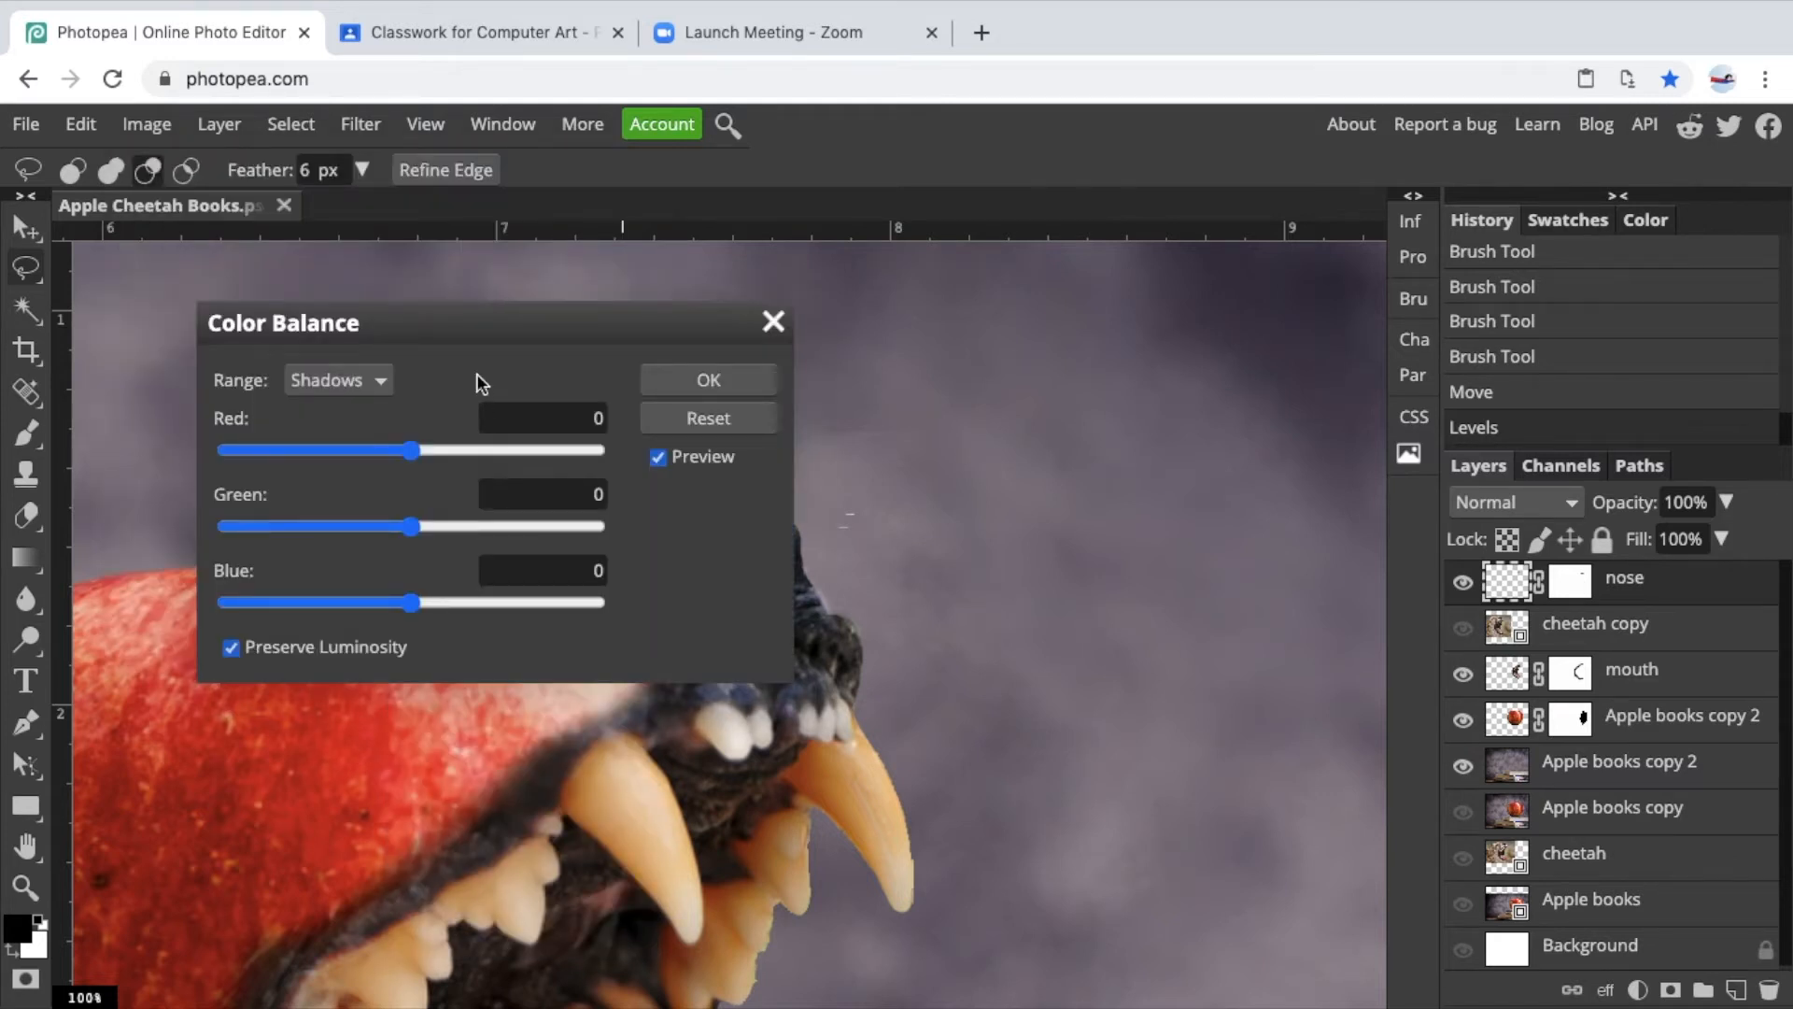
drag(460, 332, 1306, 270)
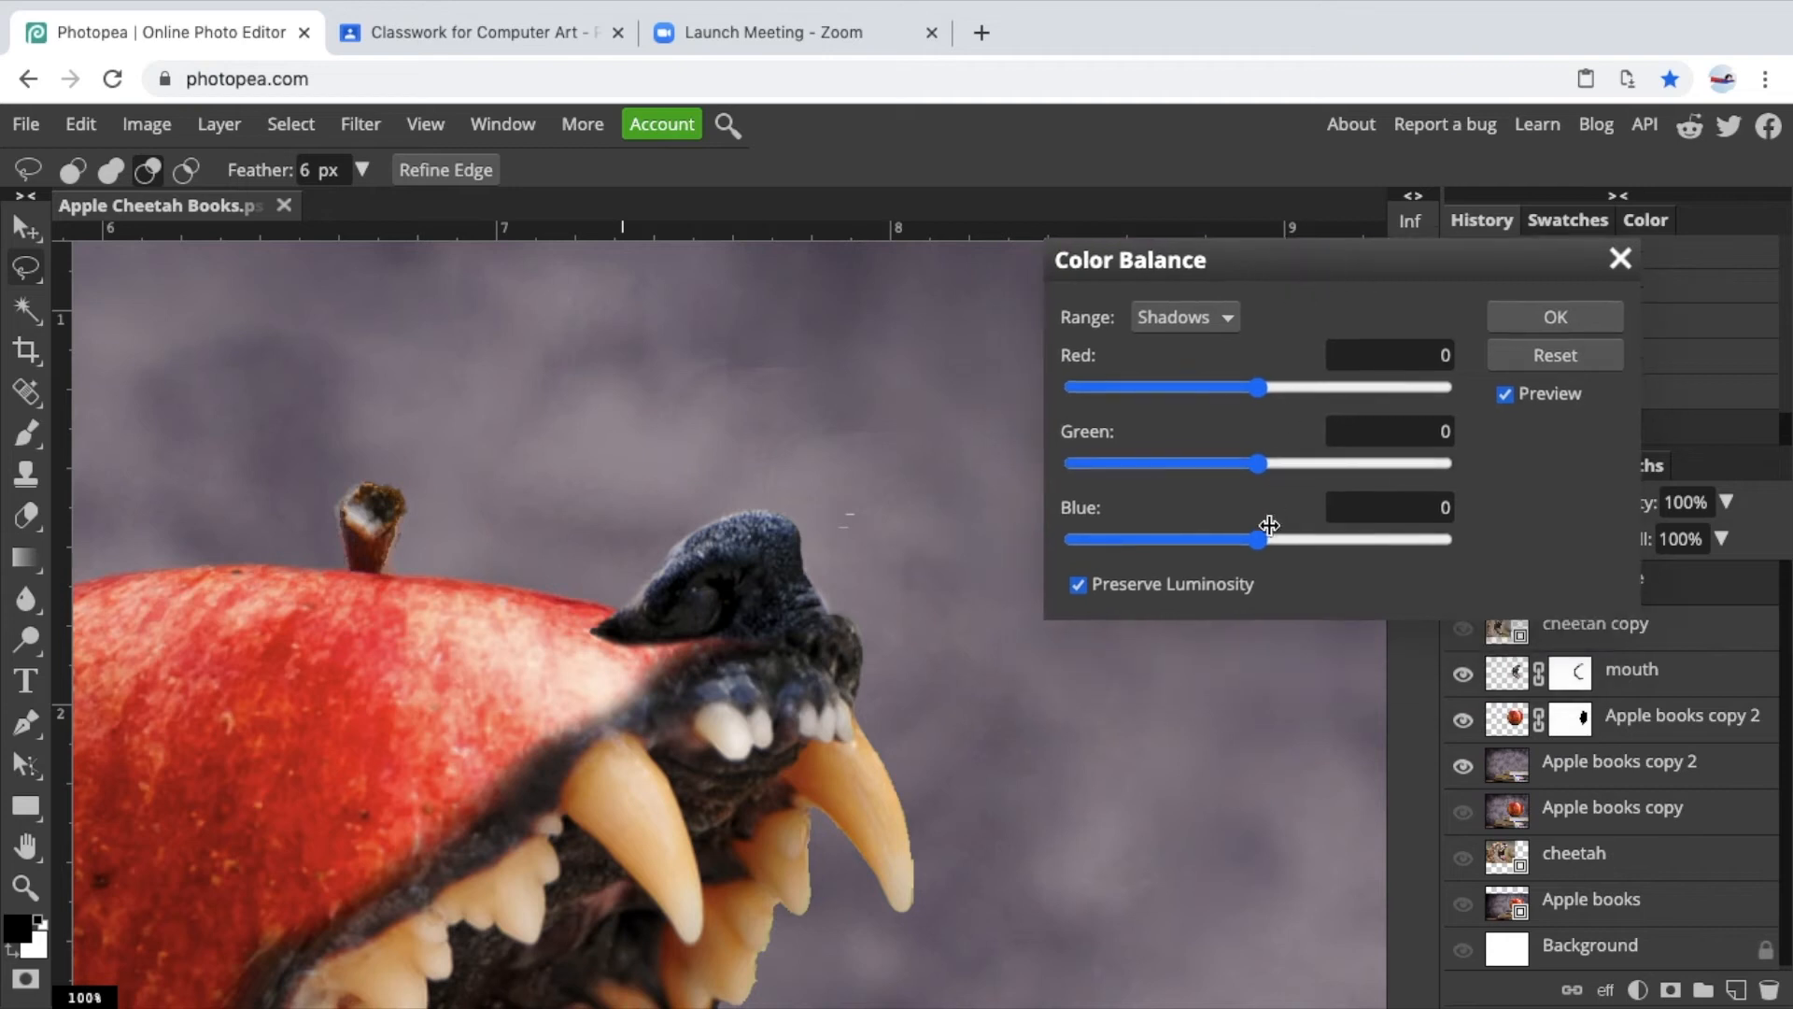
drag(1263, 553, 1229, 539)
drag(1259, 464, 1241, 466)
mouse_move(1259, 387)
mouse_down()
mouse_move(1229, 389)
mouse_move(1293, 393)
mouse_up()
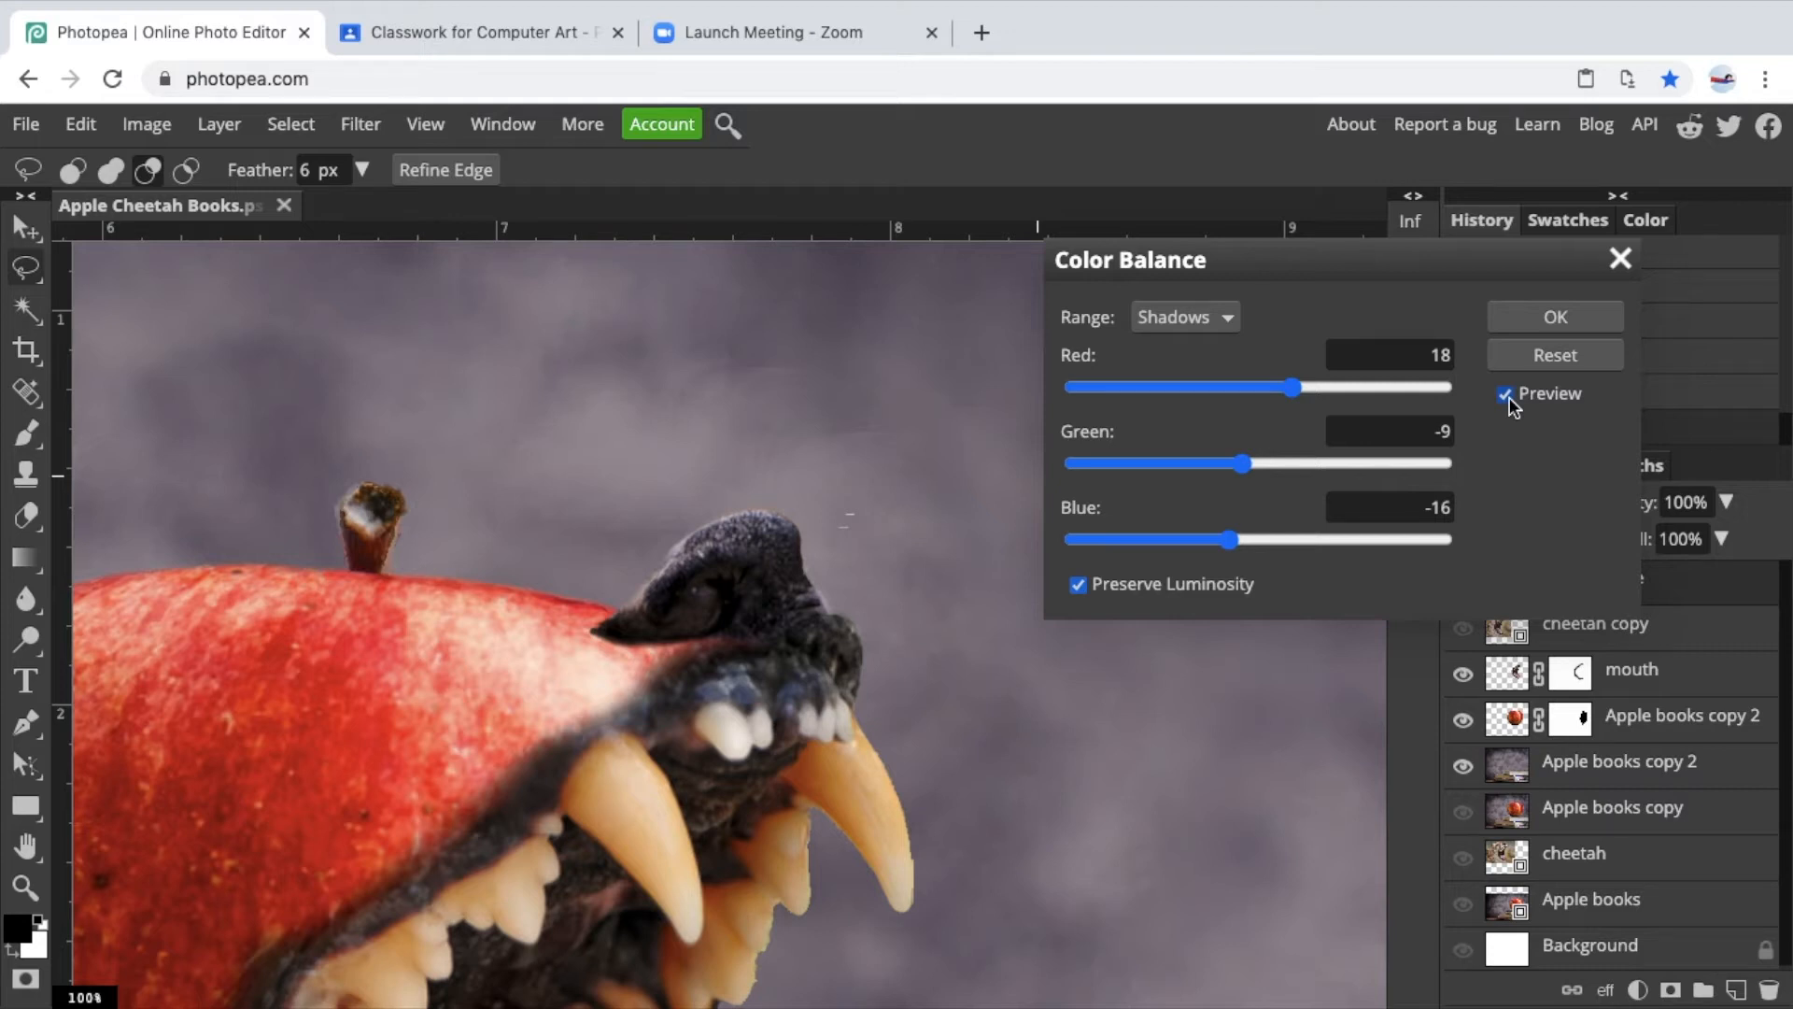
click(1528, 319)
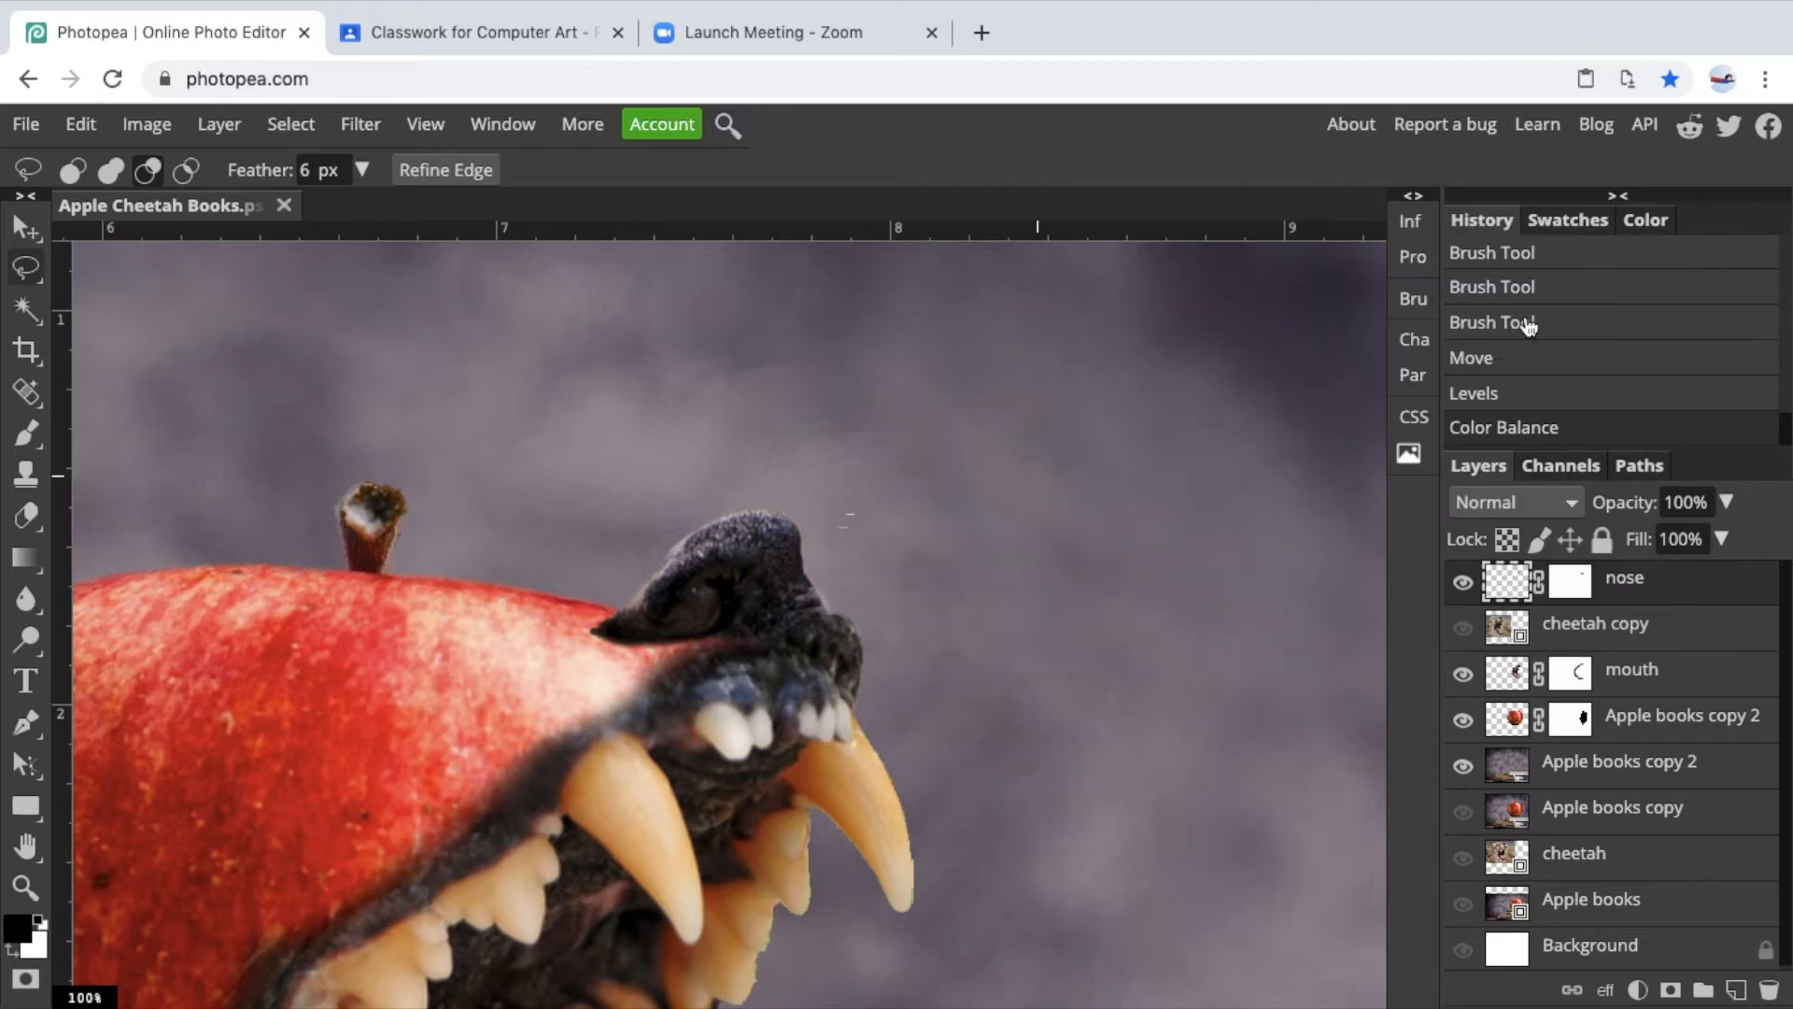
Review the whole composite zoomed out, then zoom back in on the nose where it meets the apple.
scroll(717, 580, down, 6)
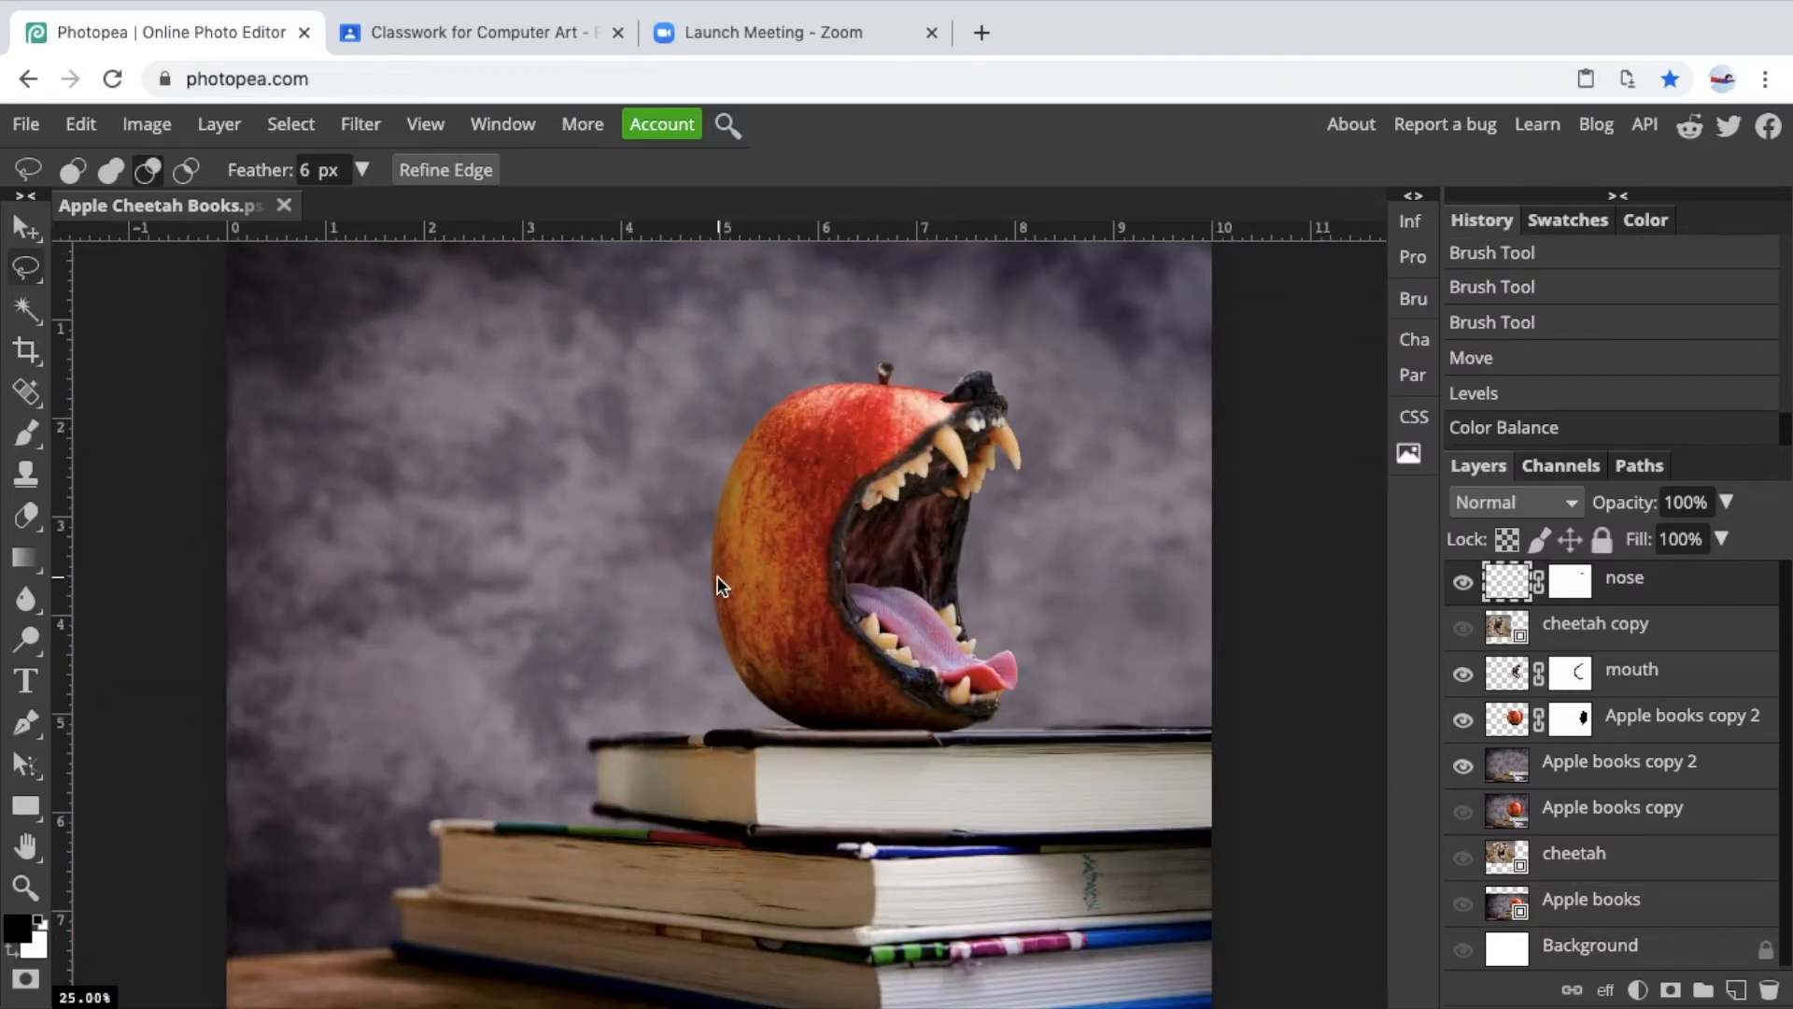
scroll(717, 575, up, 3)
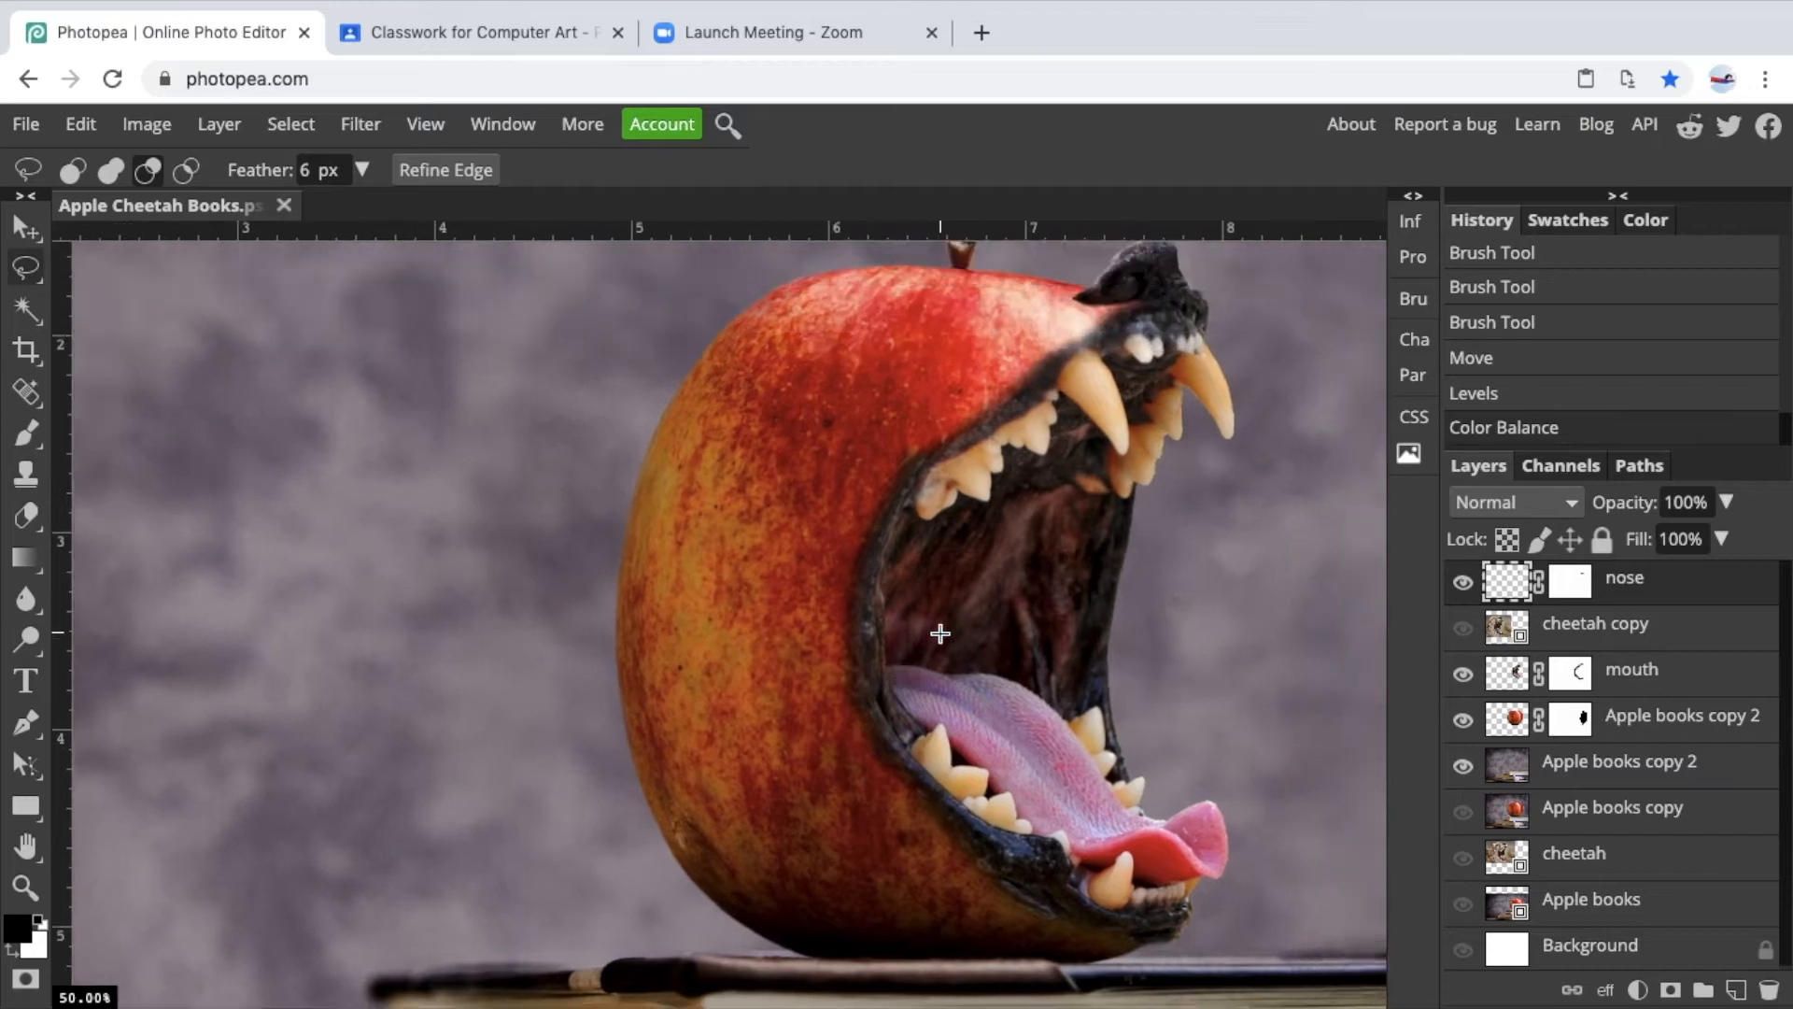
scroll(941, 633, right, 3)
scroll(941, 633, up, 1)
scroll(831, 345, down, 1)
key(super+plus)
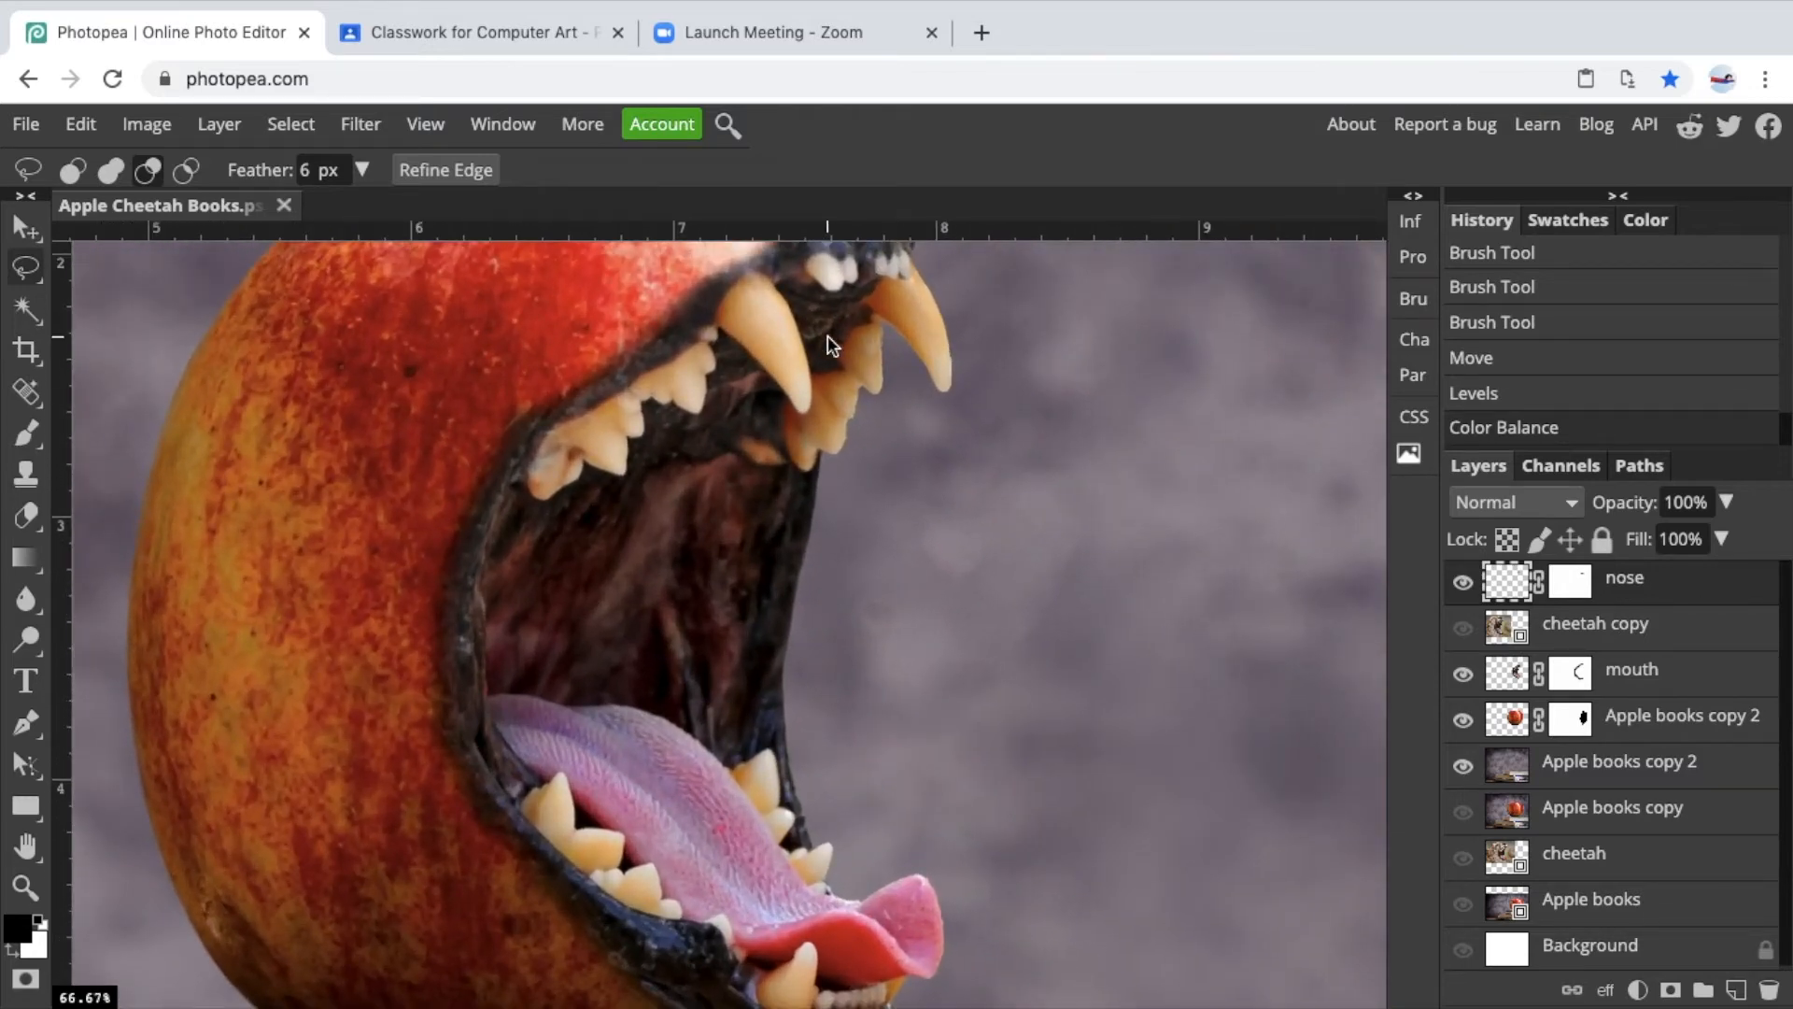
scroll(828, 334, up, 1)
scroll(687, 355, up, 3)
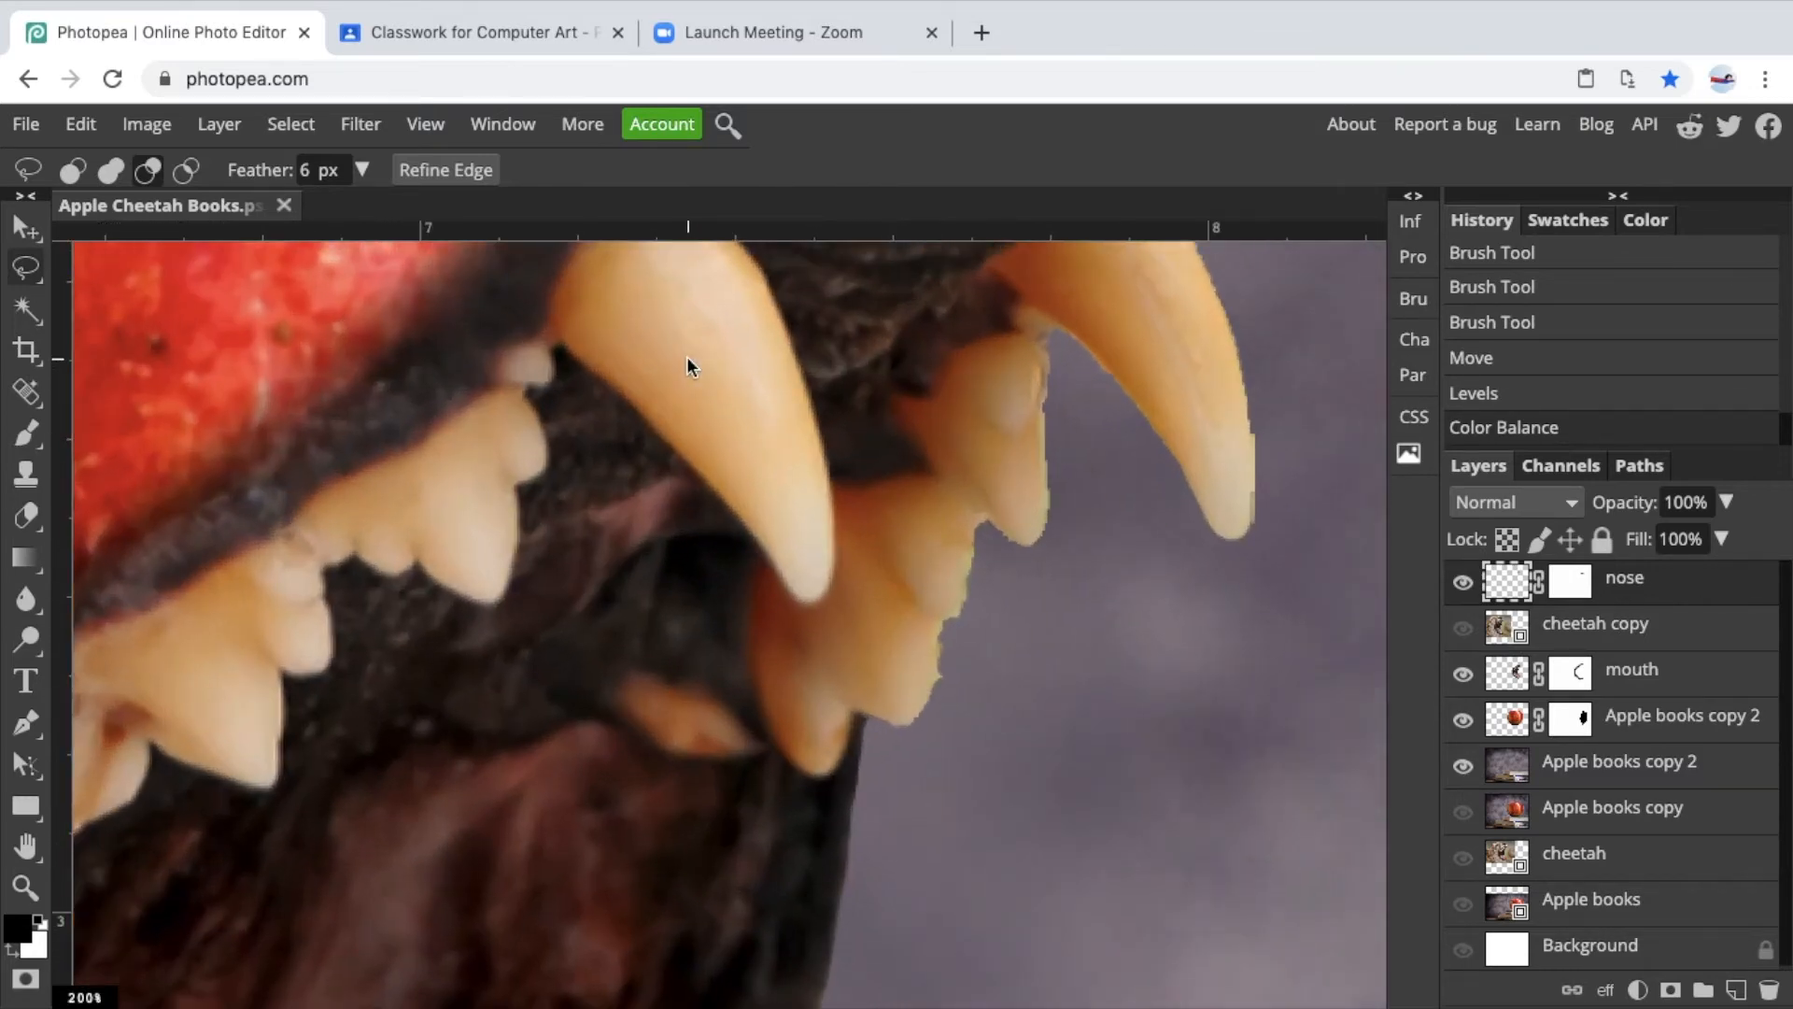
scroll(686, 356, up, 10)
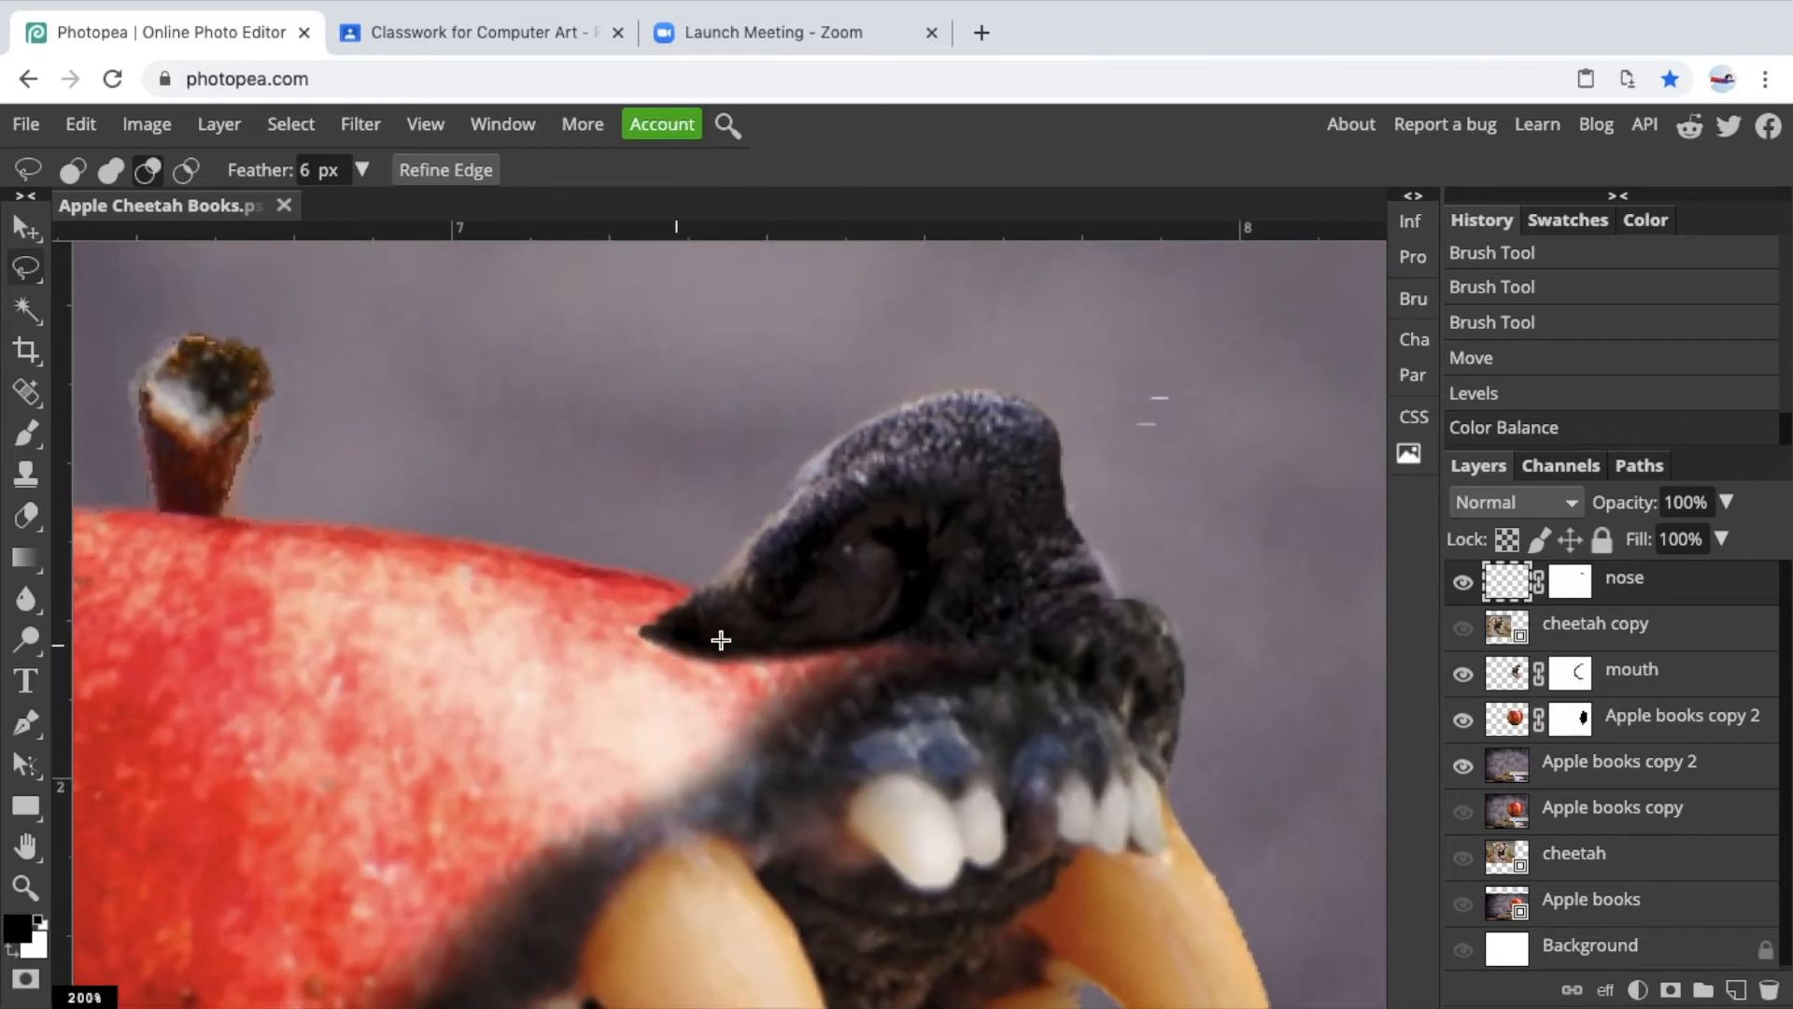
Select the nose mask and paint it with a larger black Brush below the nose's left tip.
click(1593, 585)
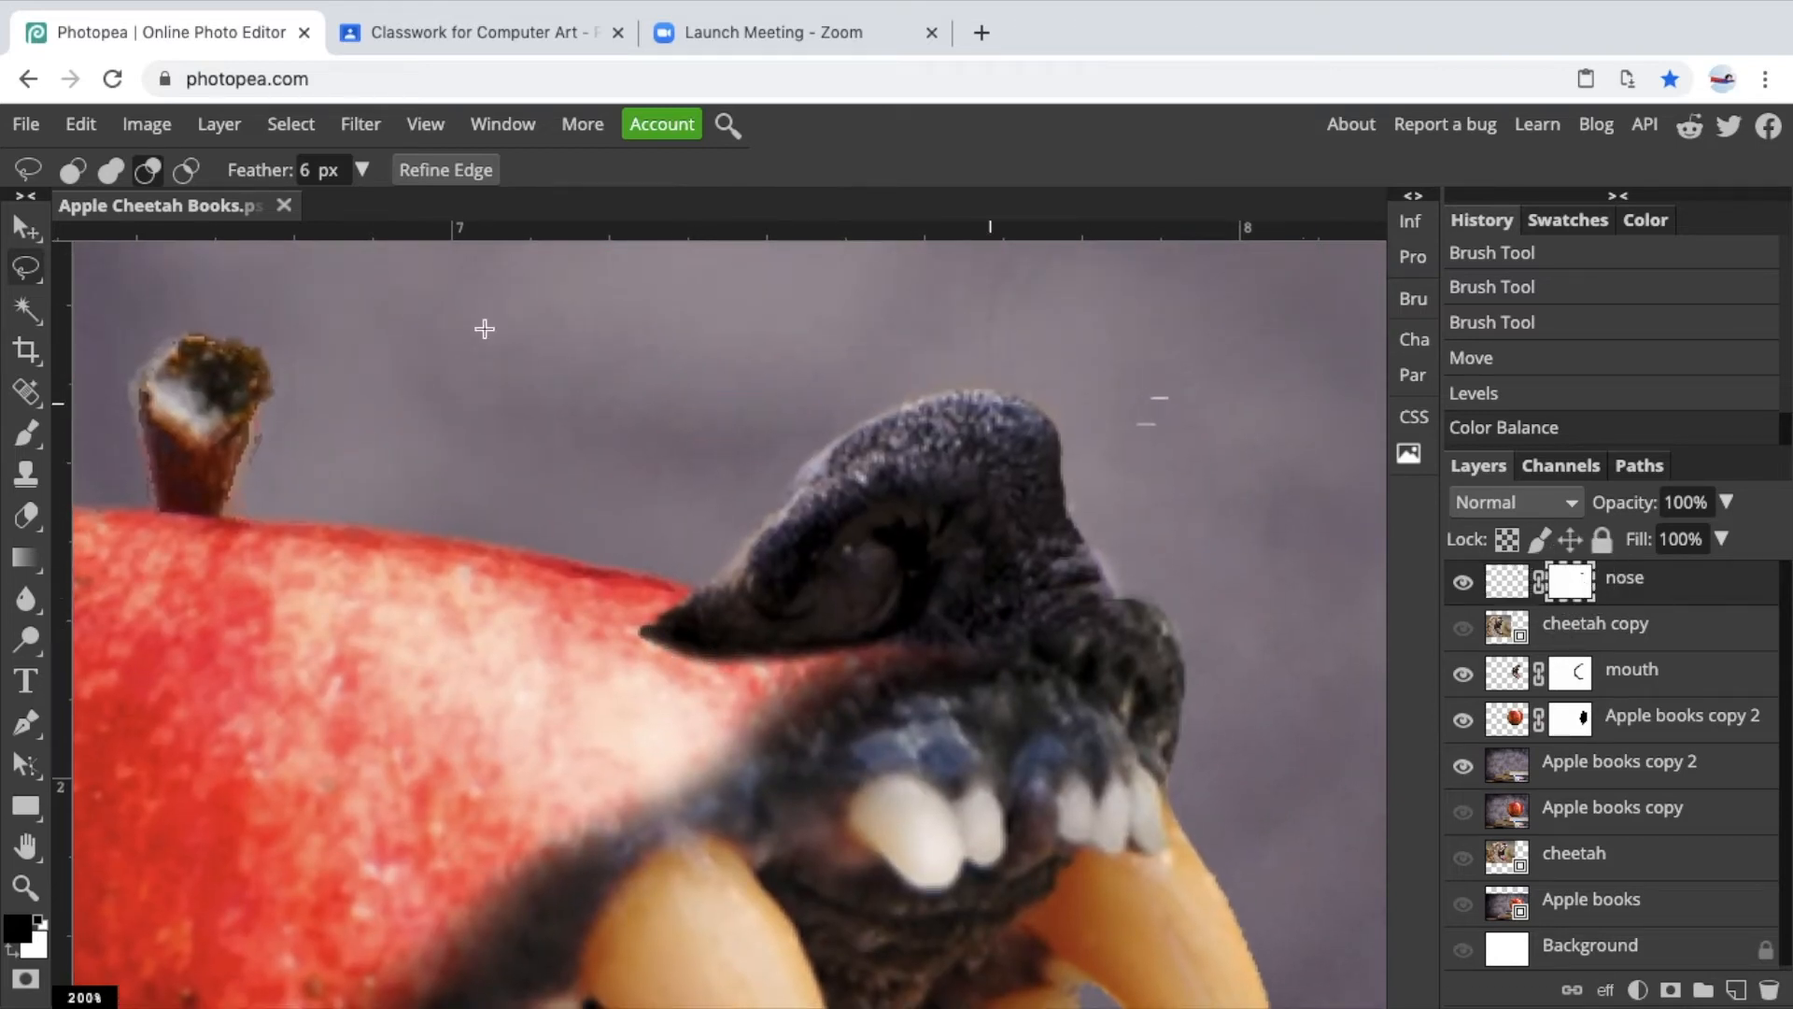
click(30, 435)
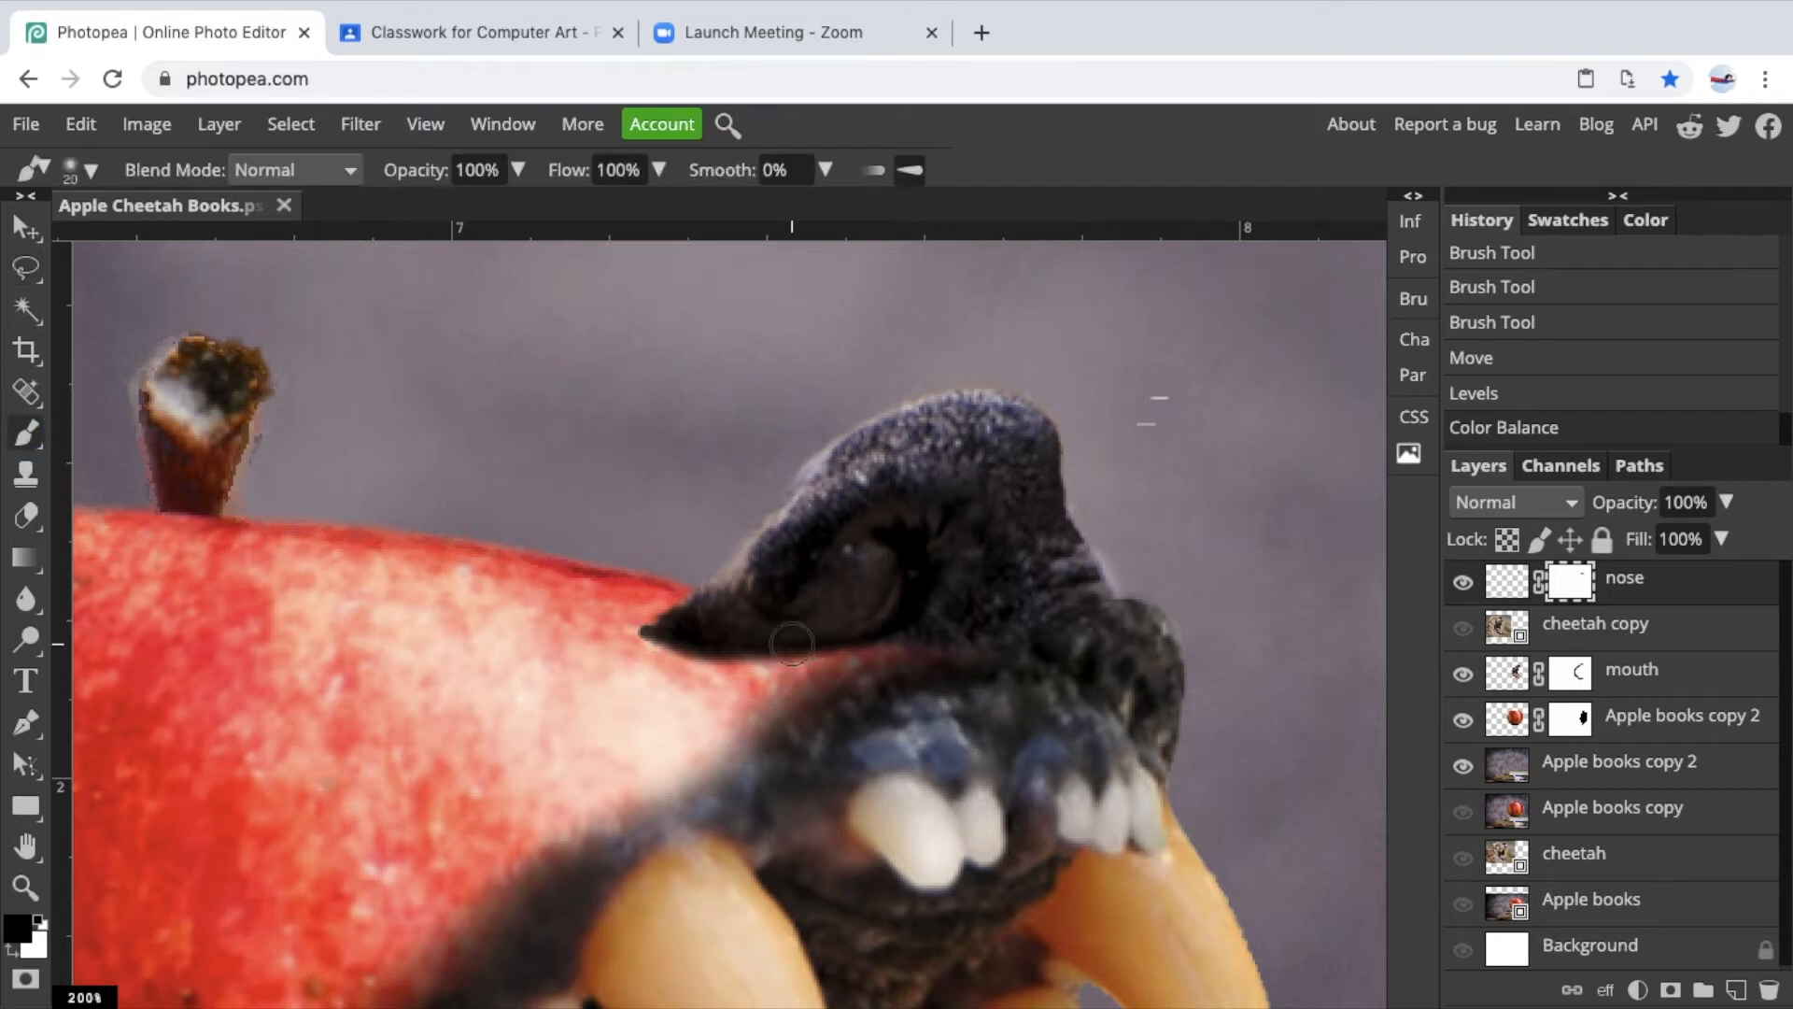
key(bracketright)
key(bracketright)
key(bracketright)
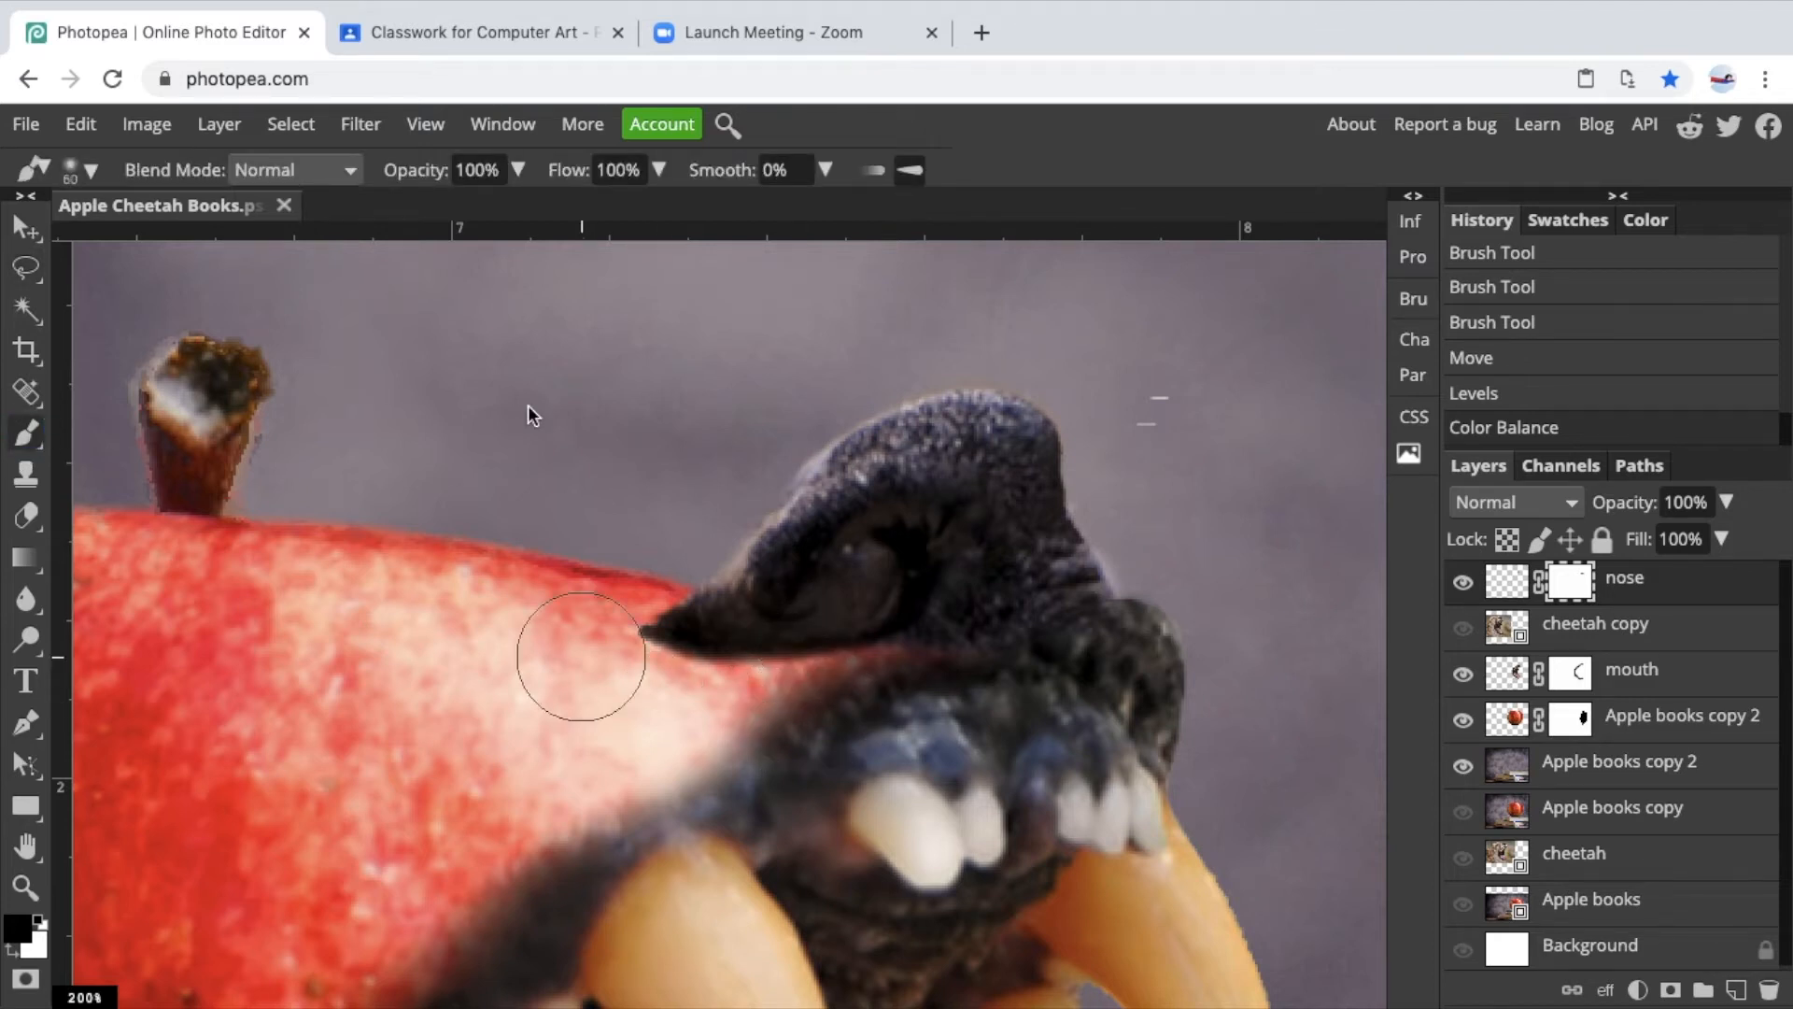
drag(805, 720, 713, 738)
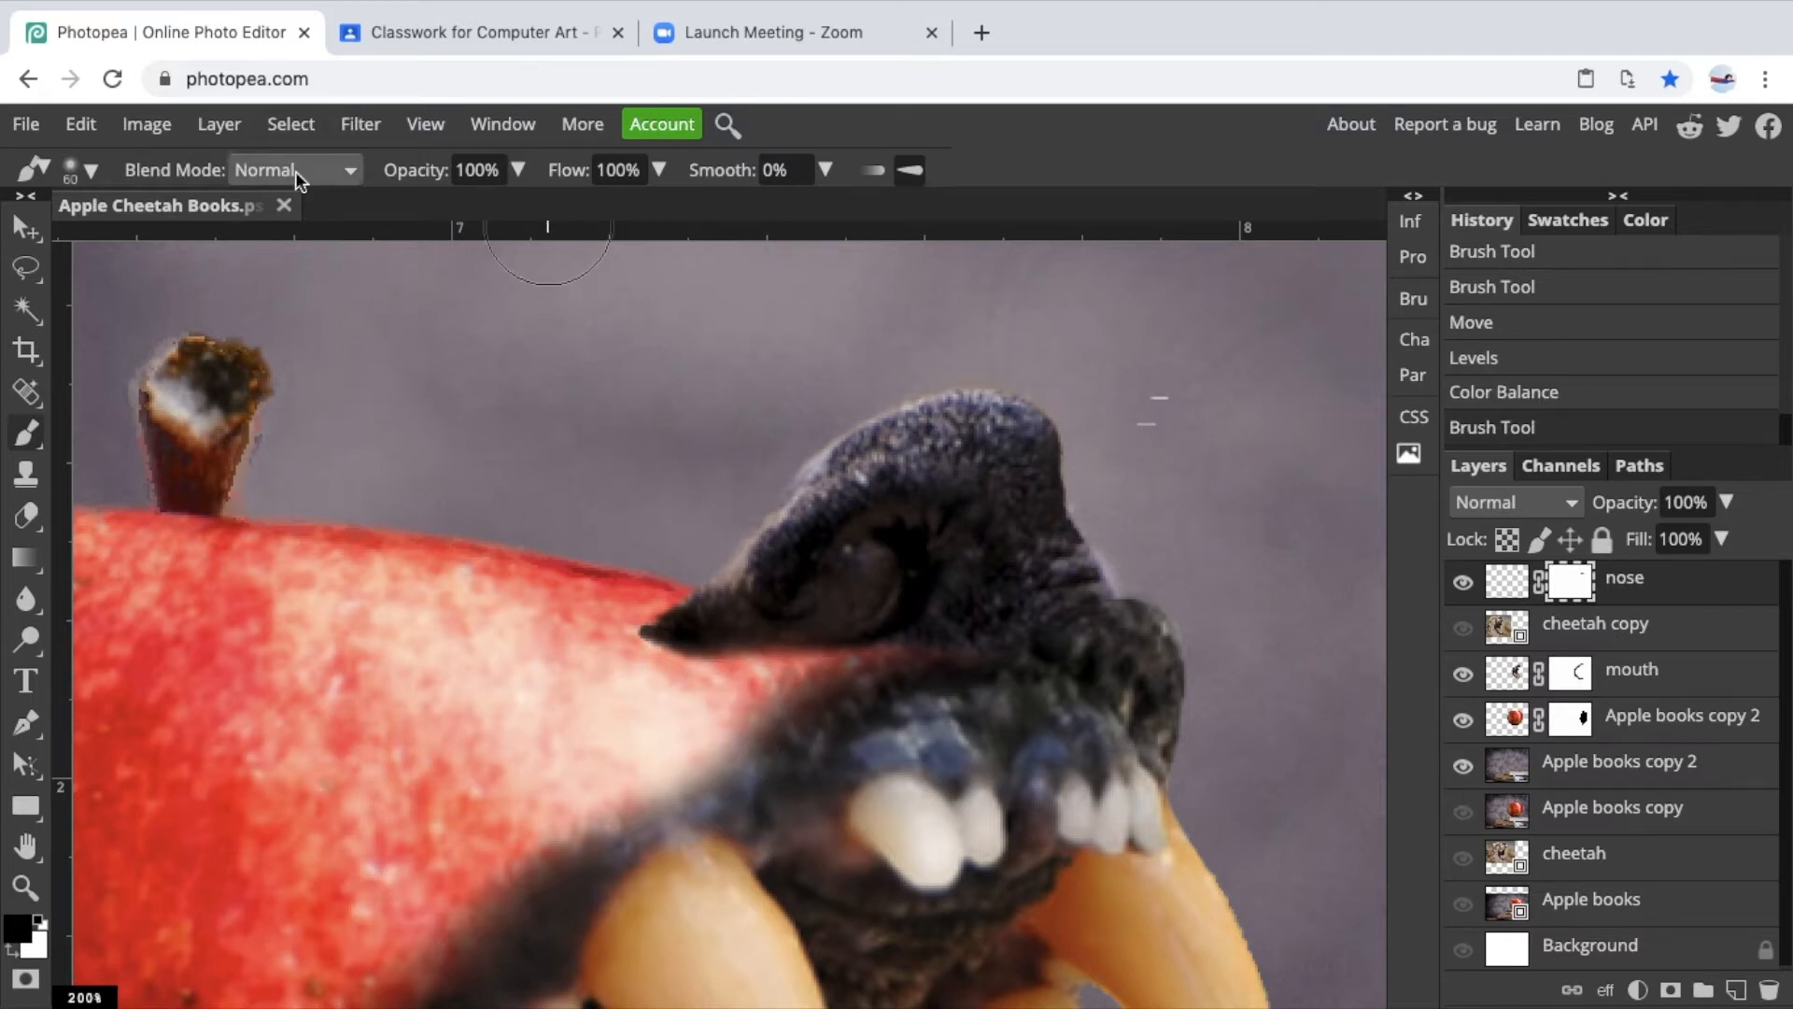
Lower the brush opacity to 13% and softly paint the mask where the nose joins the apple, enlarging the brush.
click(519, 170)
drag(524, 217, 413, 215)
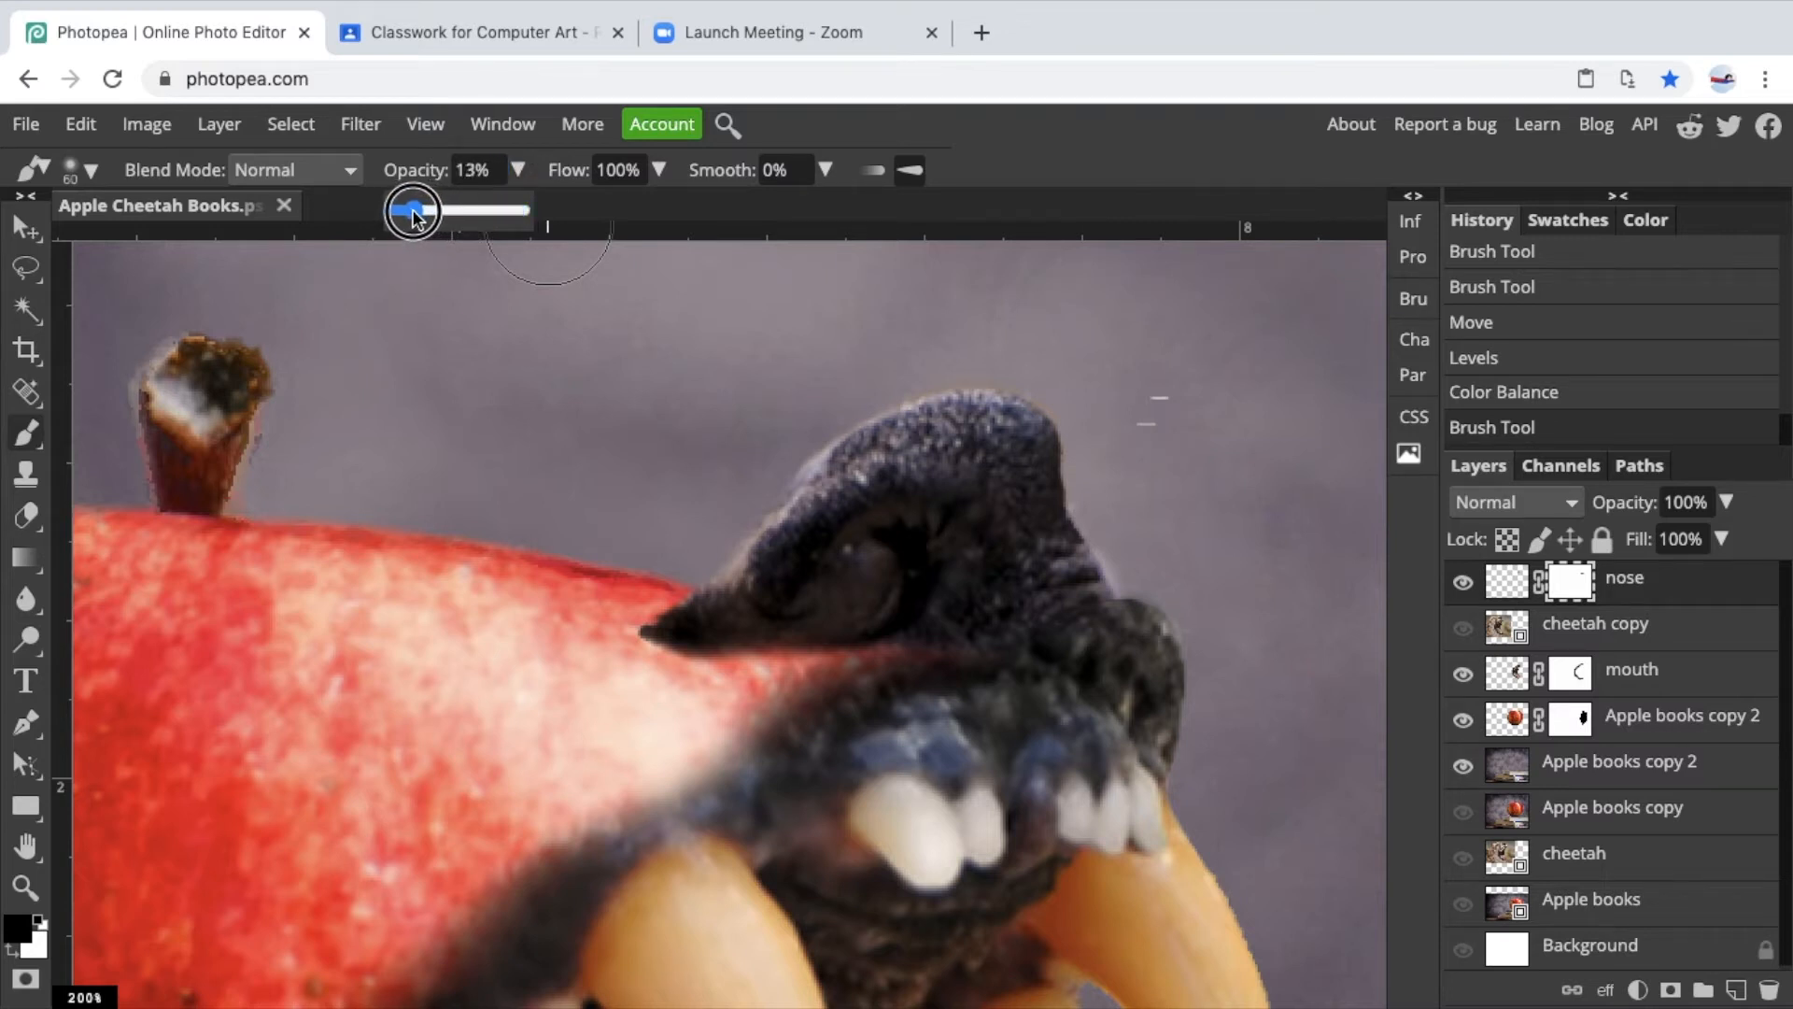
mouse_move(760, 669)
mouse_down()
mouse_move(653, 700)
mouse_move(632, 681)
mouse_move(639, 643)
mouse_up()
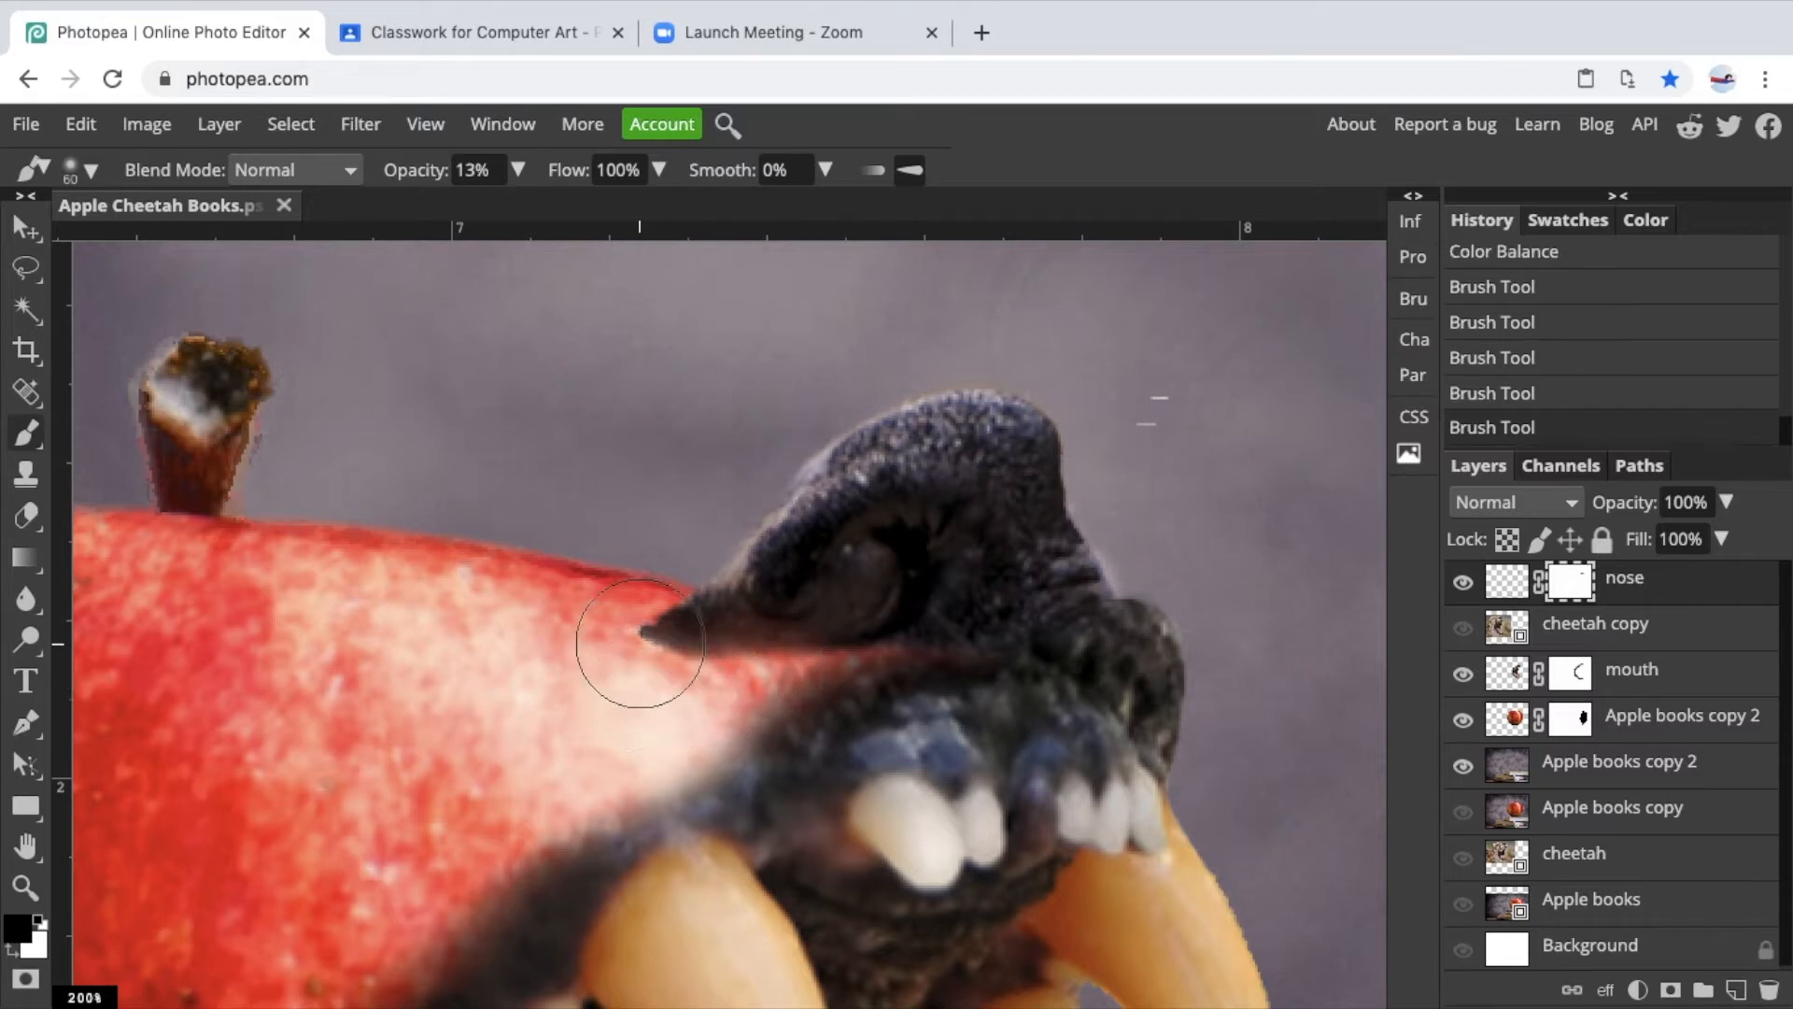
key(bracketright)
key(bracketright)
key(bracketright)
mouse_move(643, 646)
mouse_down()
mouse_move(753, 719)
mouse_move(811, 715)
mouse_up()
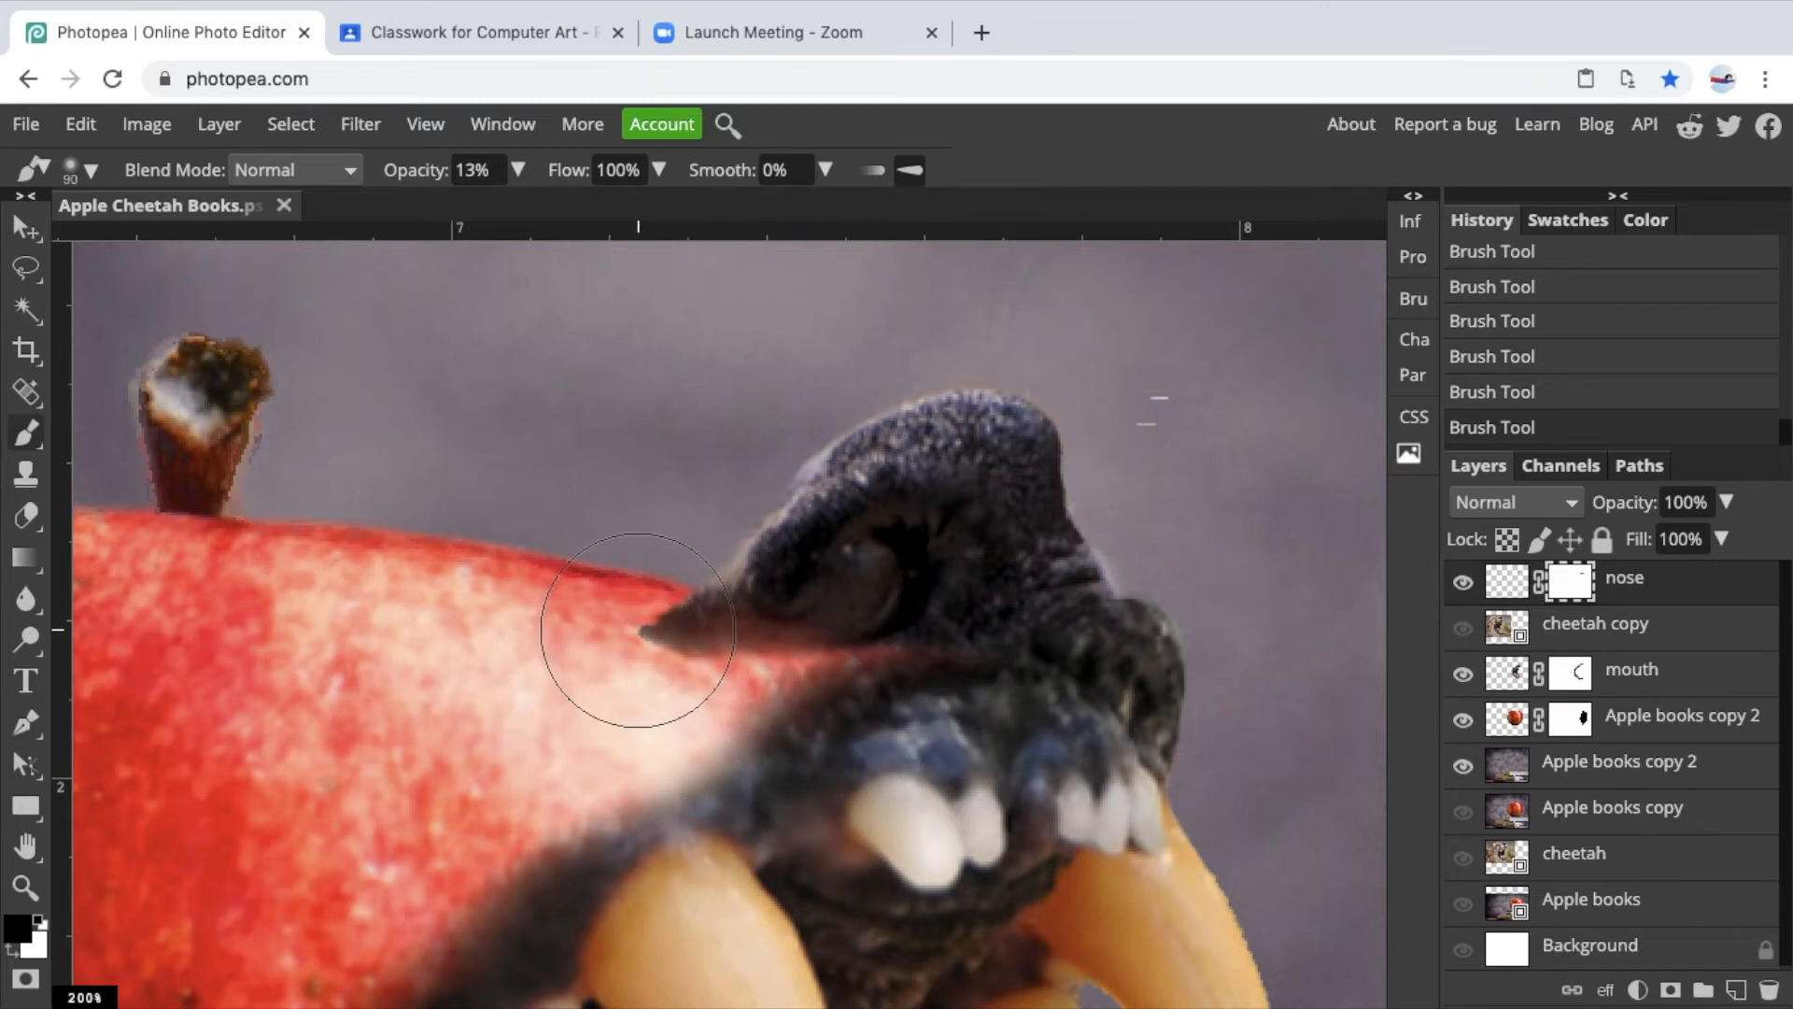
drag(624, 641, 658, 668)
drag(955, 657, 945, 663)
Reset the brush opacity to 100% while viewing the whole composite.
scroll(676, 777, down, 5)
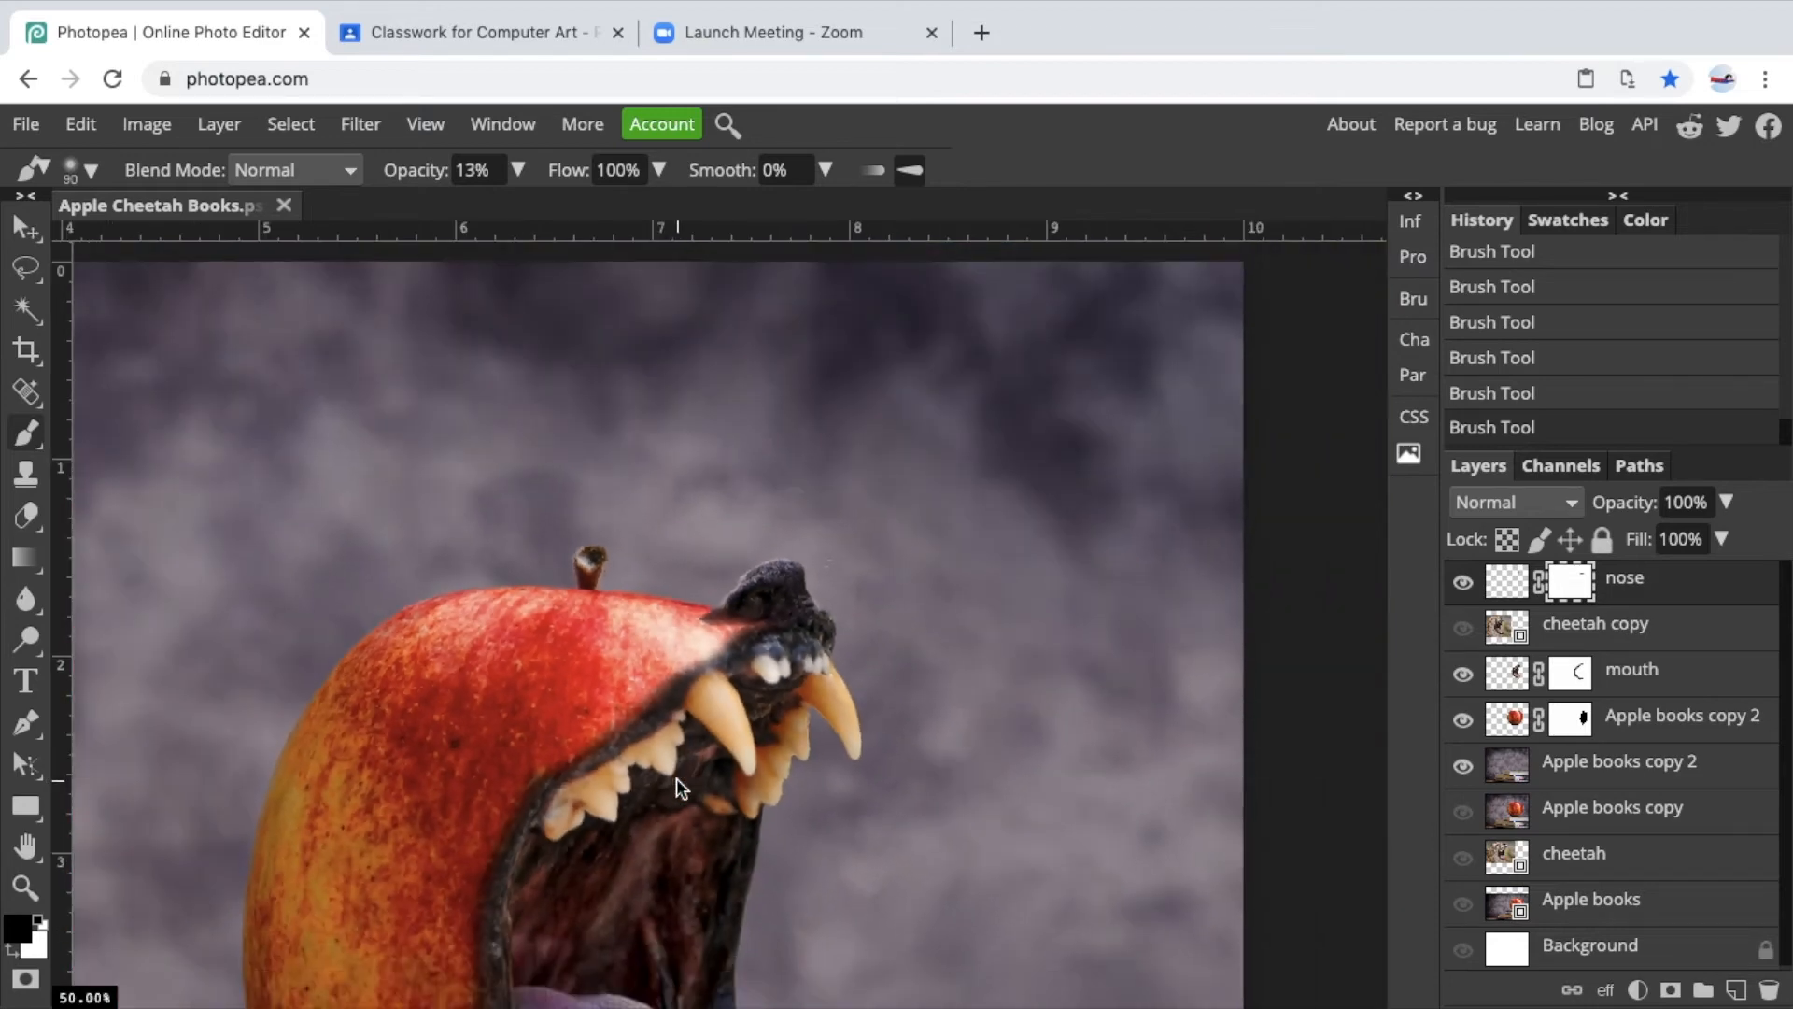
scroll(676, 777, down, 1)
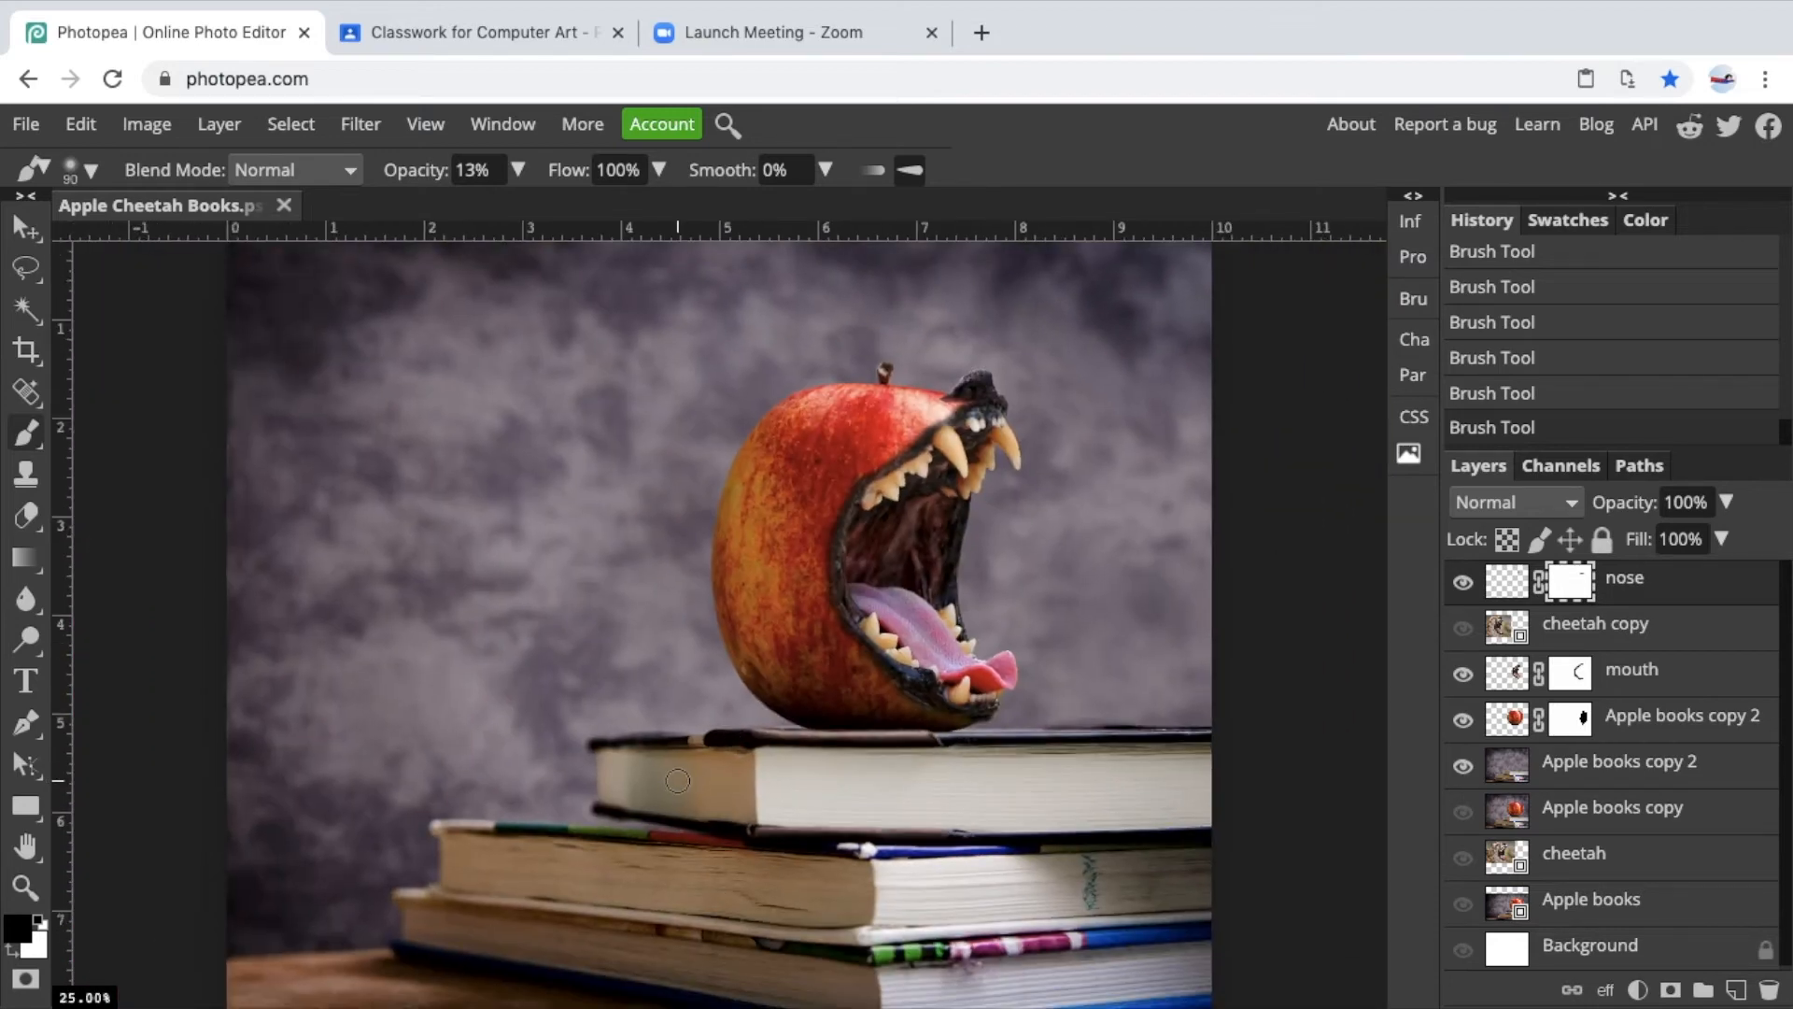
scroll(678, 780, up, 2)
scroll(676, 781, down, 1)
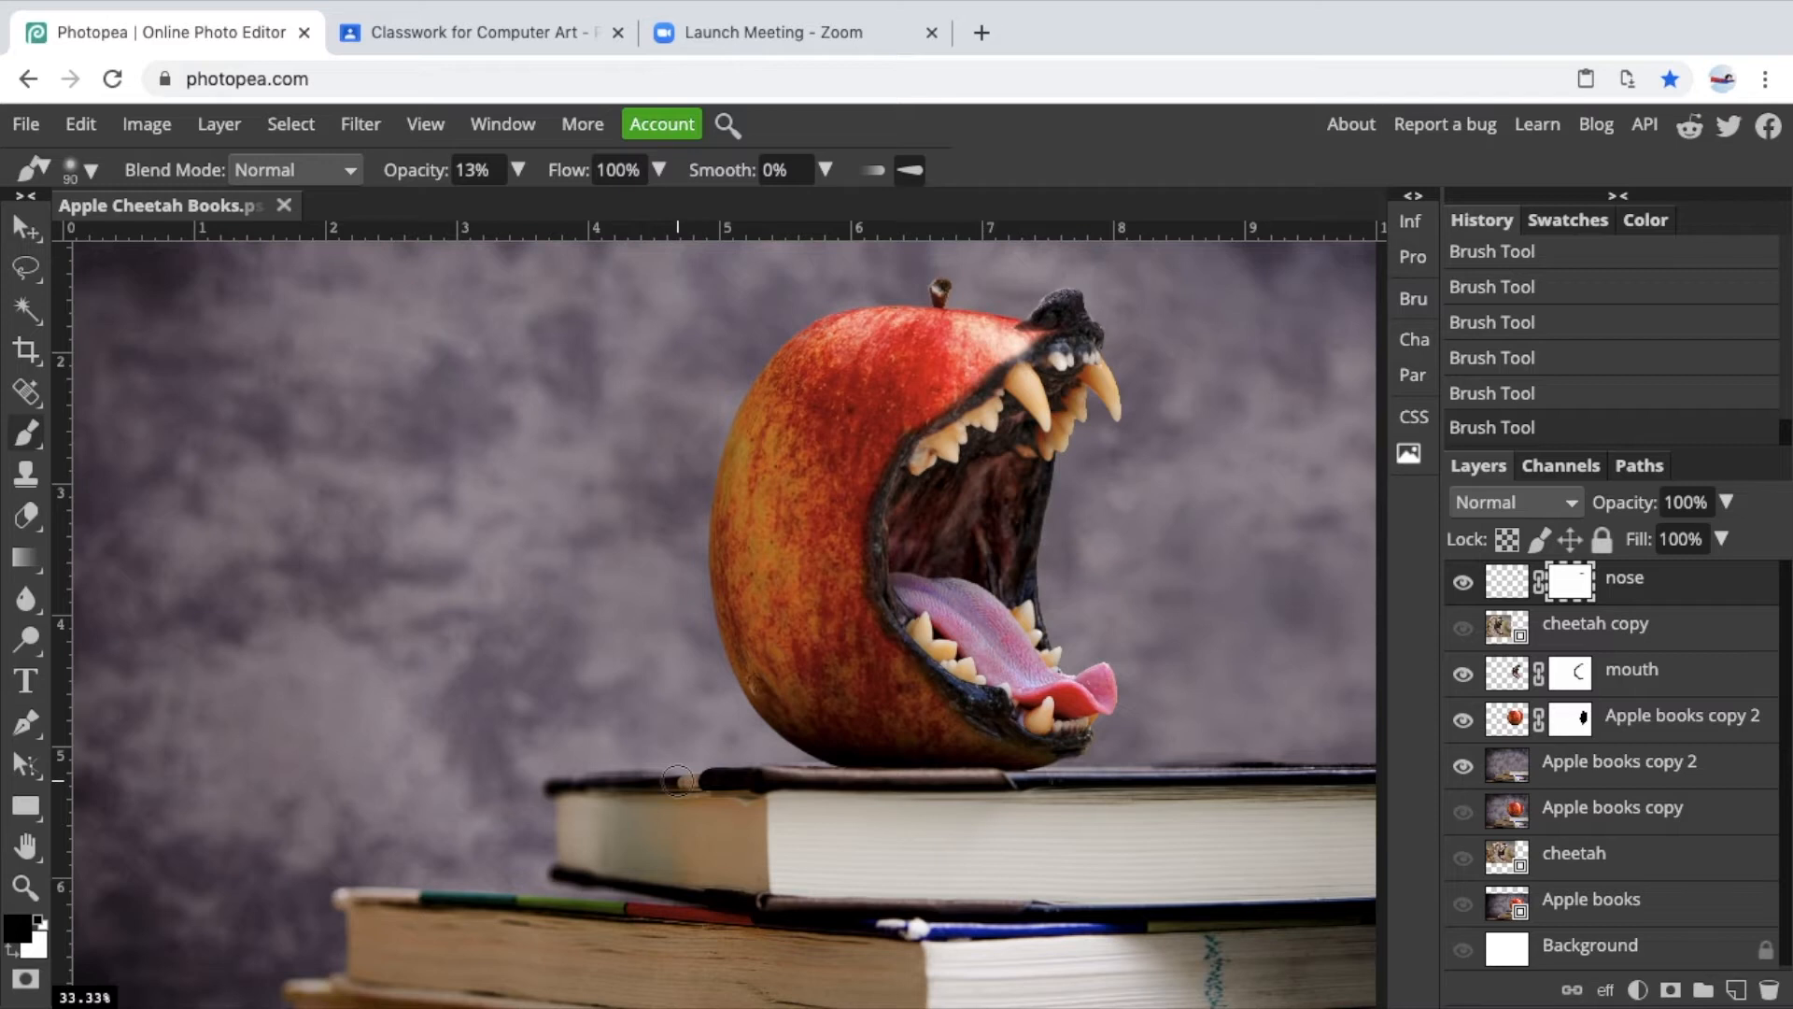
click(517, 169)
drag(423, 210, 551, 212)
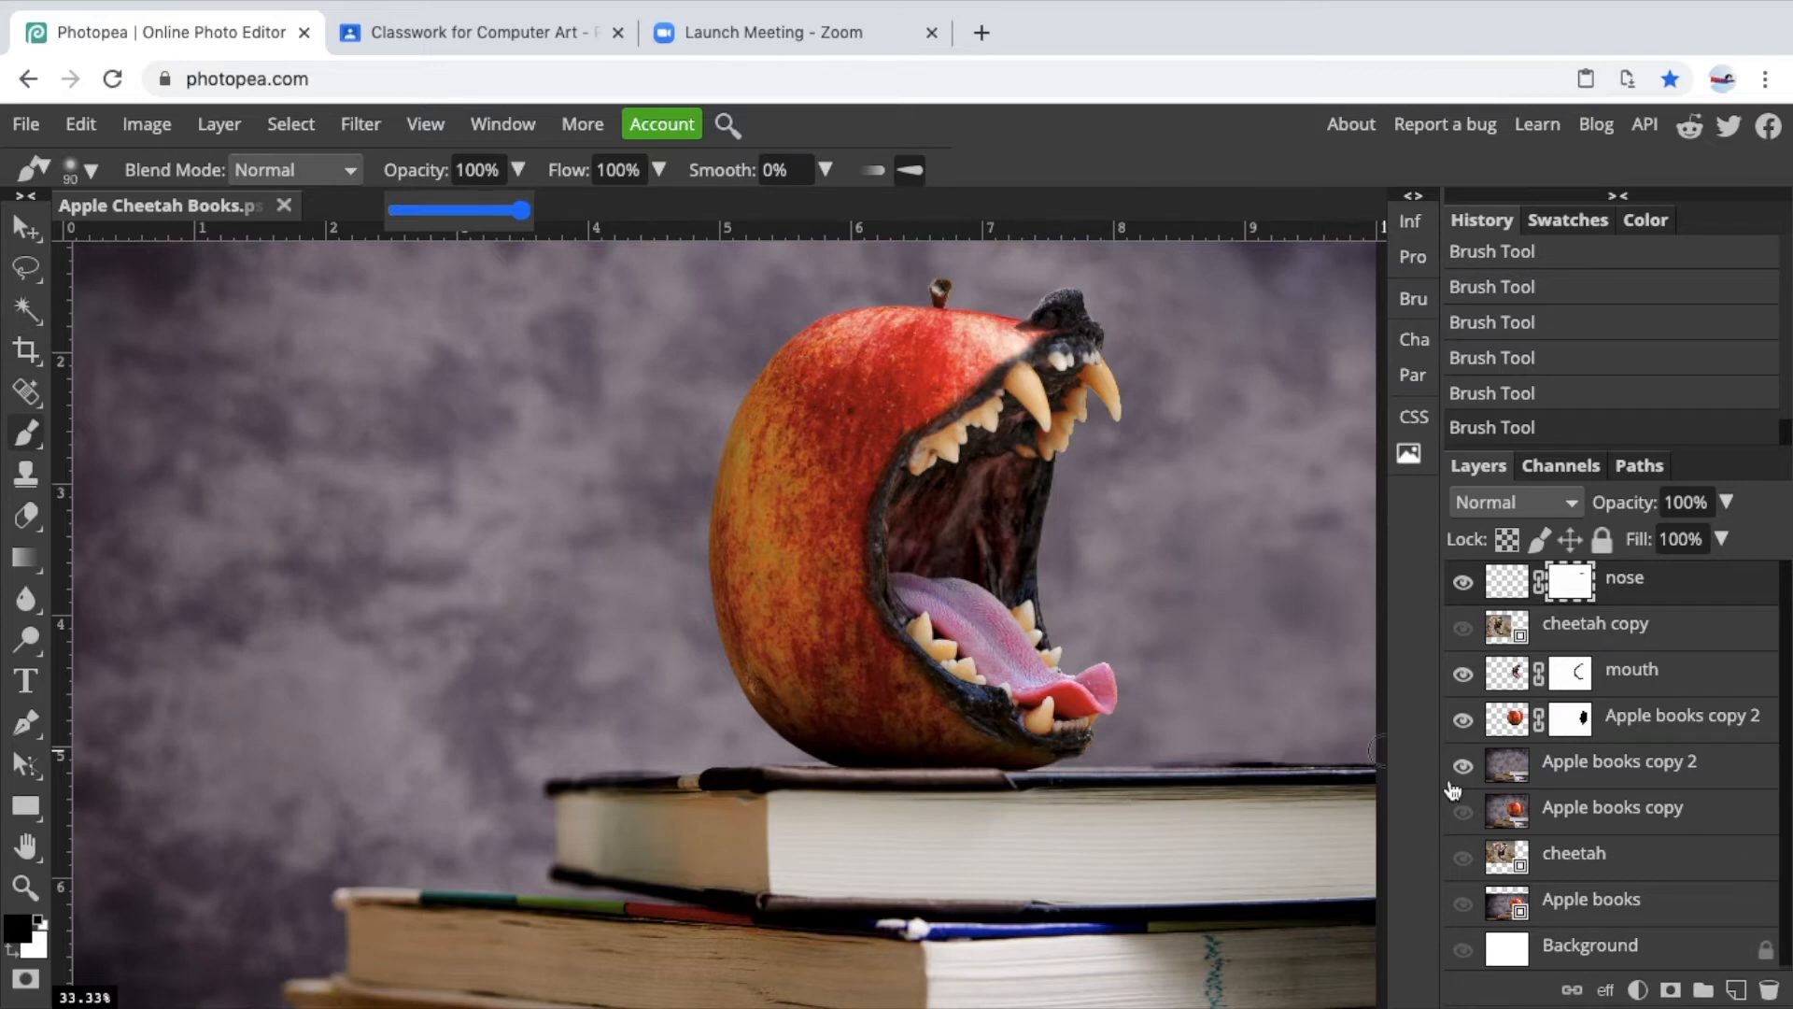
Show and select the cheetah copy layer, then select the cheetah's closed eye with the Magic Wand over several clicks.
click(1462, 628)
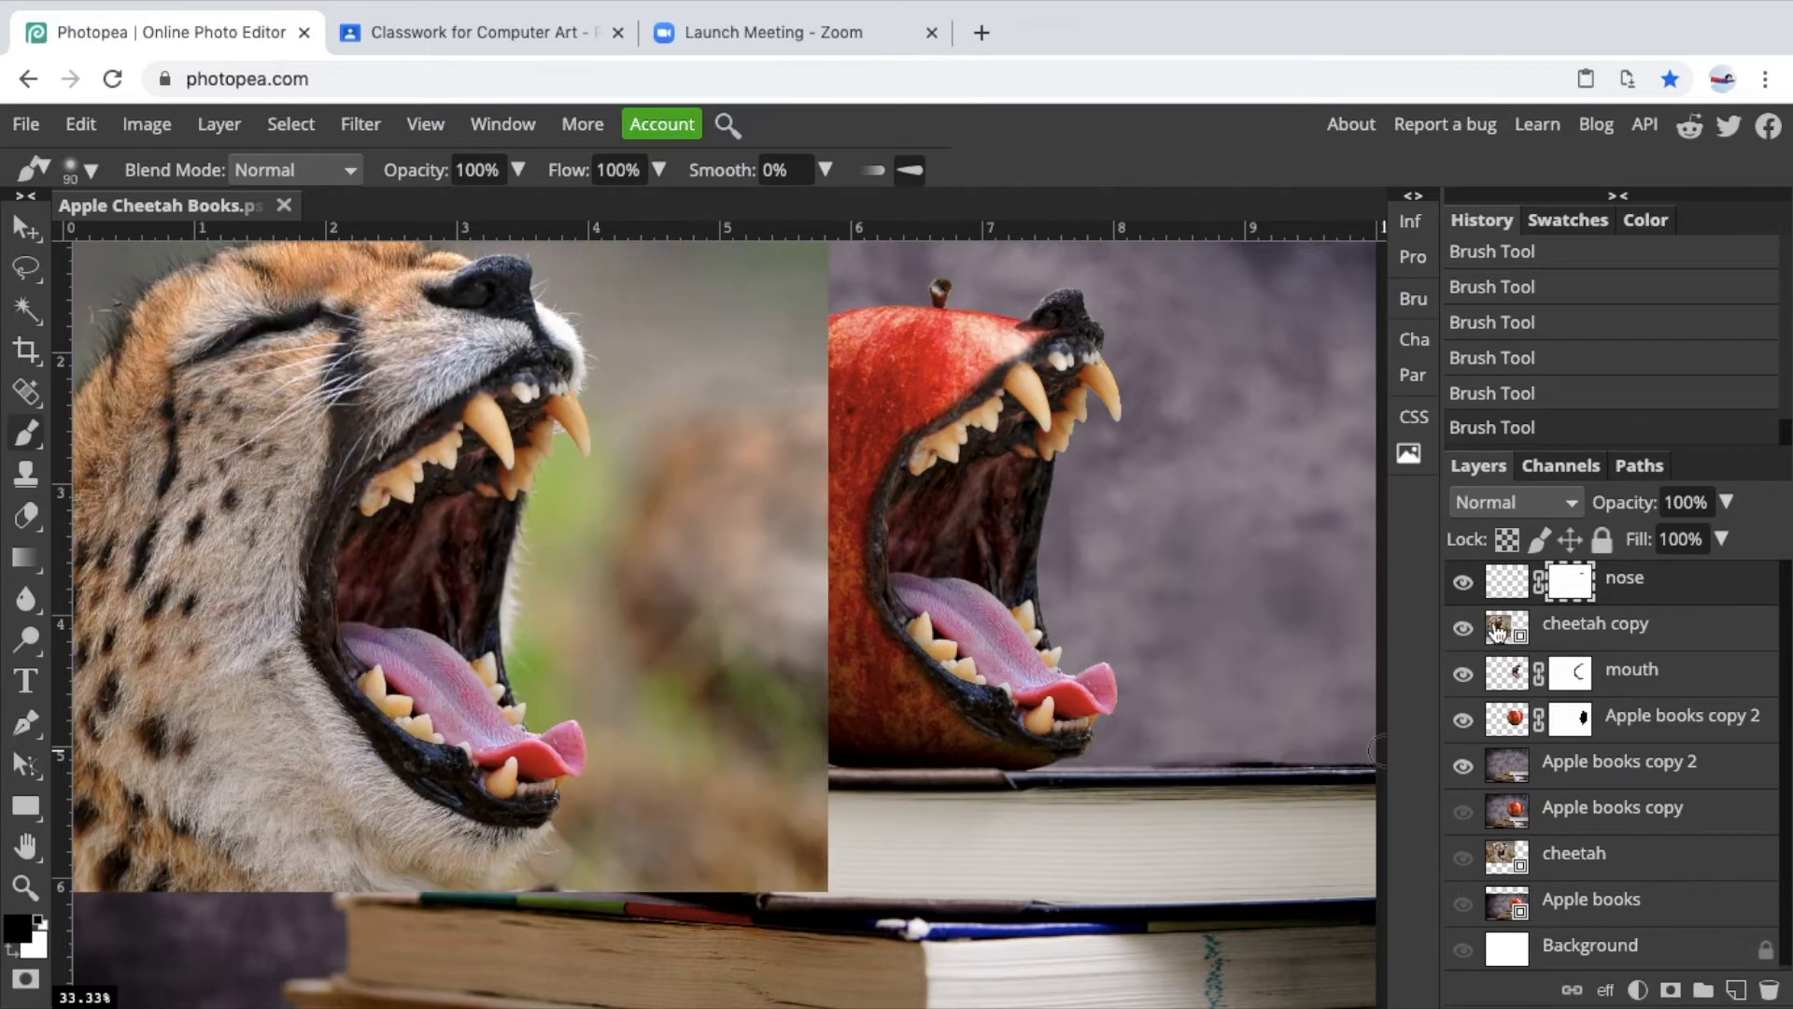
click(1498, 632)
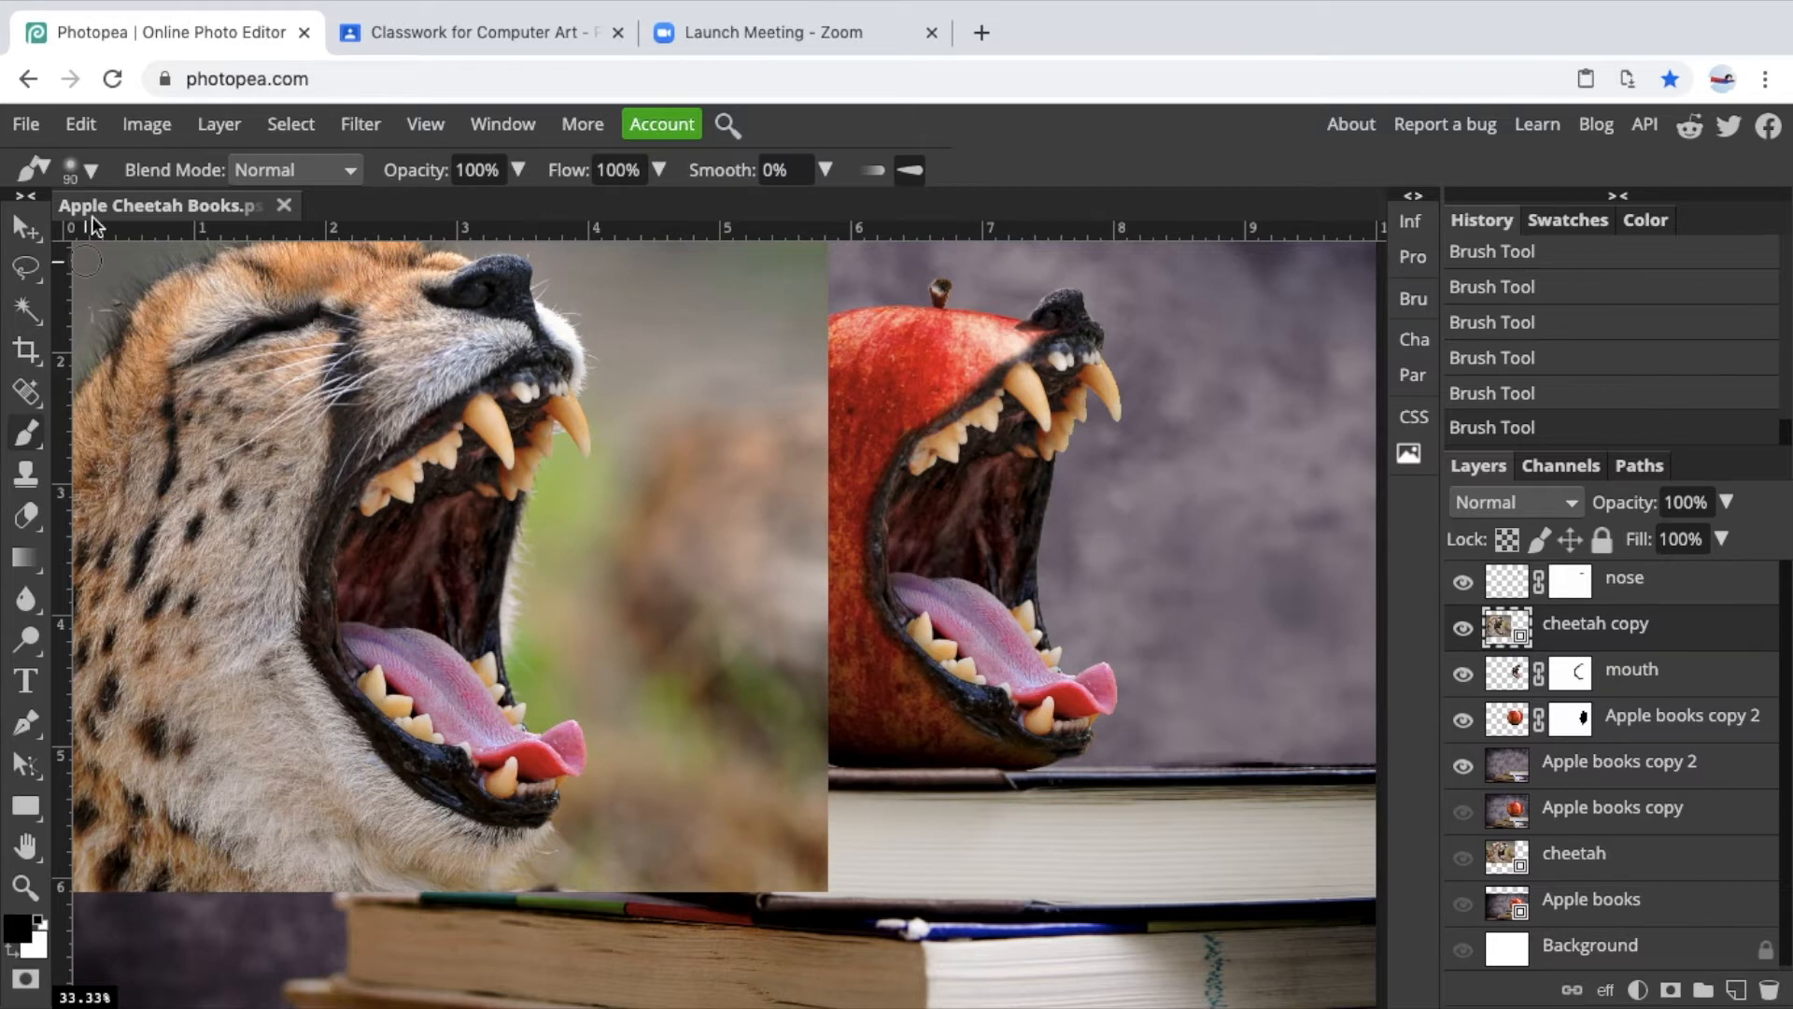
key(ctrl+plus)
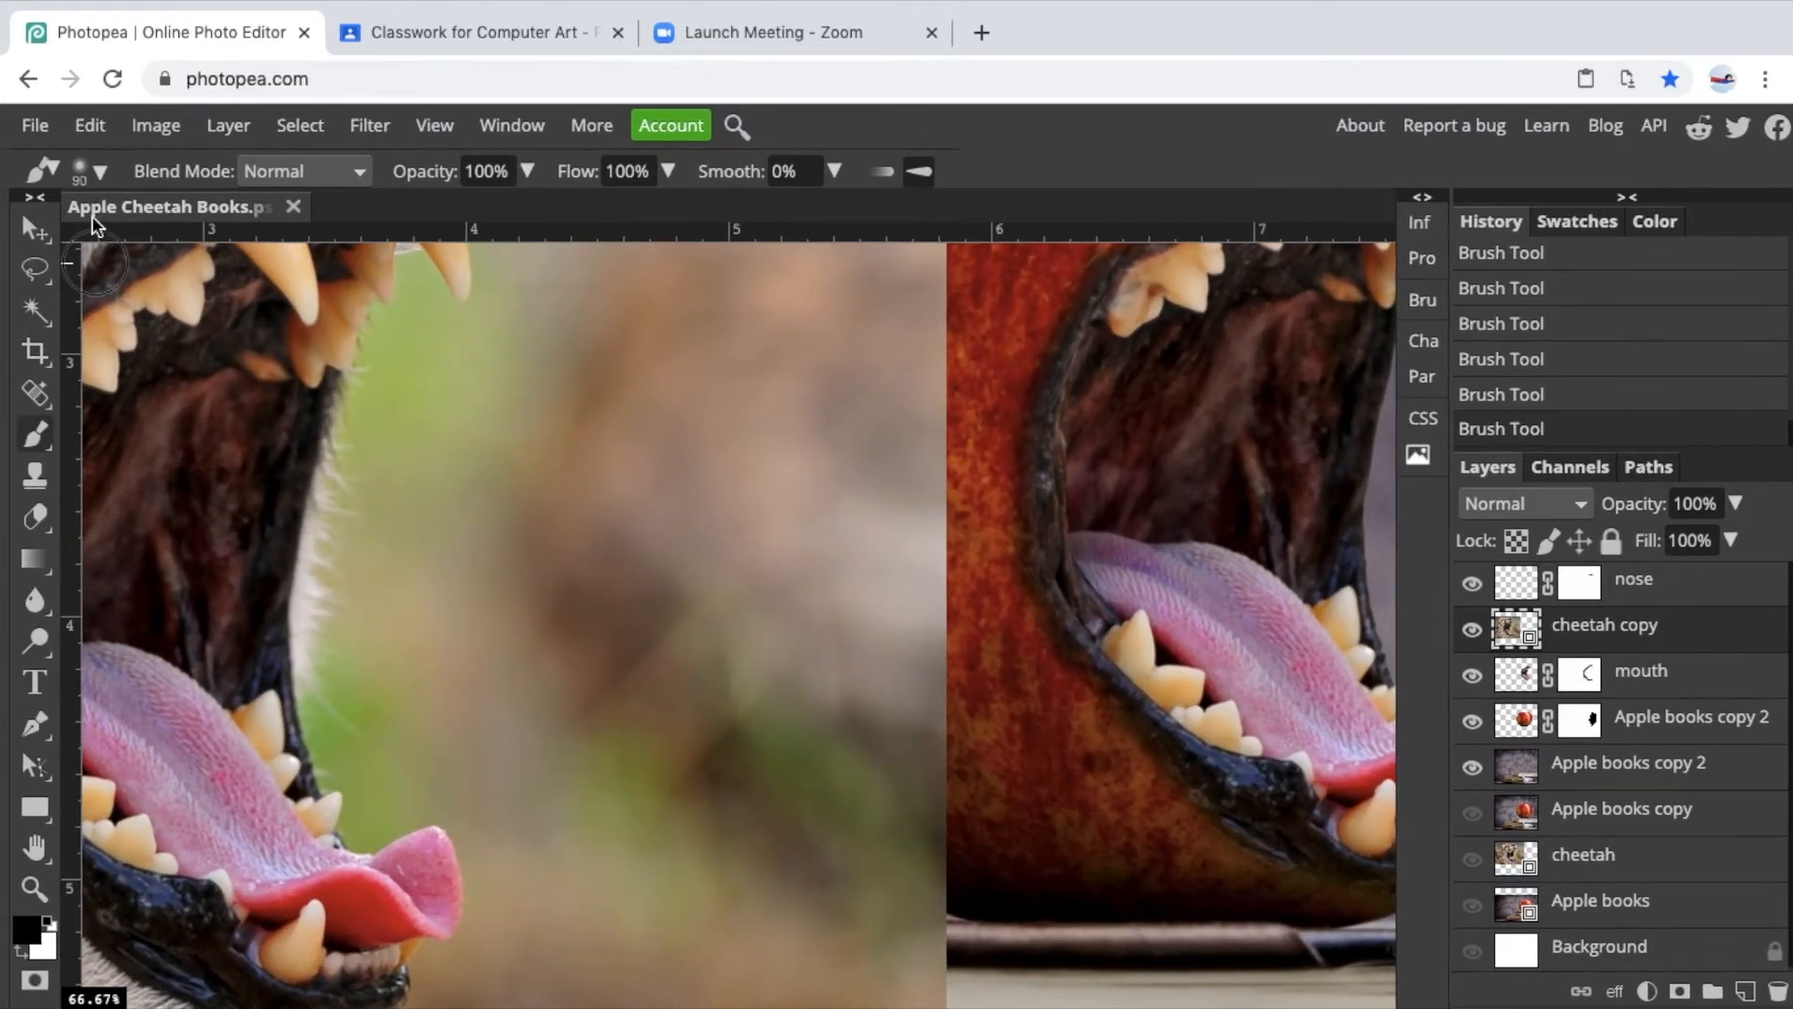
drag(188, 360, 235, 389)
scroll(235, 388, left, 10)
scroll(234, 388, up, 7)
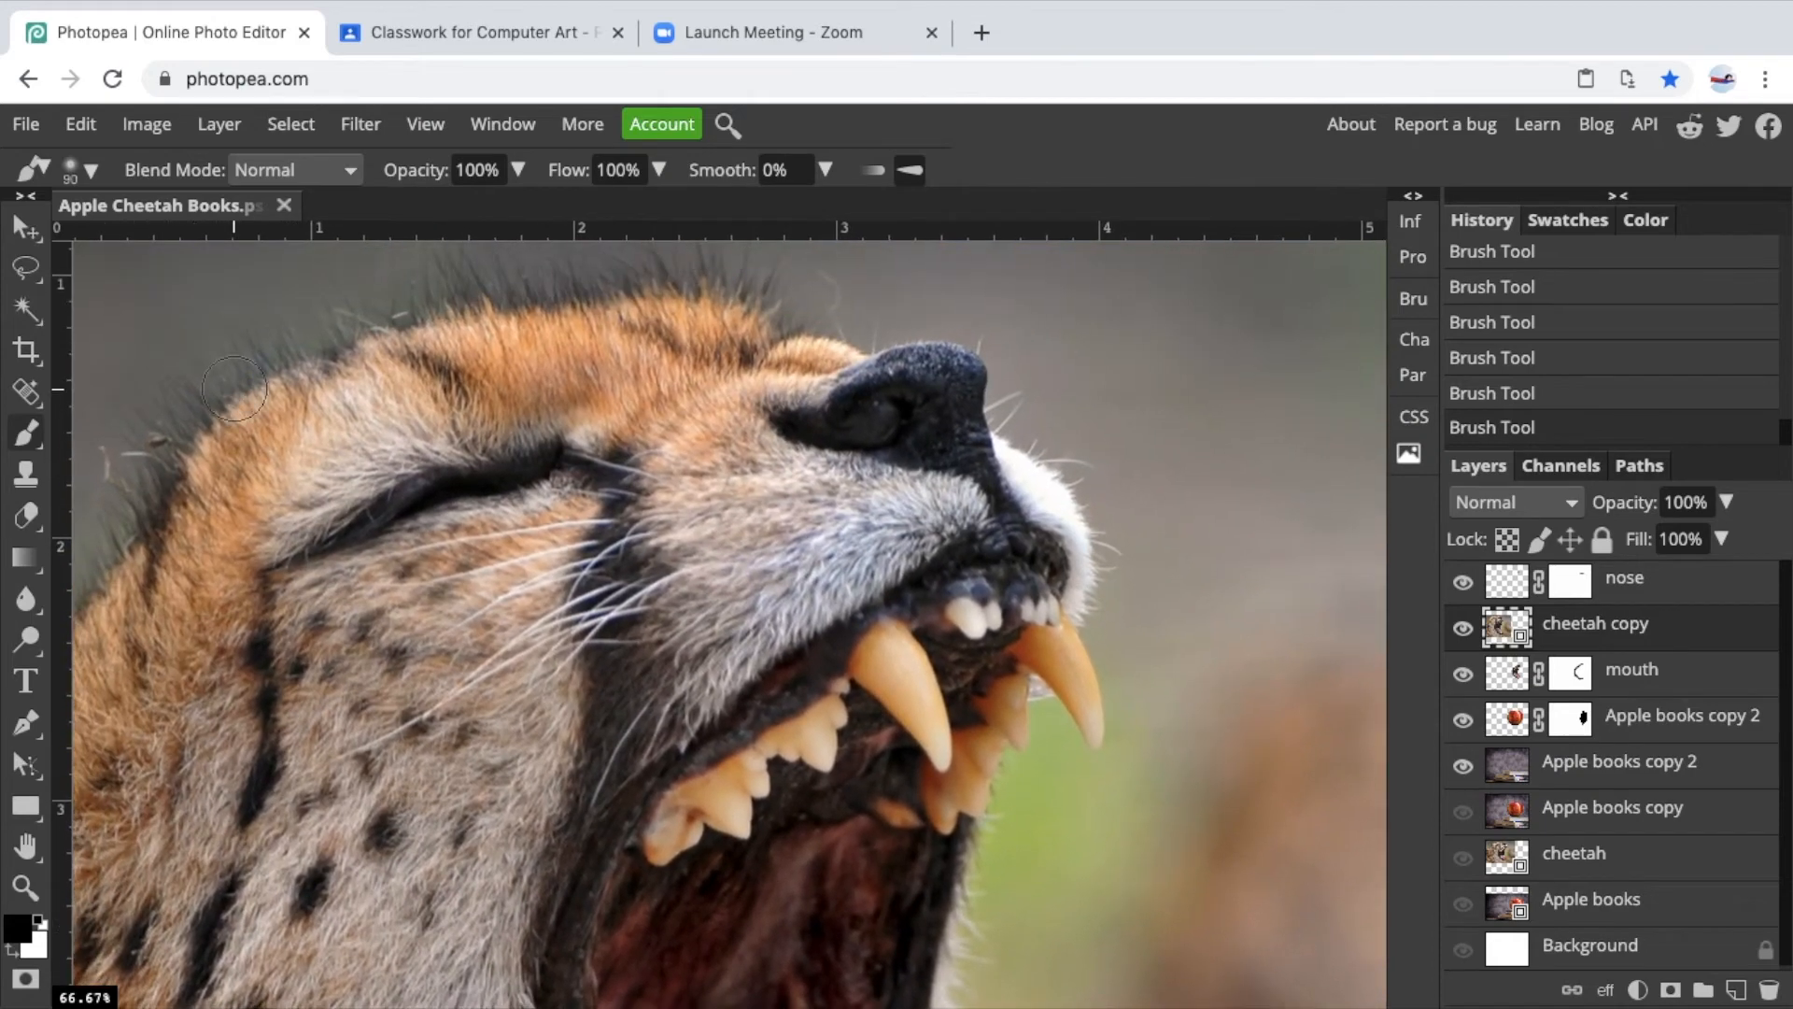
click(26, 310)
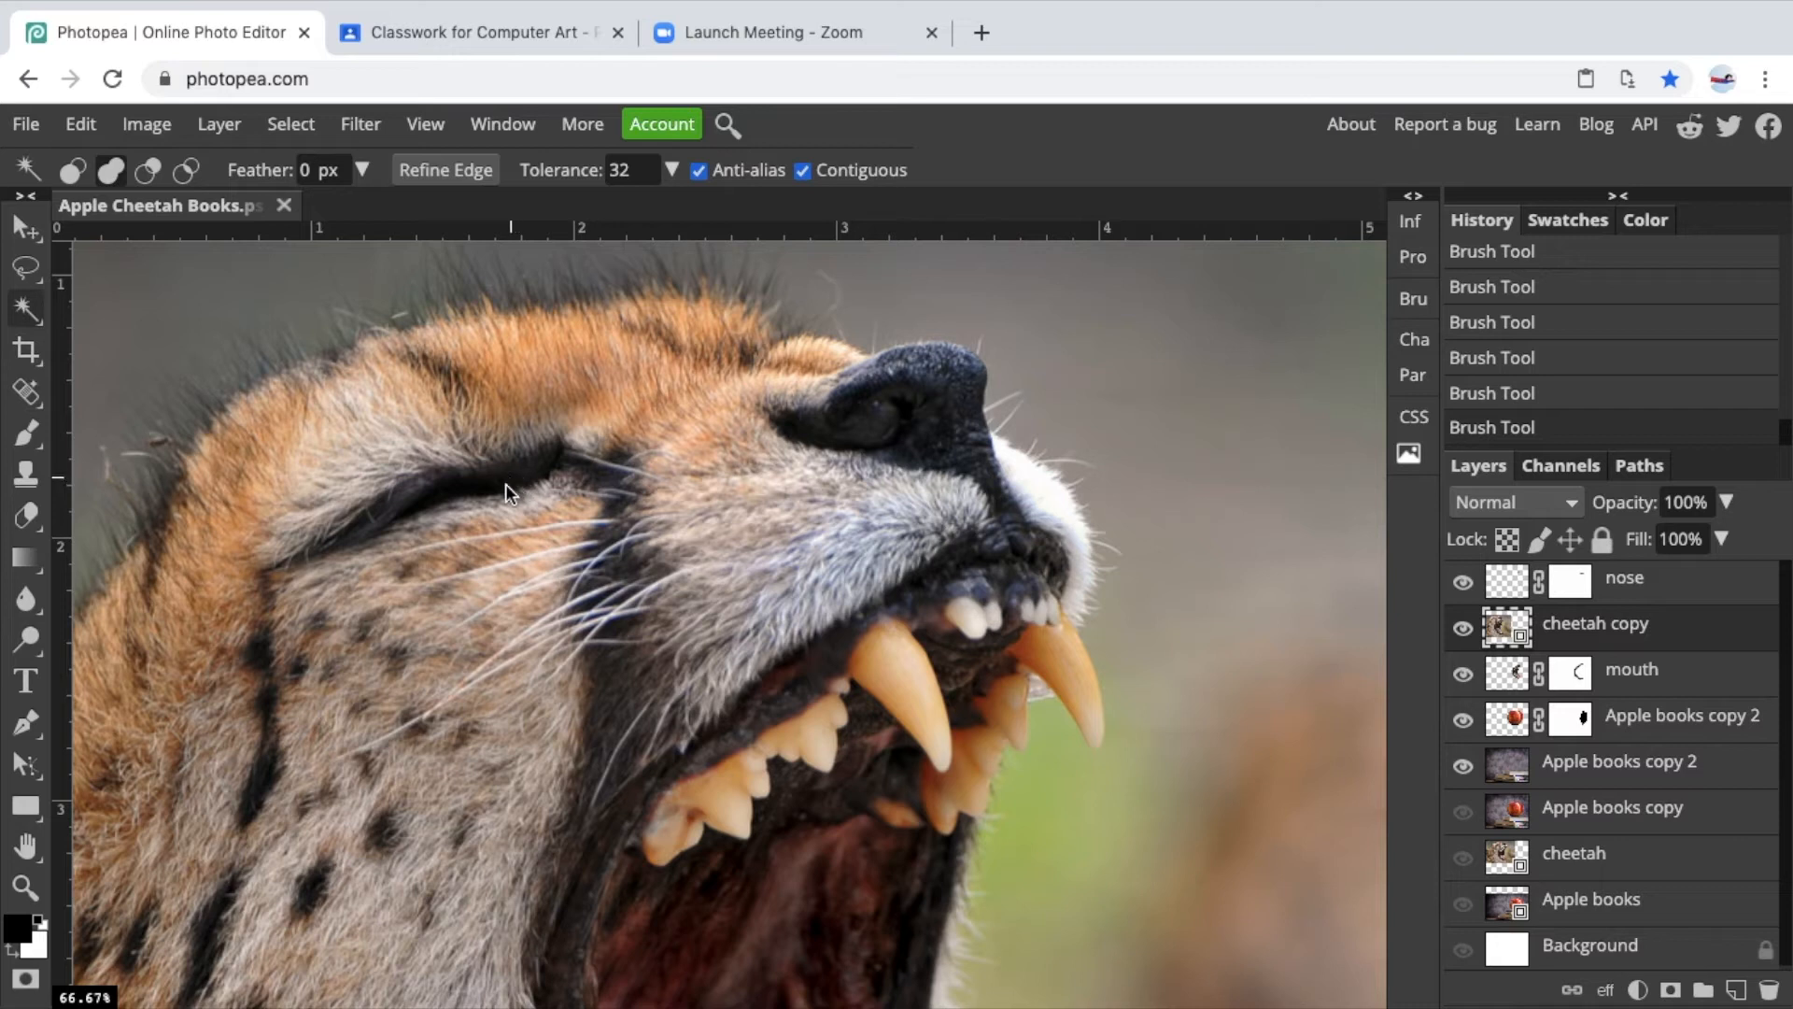
click(478, 489)
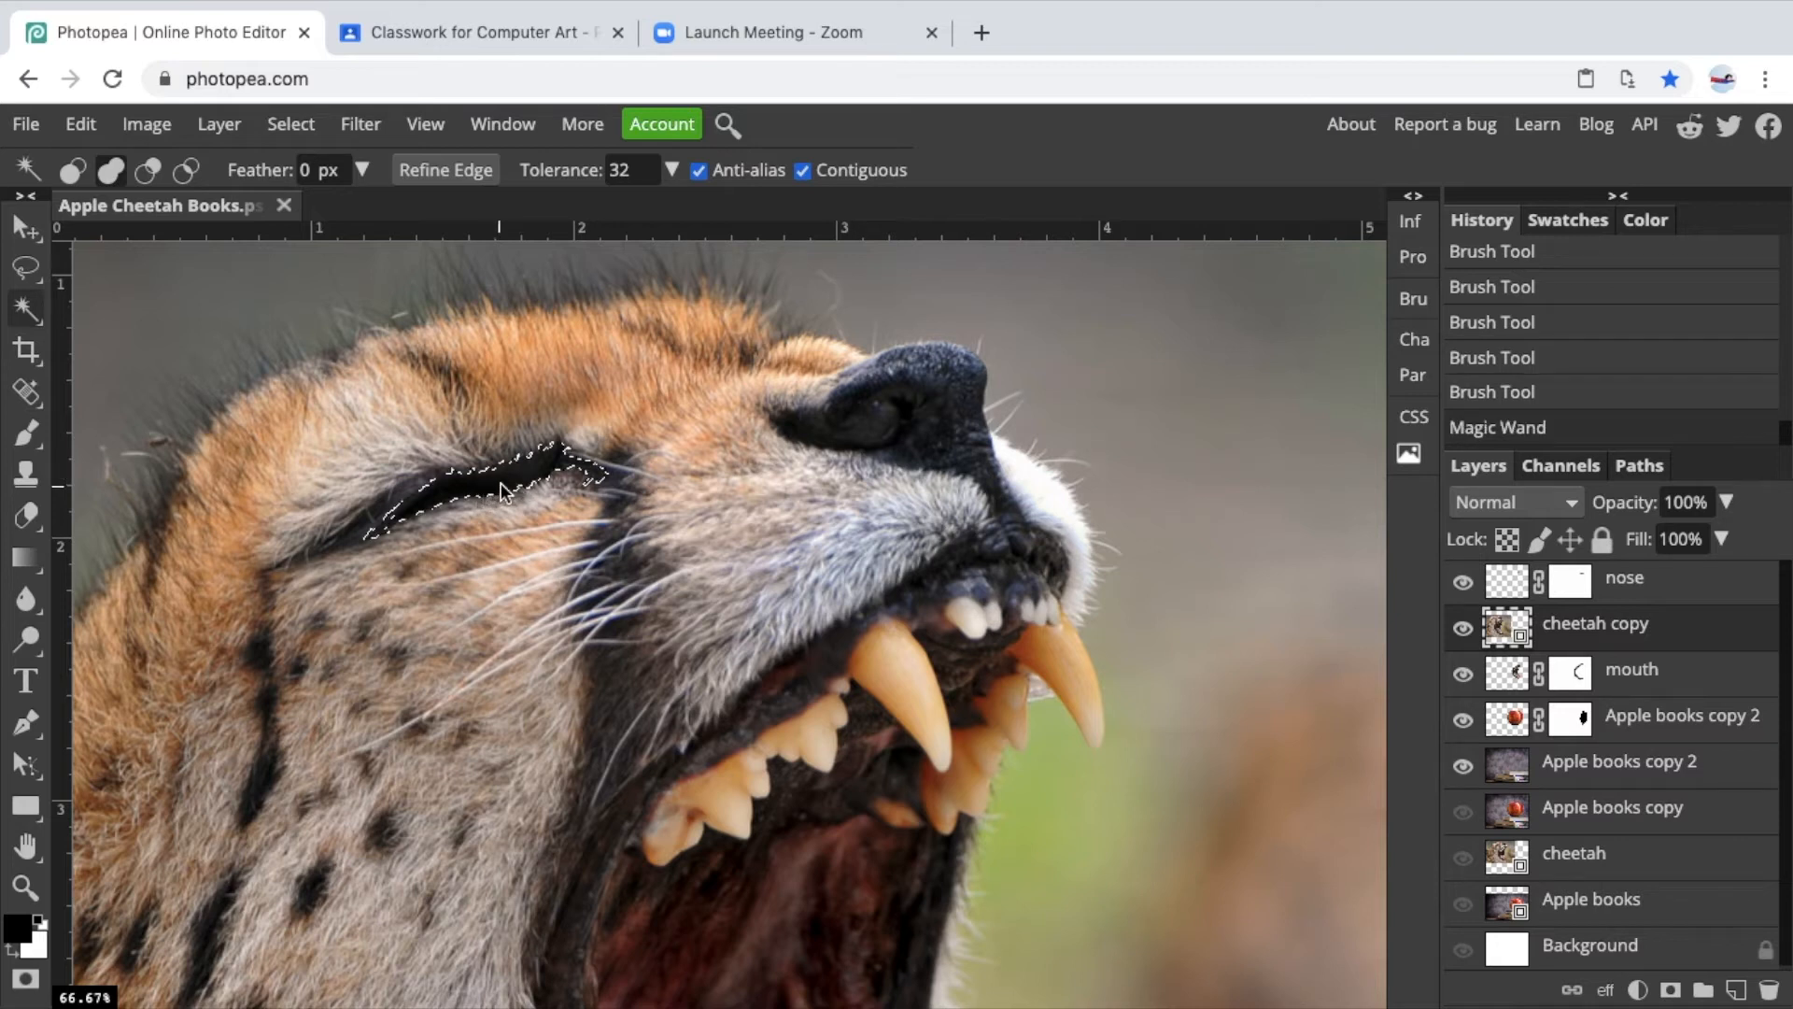
click(402, 521)
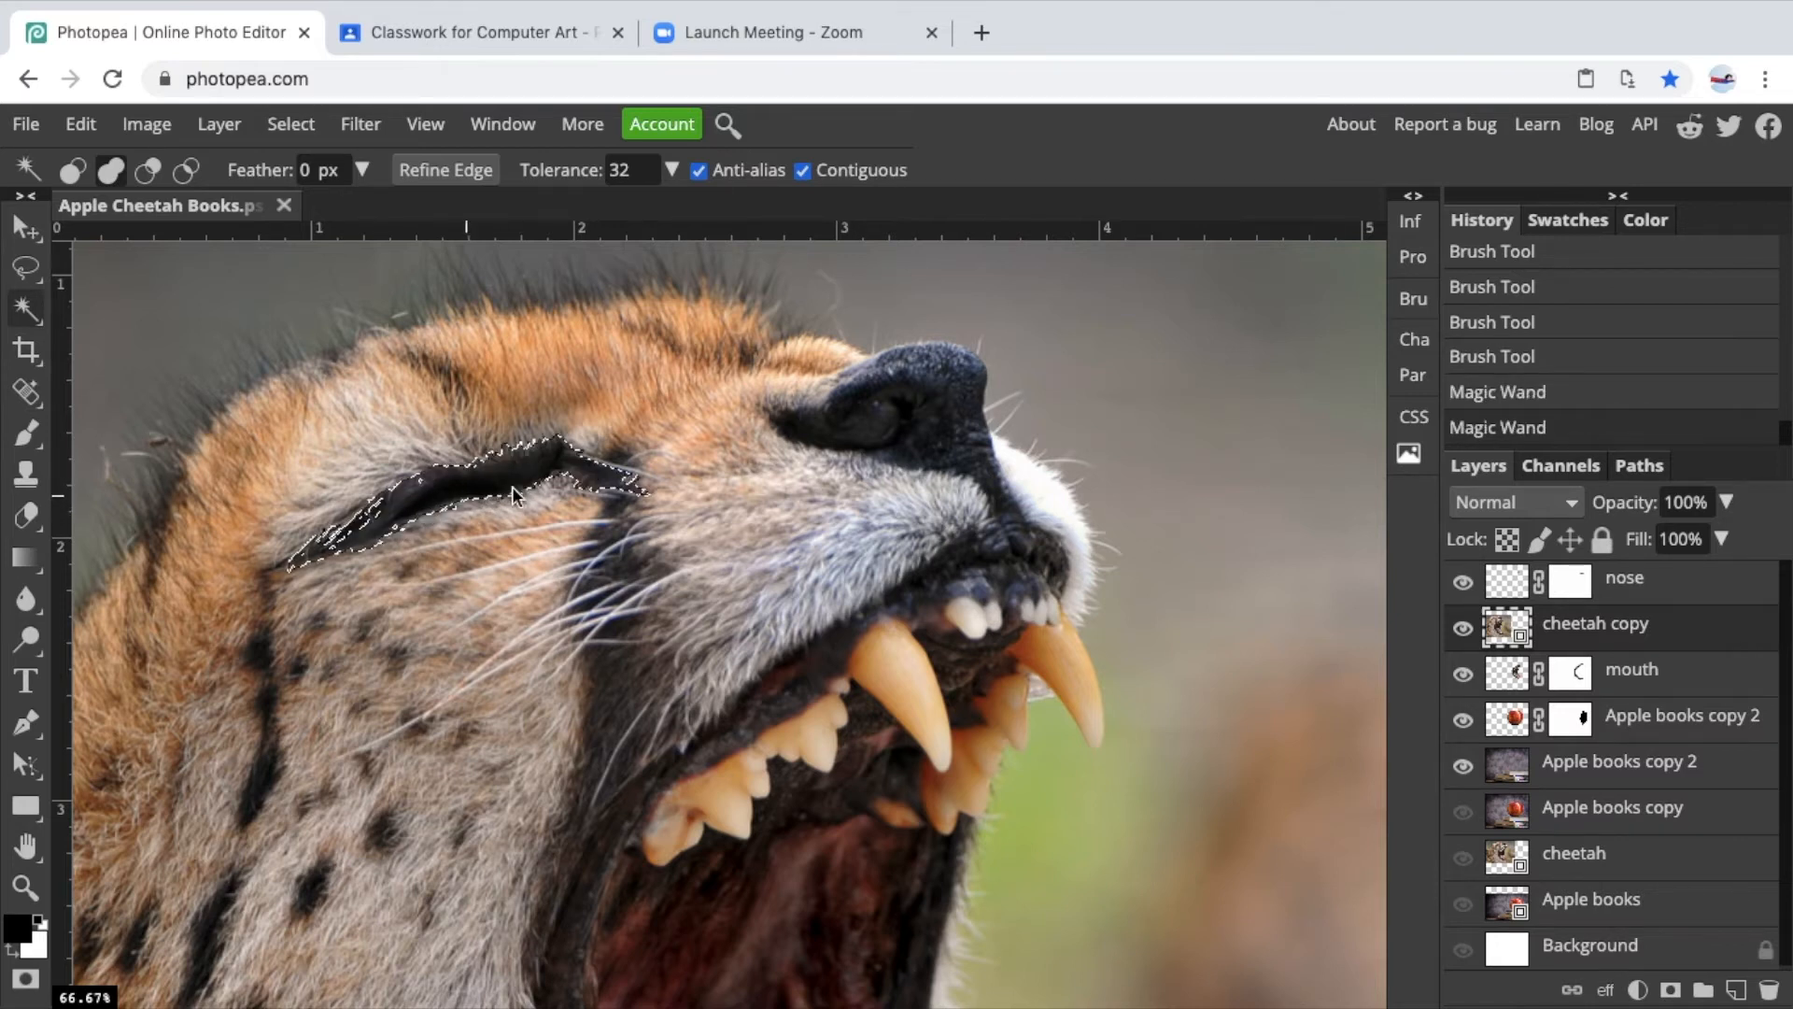
click(342, 538)
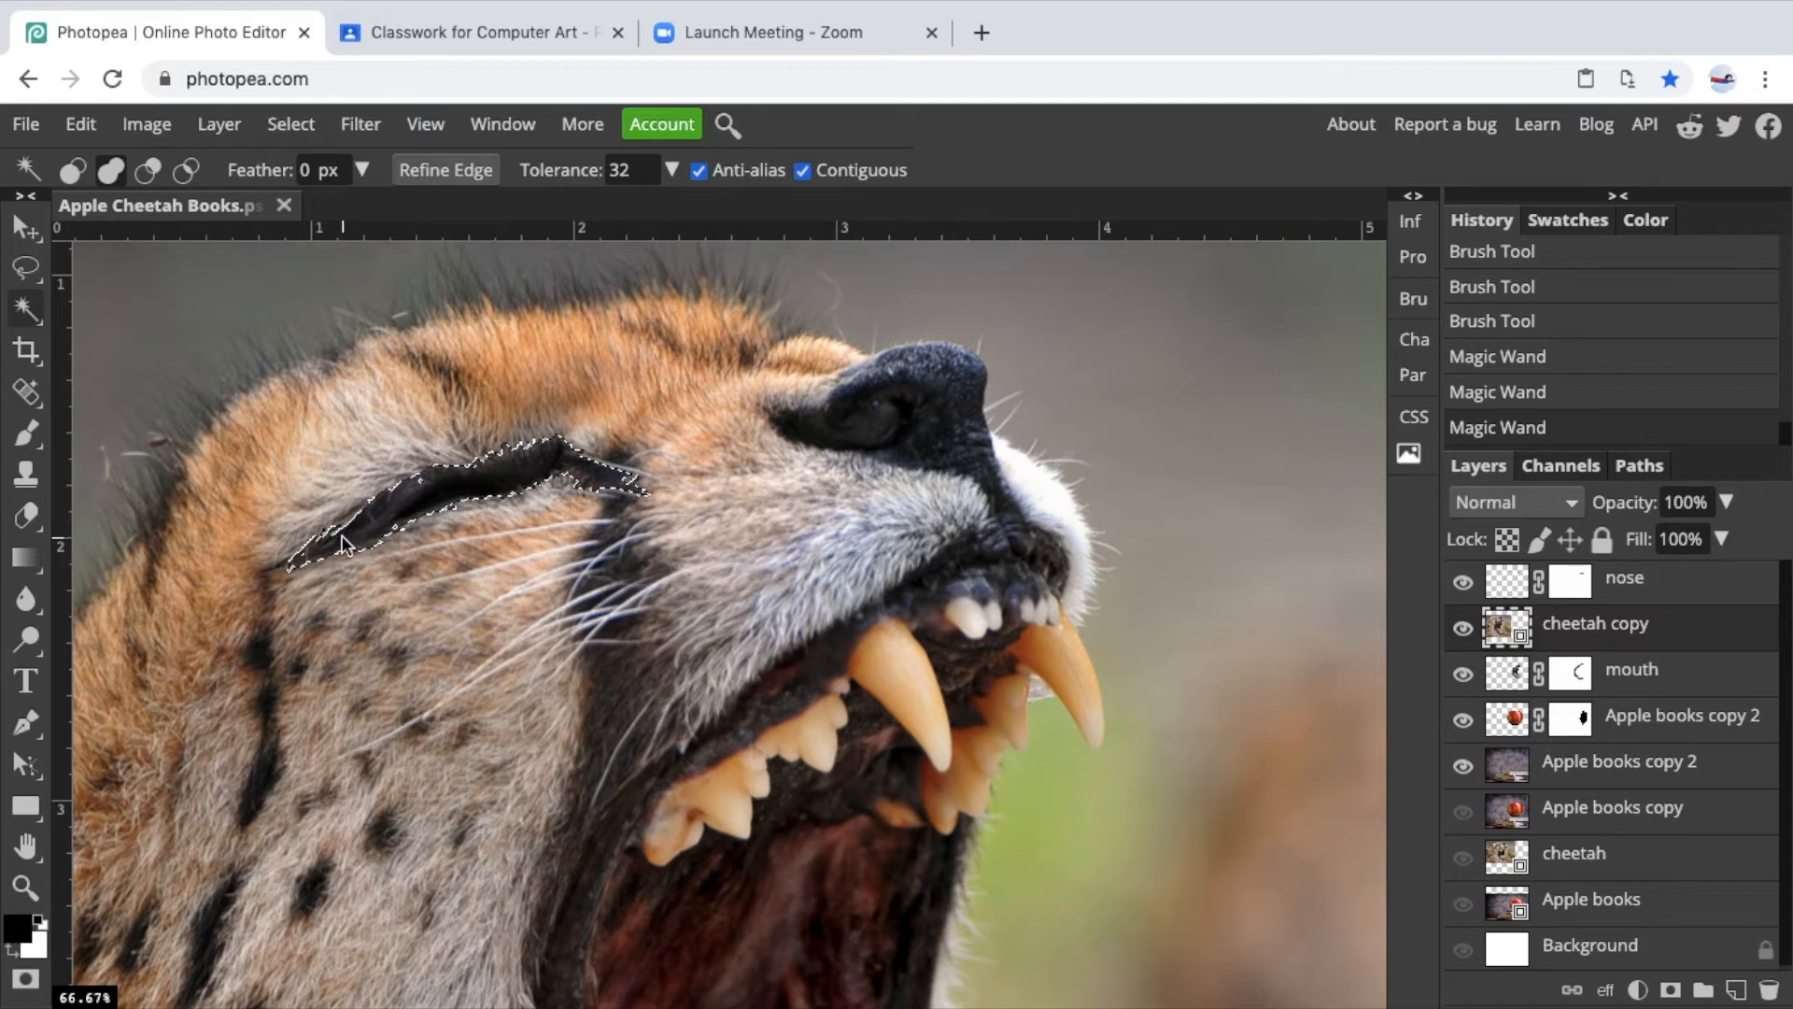
click(459, 489)
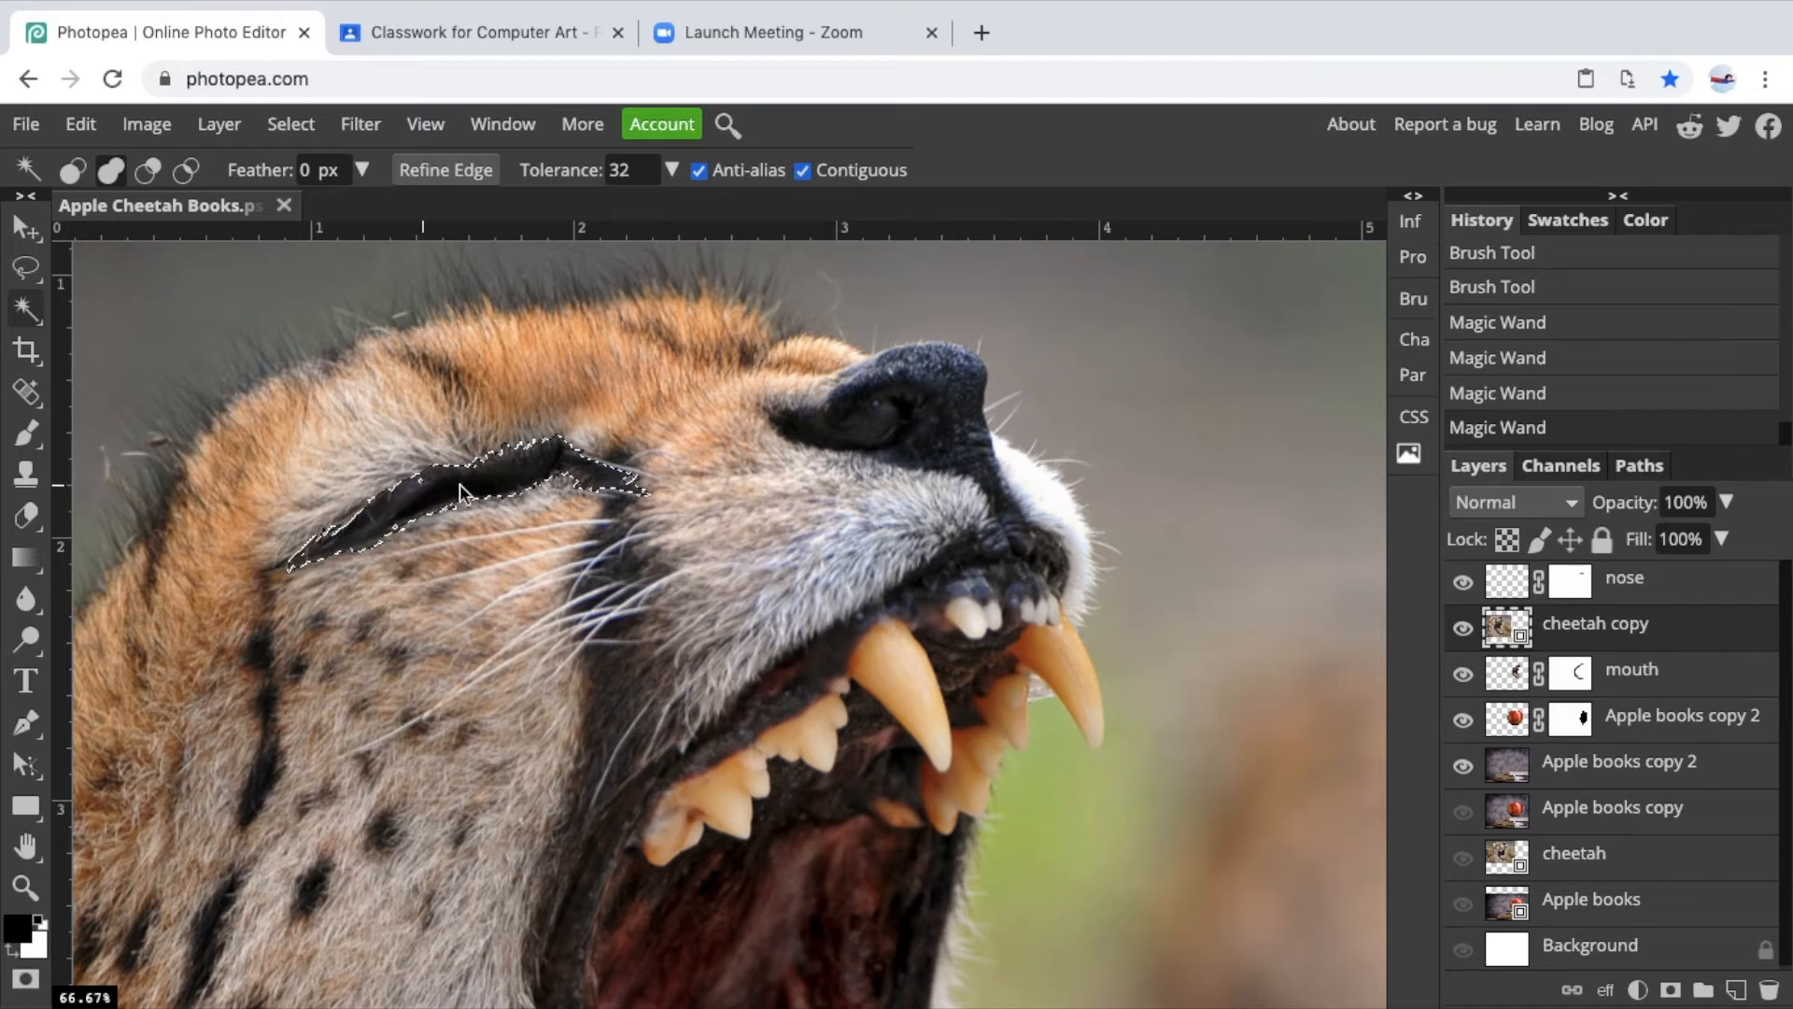
click(543, 457)
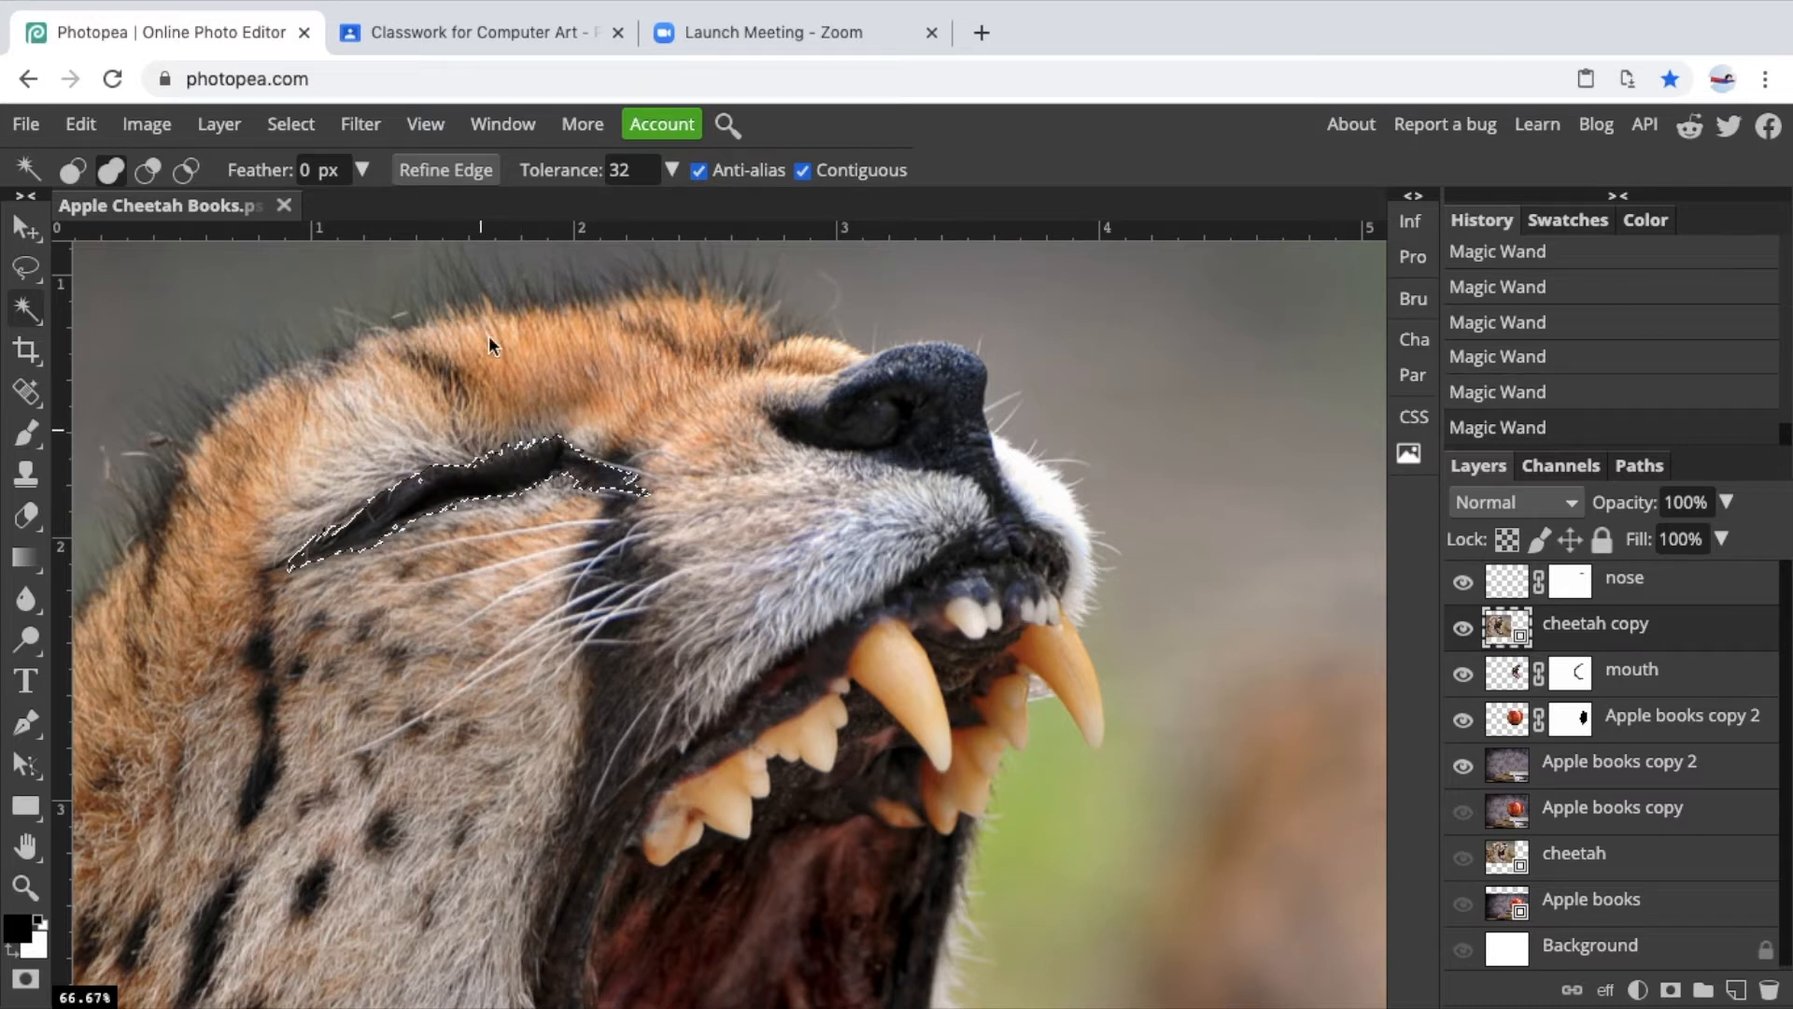
Set the Magic Wand feather to 8 px.
click(361, 170)
click(244, 213)
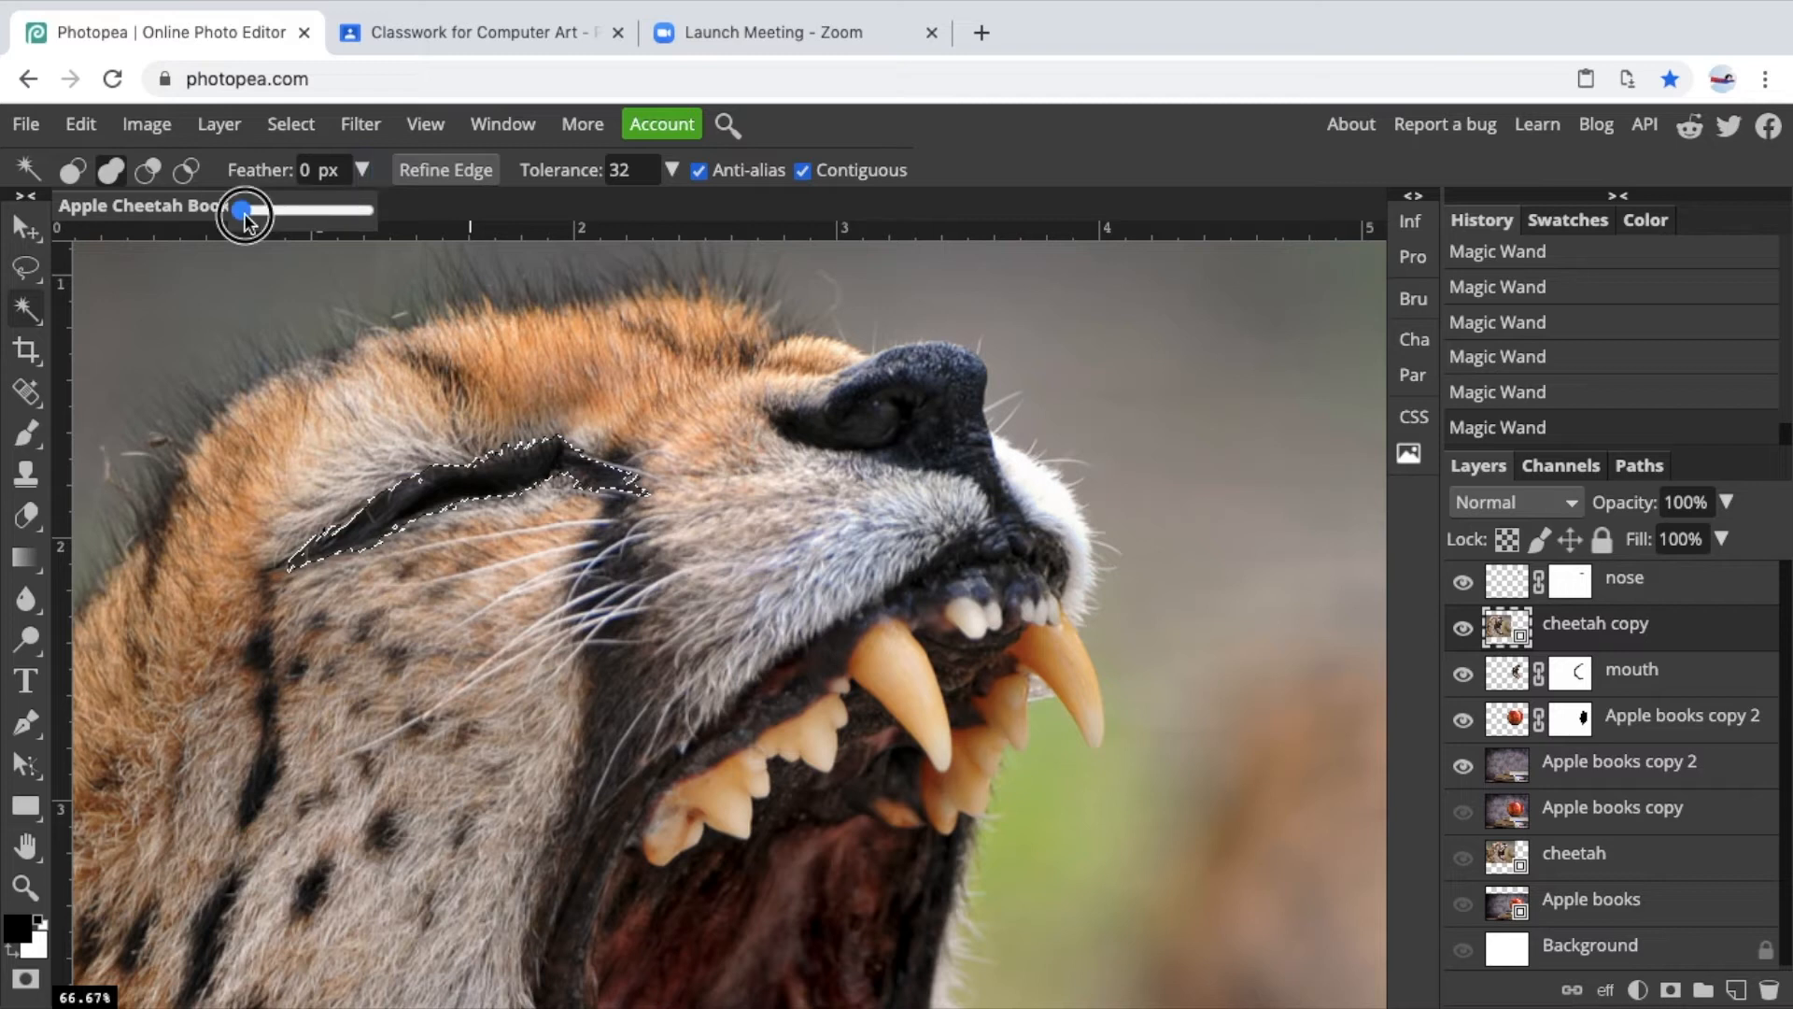
drag(244, 213, 250, 221)
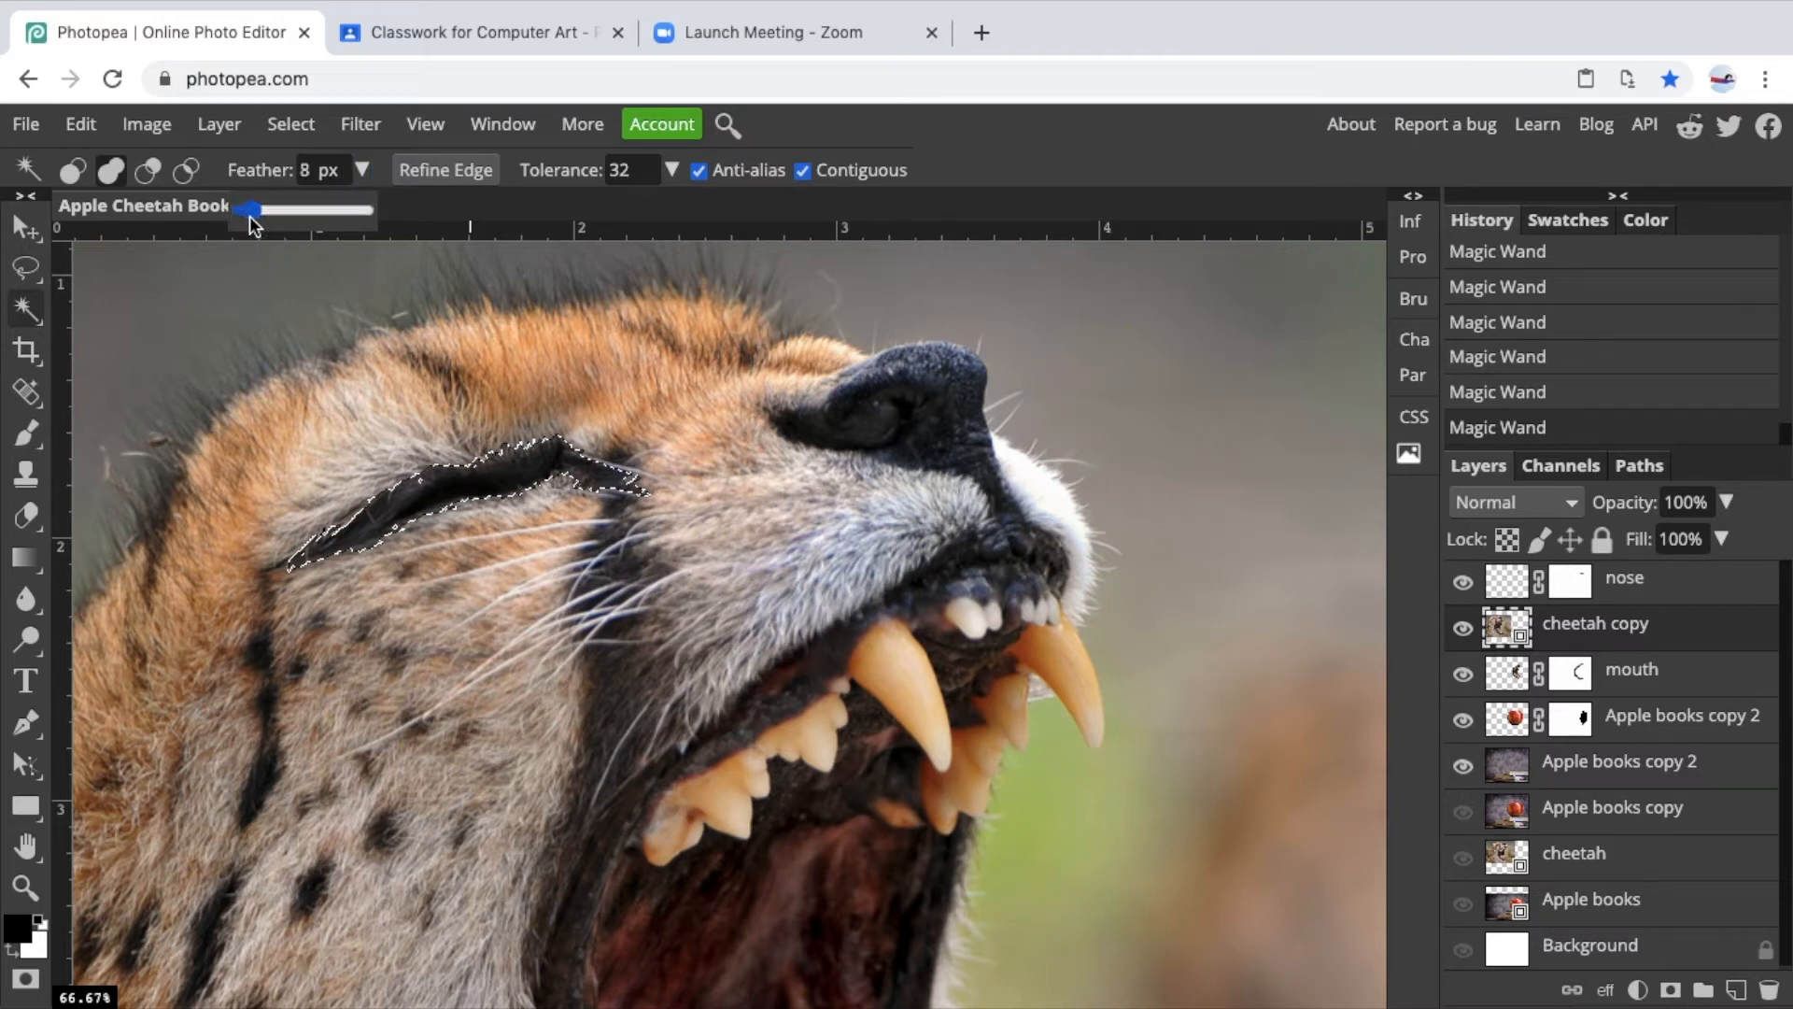
Try moving the eye selection with the Move tool, then undo the move.
click(25, 229)
click(512, 481)
drag(512, 481, 517, 529)
key(ctrl+z)
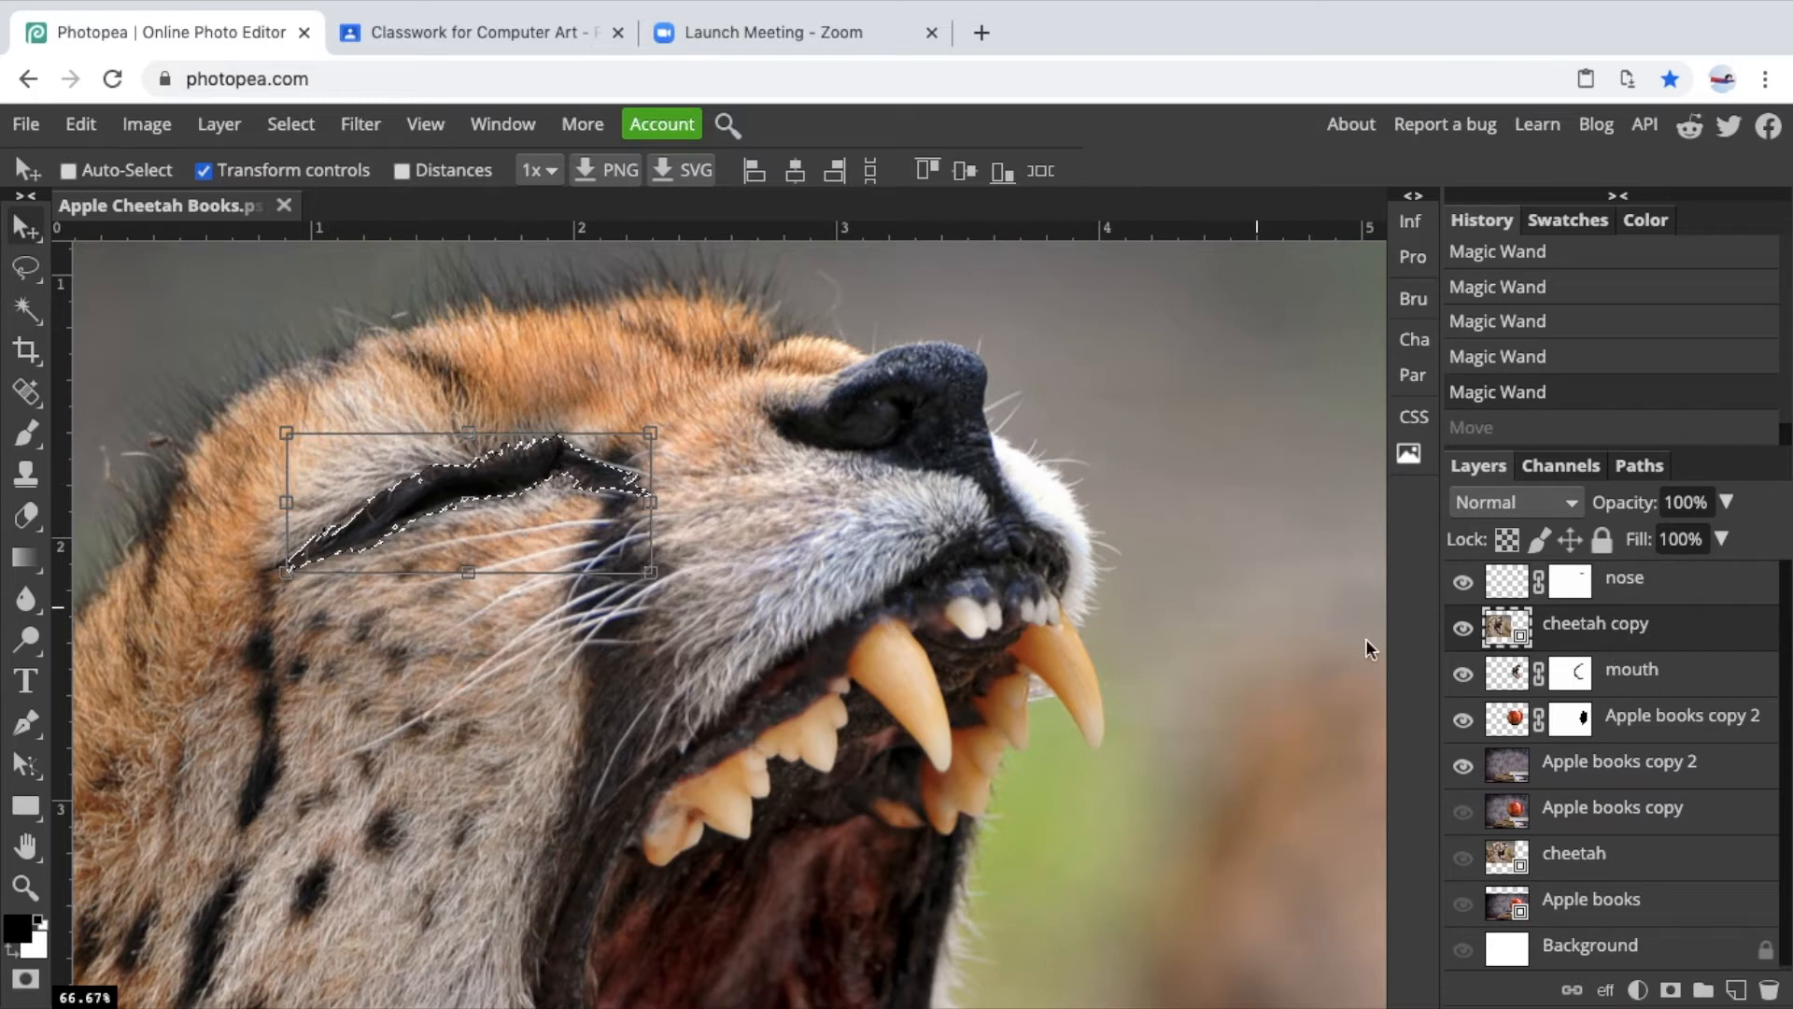
Copy the selected eye and paste it as a new layer, dragging it away from the cheetah.
click(84, 125)
click(108, 386)
click(81, 125)
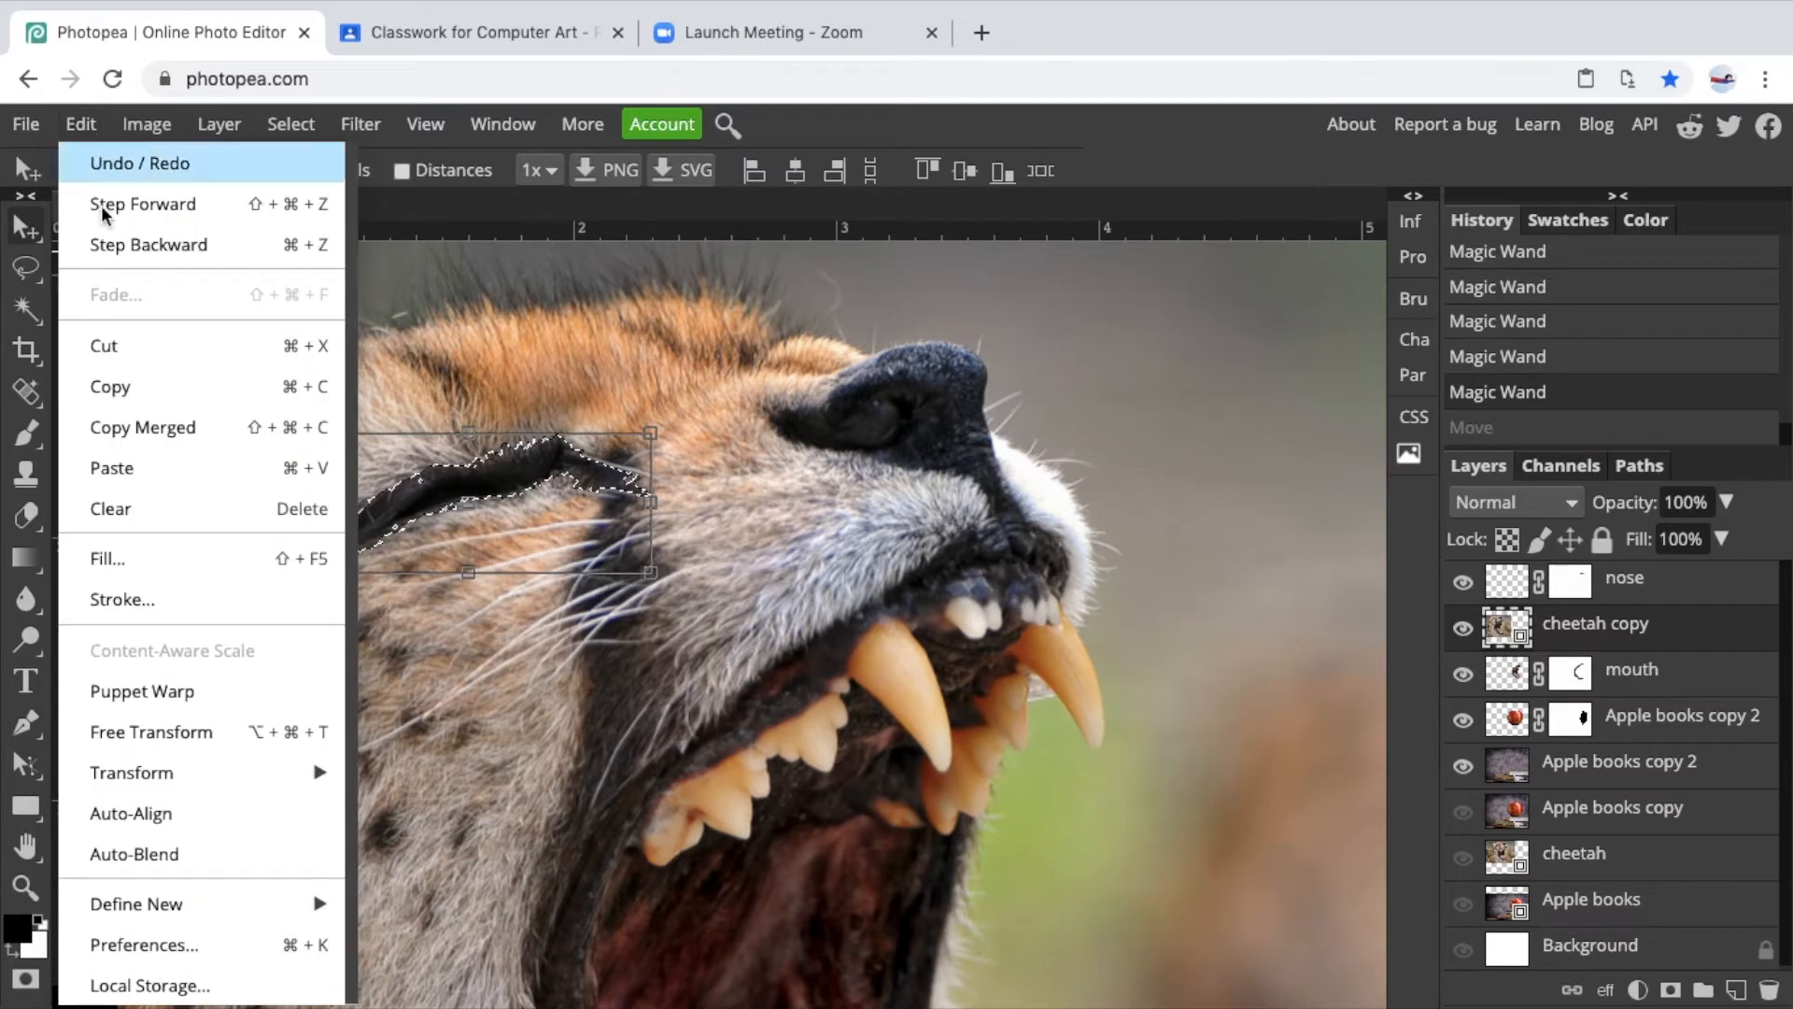
click(131, 468)
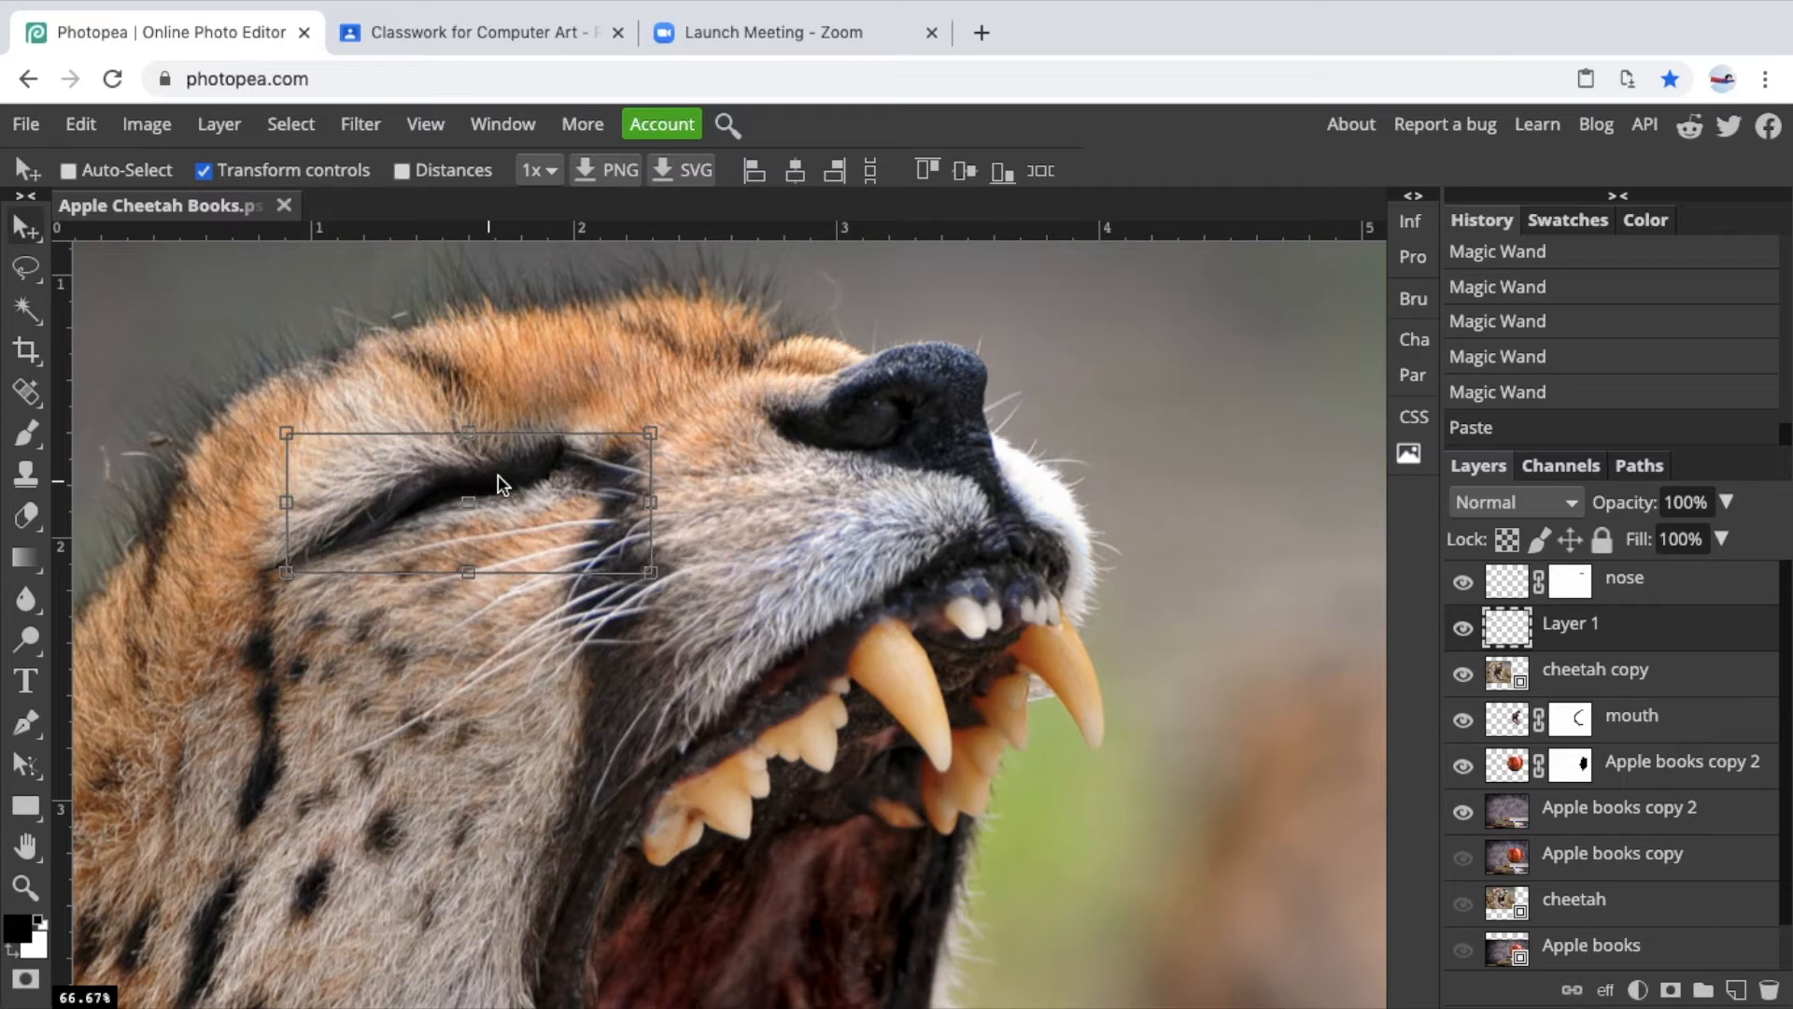
drag(474, 482, 1000, 440)
Hide the cheetah copy layer and move the pasted eye onto the apple above the cheetah mouth.
click(1464, 674)
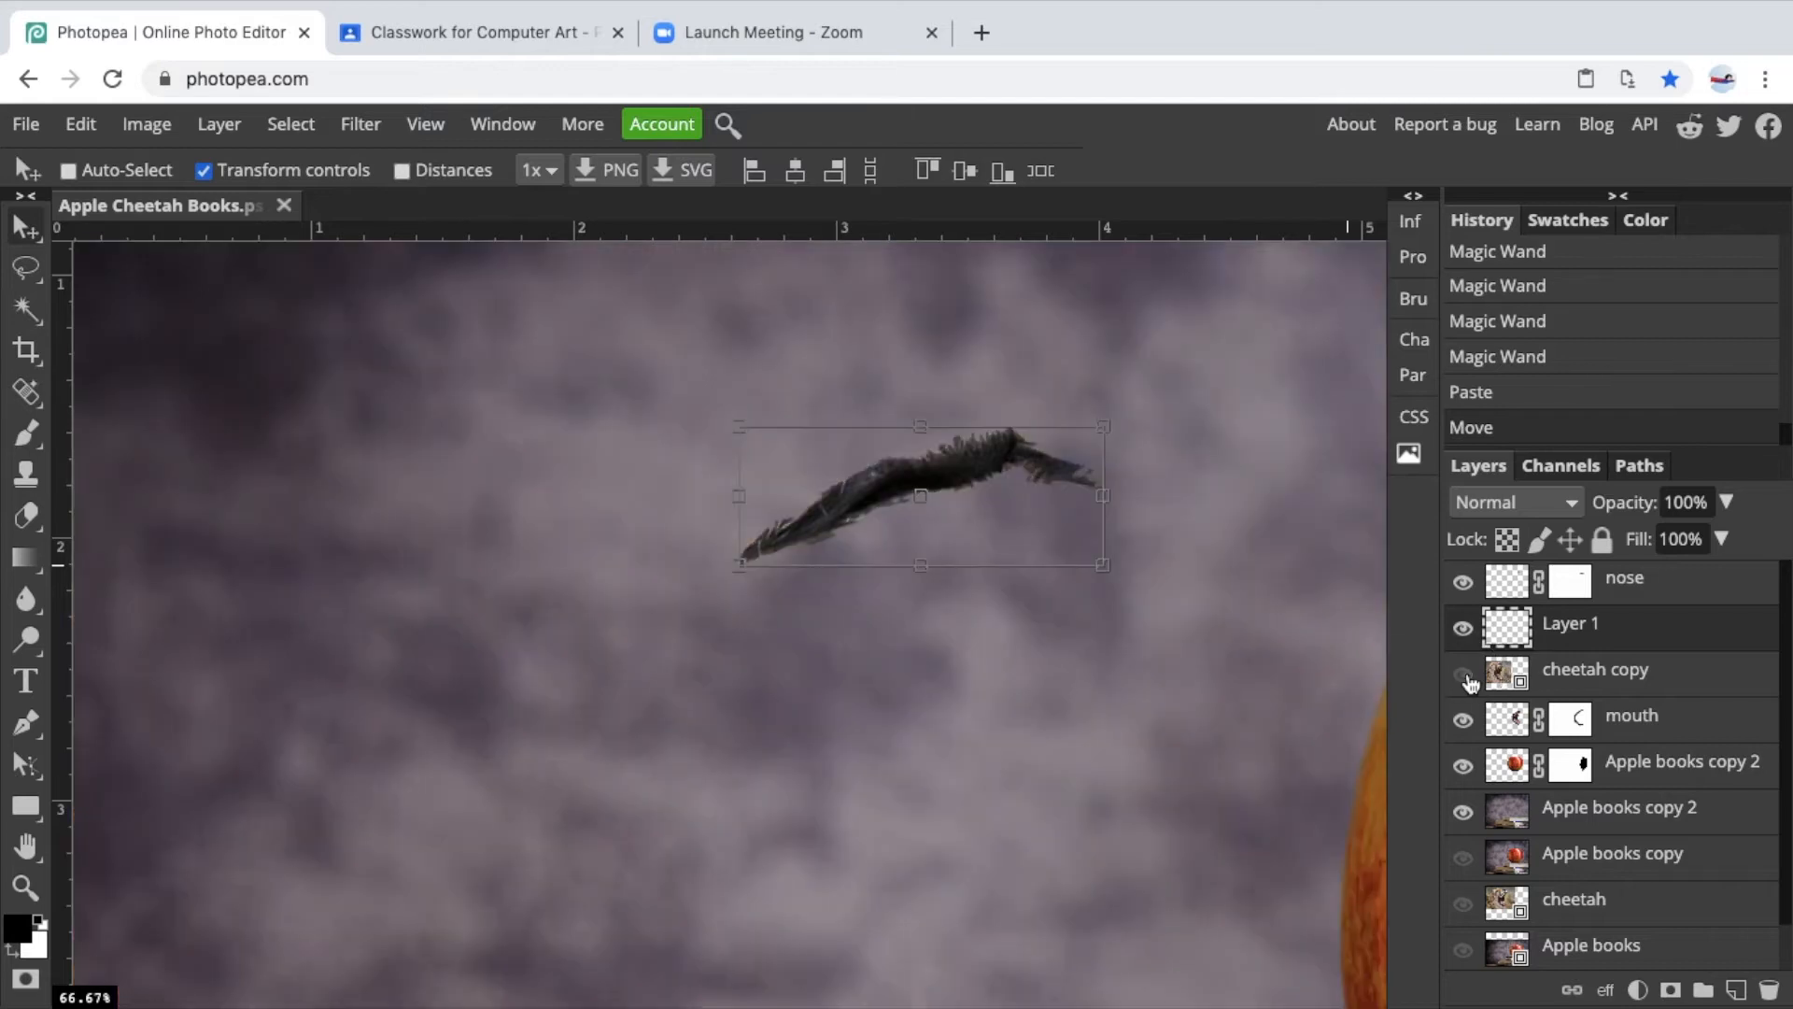
scroll(1255, 665, right, 5)
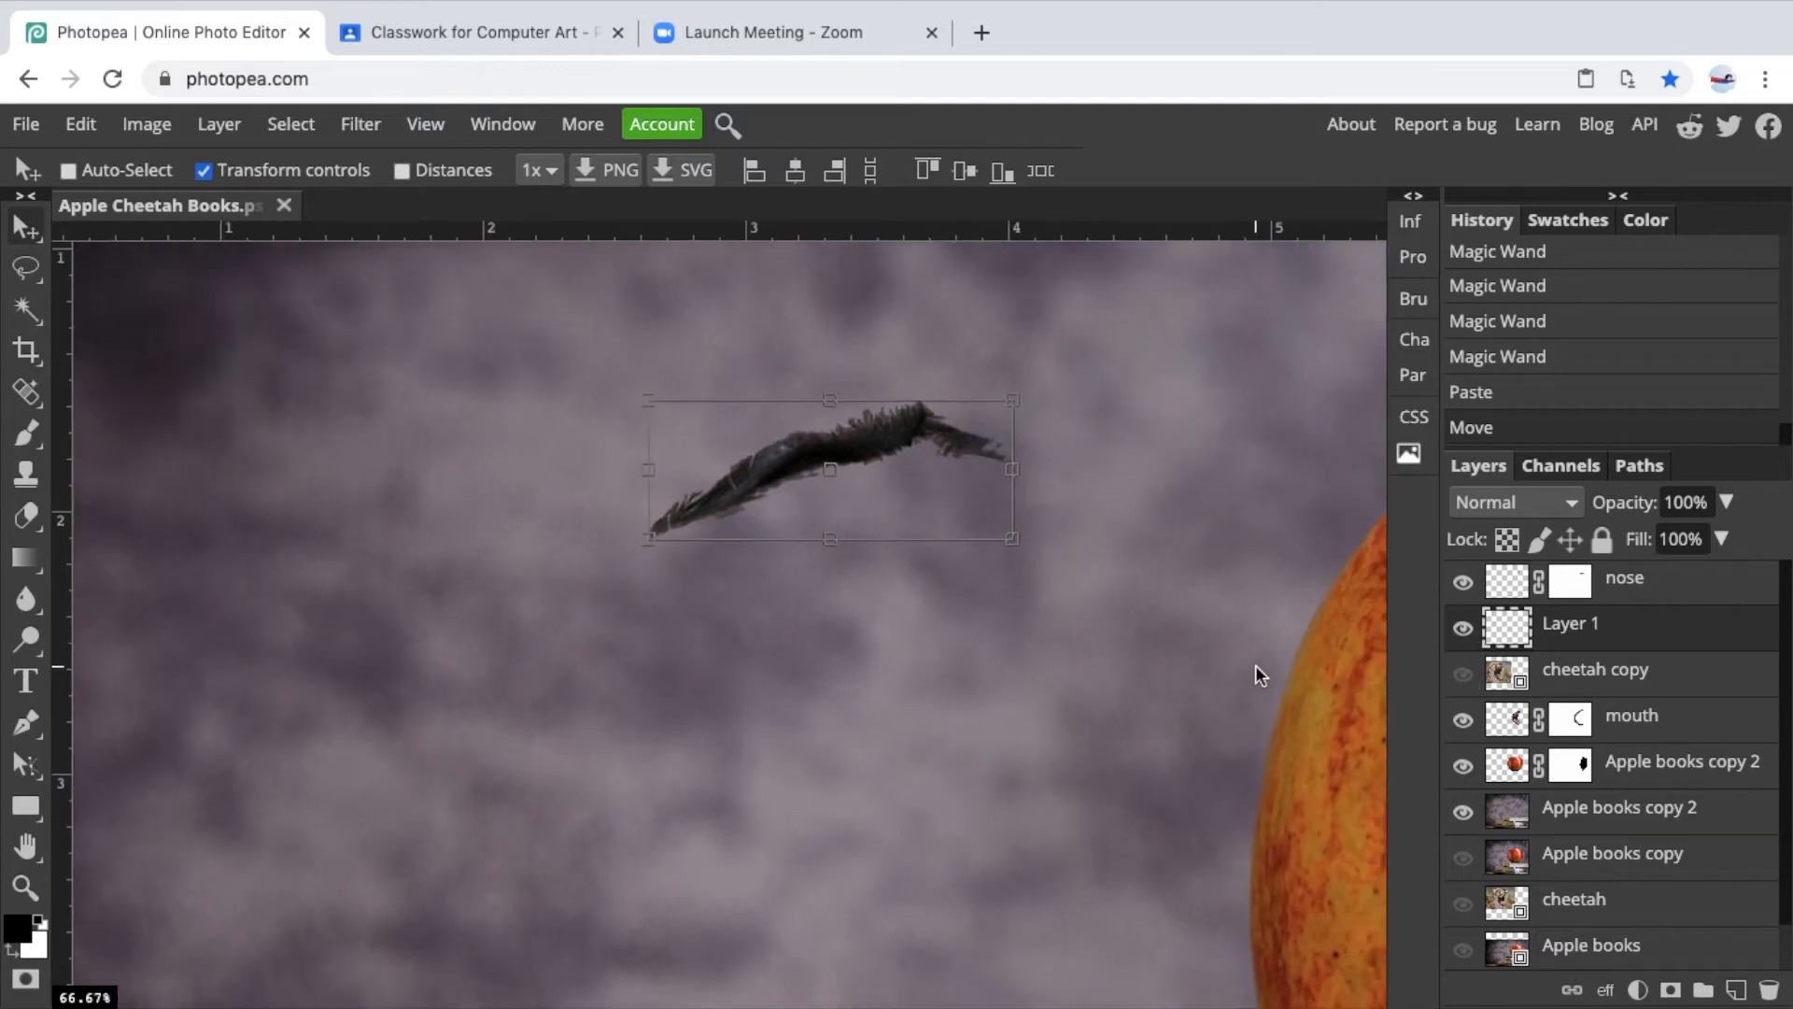
key(super+minus)
key(super+minus)
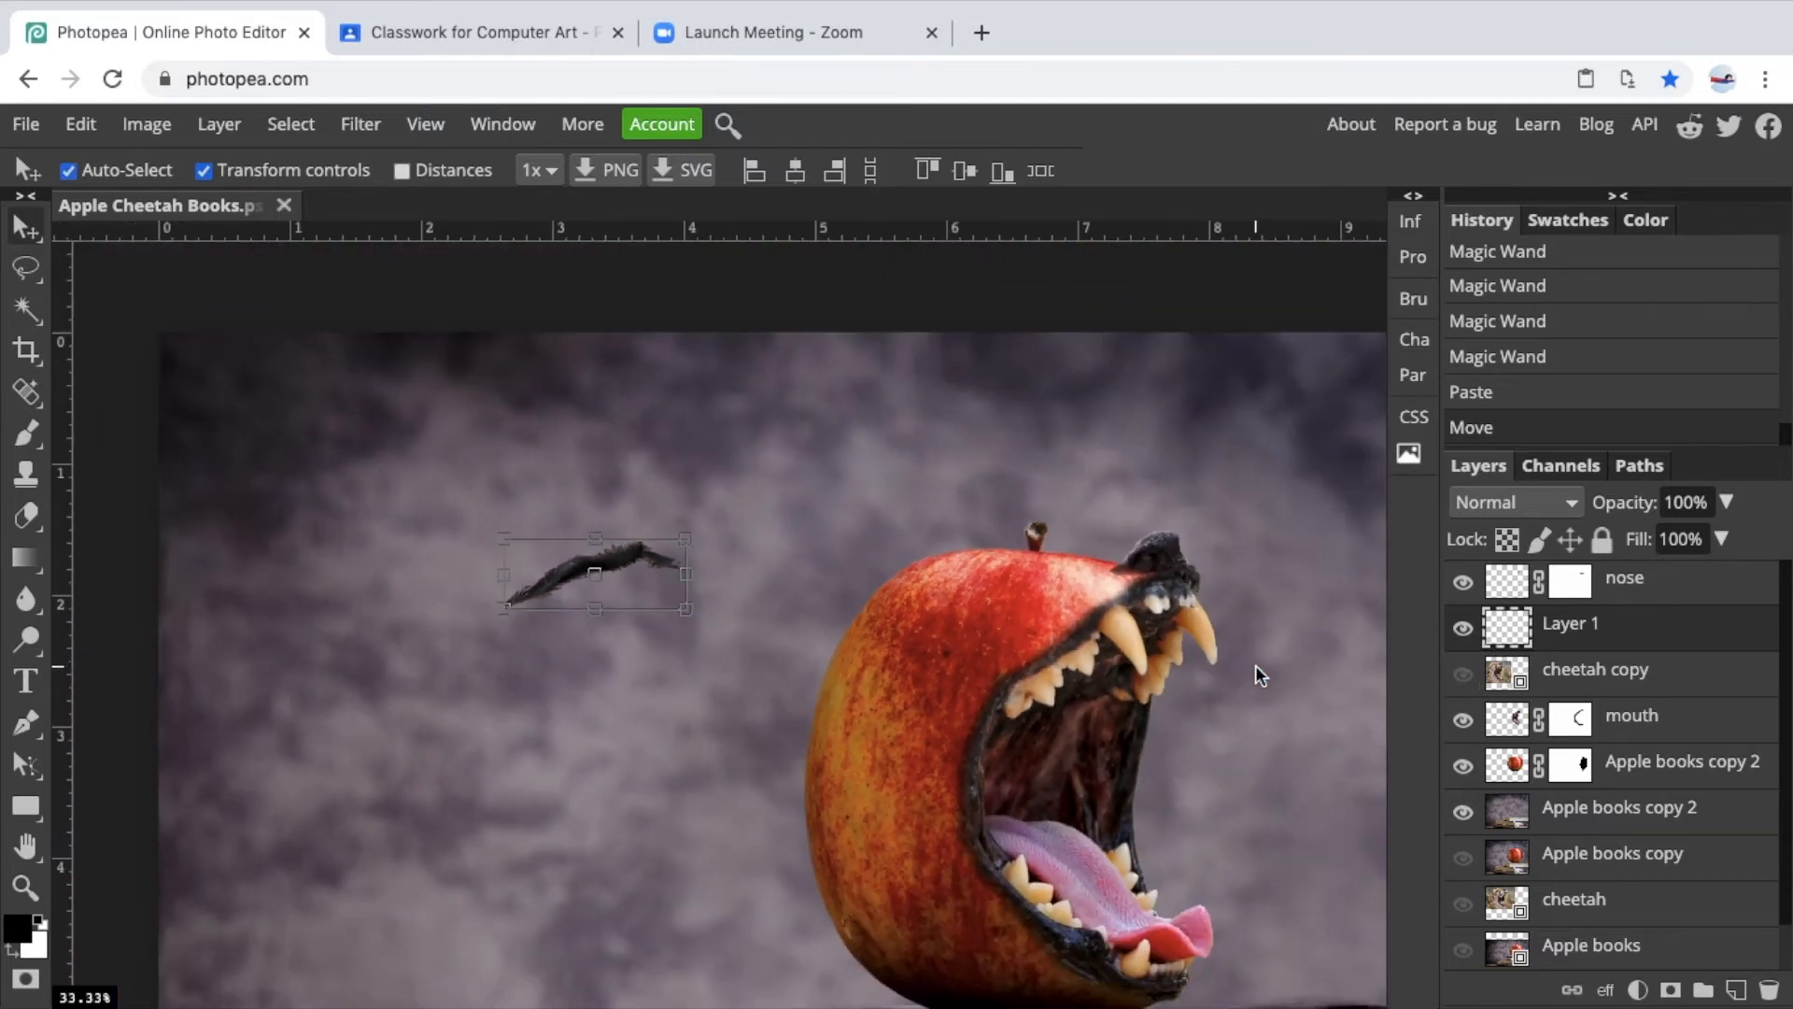
drag(635, 548, 1073, 573)
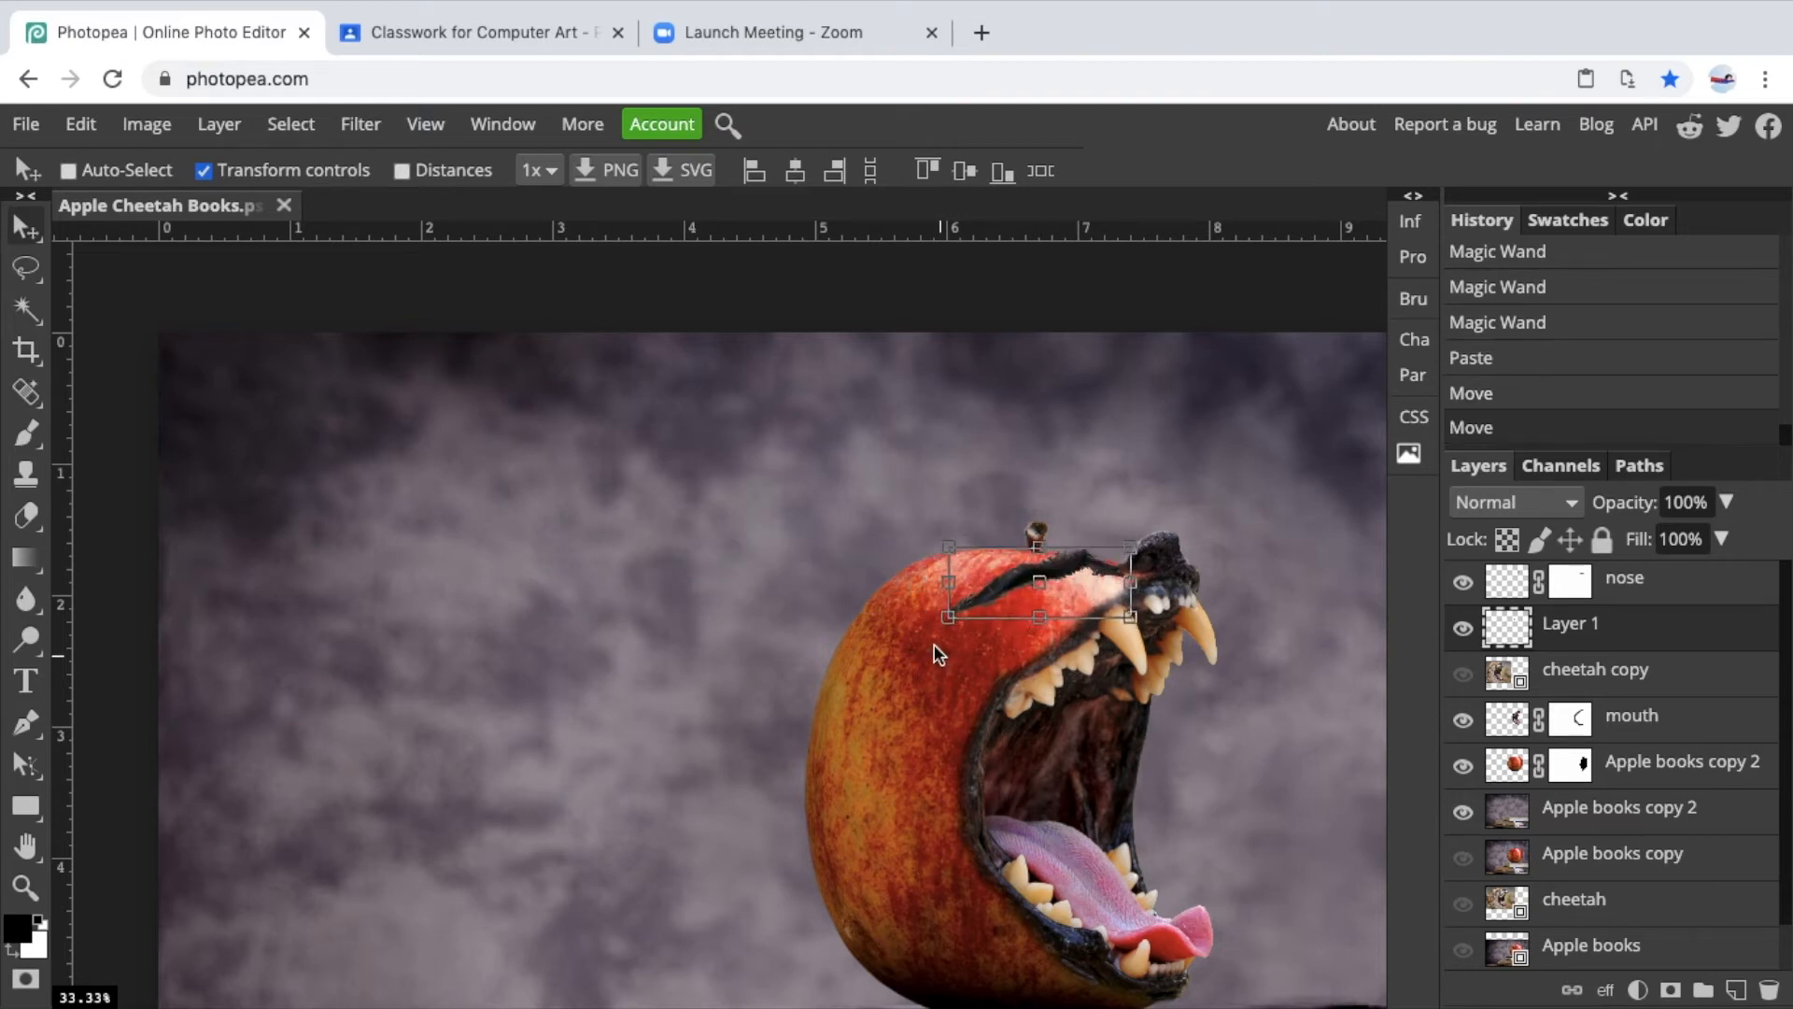
Free-transform the eye to about 82% width, 78% height and -12.4° rotation along the apple's top, then commit.
drag(940, 620, 945, 644)
drag(993, 585, 968, 628)
key(ctrl+plus)
scroll(976, 632, right, 10)
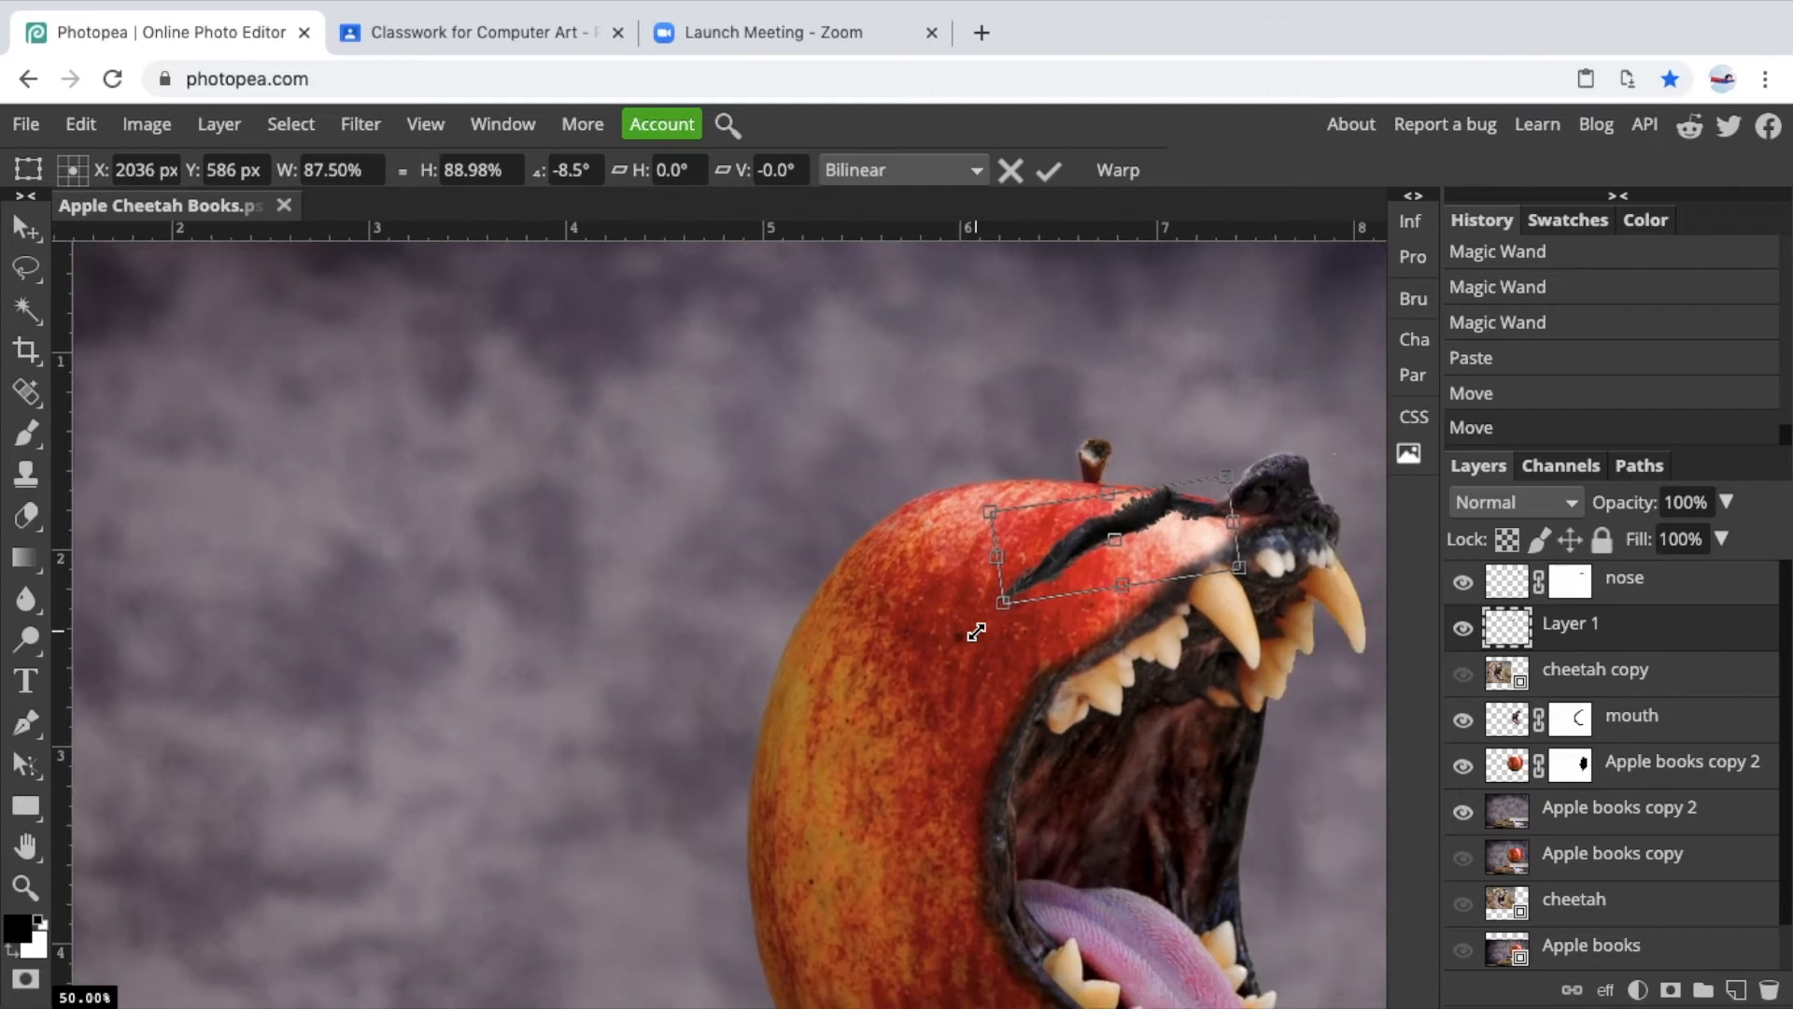
key(ctrl+plus)
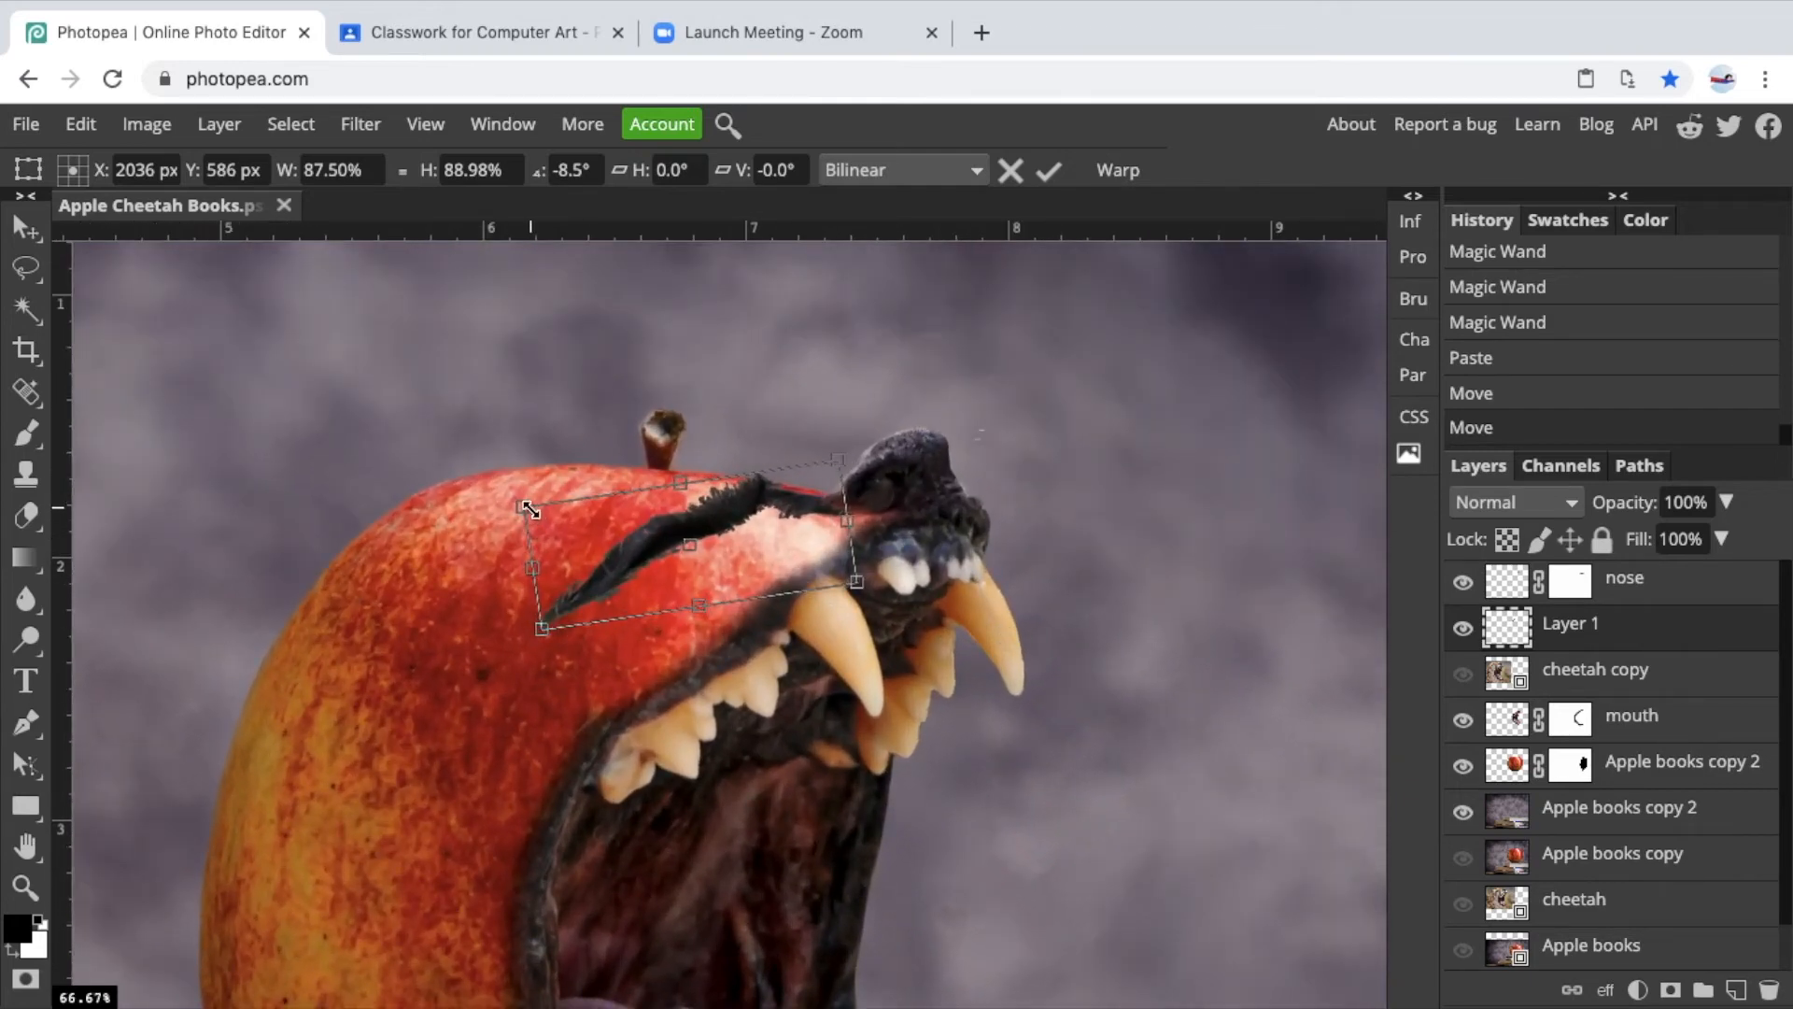
drag(524, 508, 548, 518)
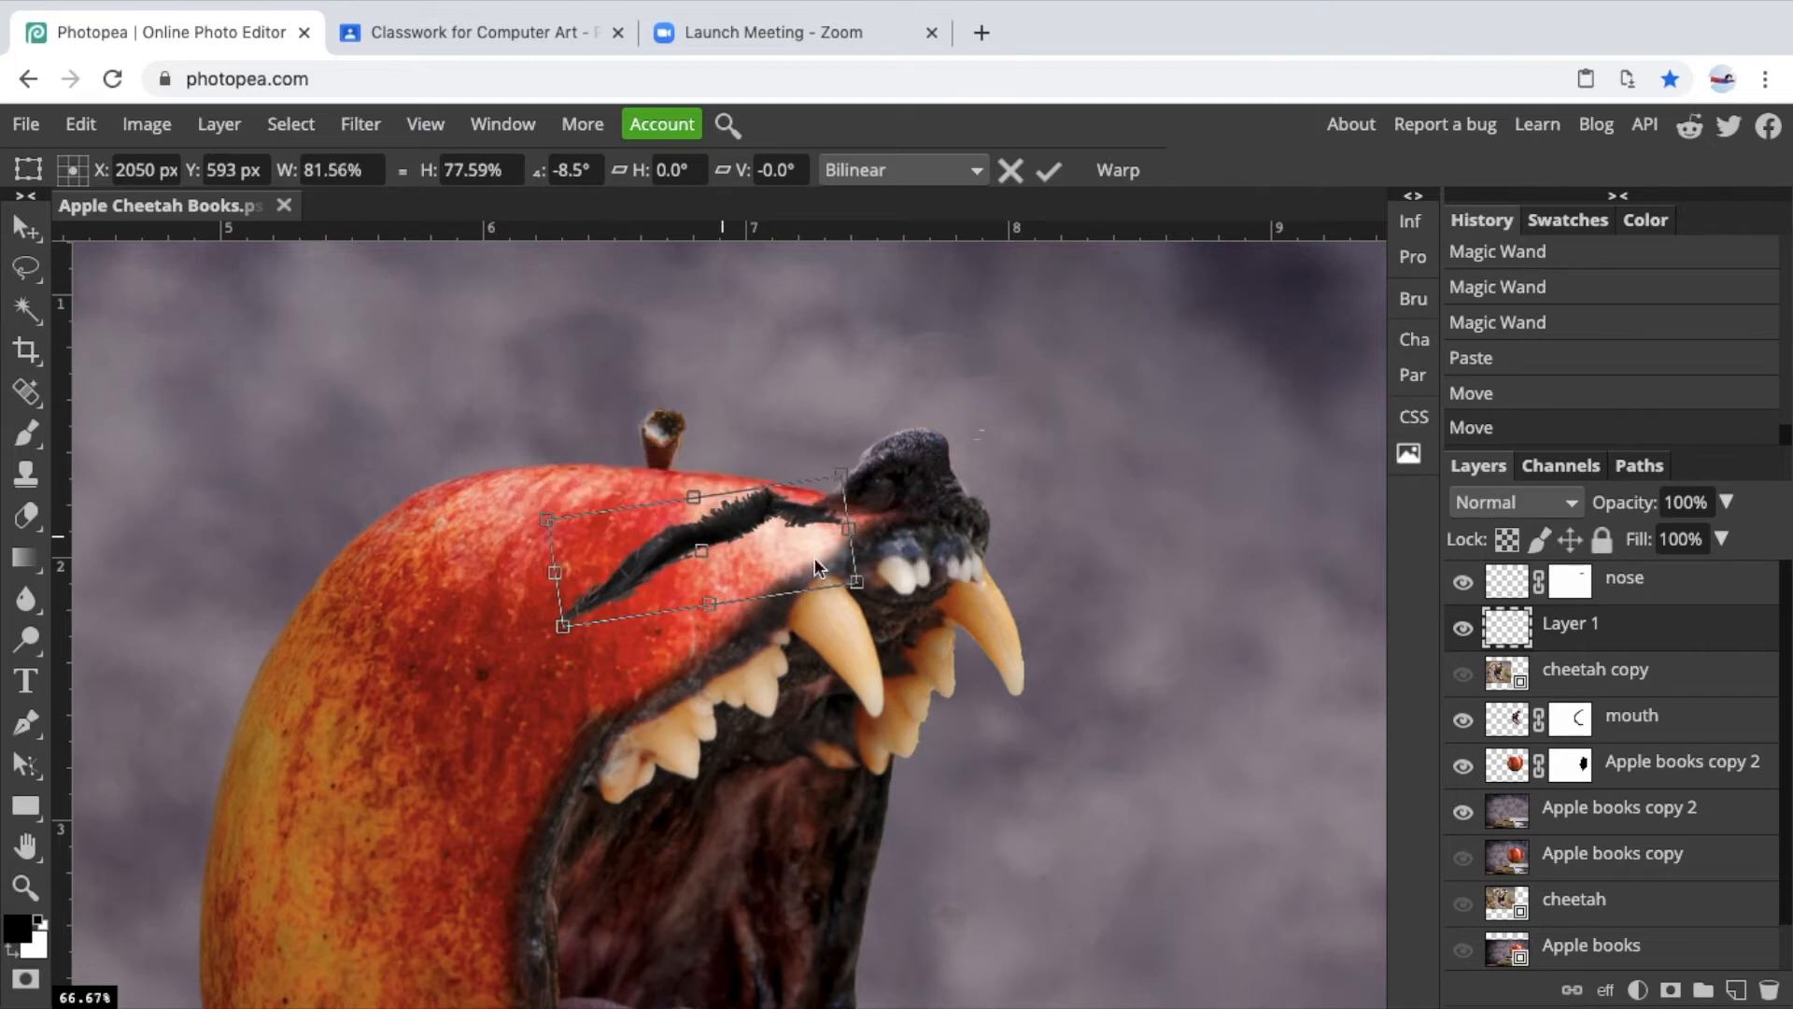
drag(860, 586, 879, 579)
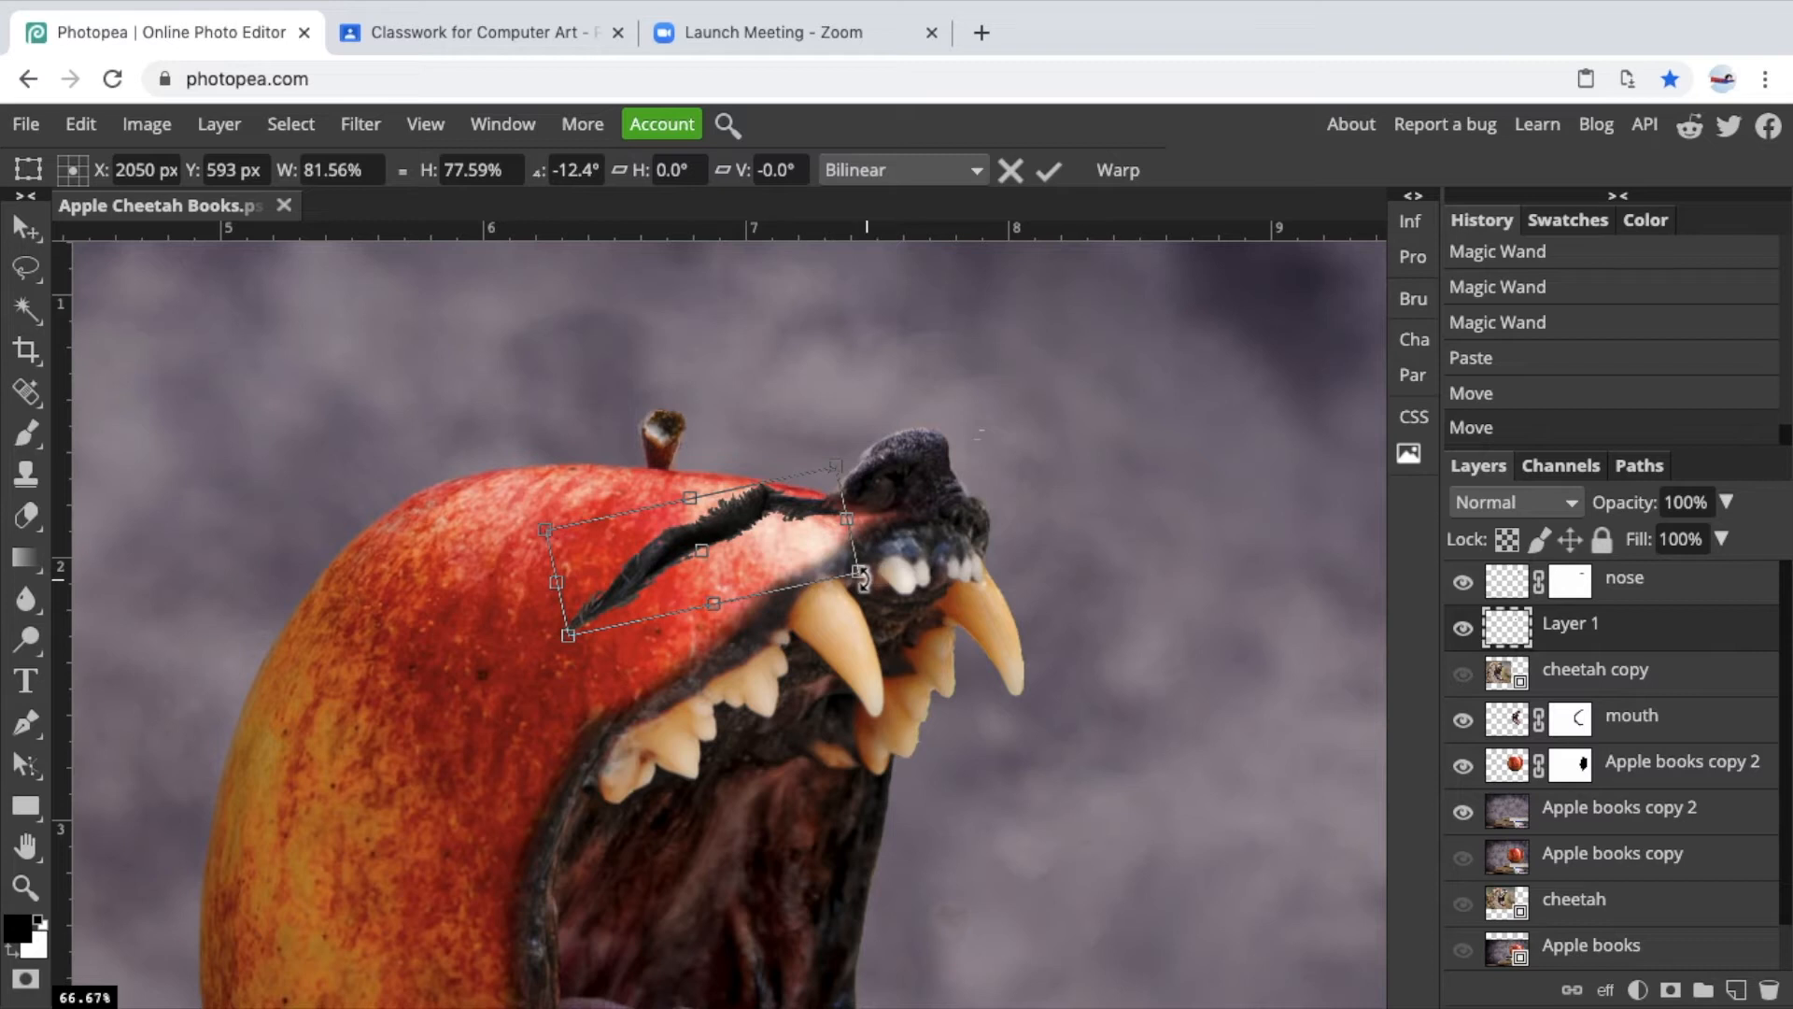
click(25, 265)
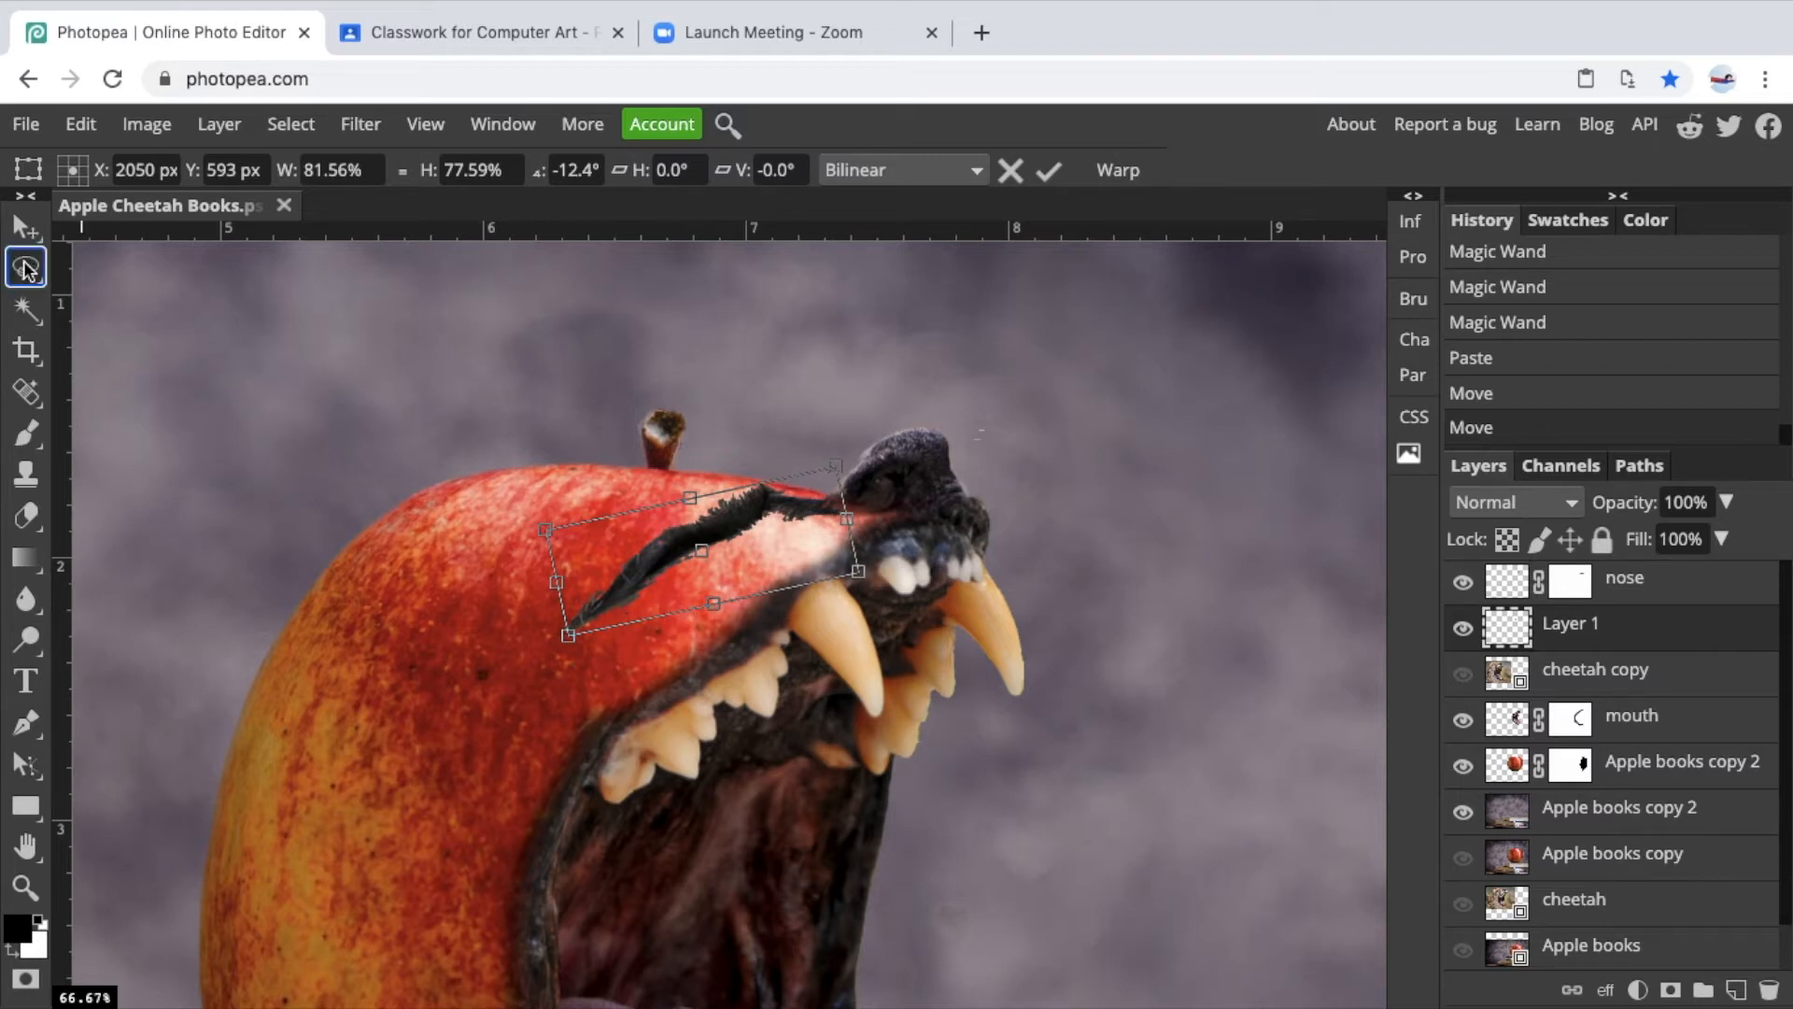
click(26, 236)
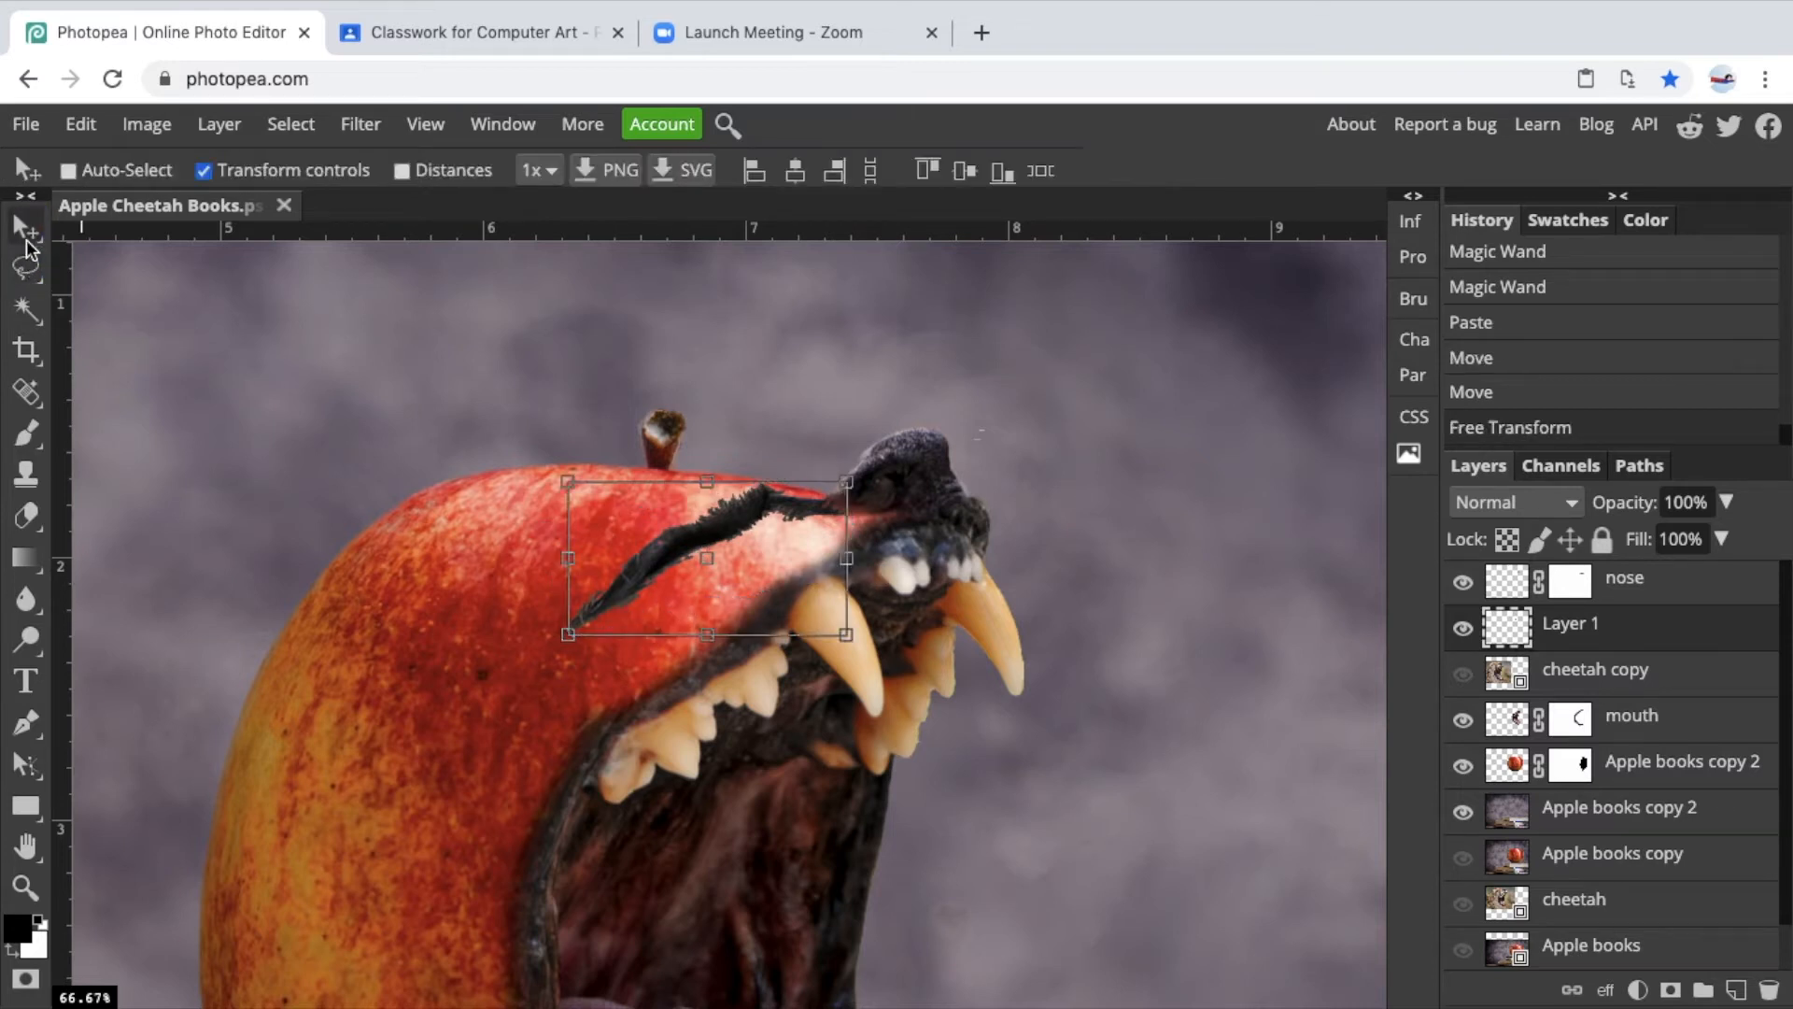
click(26, 268)
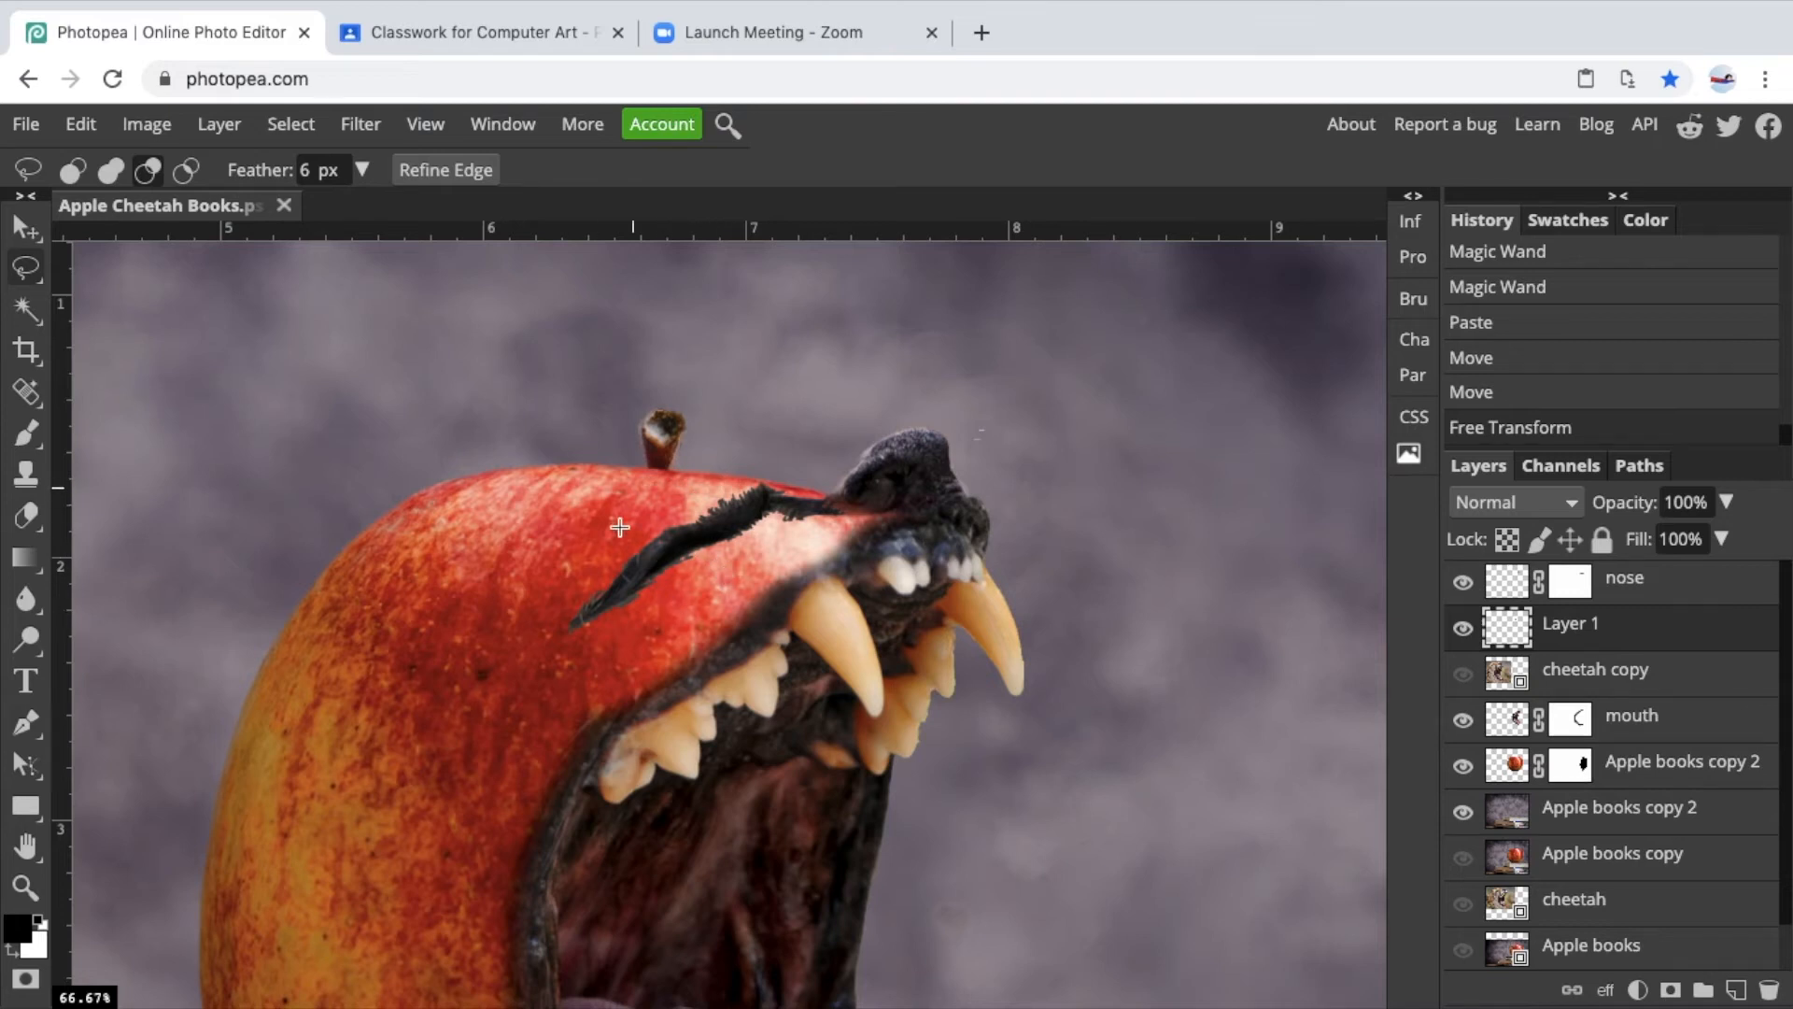
Darken the eye layer with Levels, setting the midtone input to 0.62.
key(ctrl+plus)
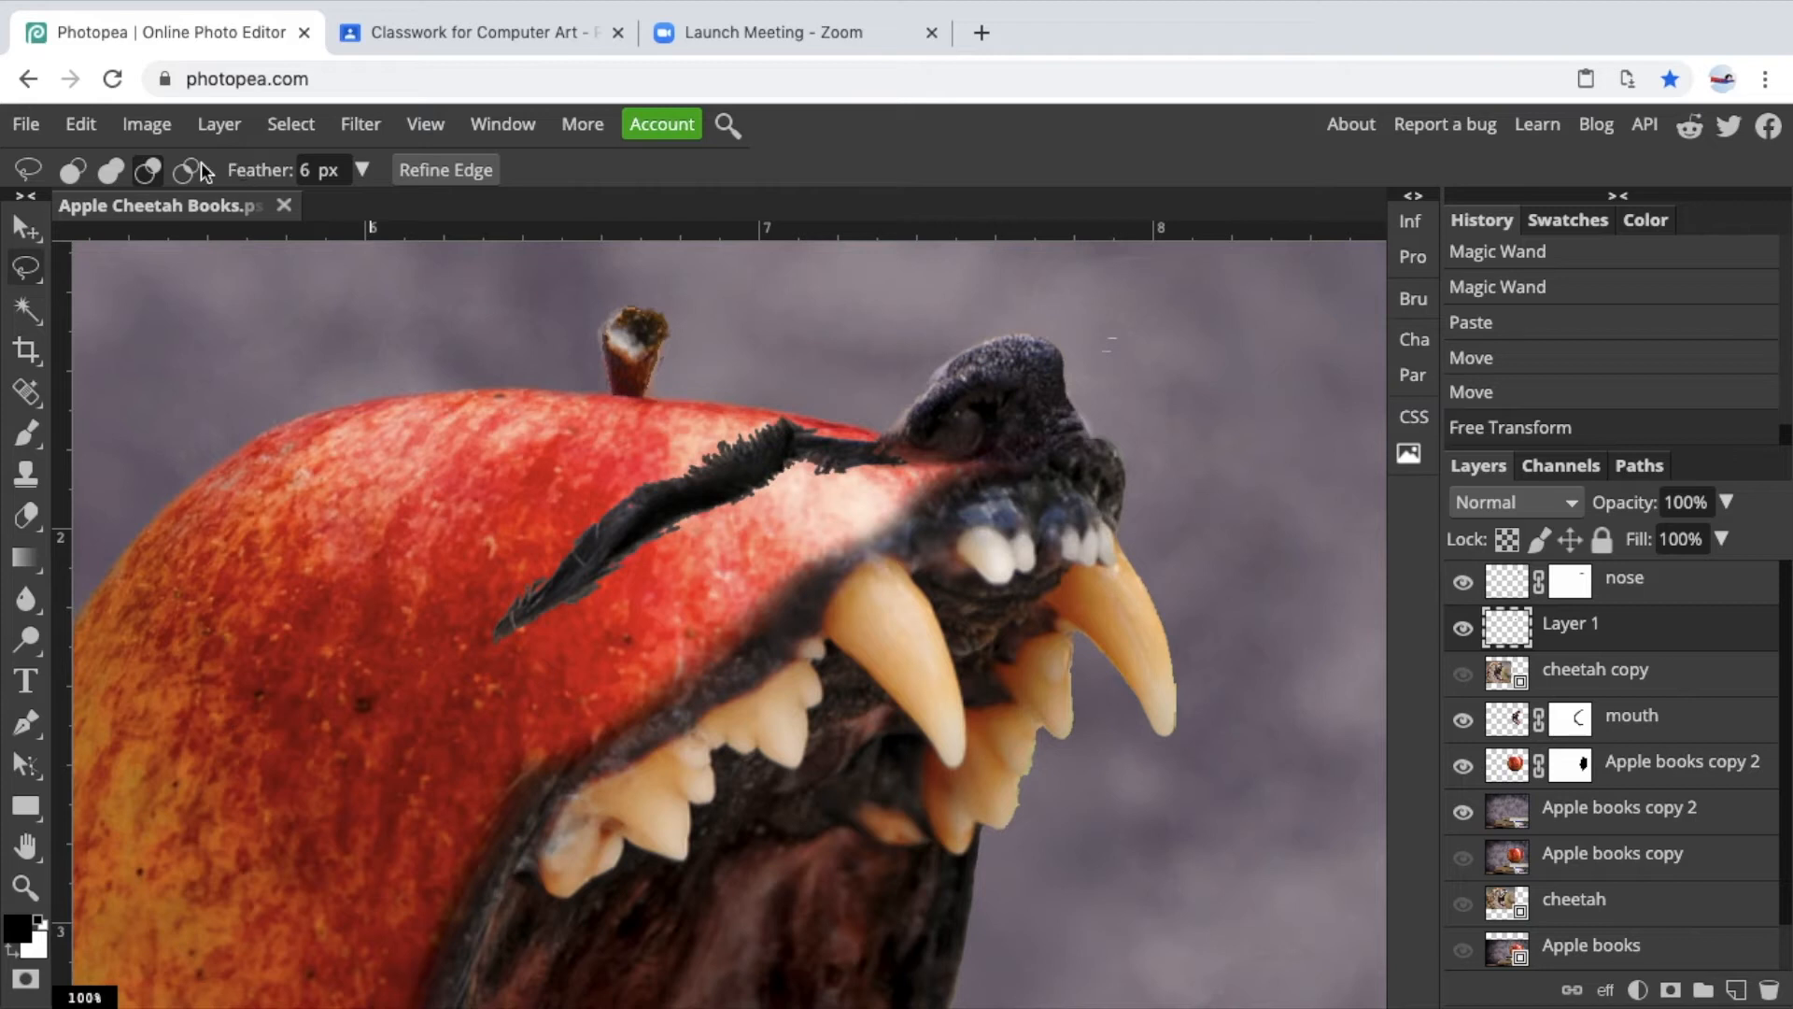
click(138, 129)
mouse_move(208, 177)
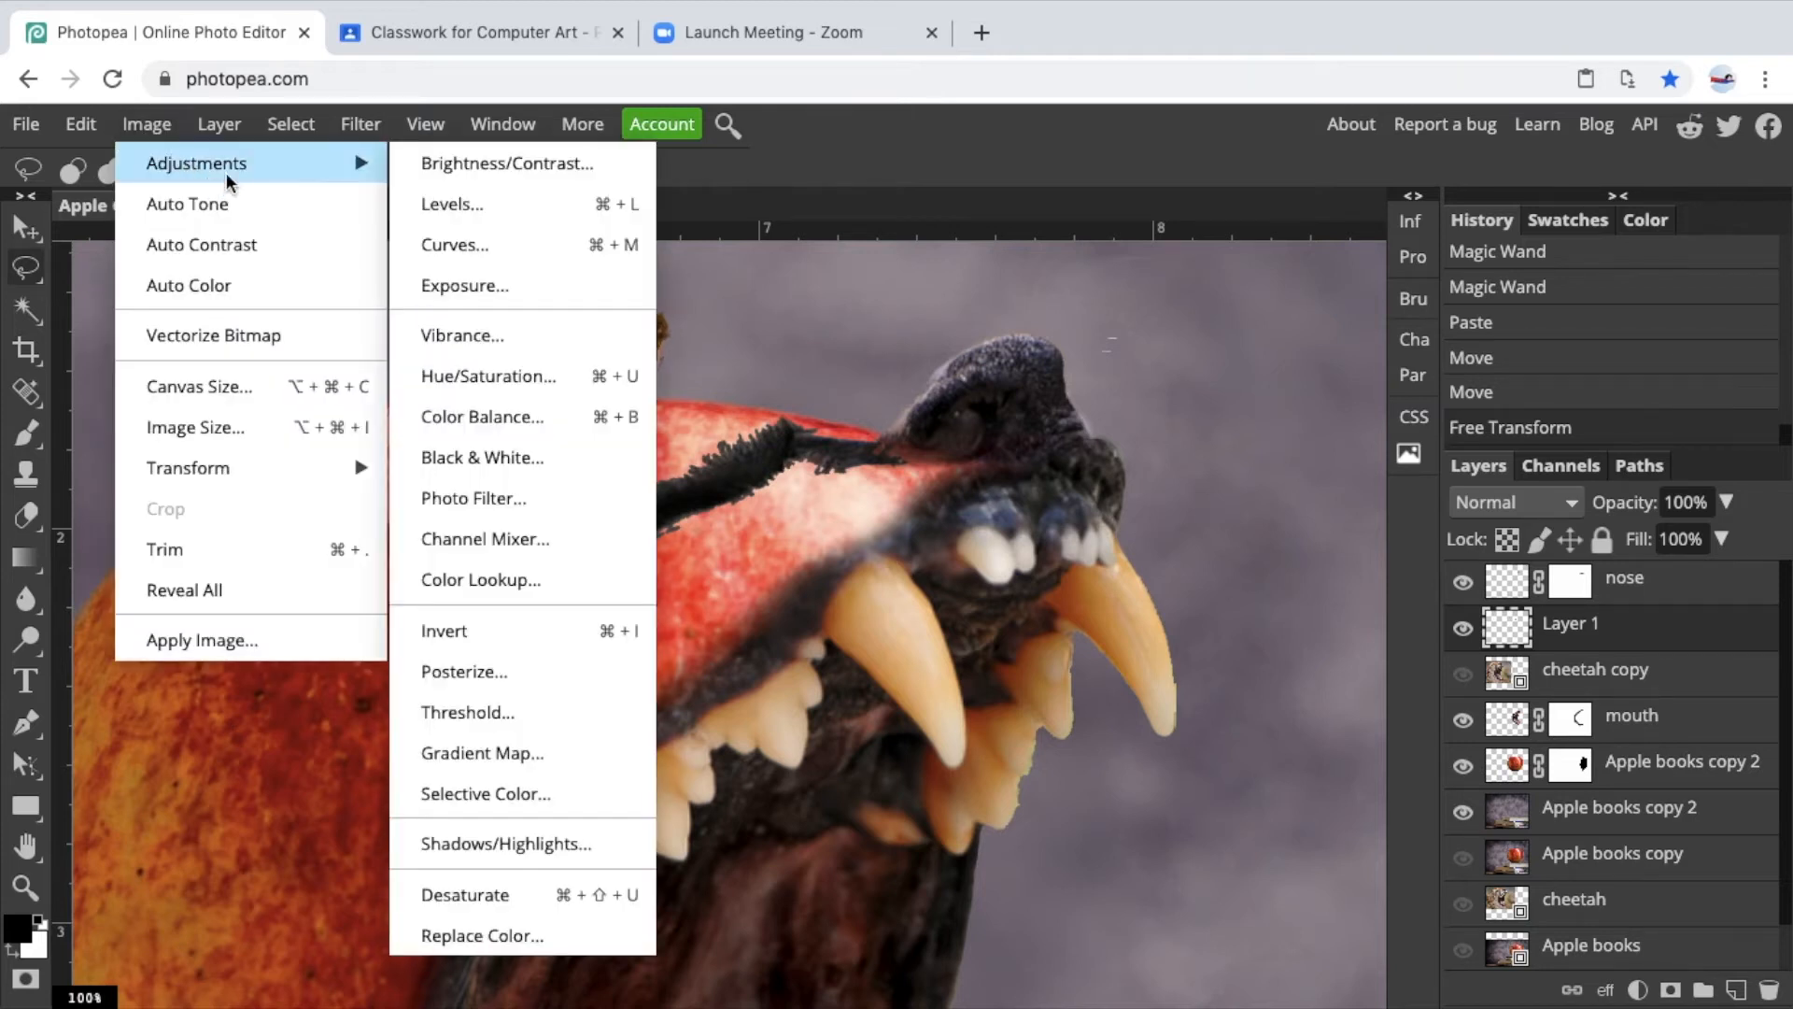
click(457, 199)
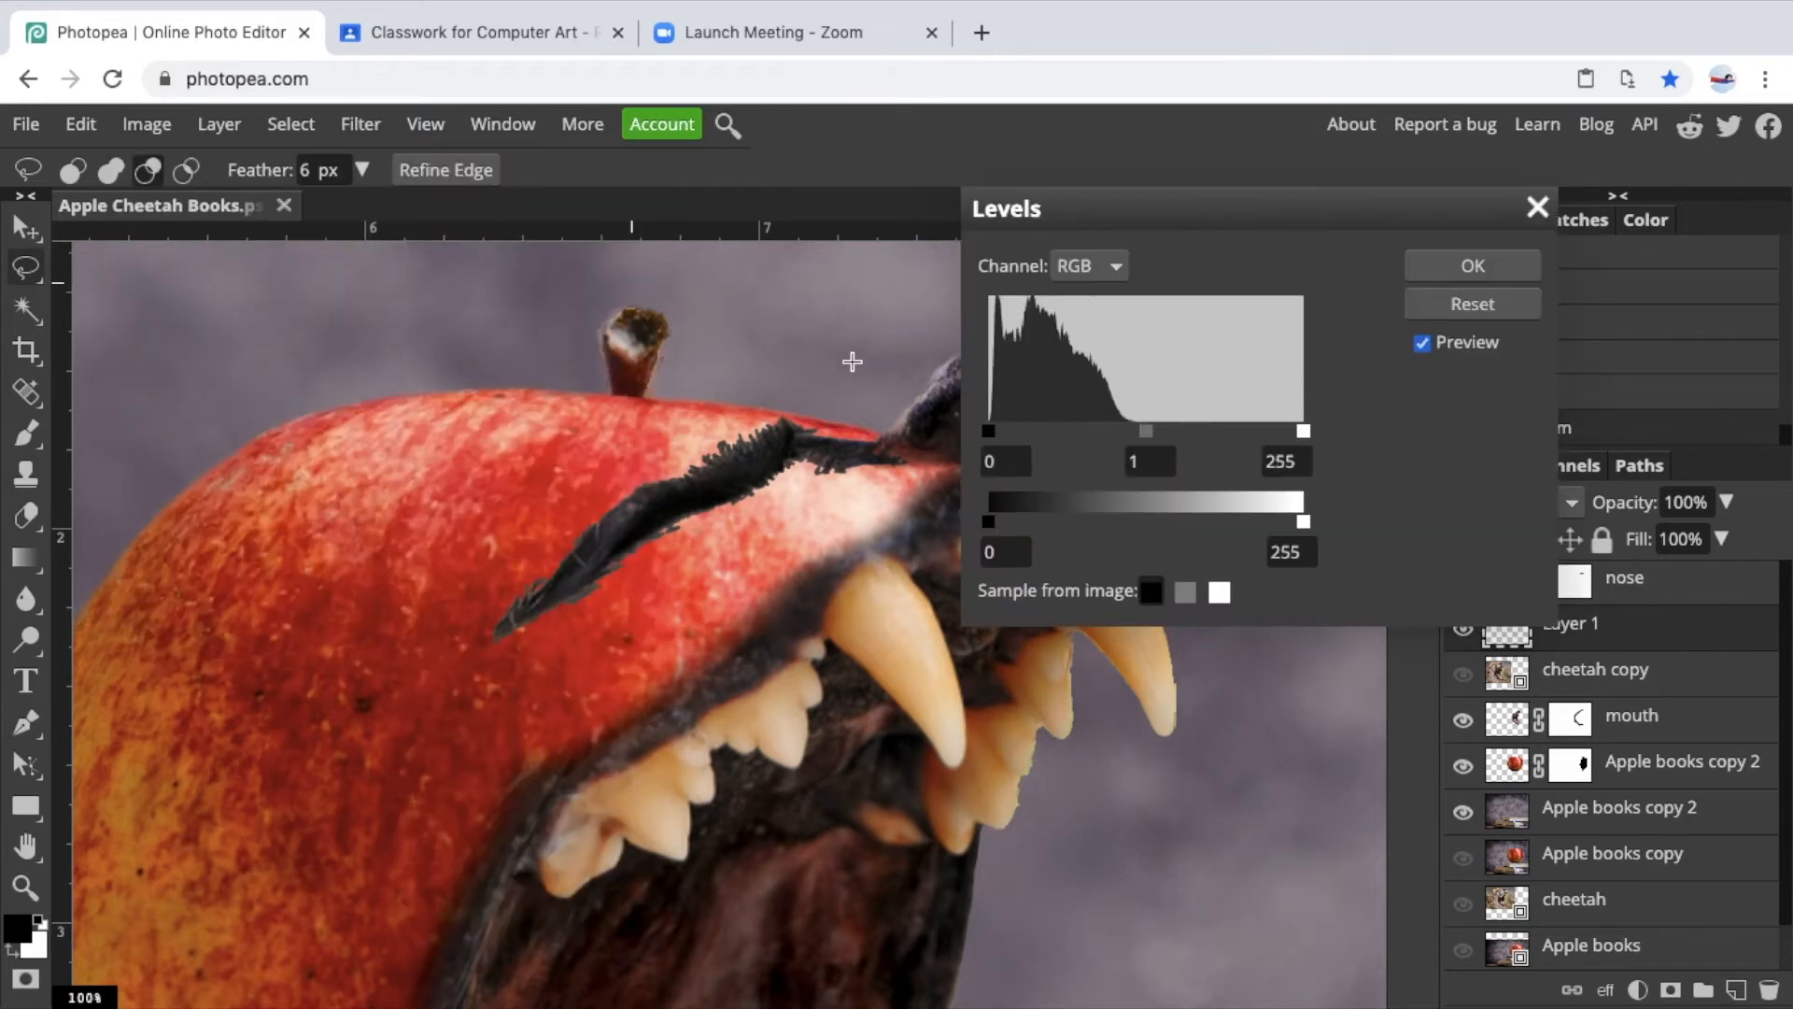
drag(993, 520, 945, 509)
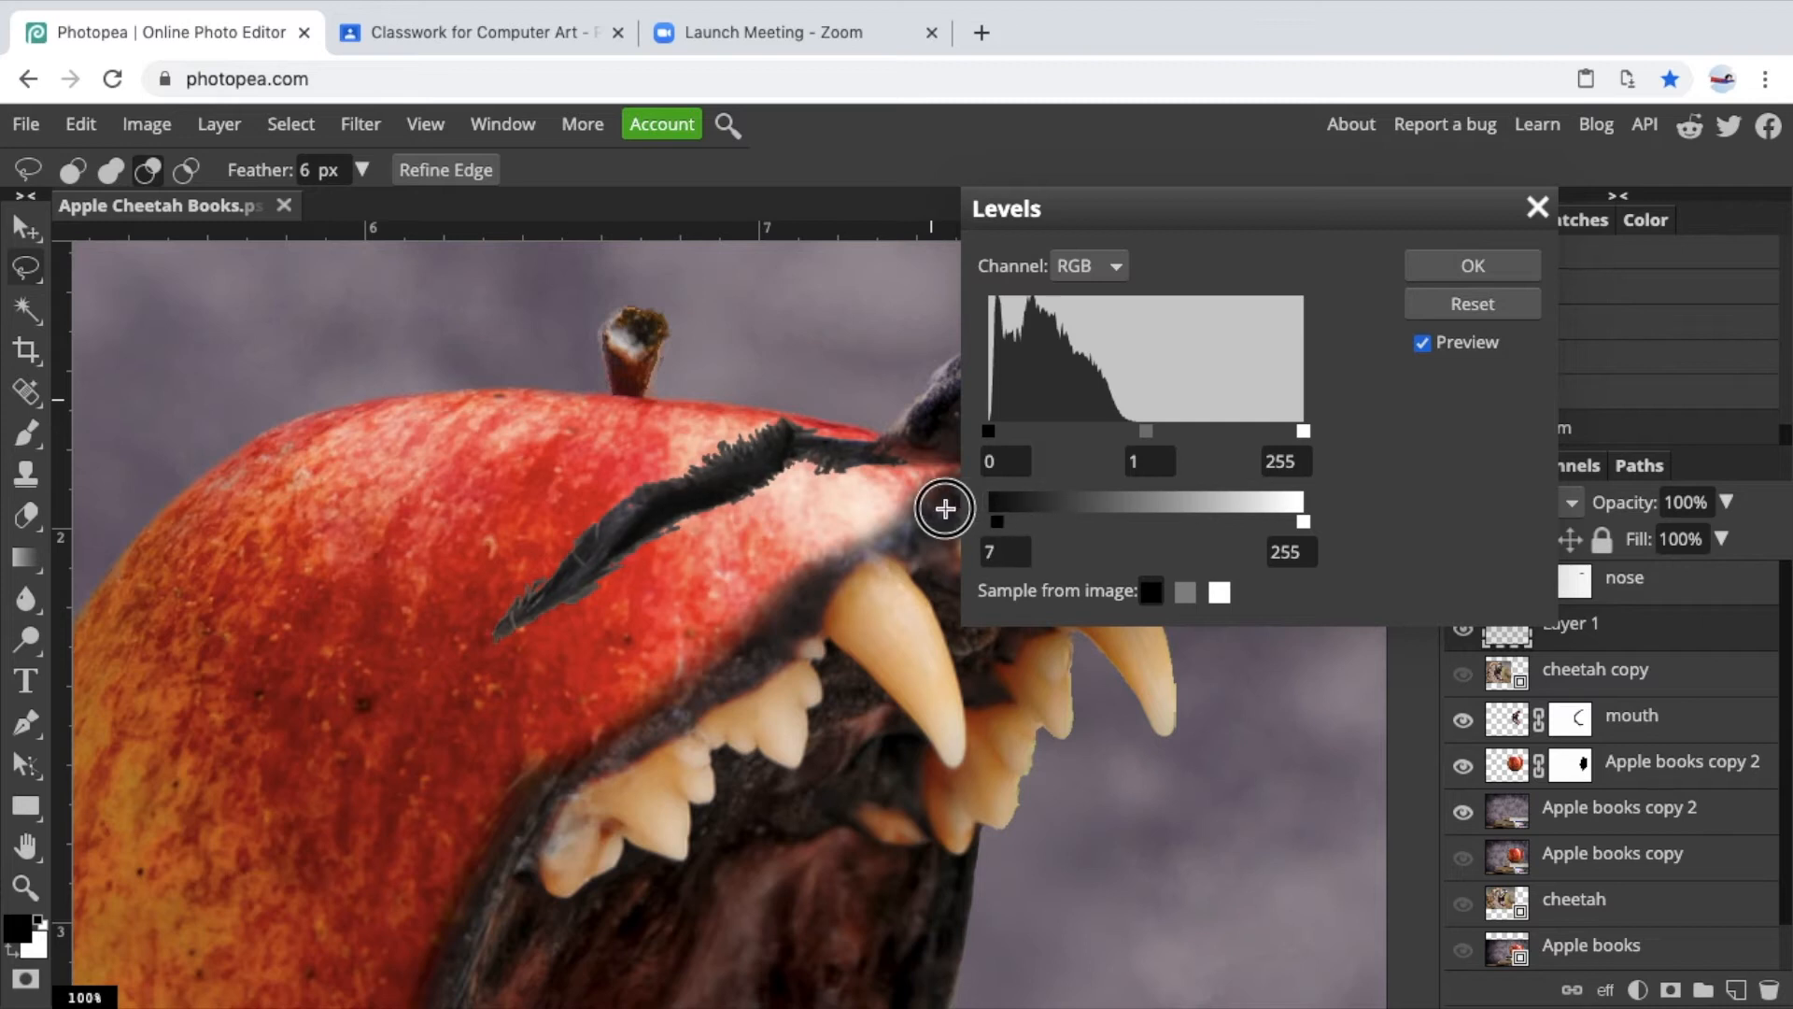
mouse_move(1306, 523)
mouse_down()
mouse_move(1133, 529)
mouse_move(1332, 517)
mouse_move(1306, 520)
mouse_up()
mouse_move(1149, 433)
mouse_down()
mouse_move(1119, 430)
mouse_move(1177, 440)
mouse_up()
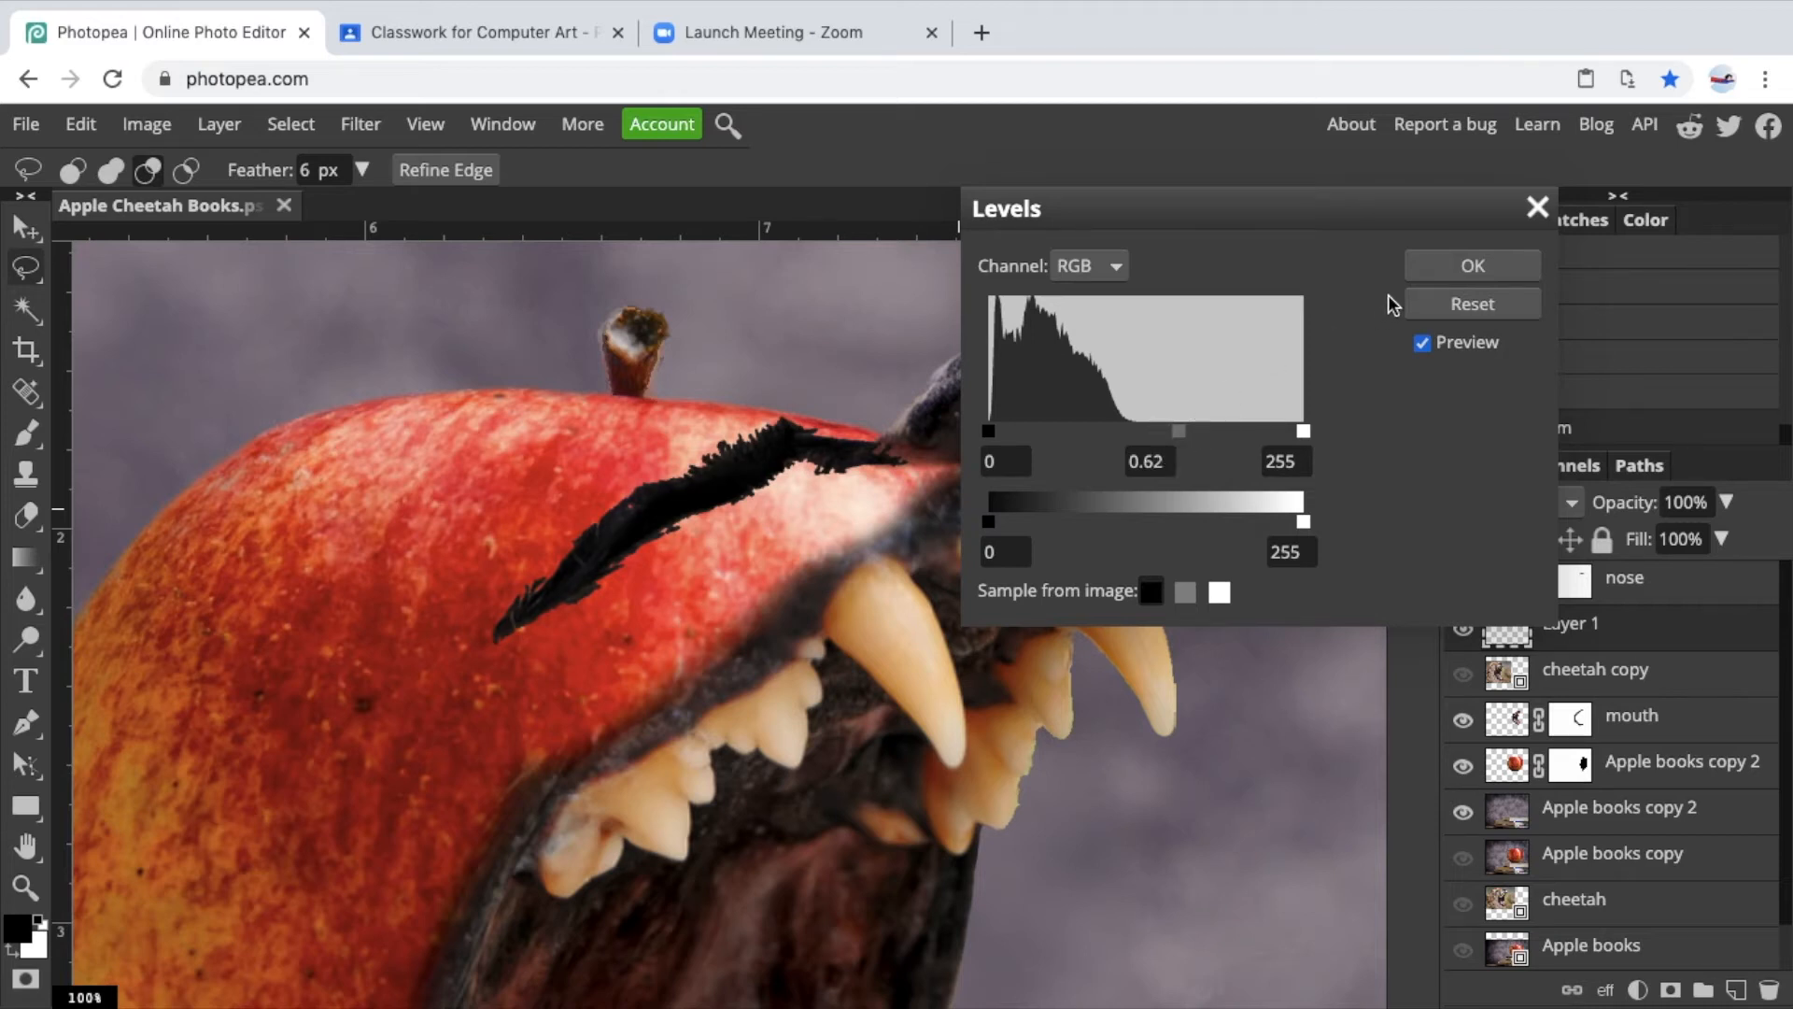
click(1462, 271)
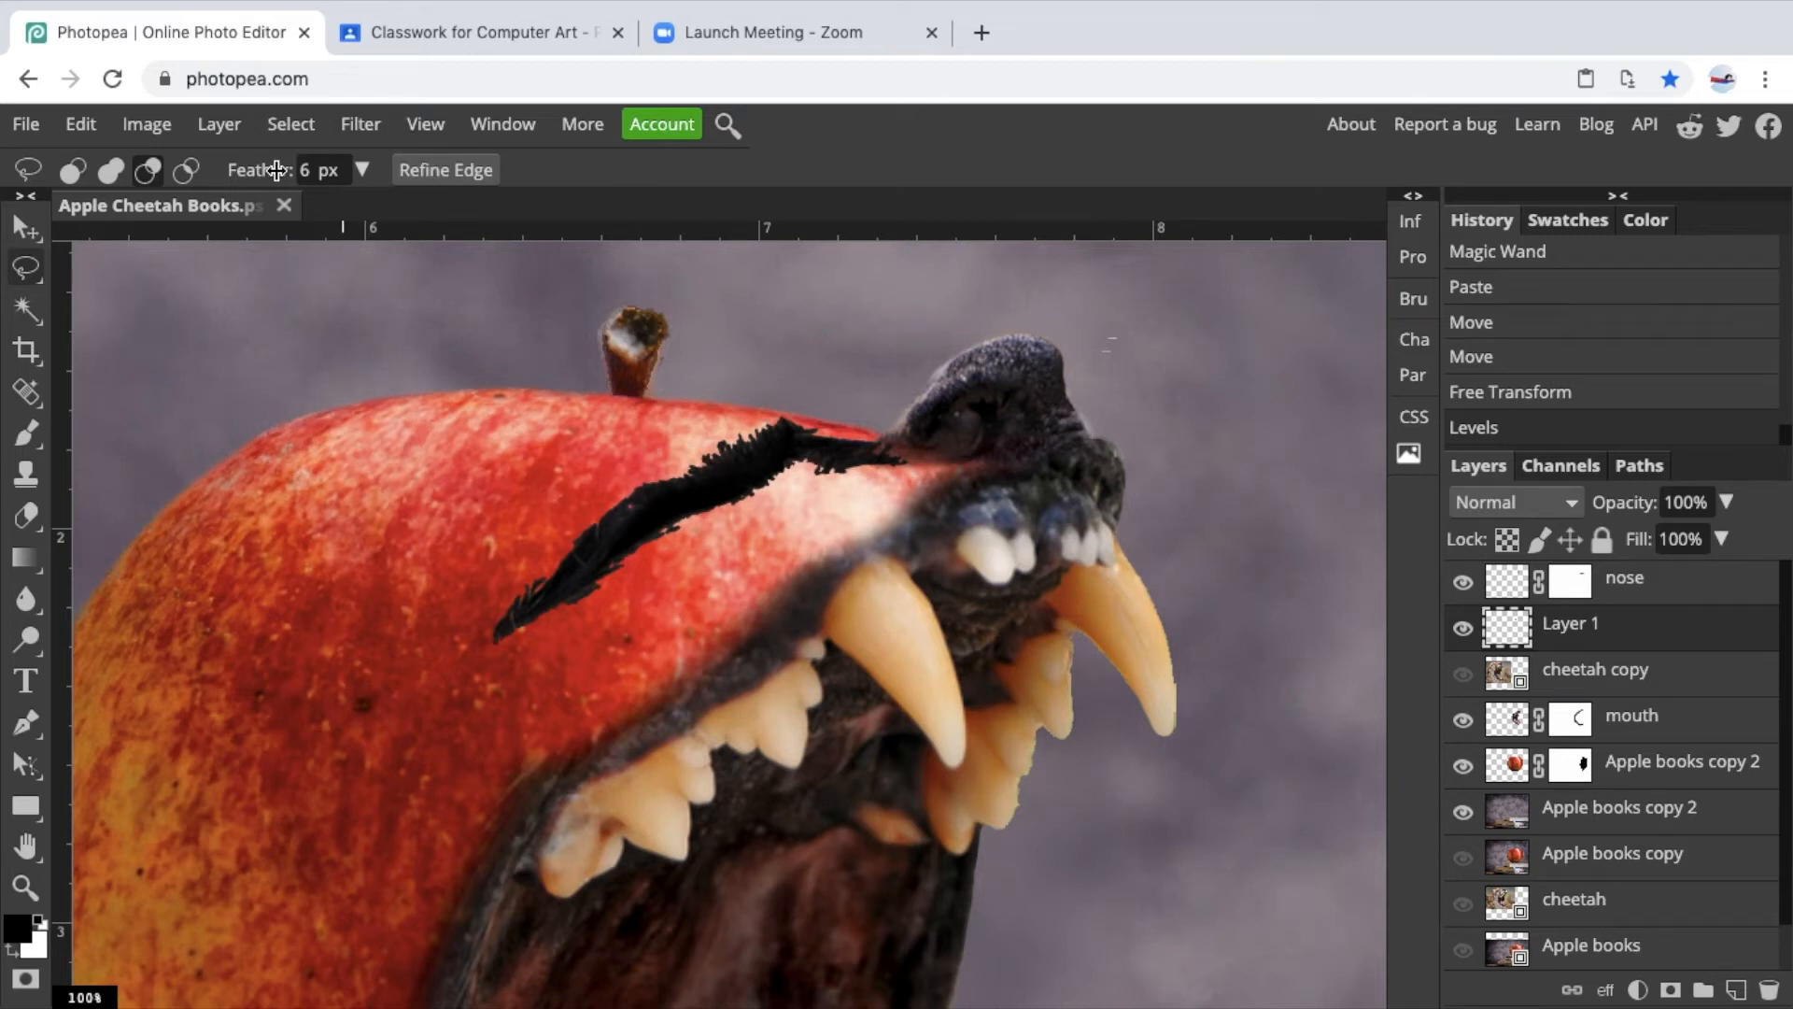
Apply a Gaussian Blur with a 0.5 px radius to the eye layer.
click(357, 126)
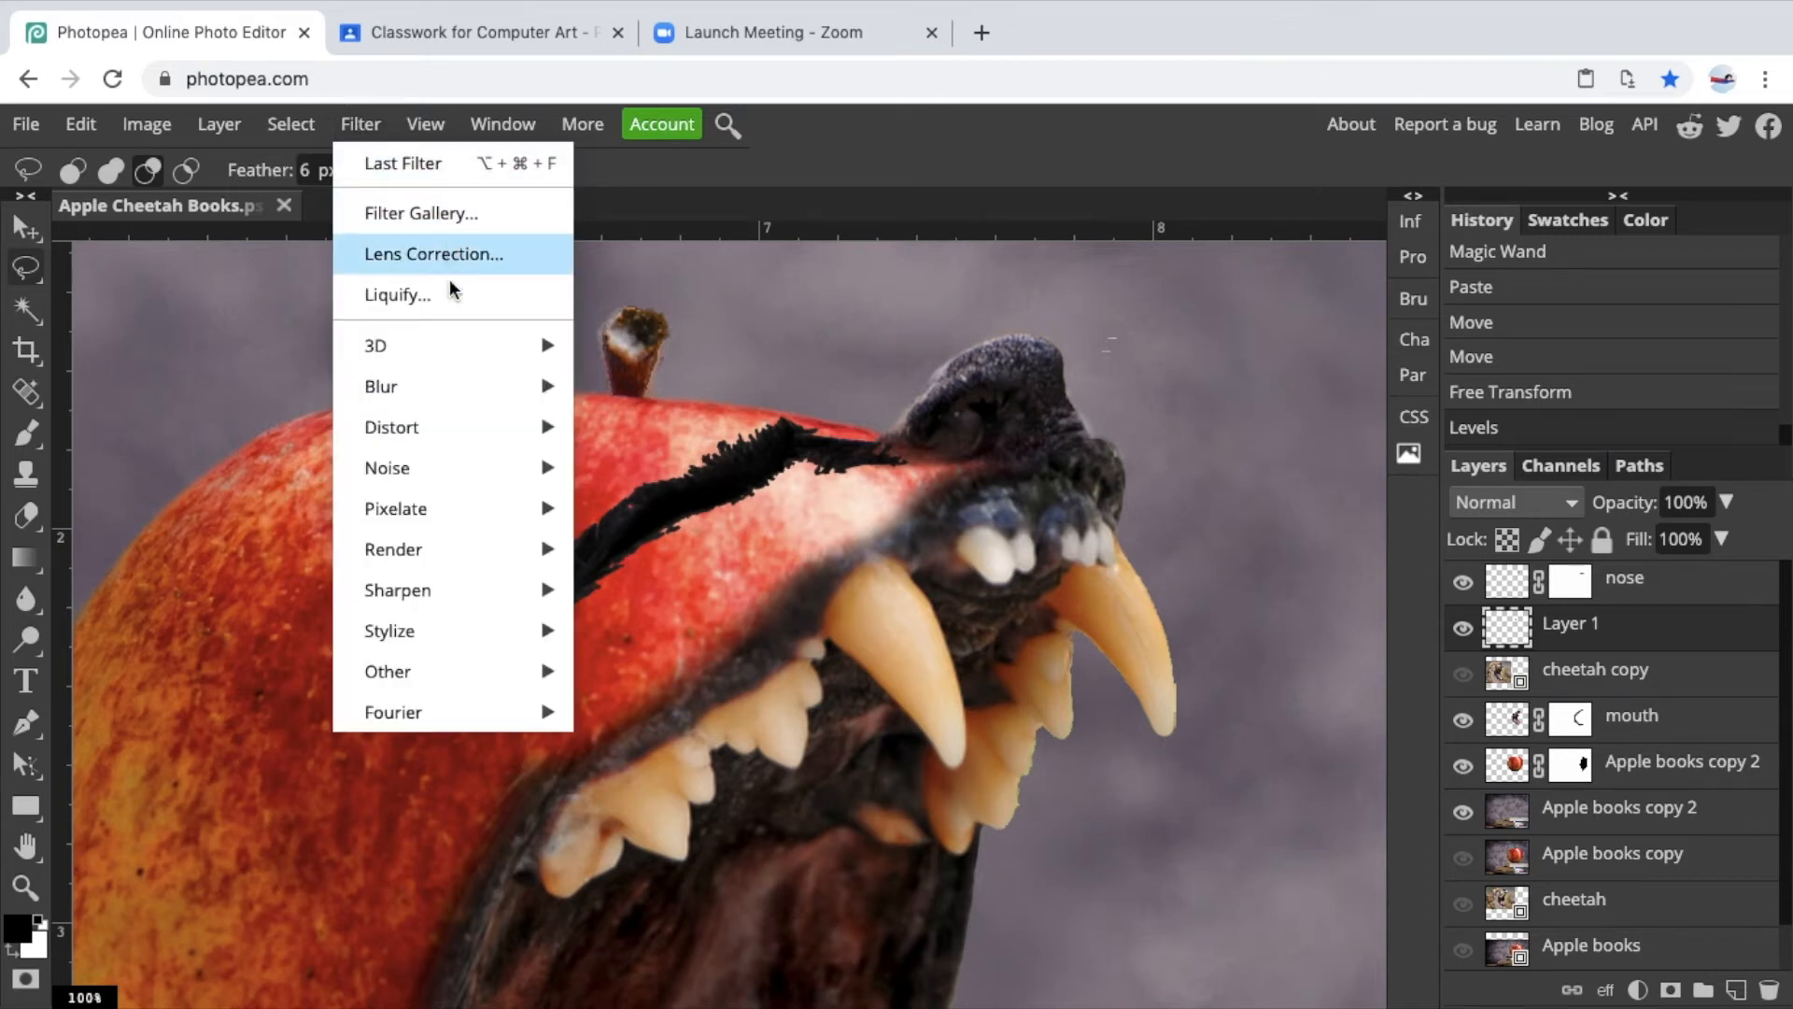
mouse_move(423, 377)
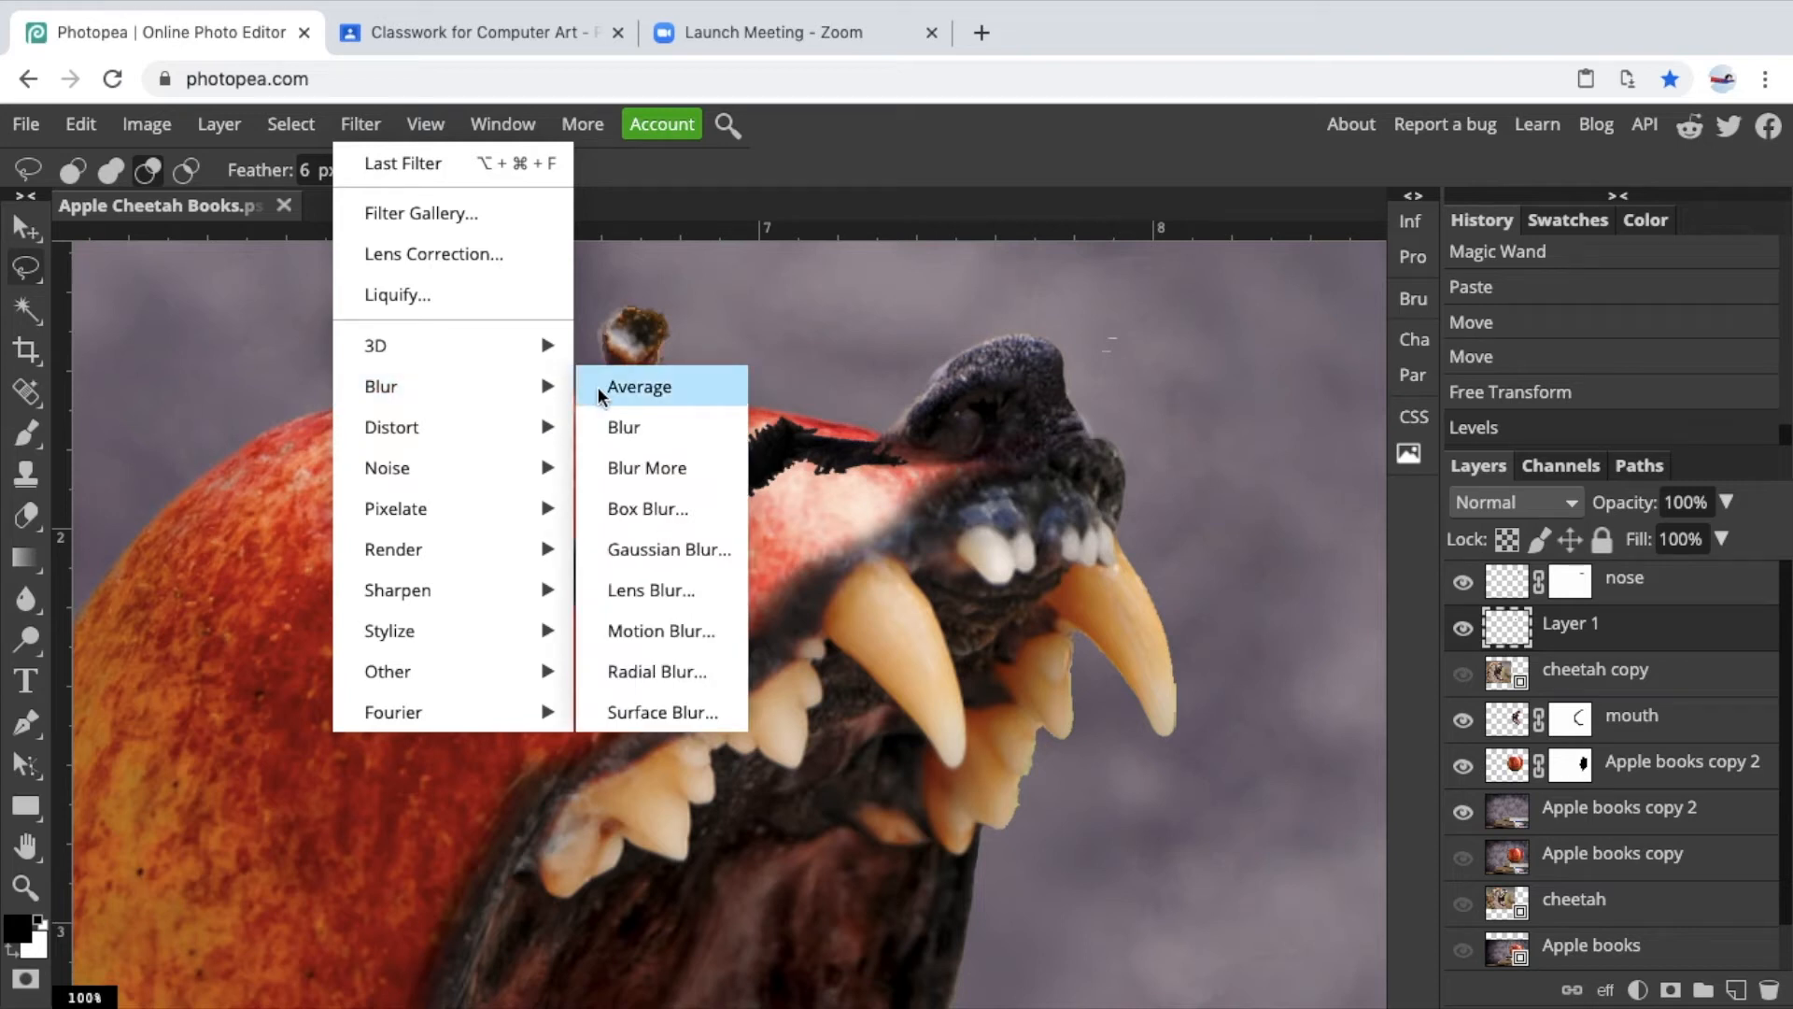
click(653, 548)
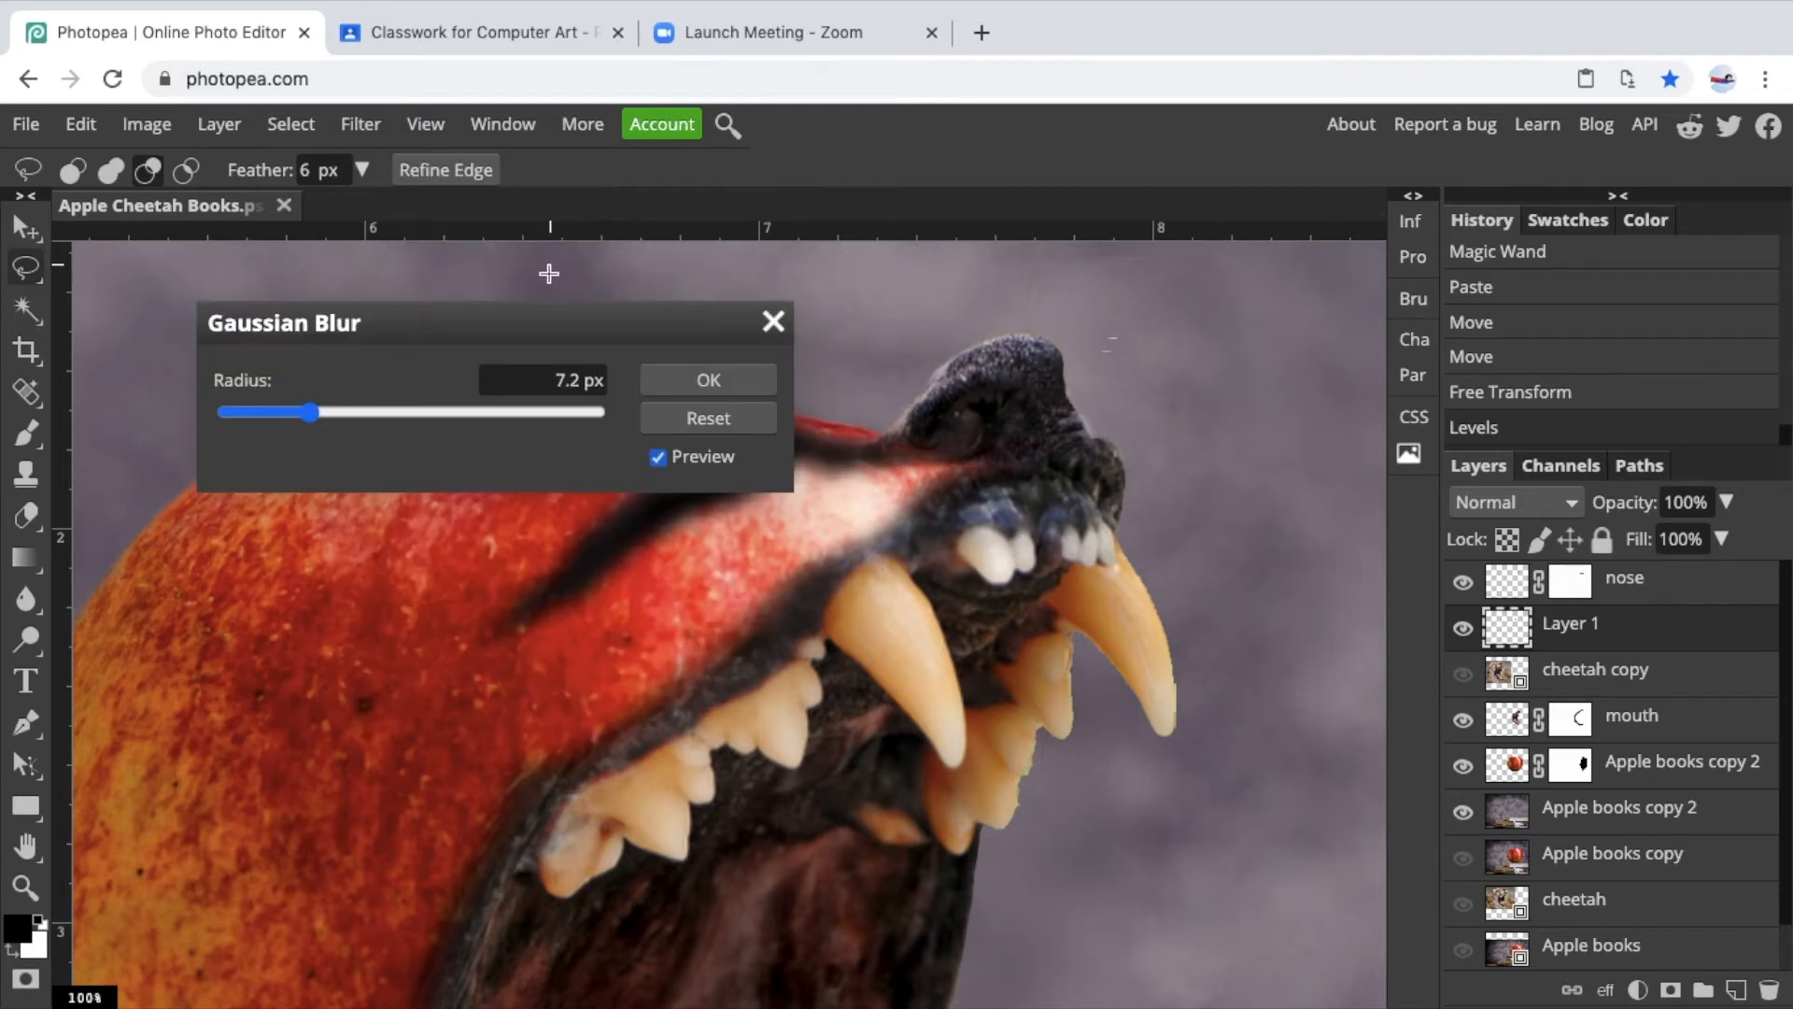
drag(524, 328, 1260, 274)
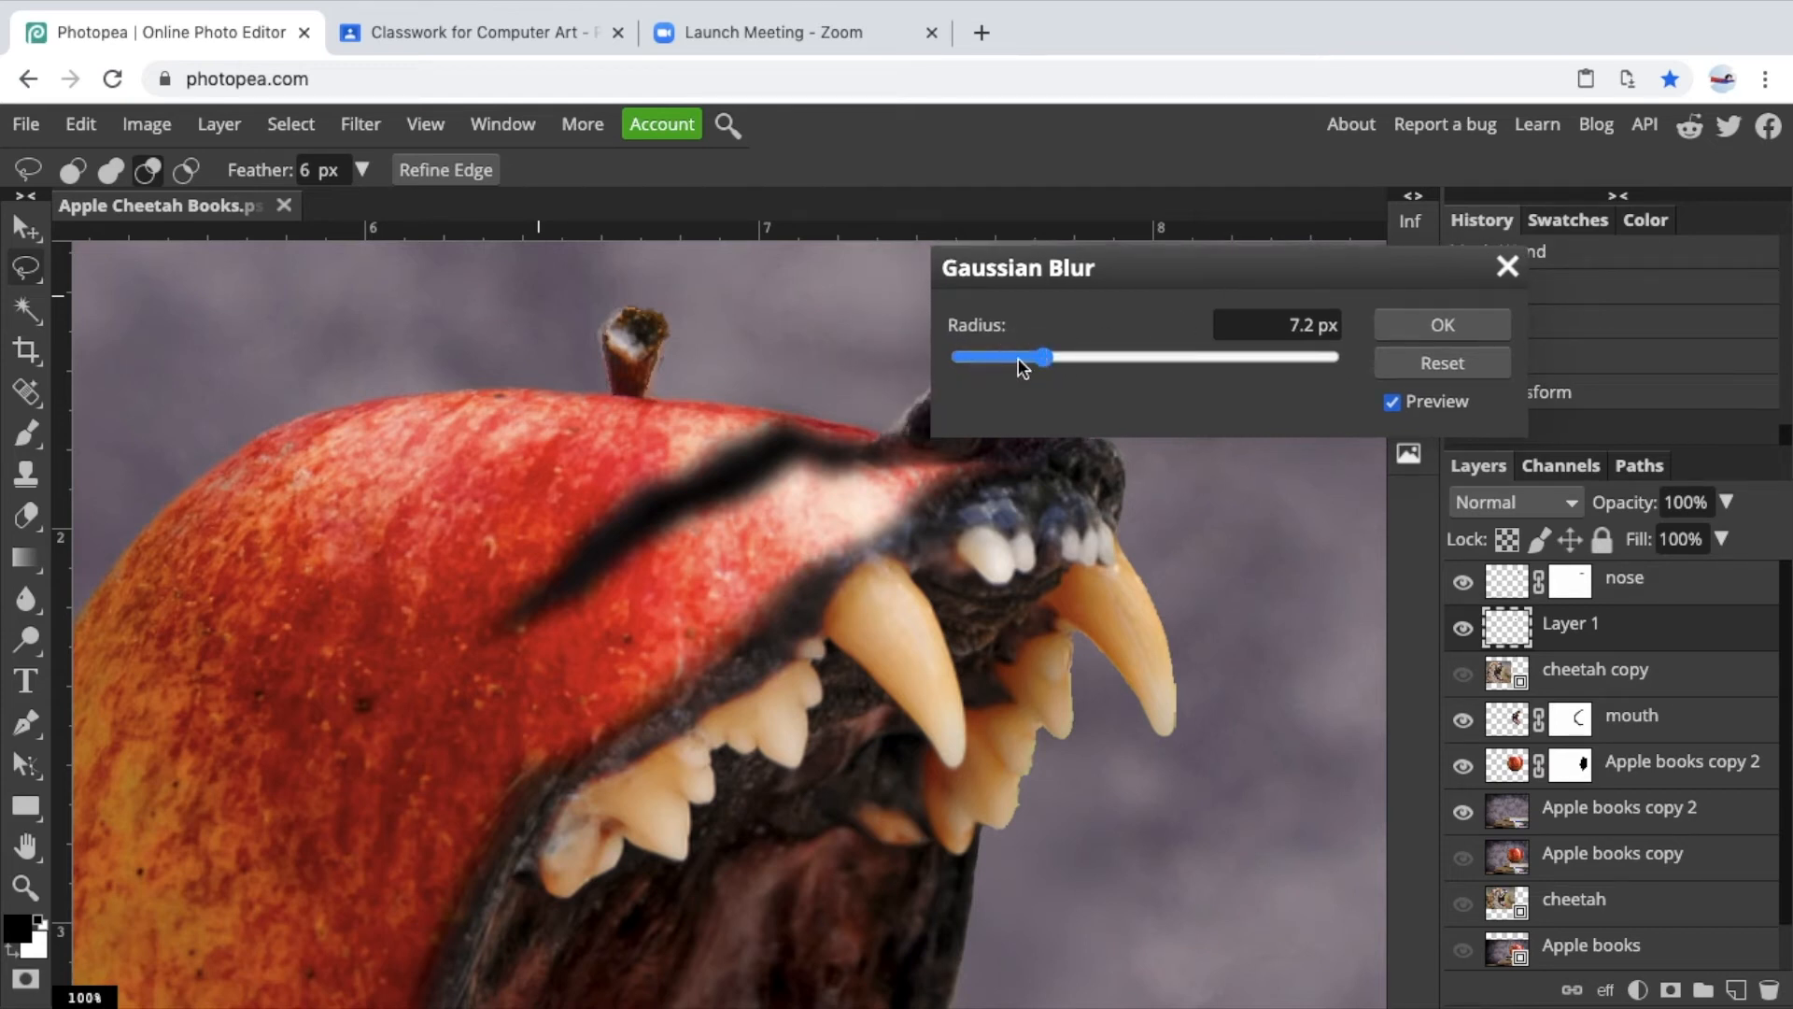
drag(1043, 360, 1040, 361)
drag(1043, 358, 1002, 357)
drag(1252, 358, 1013, 370)
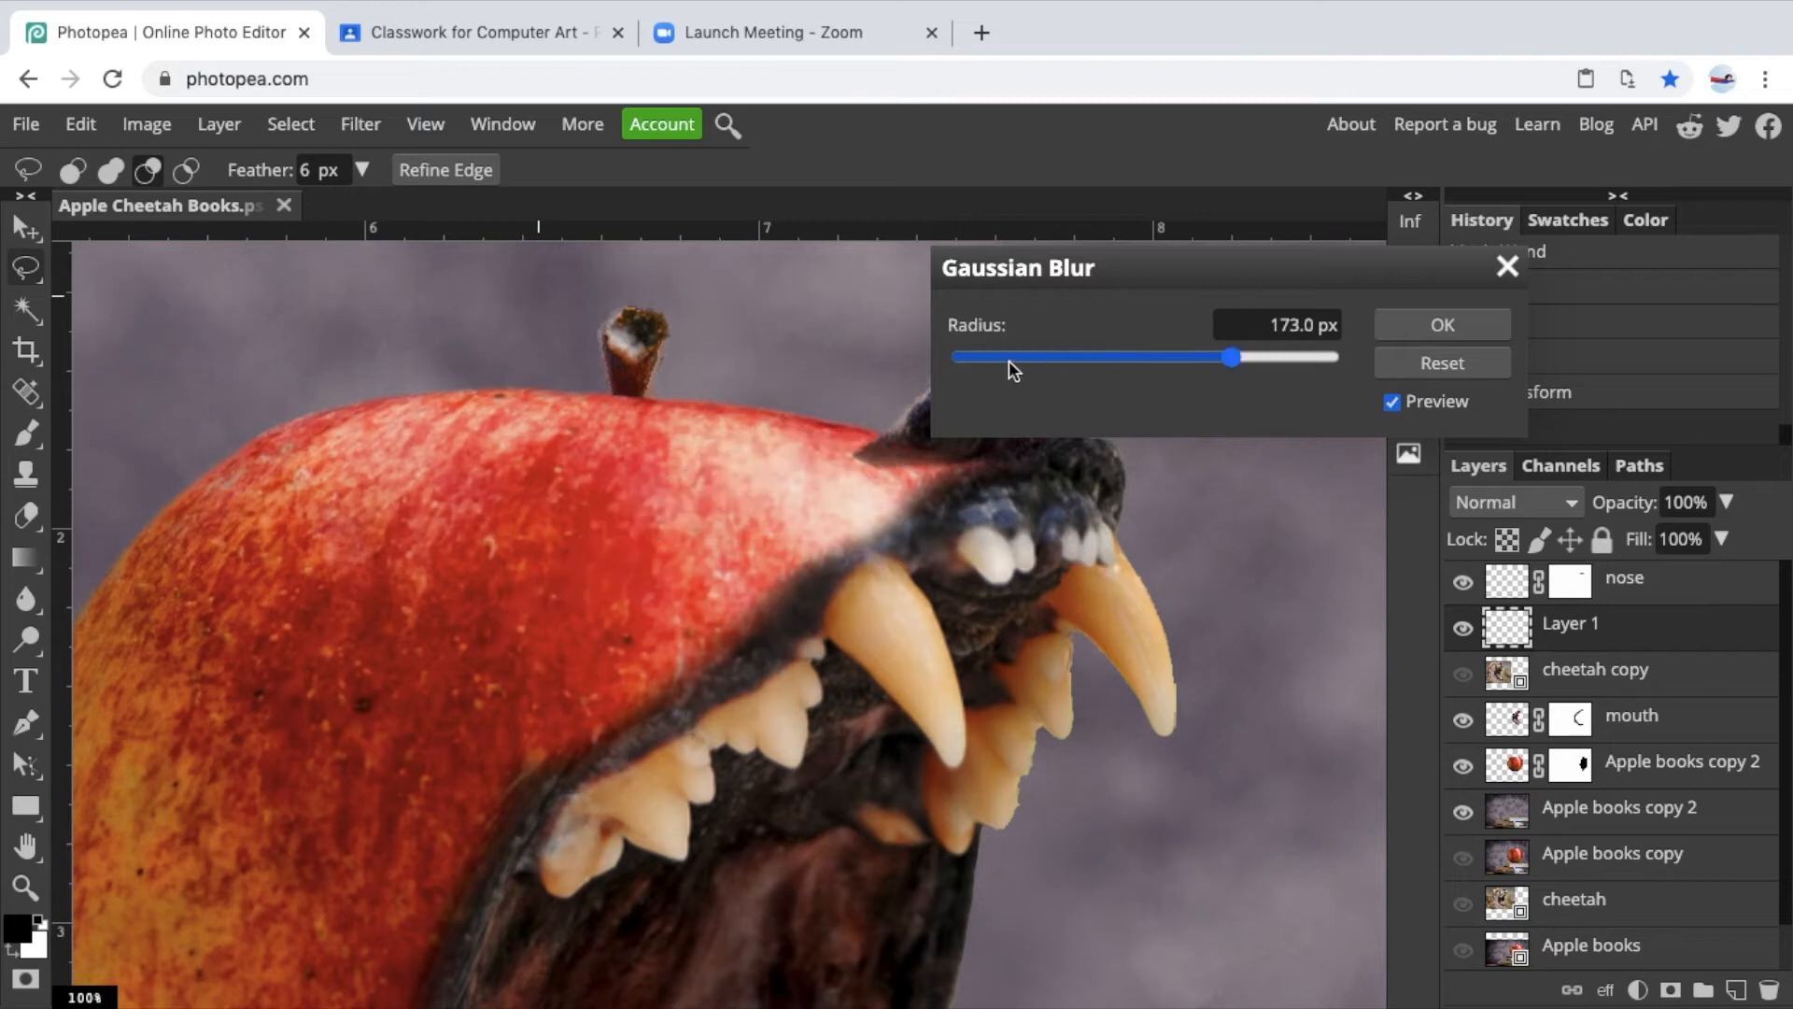
click(1235, 363)
drag(1234, 362, 1017, 365)
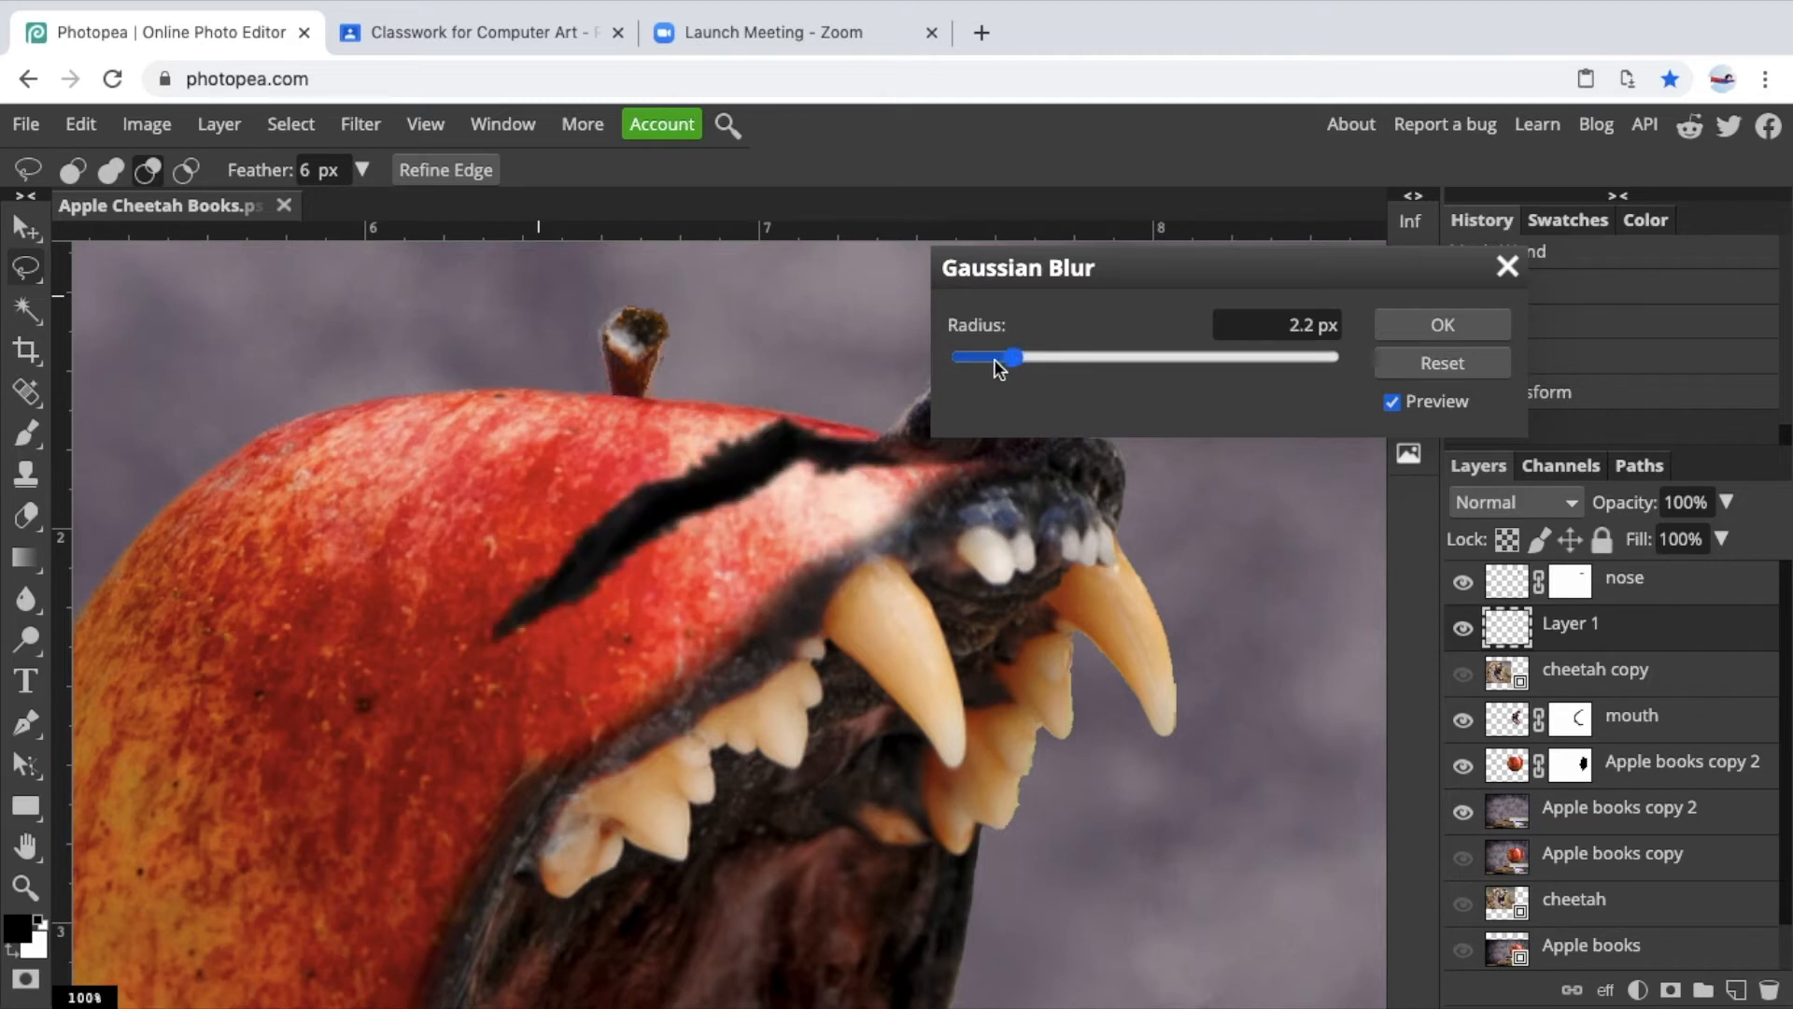
click(983, 362)
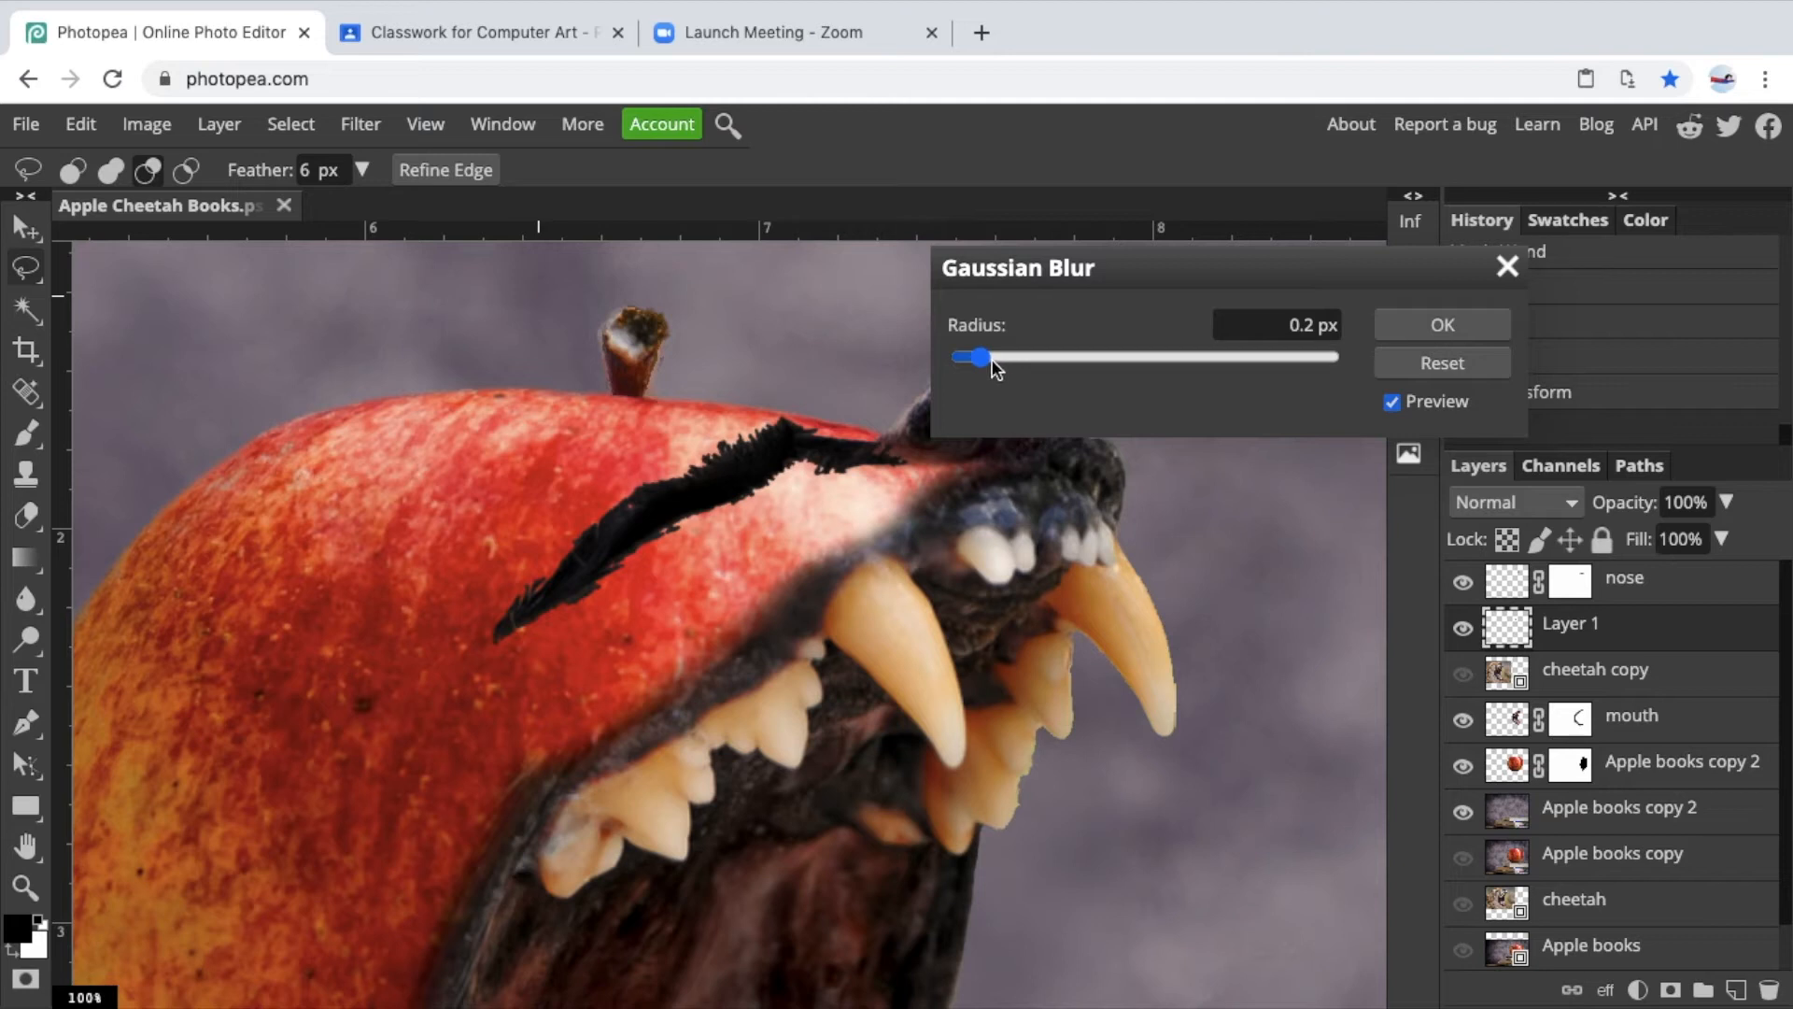
click(1000, 360)
drag(1003, 359, 1016, 363)
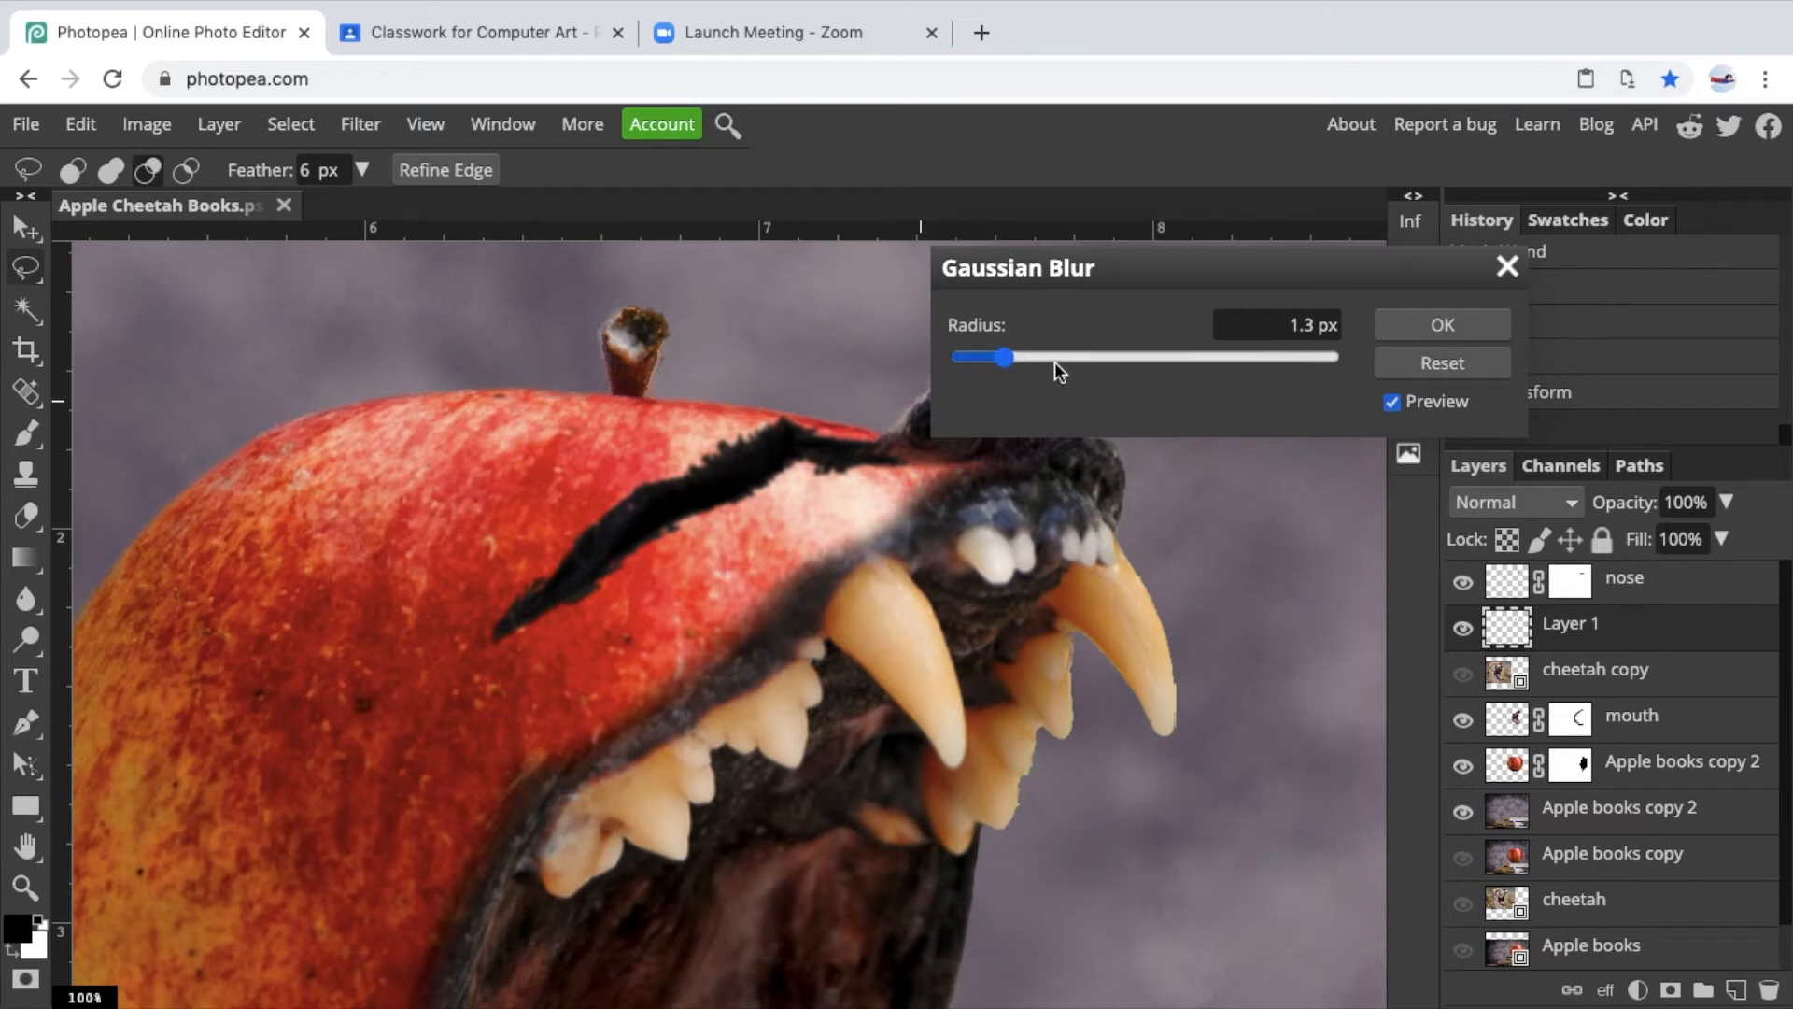
click(1442, 364)
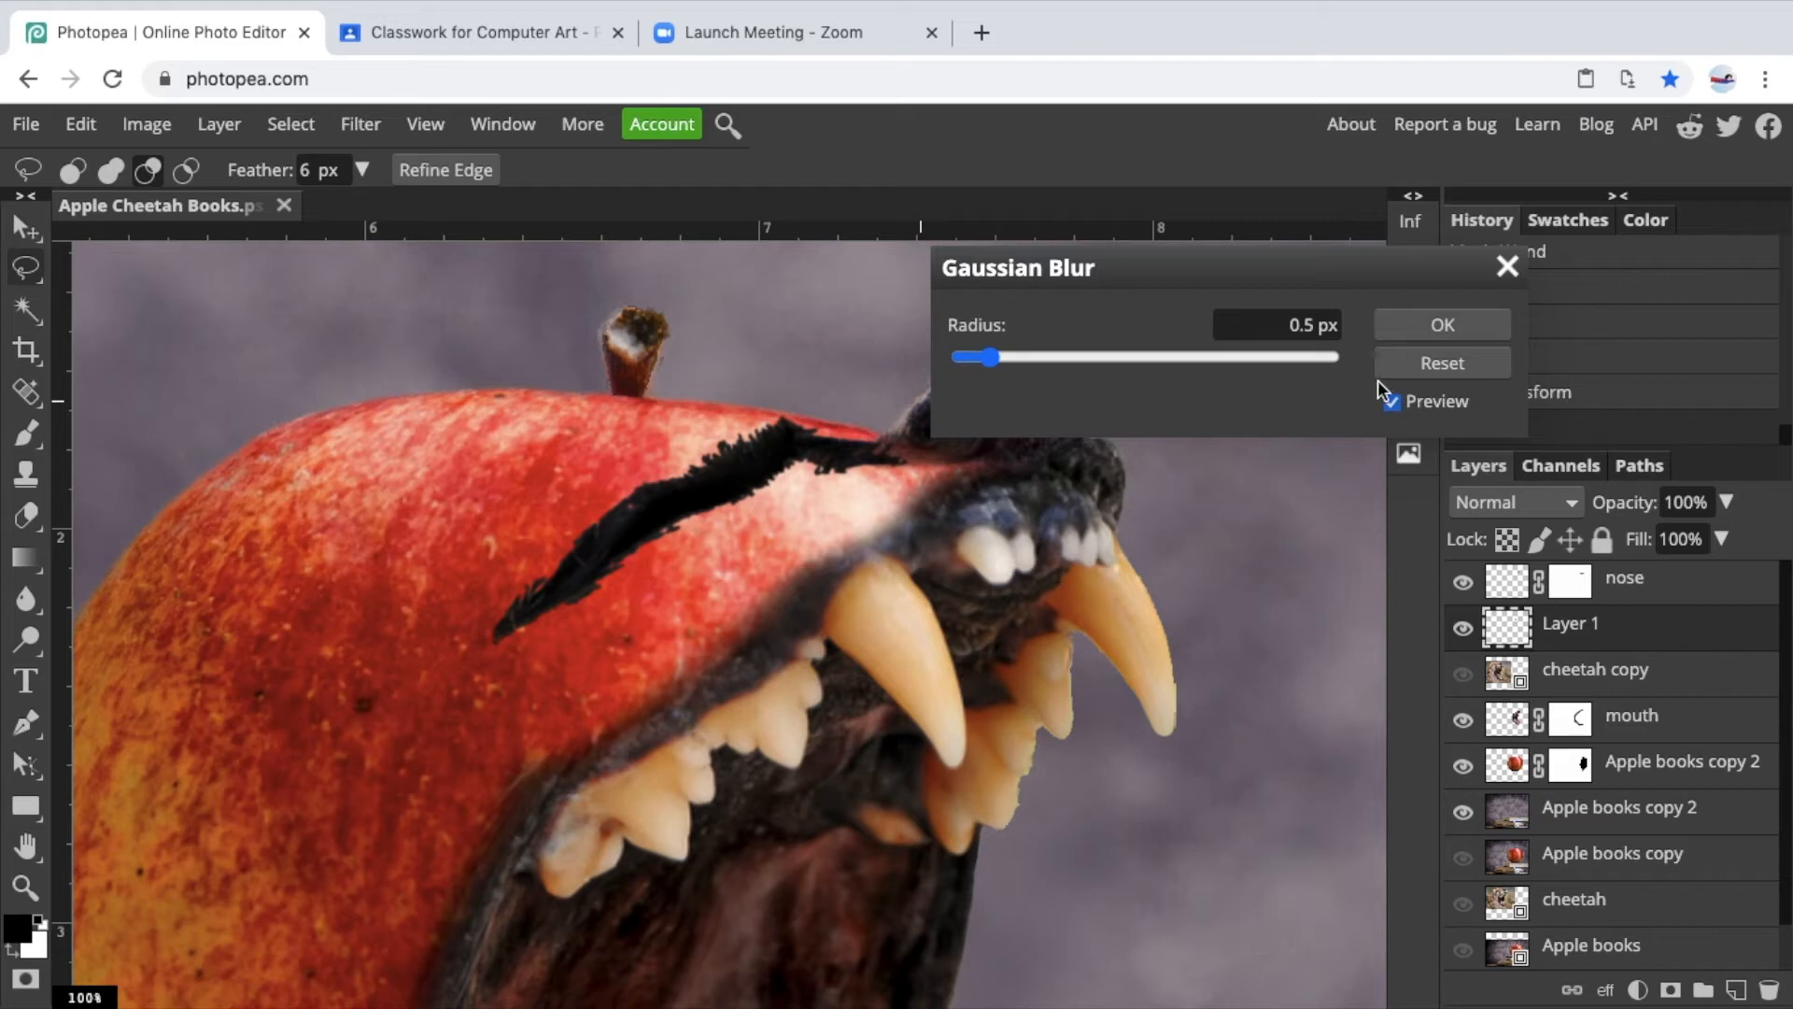
click(1443, 327)
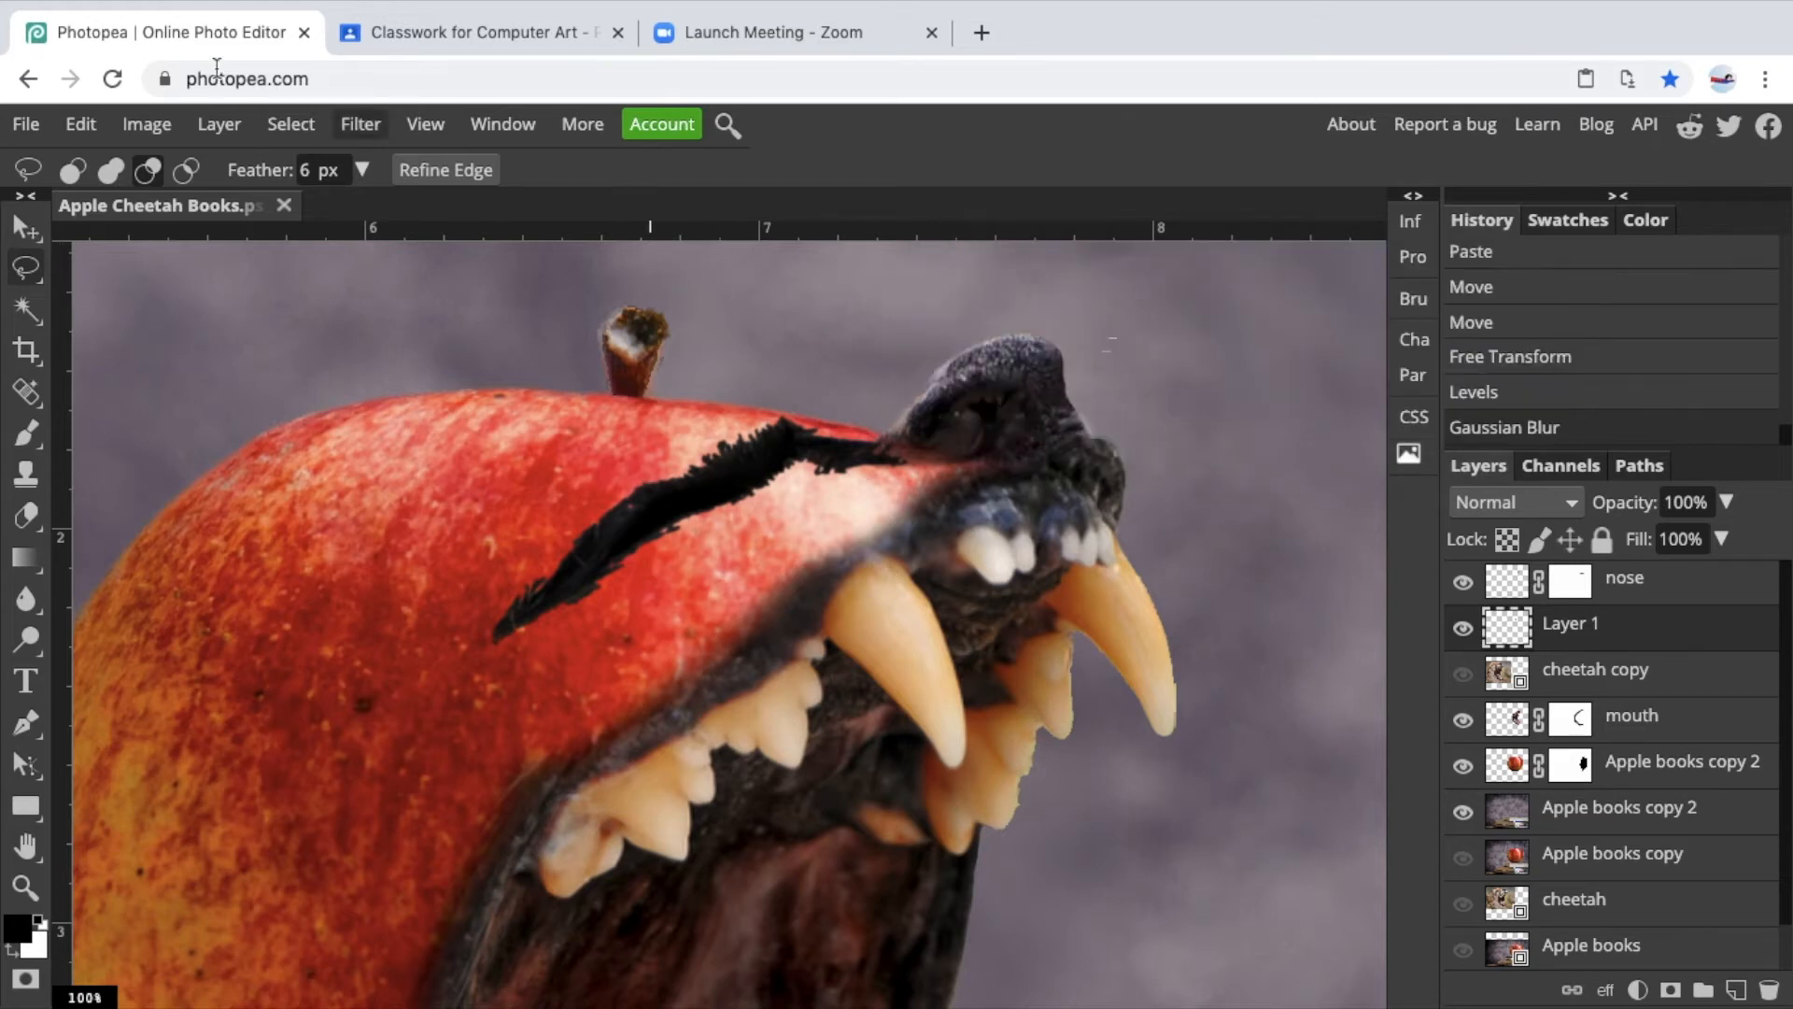
Add a reveal-all raster mask to the eye layer.
click(217, 127)
mouse_move(327, 478)
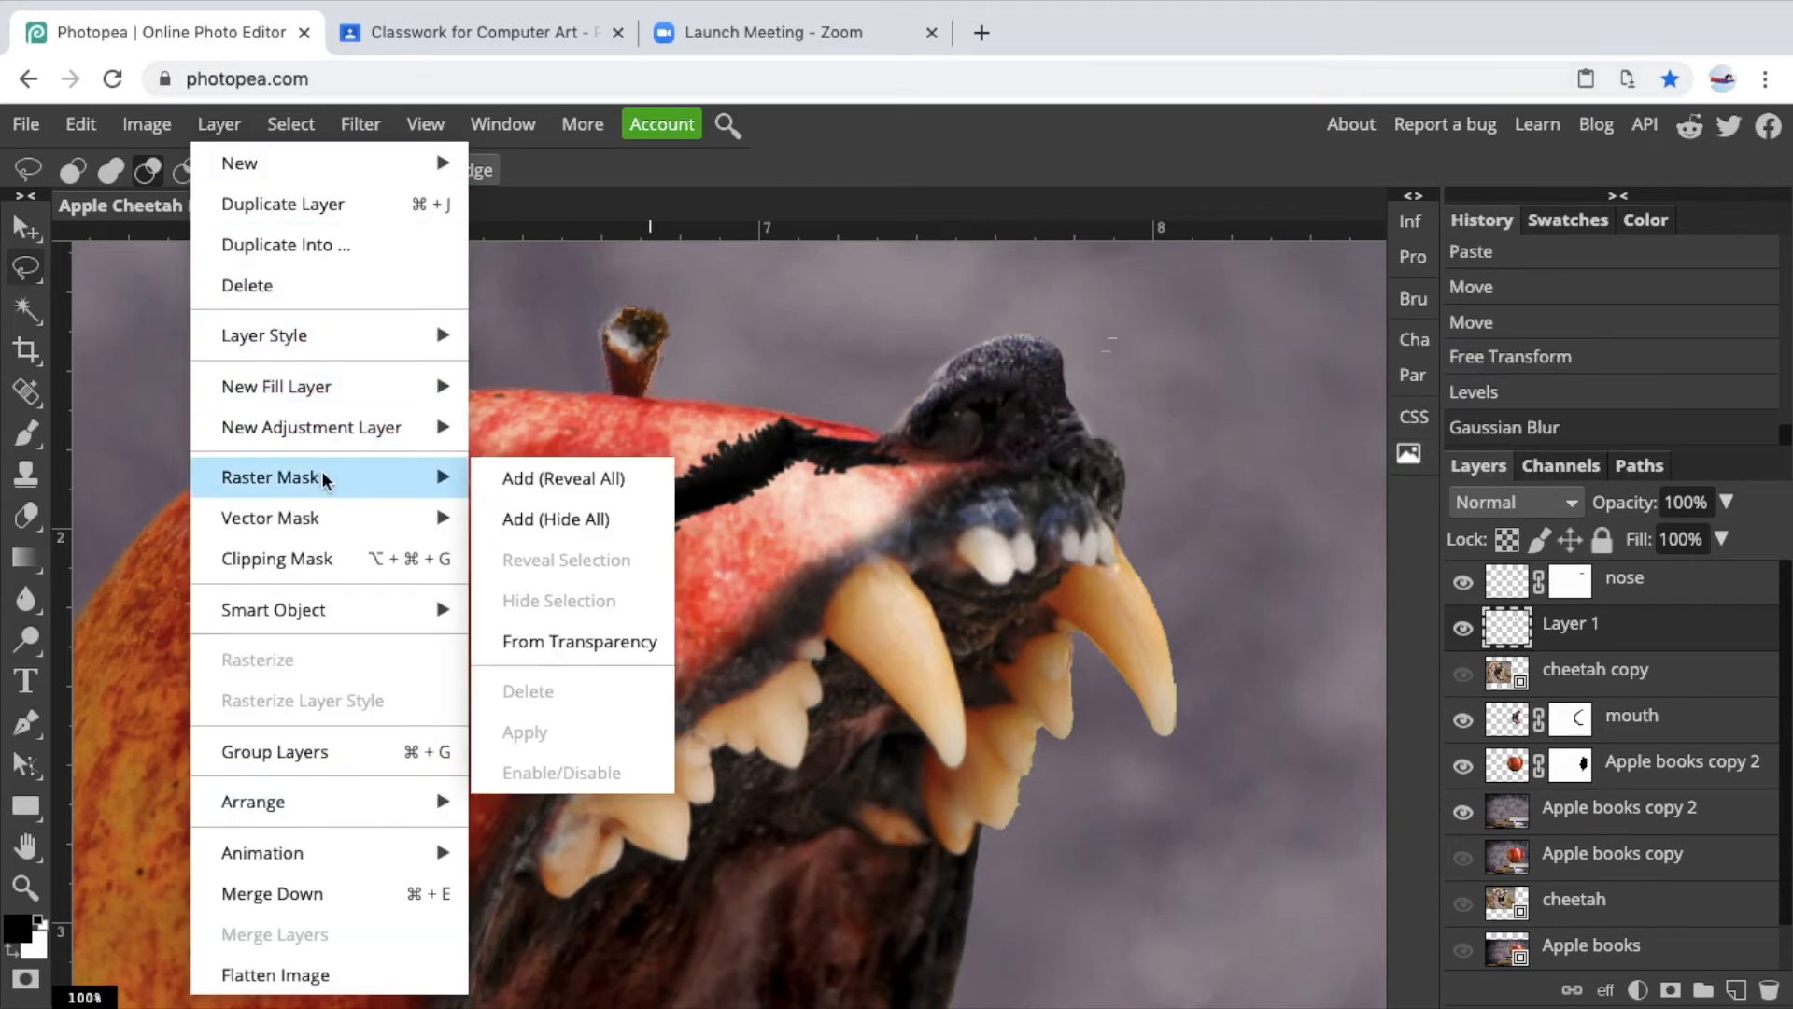
click(540, 480)
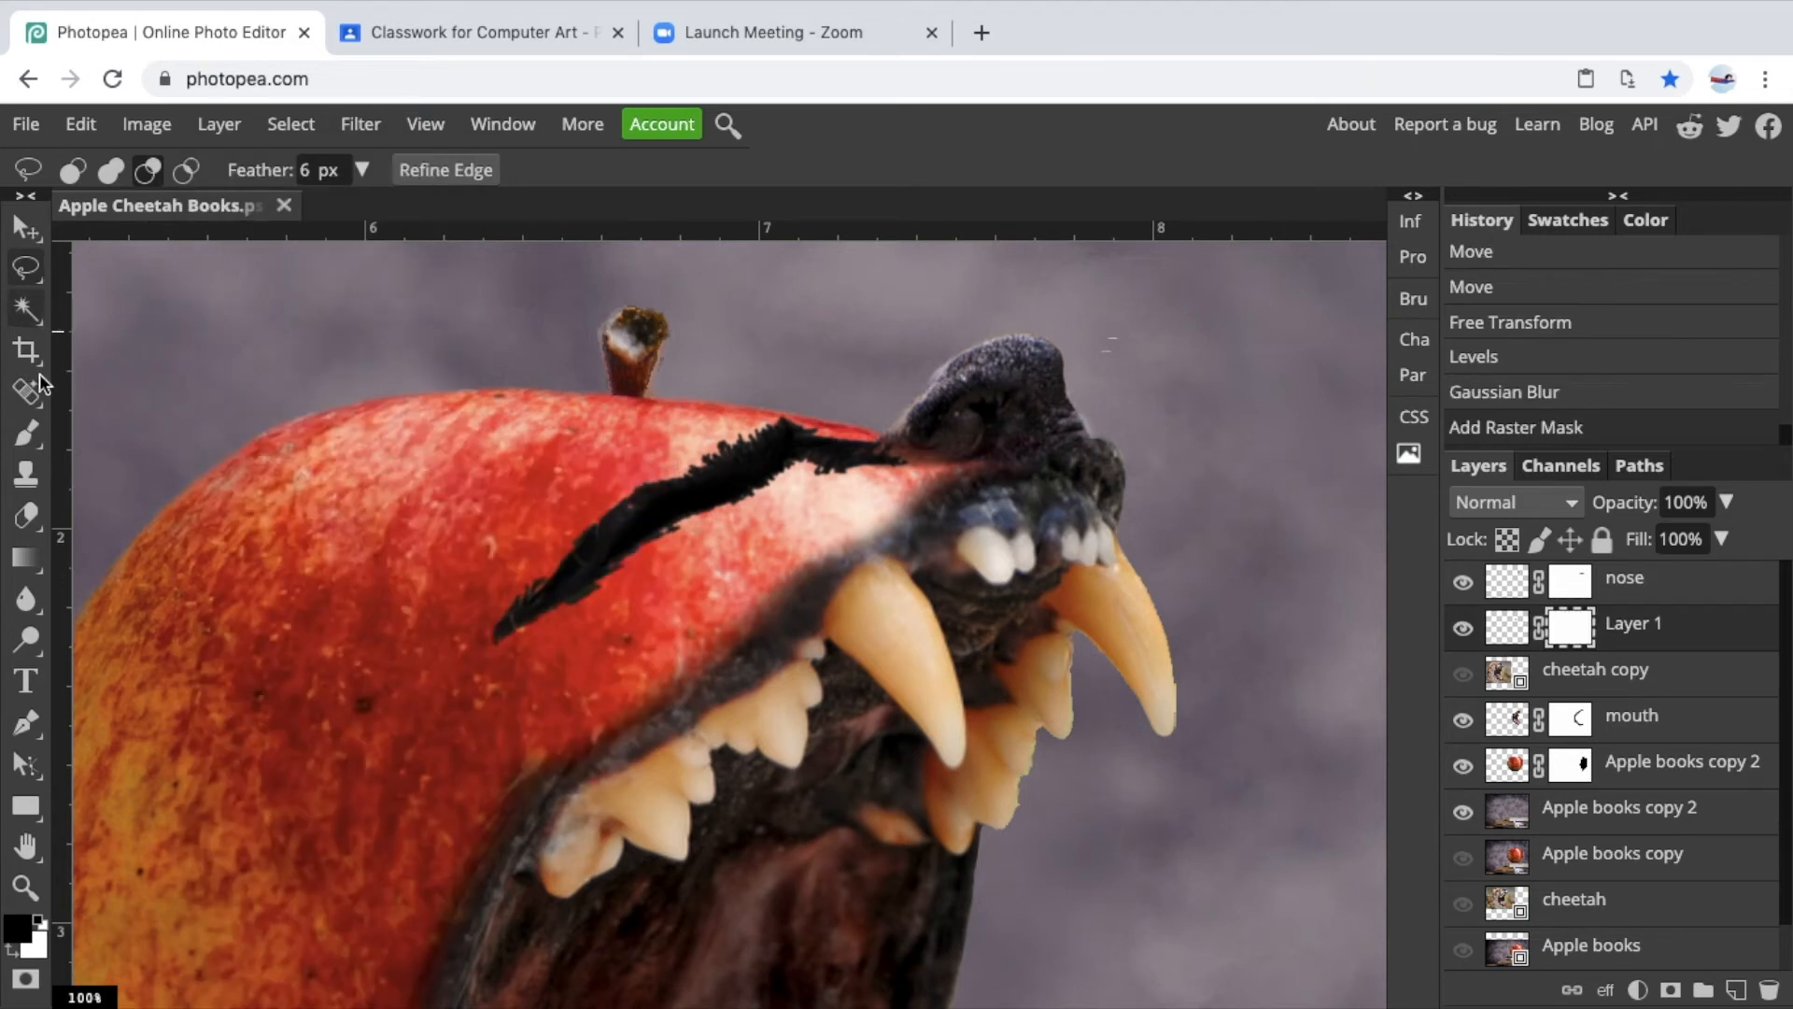
Paint black on the eye's mask with a smaller brush to blend the eye's edges into the apple.
click(39, 432)
key(bracketleft)
key(bracketleft)
key(bracketleft)
key(bracketleft)
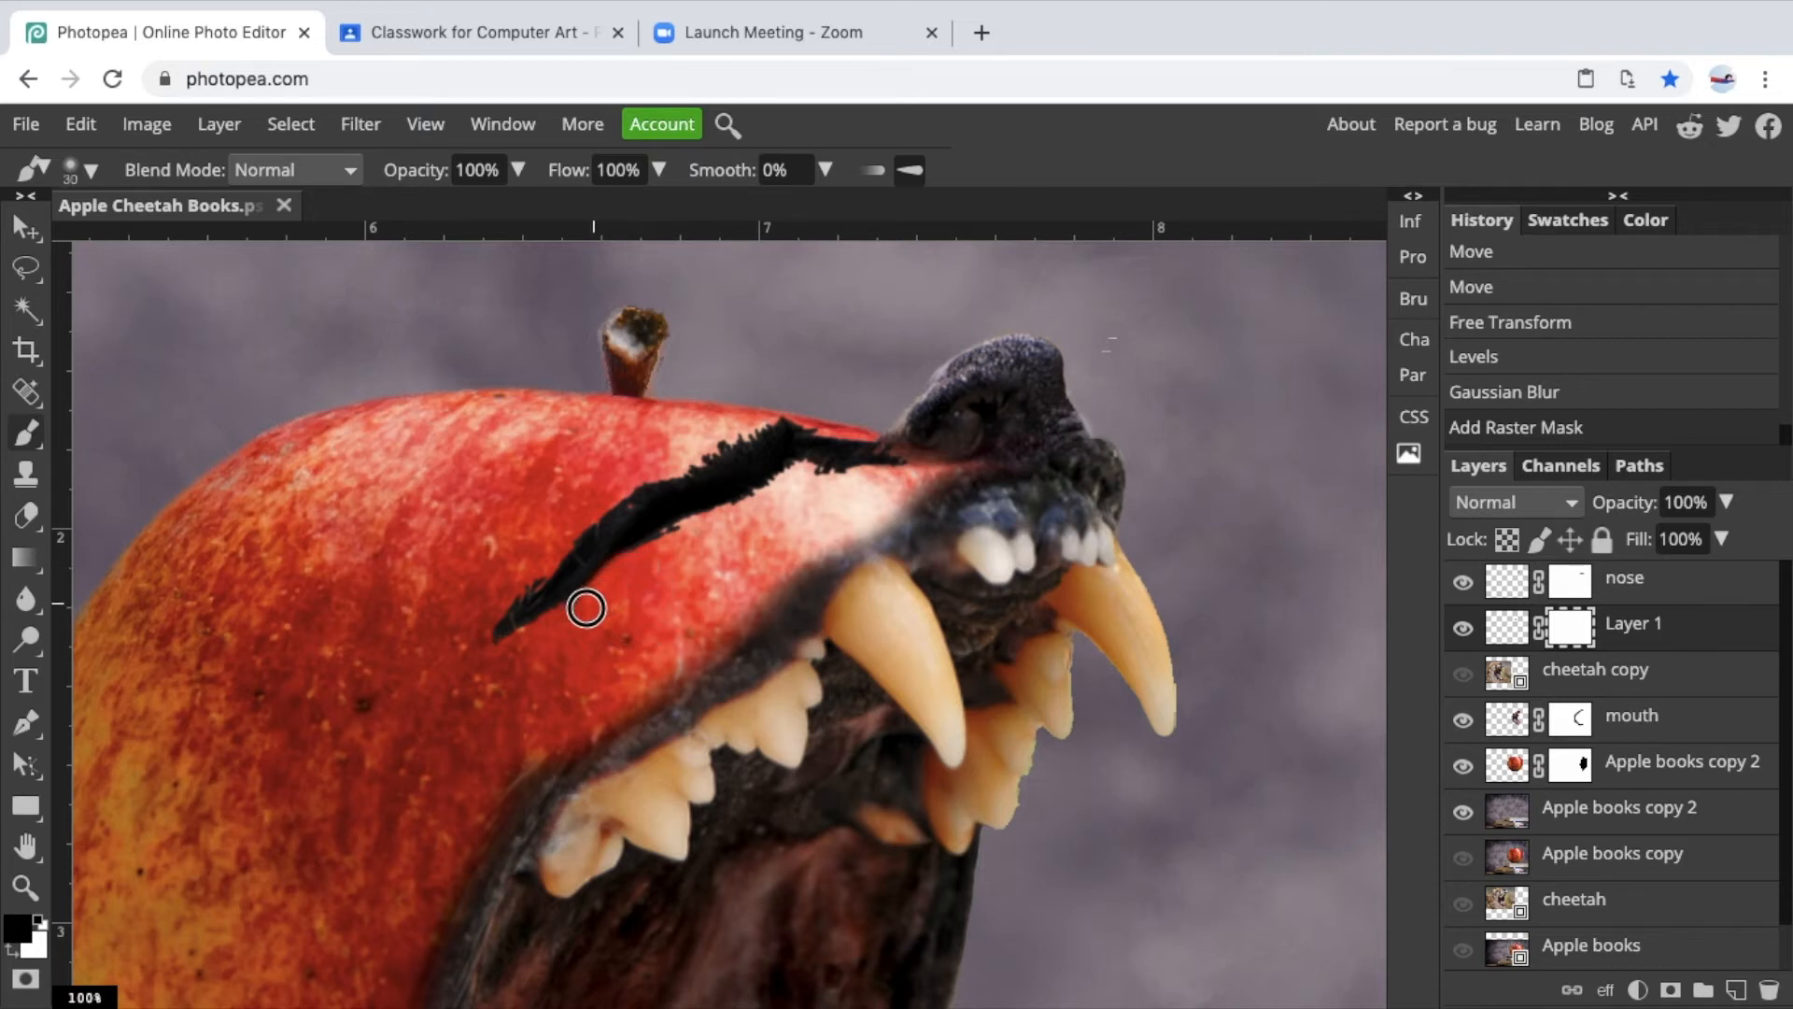
mouse_move(563, 622)
mouse_down()
mouse_move(684, 539)
mouse_move(644, 558)
mouse_up()
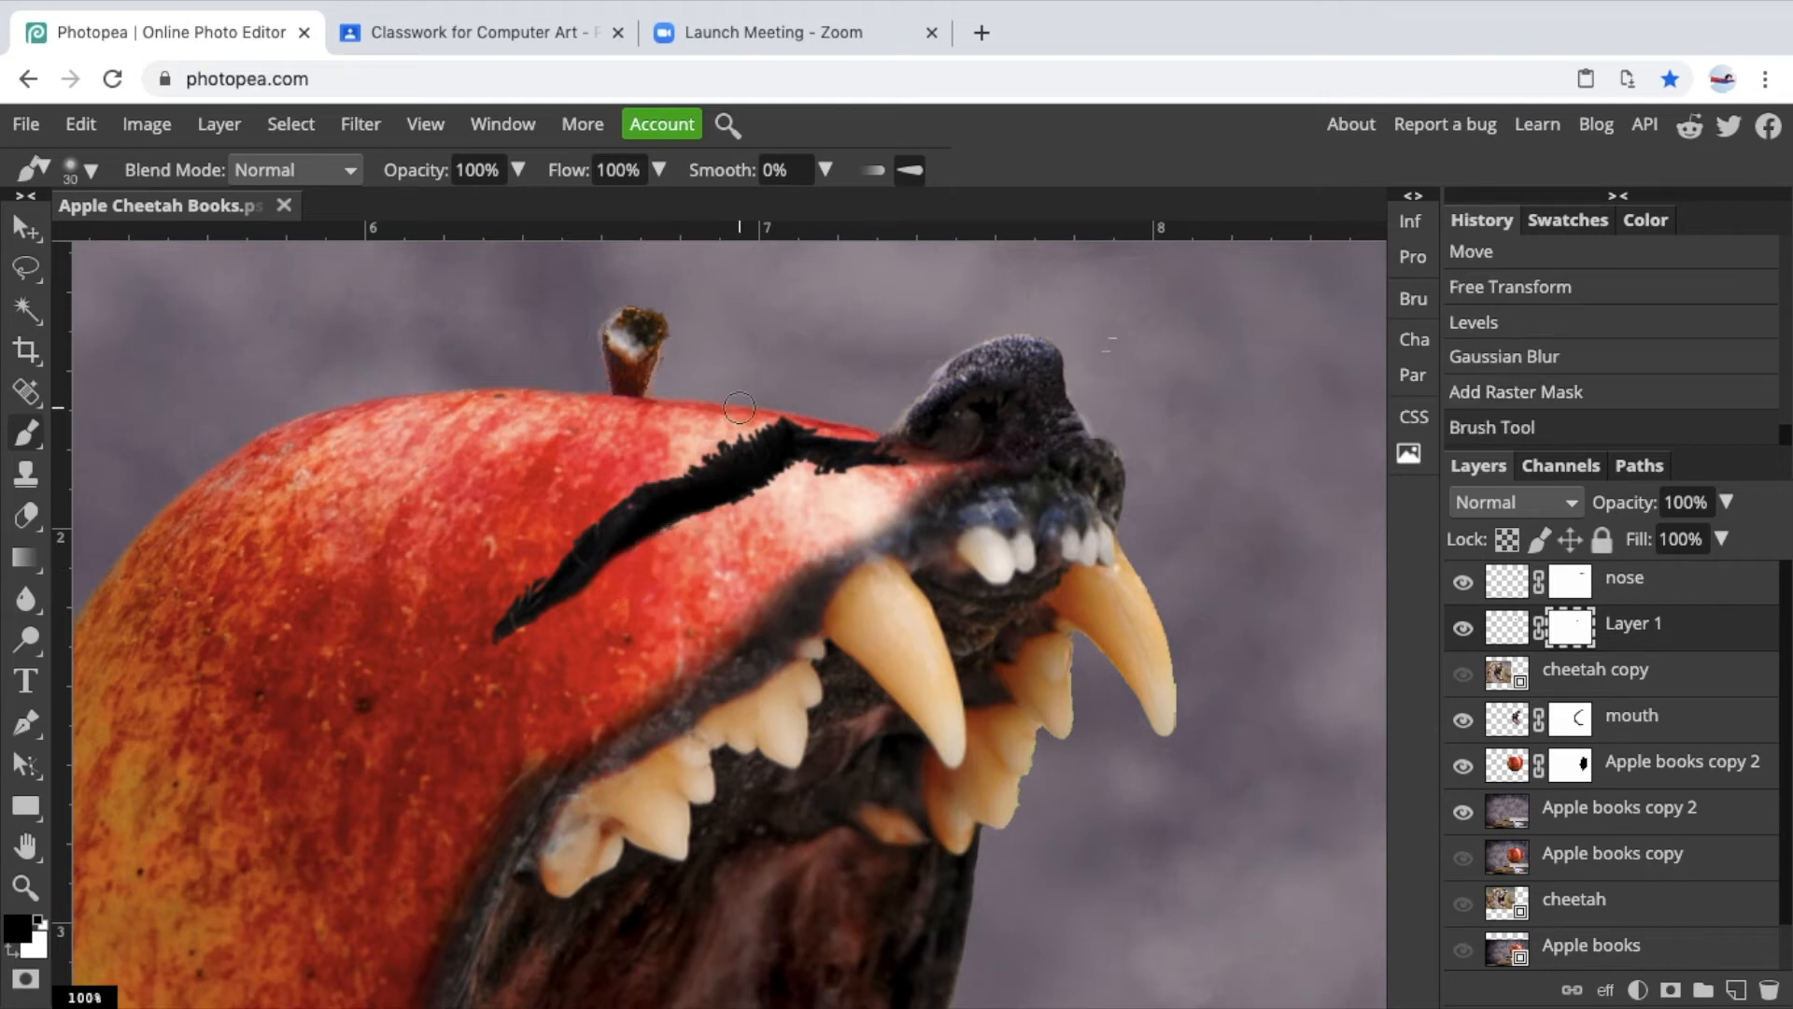
drag(753, 400, 659, 465)
drag(532, 557, 484, 624)
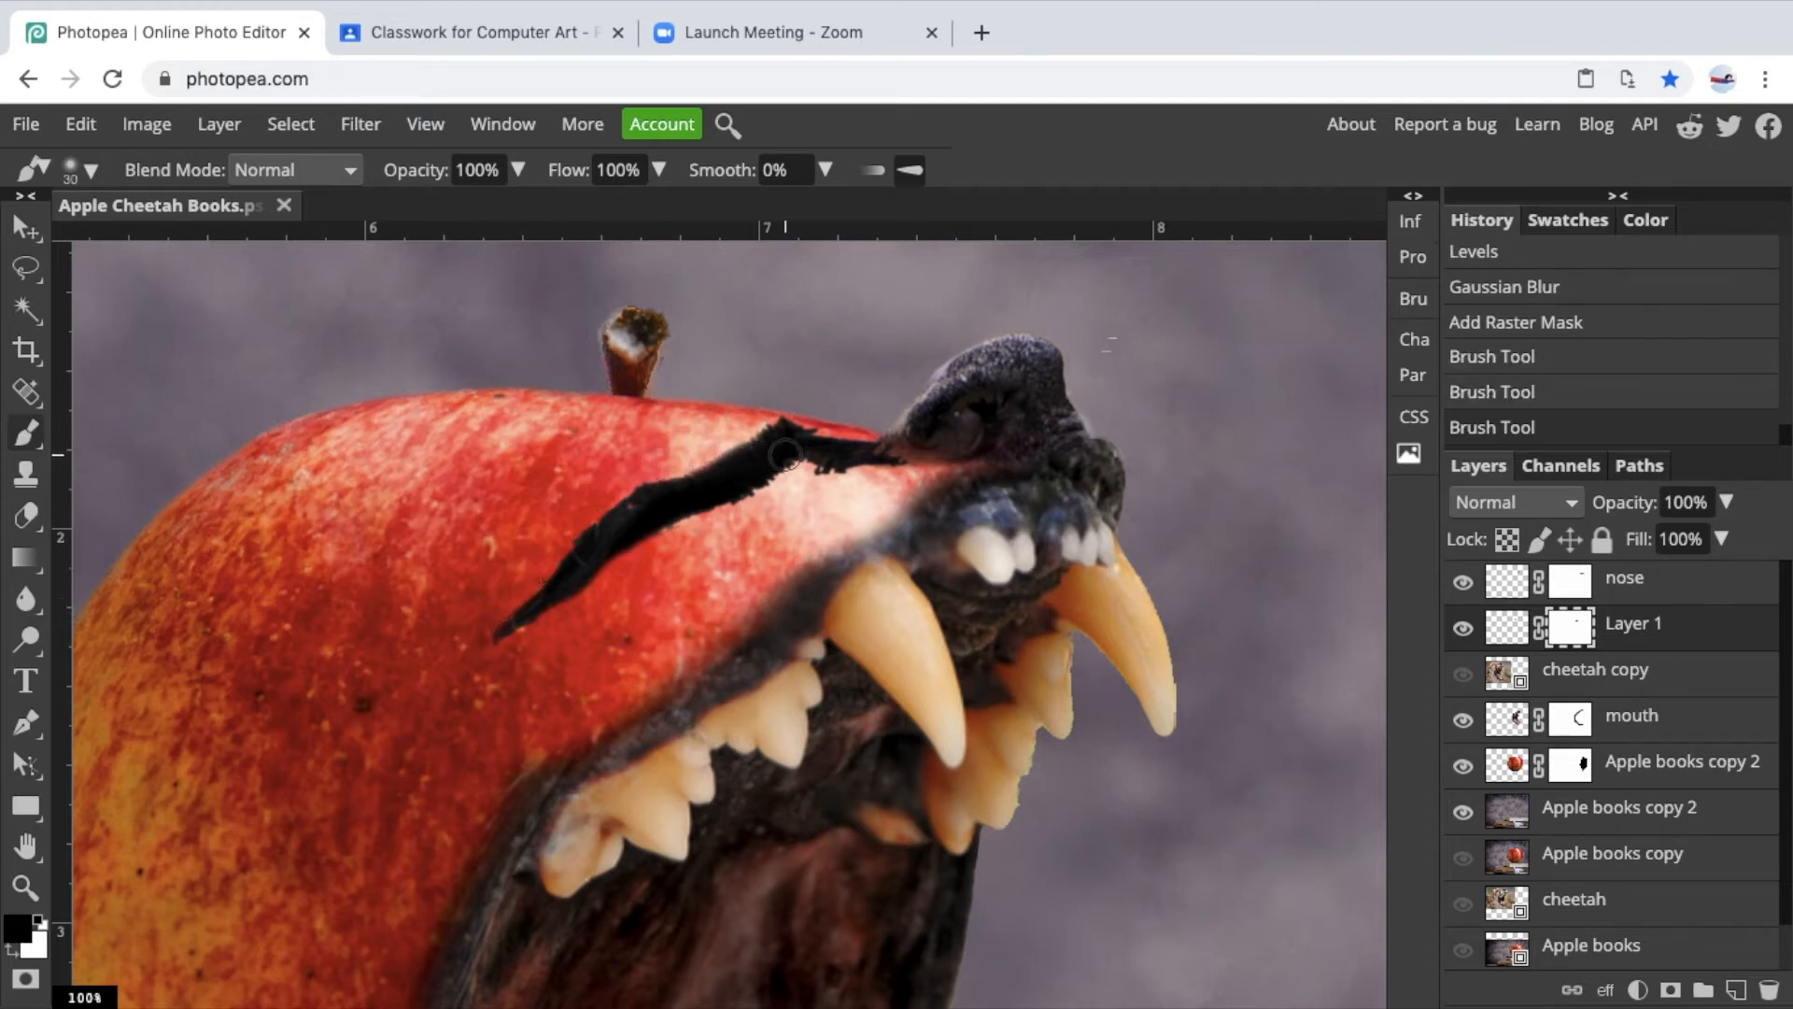
click(810, 417)
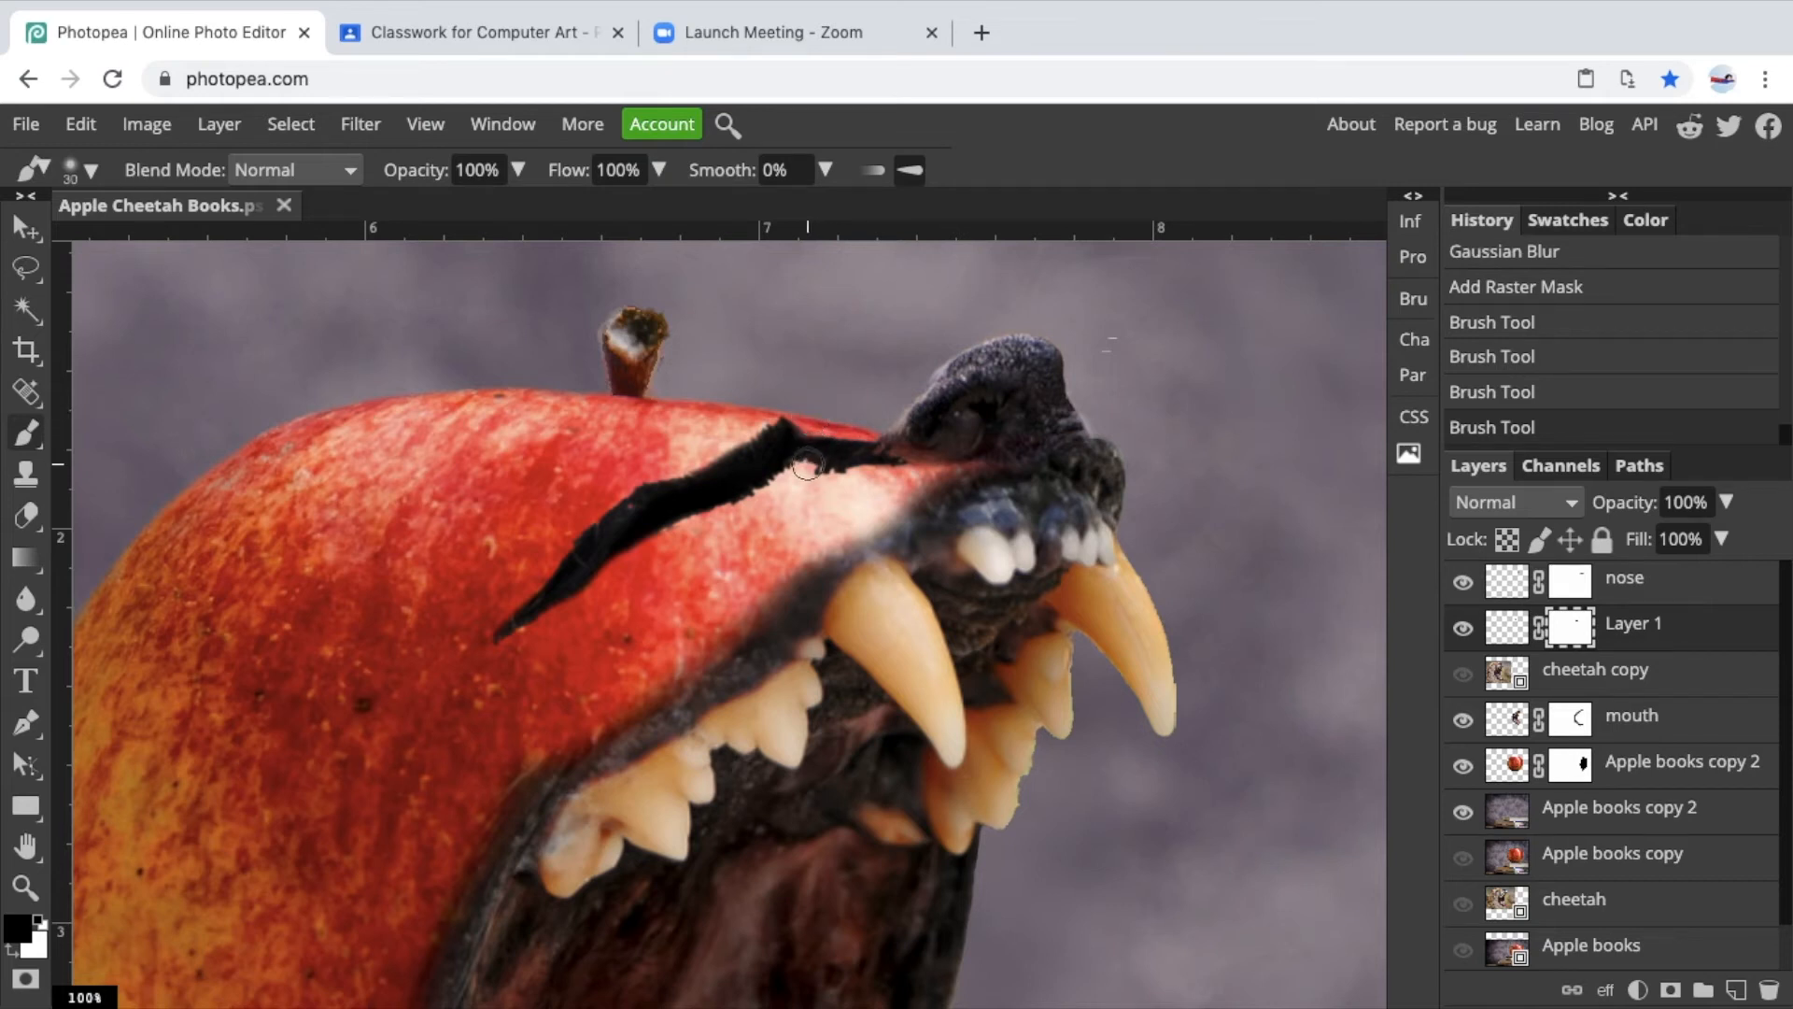
click(815, 482)
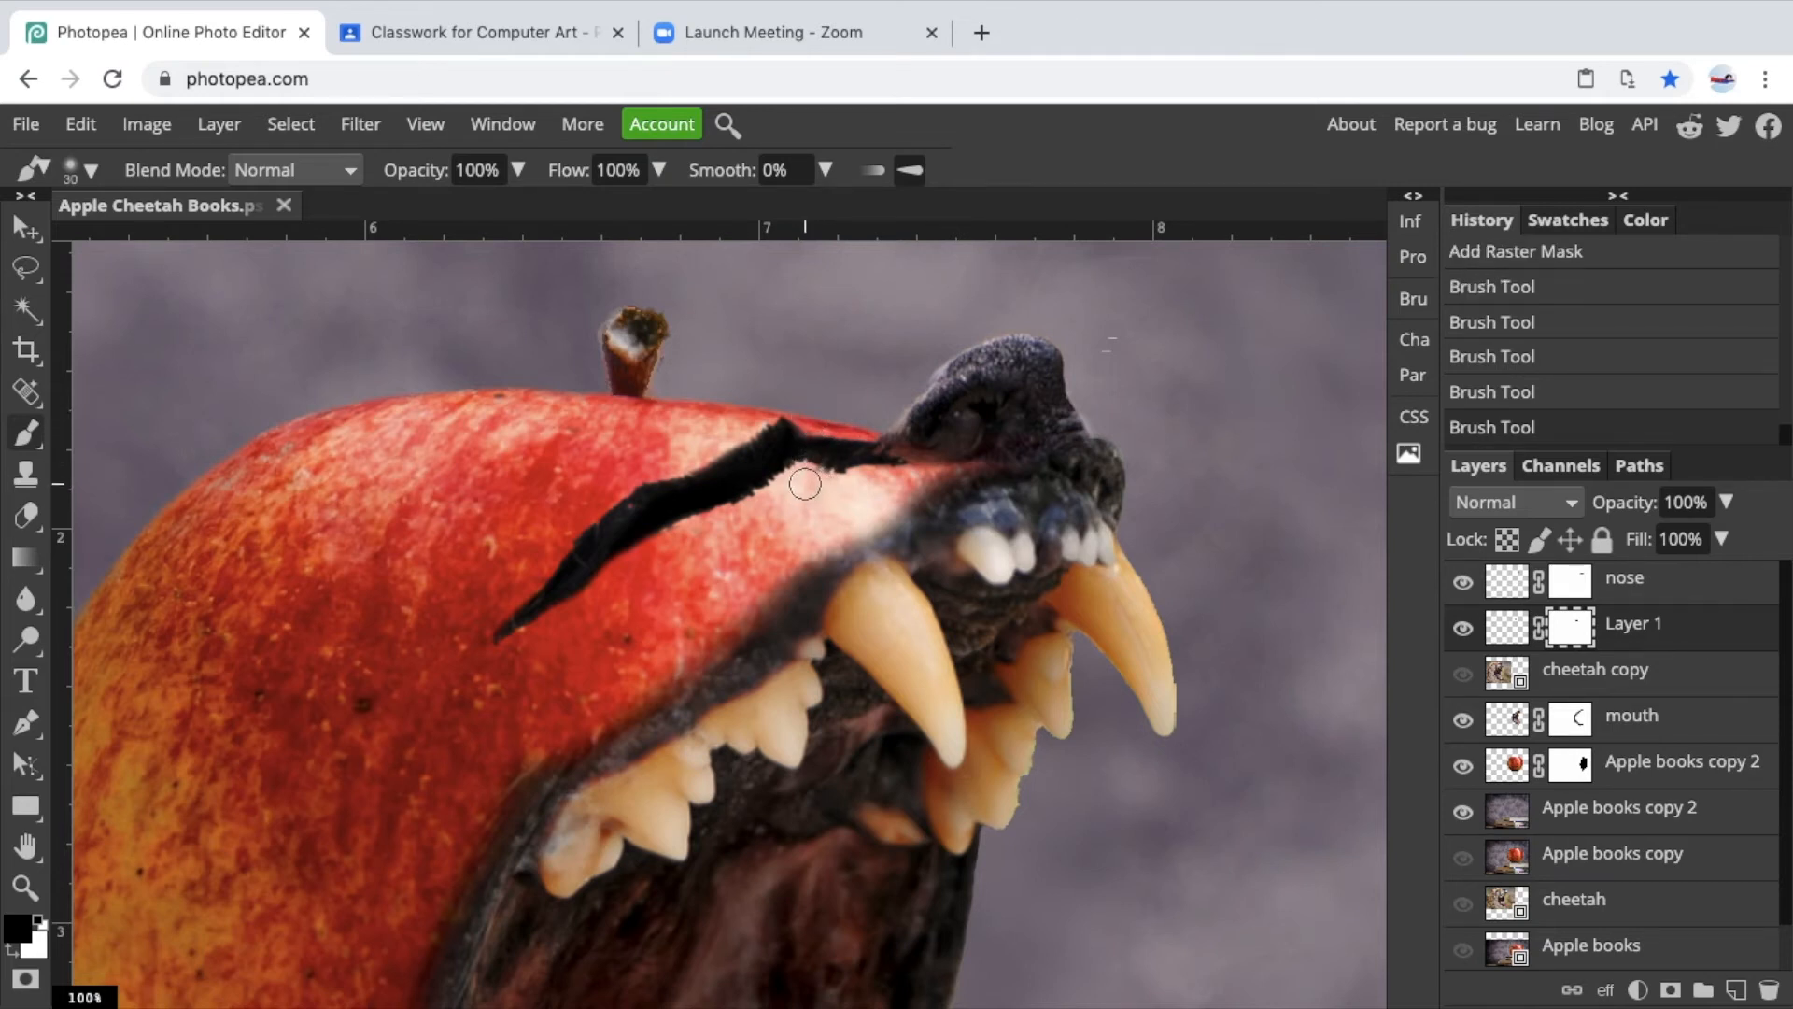
click(789, 484)
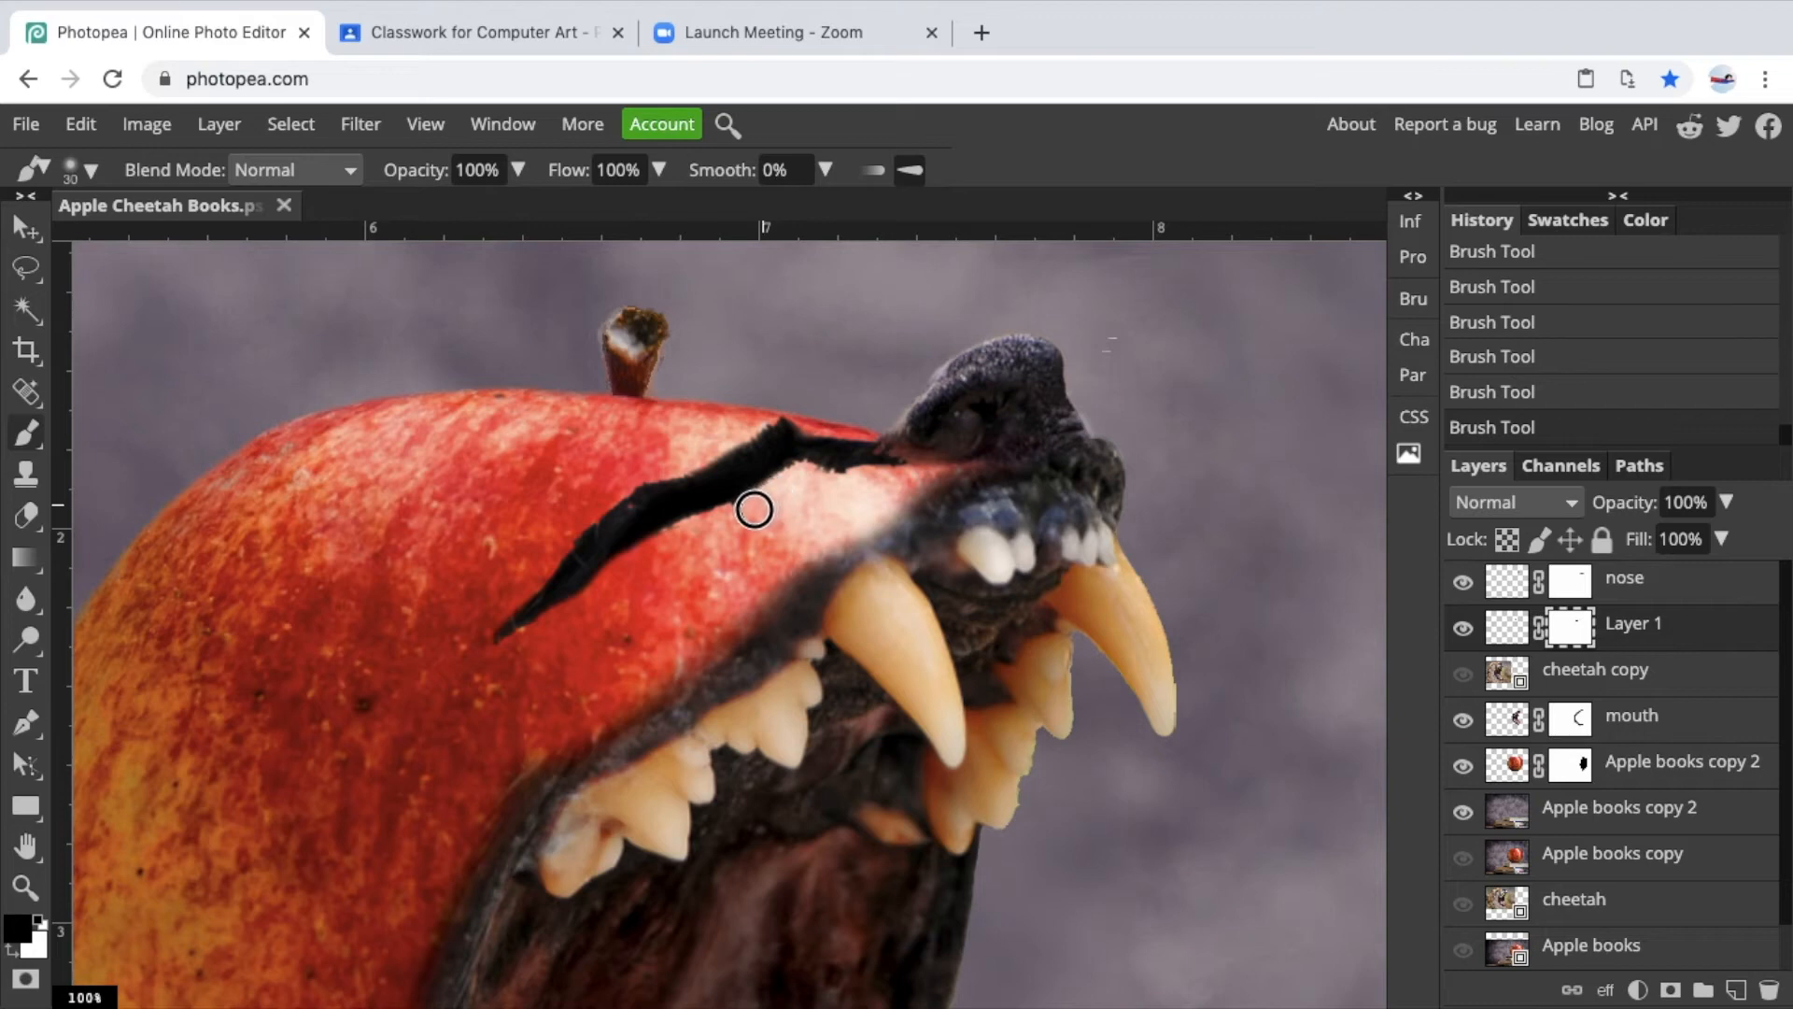
scroll(741, 513, down, 3)
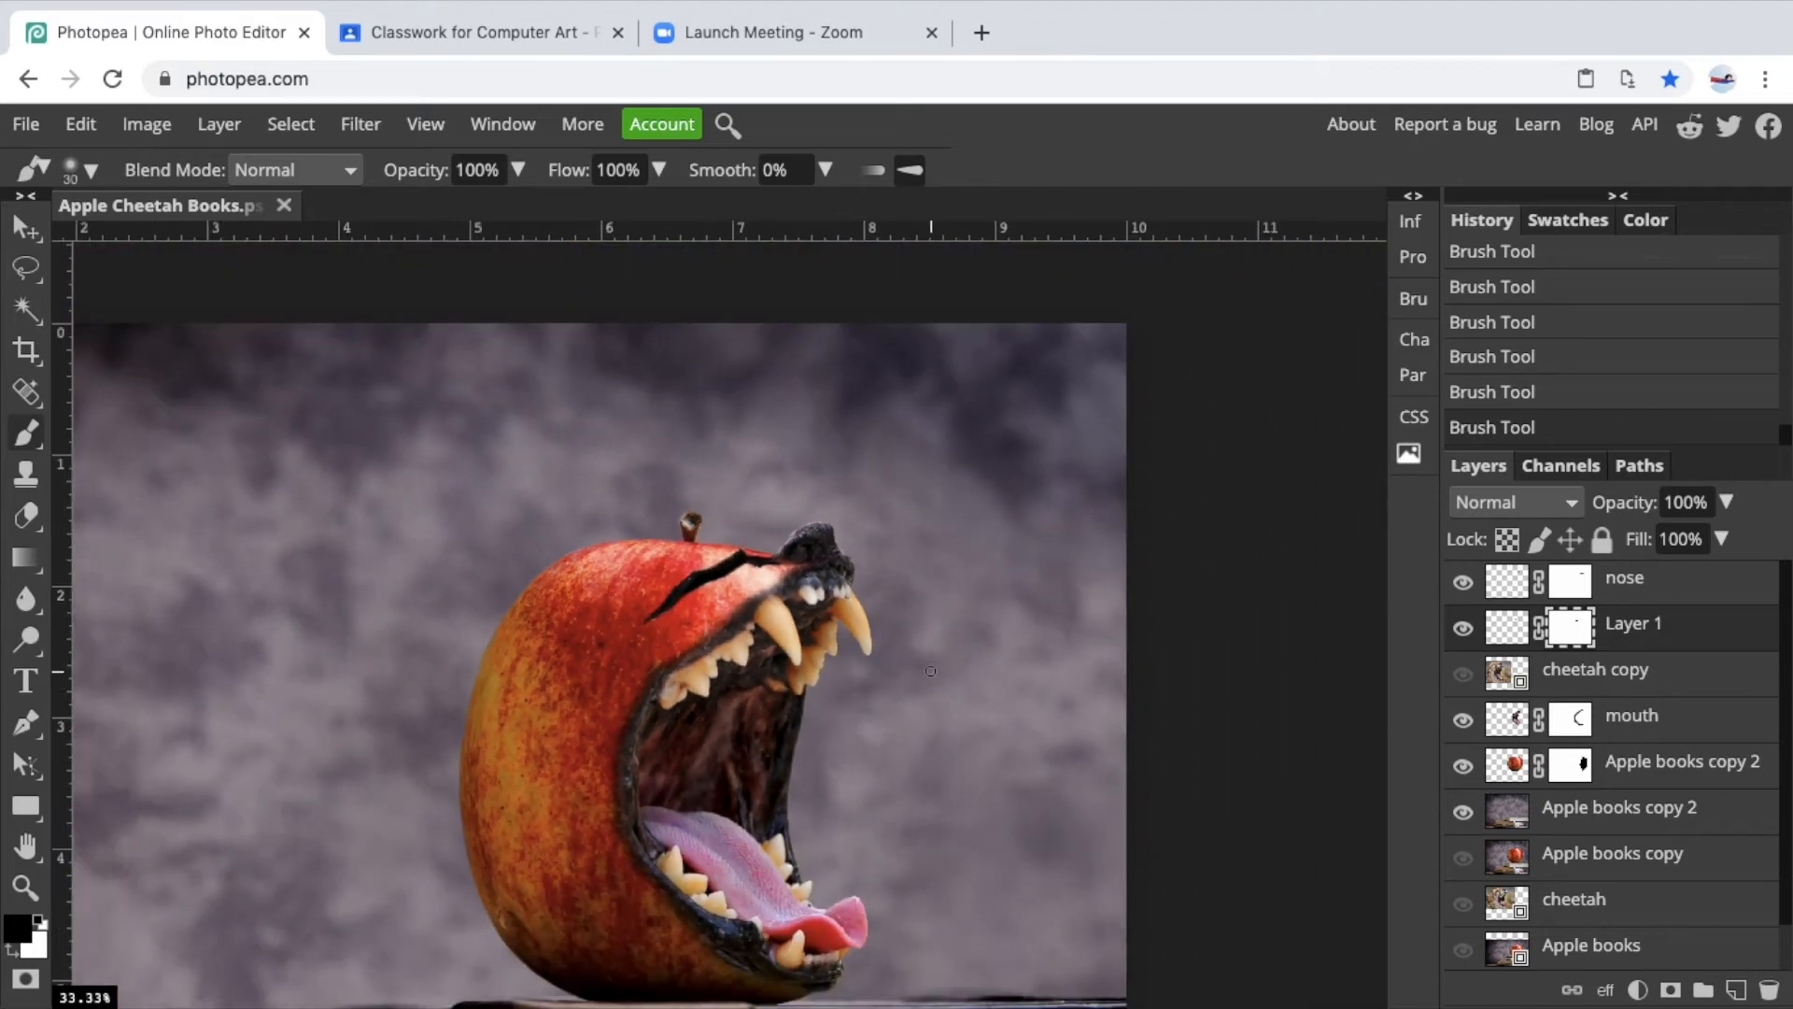
scroll(930, 670, down, 2)
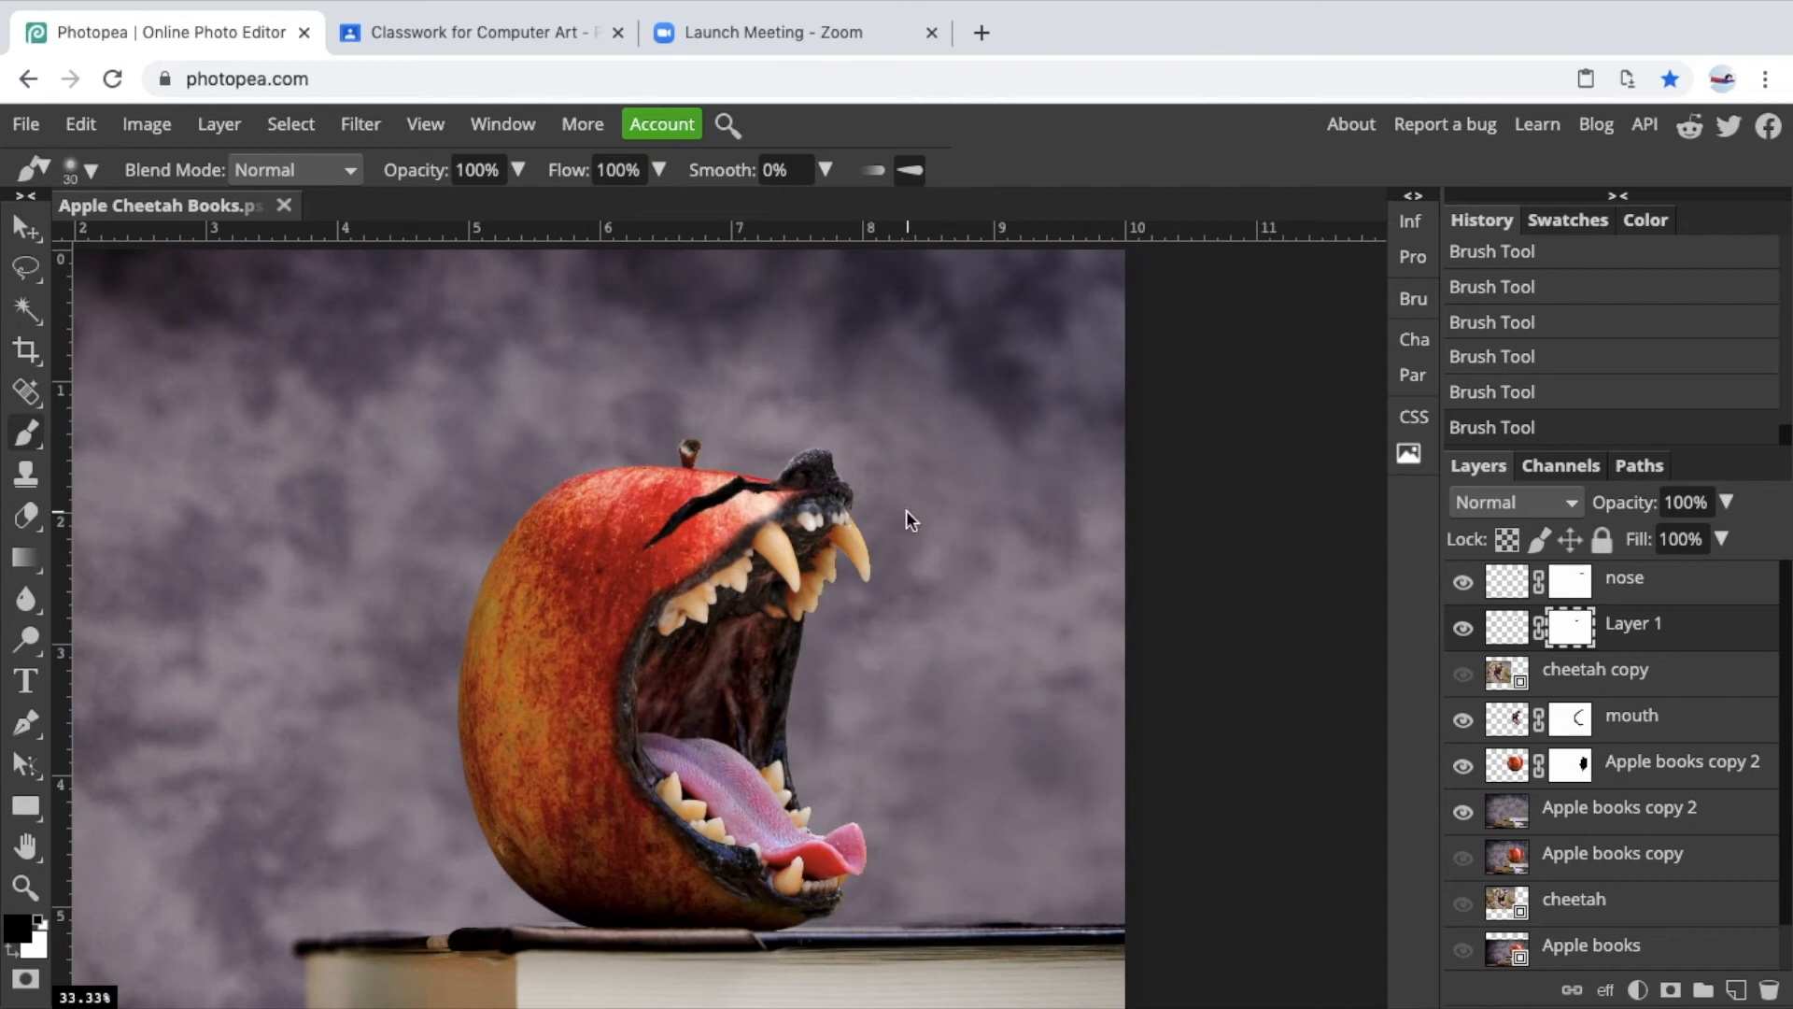
scroll(906, 510, up, 3)
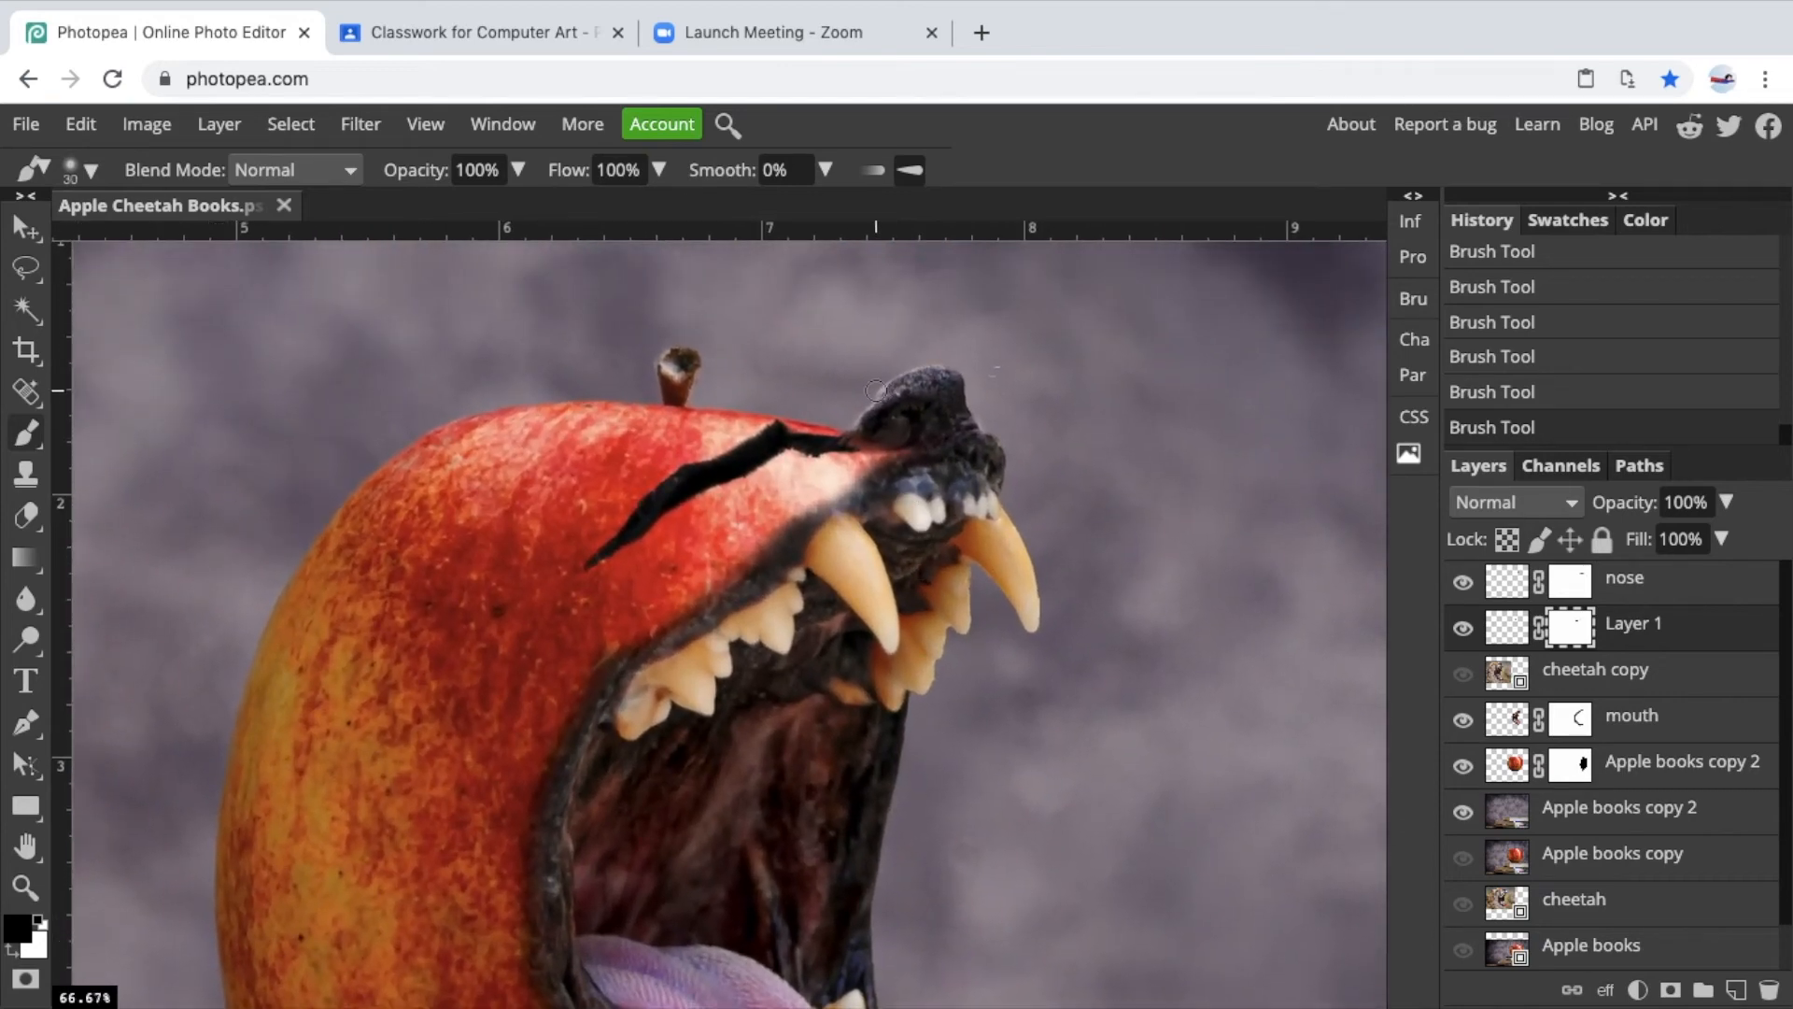
Rename Layer 1 as eye.
double_click(1500, 636)
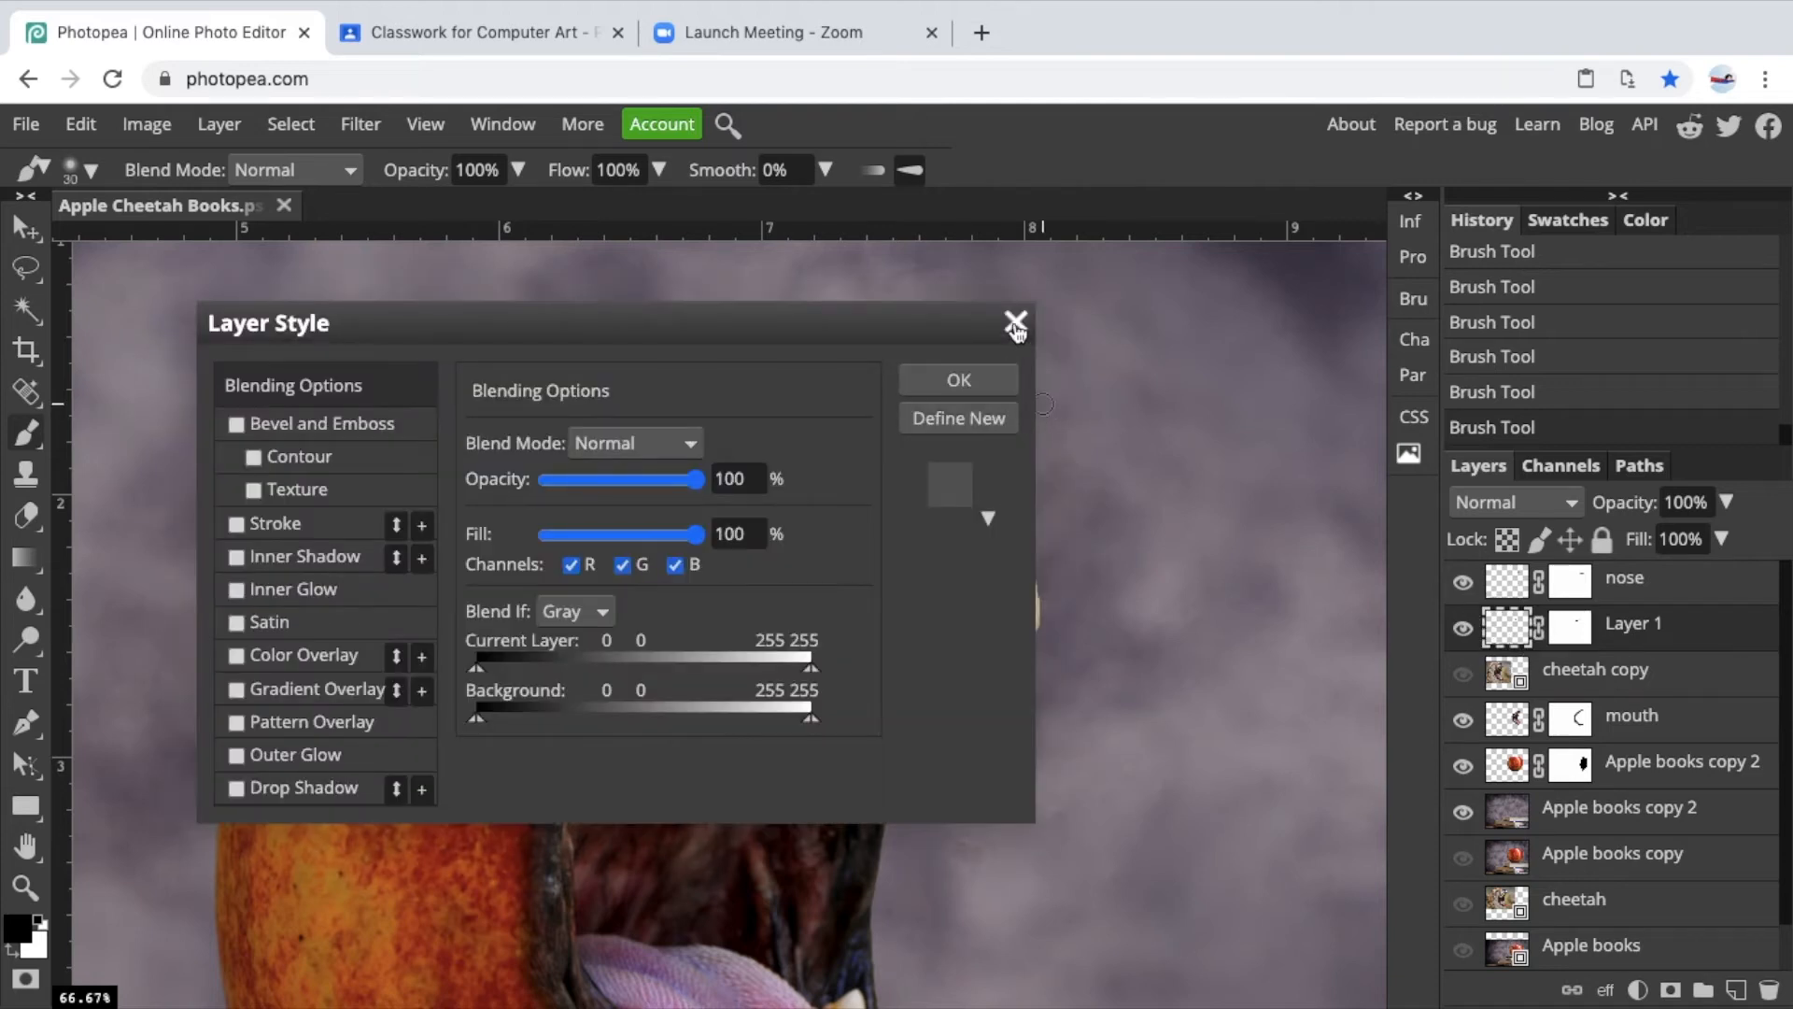
click(1015, 321)
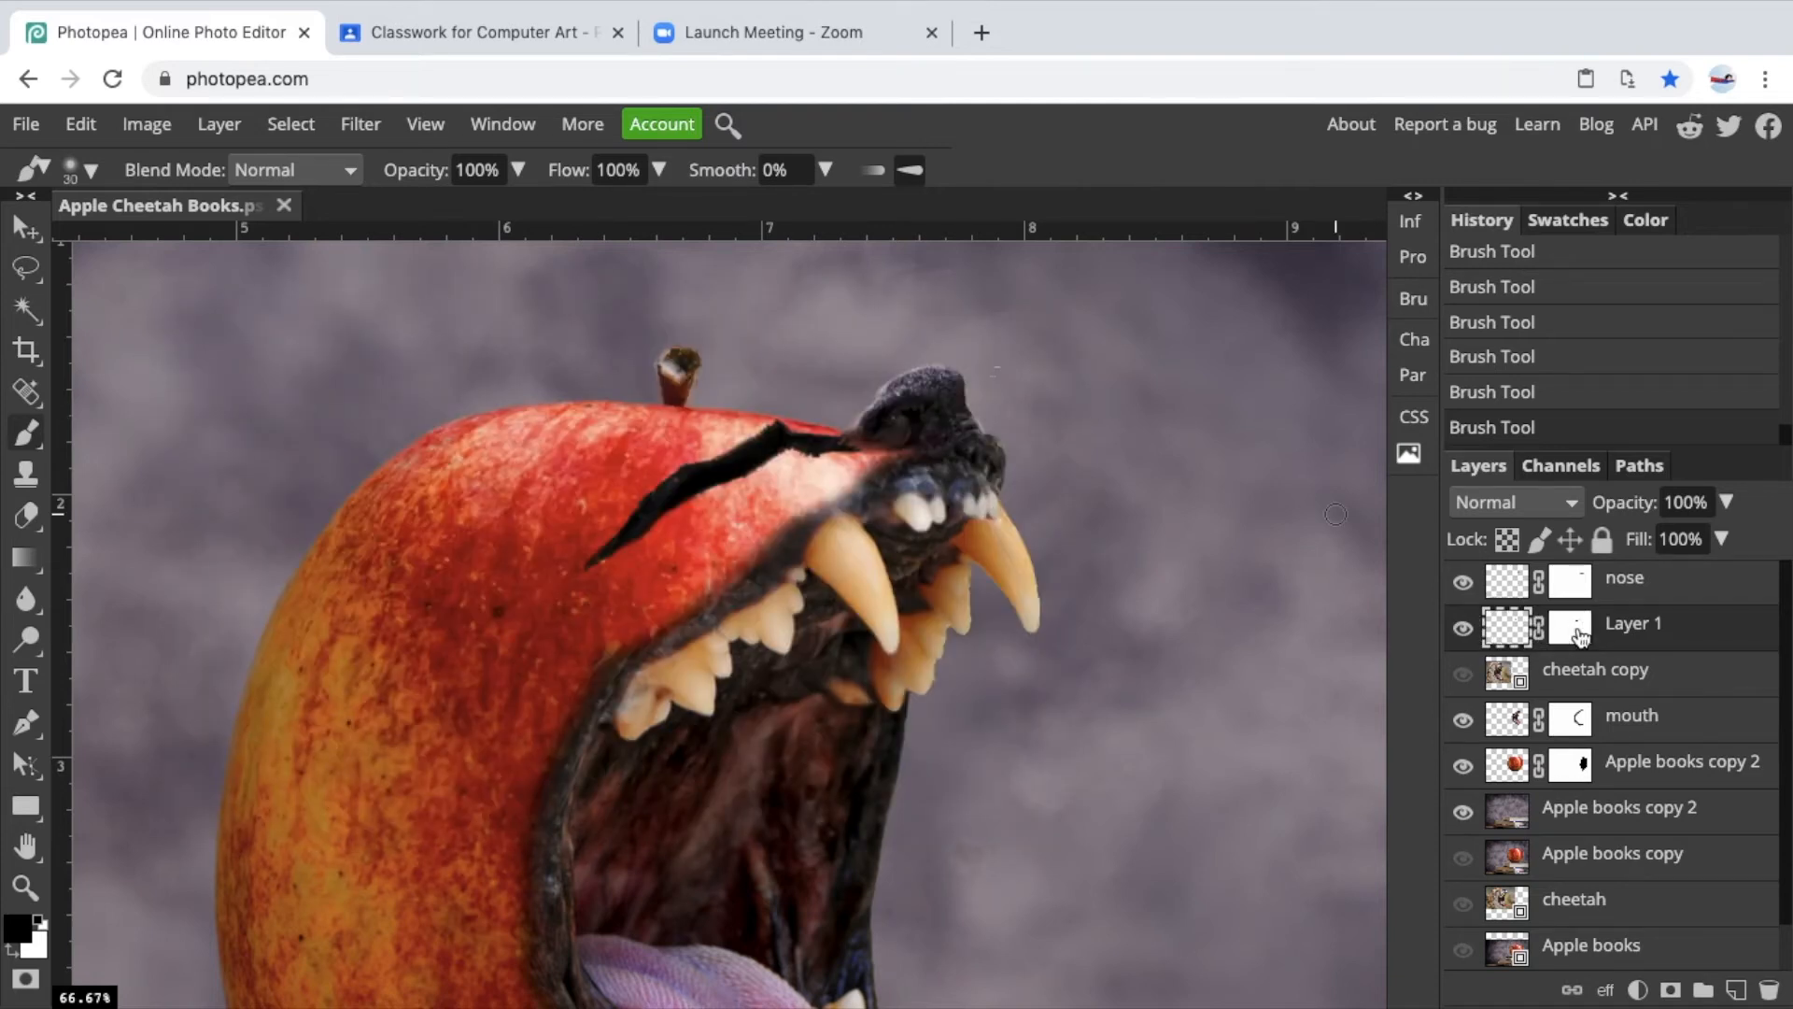
double_click(1625, 625)
text(eye)
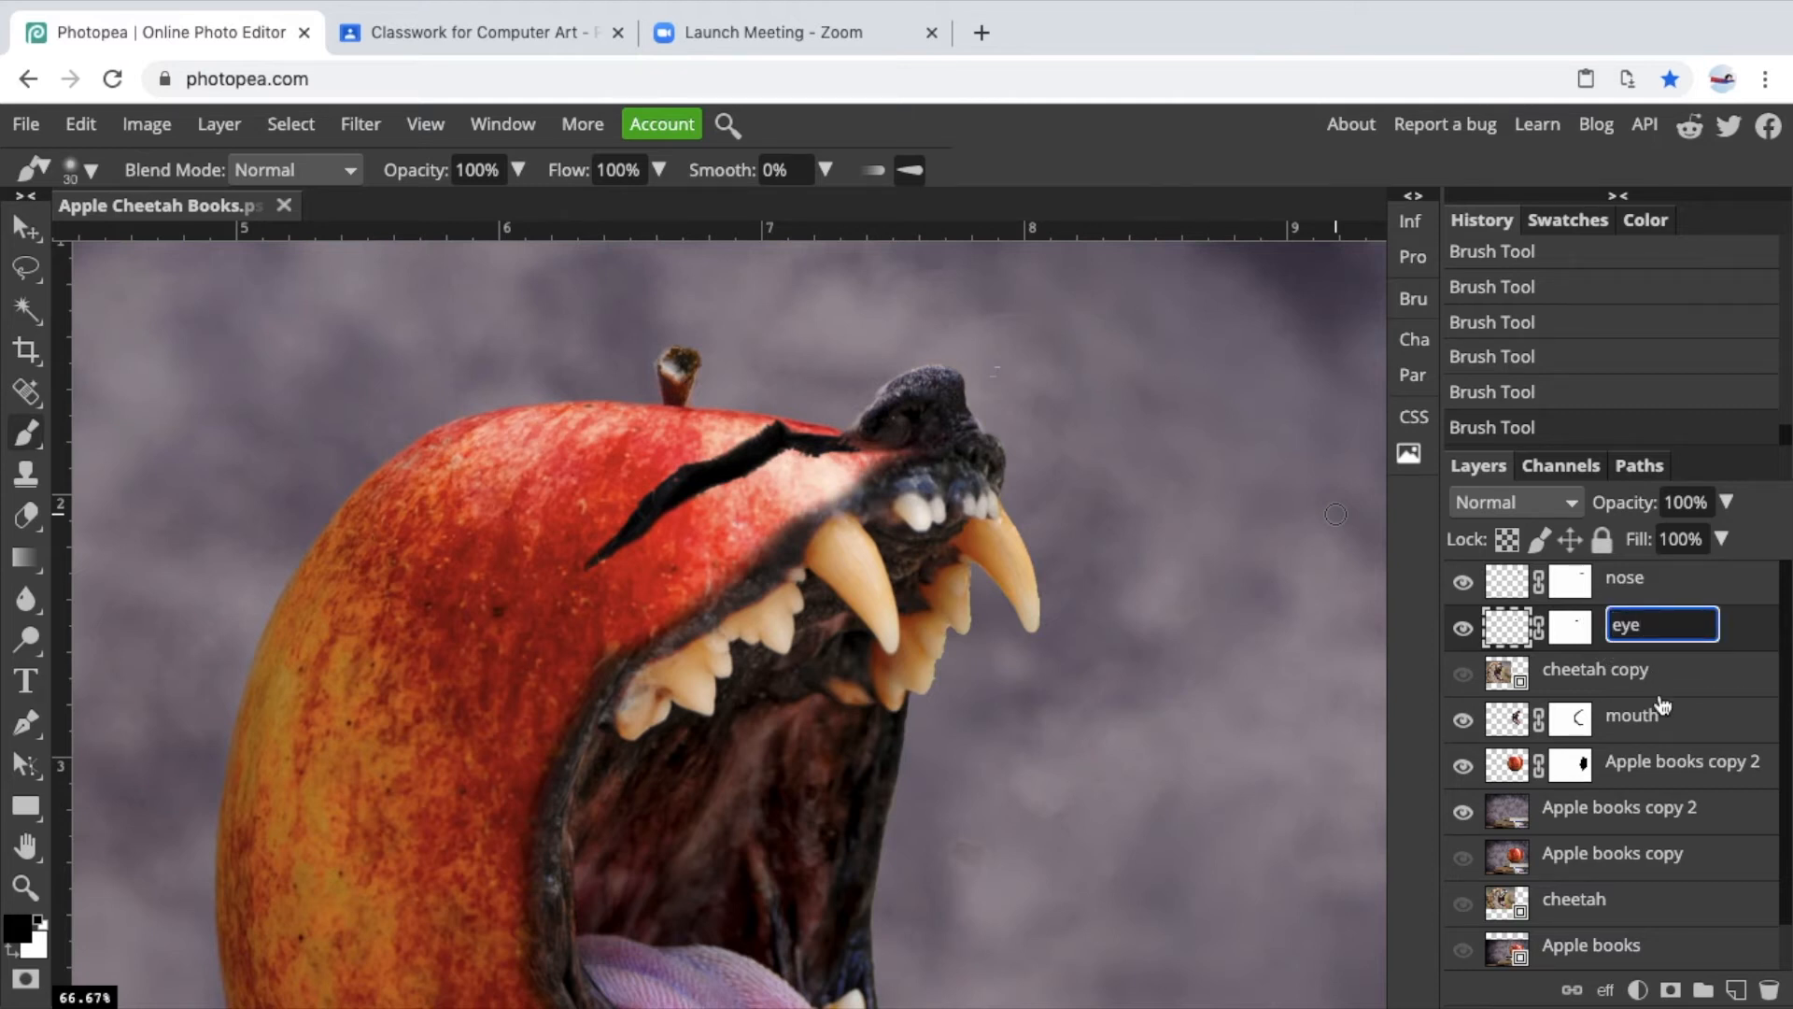
key(Return)
Set the eye layer's opacity to 85%.
click(1573, 629)
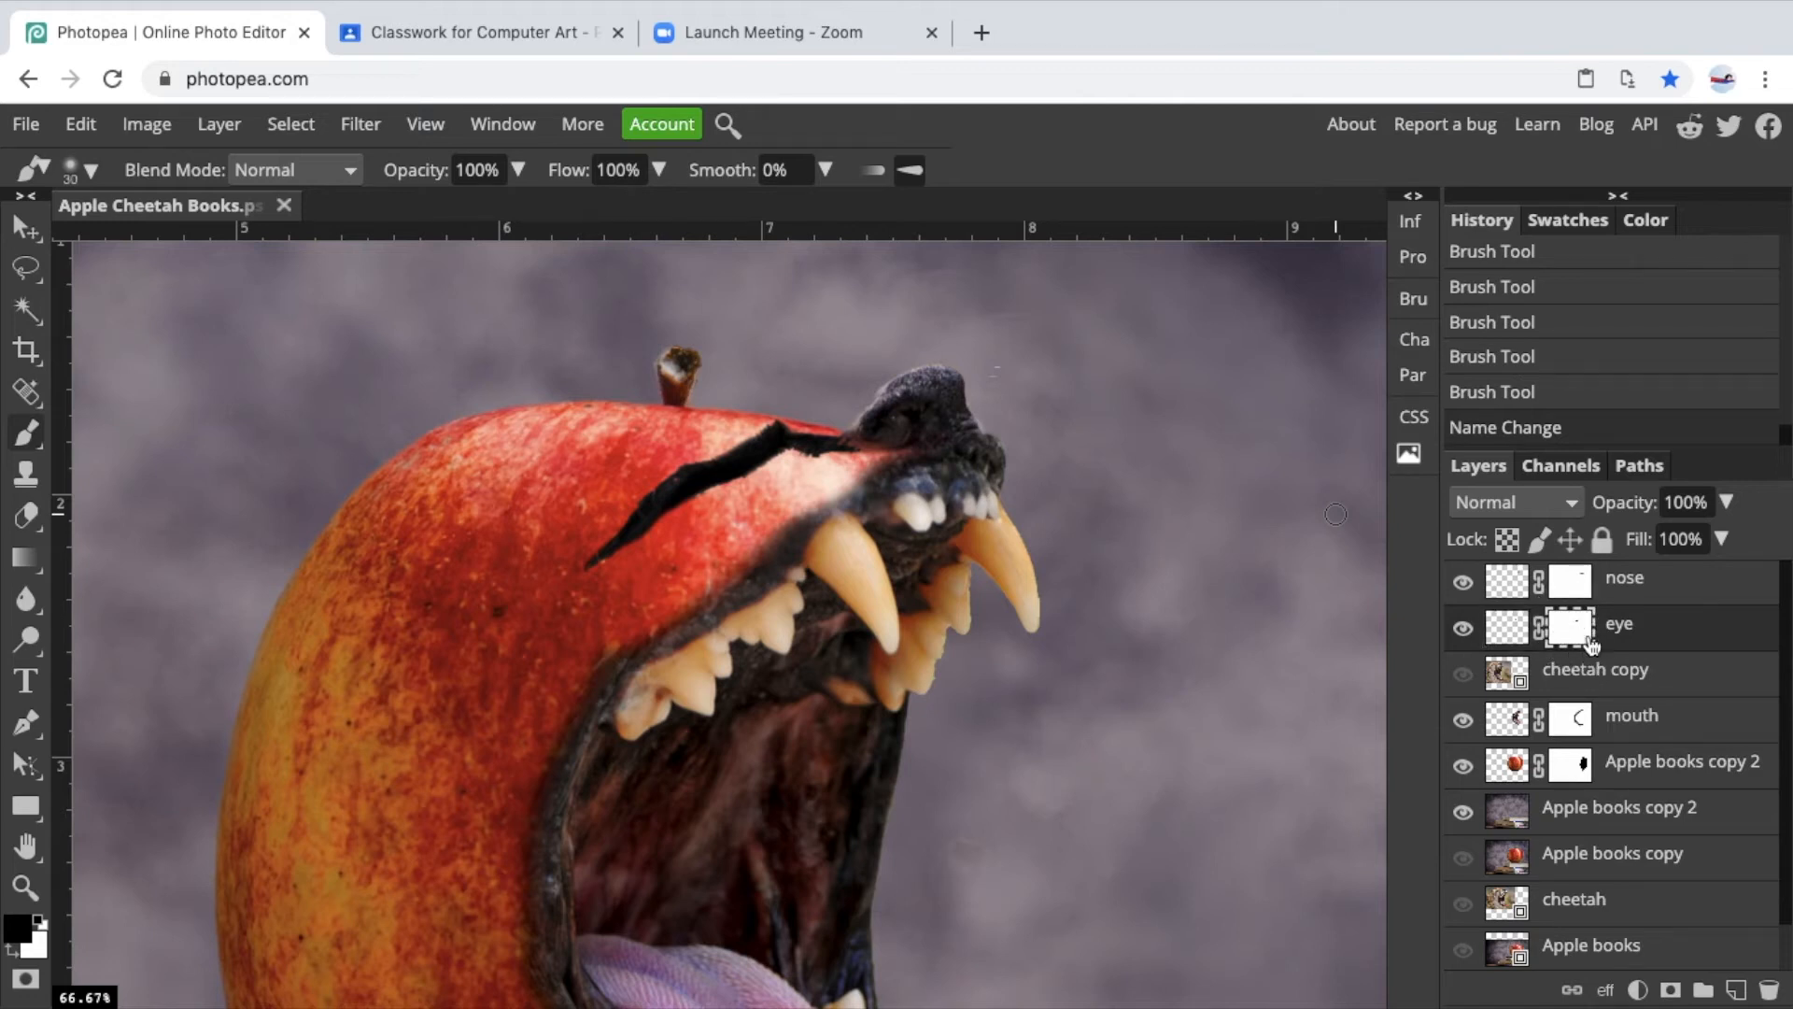
click(1514, 634)
scroll(1708, 538, down, 5)
click(1720, 550)
drag(1721, 576, 1749, 576)
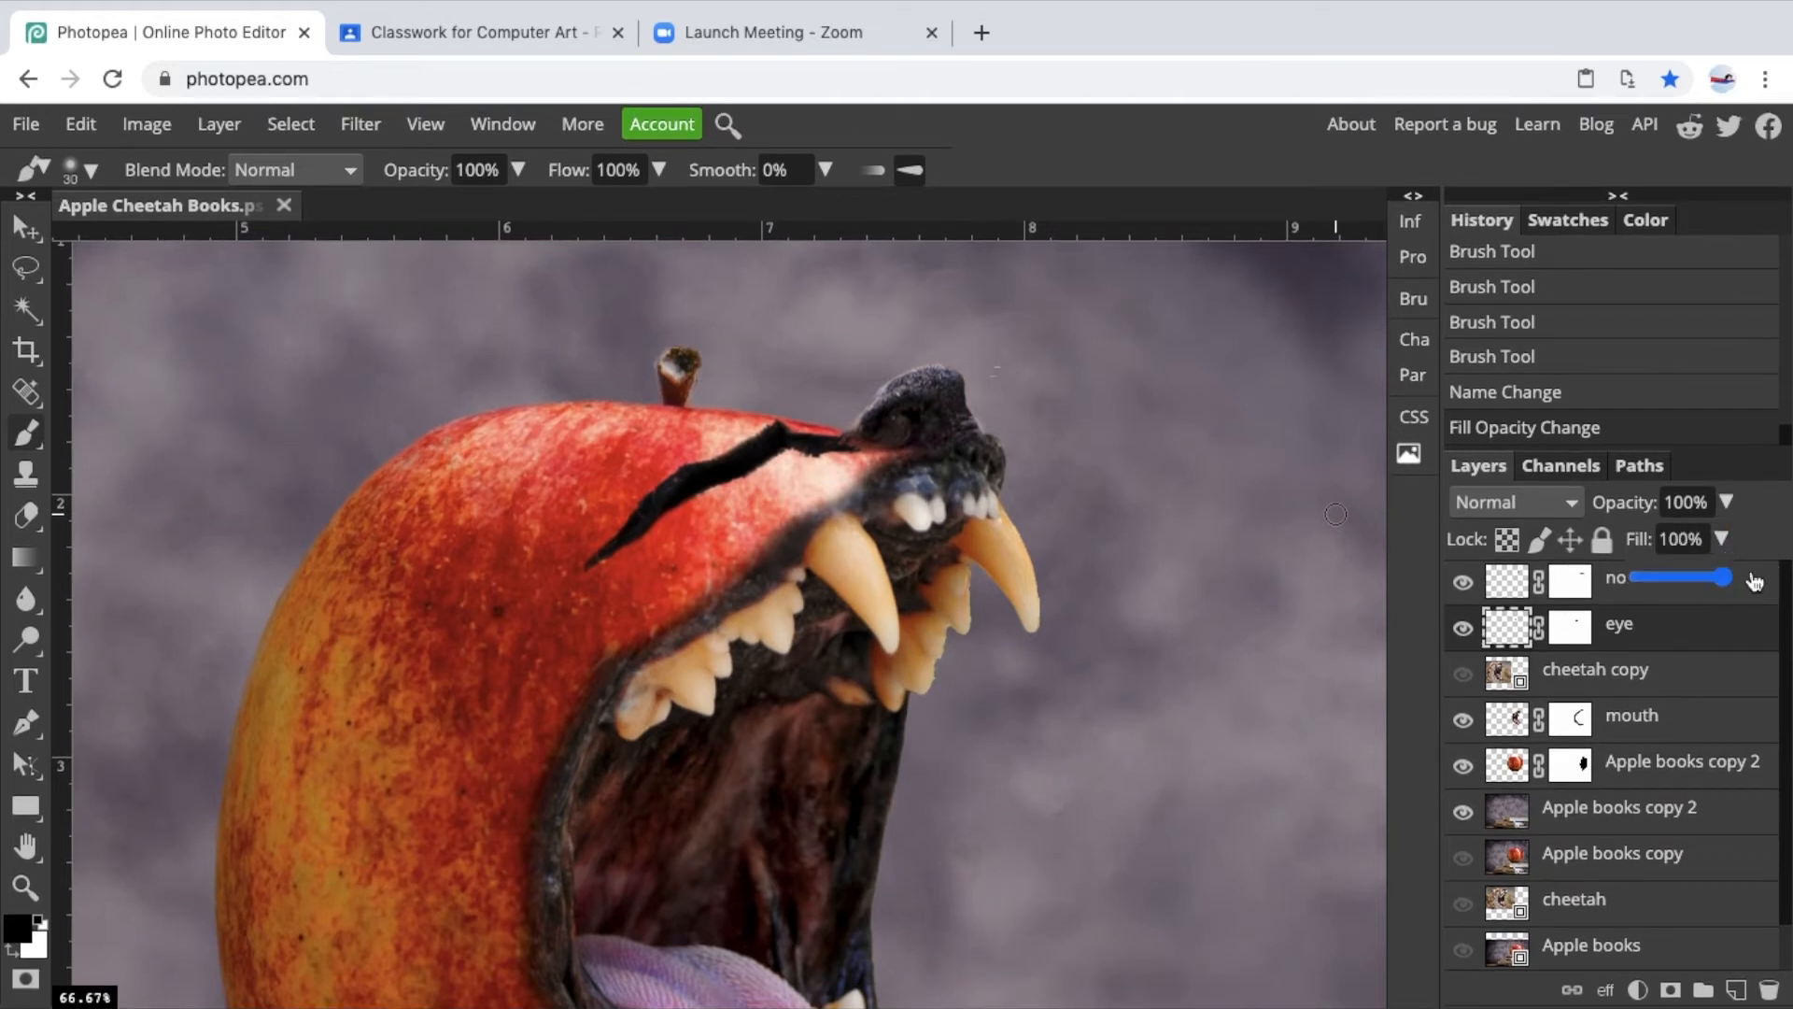
click(1726, 502)
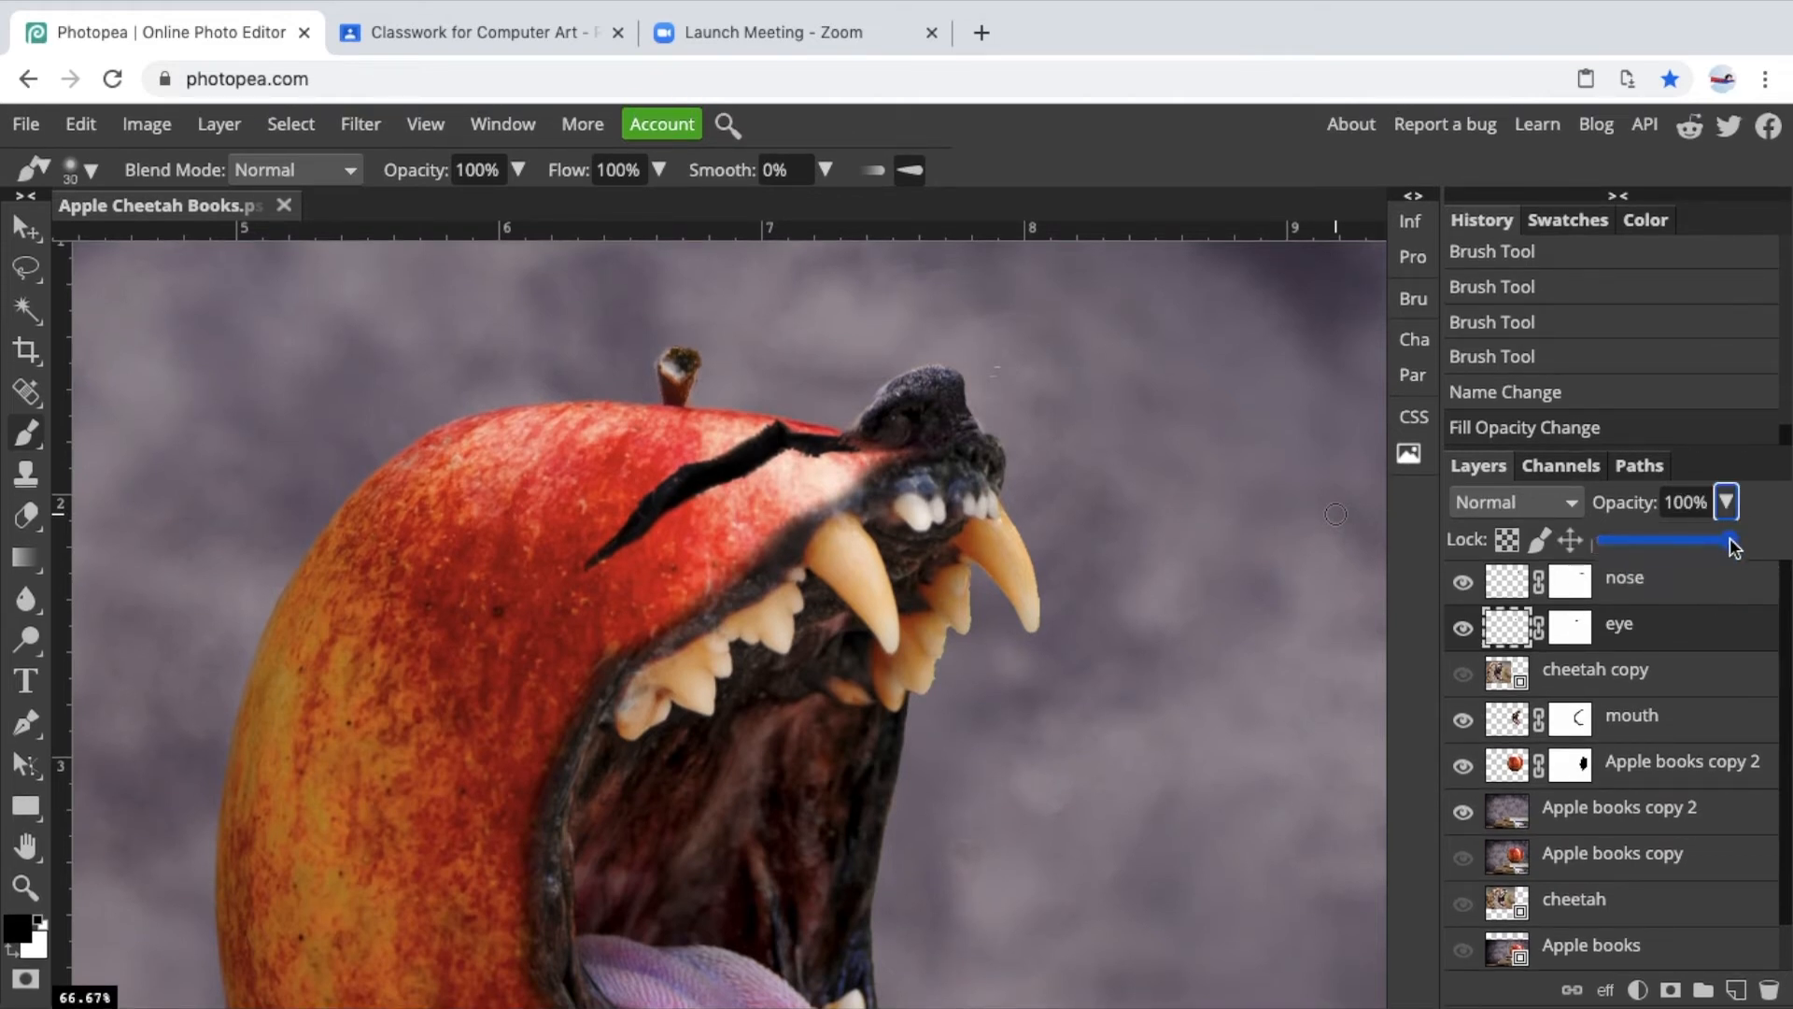
mouse_move(1730, 548)
mouse_down()
mouse_move(1619, 555)
mouse_move(1749, 548)
mouse_move(1712, 549)
mouse_up()
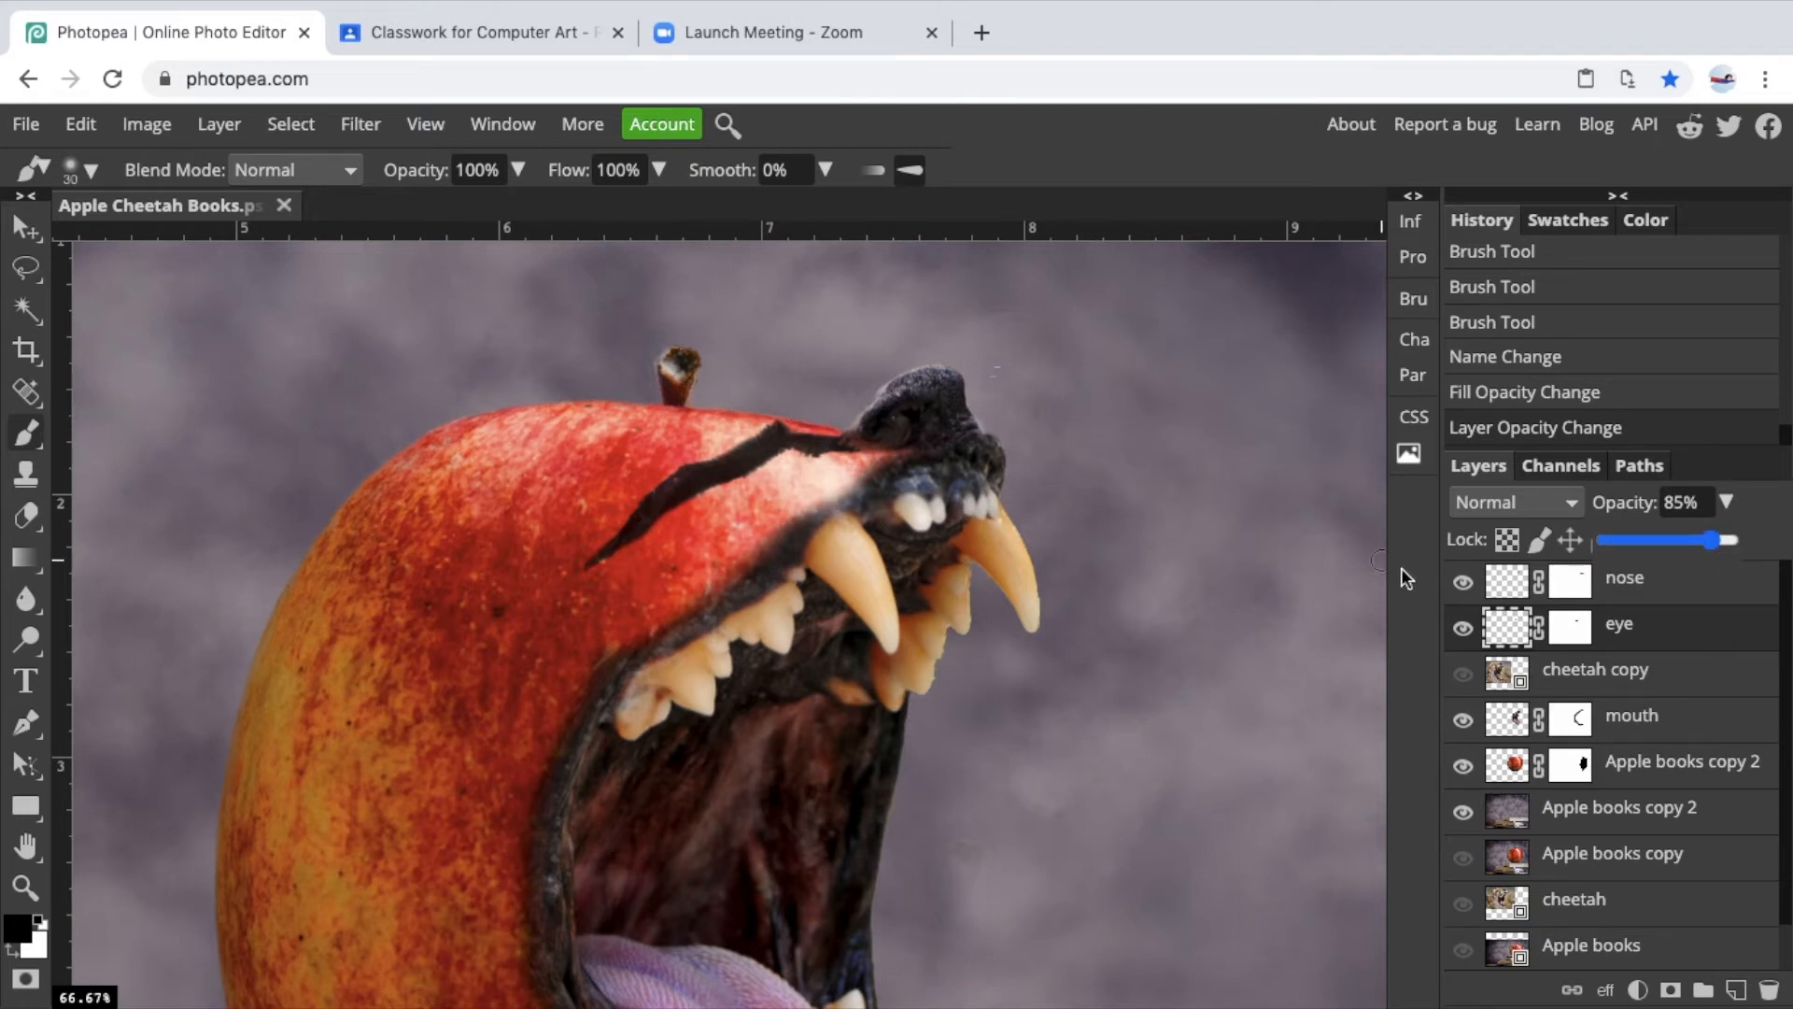
Toggle the eye layer's visibility off and on to compare the result.
click(1462, 628)
click(1462, 628)
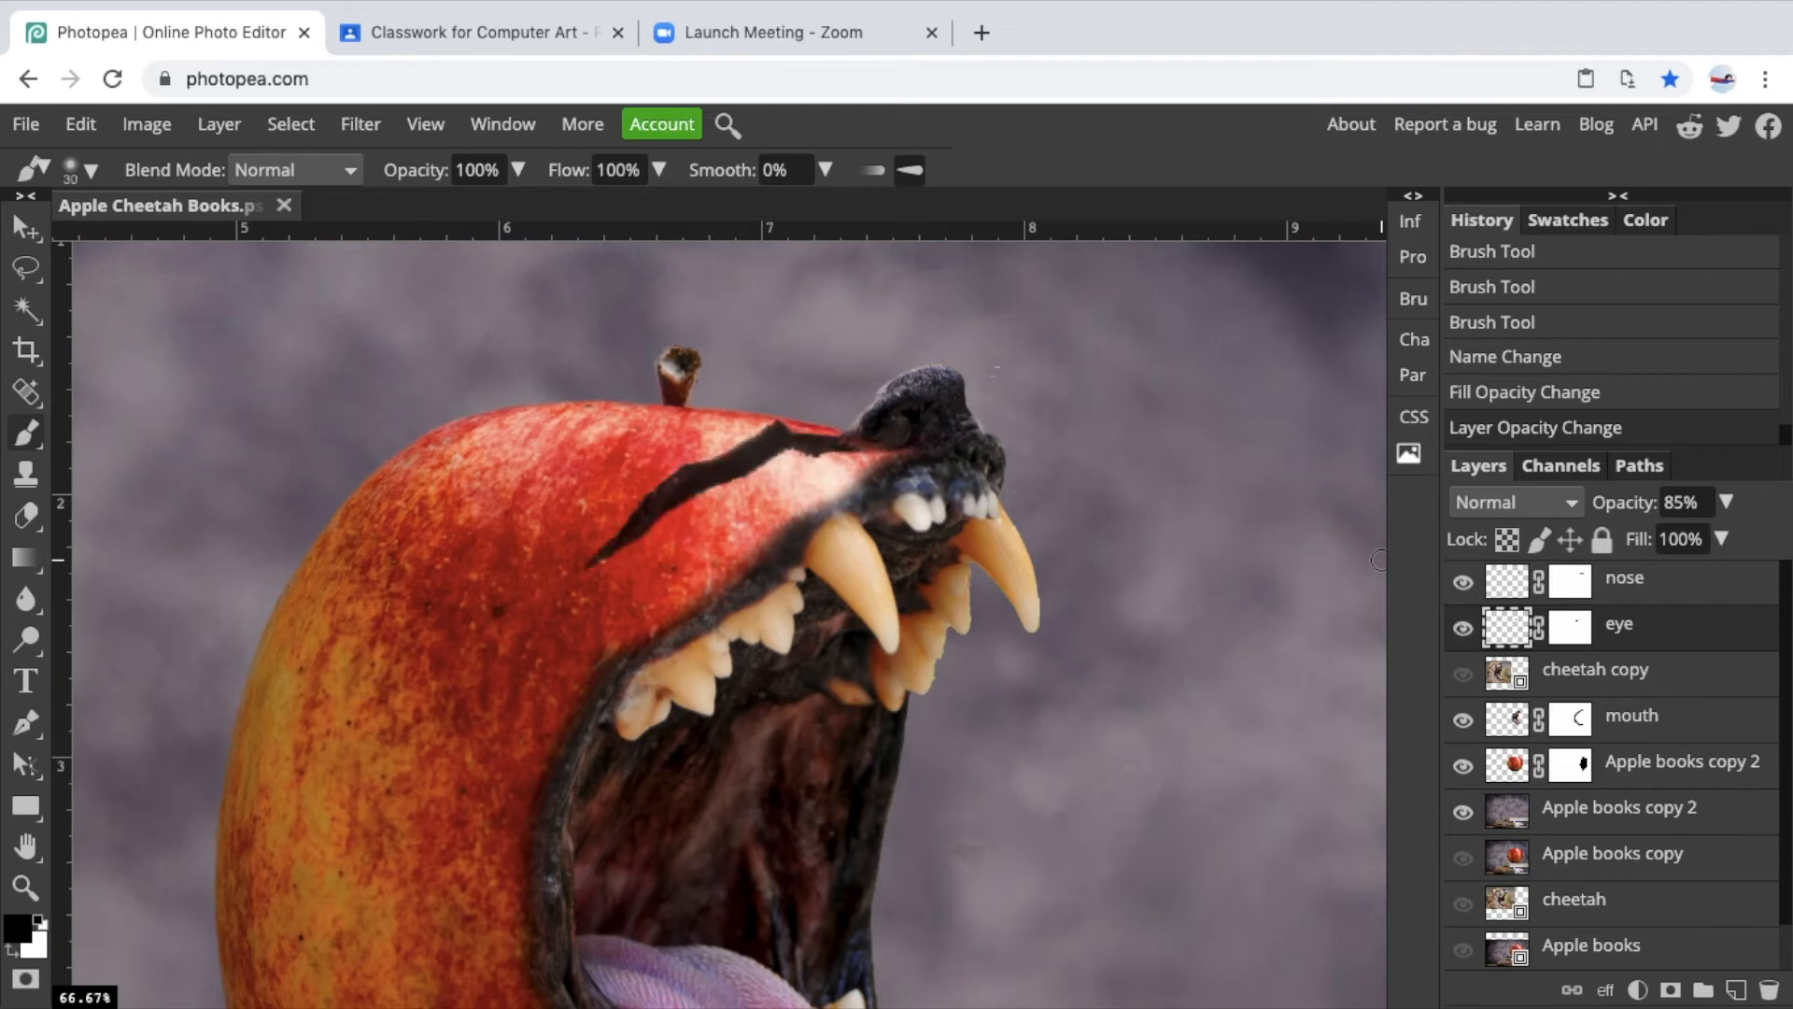
scroll(1164, 520, down, 3)
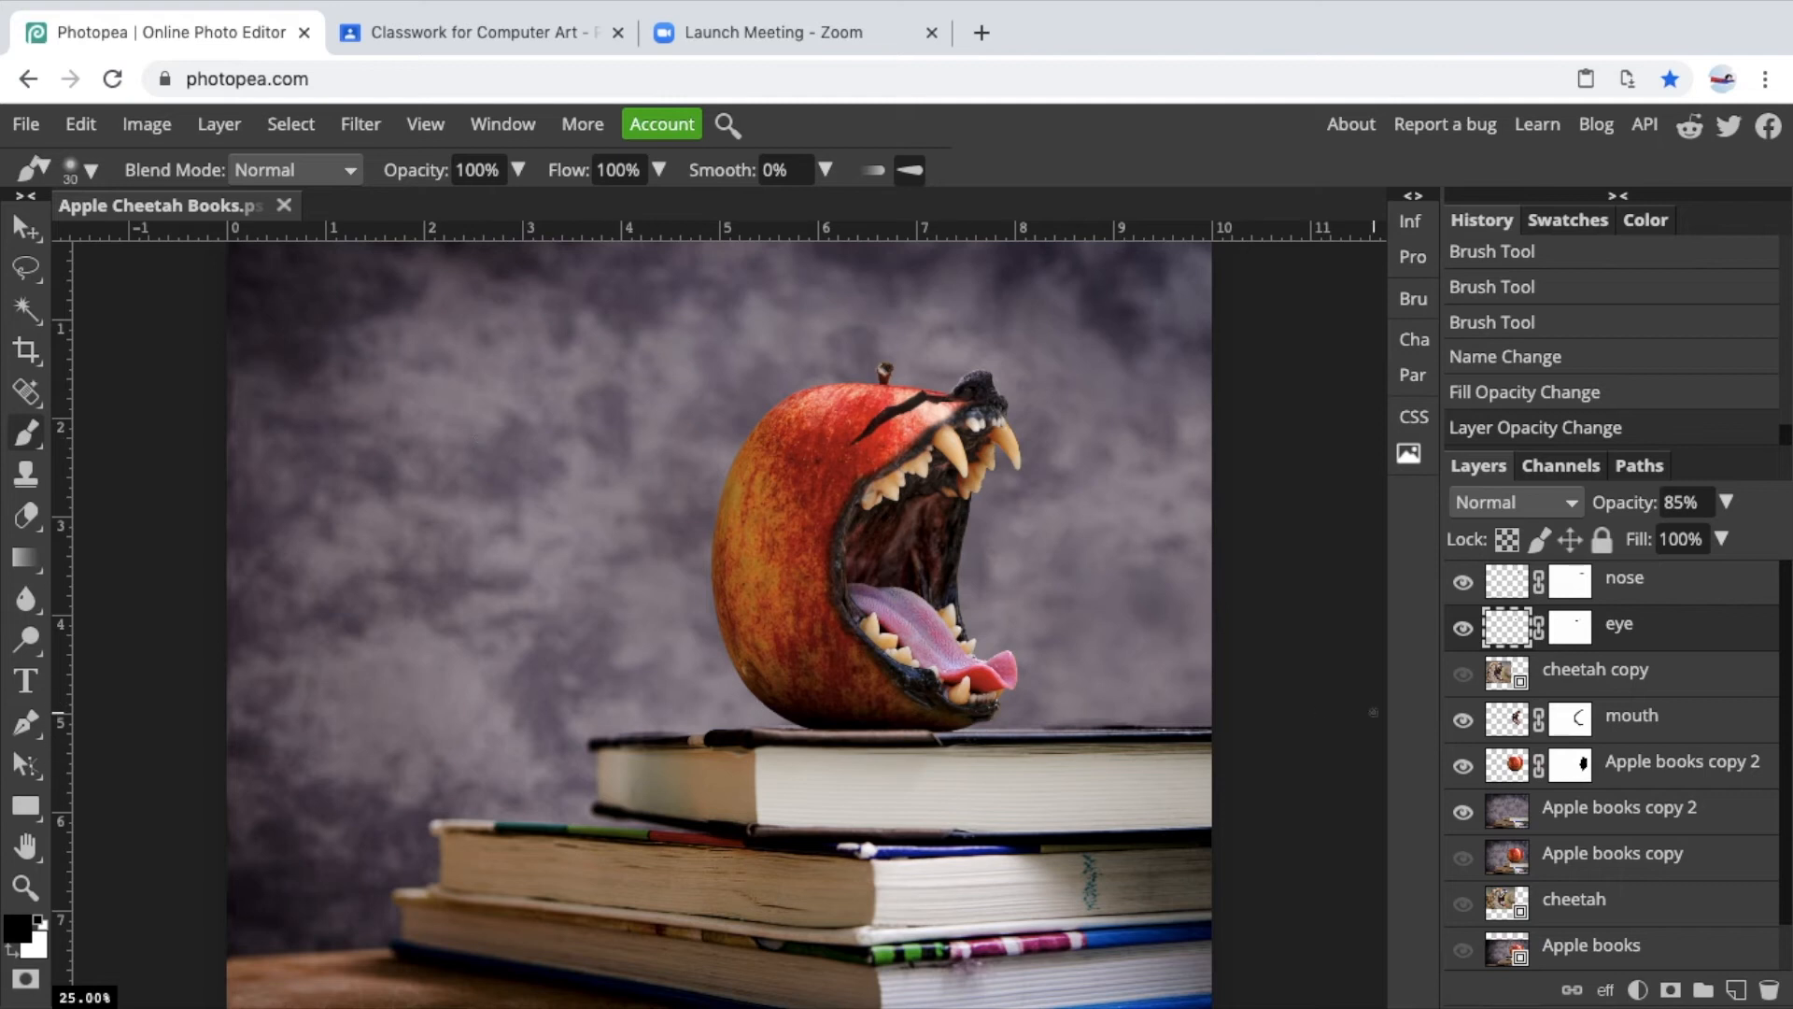
Show the cheetah copy layer and move it to the top of the layer stack.
click(1464, 674)
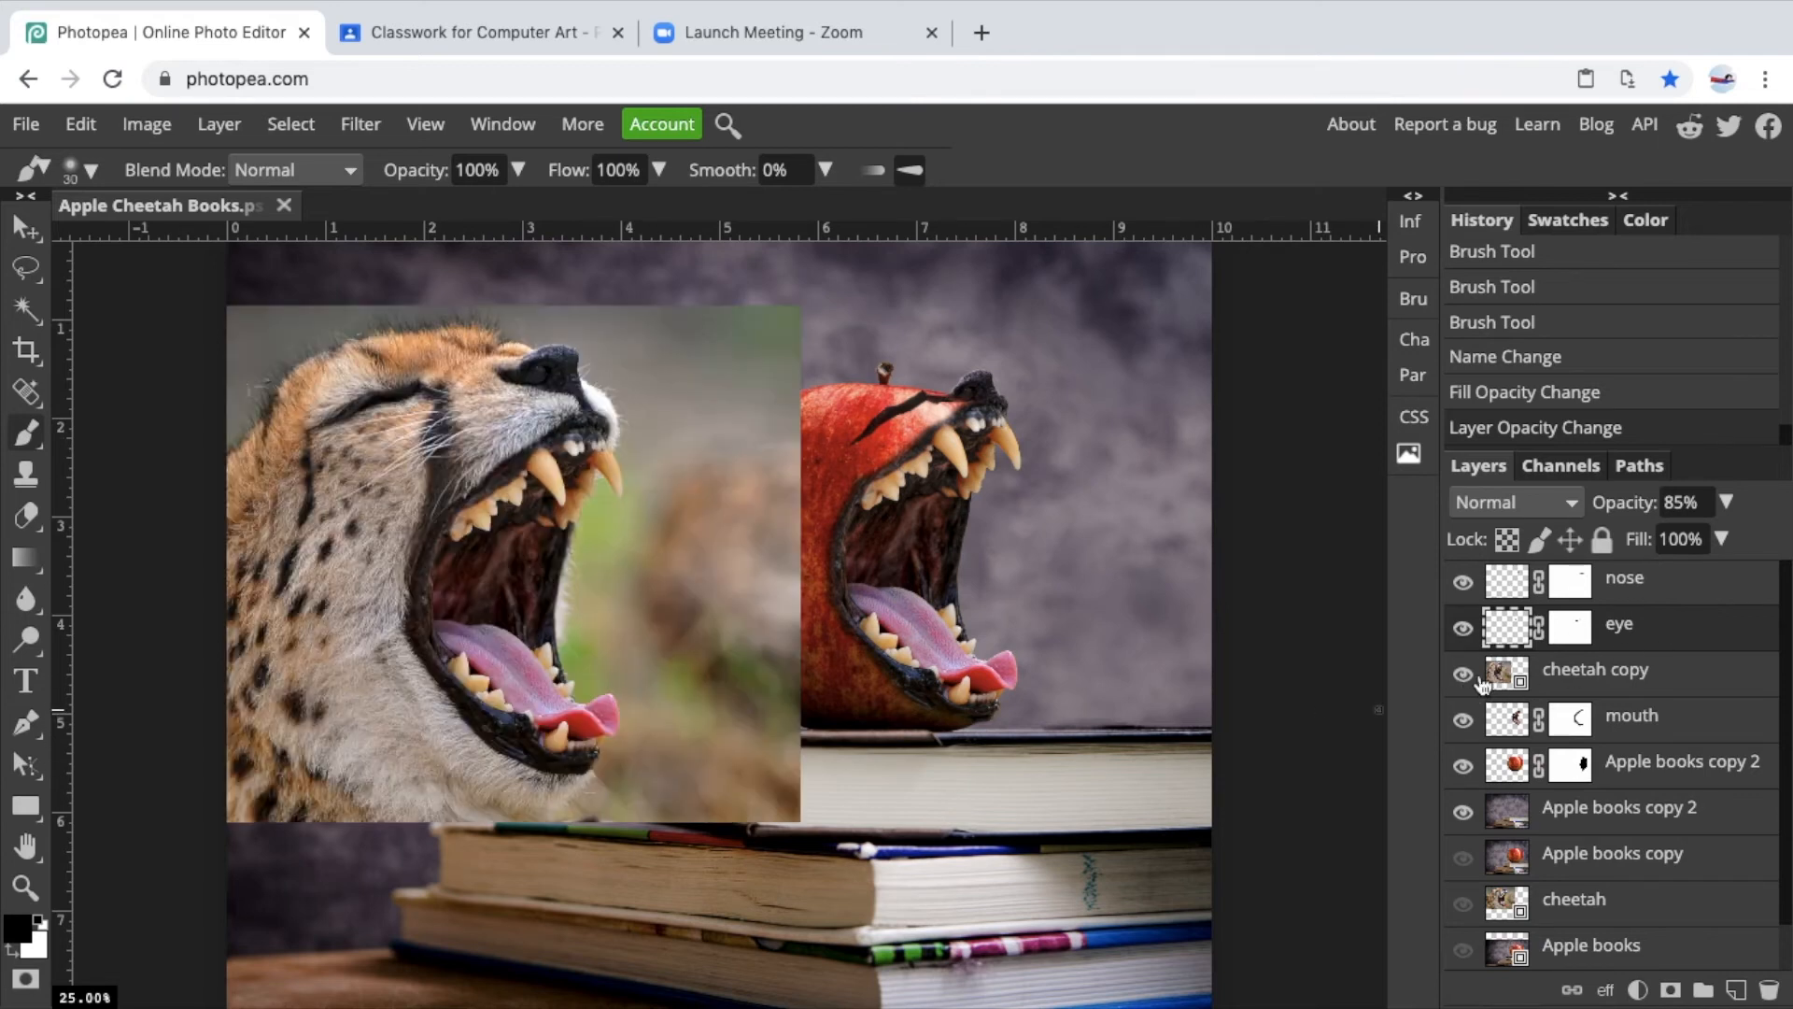
click(1592, 686)
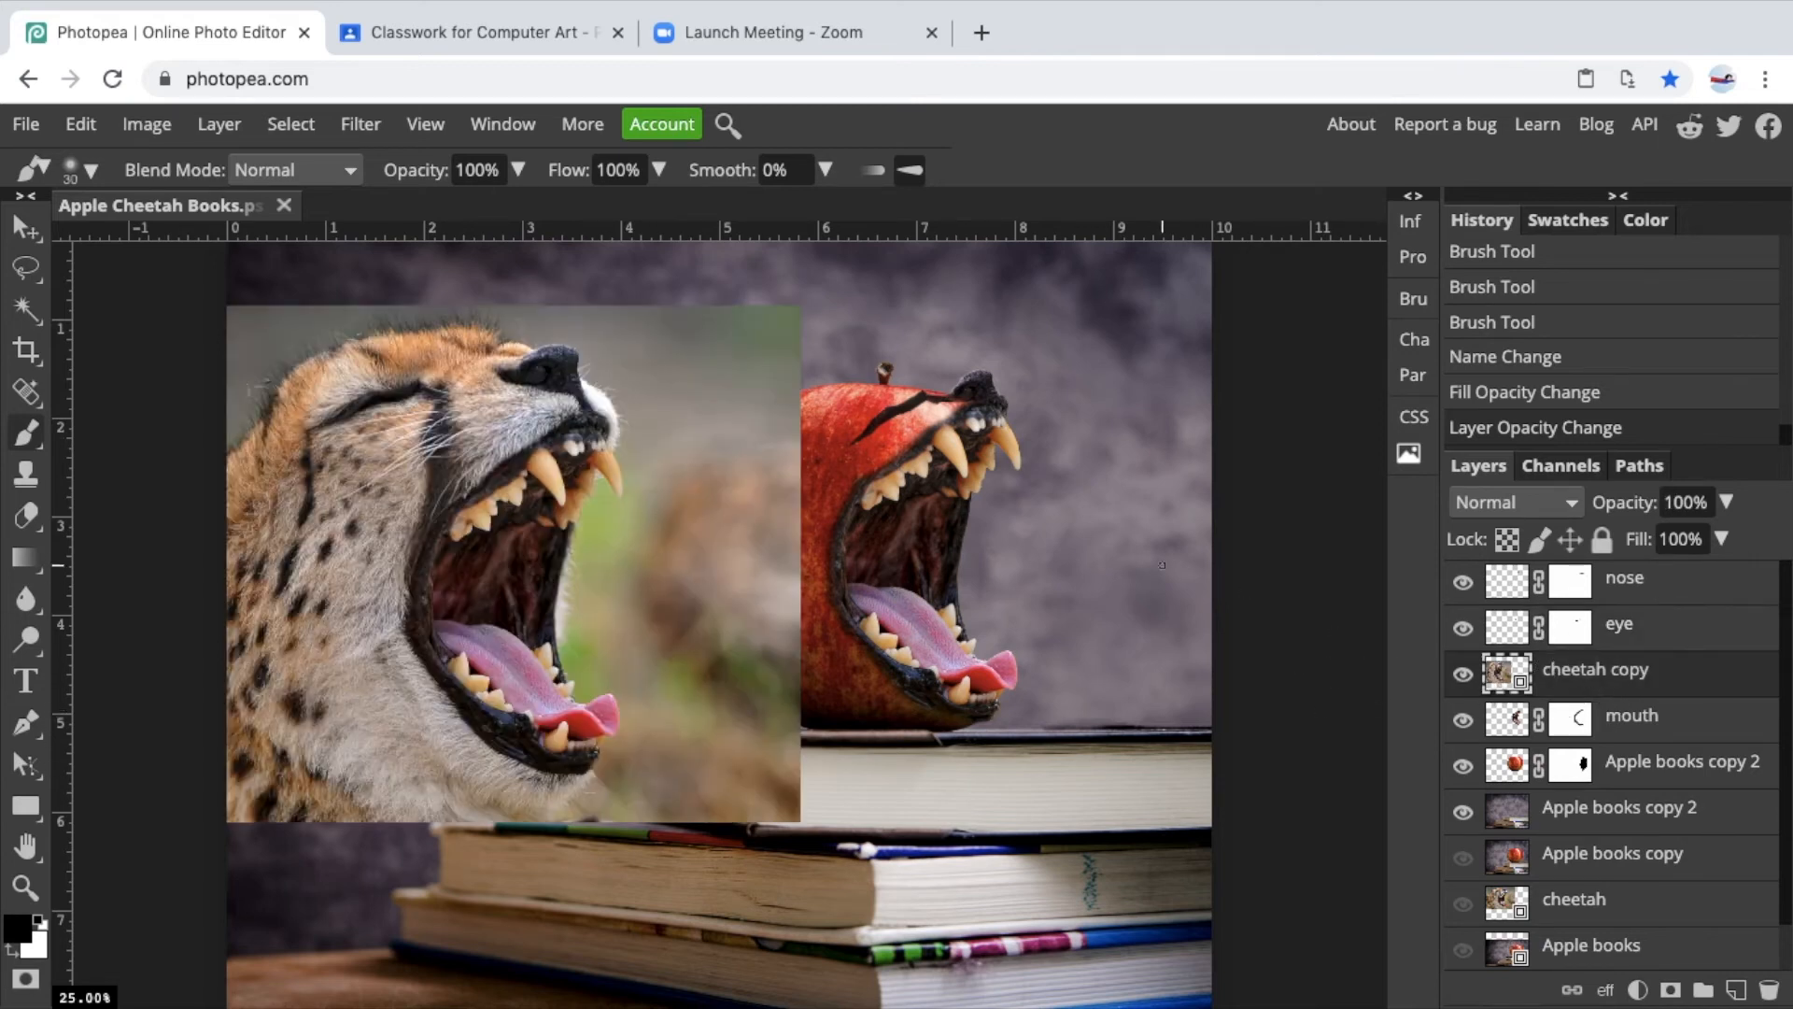
drag(1604, 672, 1624, 572)
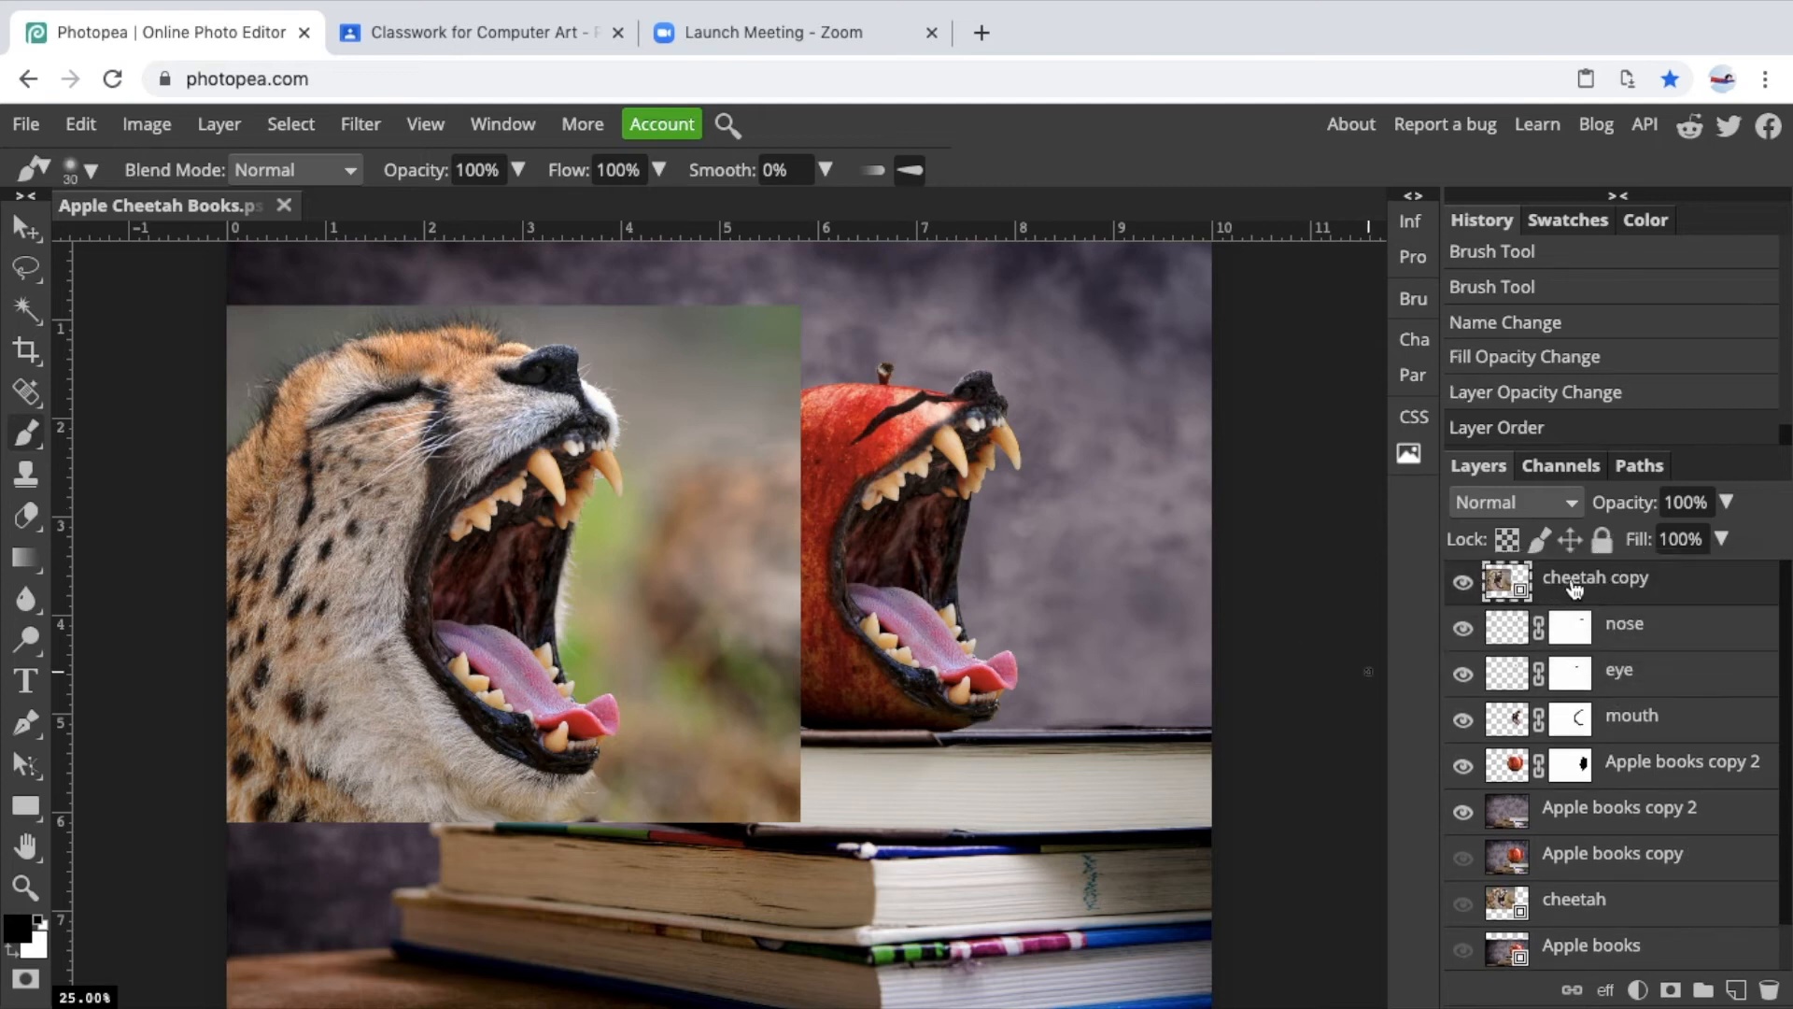
key(super+plus)
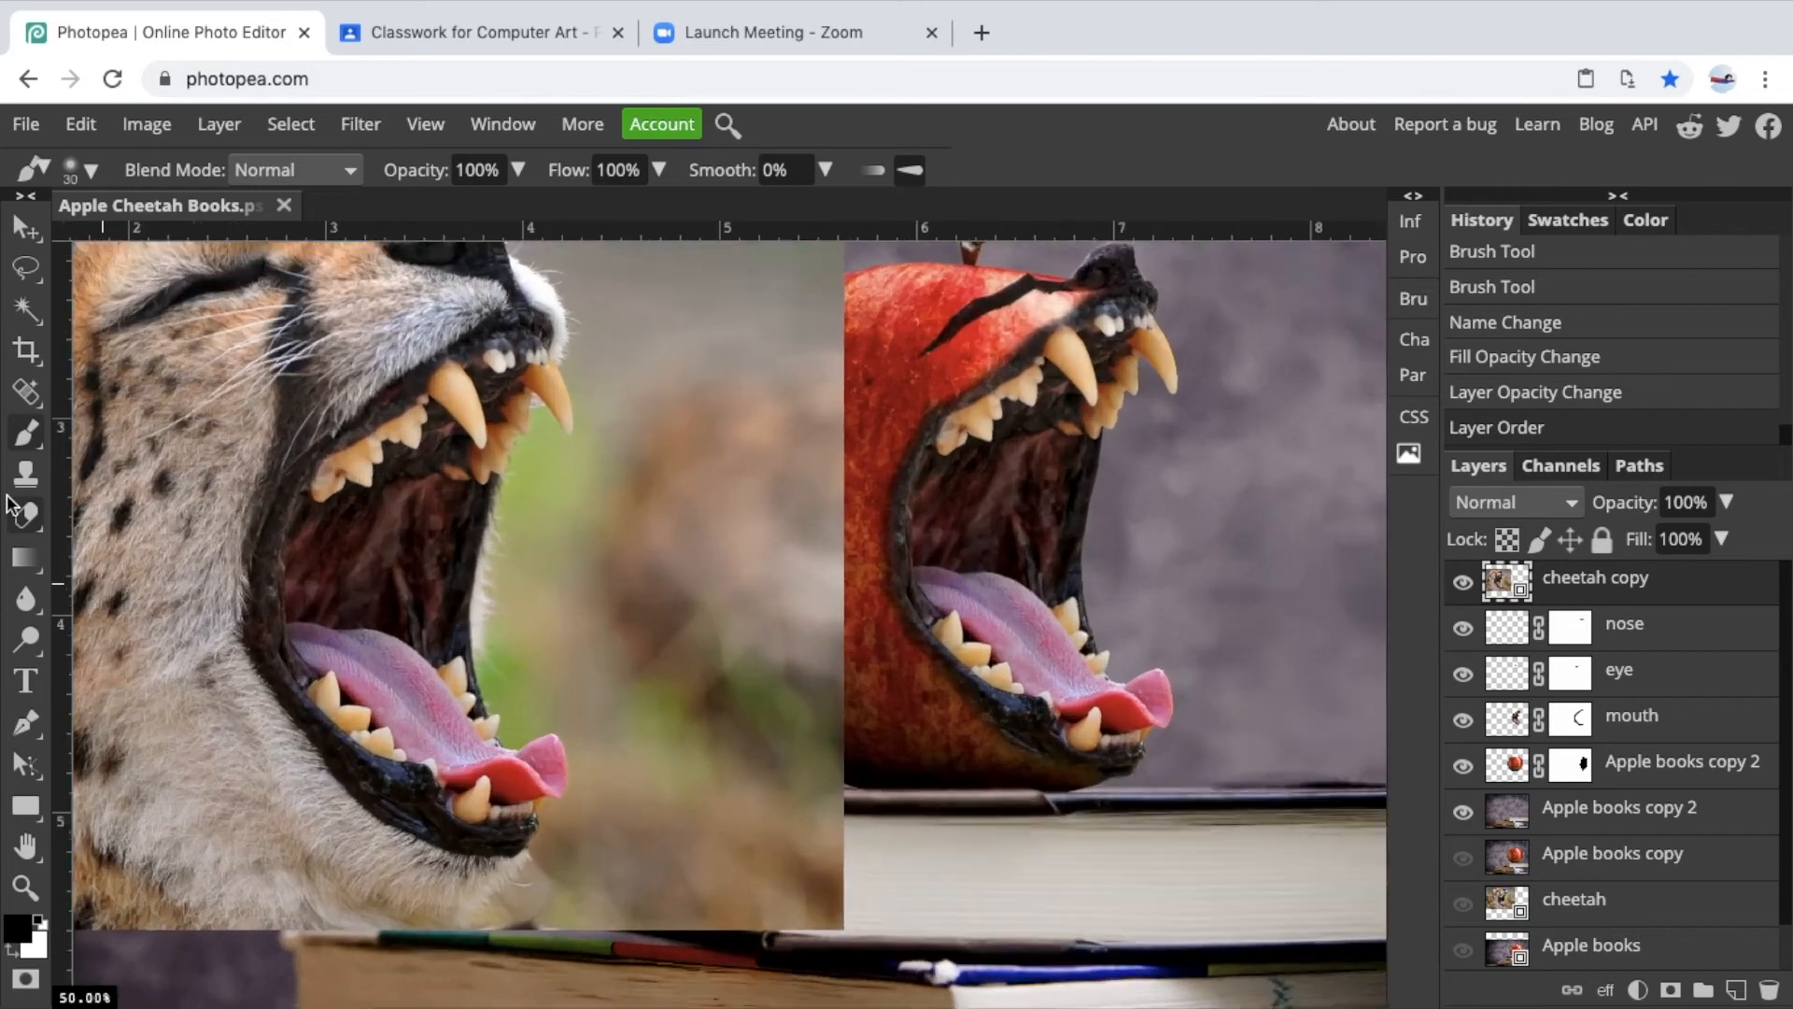
scroll(8, 497, left, 3)
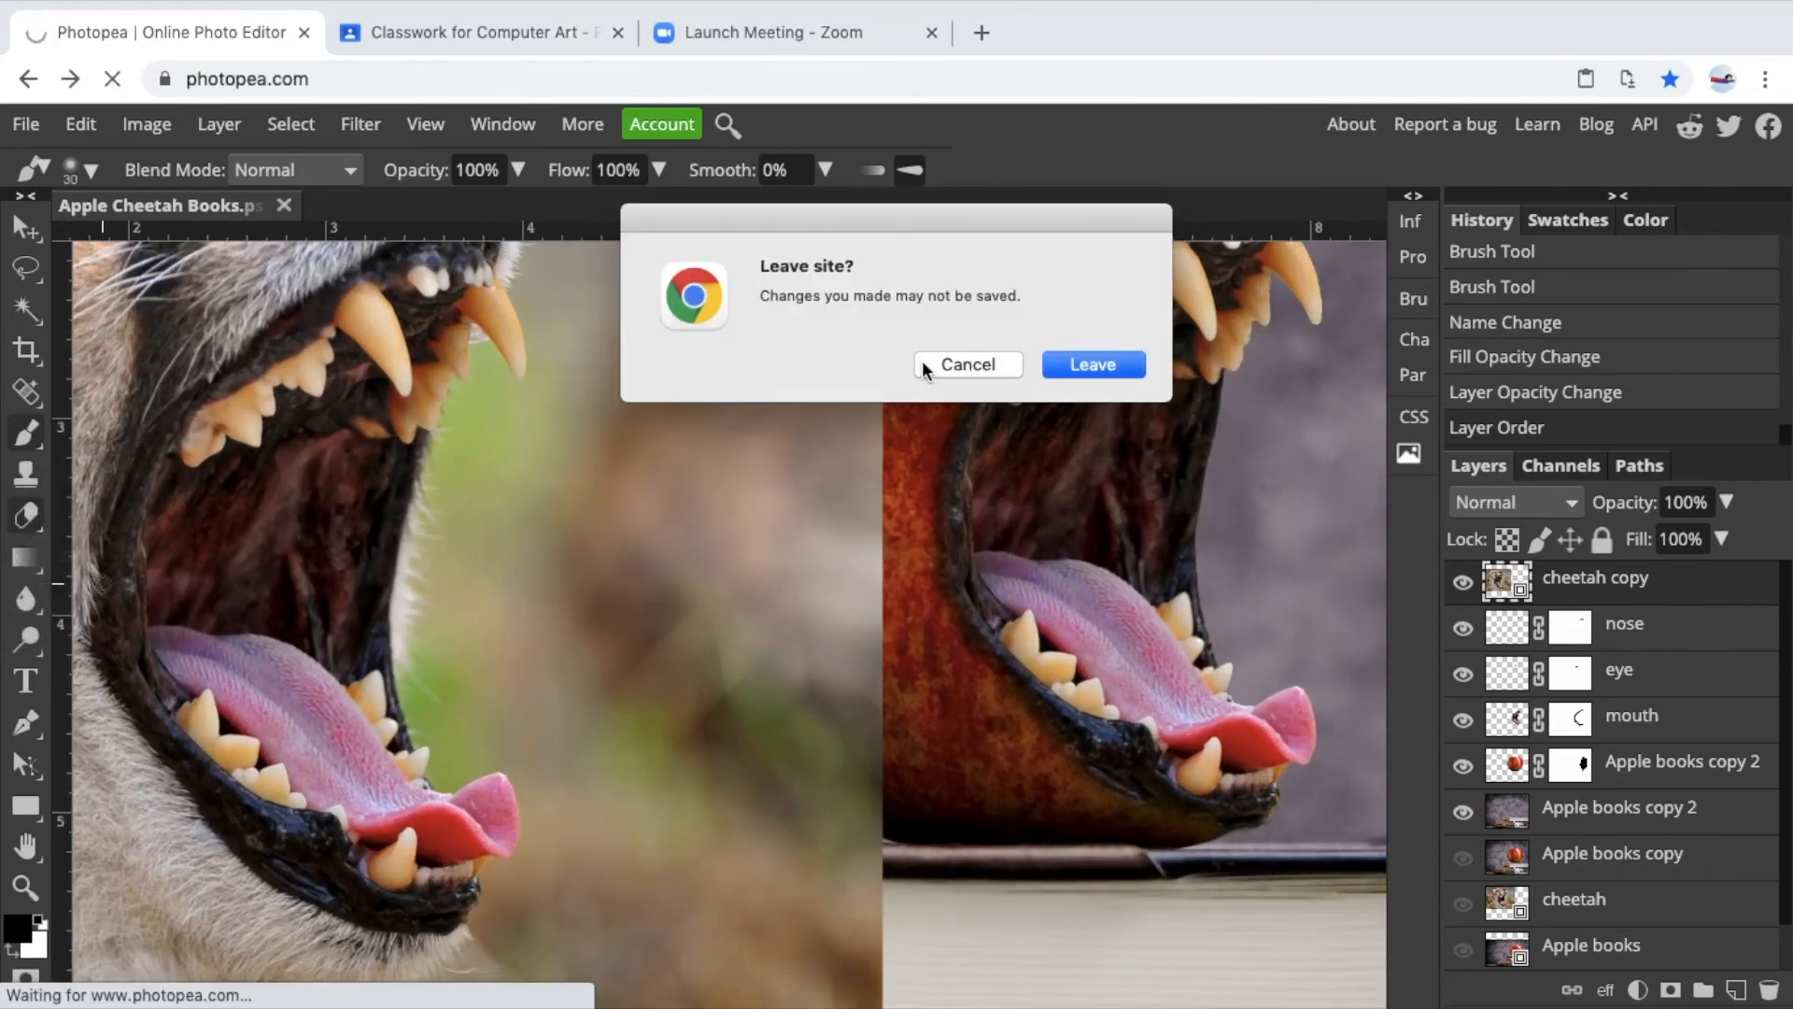
Stay on the page and save the document.
click(967, 364)
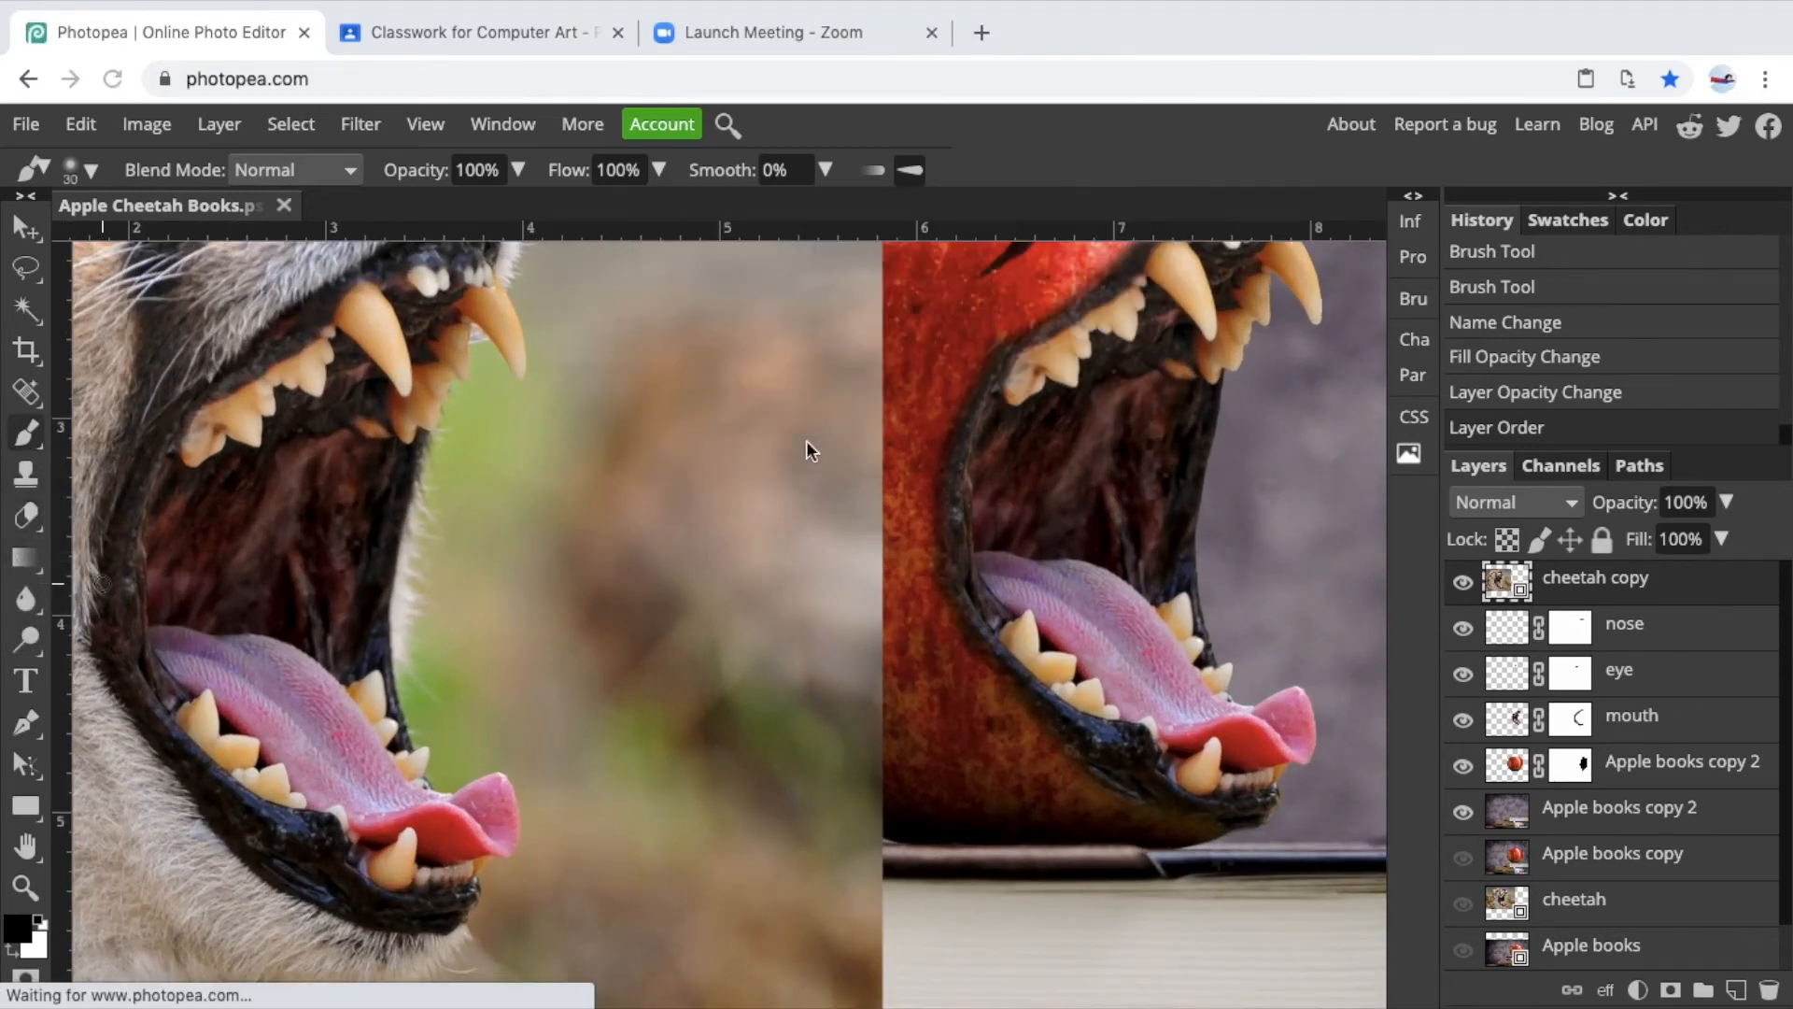
click(26, 124)
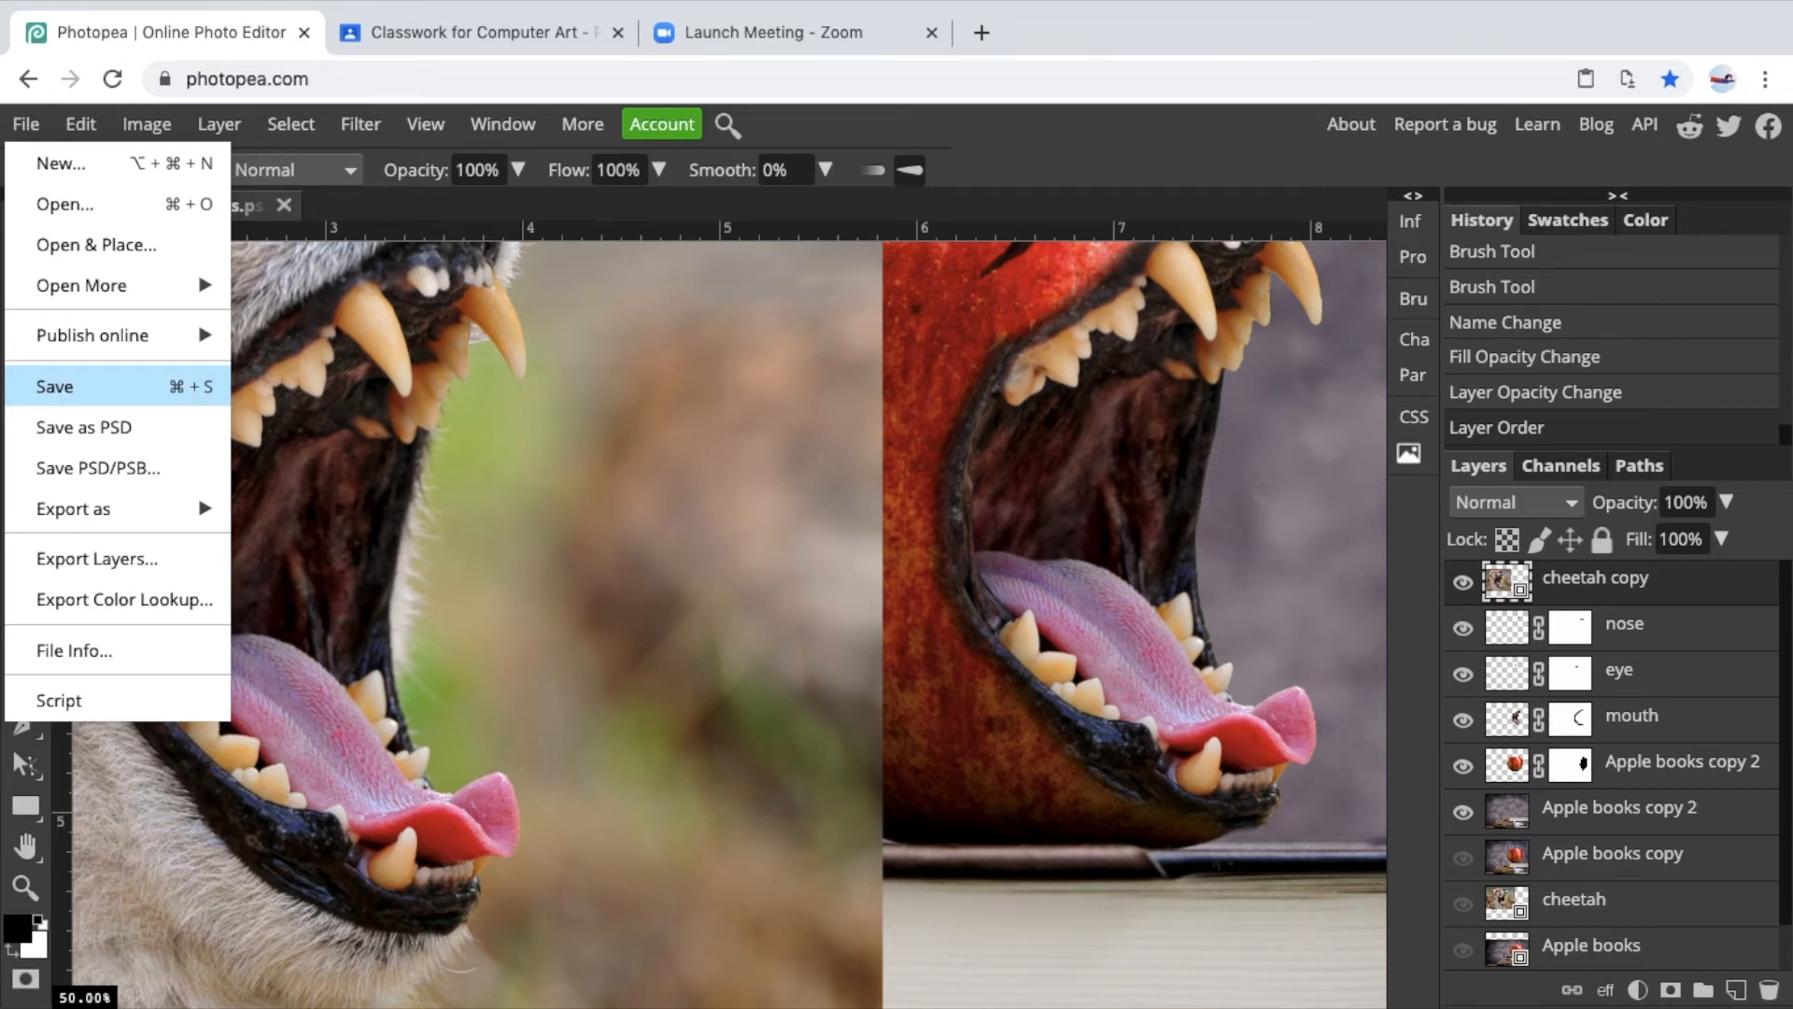
click(61, 391)
Select several dark spots on the cheetah's cheek with the Magic Wand, adding each to the selection.
scroll(381, 483, left, 2)
scroll(381, 483, left, 6)
scroll(381, 484, up, 2)
scroll(381, 482, down, 1)
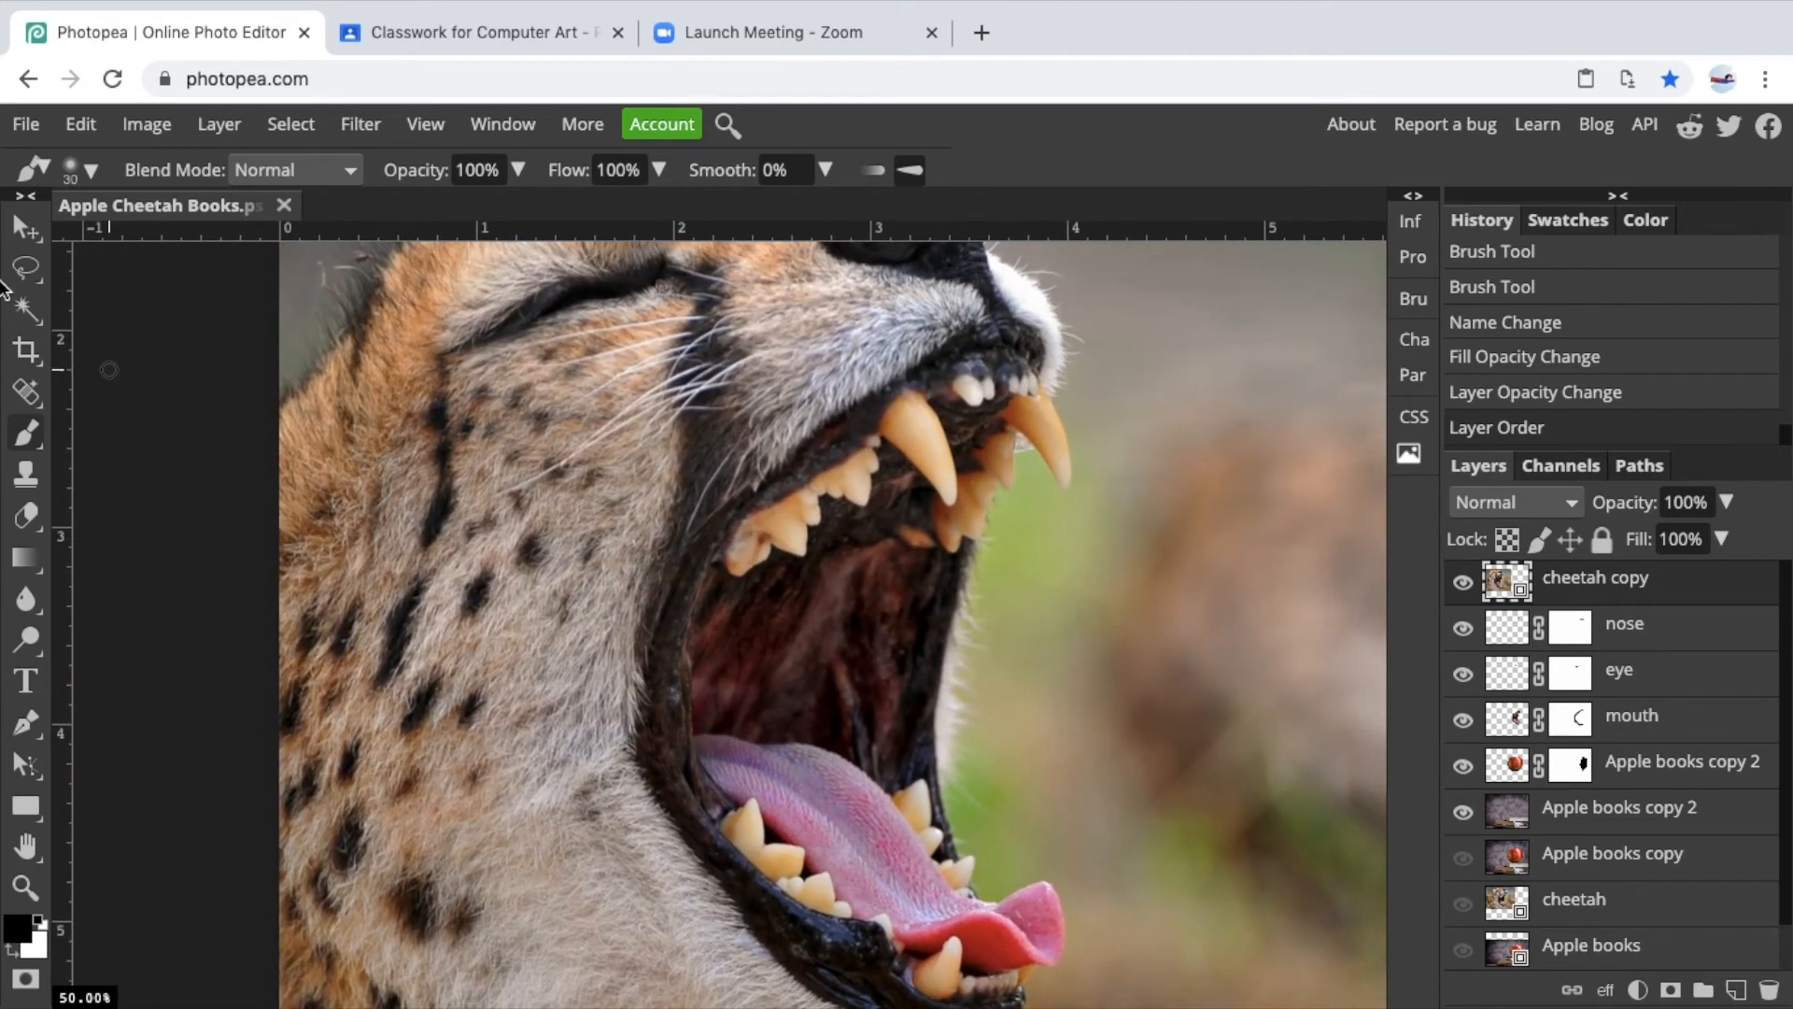
click(26, 311)
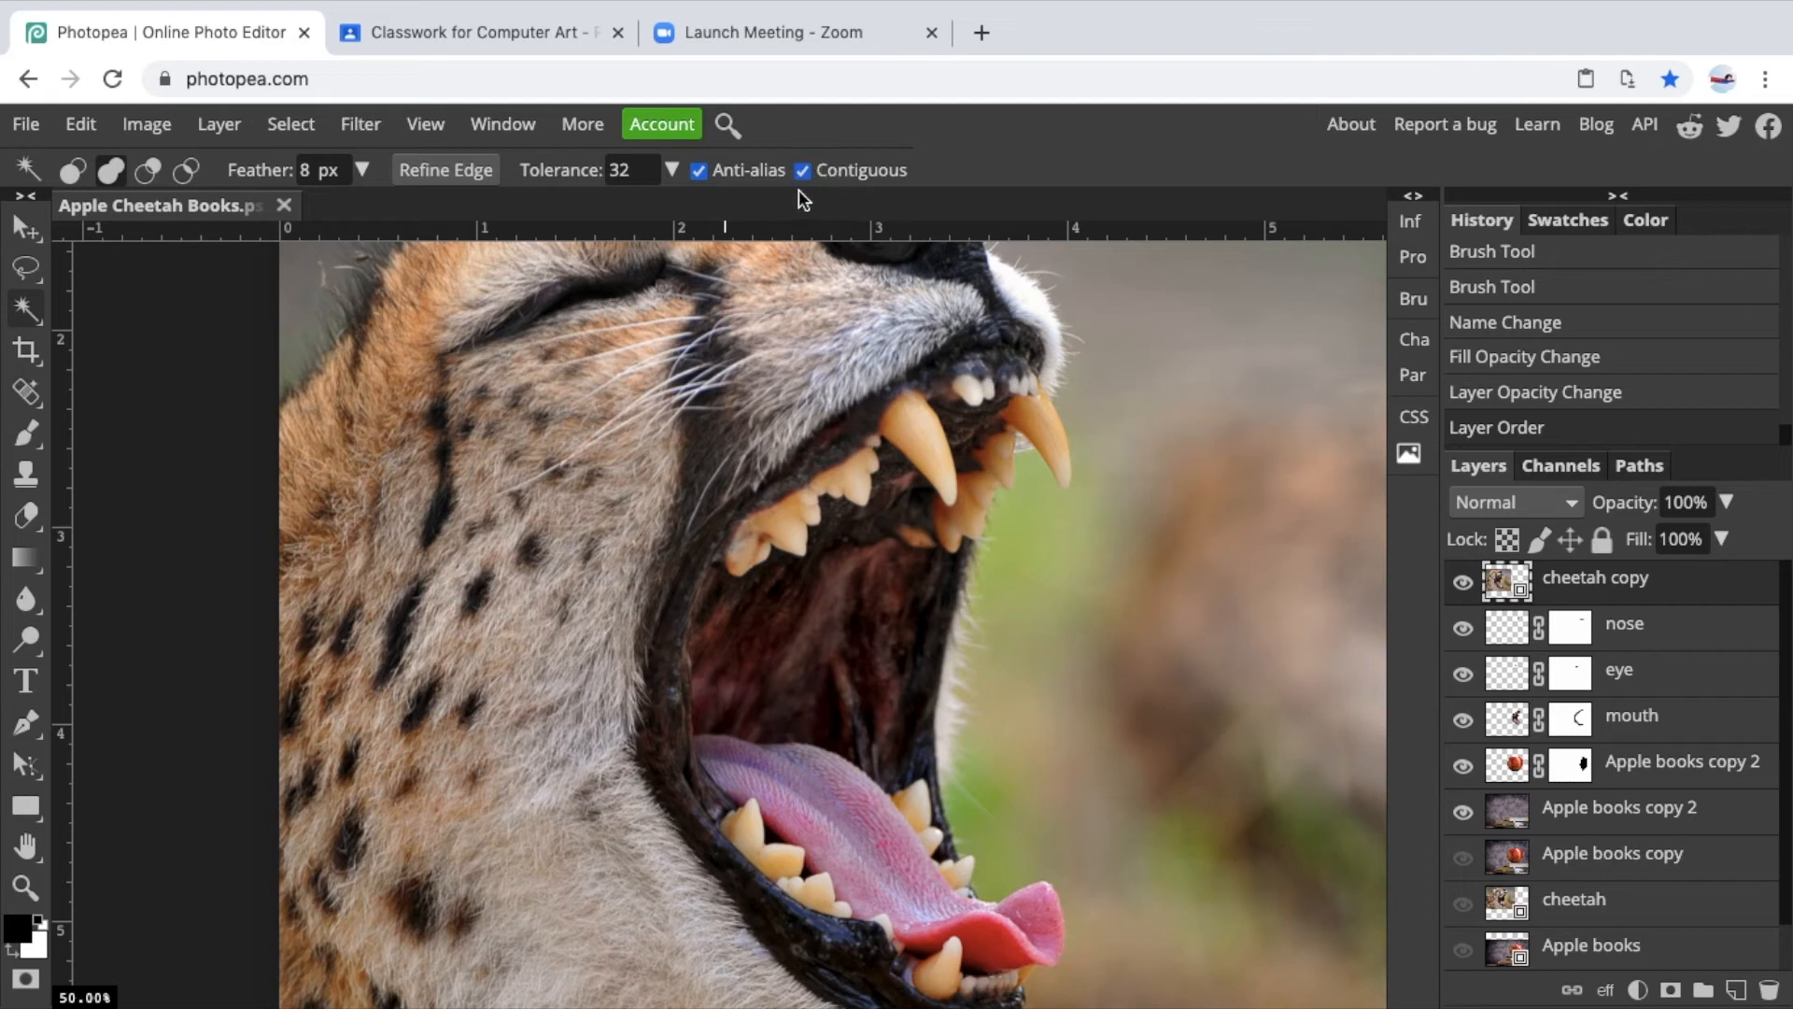
click(477, 597)
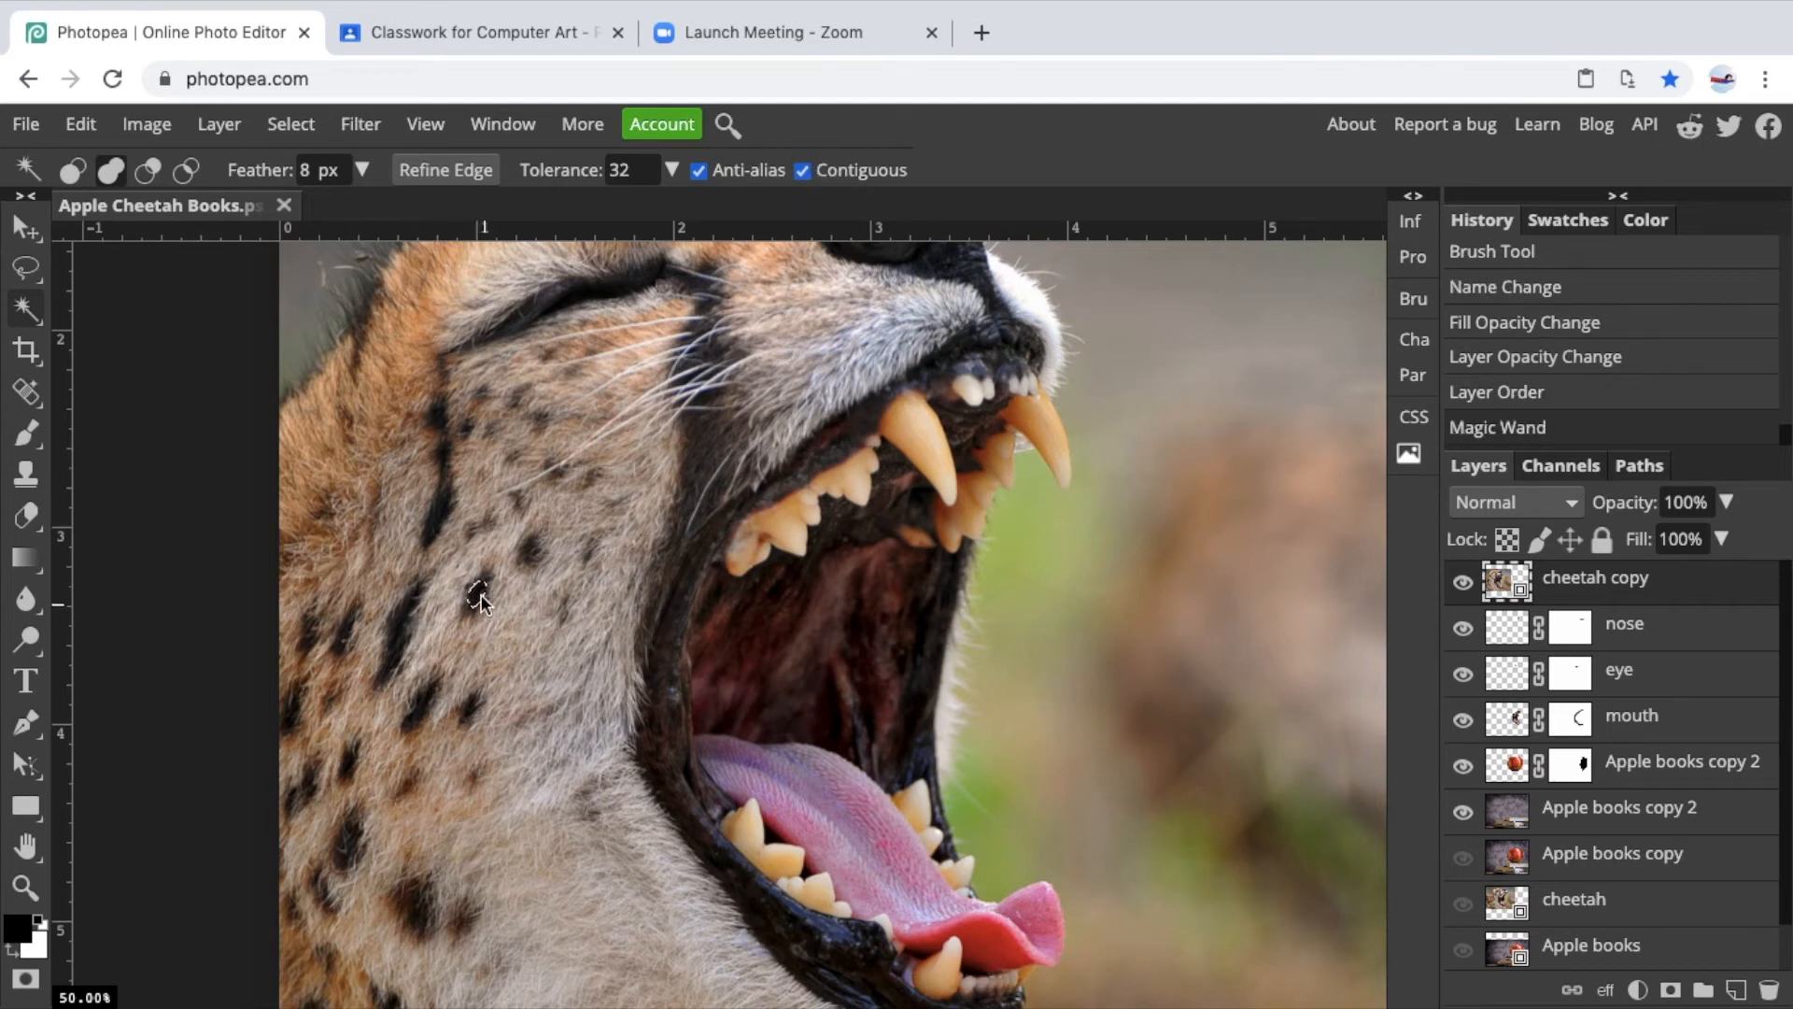
click(401, 624)
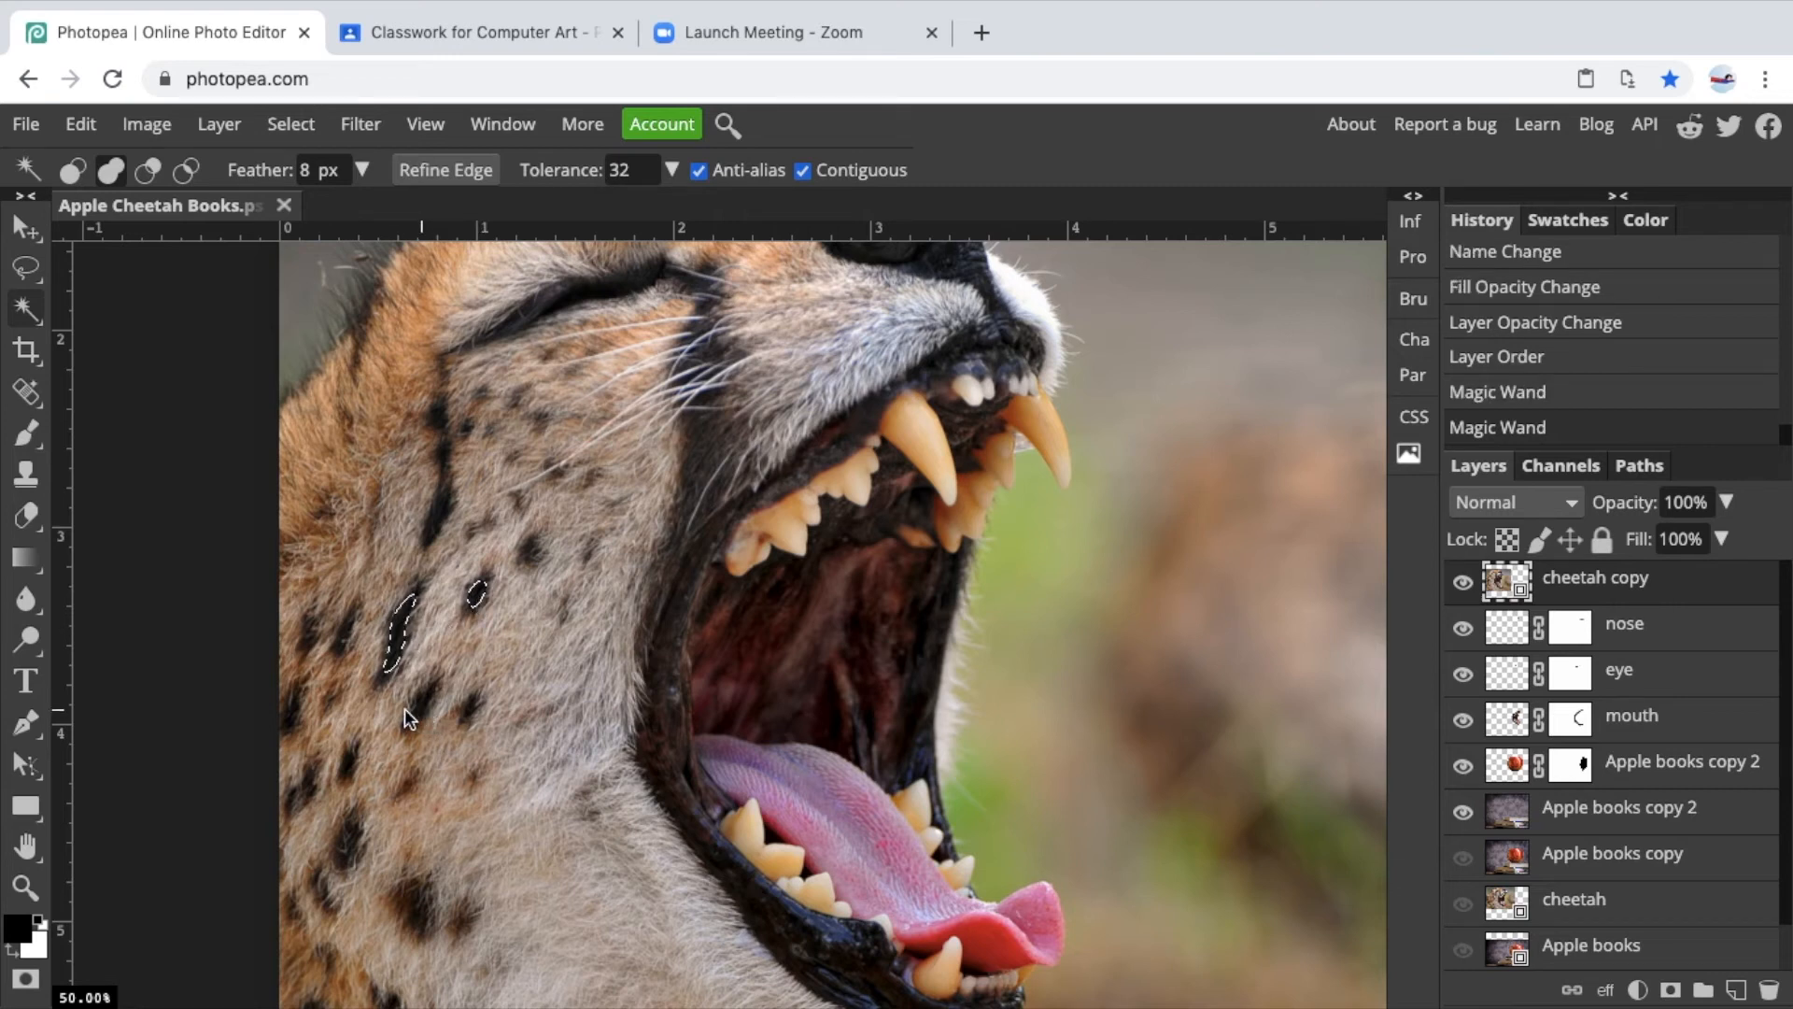
click(405, 707)
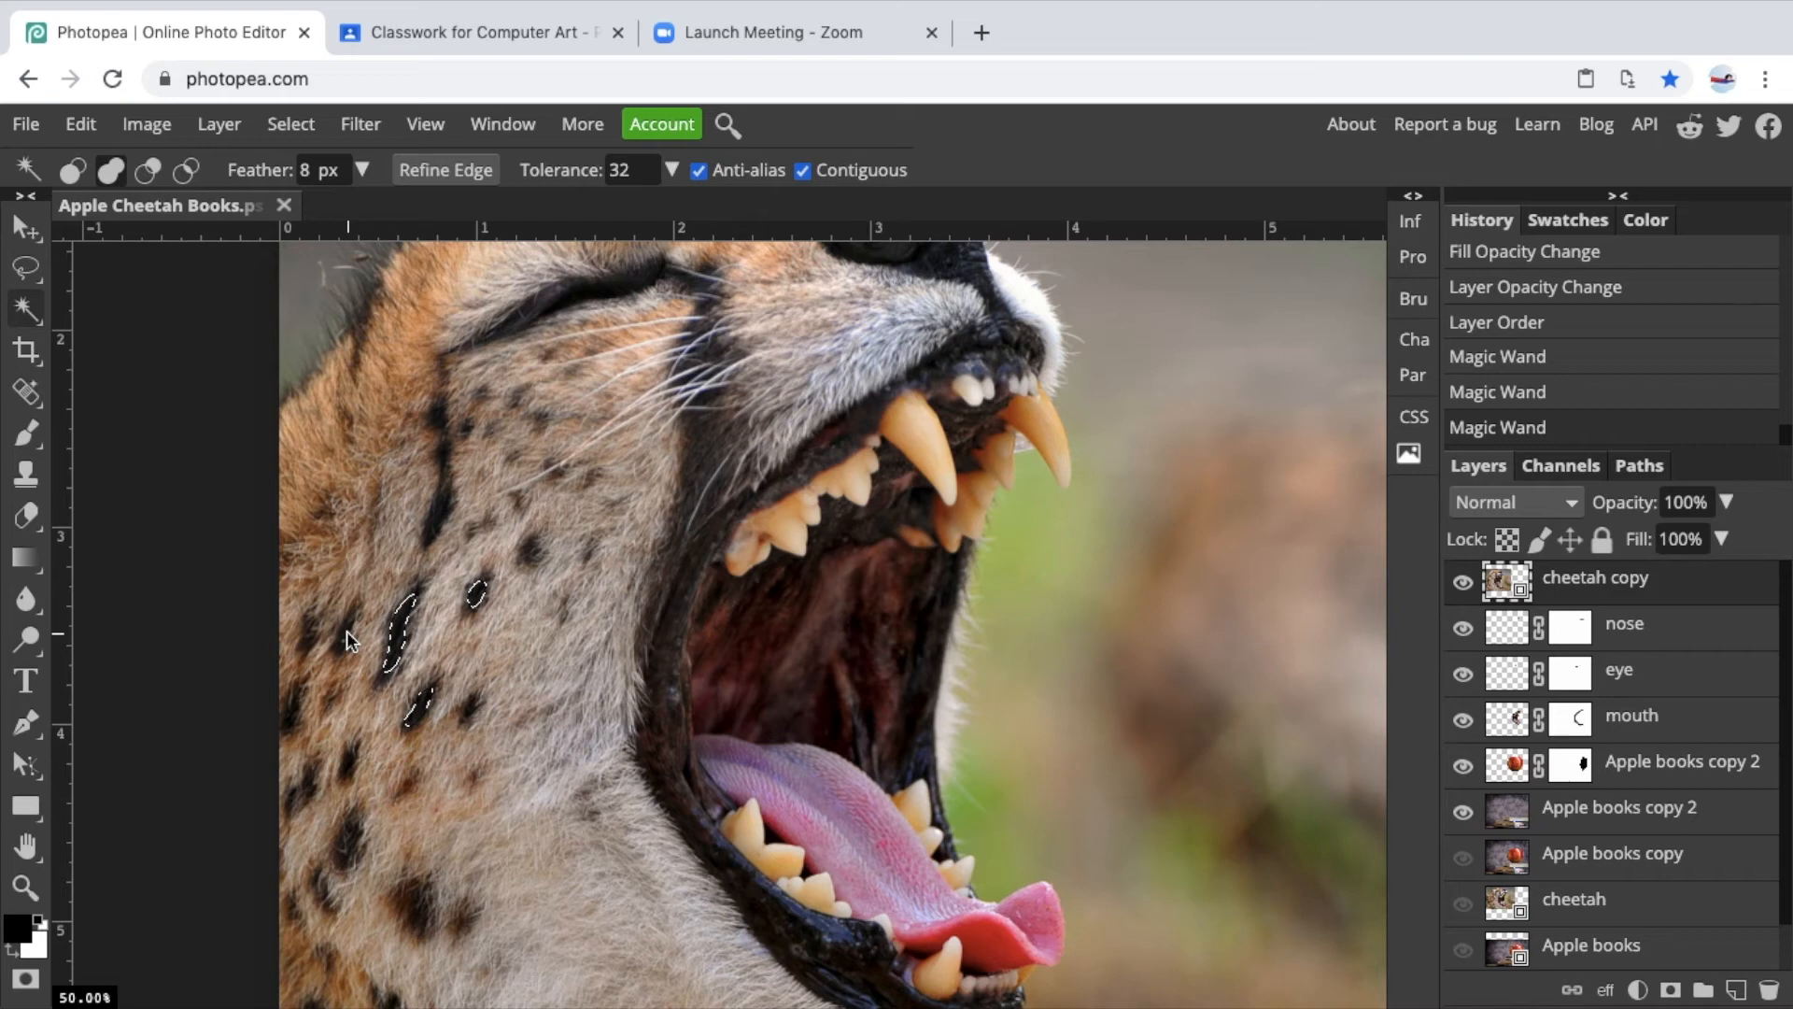
click(346, 630)
click(345, 838)
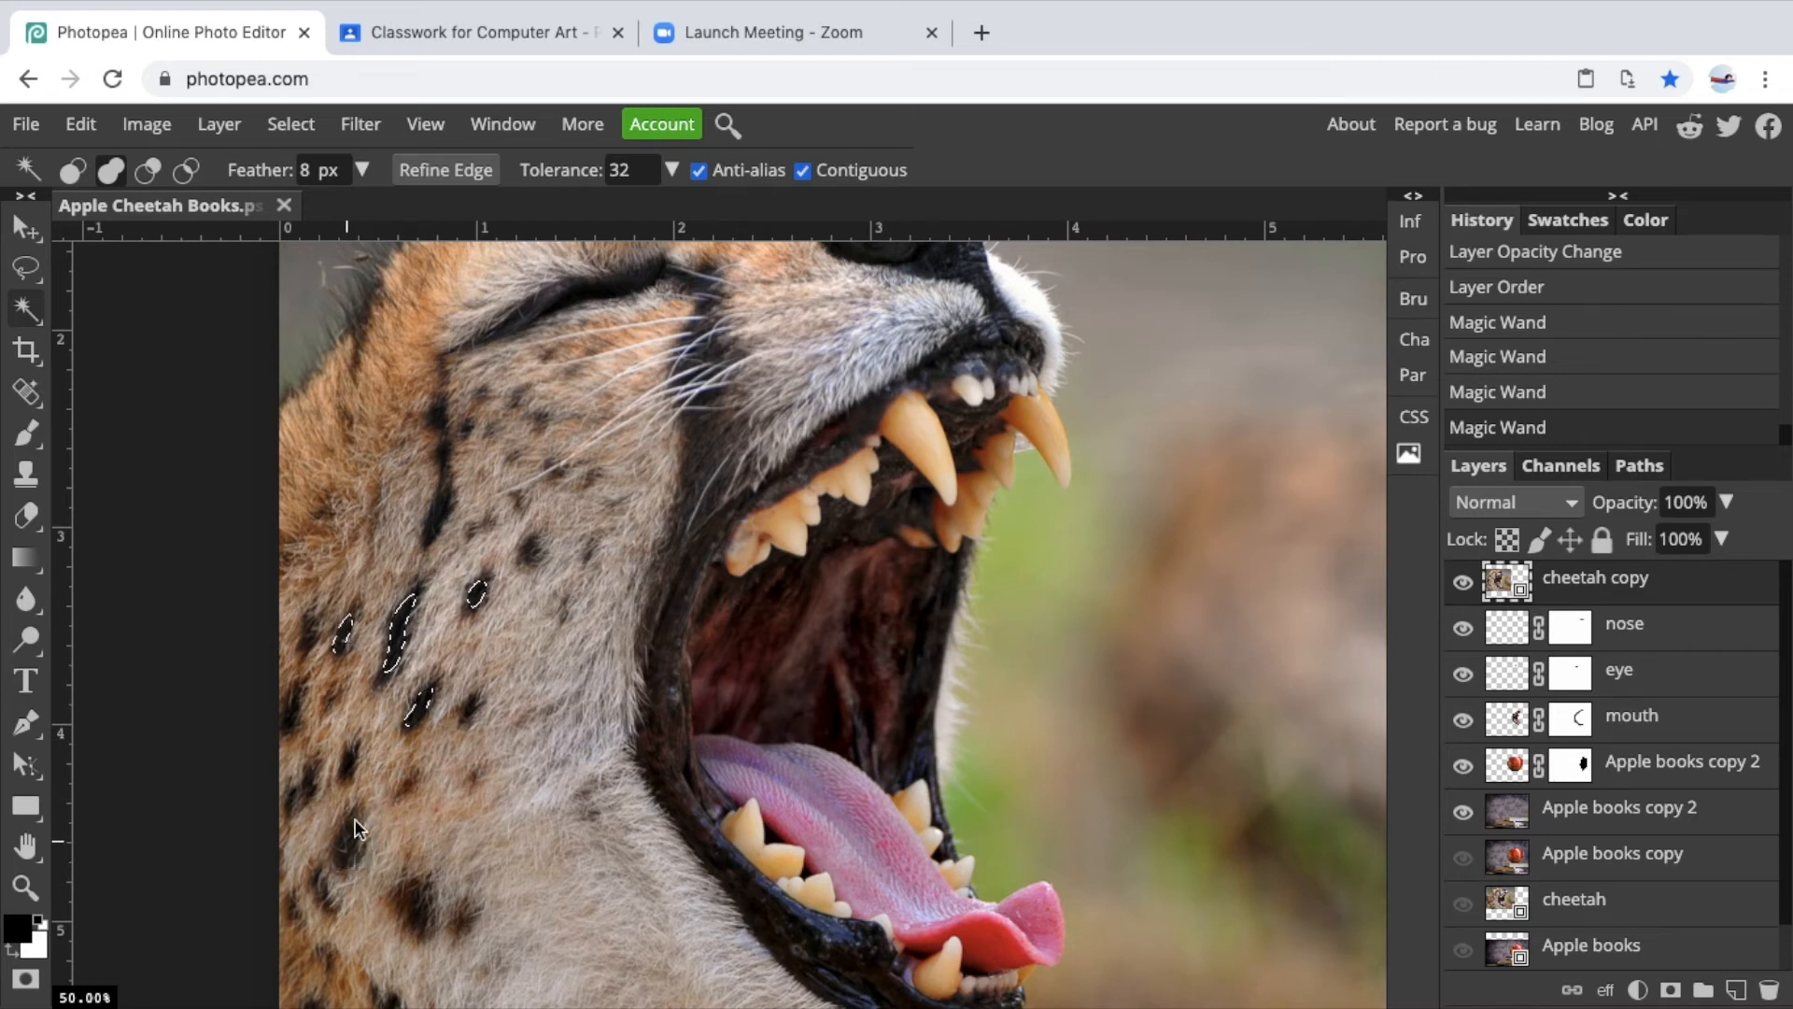
click(414, 901)
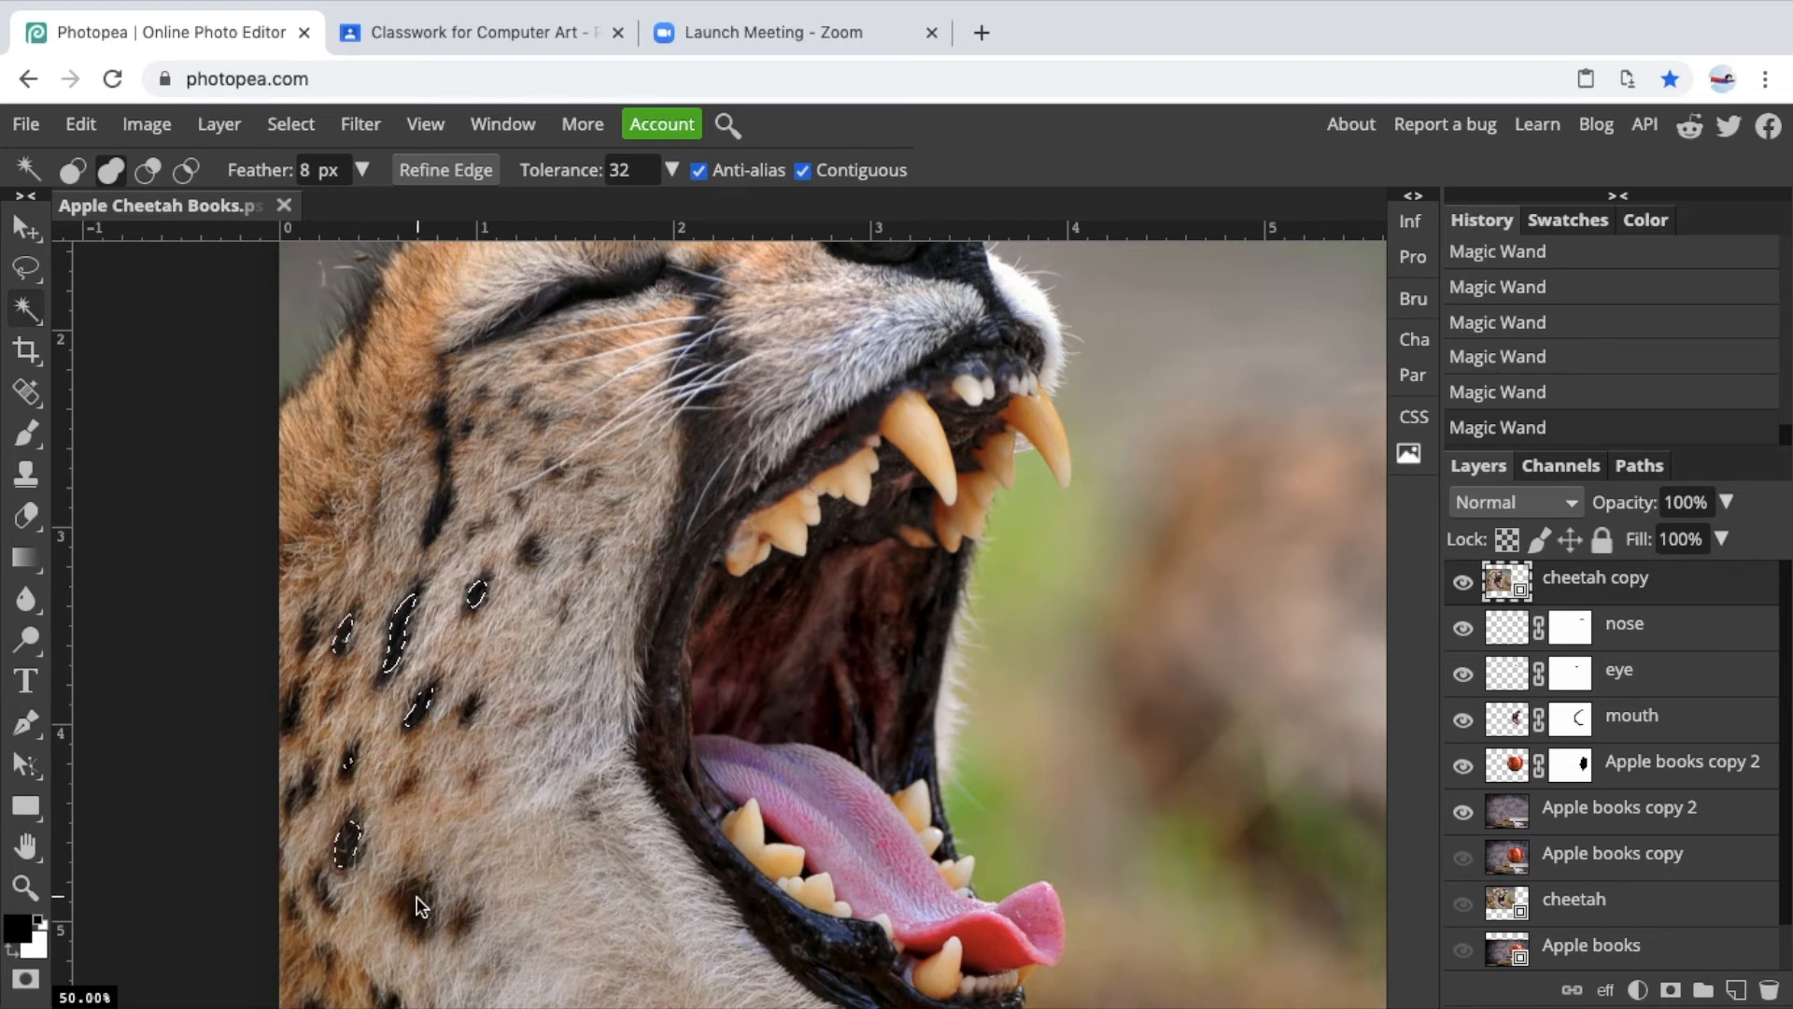
click(355, 765)
click(351, 754)
click(474, 708)
click(530, 554)
right_click(294, 714)
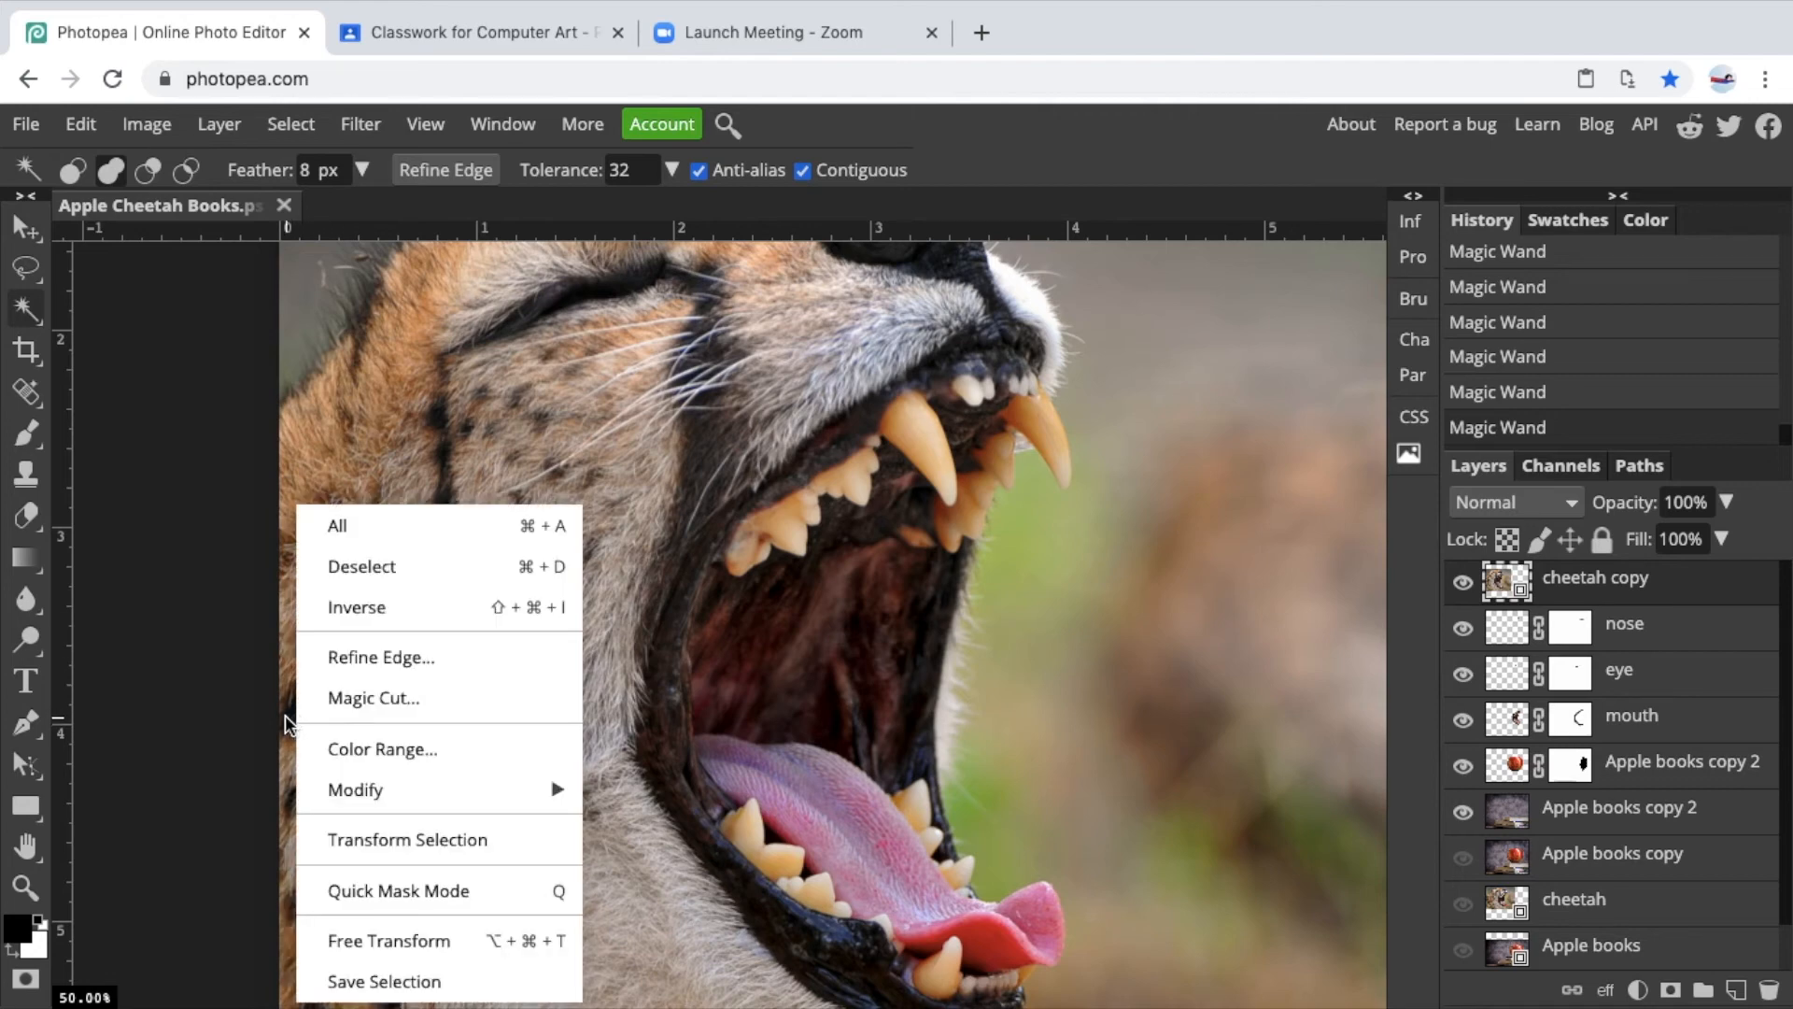
click(288, 721)
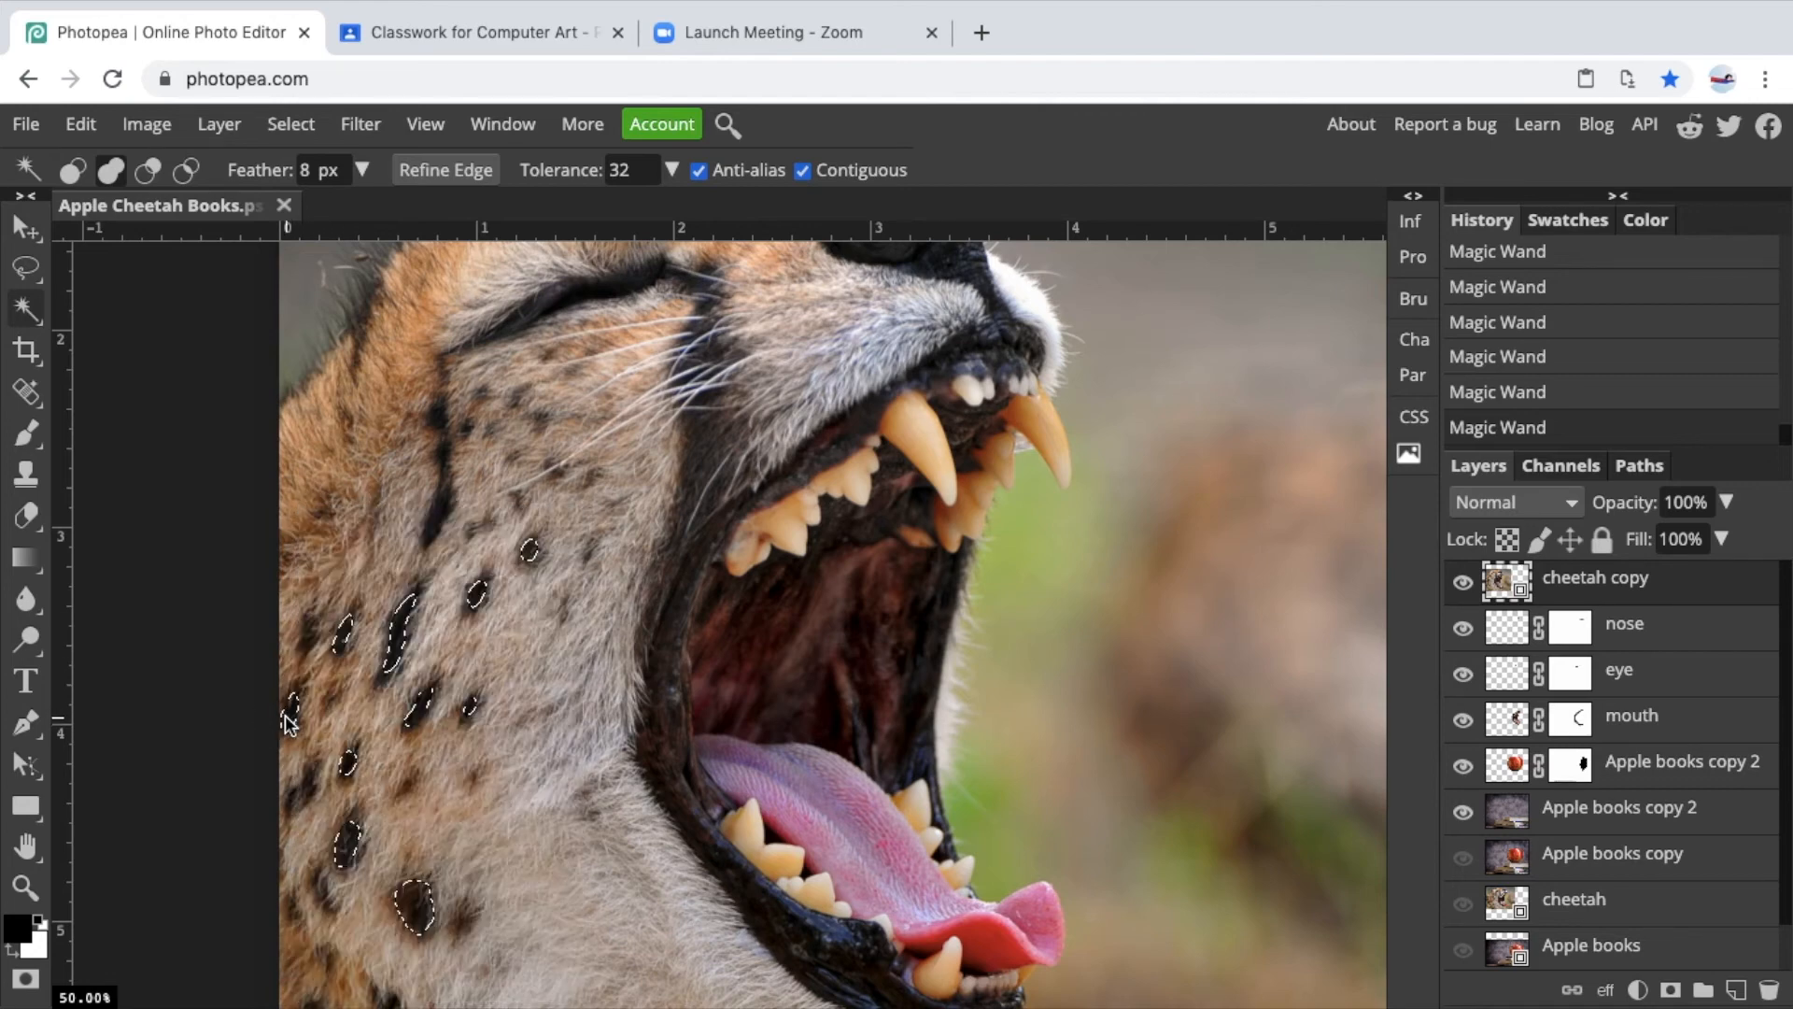
click(304, 787)
Hide the cheetah copy layer and add a new empty layer at the top of the stack.
click(1463, 585)
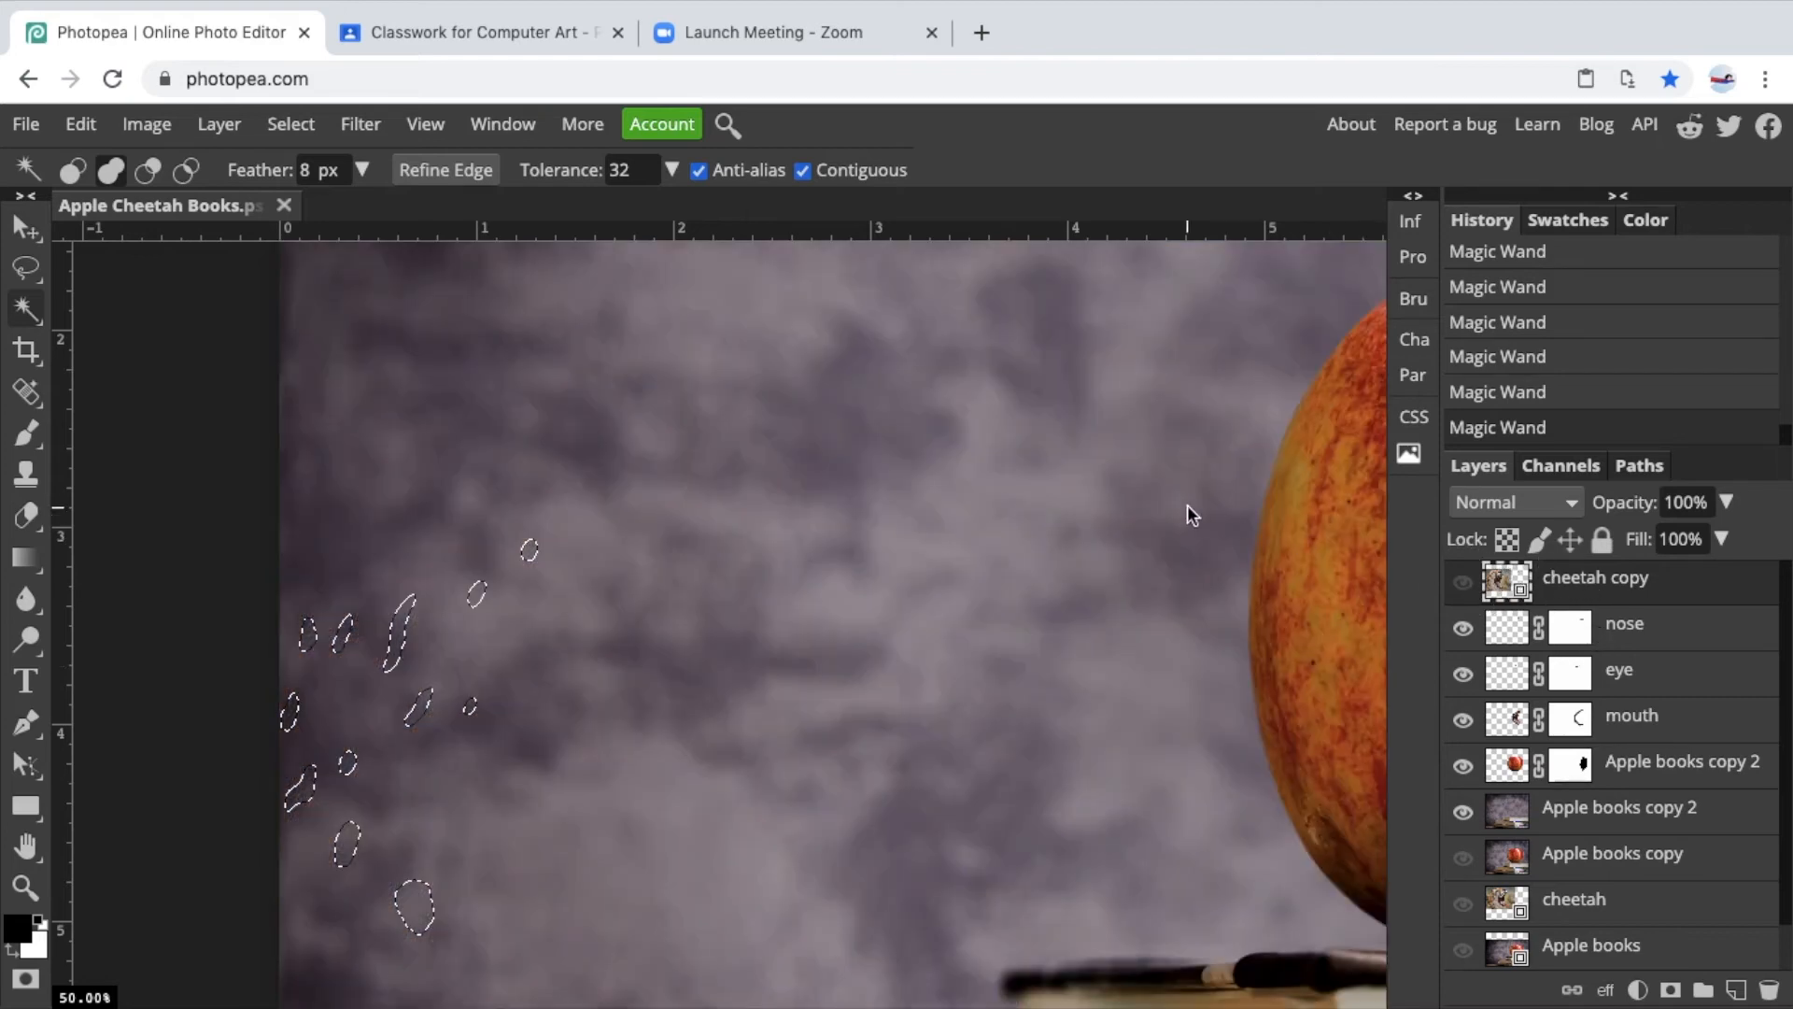
scroll(523, 228, down, 2)
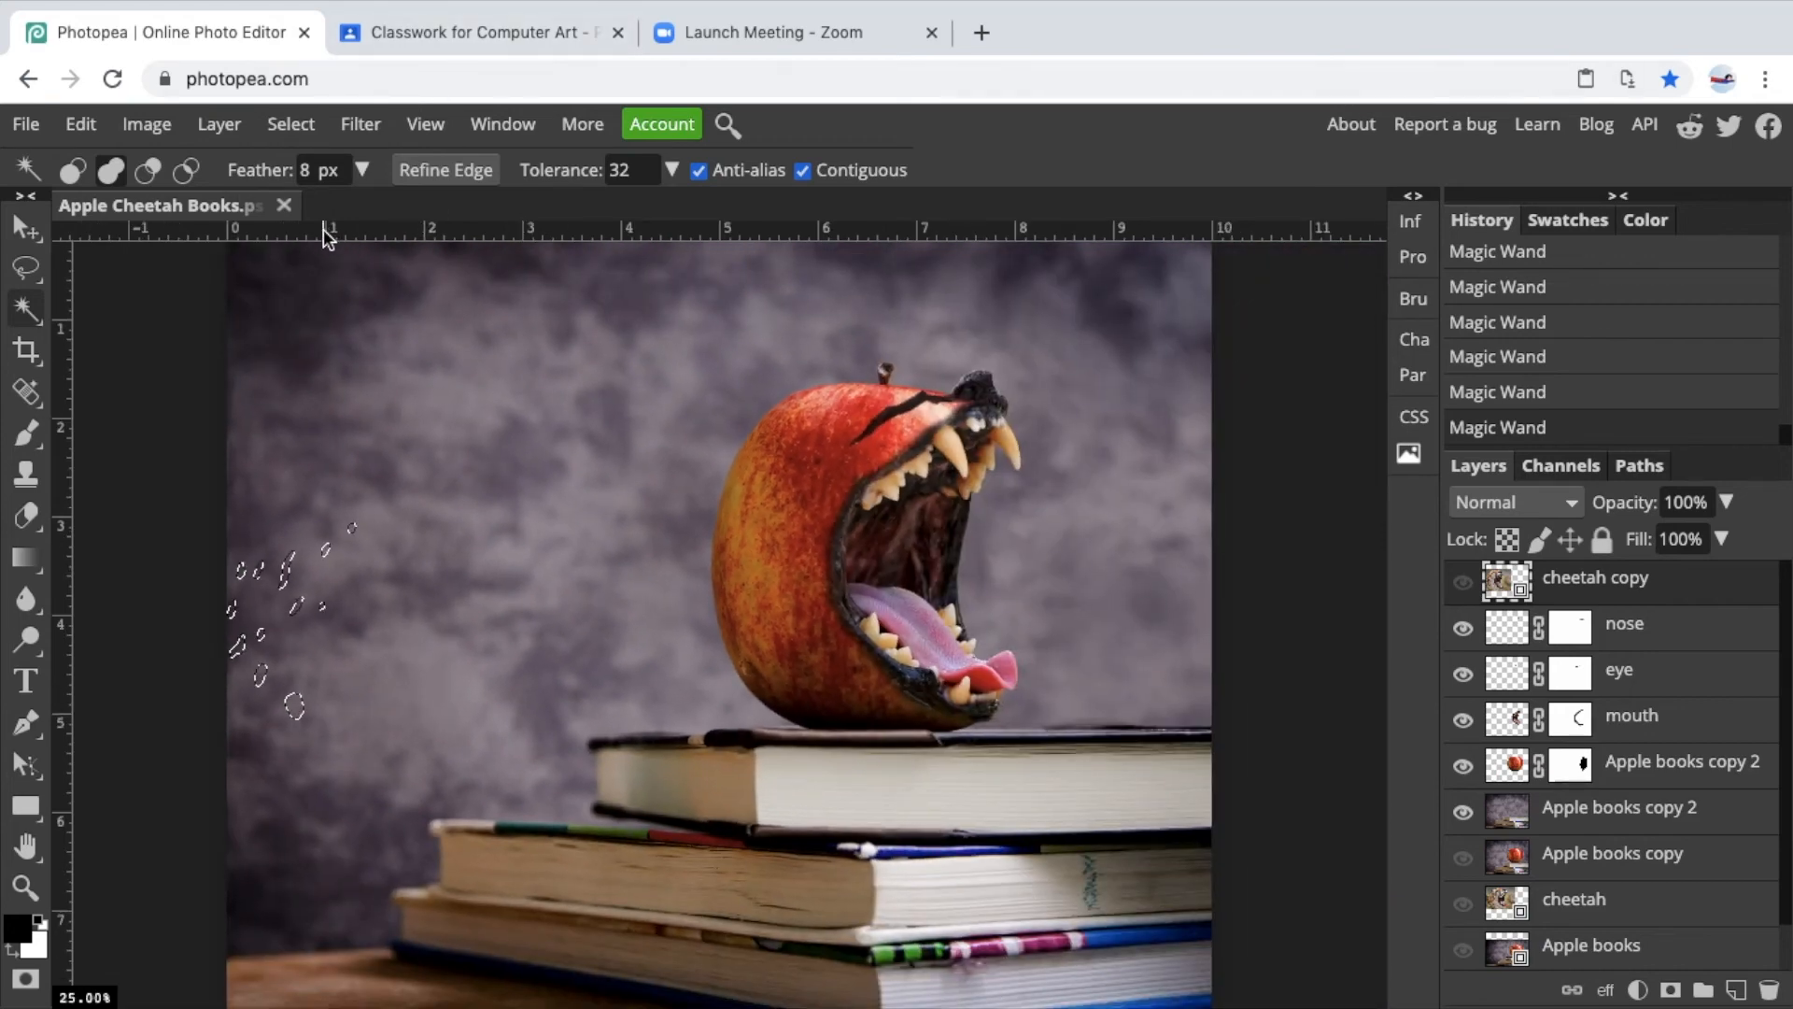
click(224, 127)
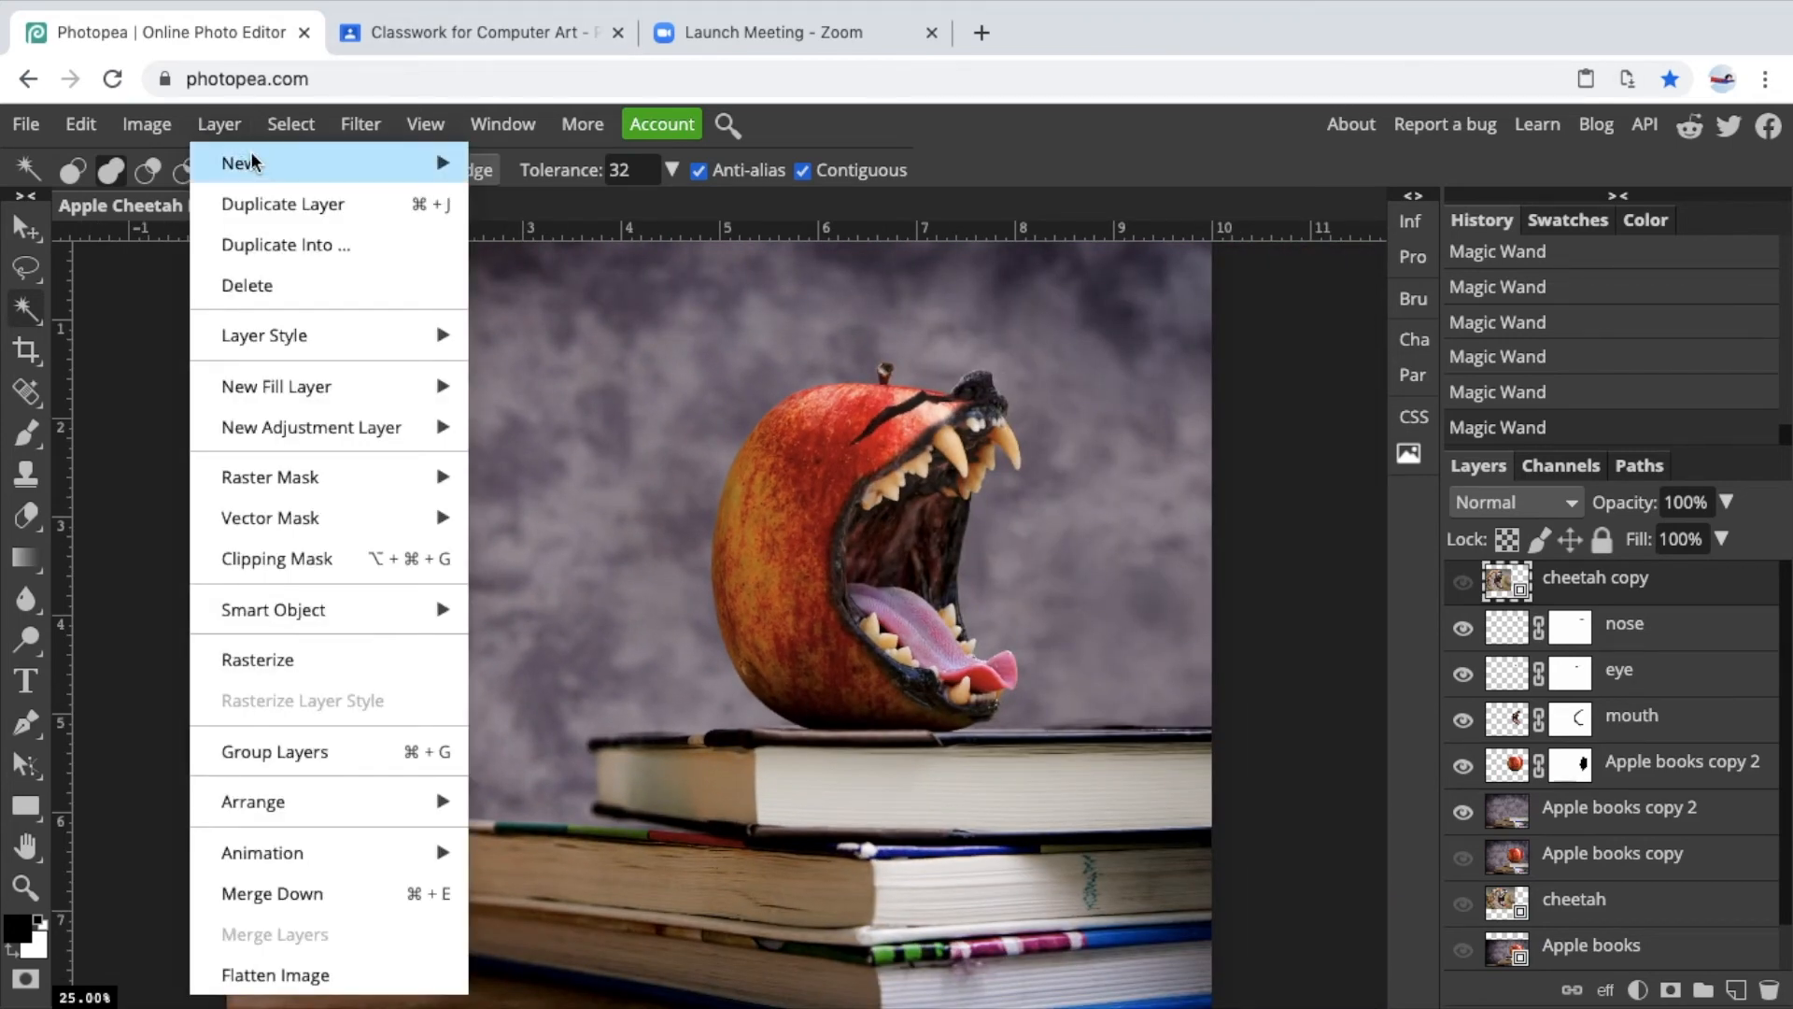
mouse_move(355, 166)
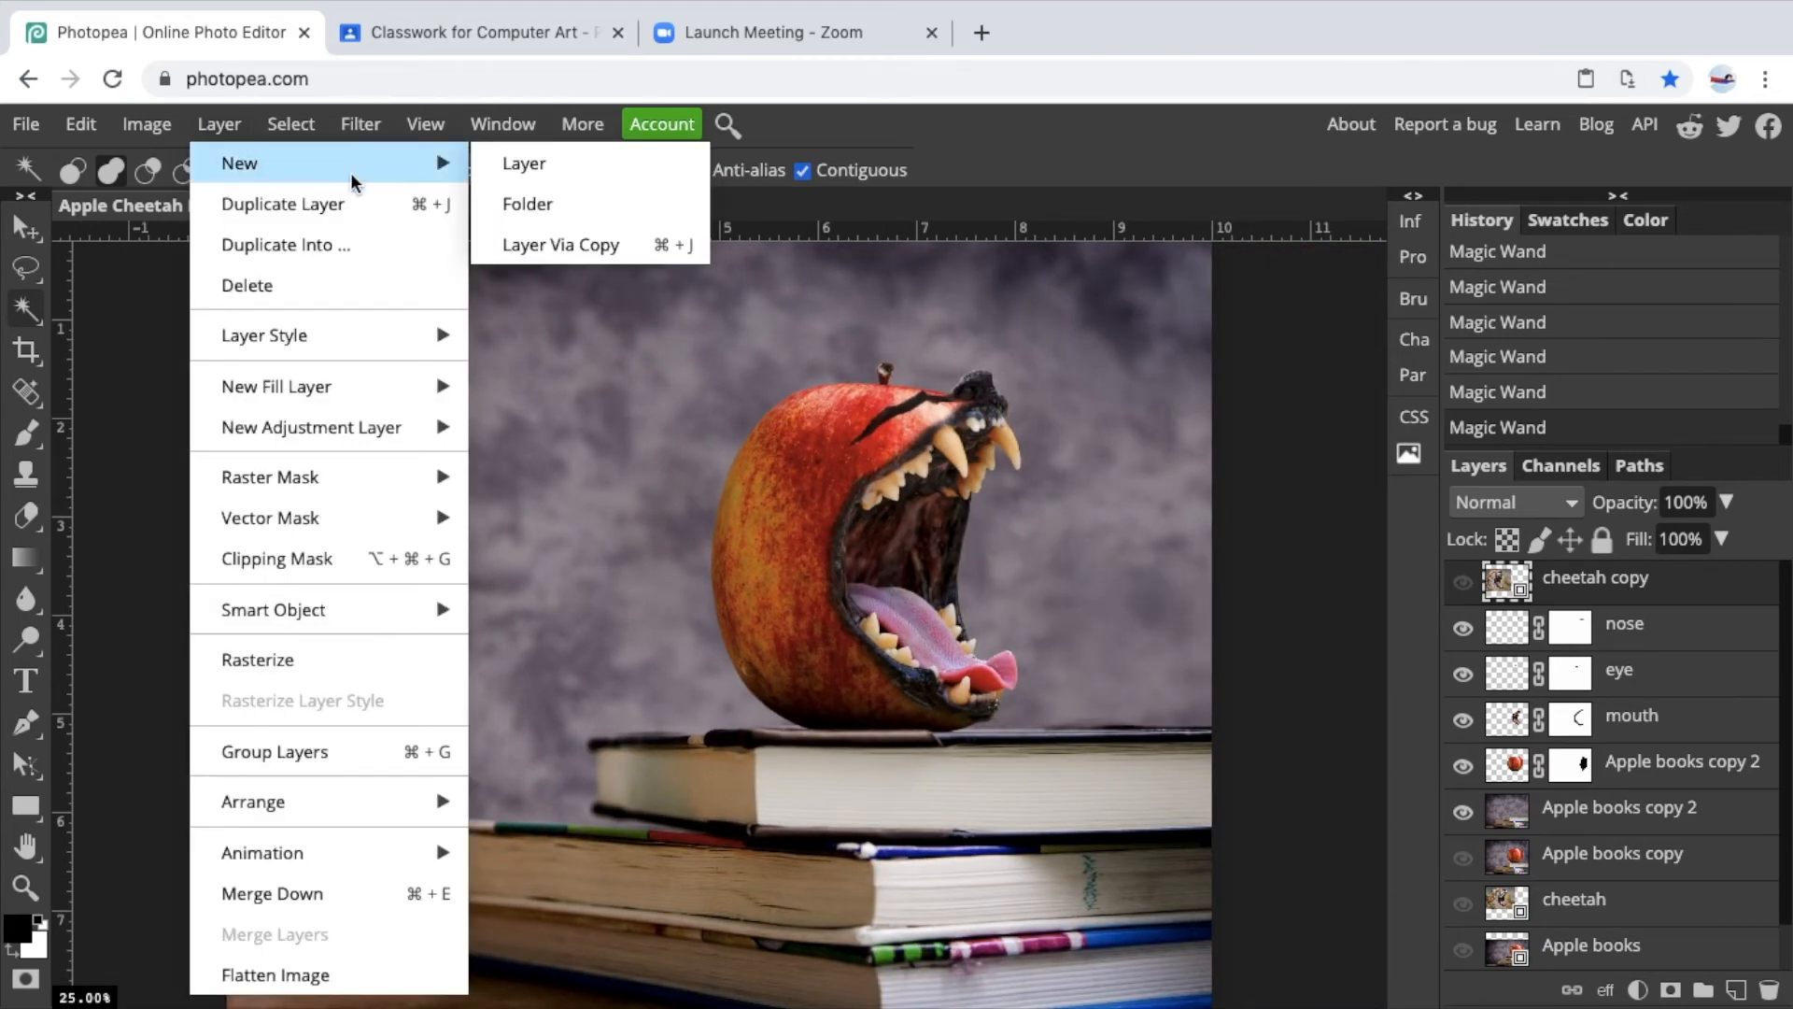
click(525, 166)
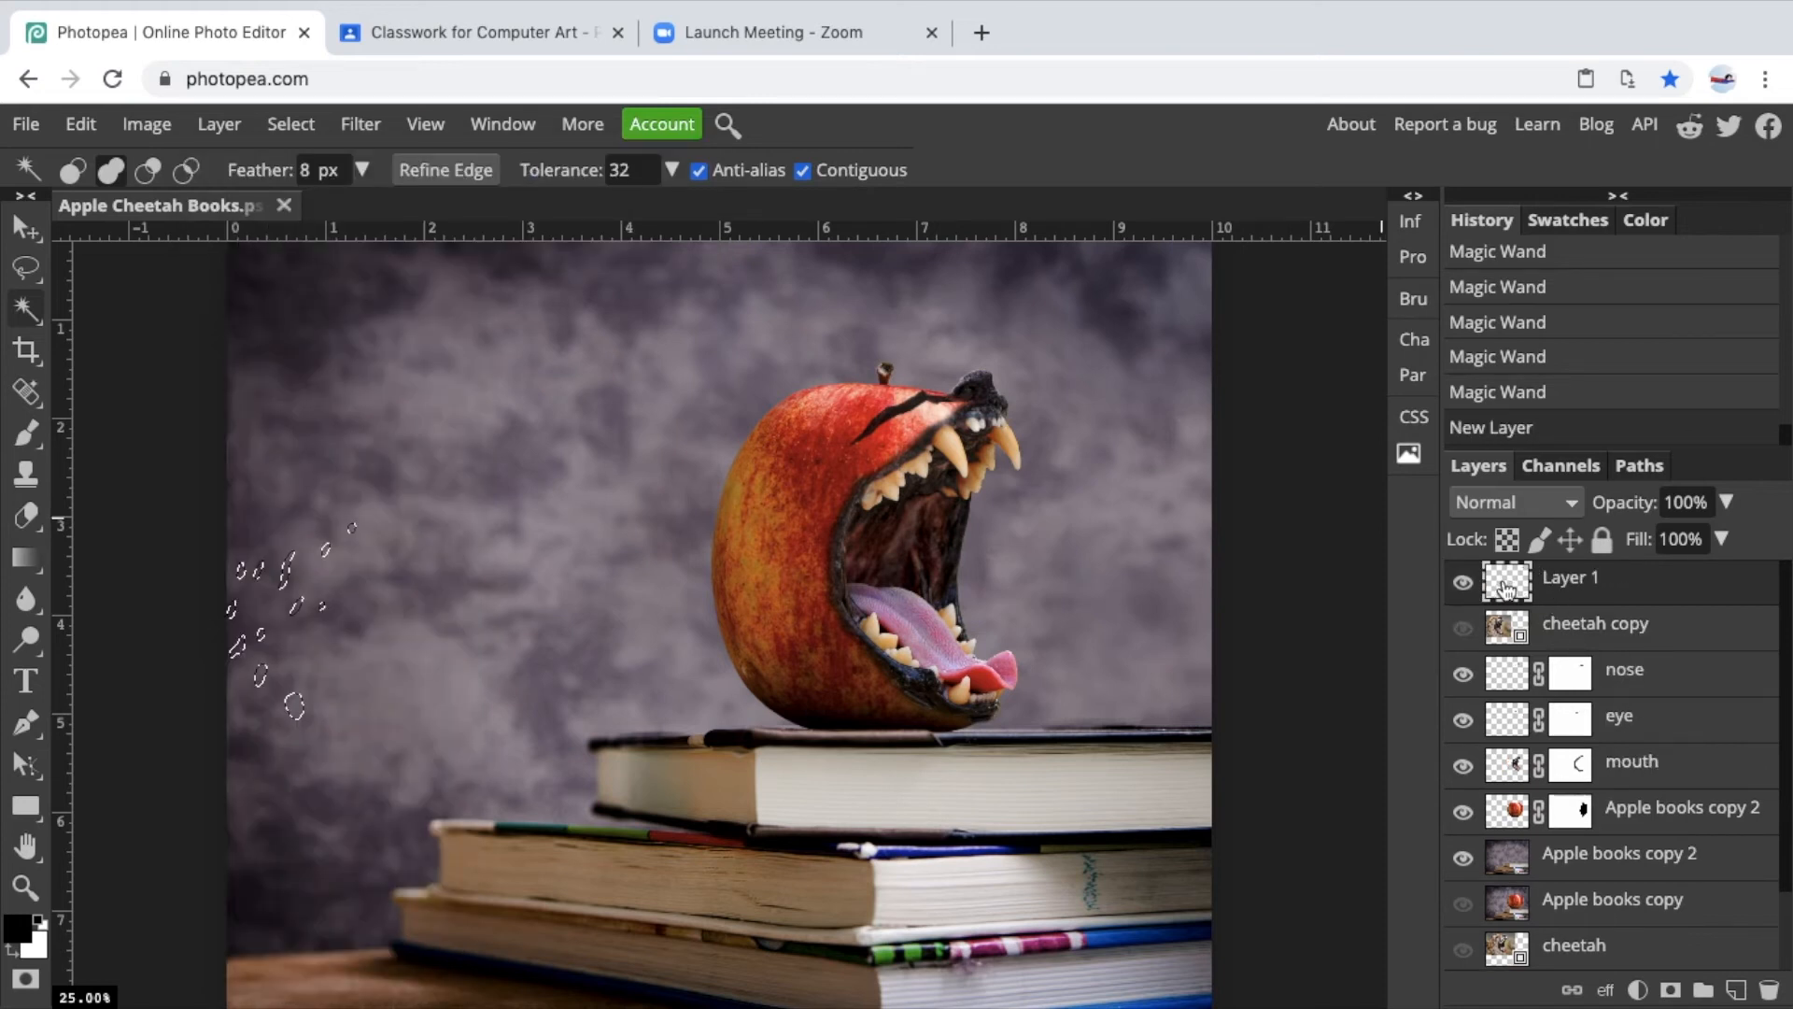
Rename the new layer as spots.
double_click(1569, 579)
text(spots)
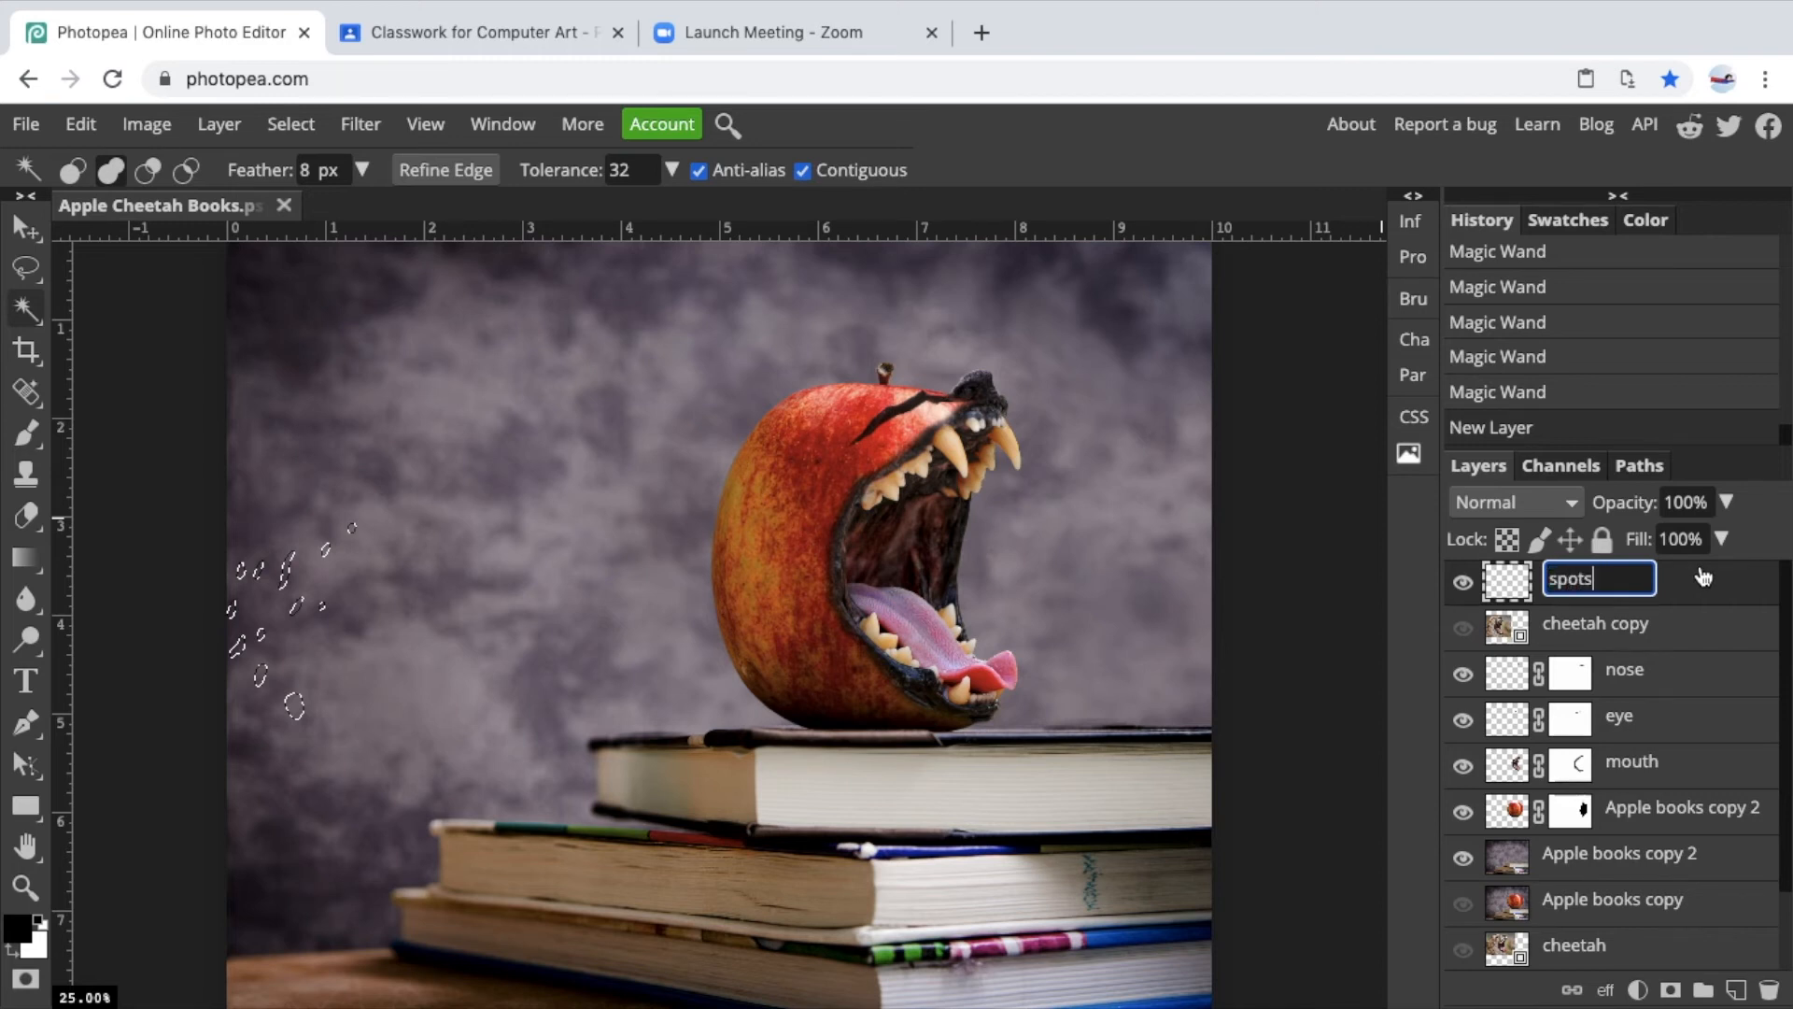
key(Return)
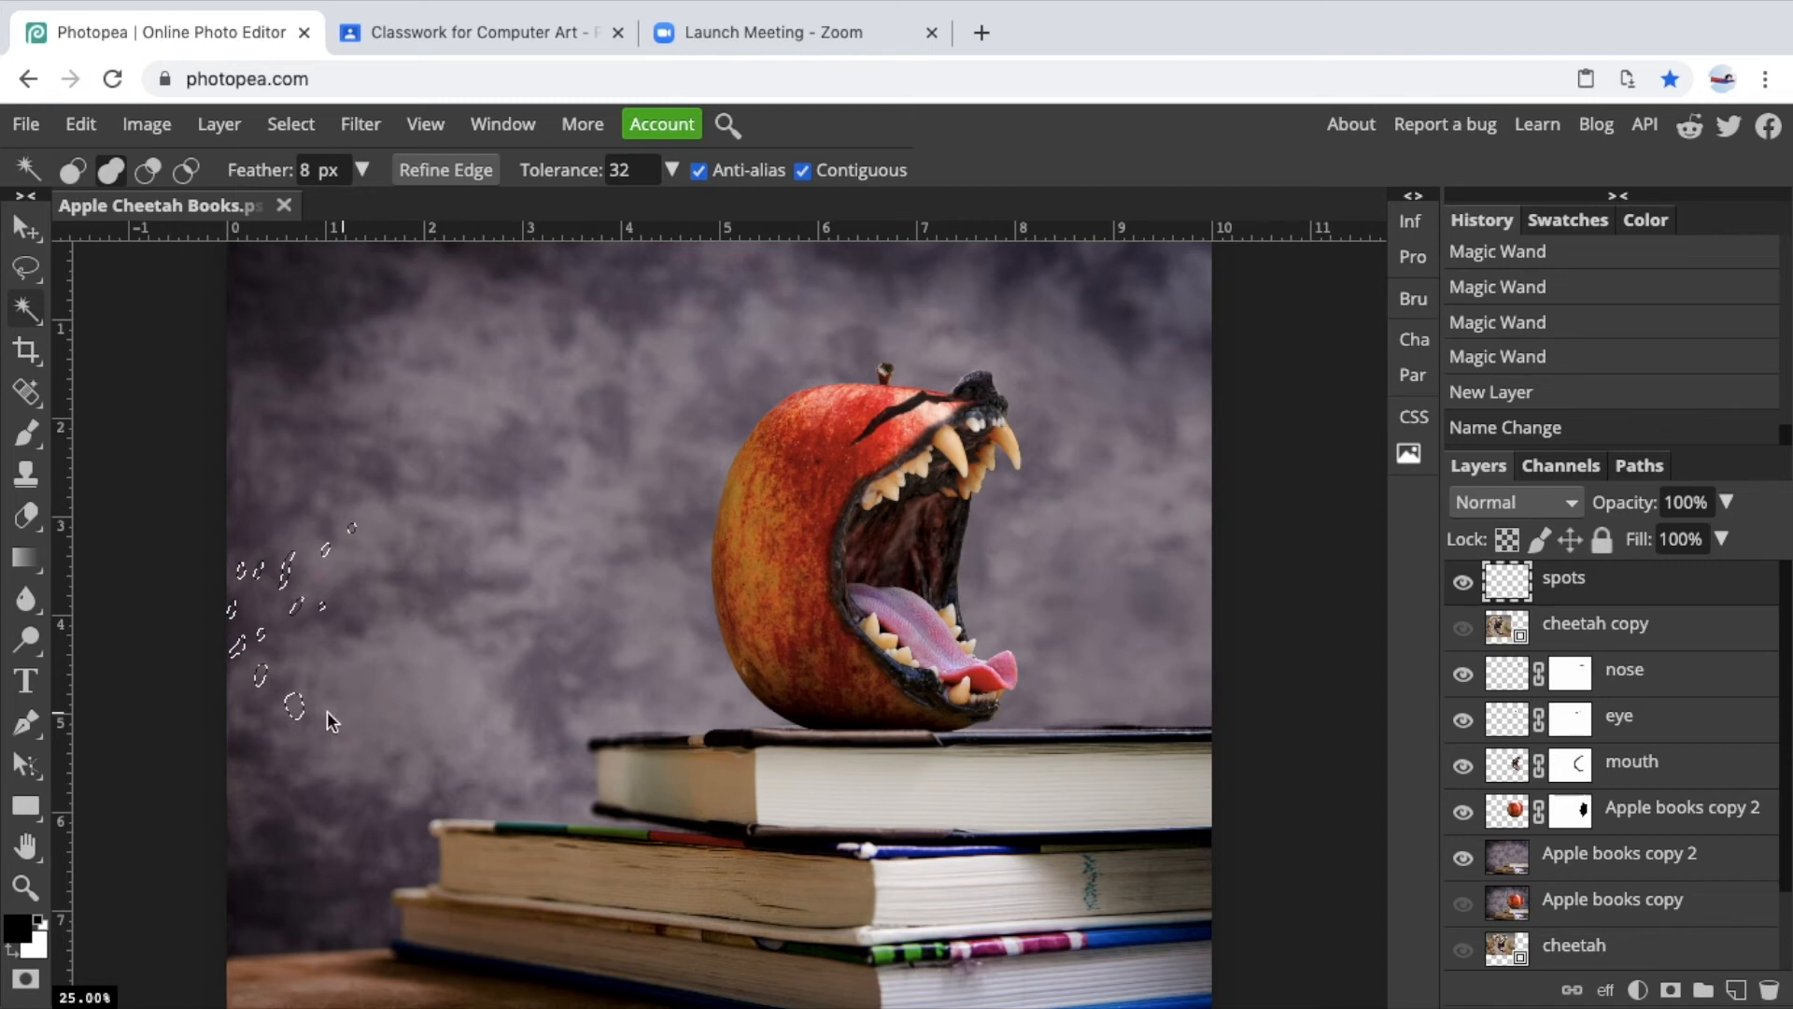
Paint the spot selection black with an enlarged Brush, about 300 px, on the spots layer, then deselect.
click(28, 434)
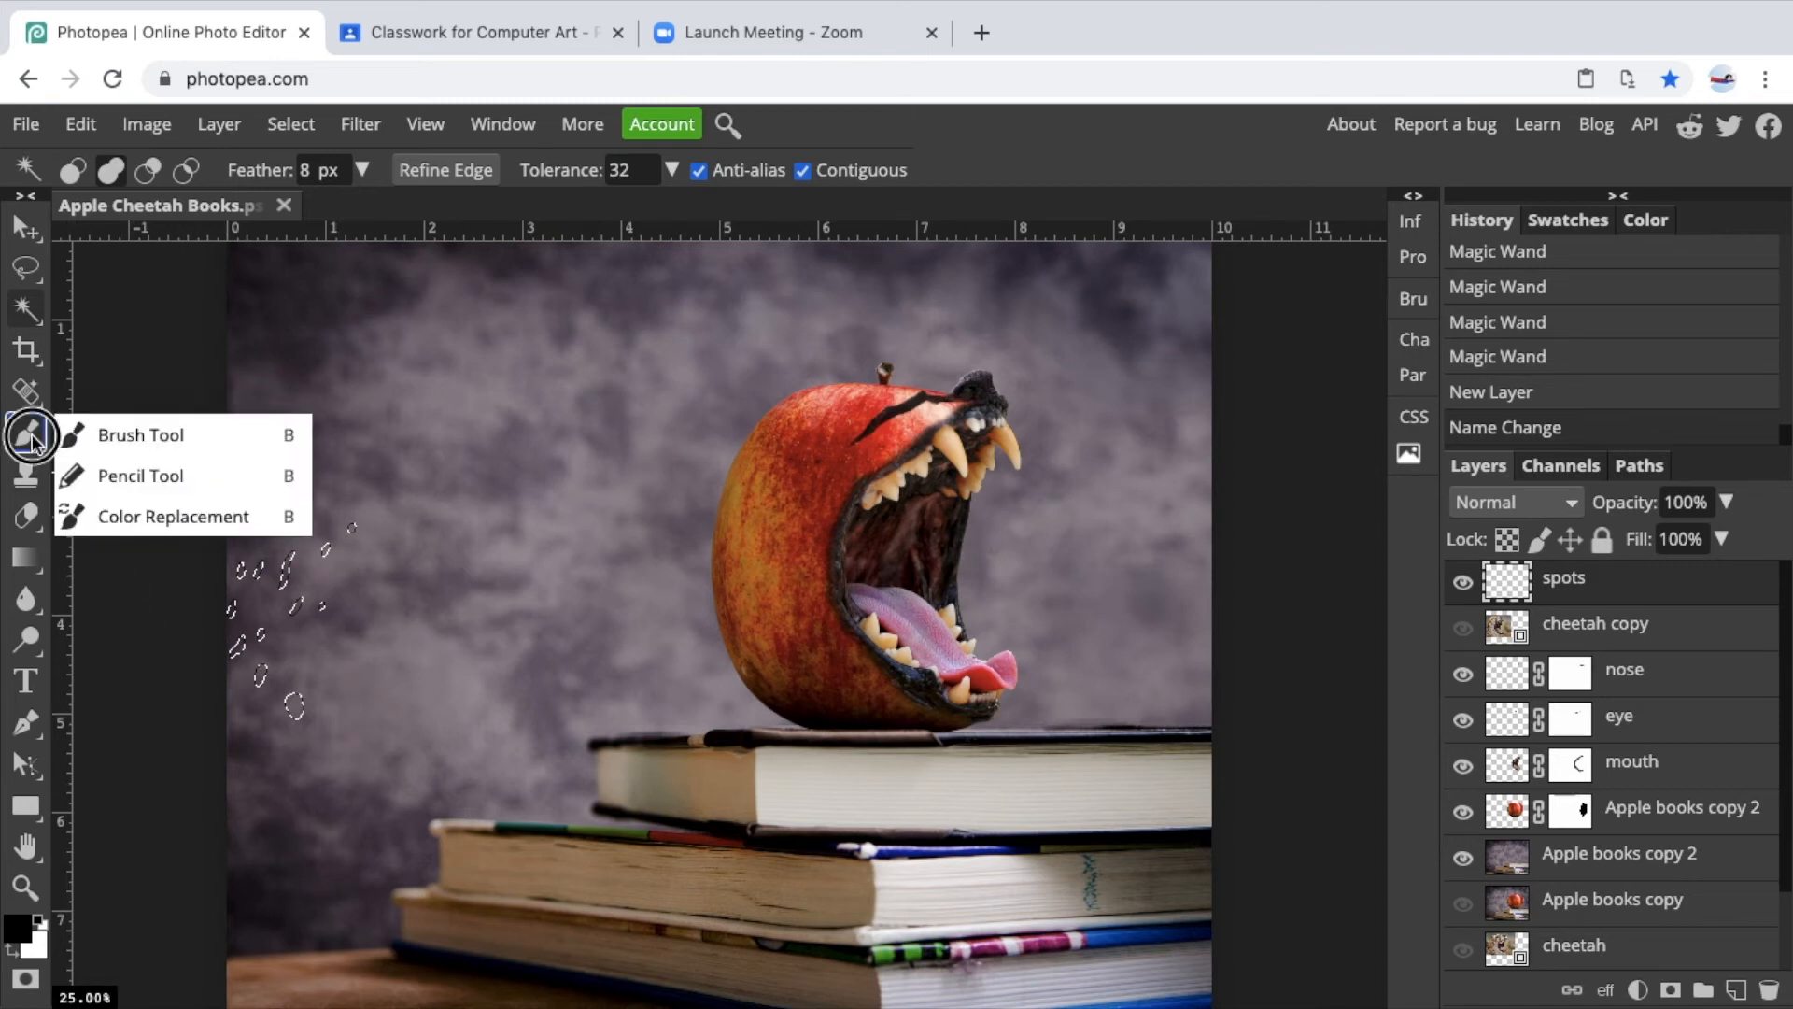
click(118, 434)
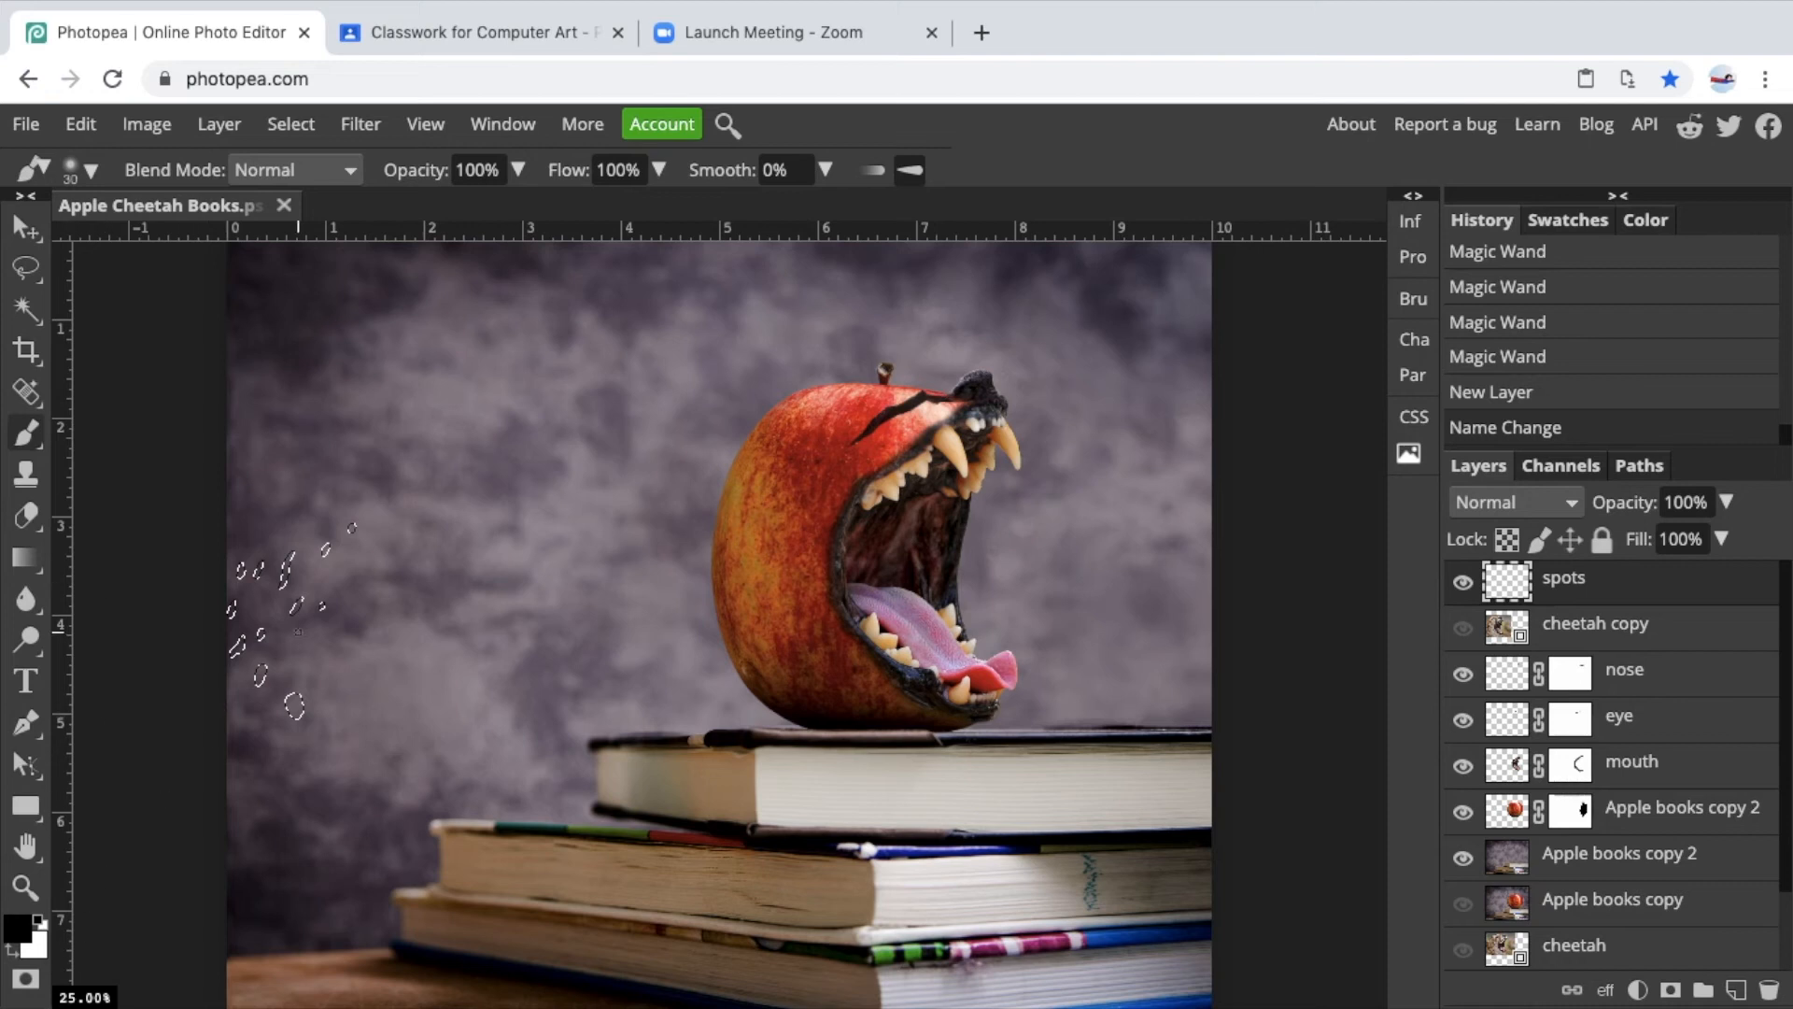
key(bracketright)
key(bracketright)
key(bracketright)
key(bracketright)
key(bracketright)
drag(321, 651, 292, 700)
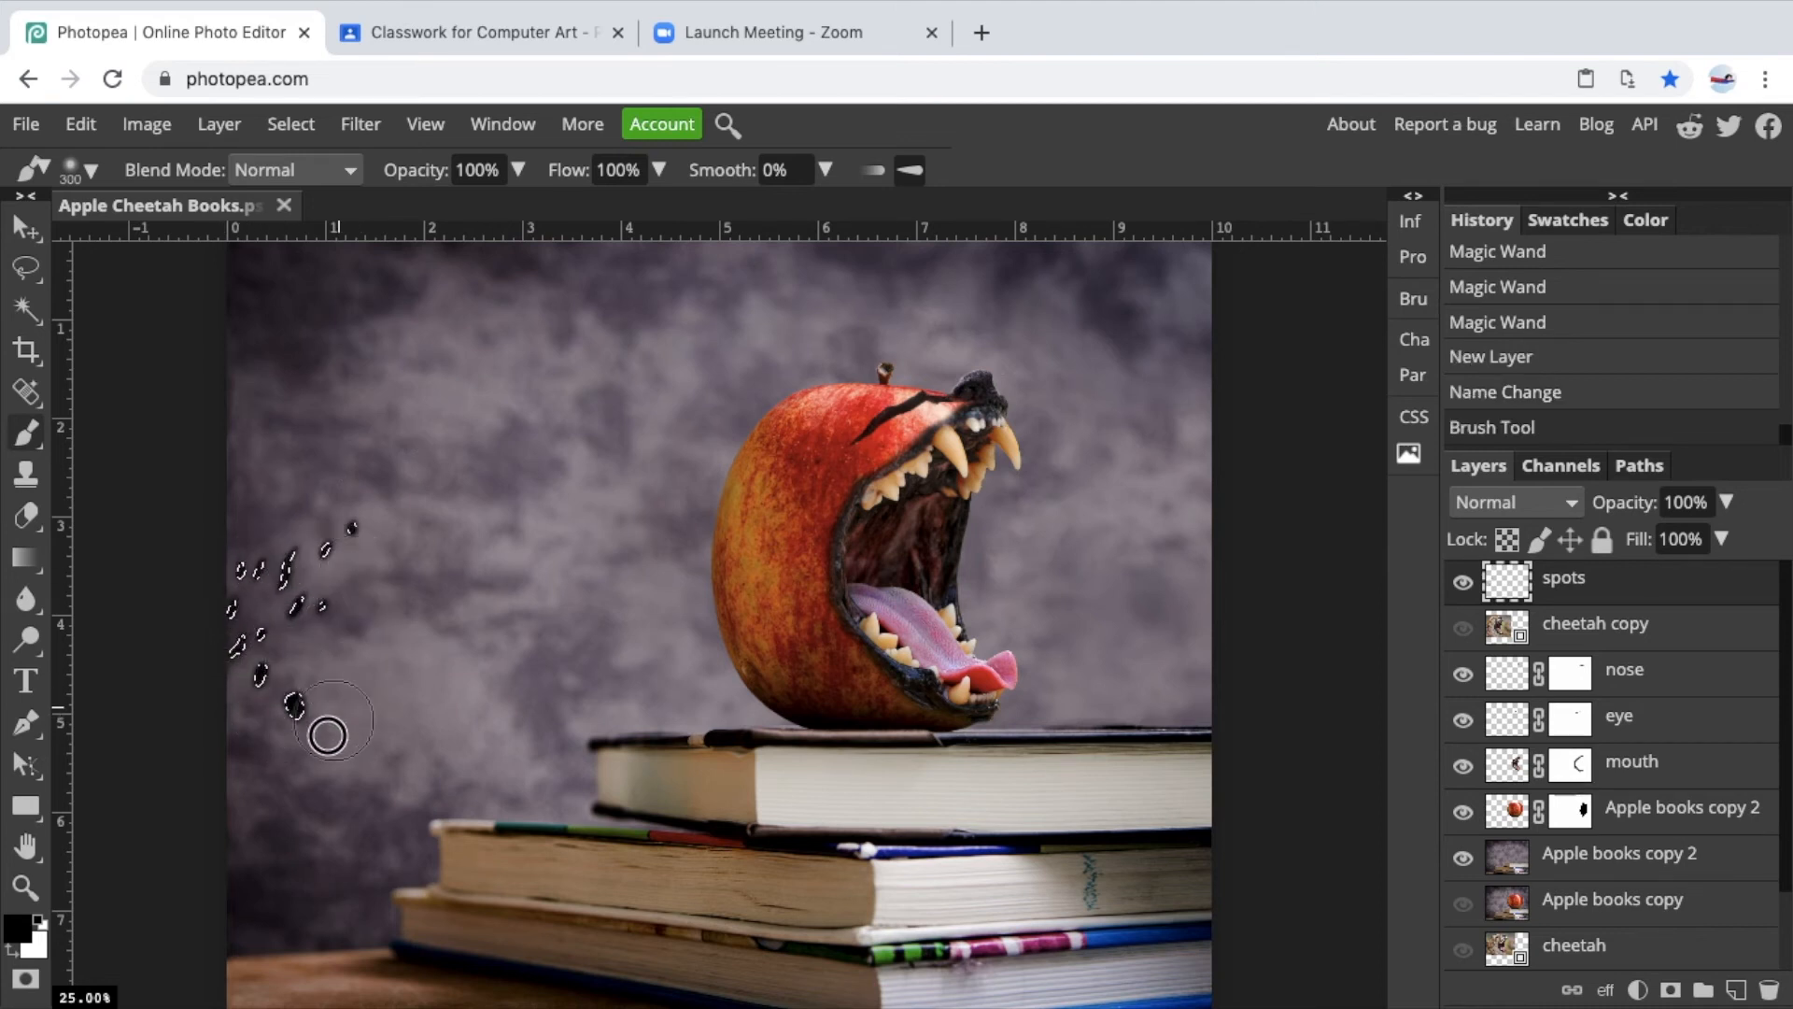
drag(293, 672, 267, 625)
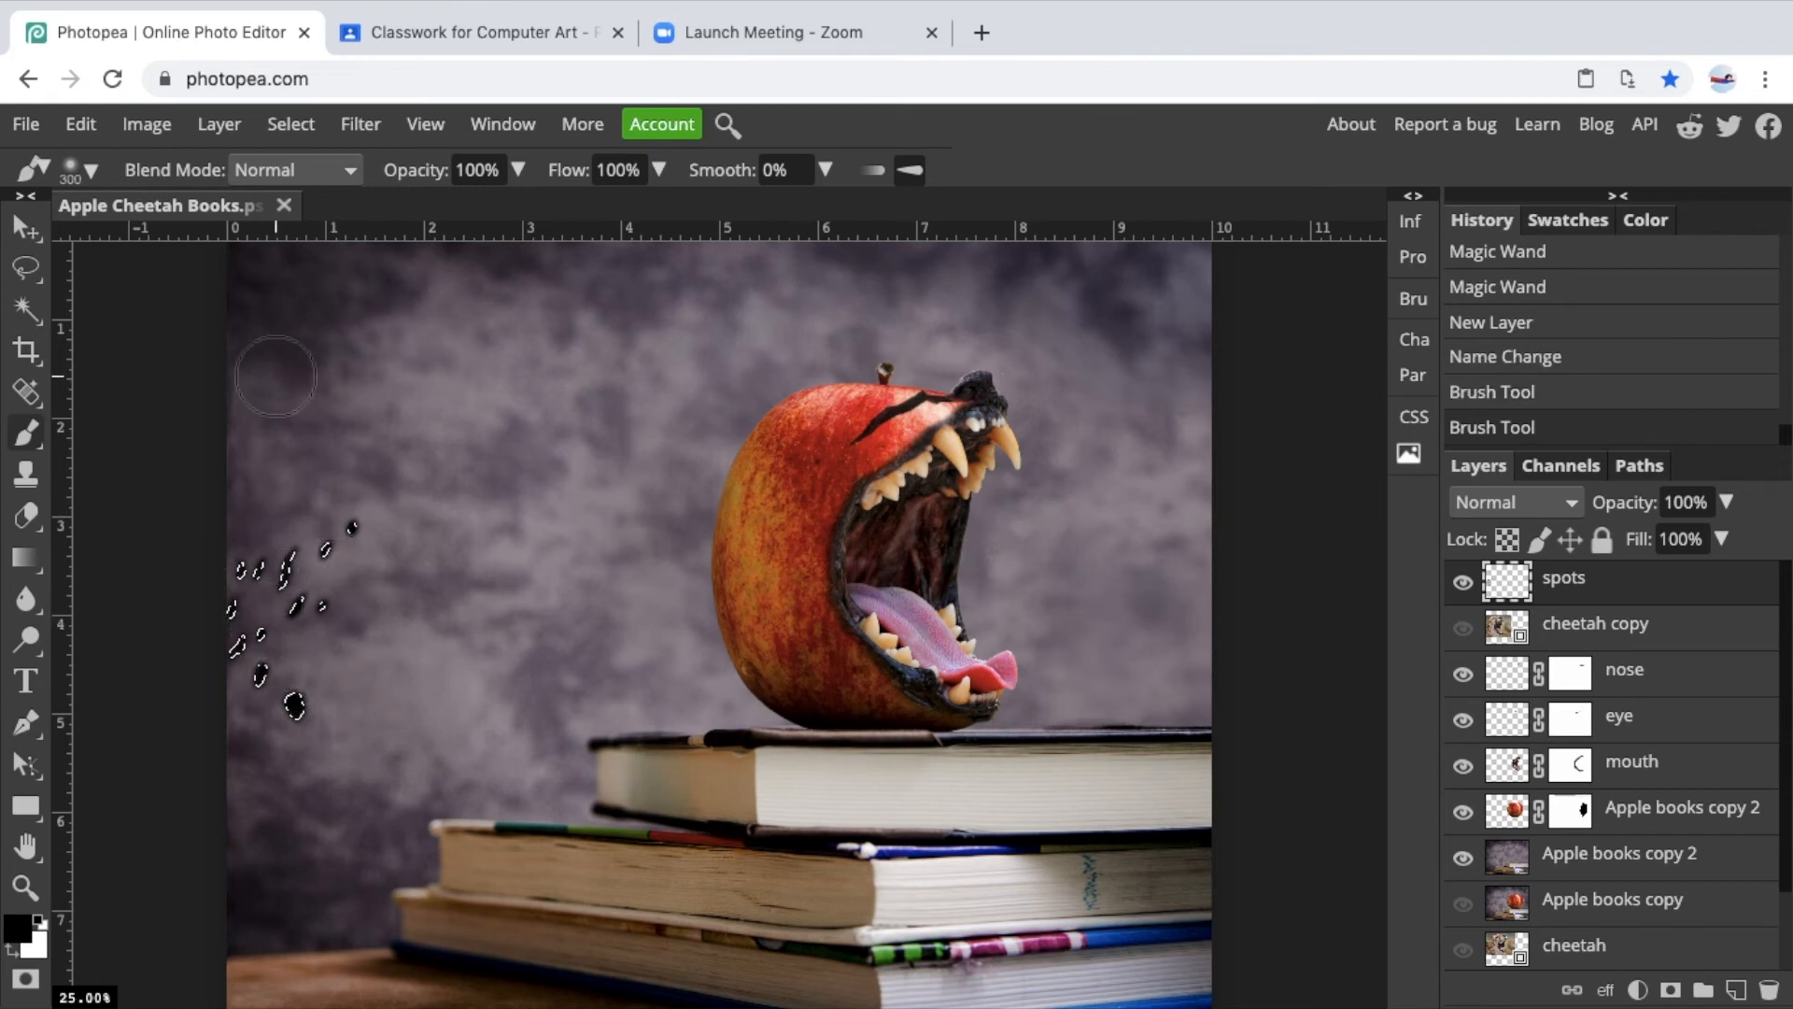
key(ctrl+d)
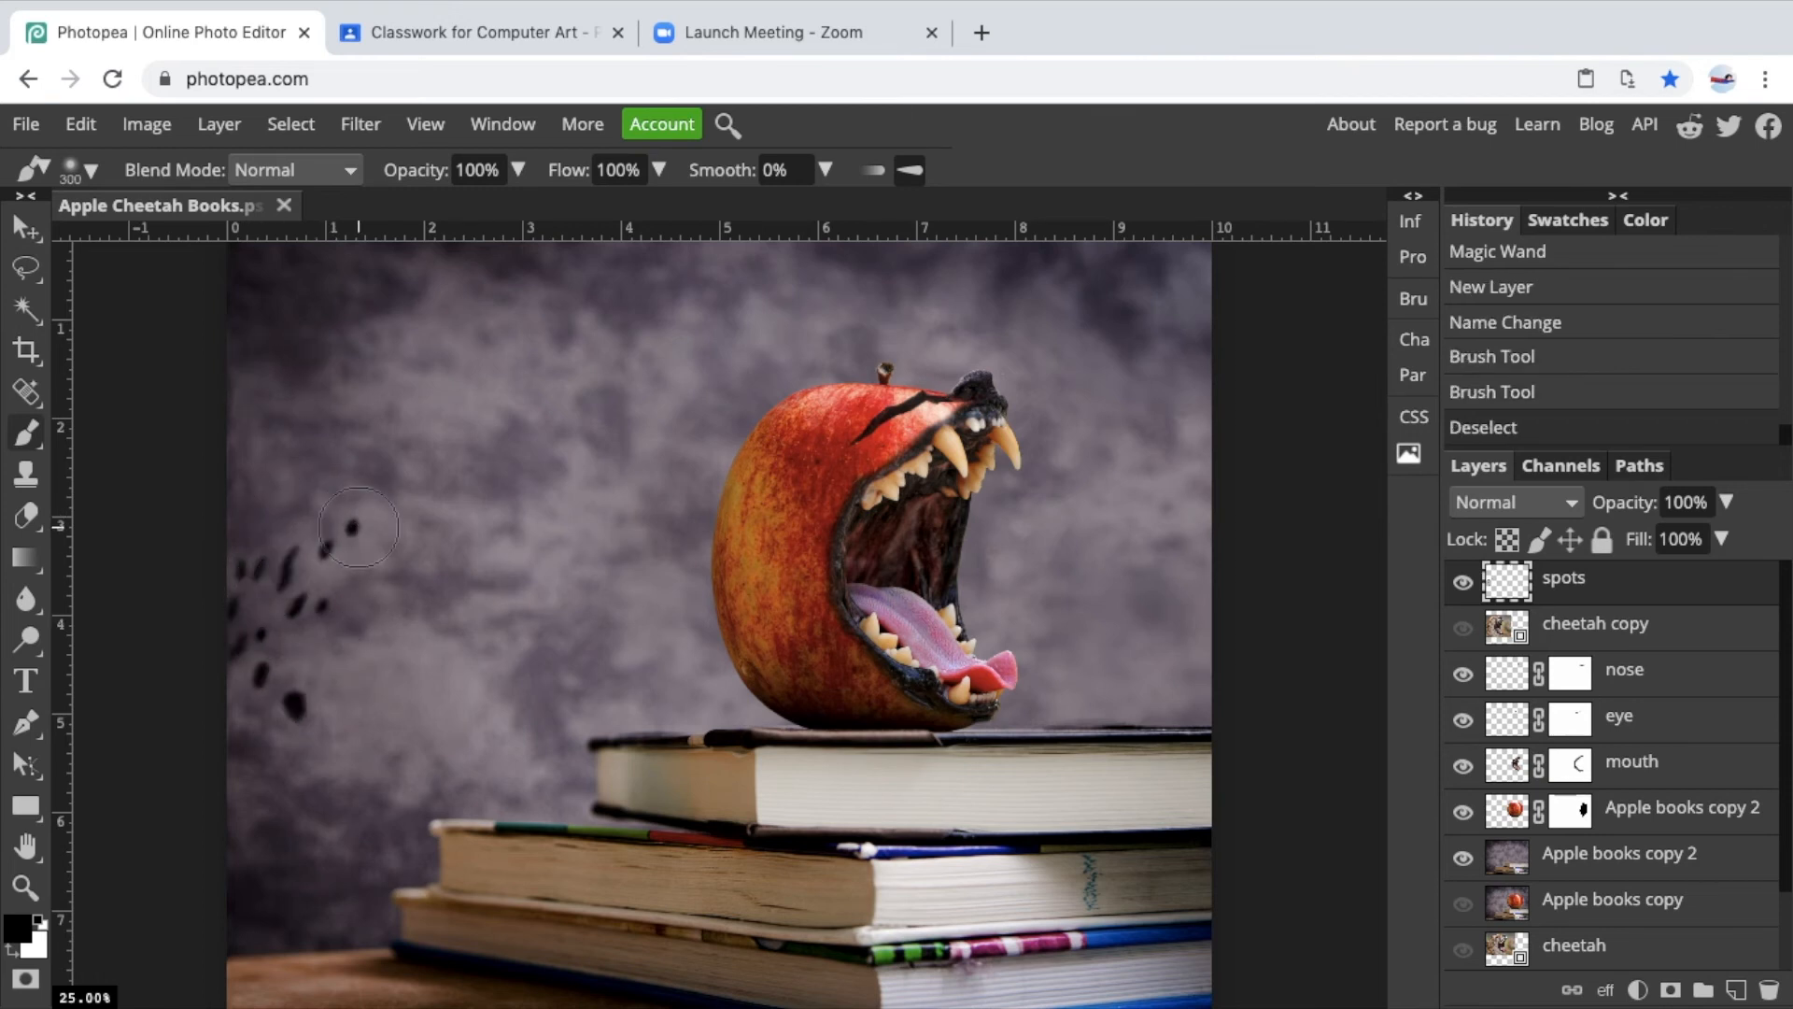
Move the painted spots onto the left side of the apple.
key(v)
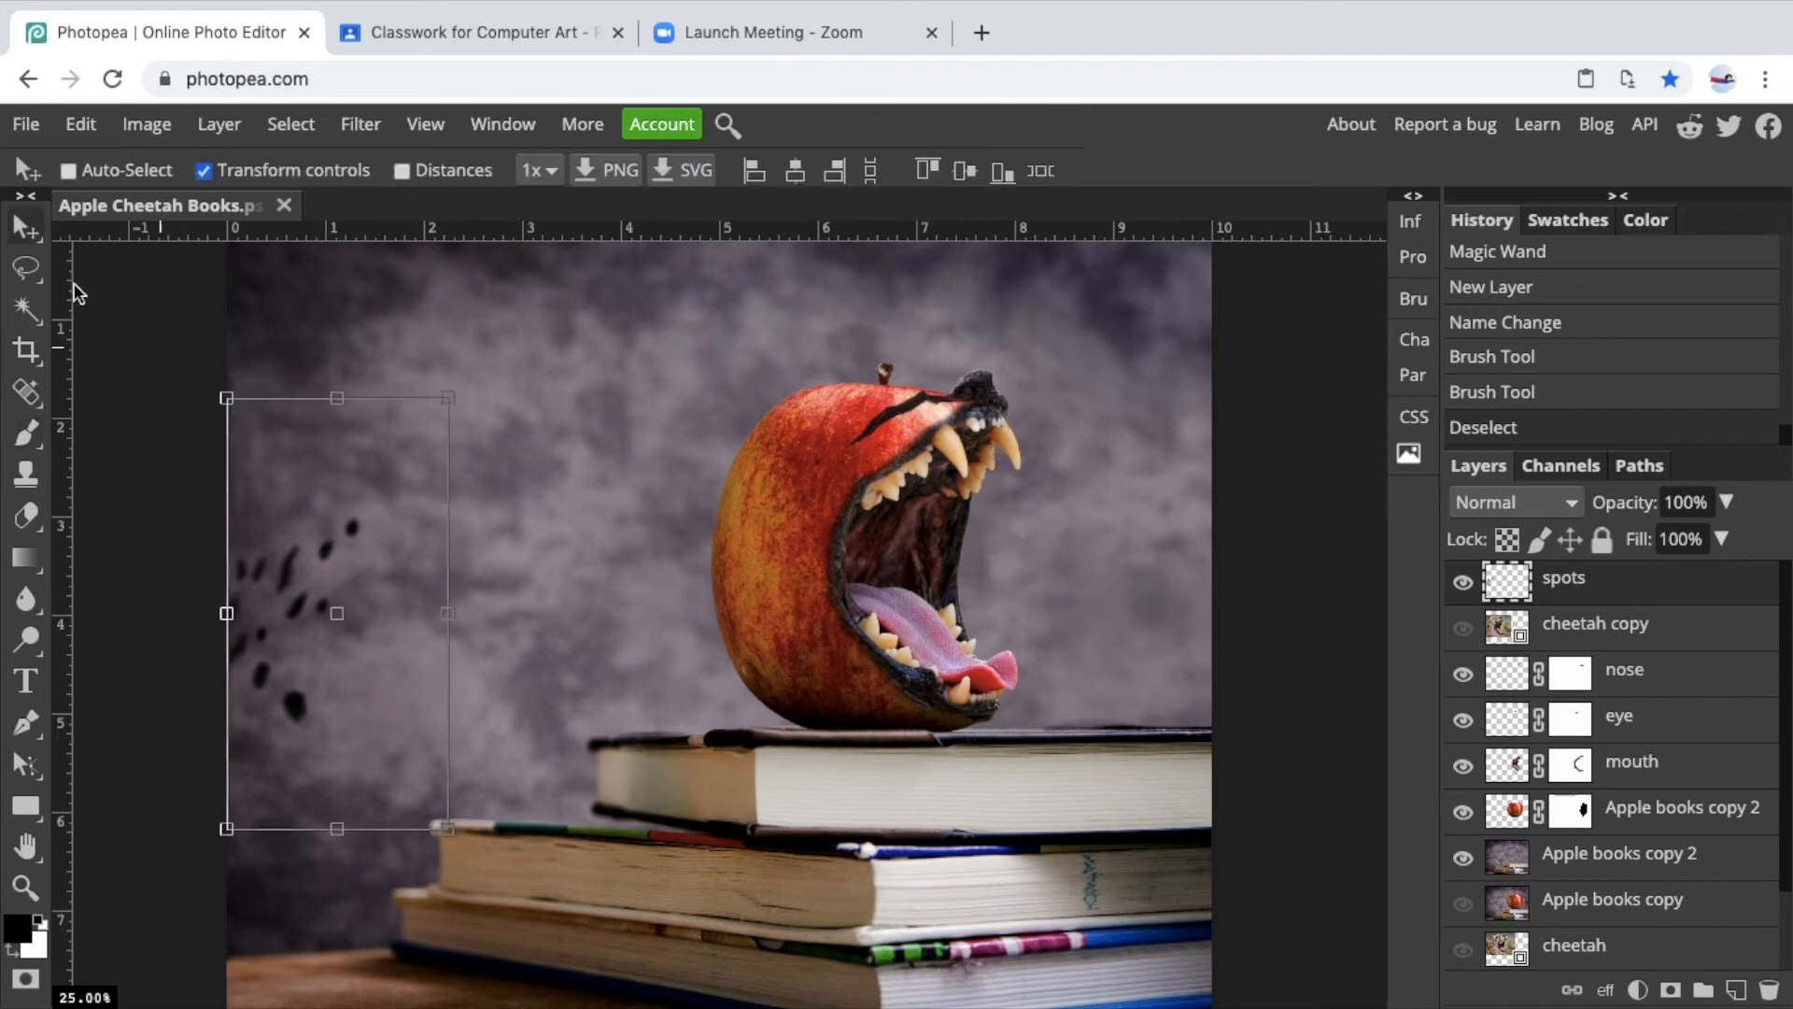
drag(310, 574, 827, 476)
mouse_move(808, 521)
mouse_down()
mouse_move(720, 500)
mouse_move(696, 578)
mouse_move(793, 517)
mouse_move(805, 487)
mouse_up()
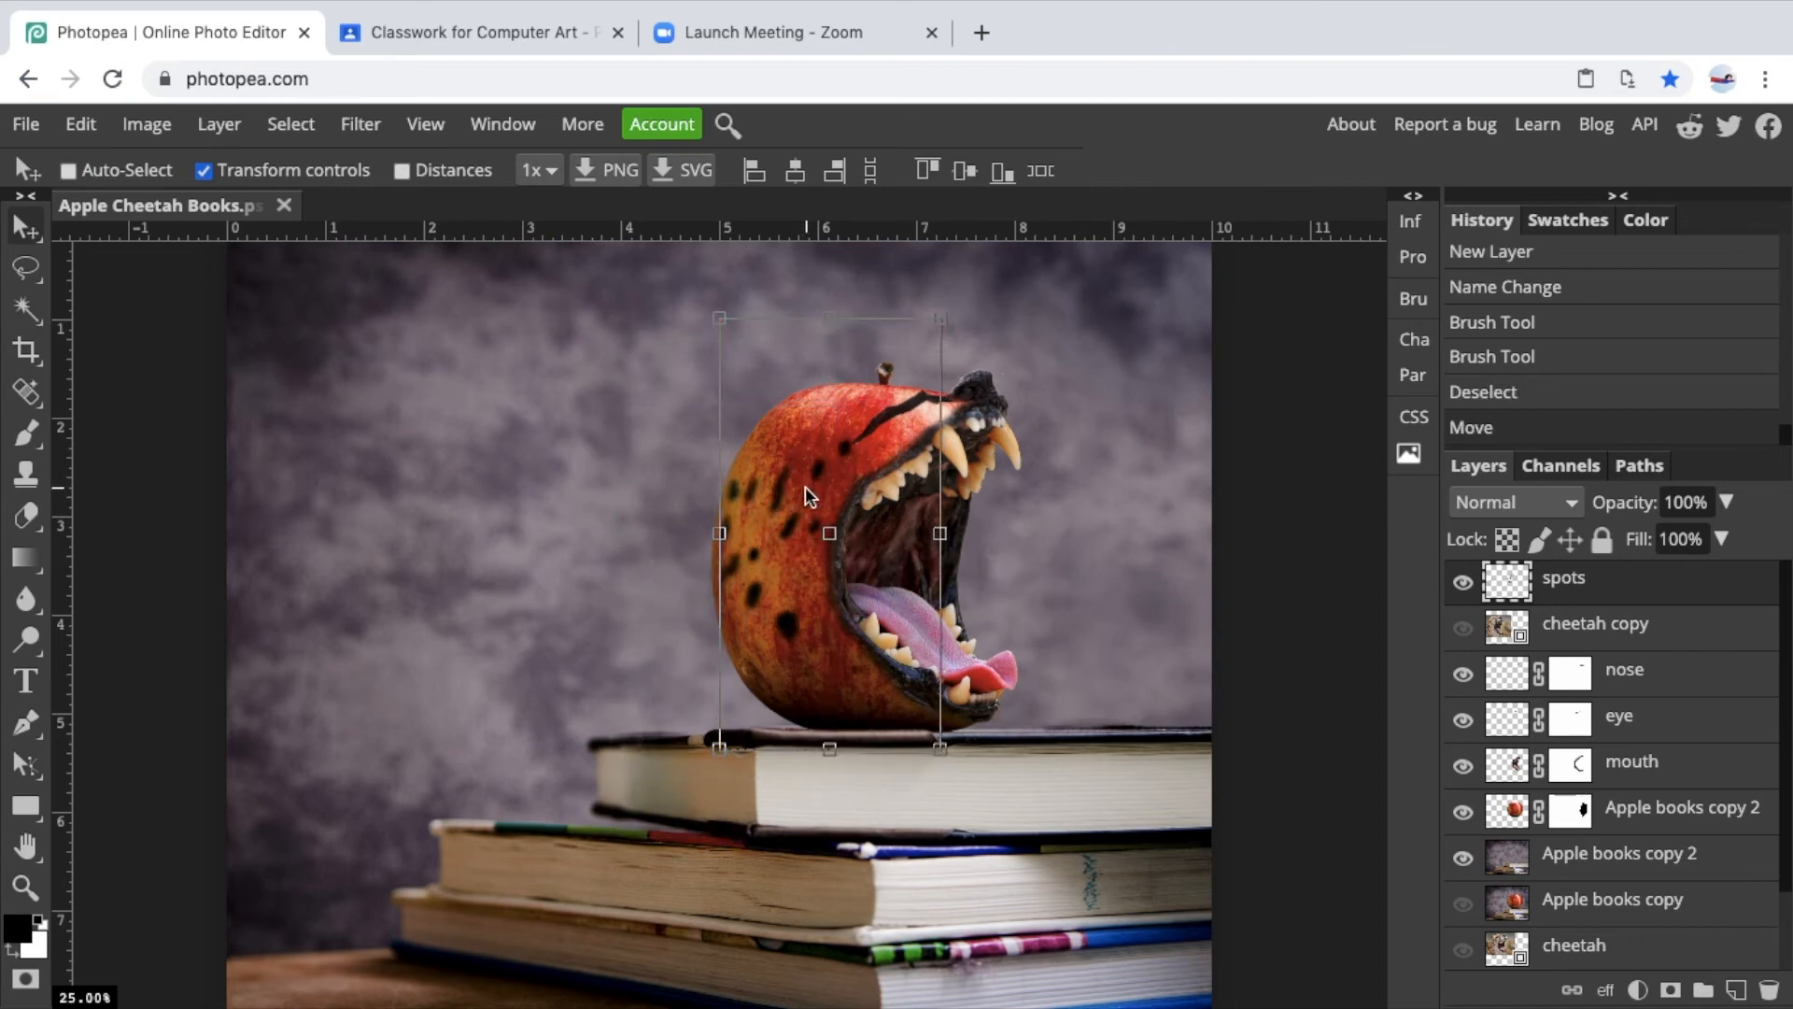
scroll(805, 486, up, 5)
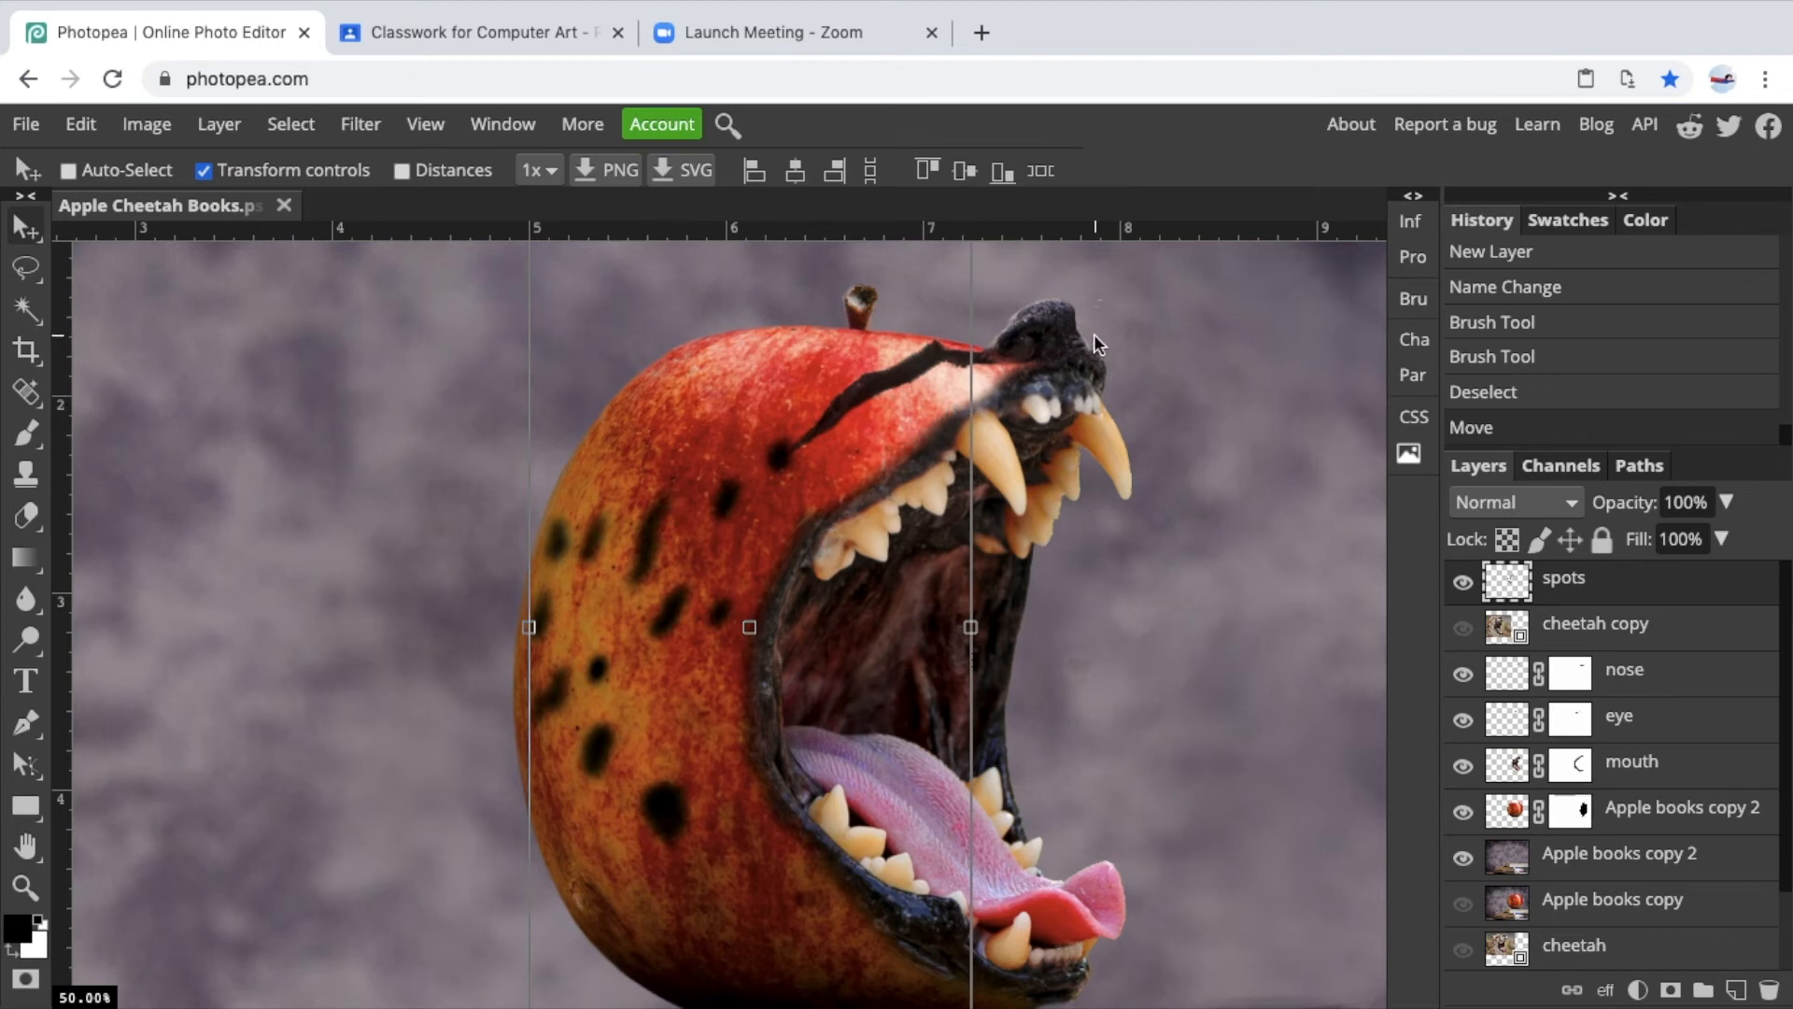
scroll(1095, 333, up, 3)
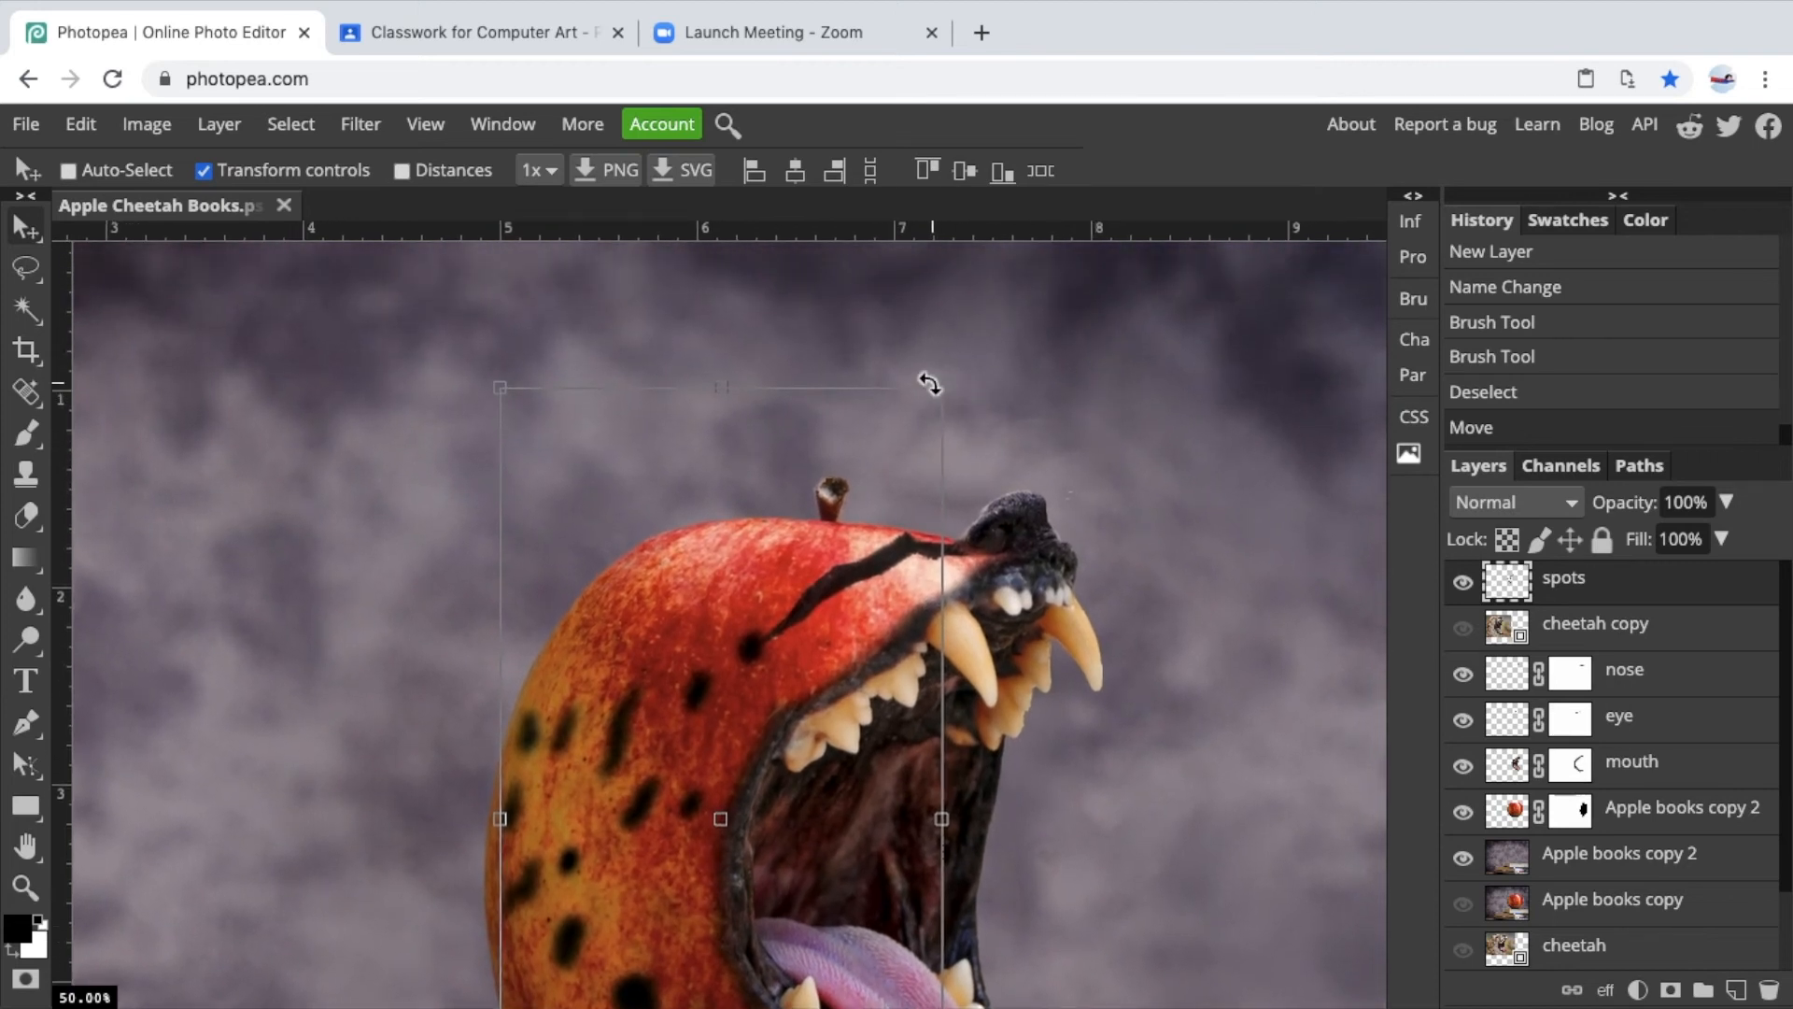
scroll(585, 528, down, 3)
scroll(586, 527, up, 1)
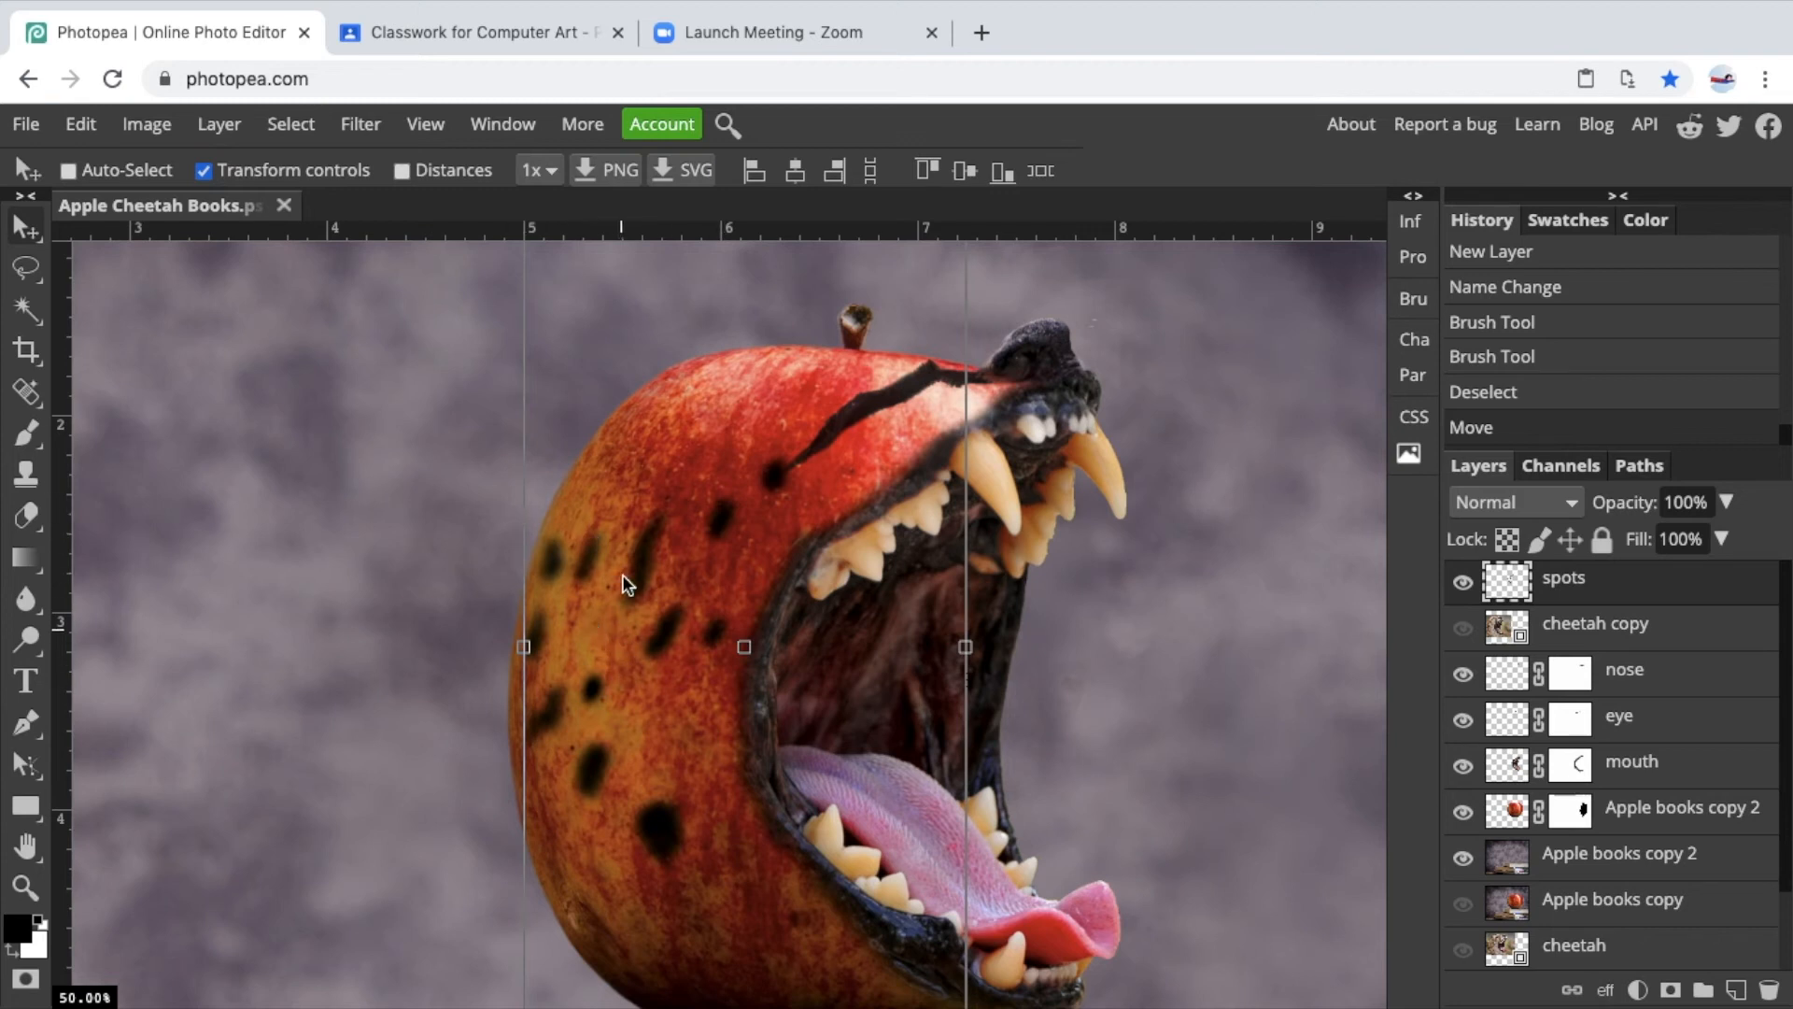
click(371, 135)
mouse_move(450, 383)
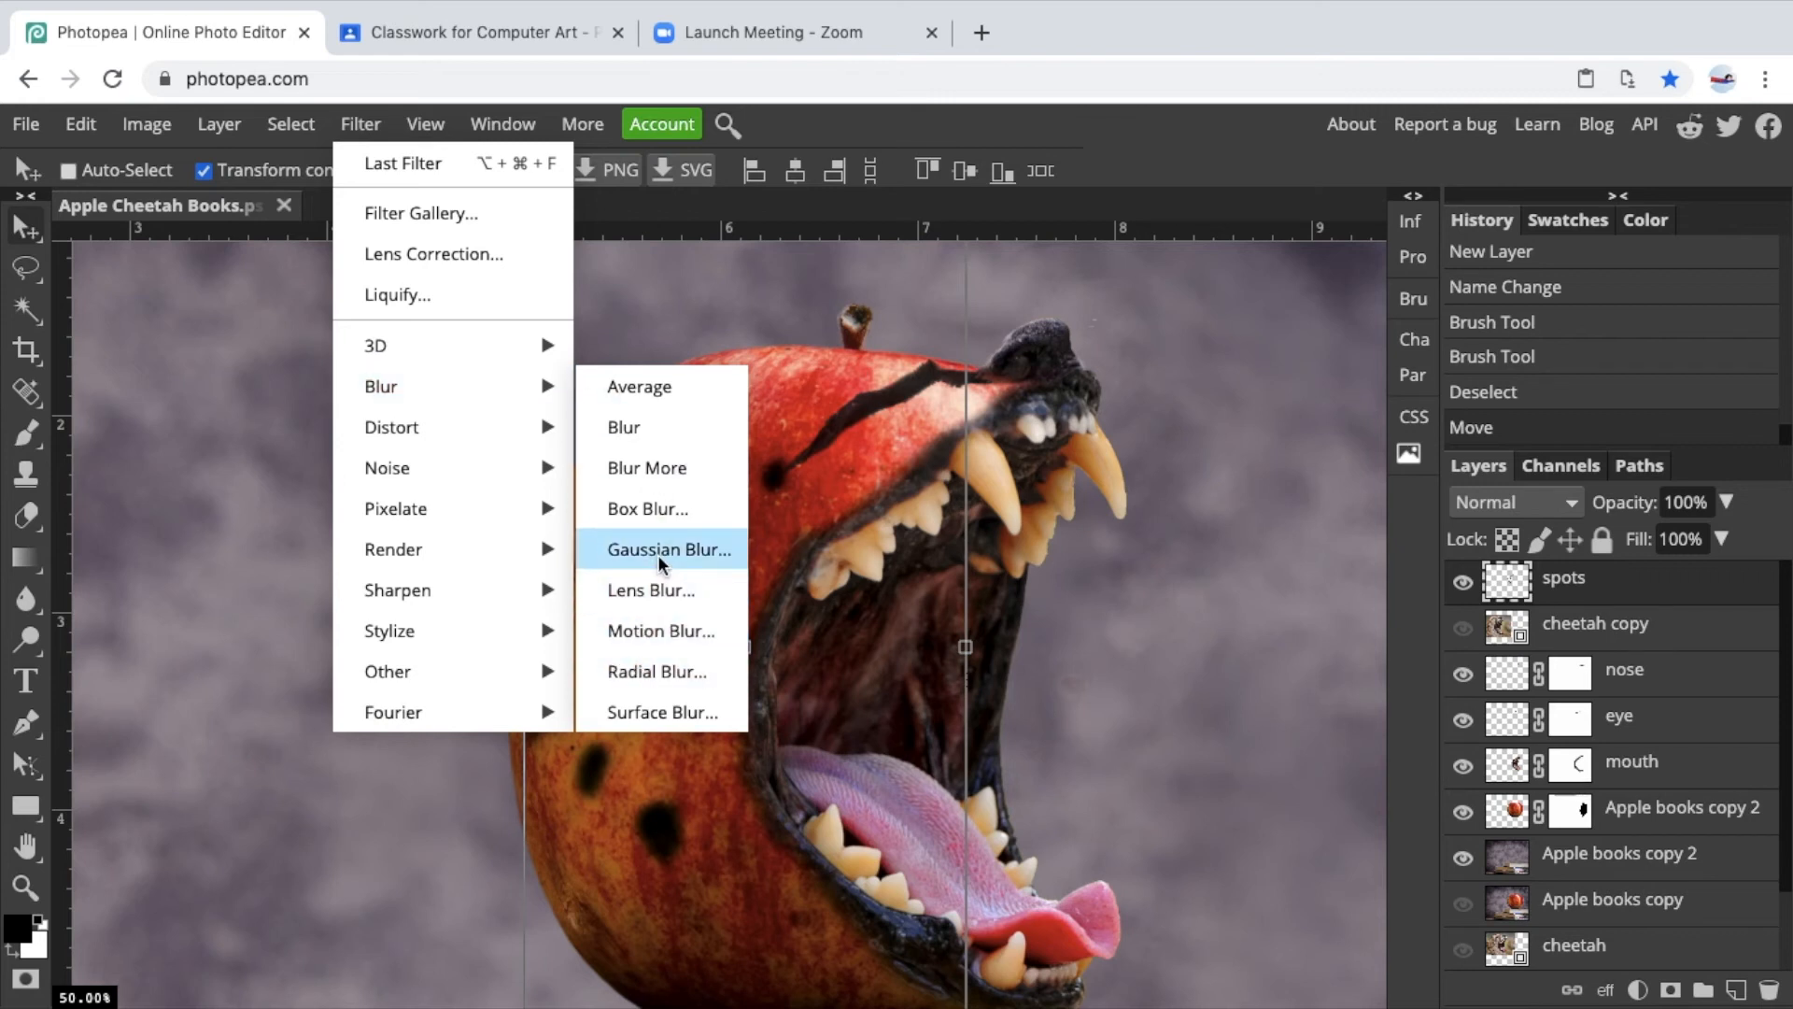
click(1216, 462)
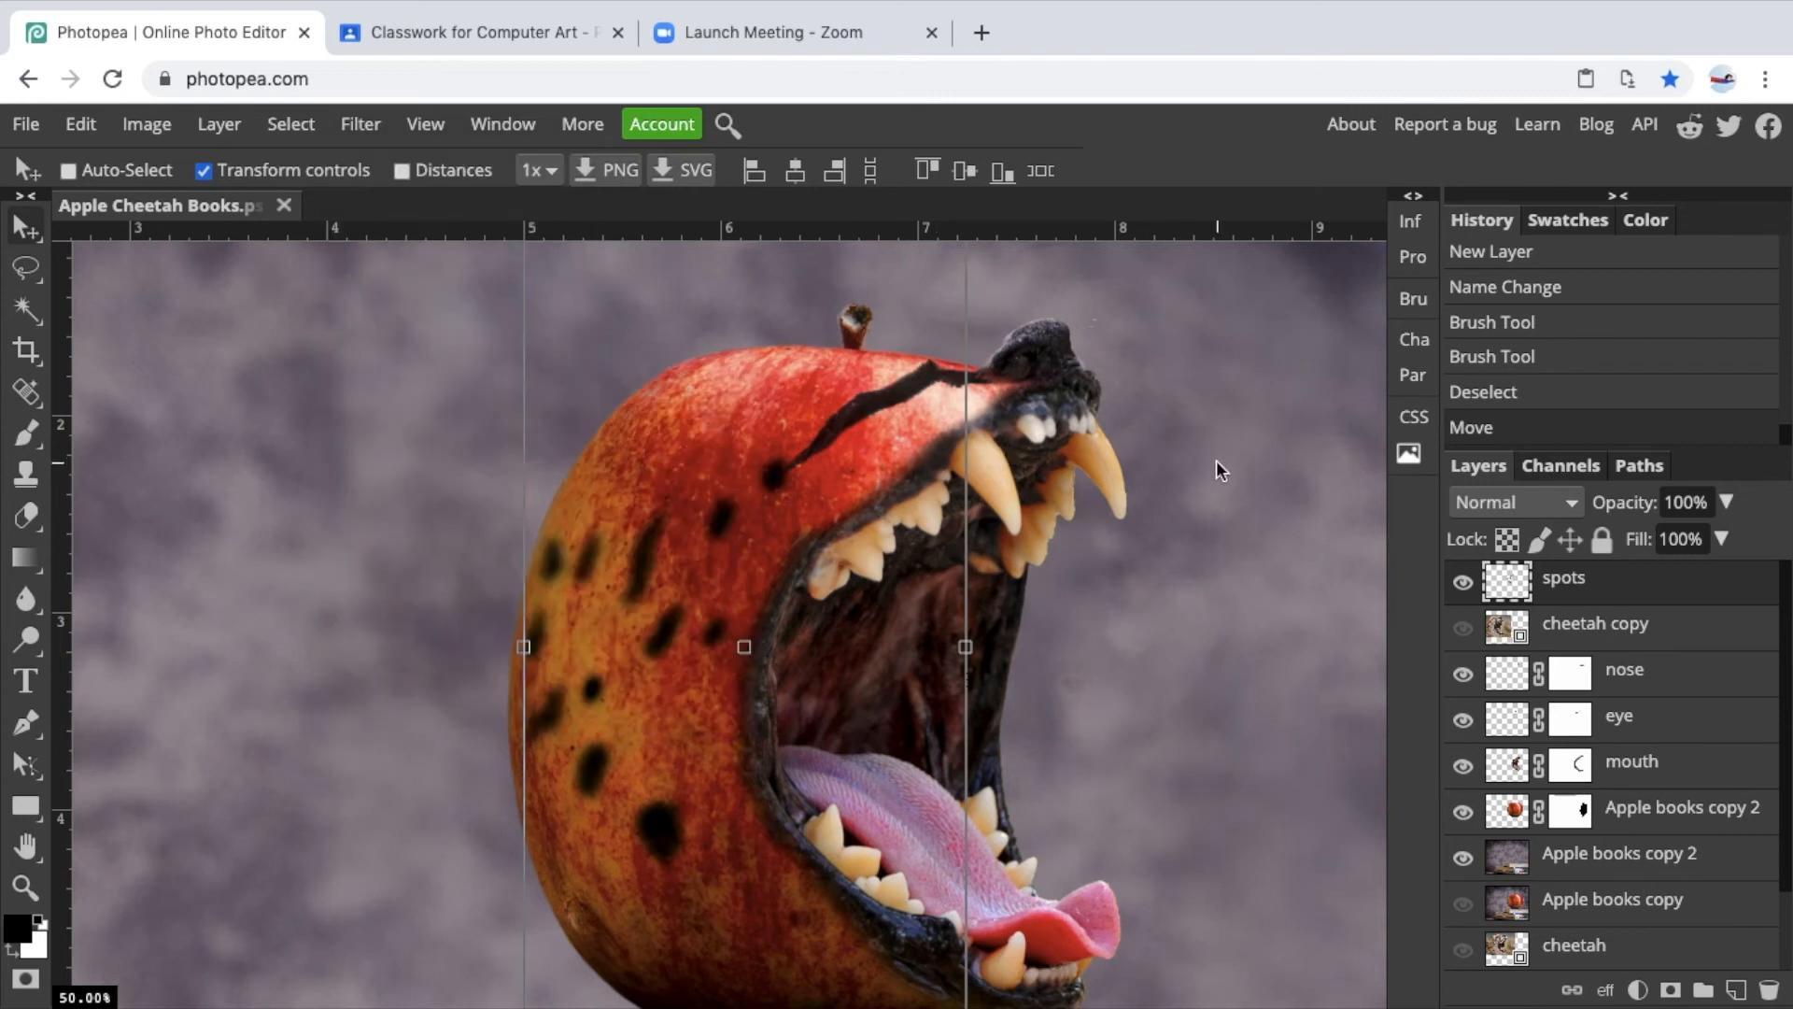
Free-transform the spots layer to about 95% width and 90% height, rotated 0.6°, fitting the apple's left side.
scroll(692, 648, up, 3)
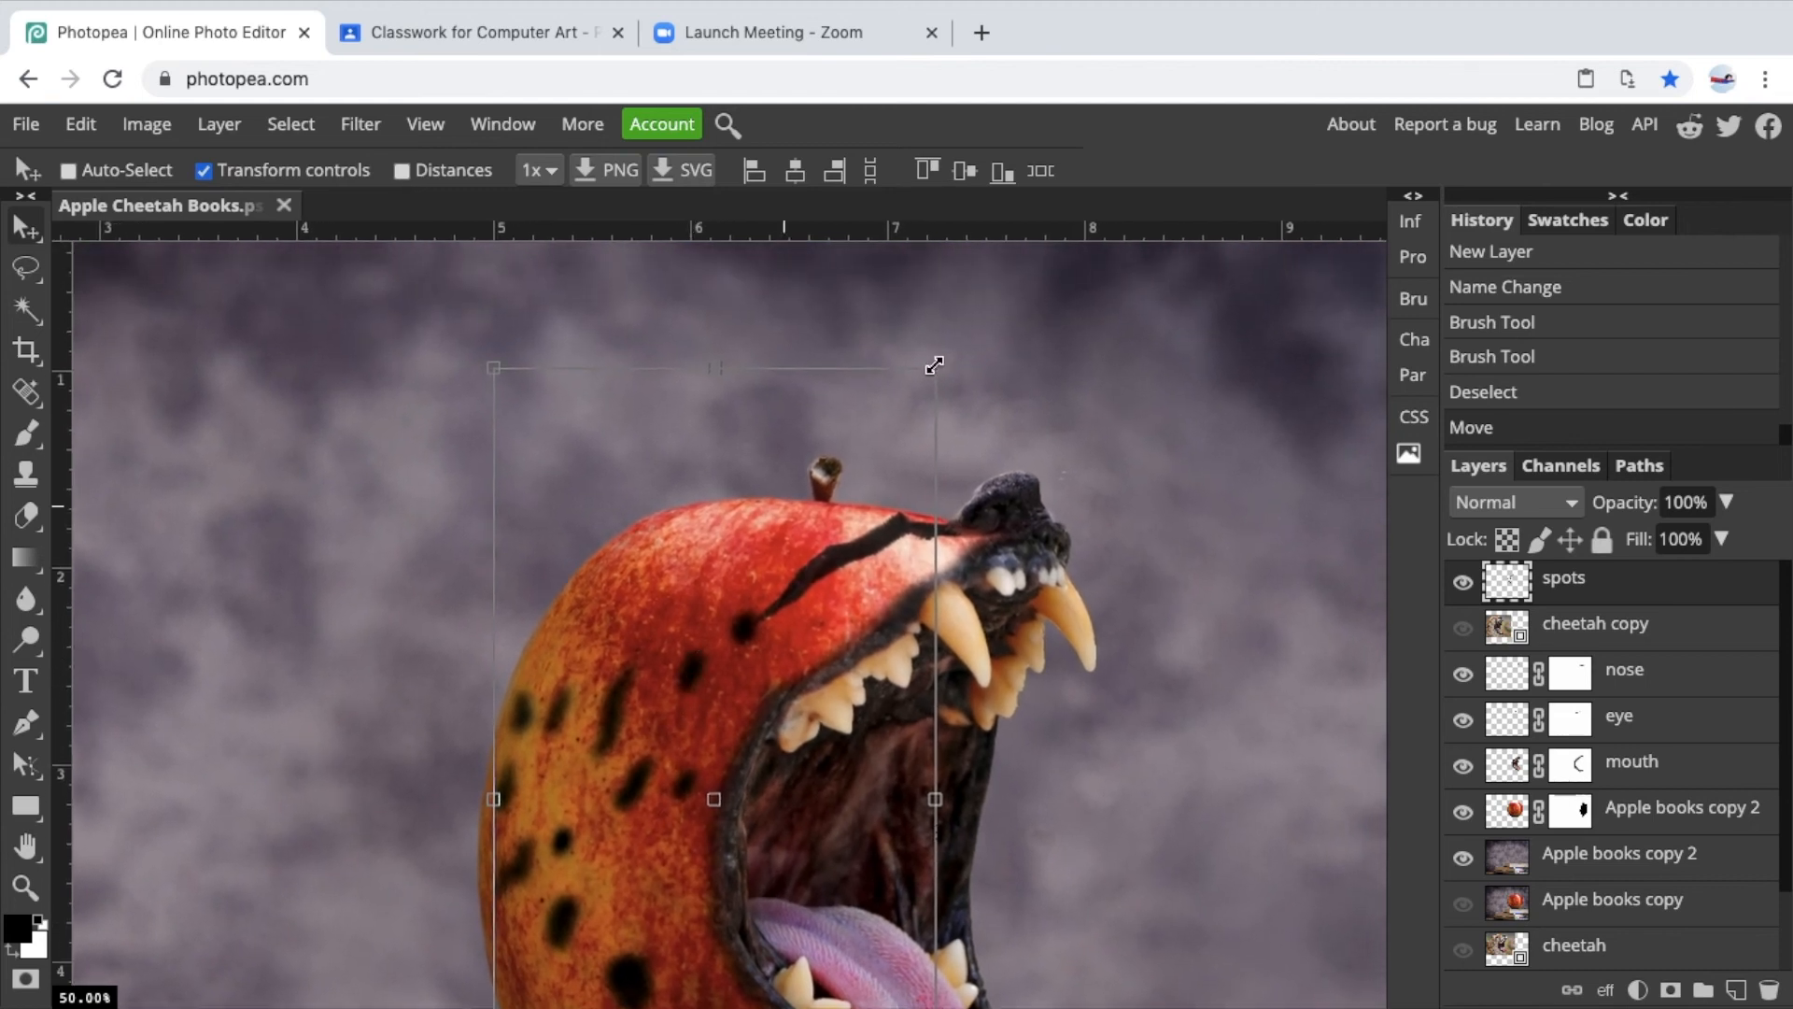
drag(938, 368, 912, 451)
scroll(911, 450, down, 5)
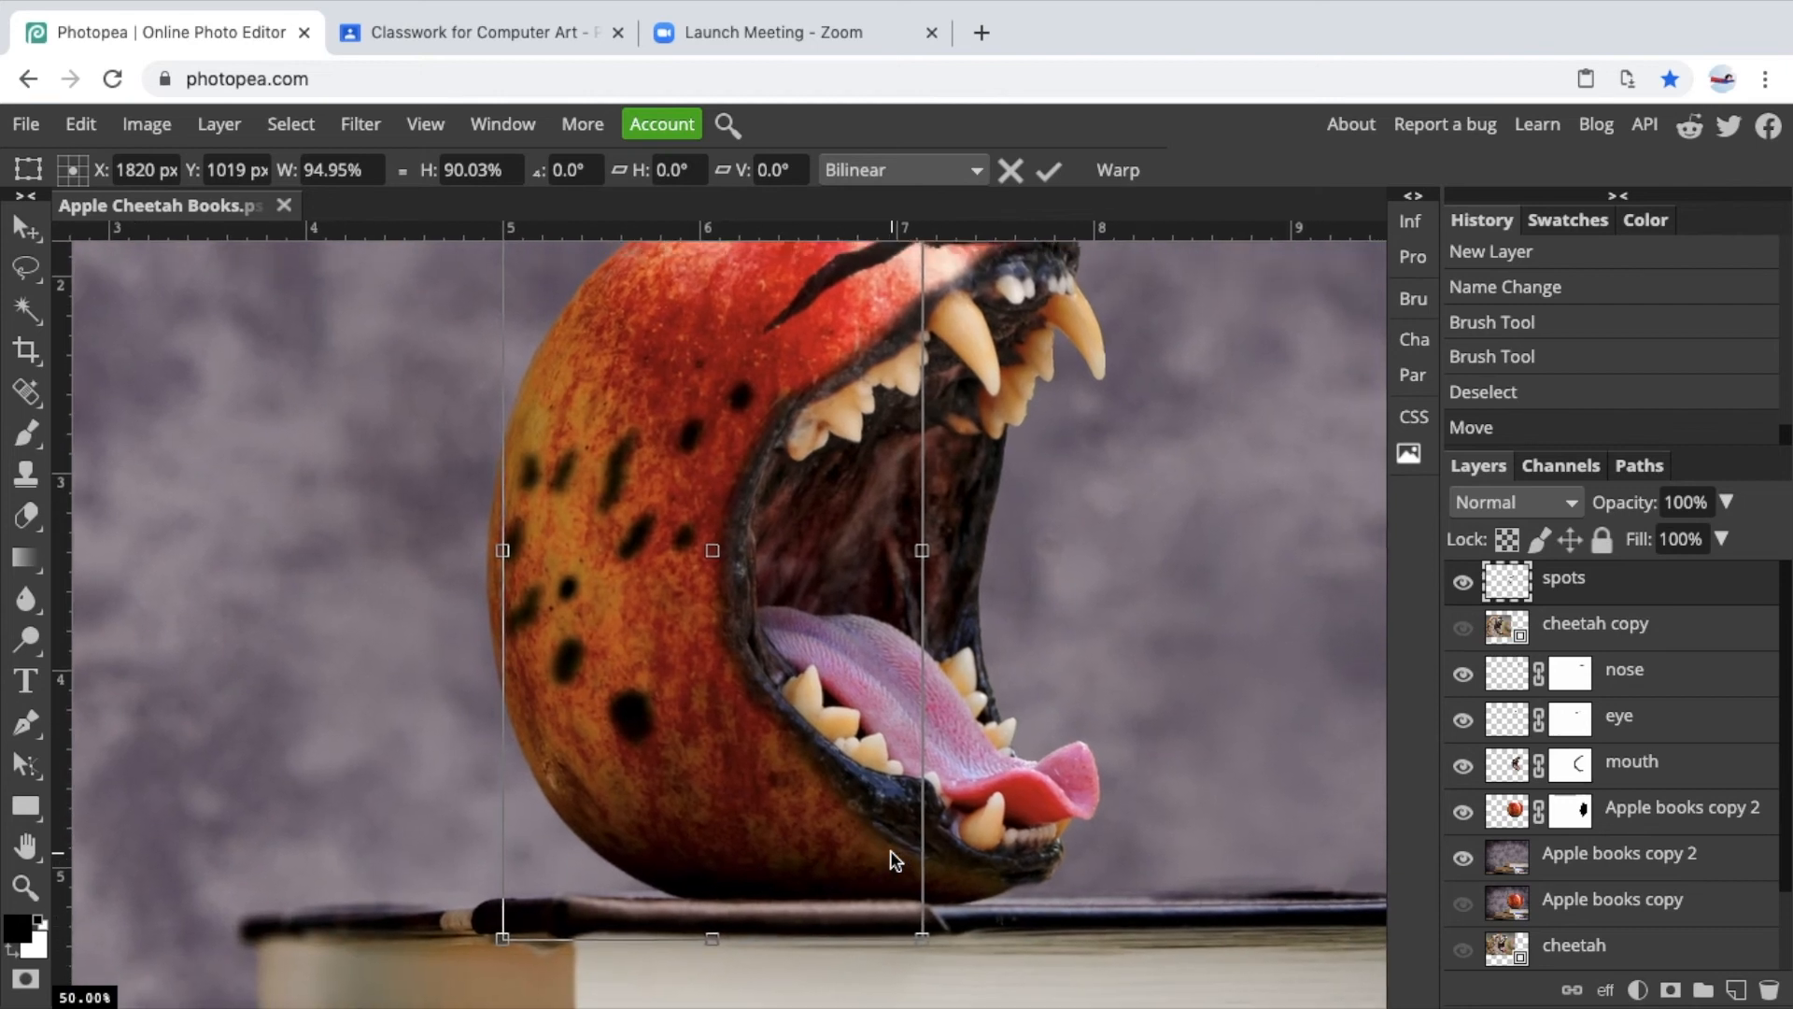
scroll(889, 849, up, 2)
drag(685, 624, 696, 577)
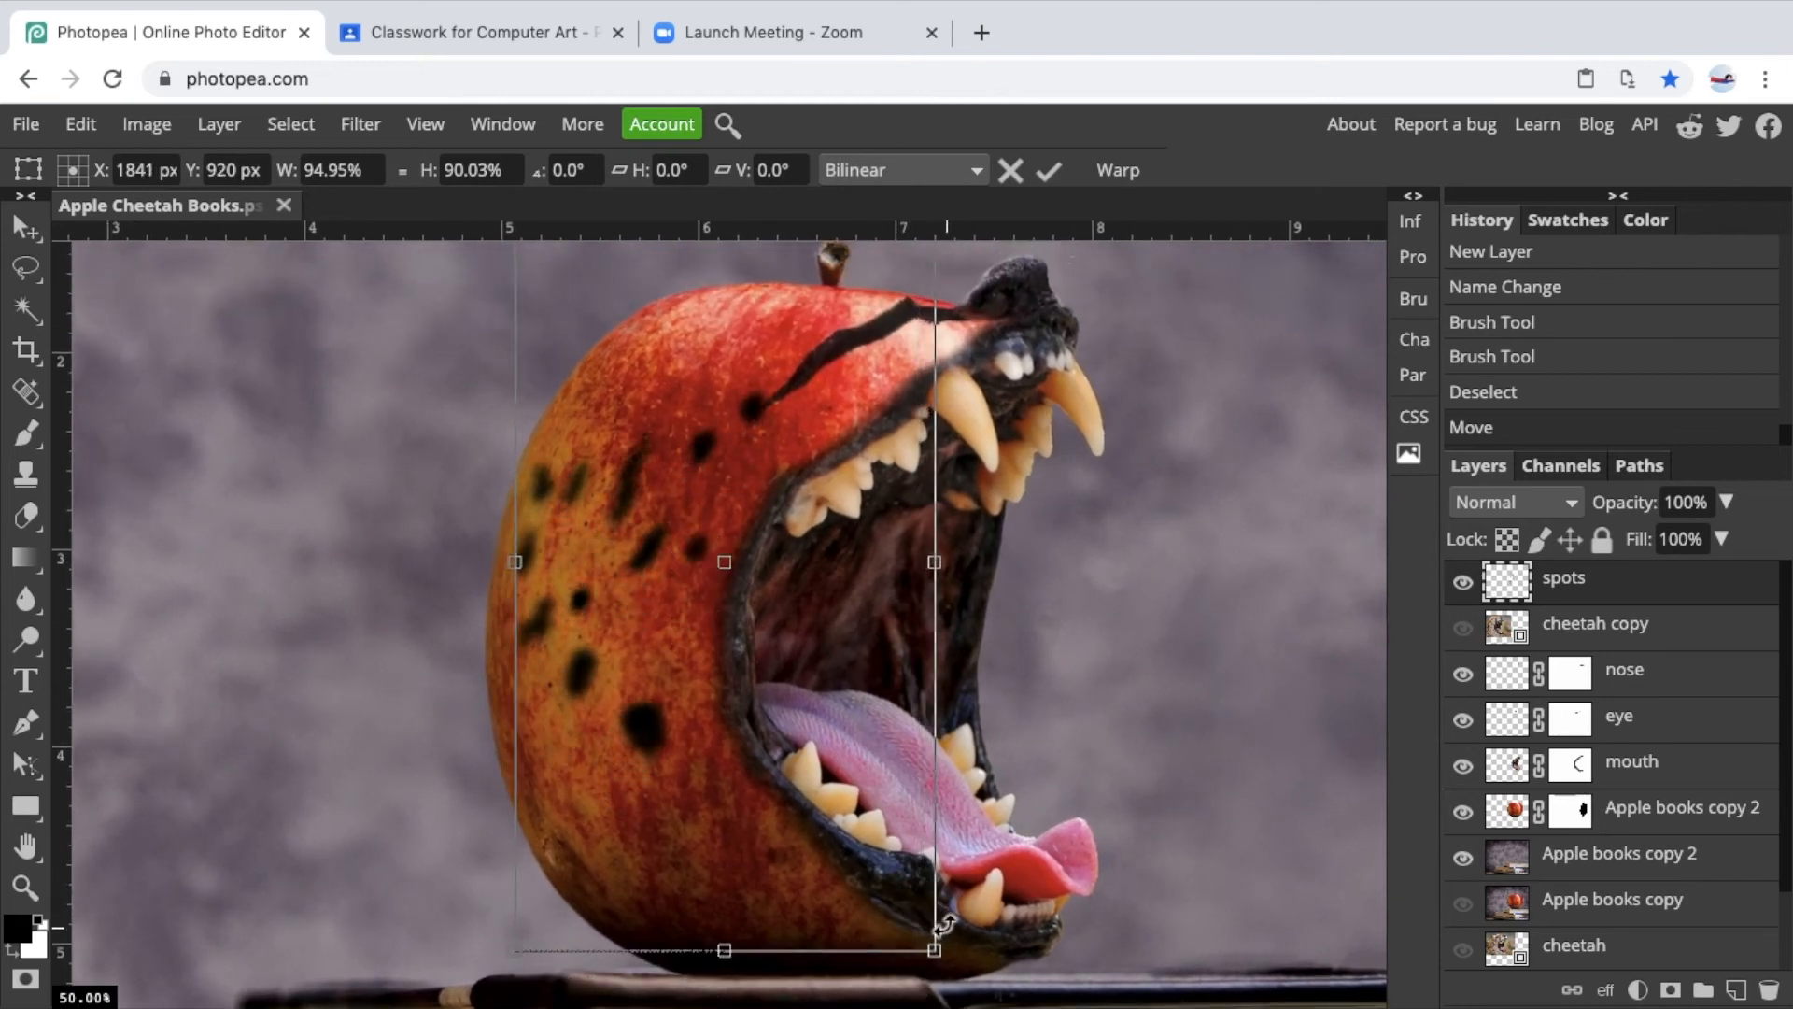
mouse_move(950, 958)
mouse_down()
mouse_move(937, 980)
mouse_move(958, 978)
mouse_up()
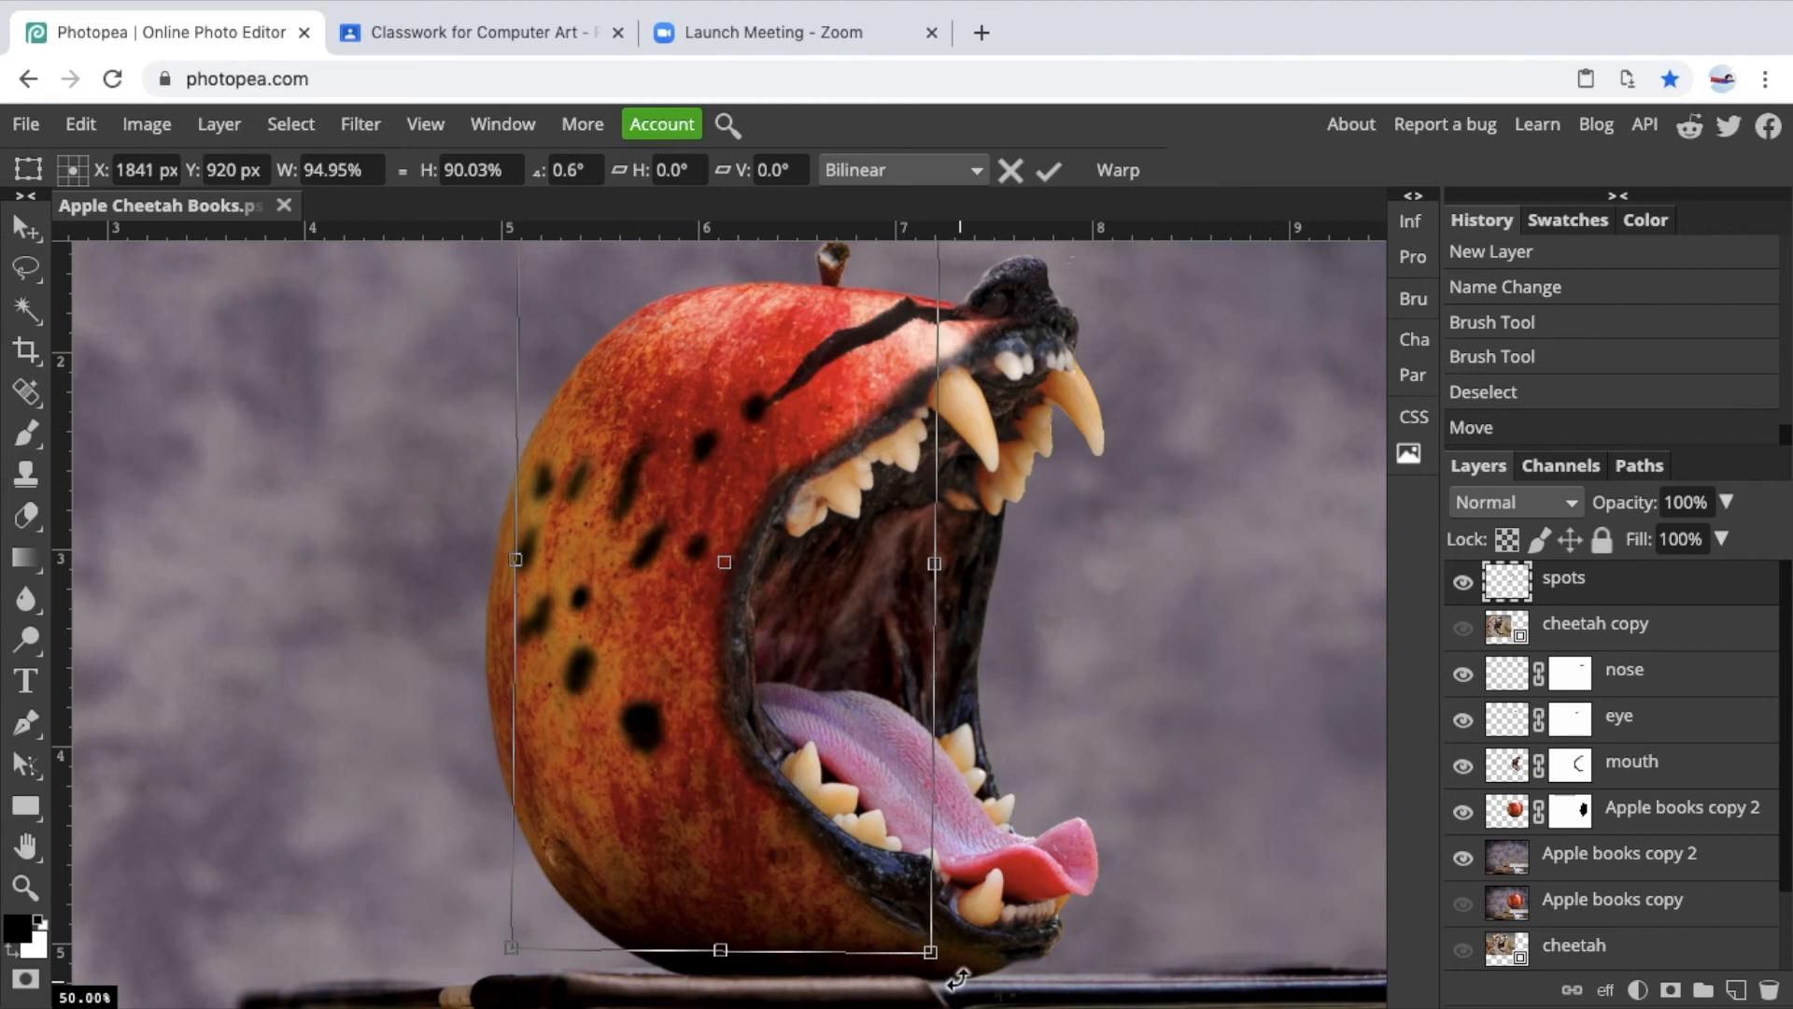
drag(652, 580, 644, 634)
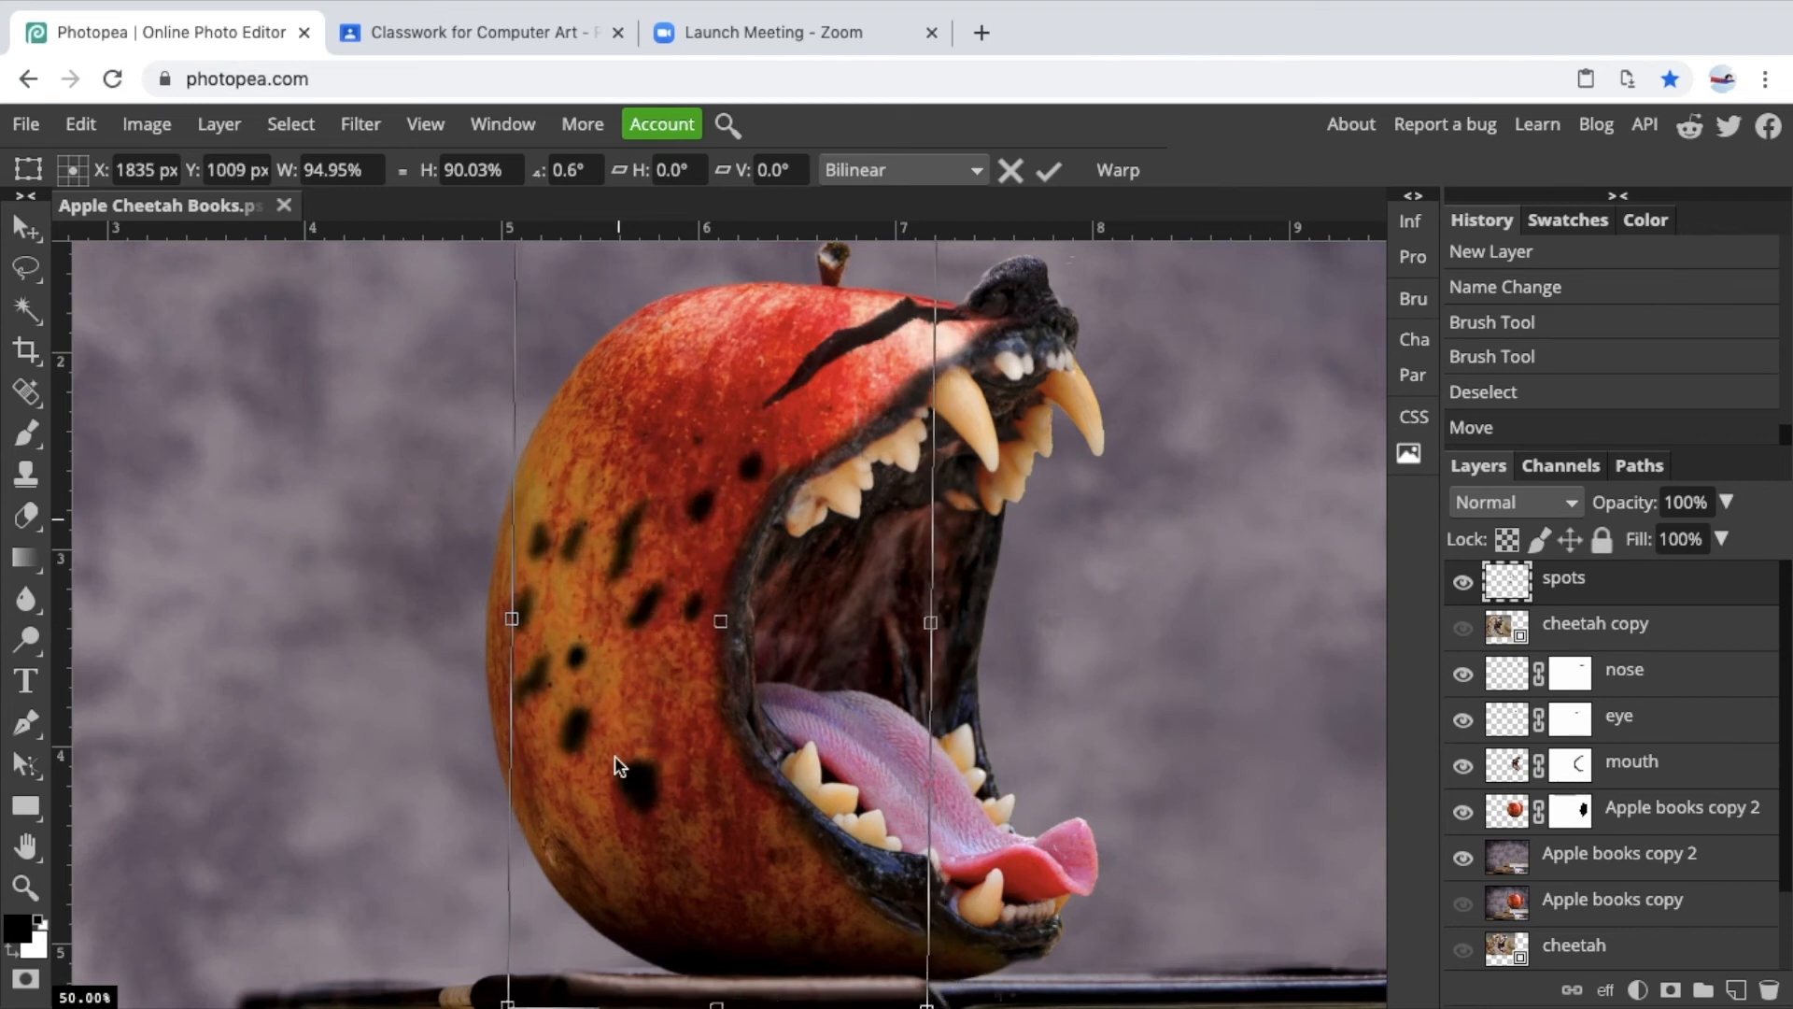
drag(650, 525, 652, 507)
scroll(632, 597, down, 3)
scroll(632, 598, left, 2)
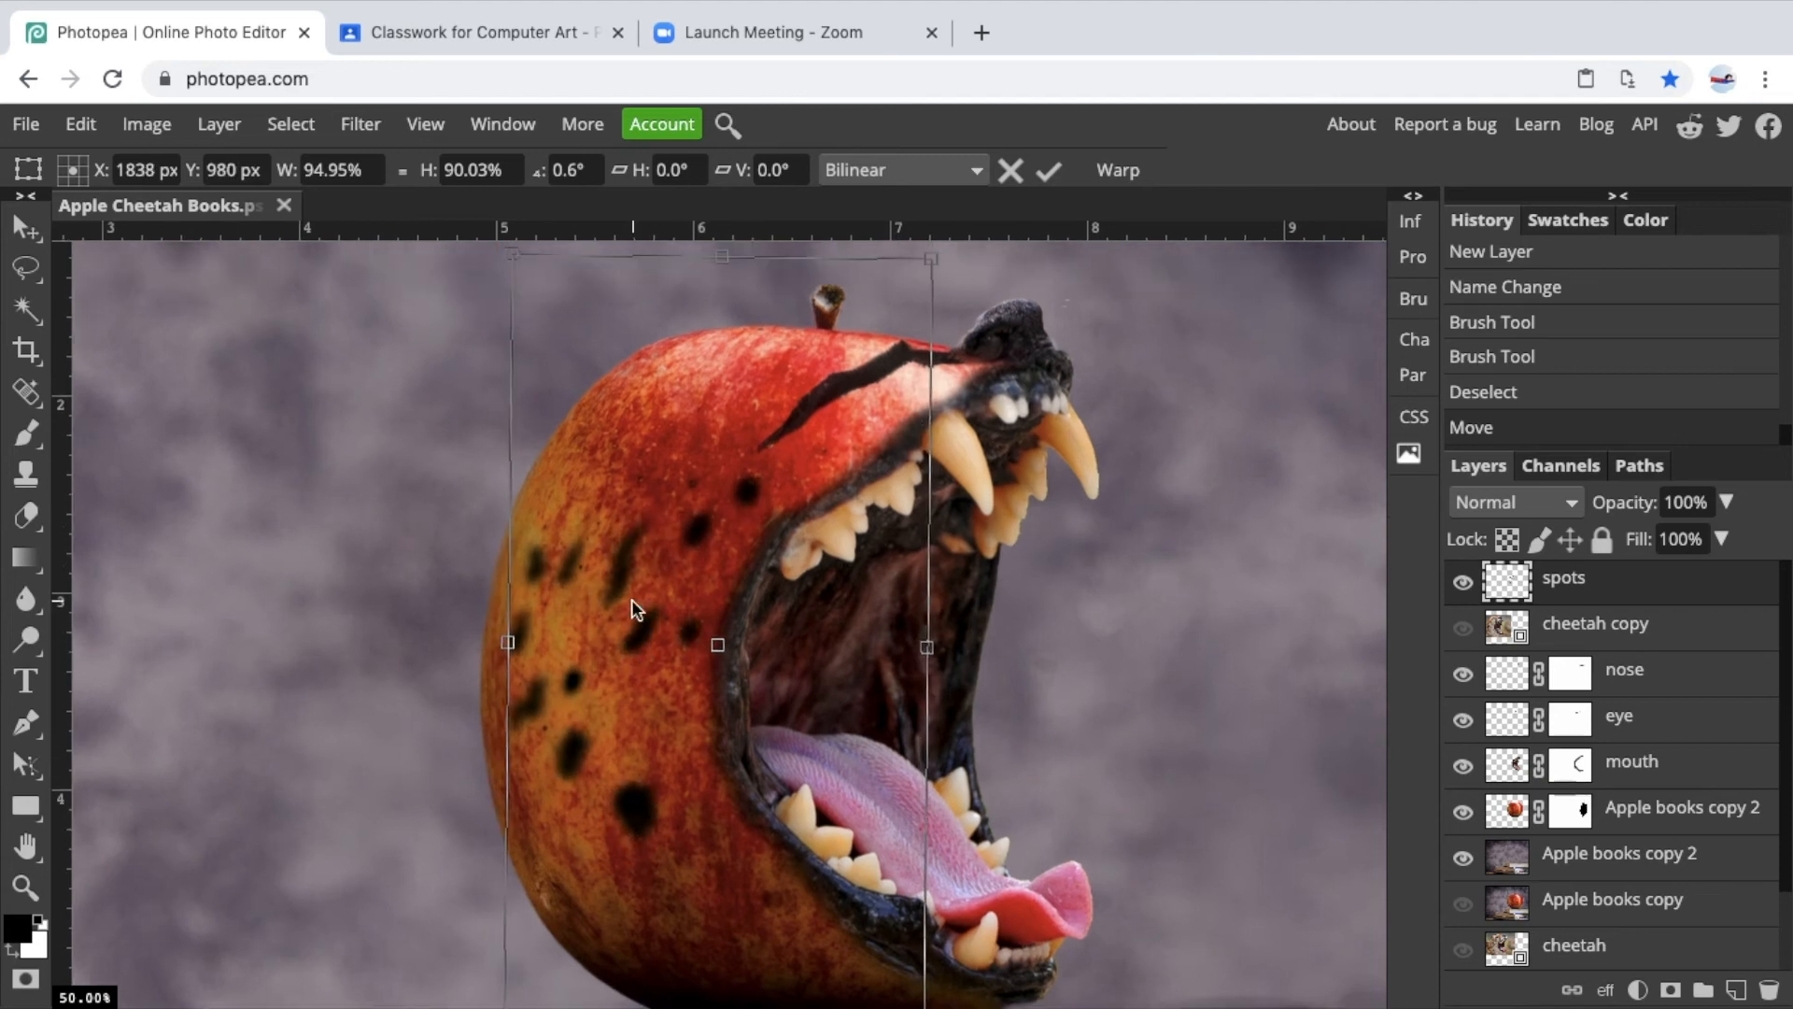
scroll(516, 364, up, 2)
scroll(516, 365, right, 3)
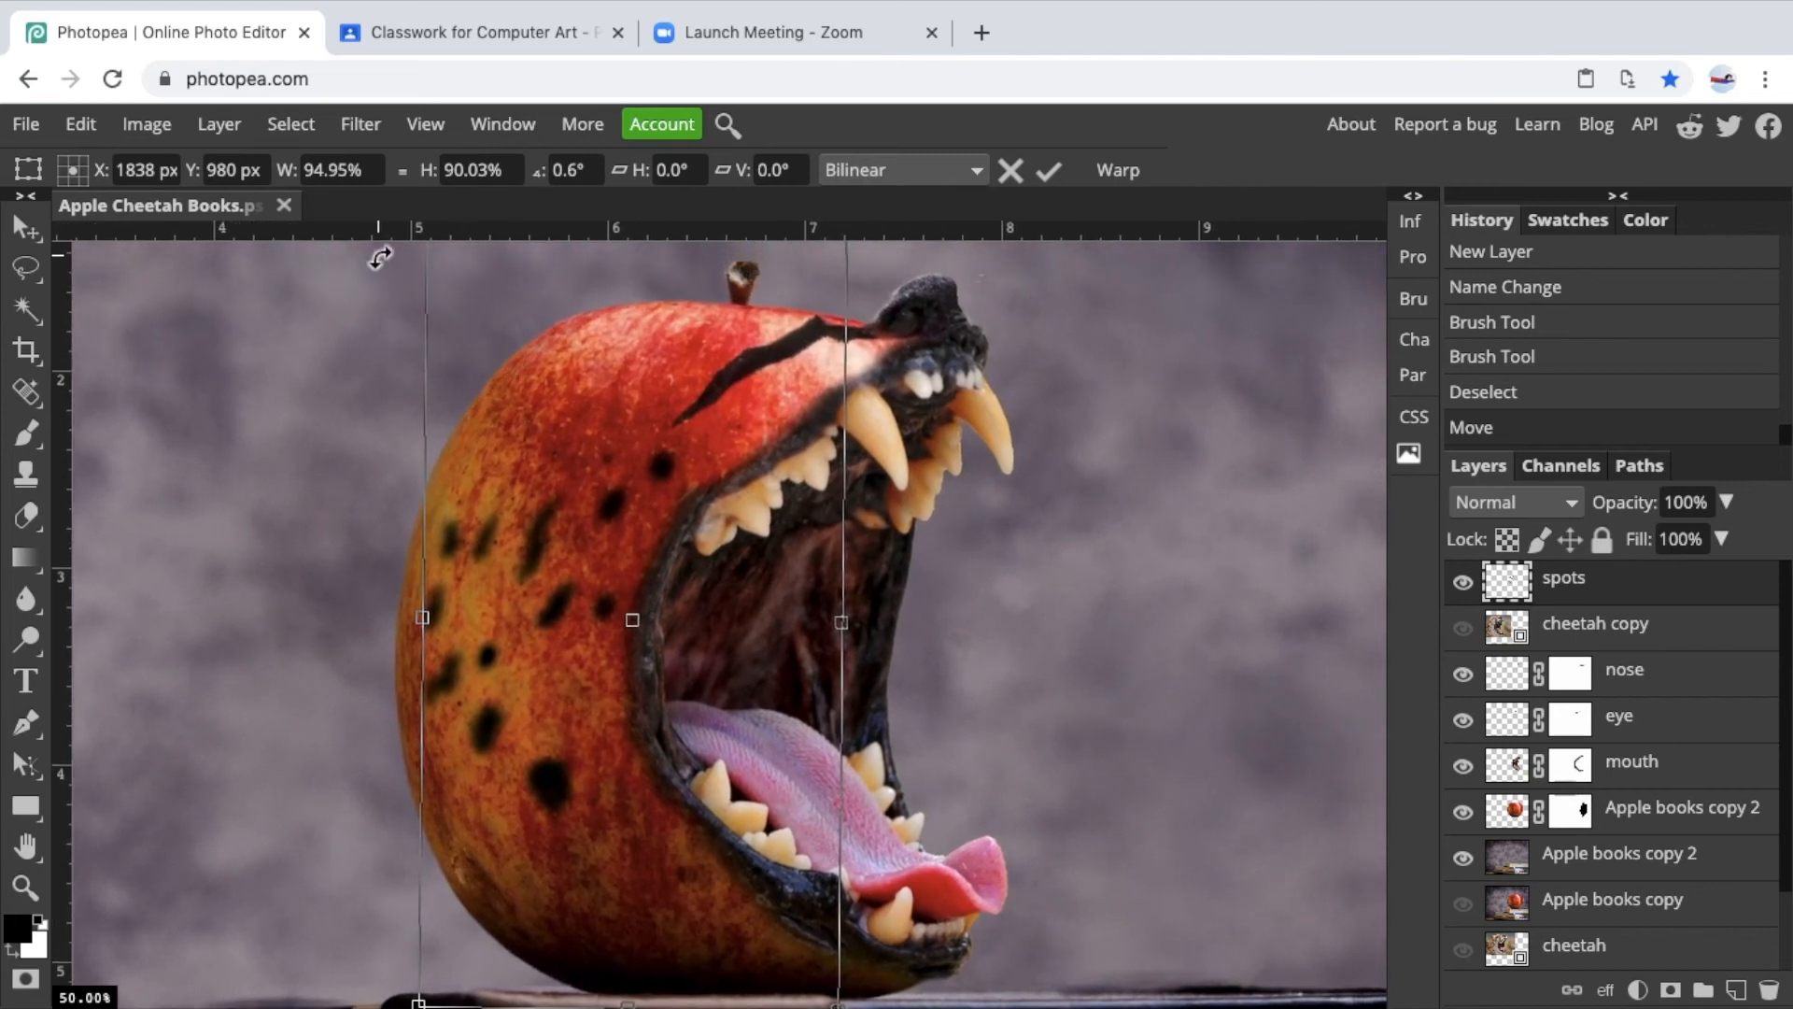
Apply the Spherize distortion at amount 44 to the spots and nudge them slightly down.
click(362, 127)
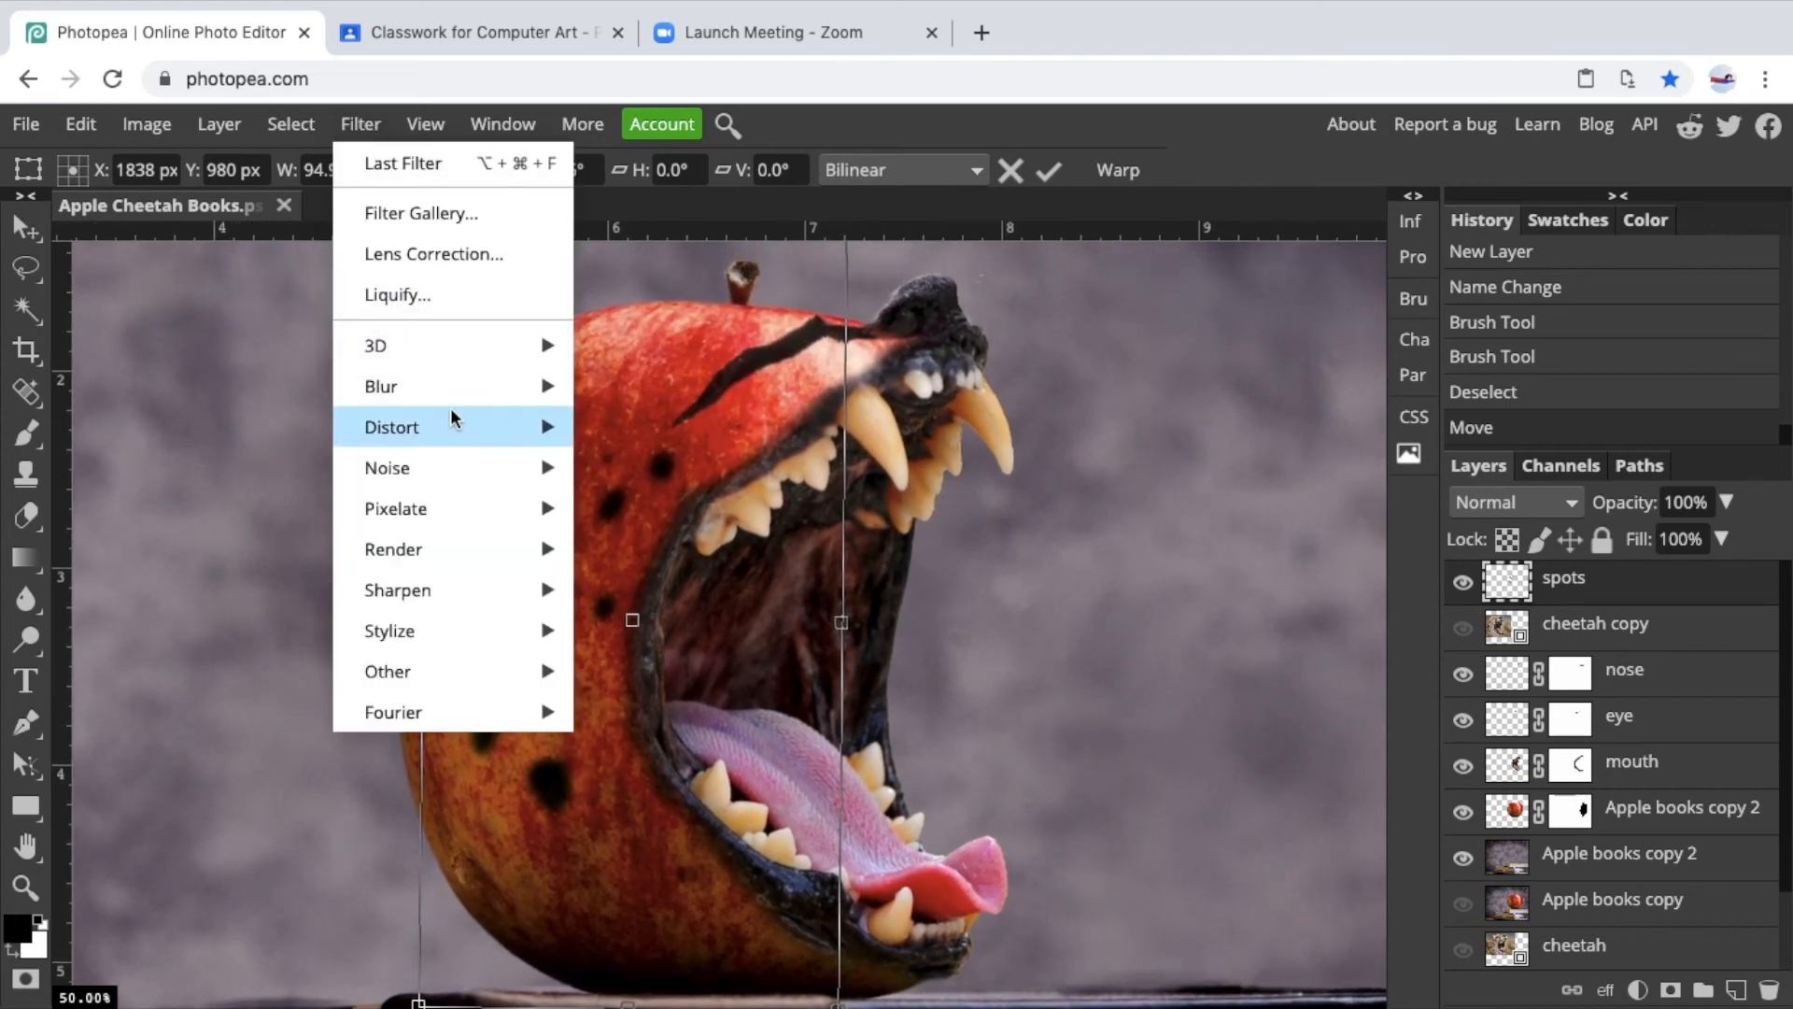
mouse_move(450, 420)
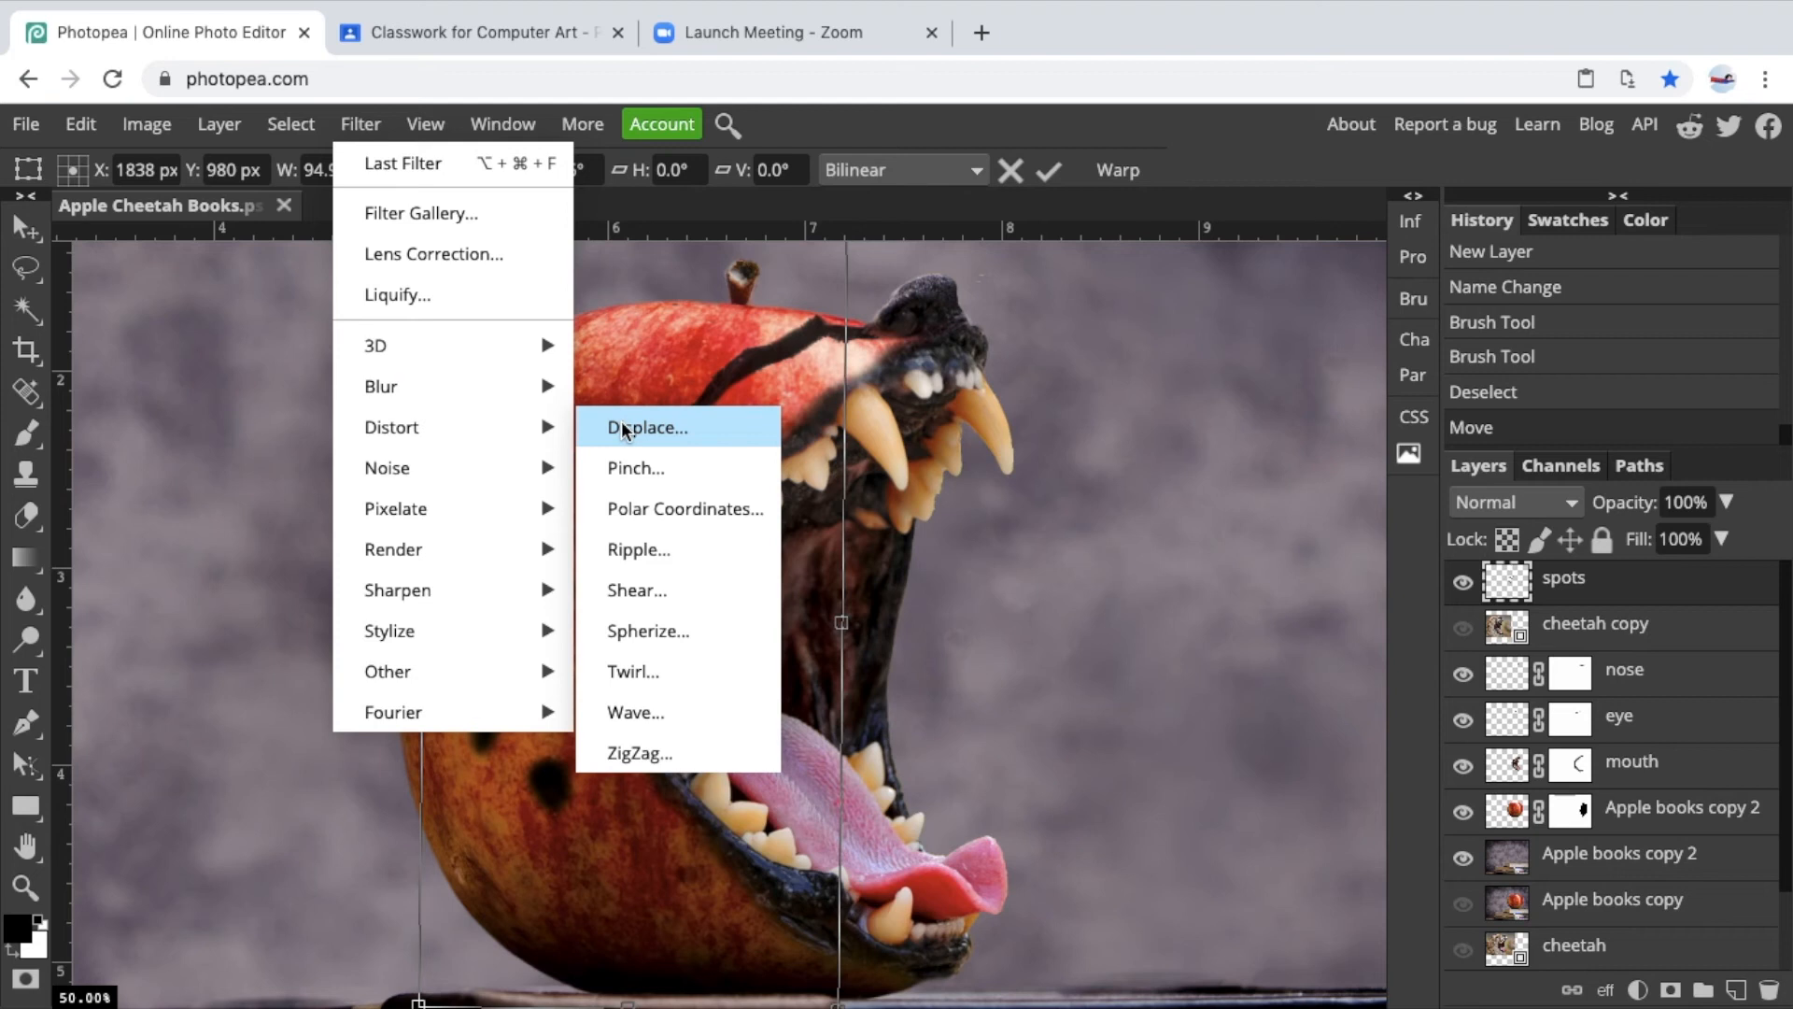
click(646, 631)
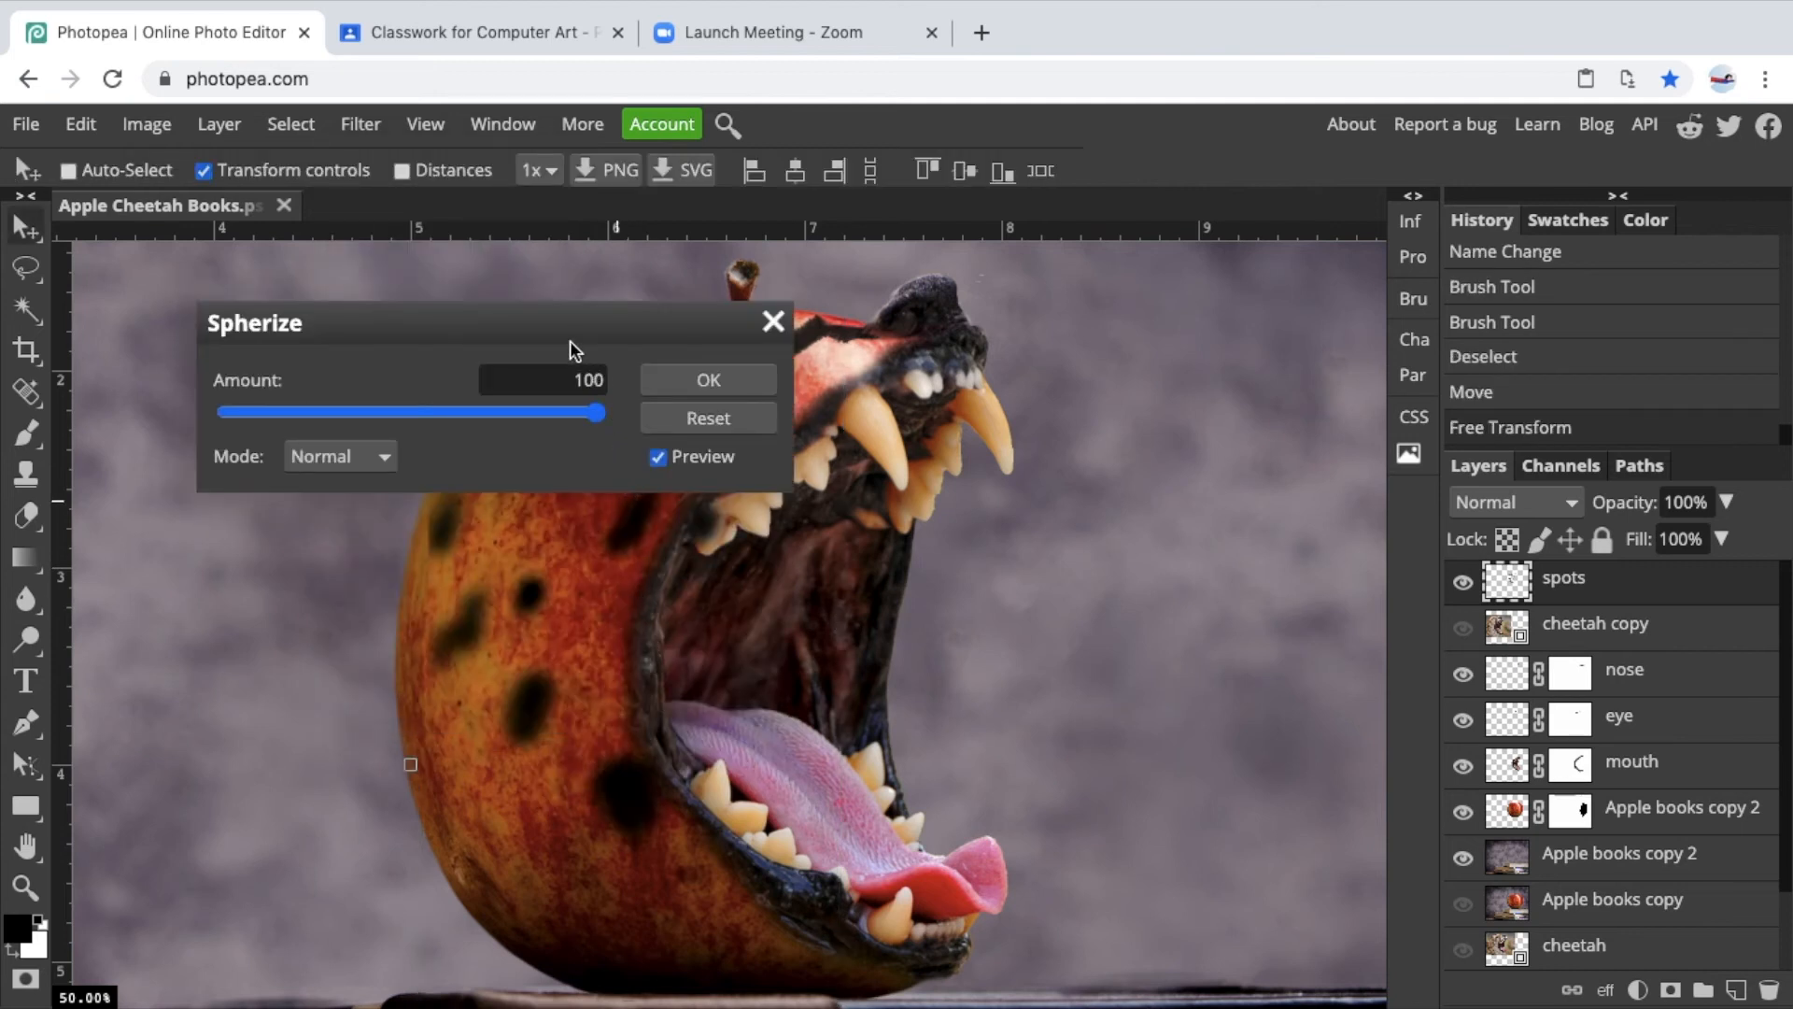
drag(567, 327, 1268, 275)
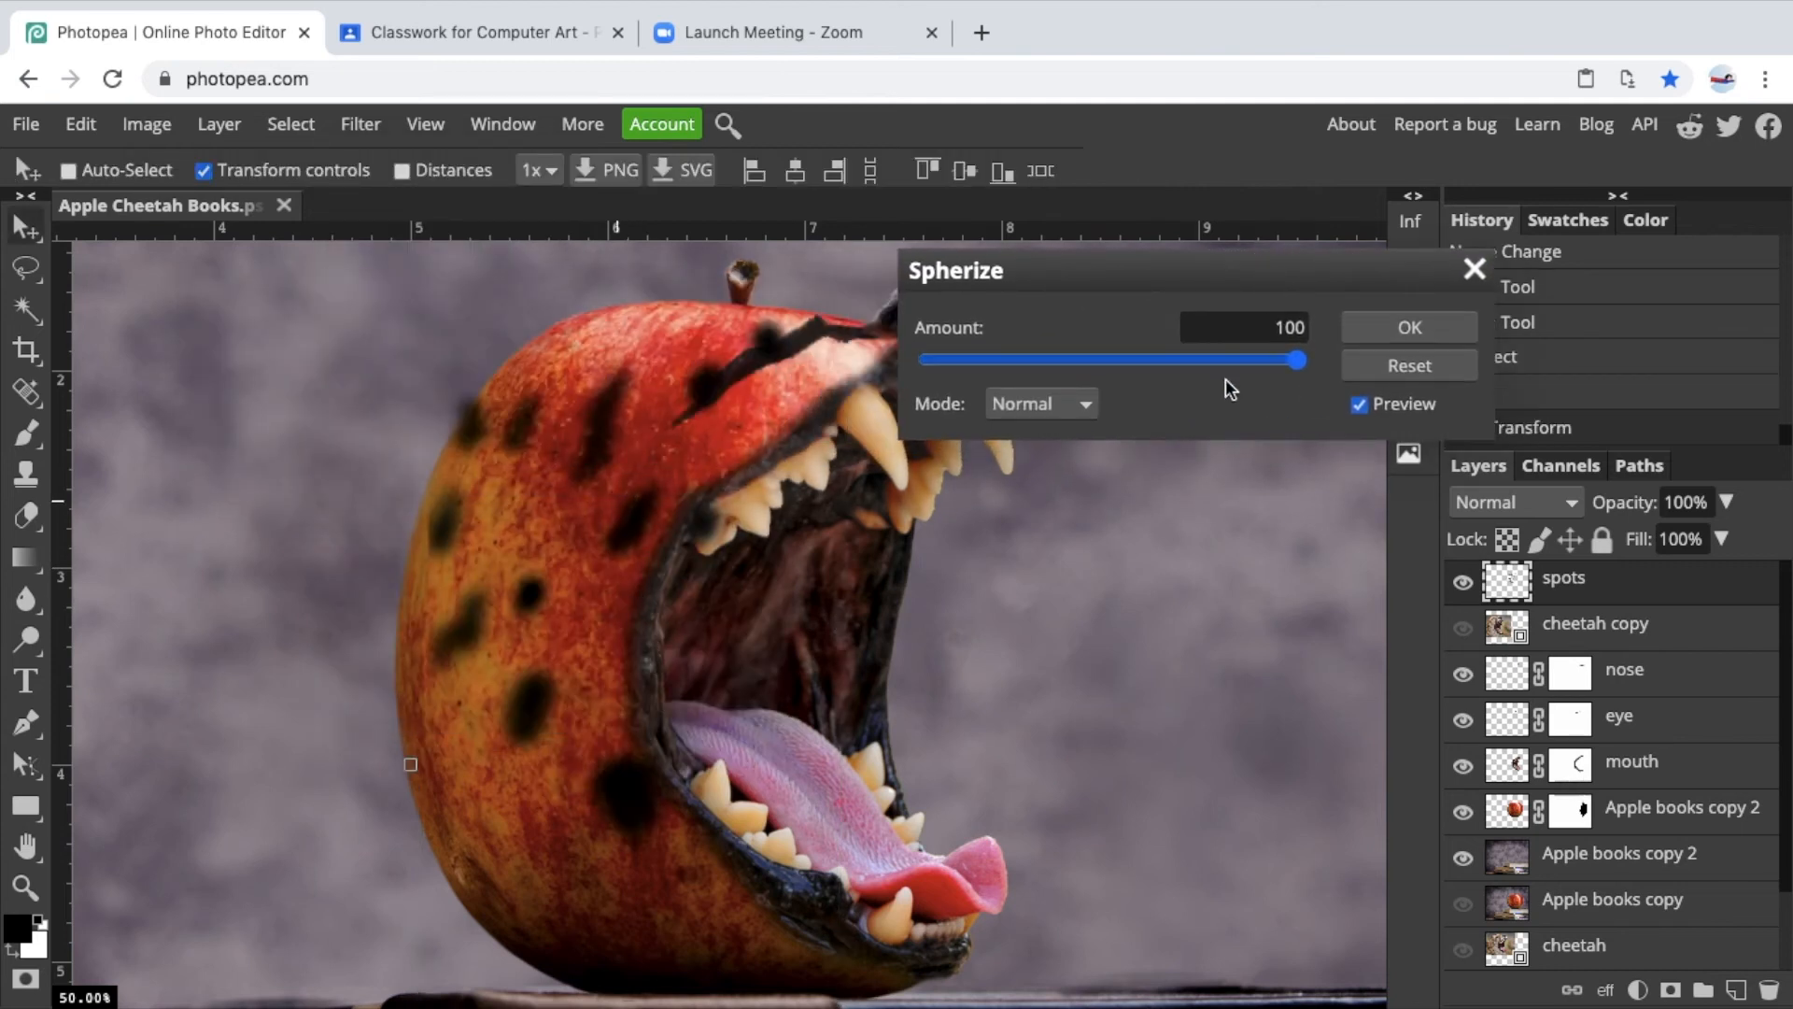
click(1360, 406)
click(1360, 406)
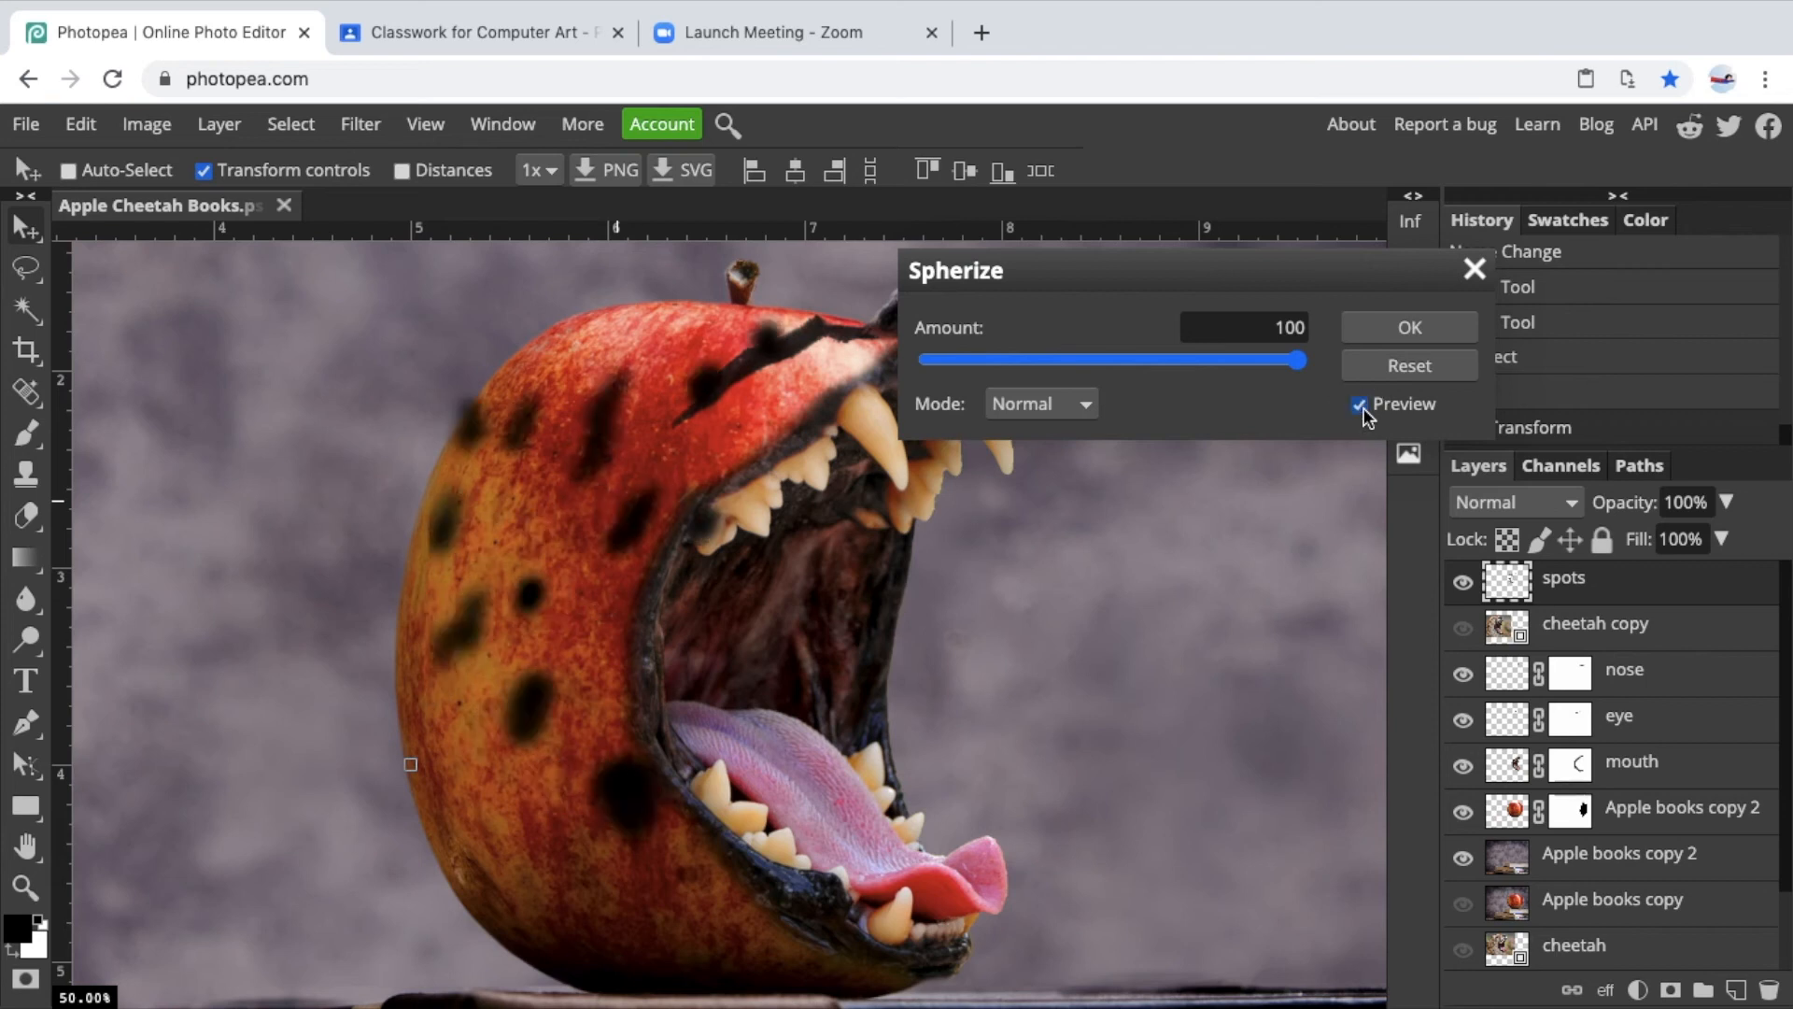
click(1286, 365)
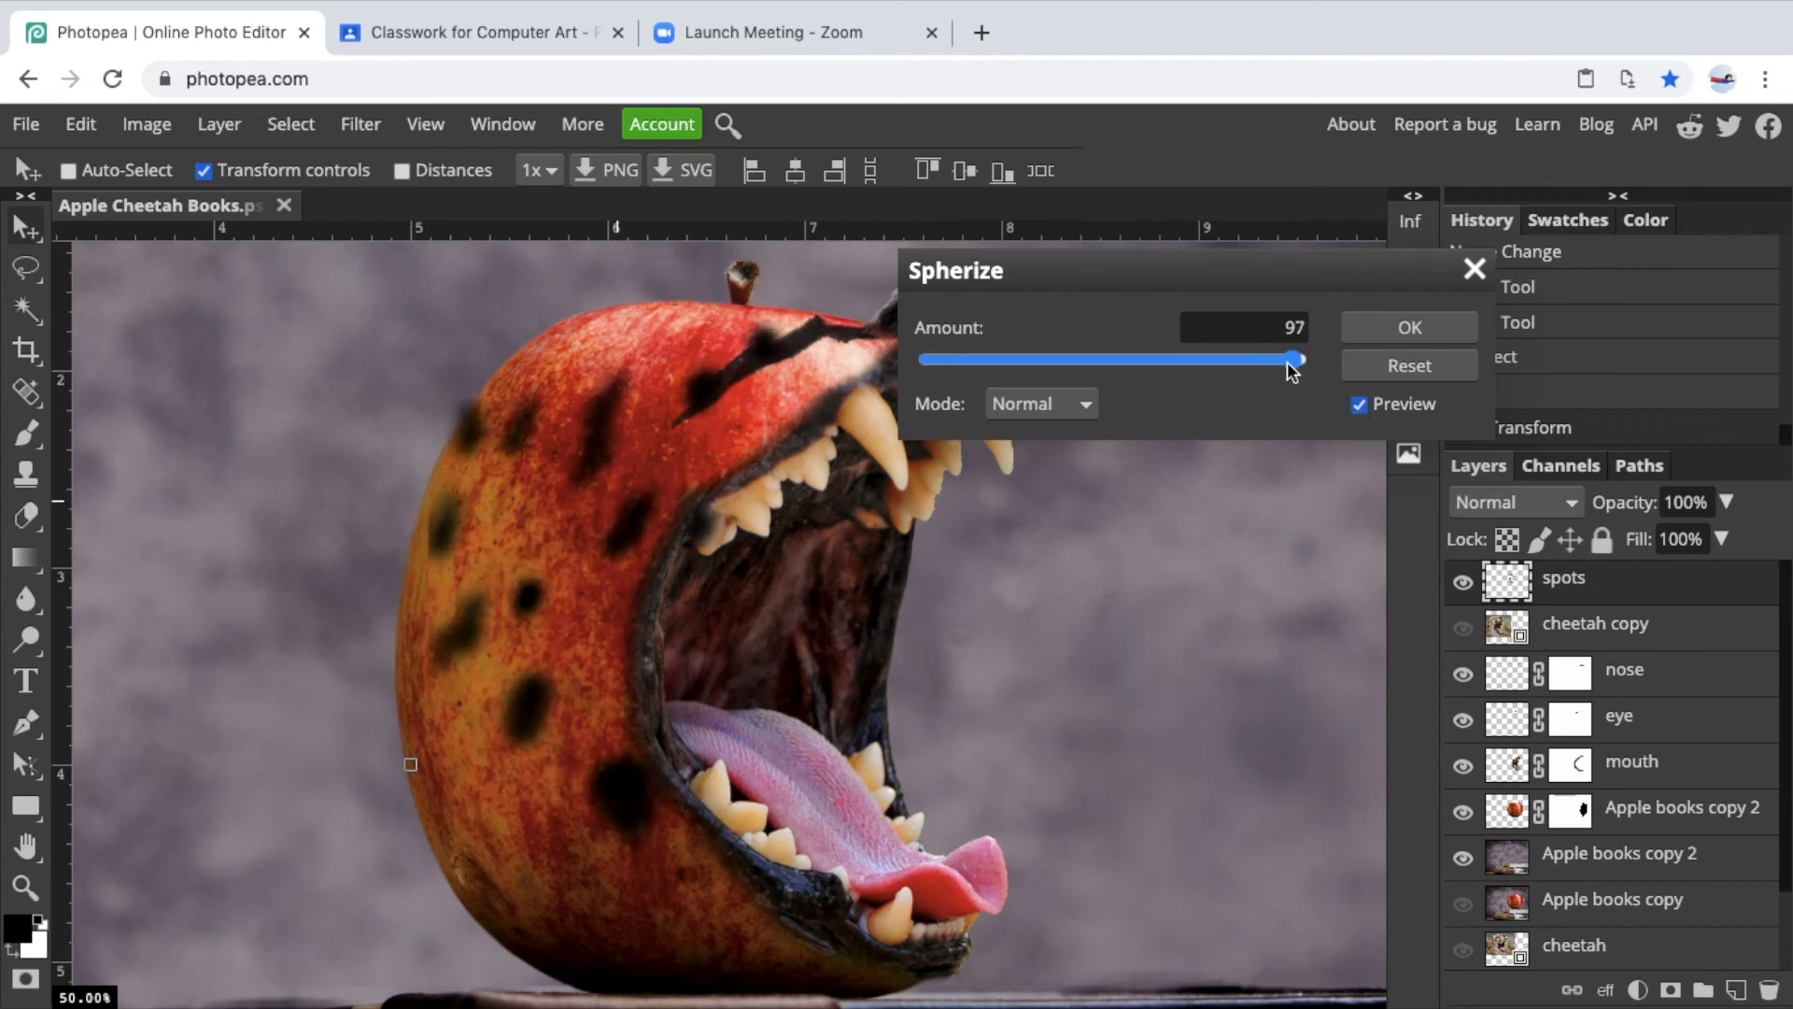
click(1188, 364)
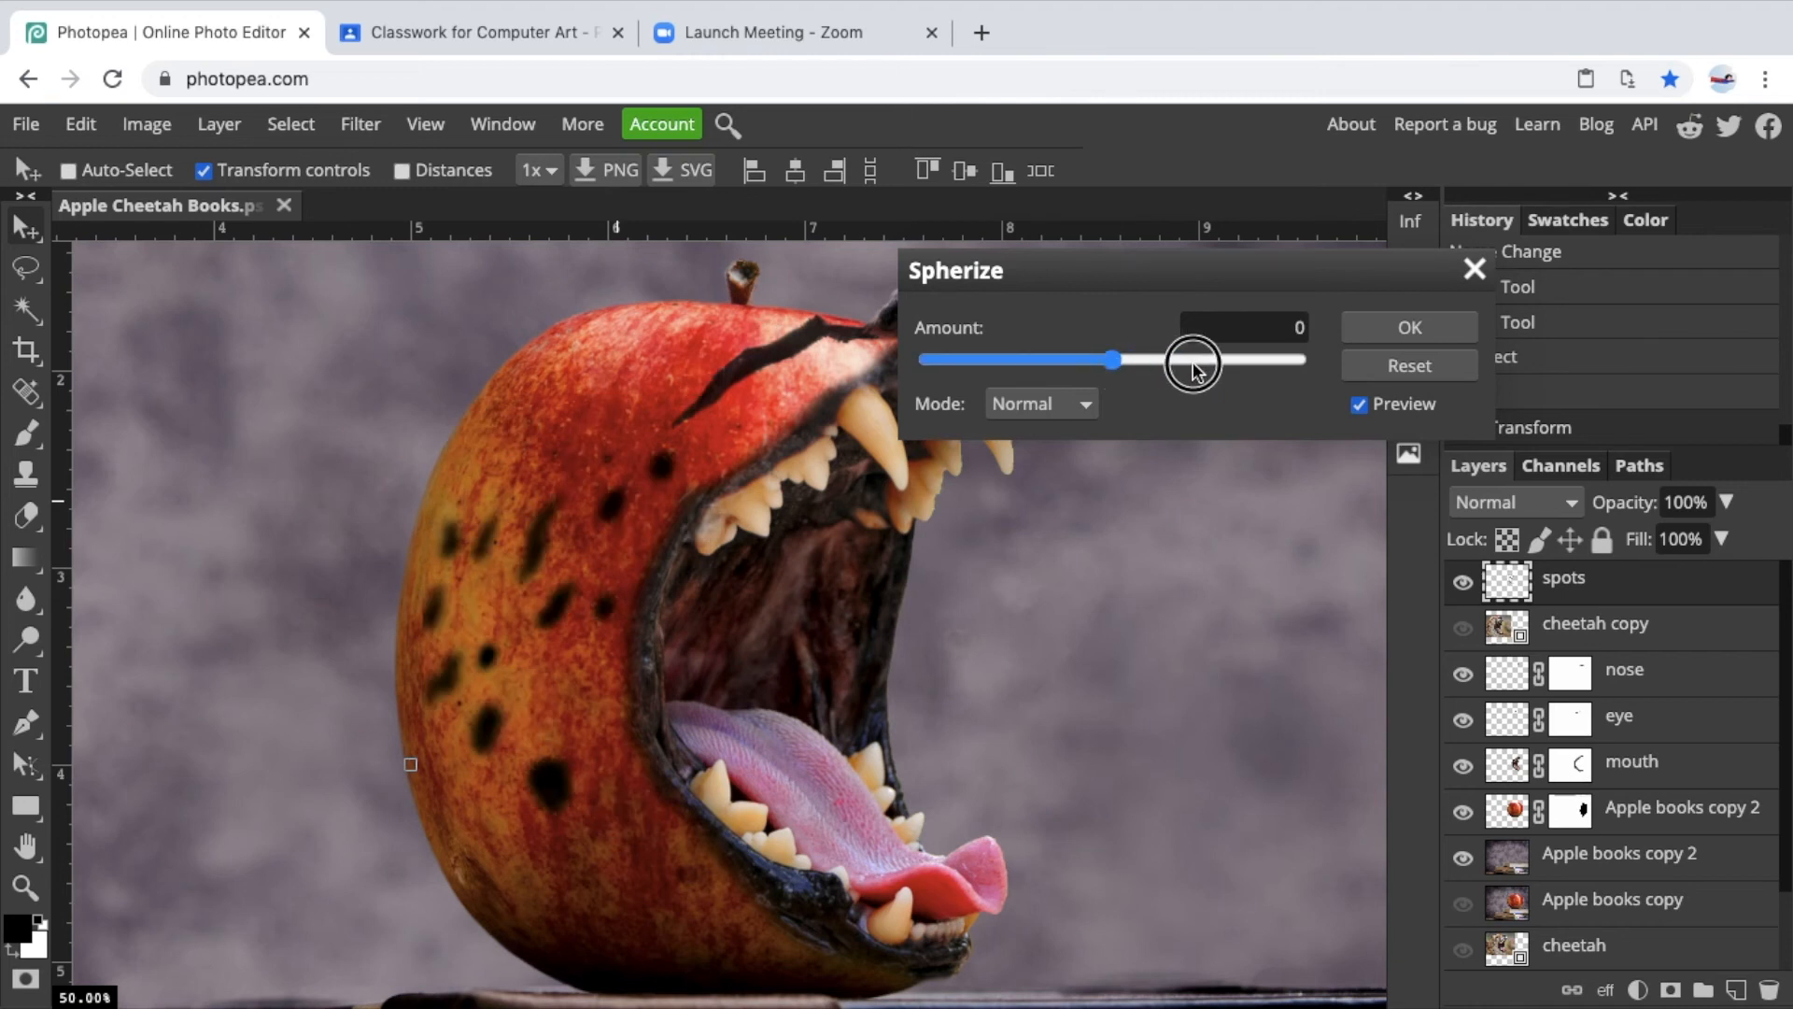
click(1192, 362)
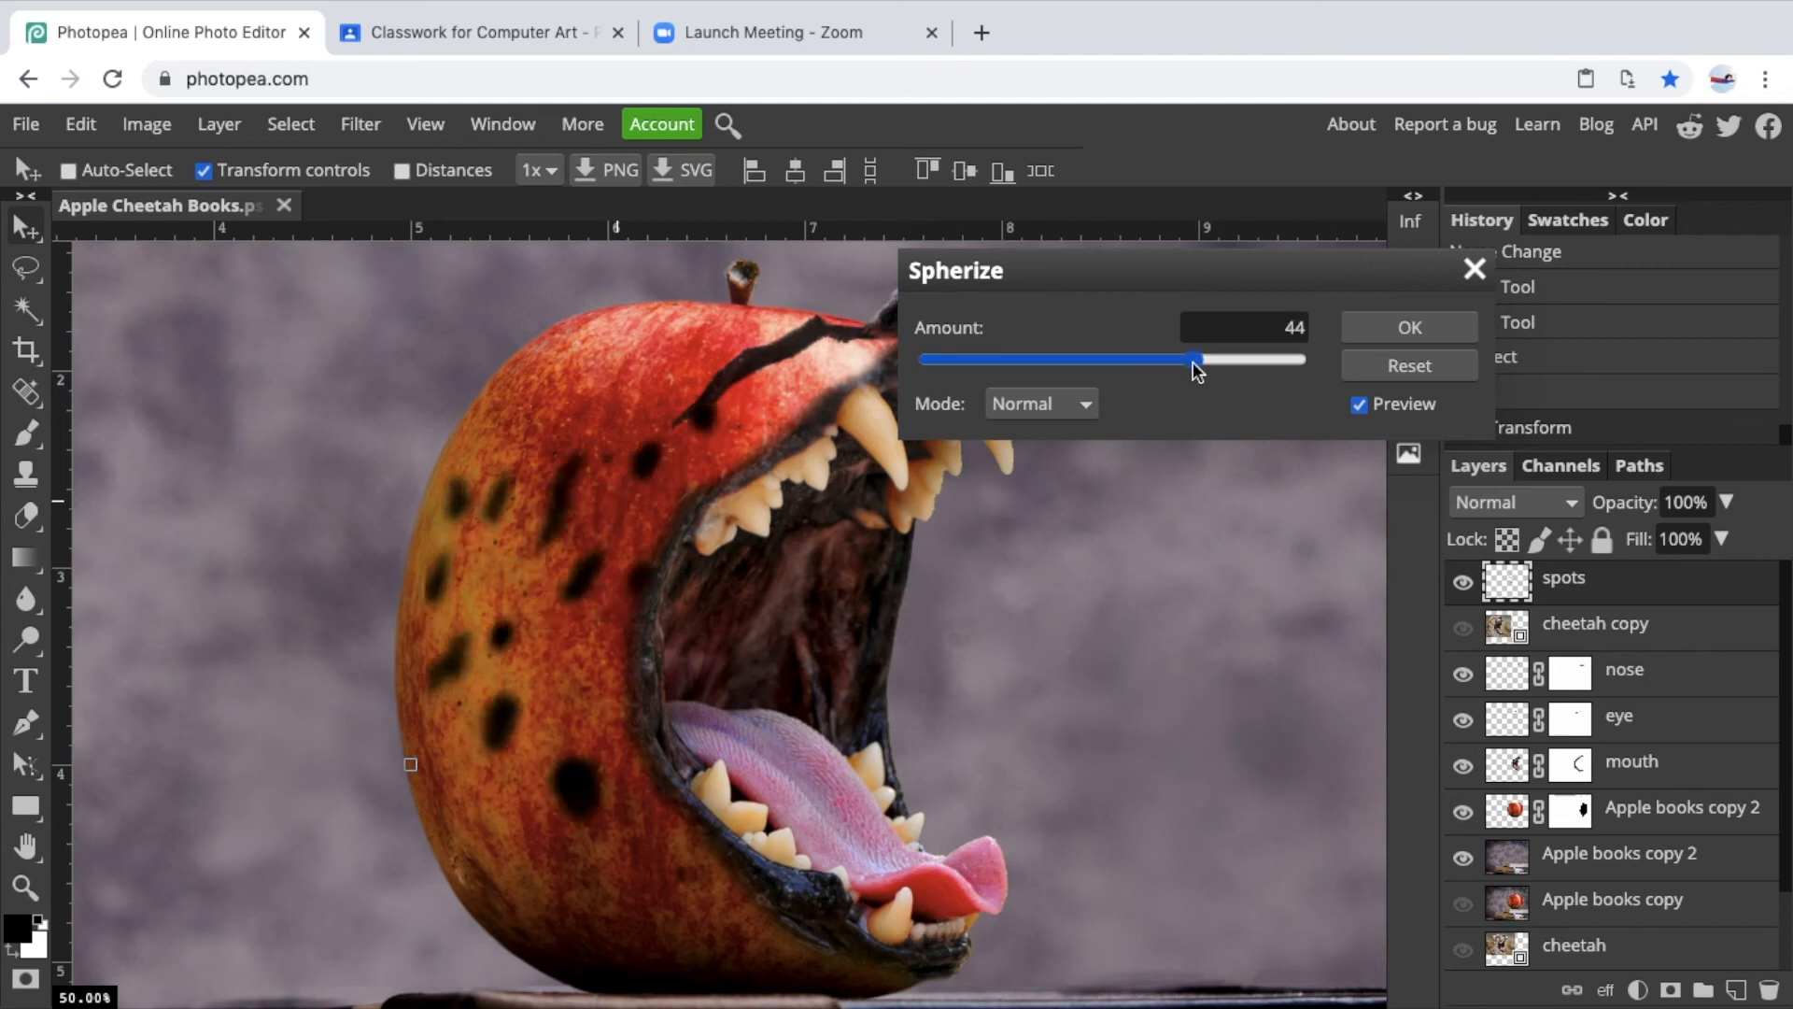
click(1410, 329)
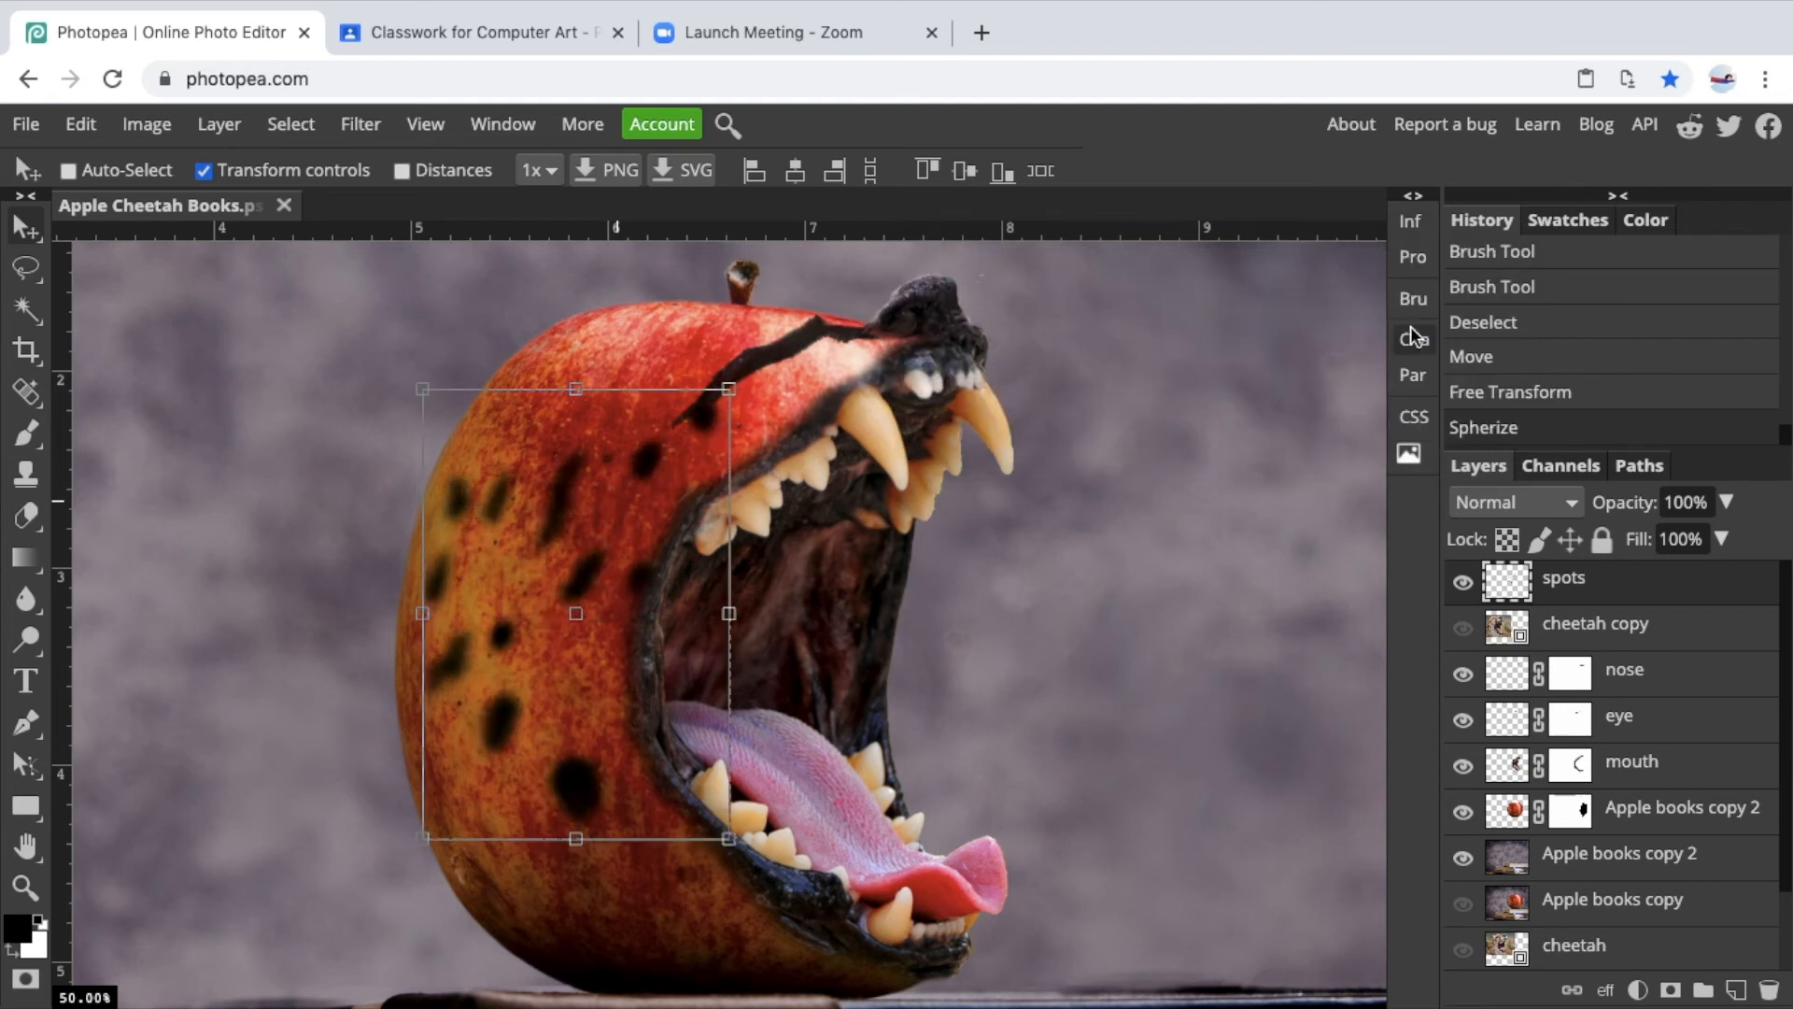
drag(663, 448, 651, 469)
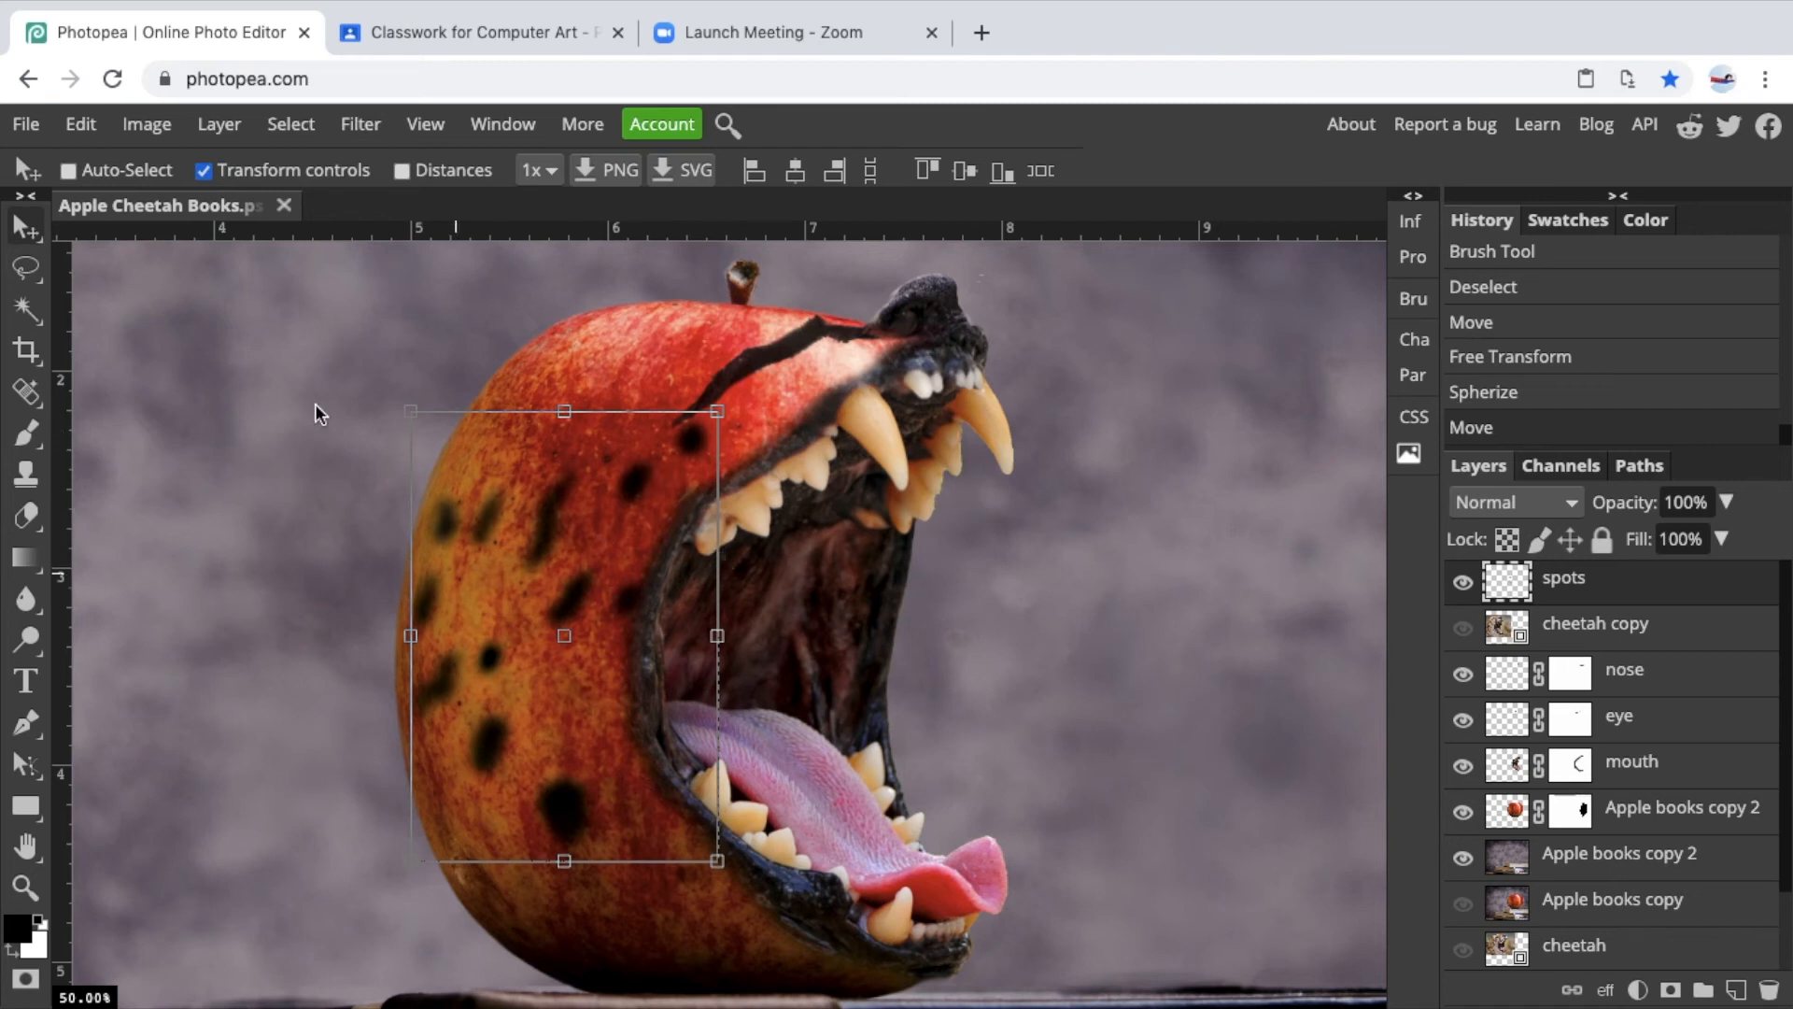
Erase unwanted spot areas near the mouth with the Eraser tool.
click(27, 514)
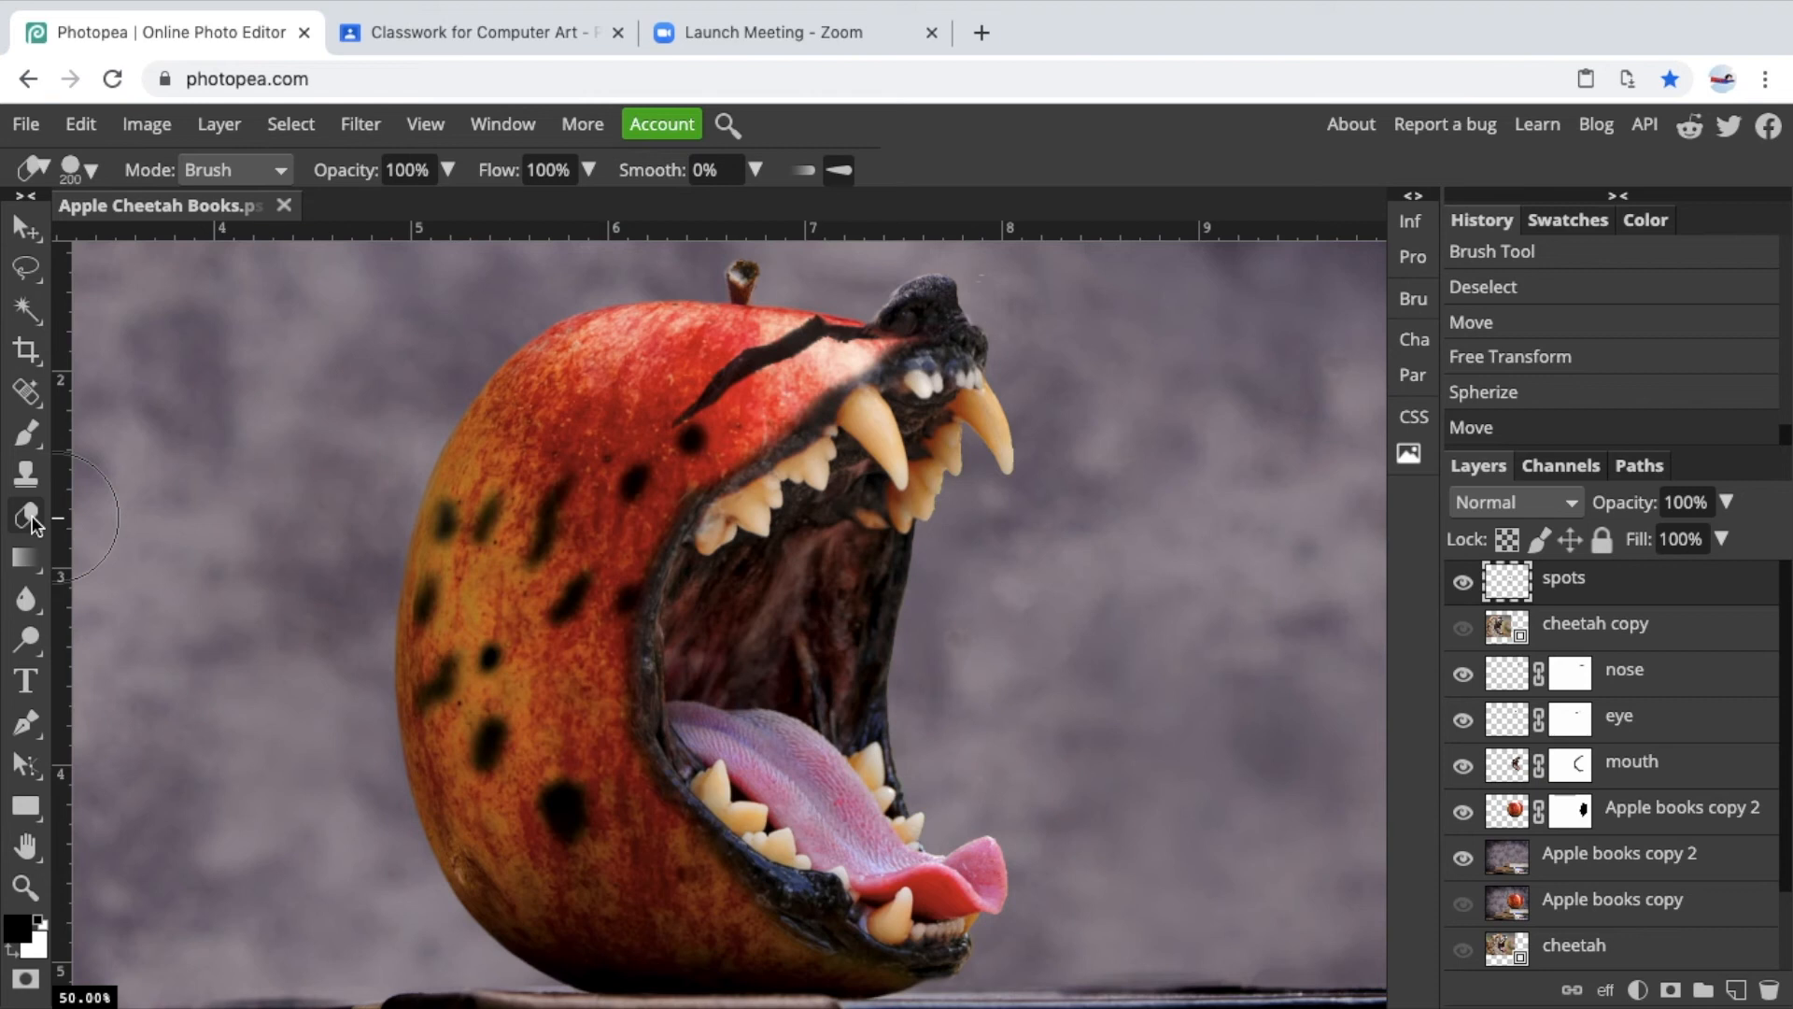
right_click(27, 515)
click(102, 517)
mouse_move(664, 551)
mouse_down()
mouse_move(691, 616)
mouse_move(719, 579)
mouse_move(653, 598)
mouse_move(684, 594)
mouse_move(738, 505)
mouse_move(710, 485)
mouse_move(767, 467)
mouse_up()
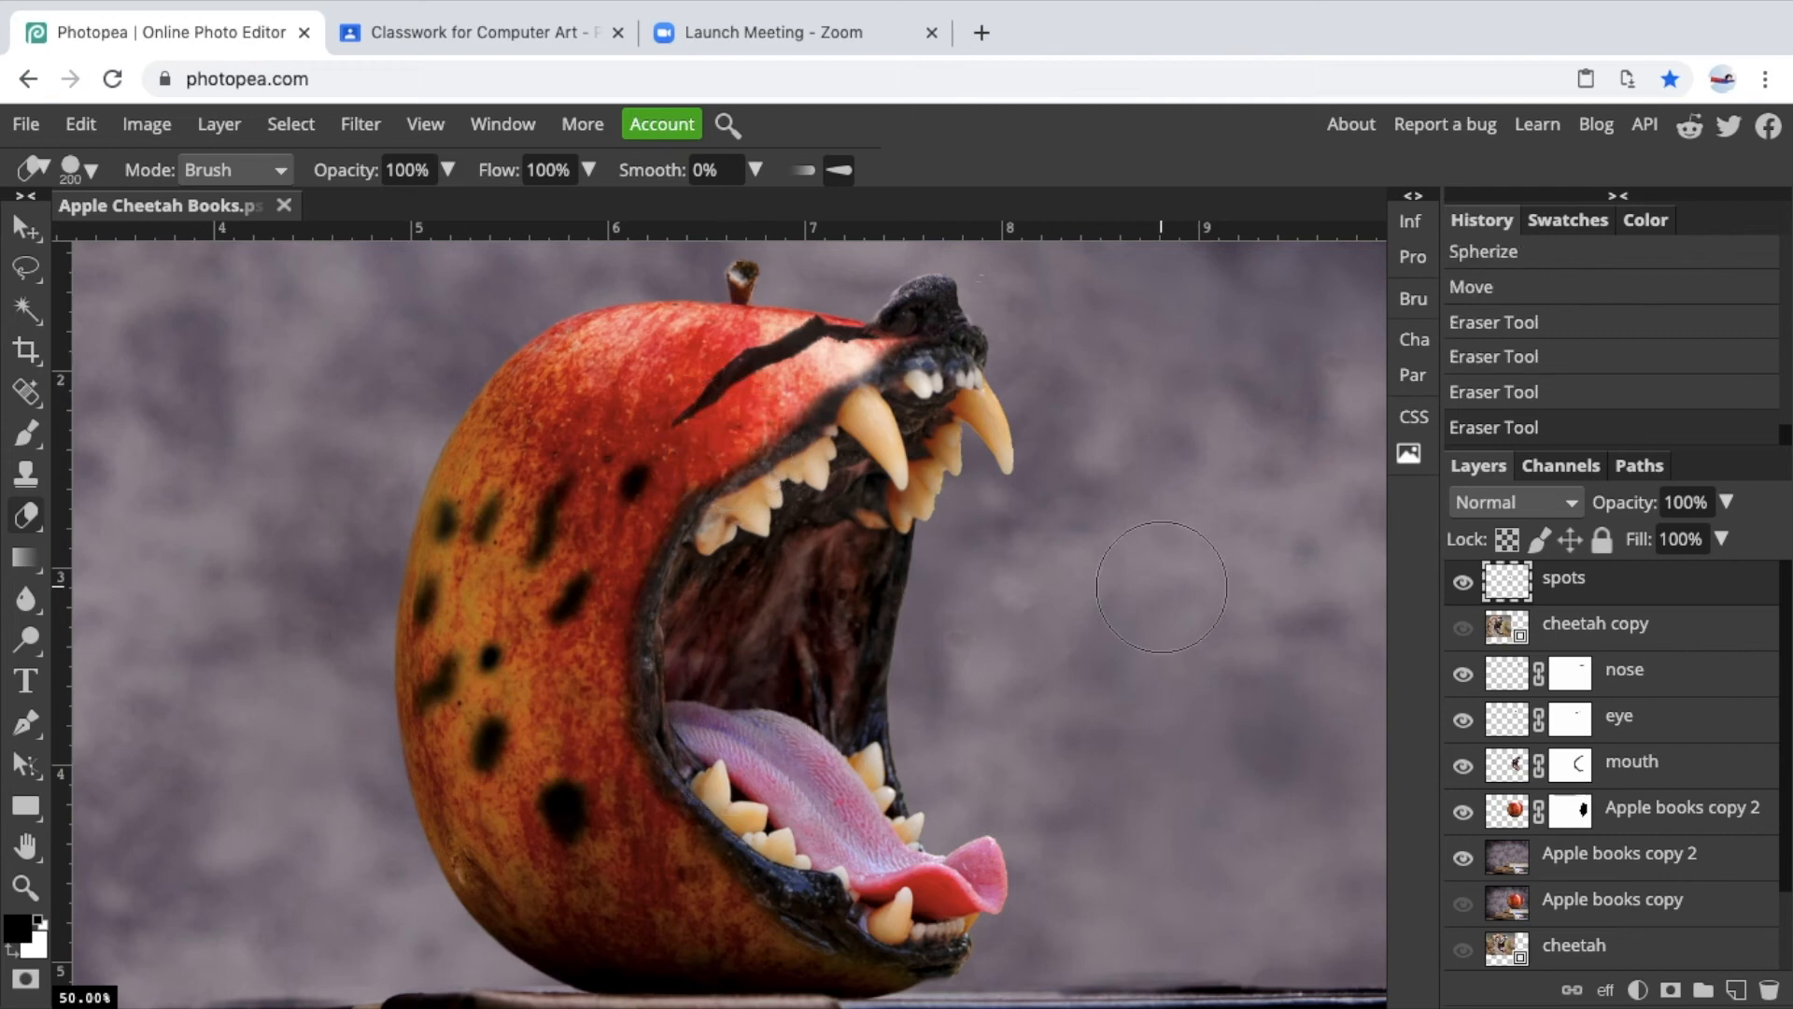
Lower the spots layer opacity to 79%.
key(ctrl+minus)
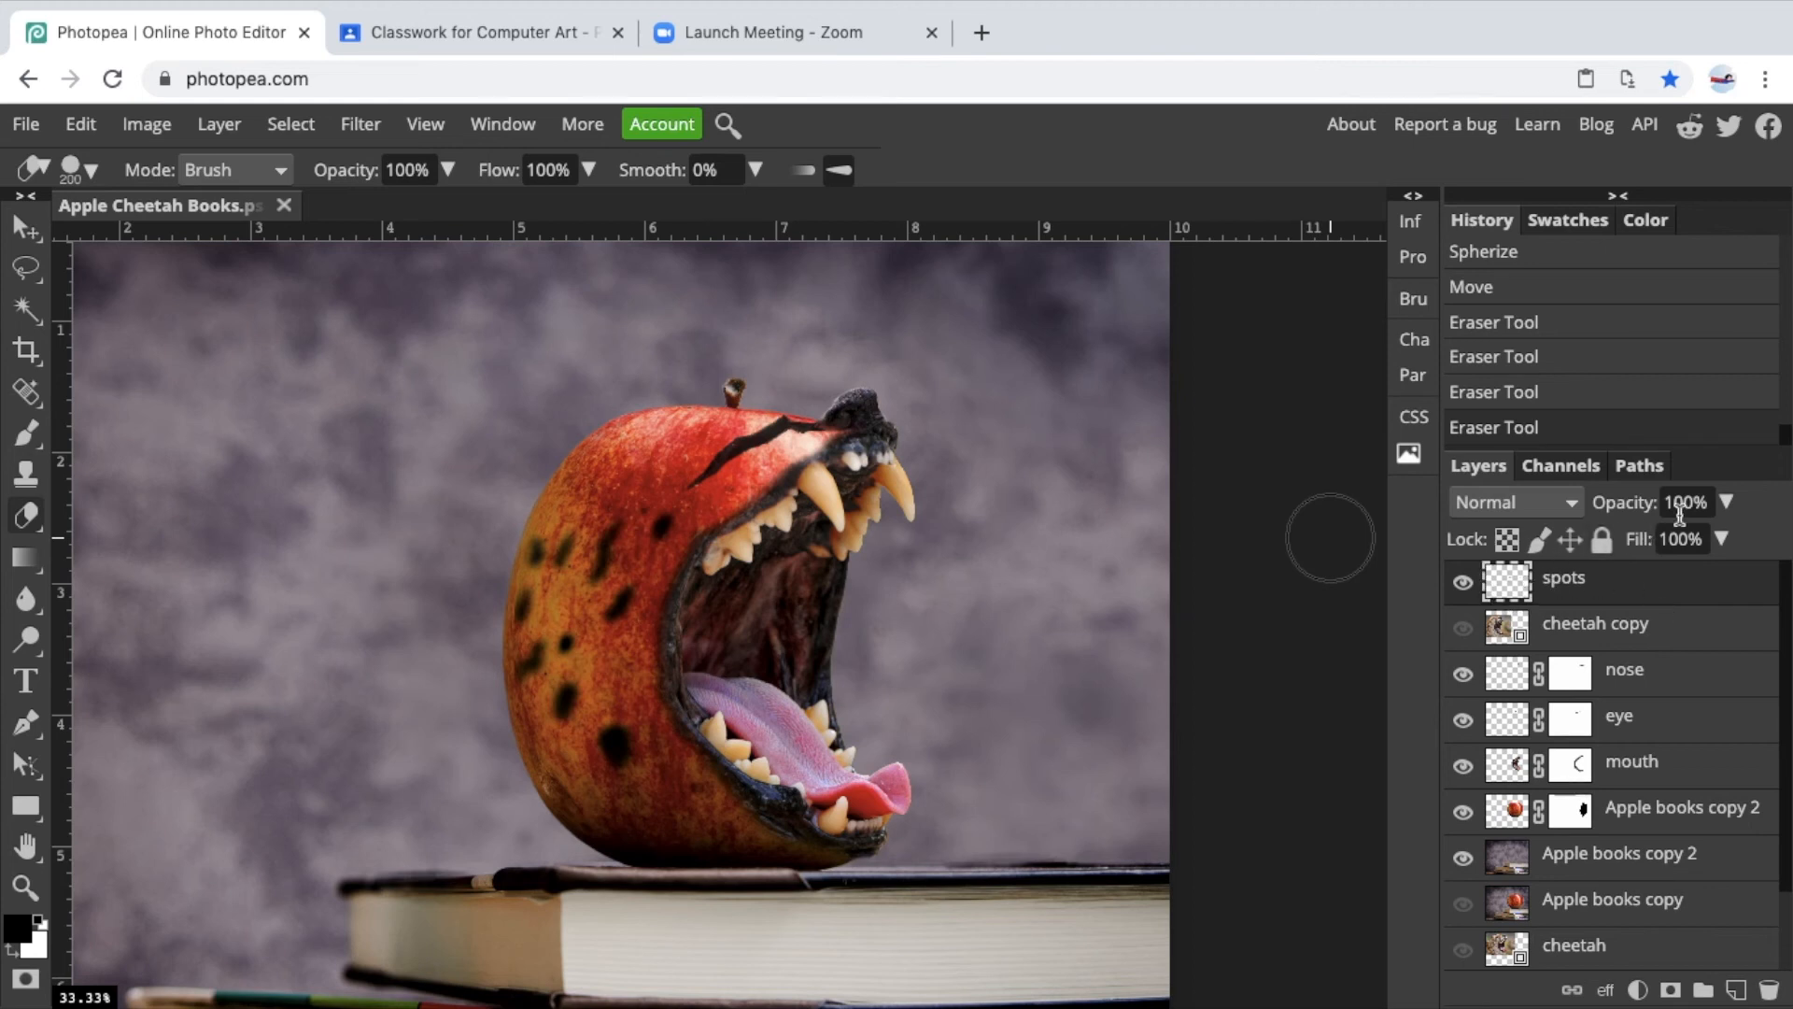
click(1726, 501)
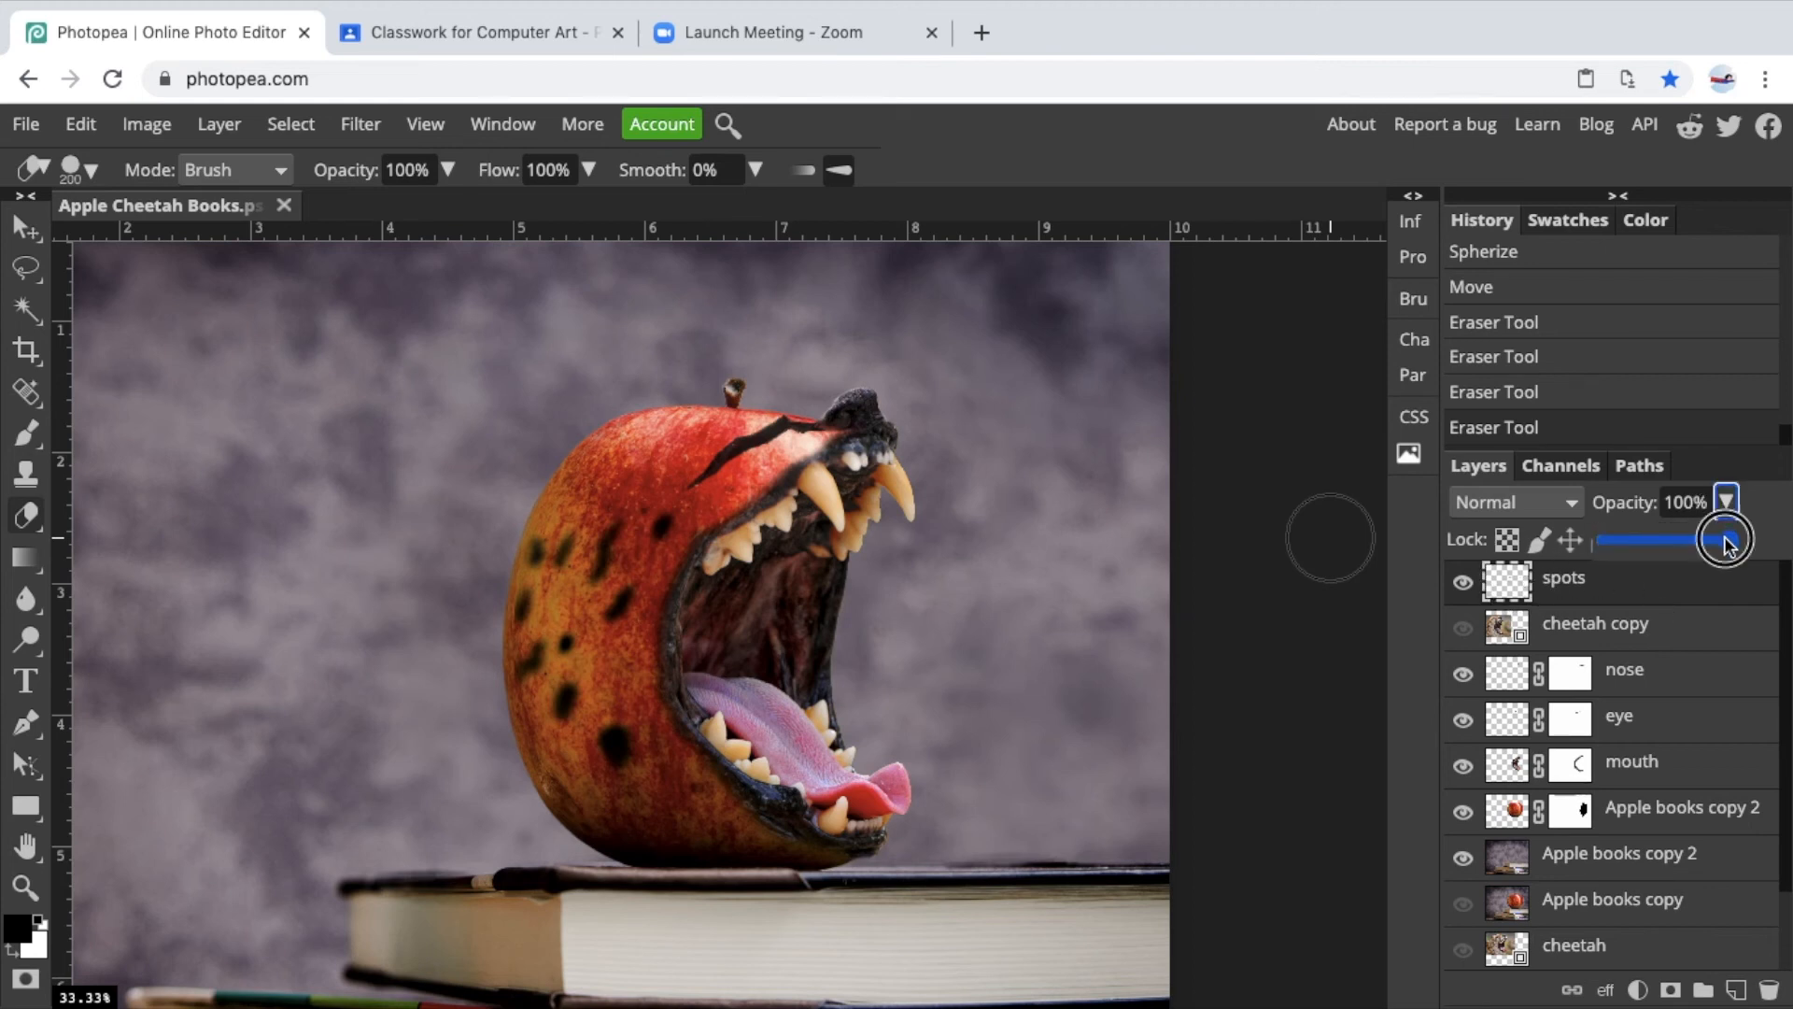
drag(1725, 544, 1706, 543)
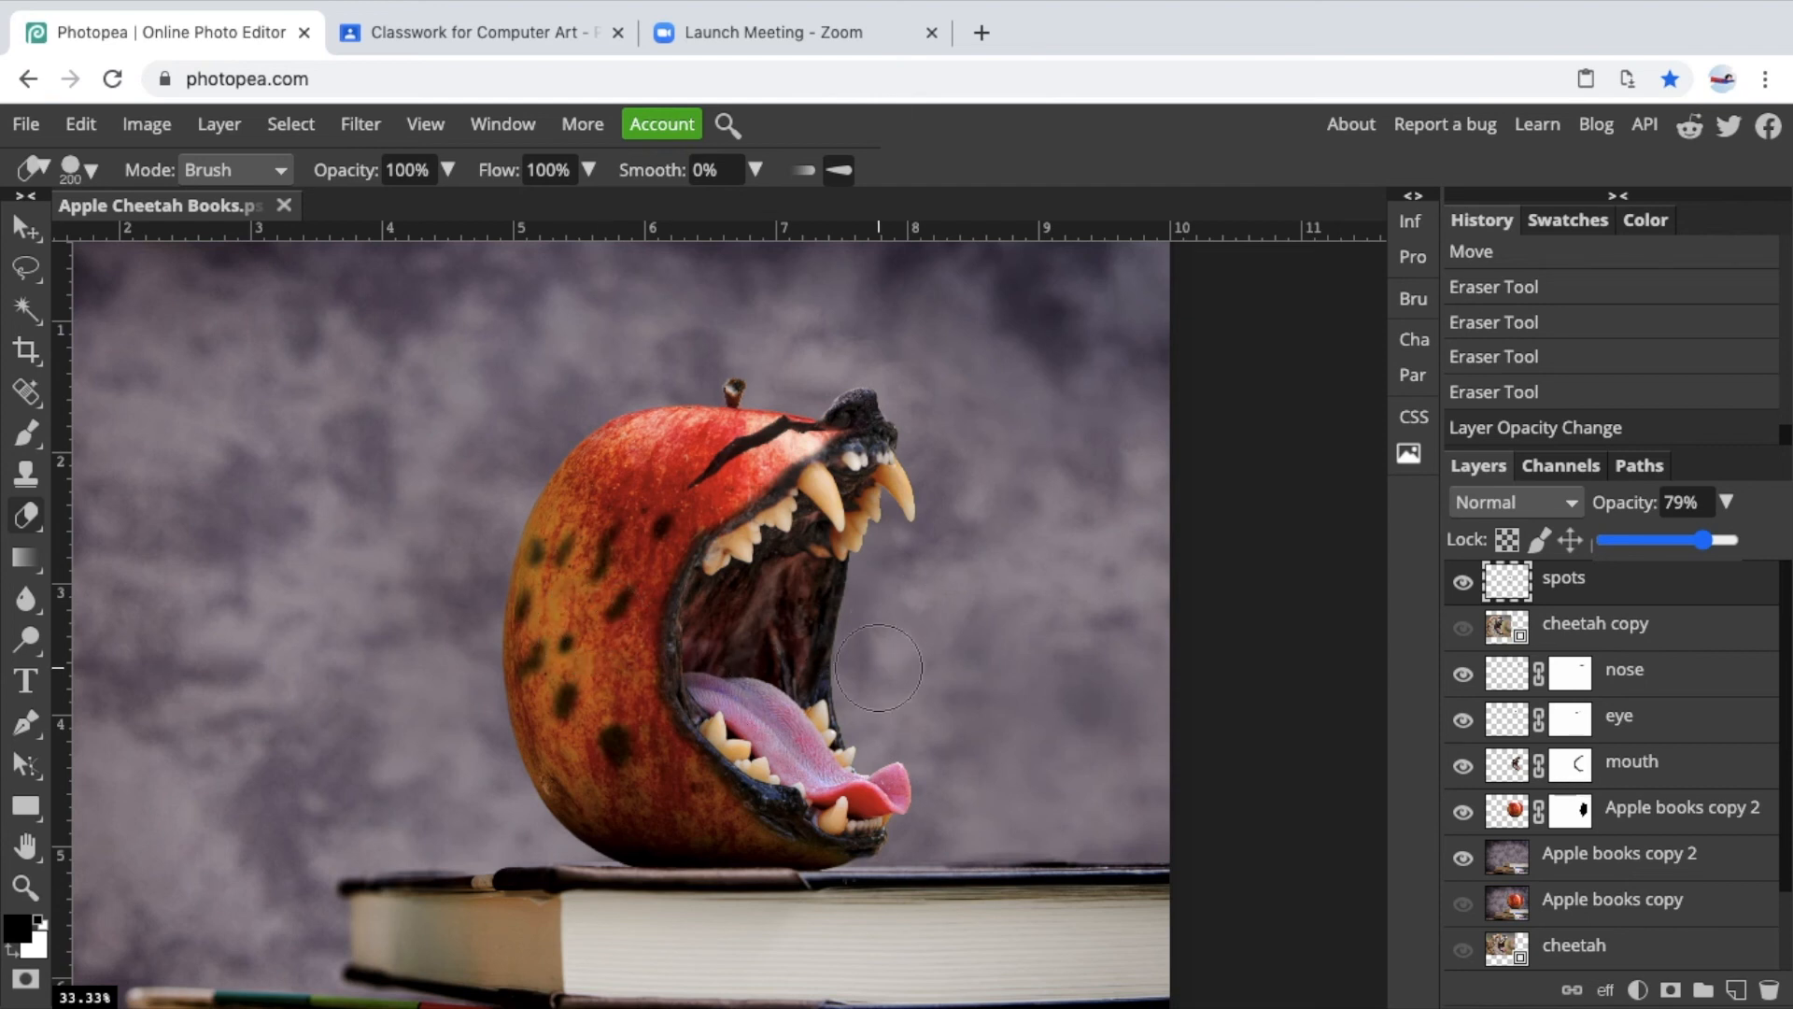
click(26, 124)
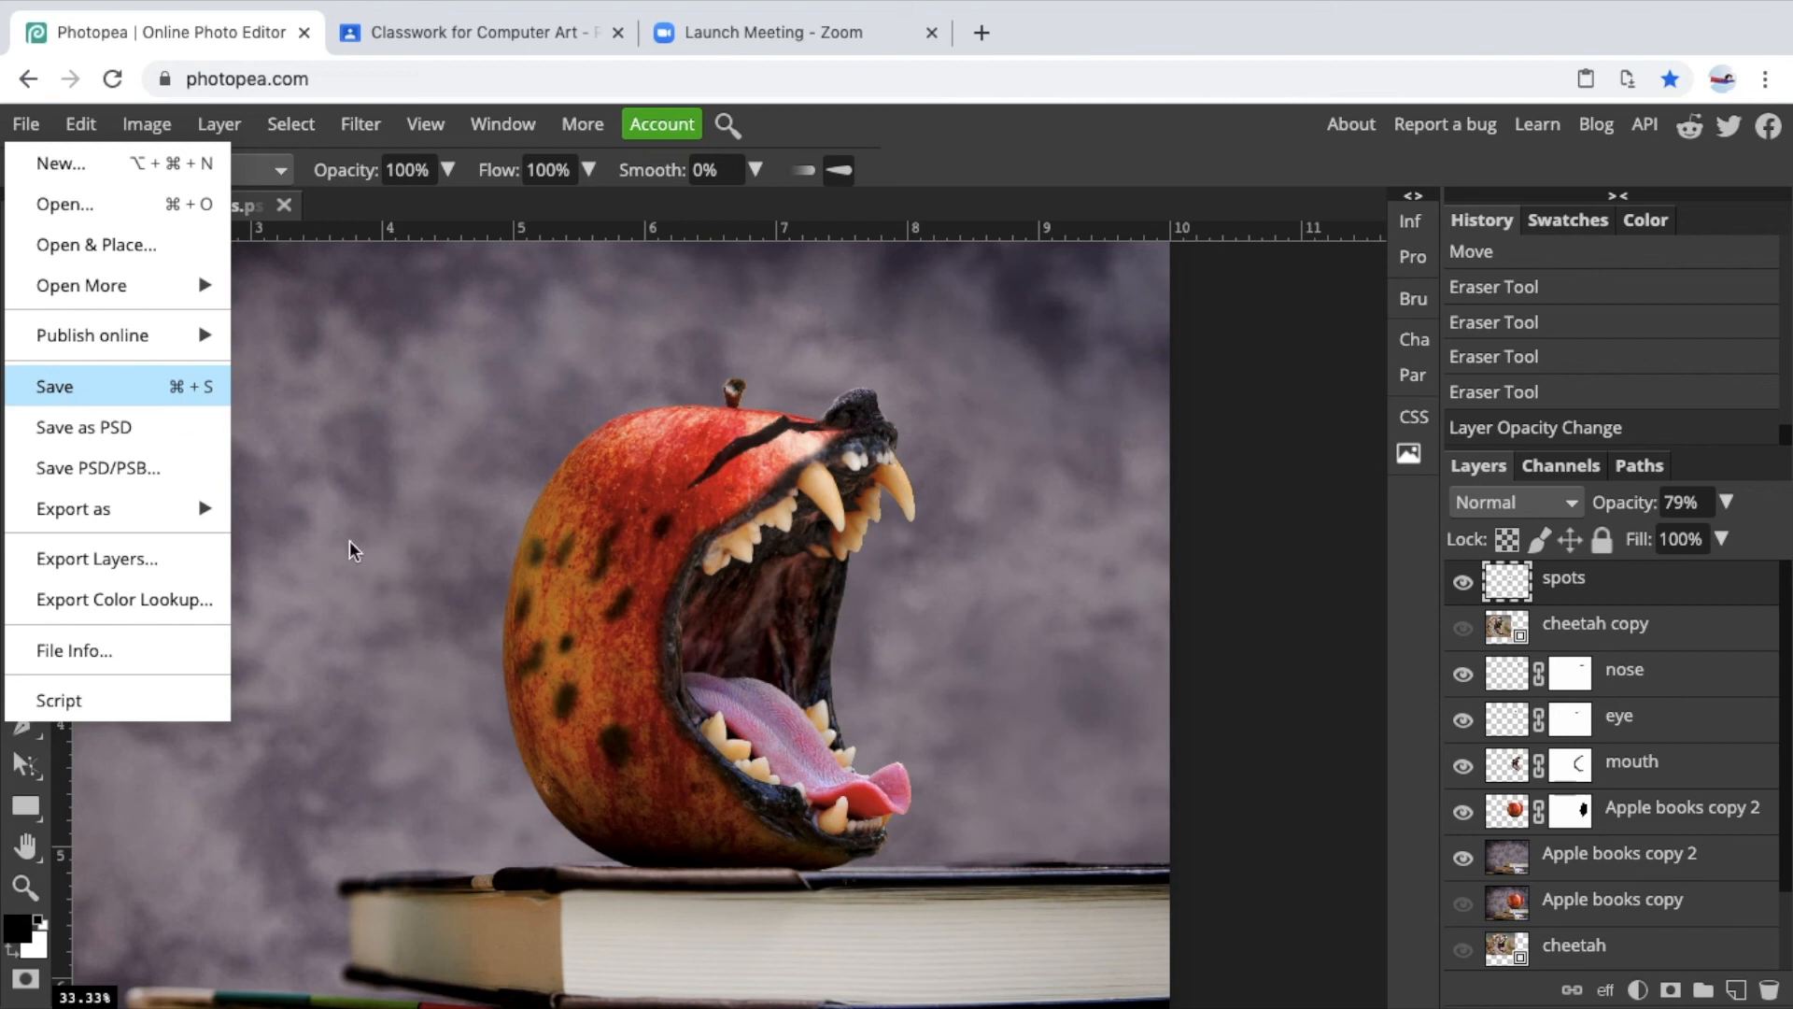
click(744, 667)
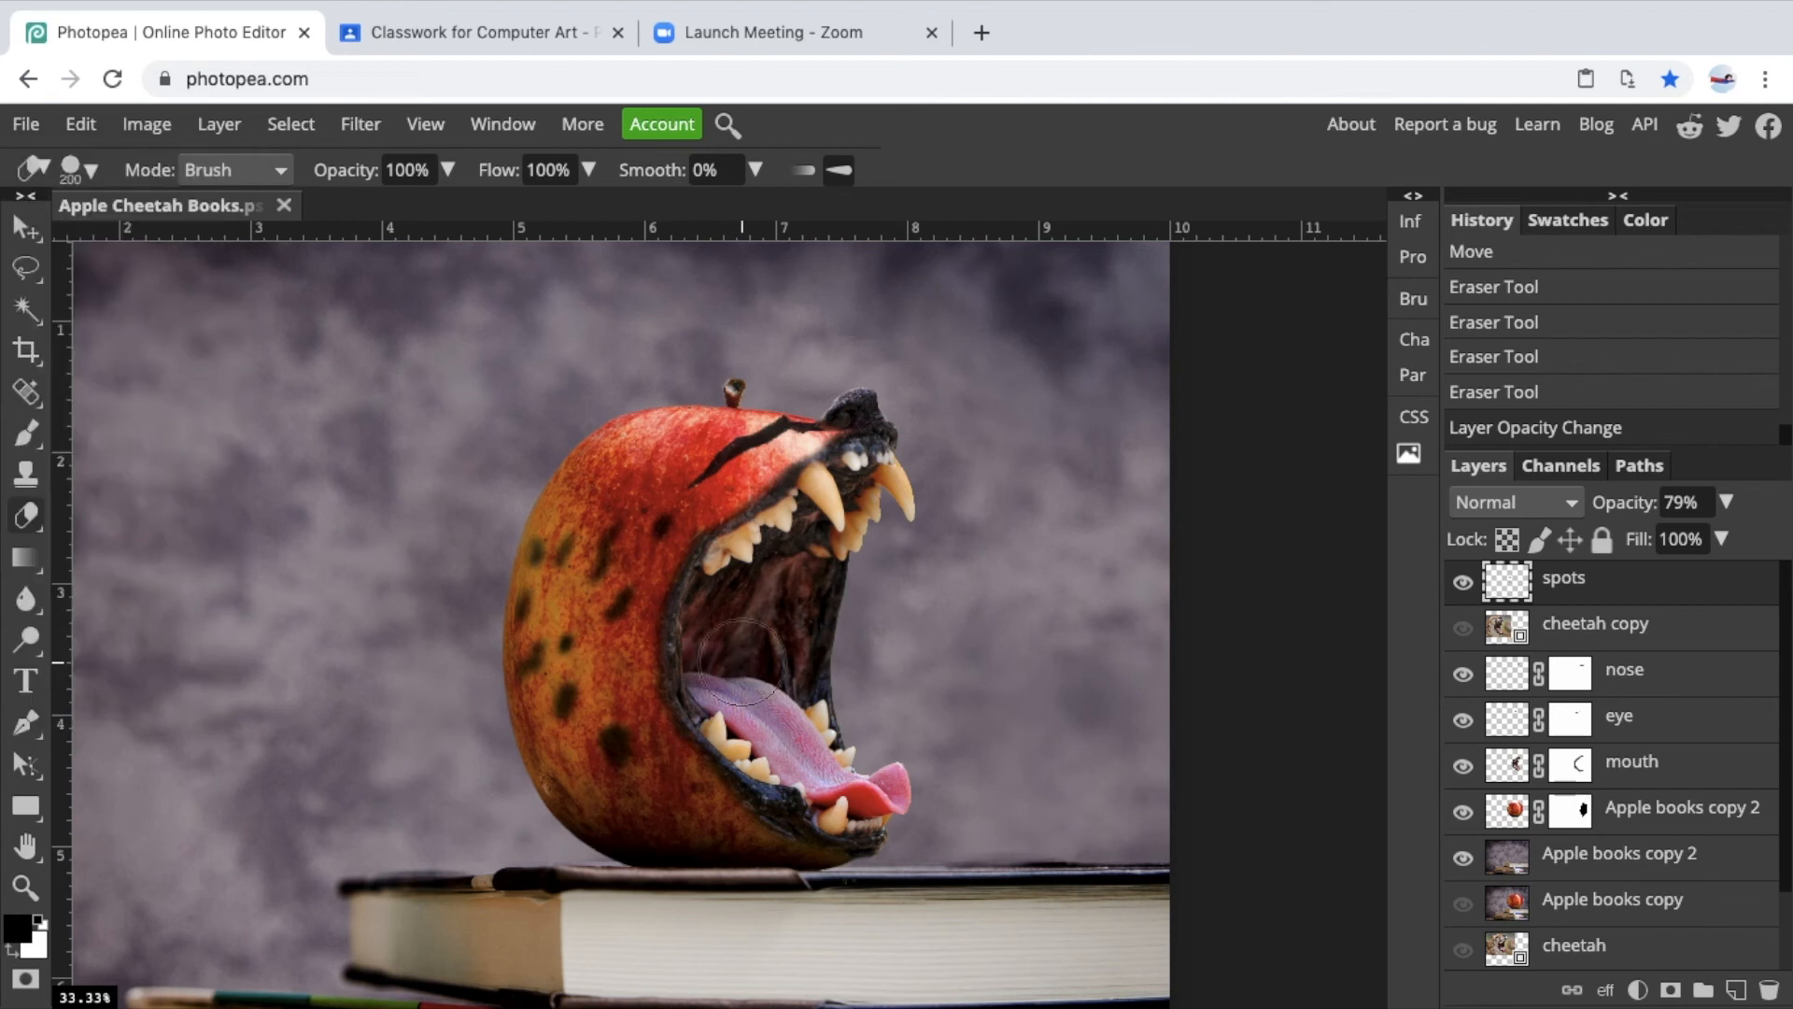
Add a new layer at the top of the stack and rename it highlight.
scroll(745, 667, up, 1)
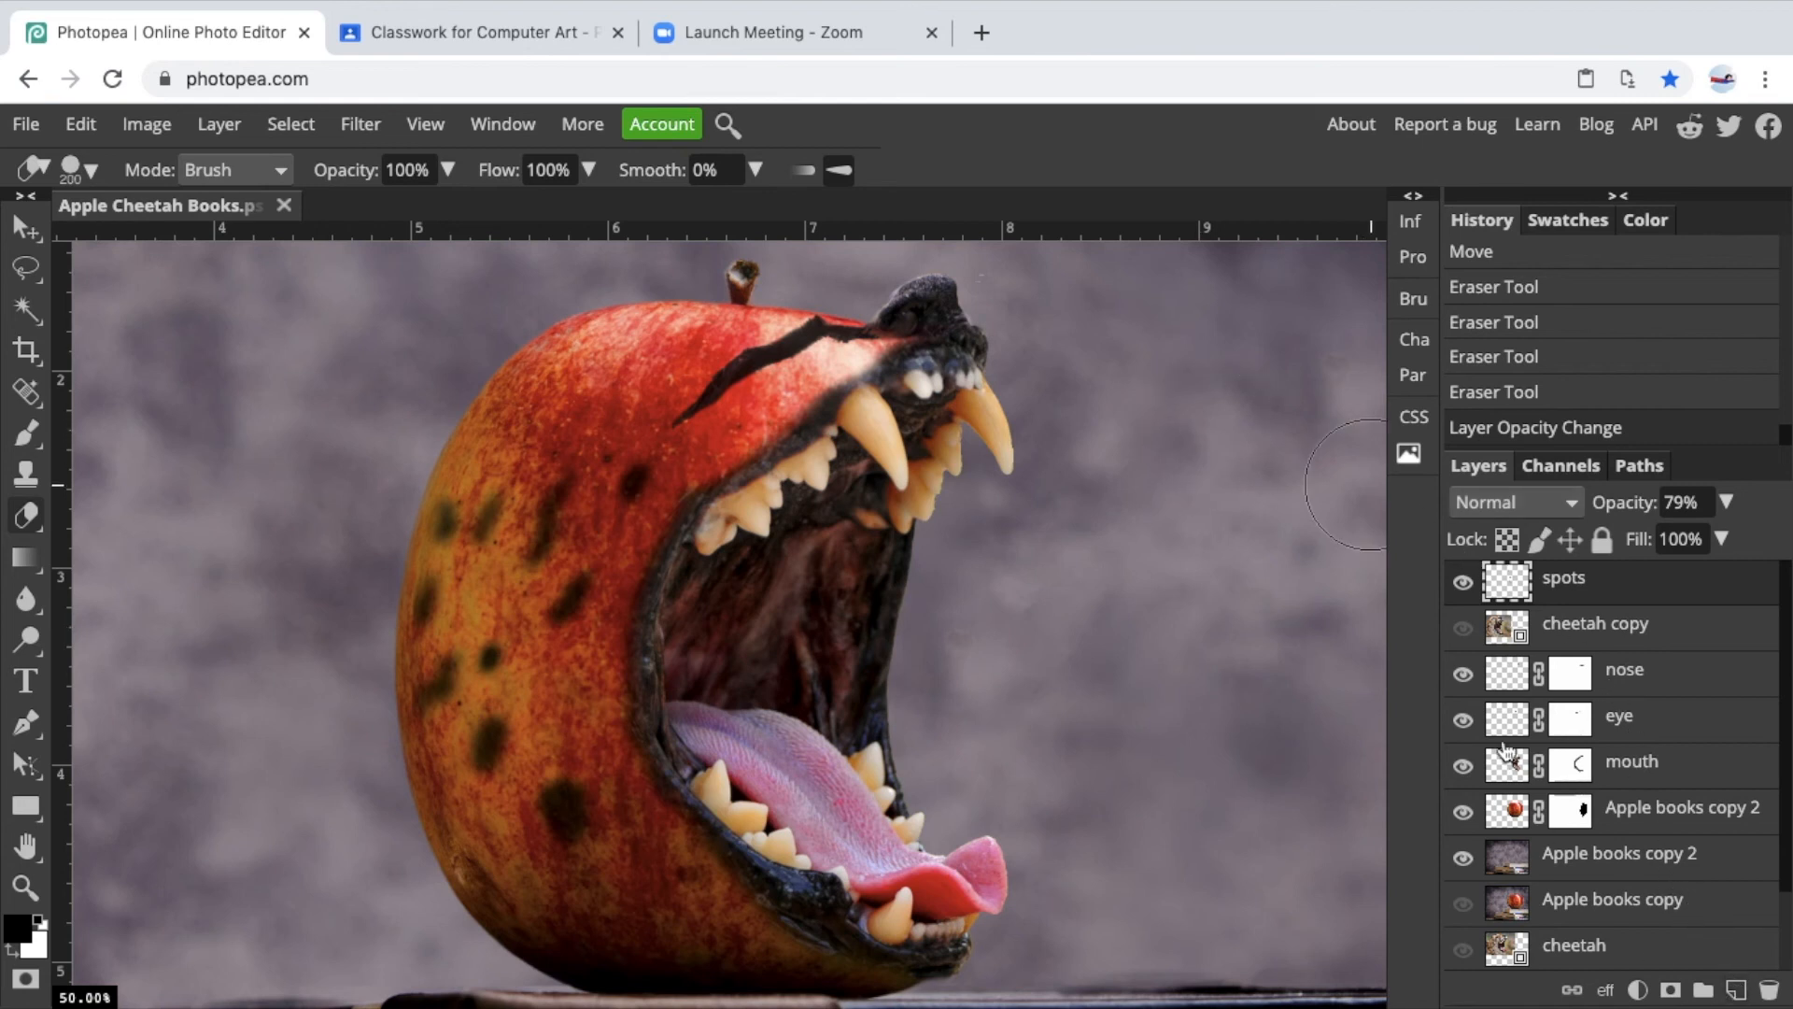
click(241, 136)
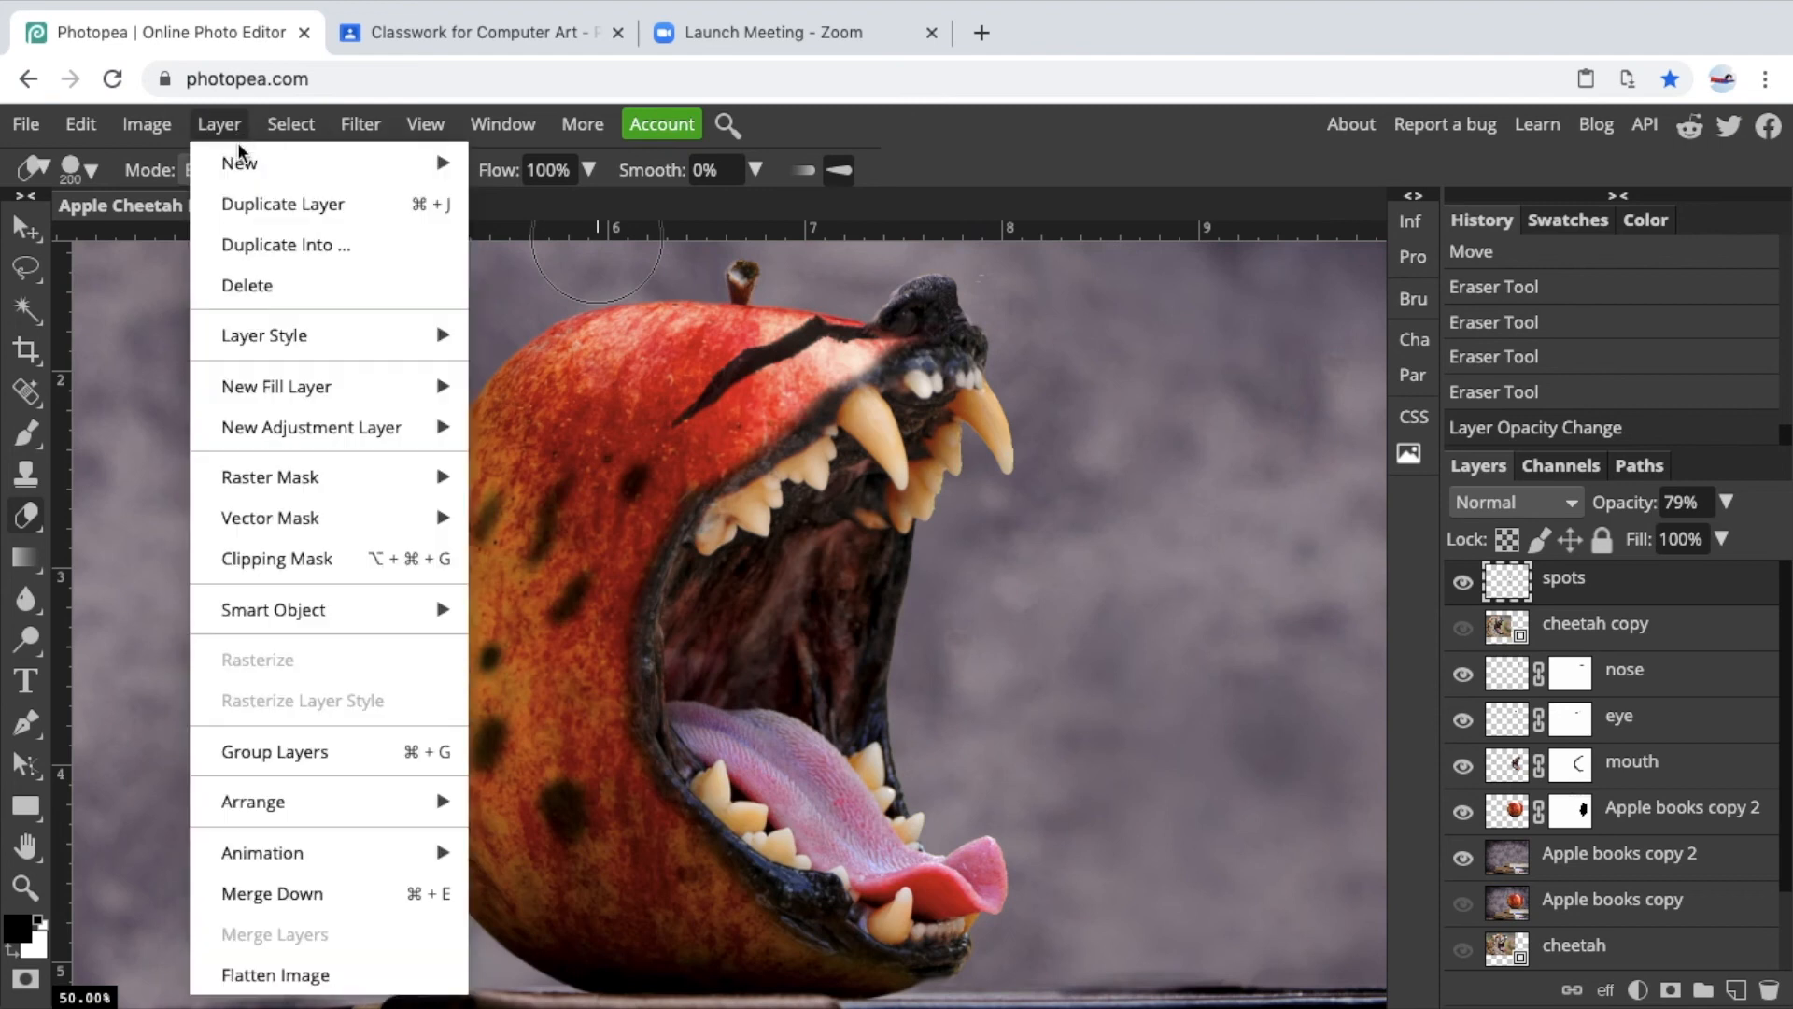
mouse_move(299, 166)
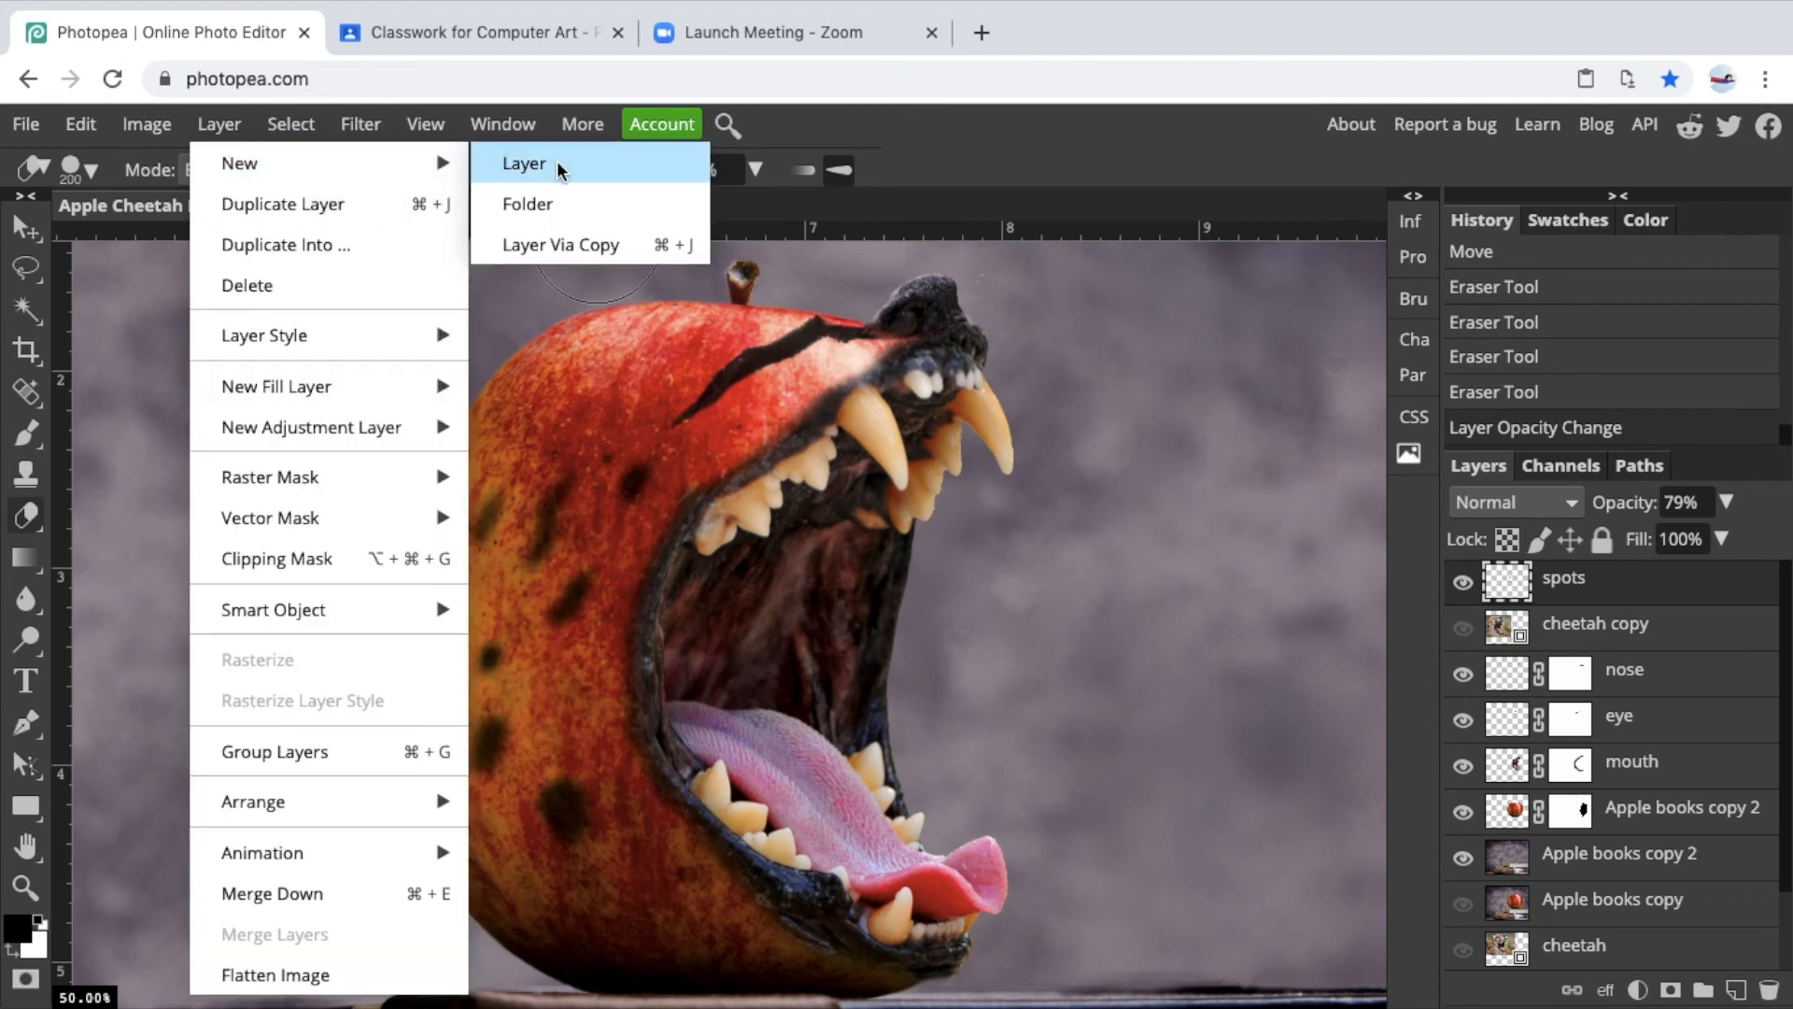
click(557, 163)
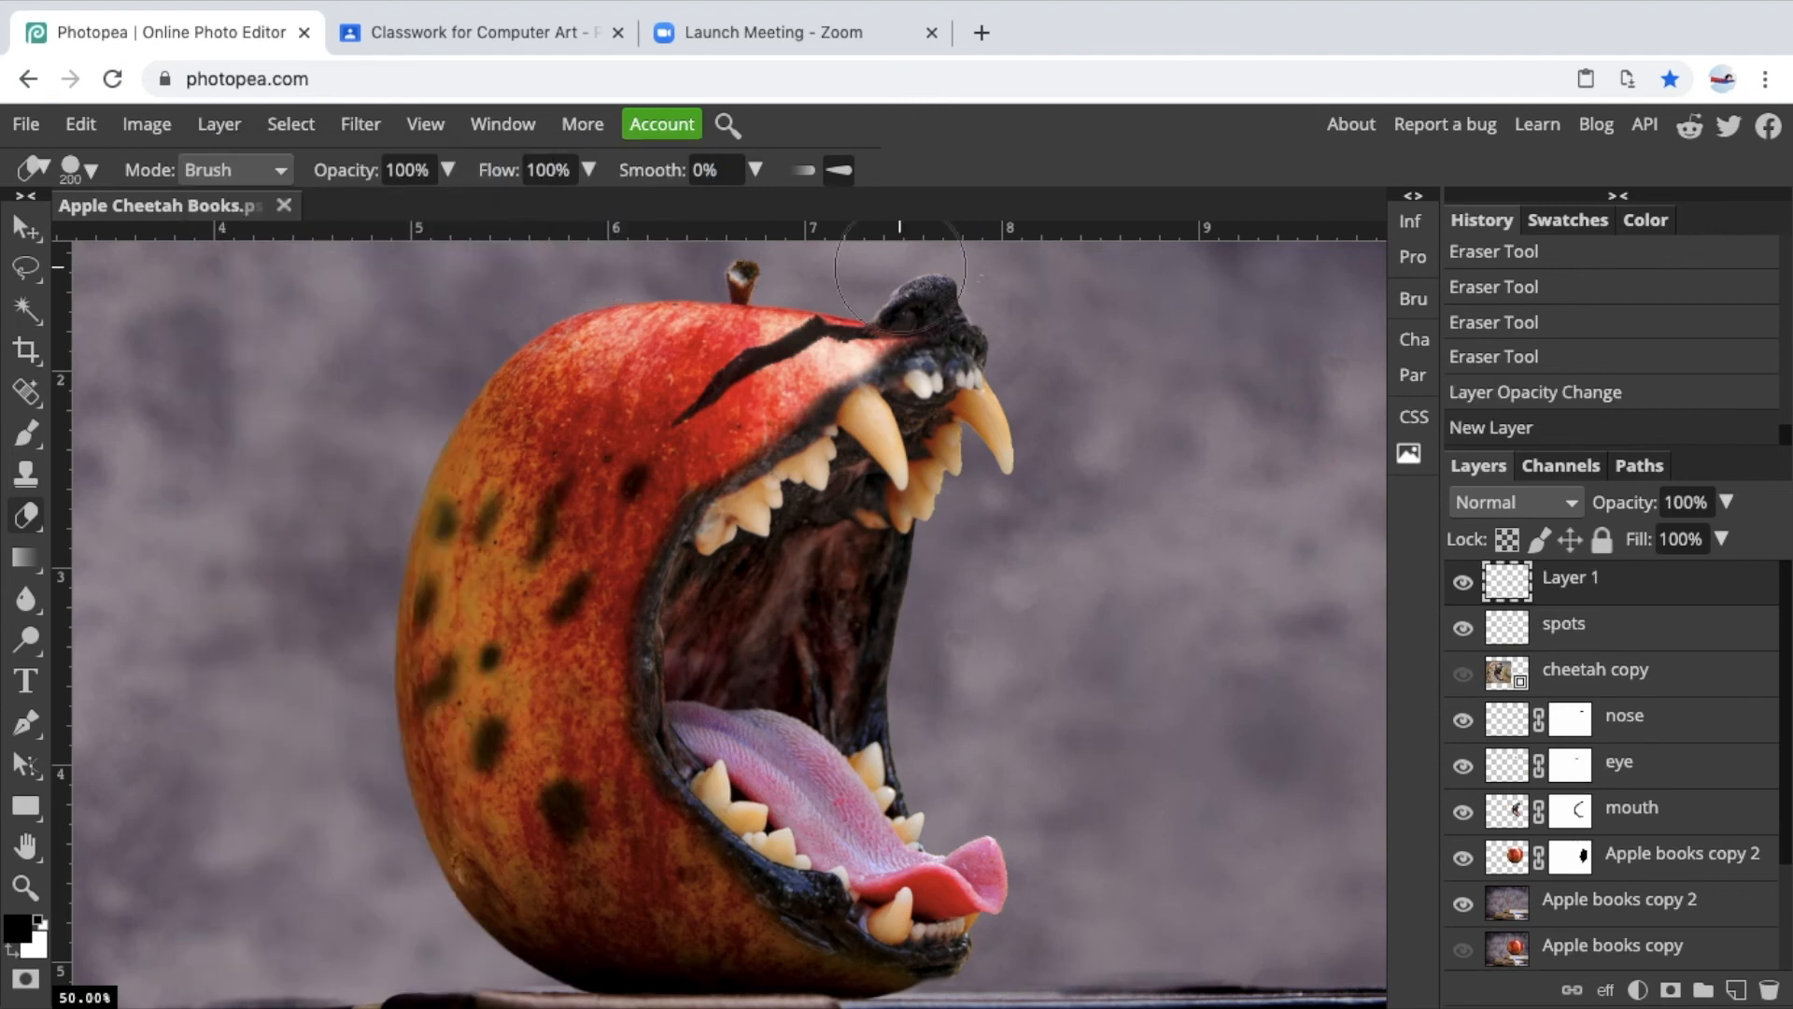
double_click(1578, 577)
text(highlight)
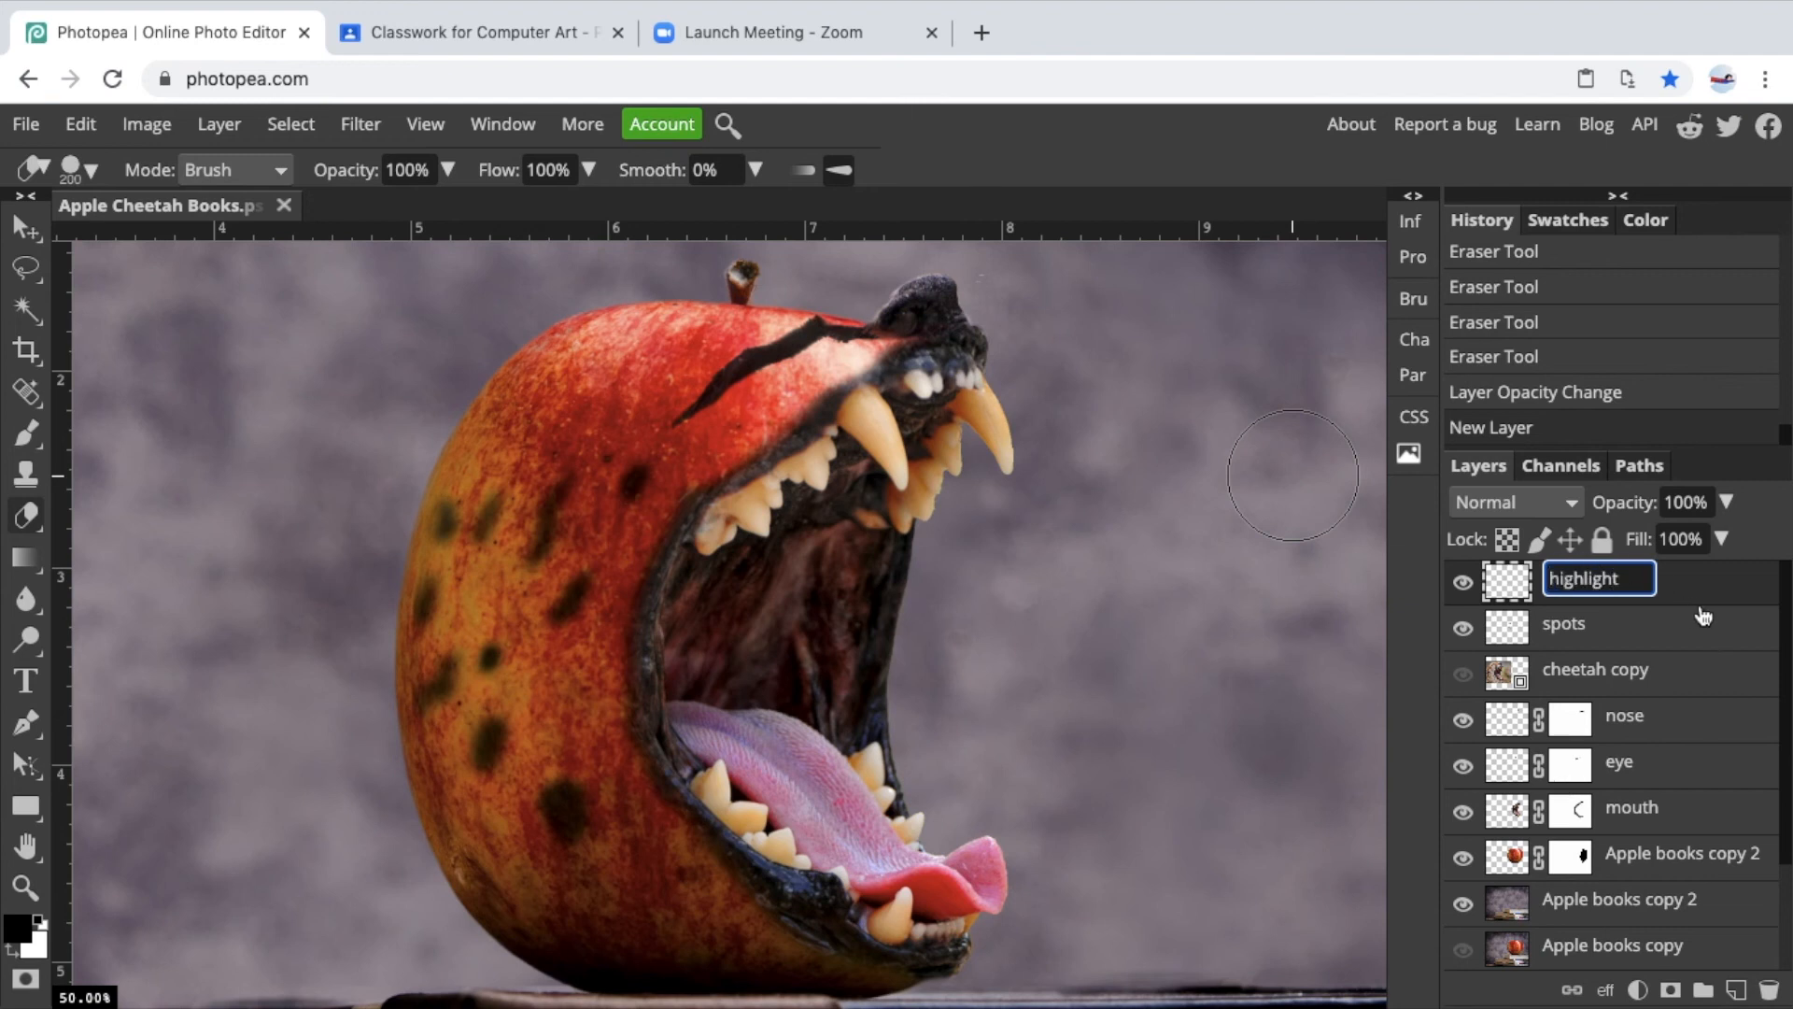
key(Return)
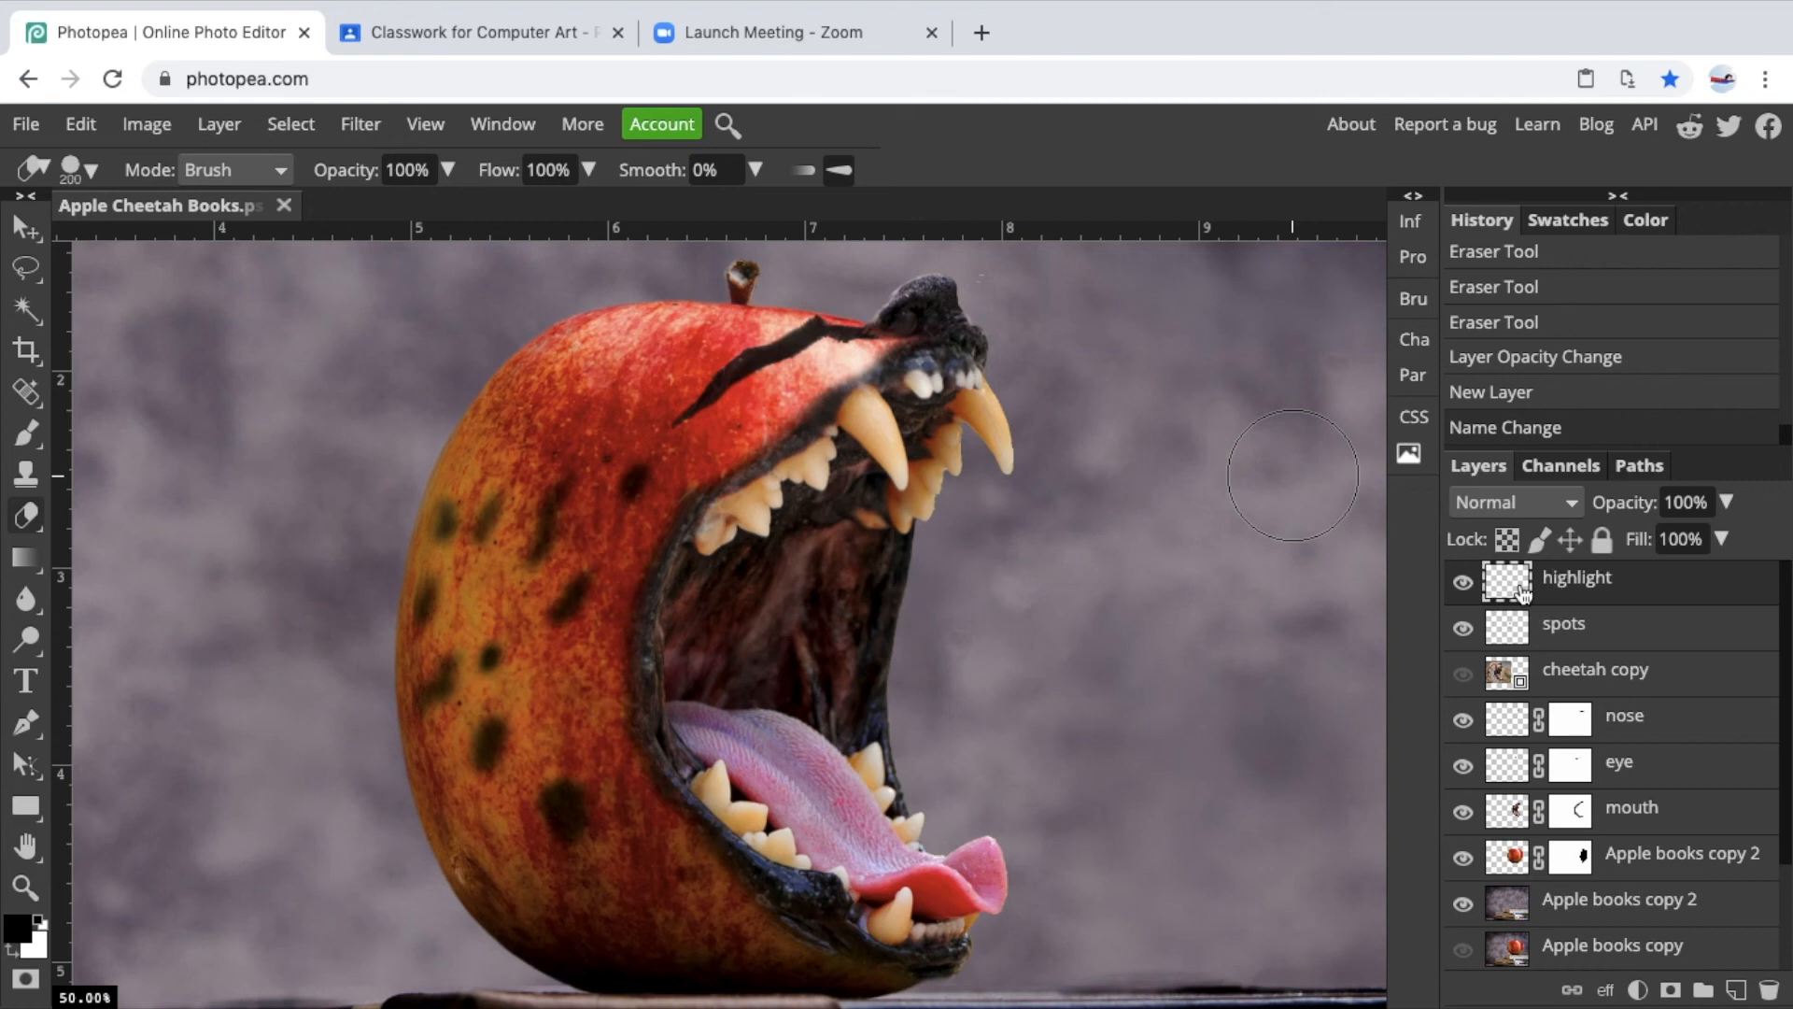
Paint a white highlight stroke with a smaller Brush, about 80 px, on the apple's upper edge beside the mouth.
click(26, 432)
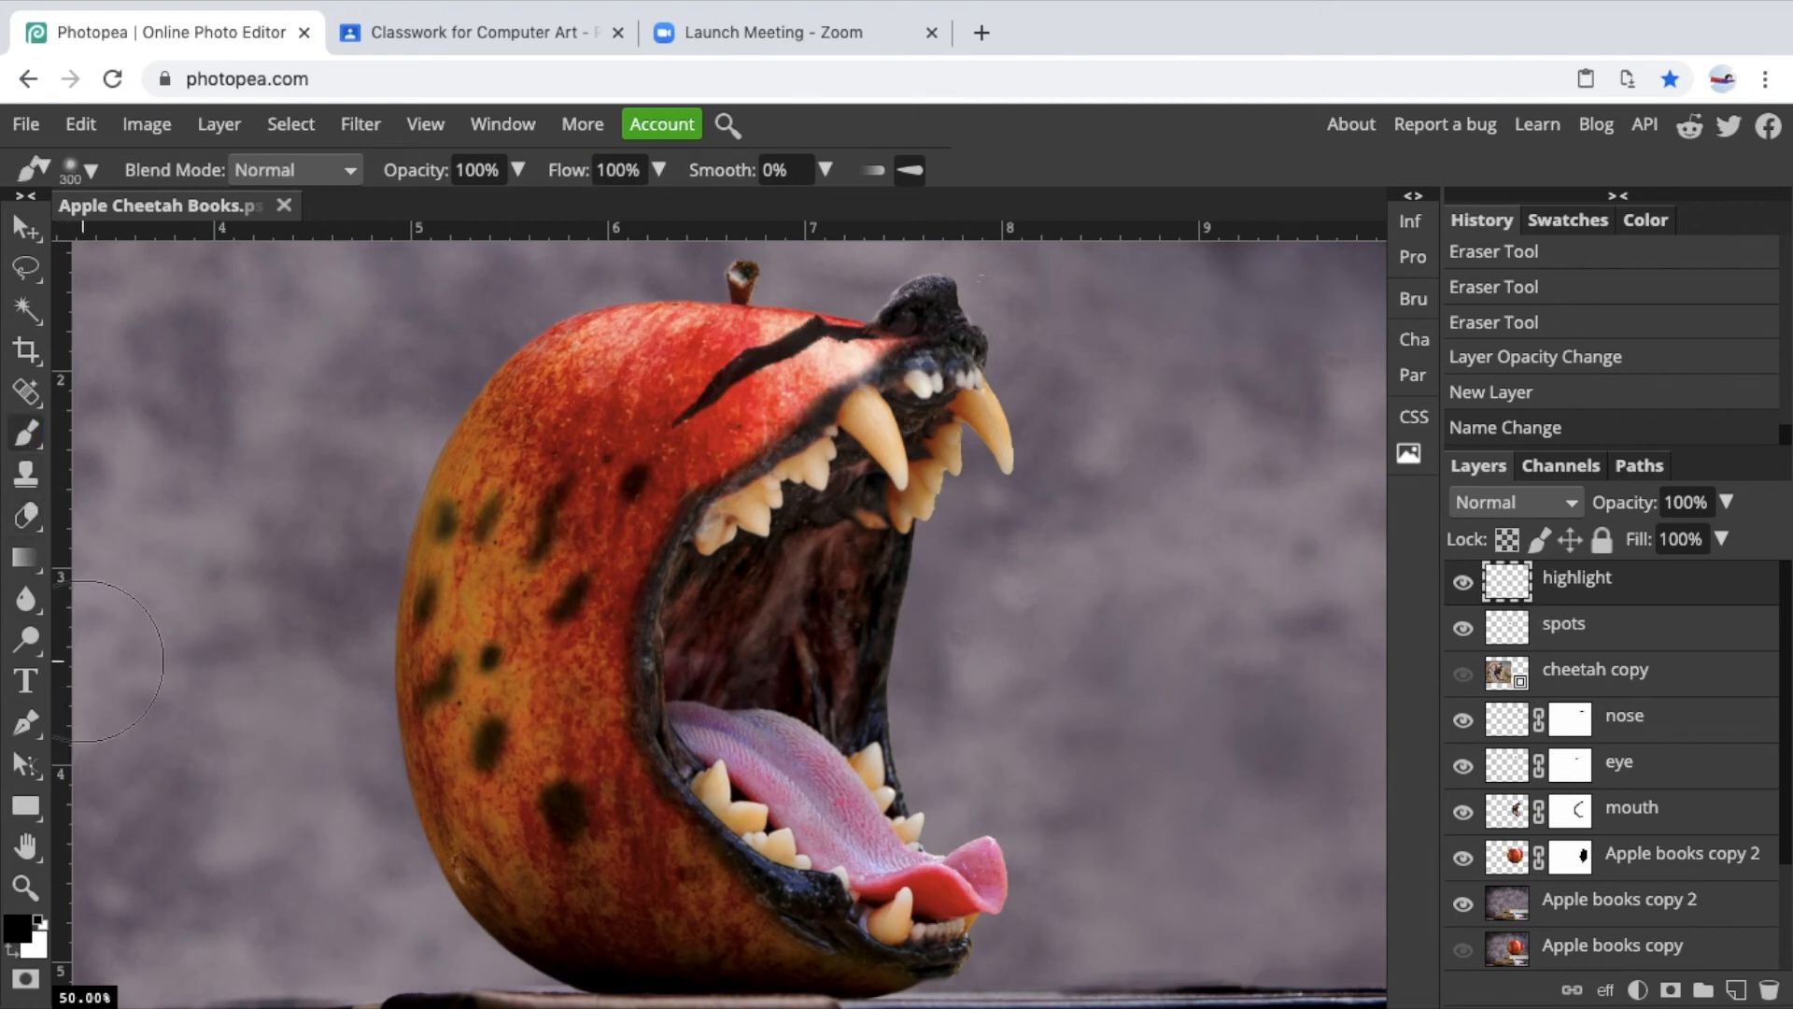
click(39, 922)
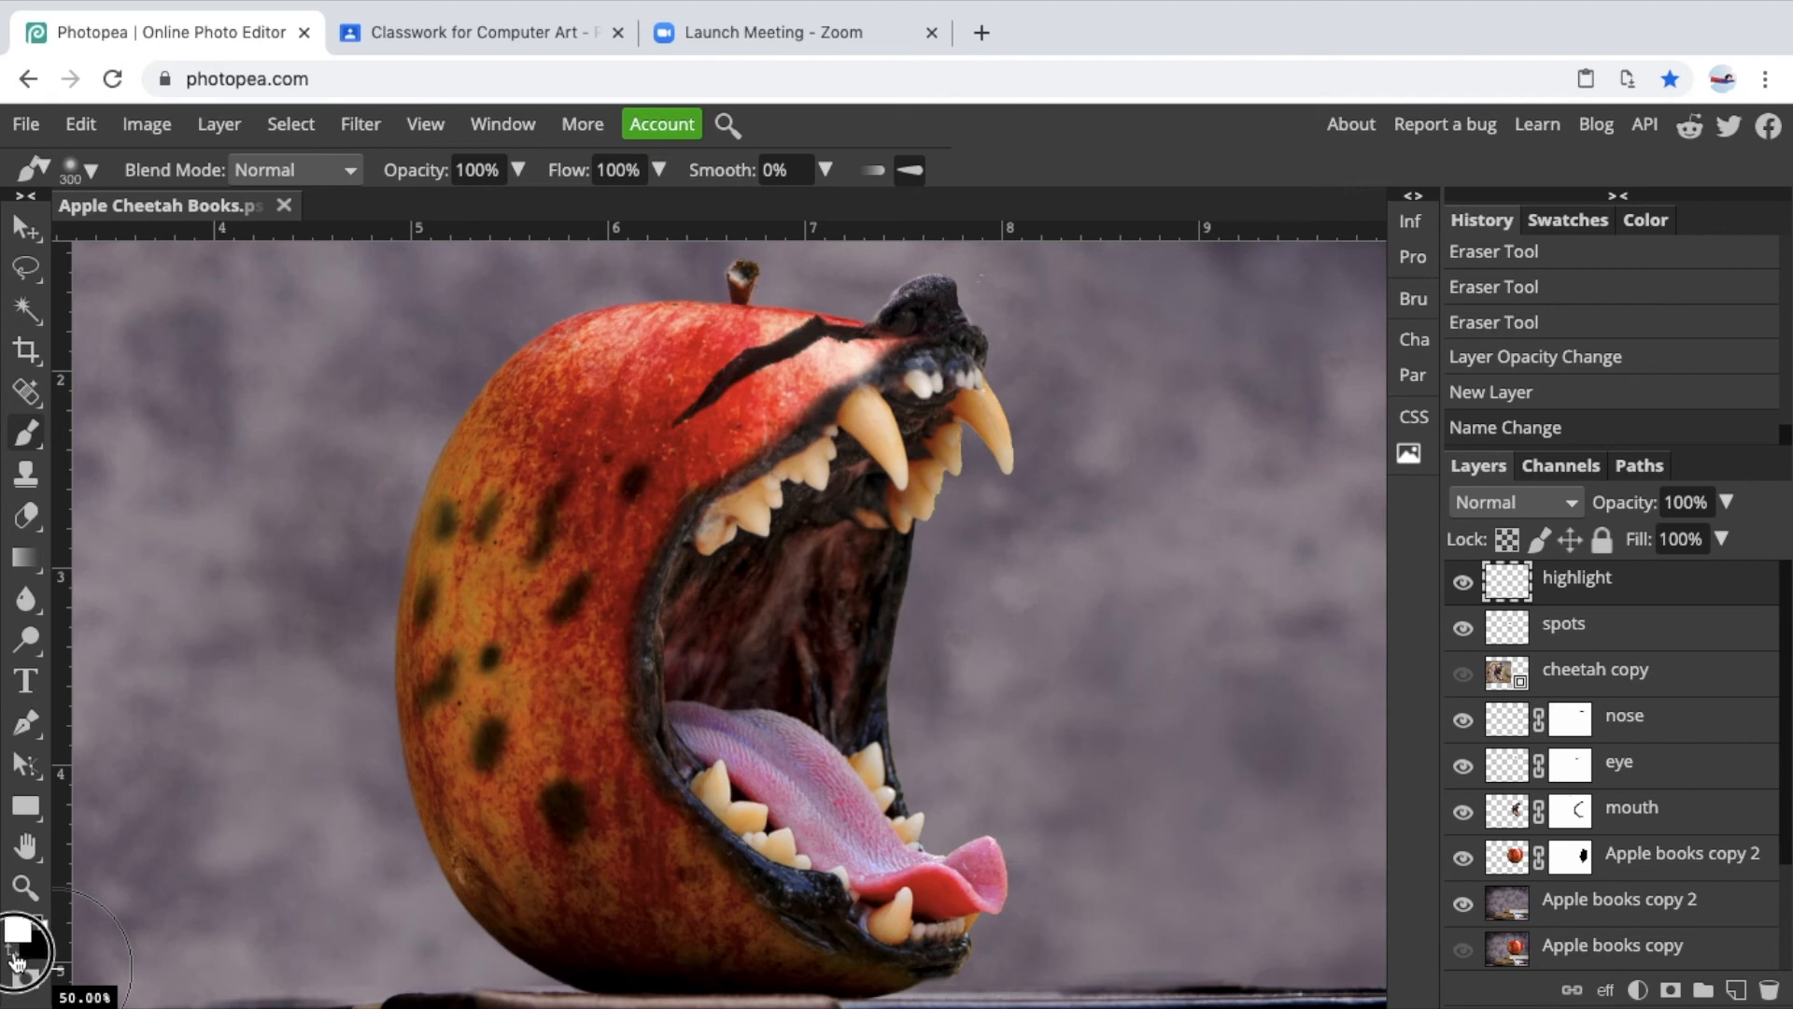
key(bracketleft)
key(bracketleft)
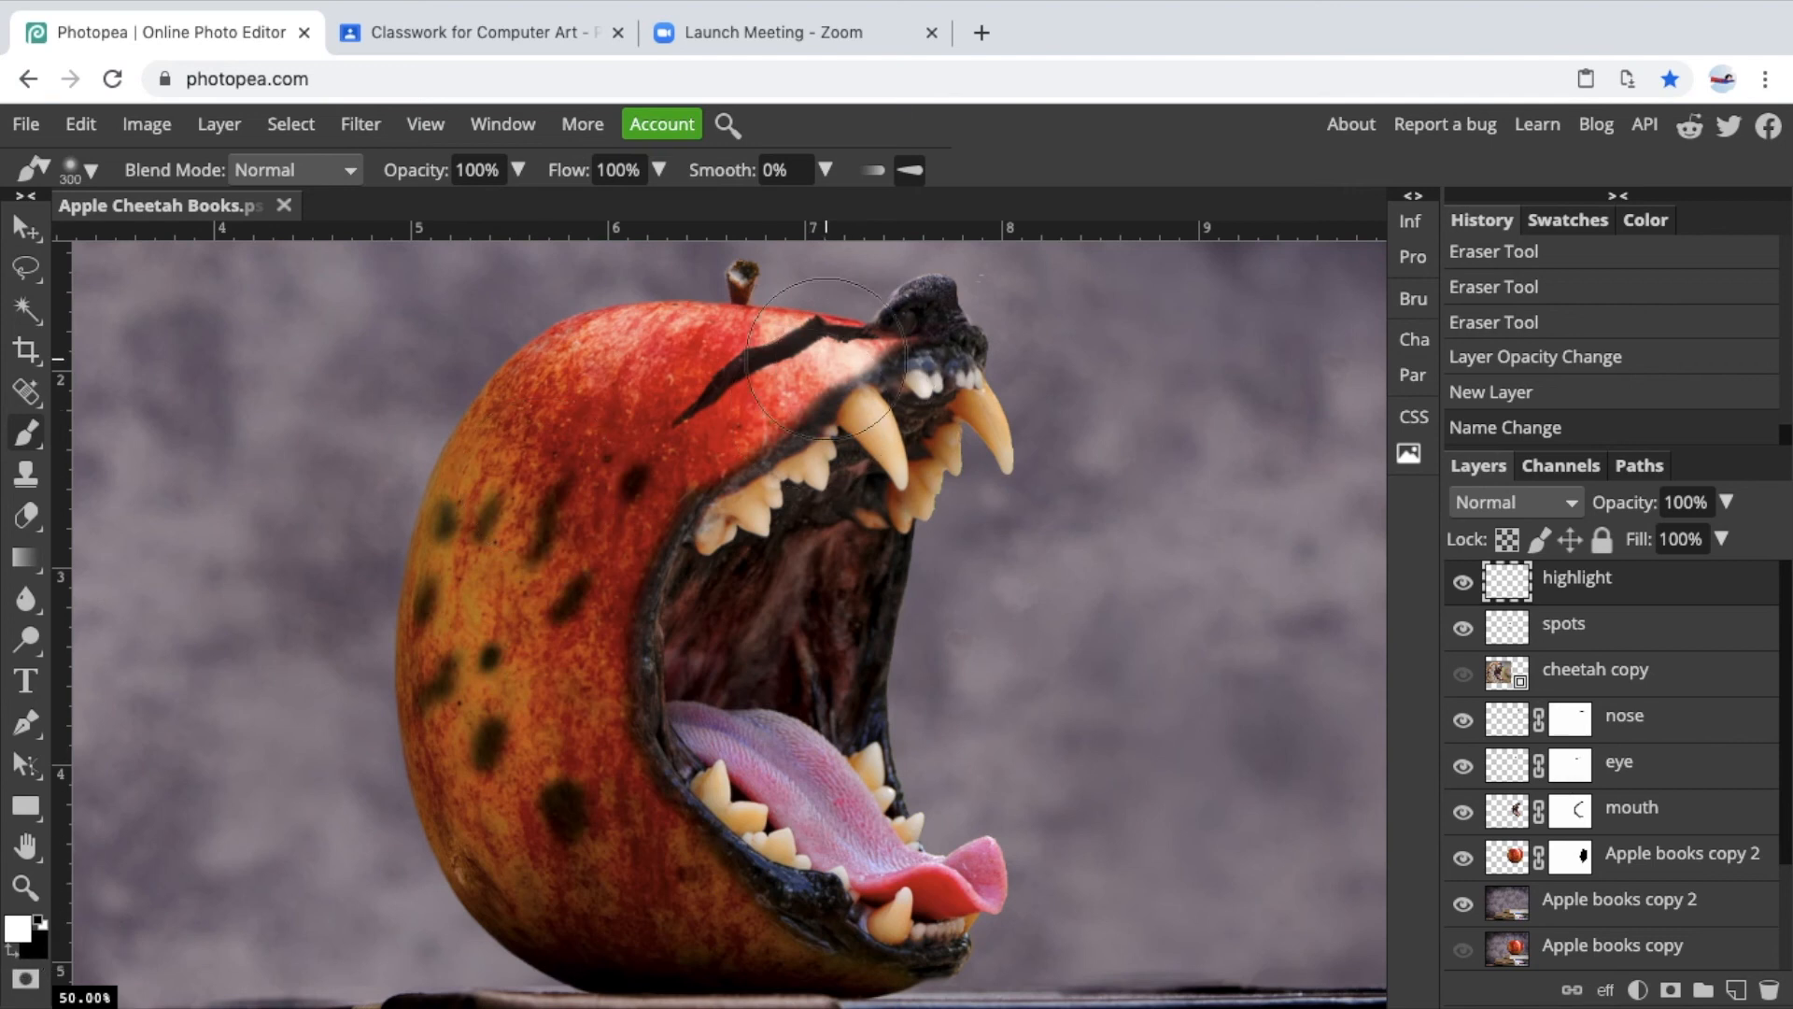
key(bracketleft)
key(bracketleft)
key(bracketleft)
key(bracketleft)
key(bracketleft)
key(bracketleft)
key(bracketleft)
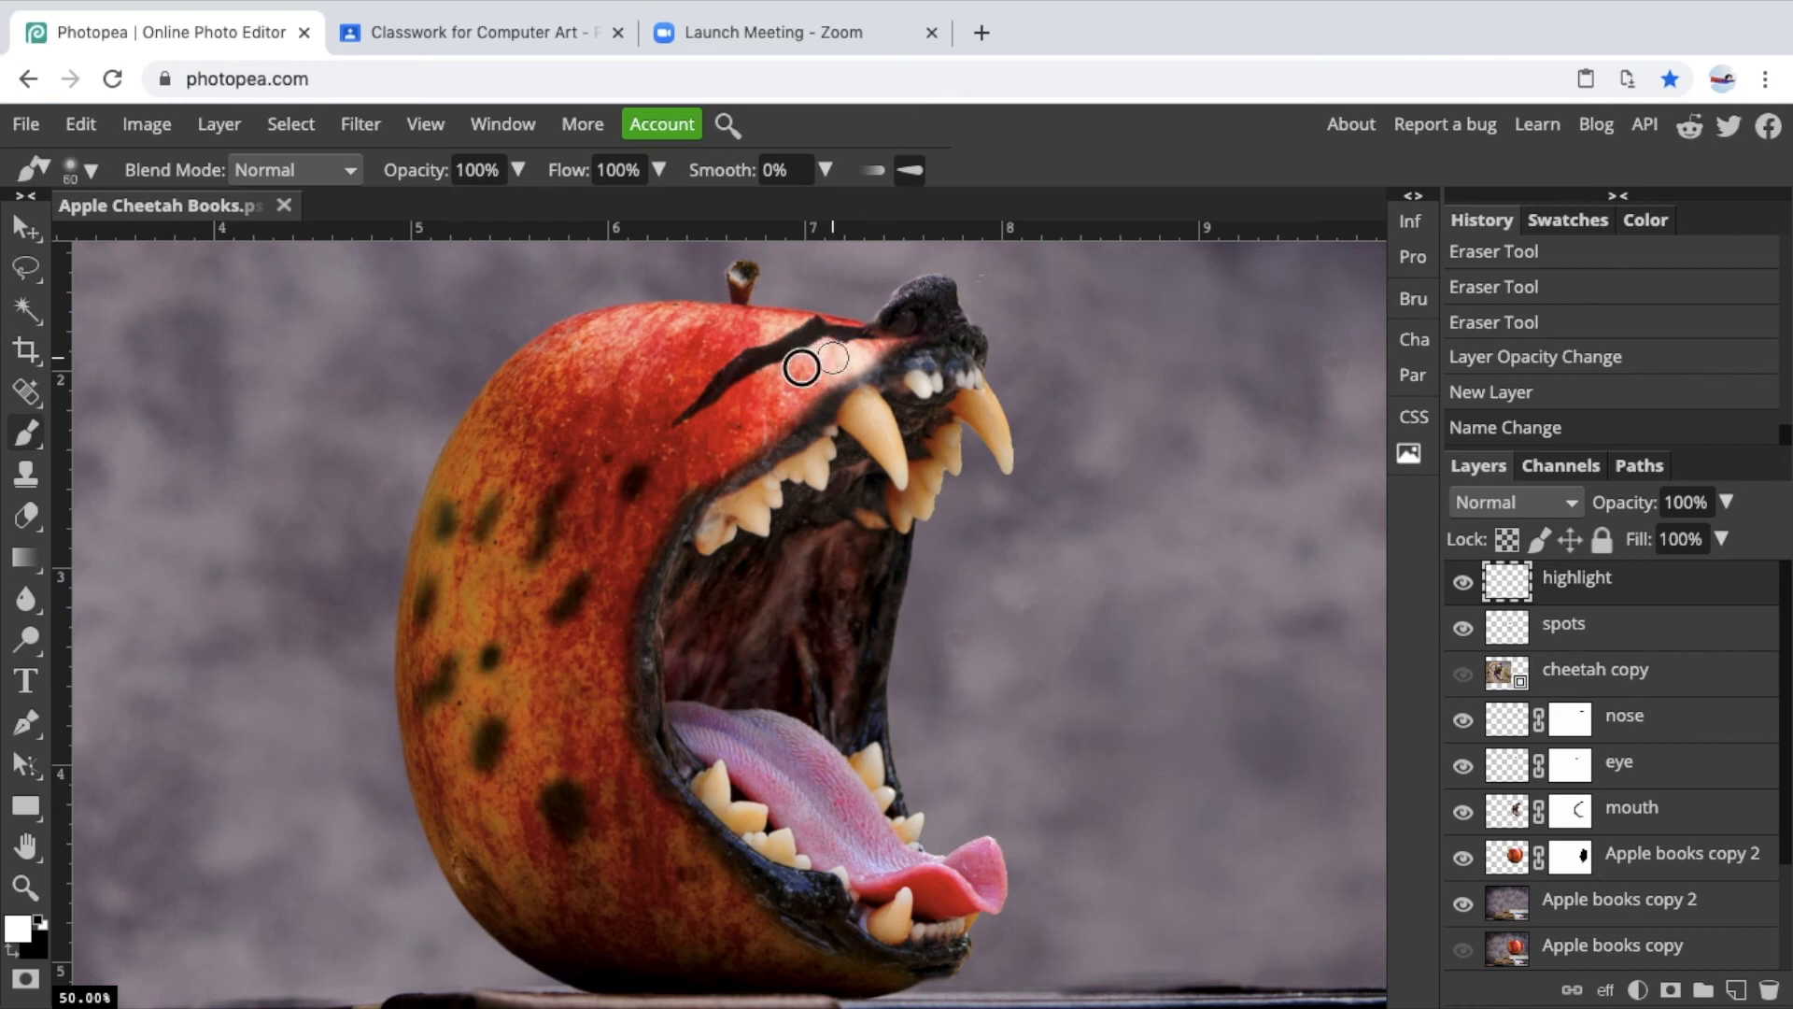
drag(832, 358, 744, 408)
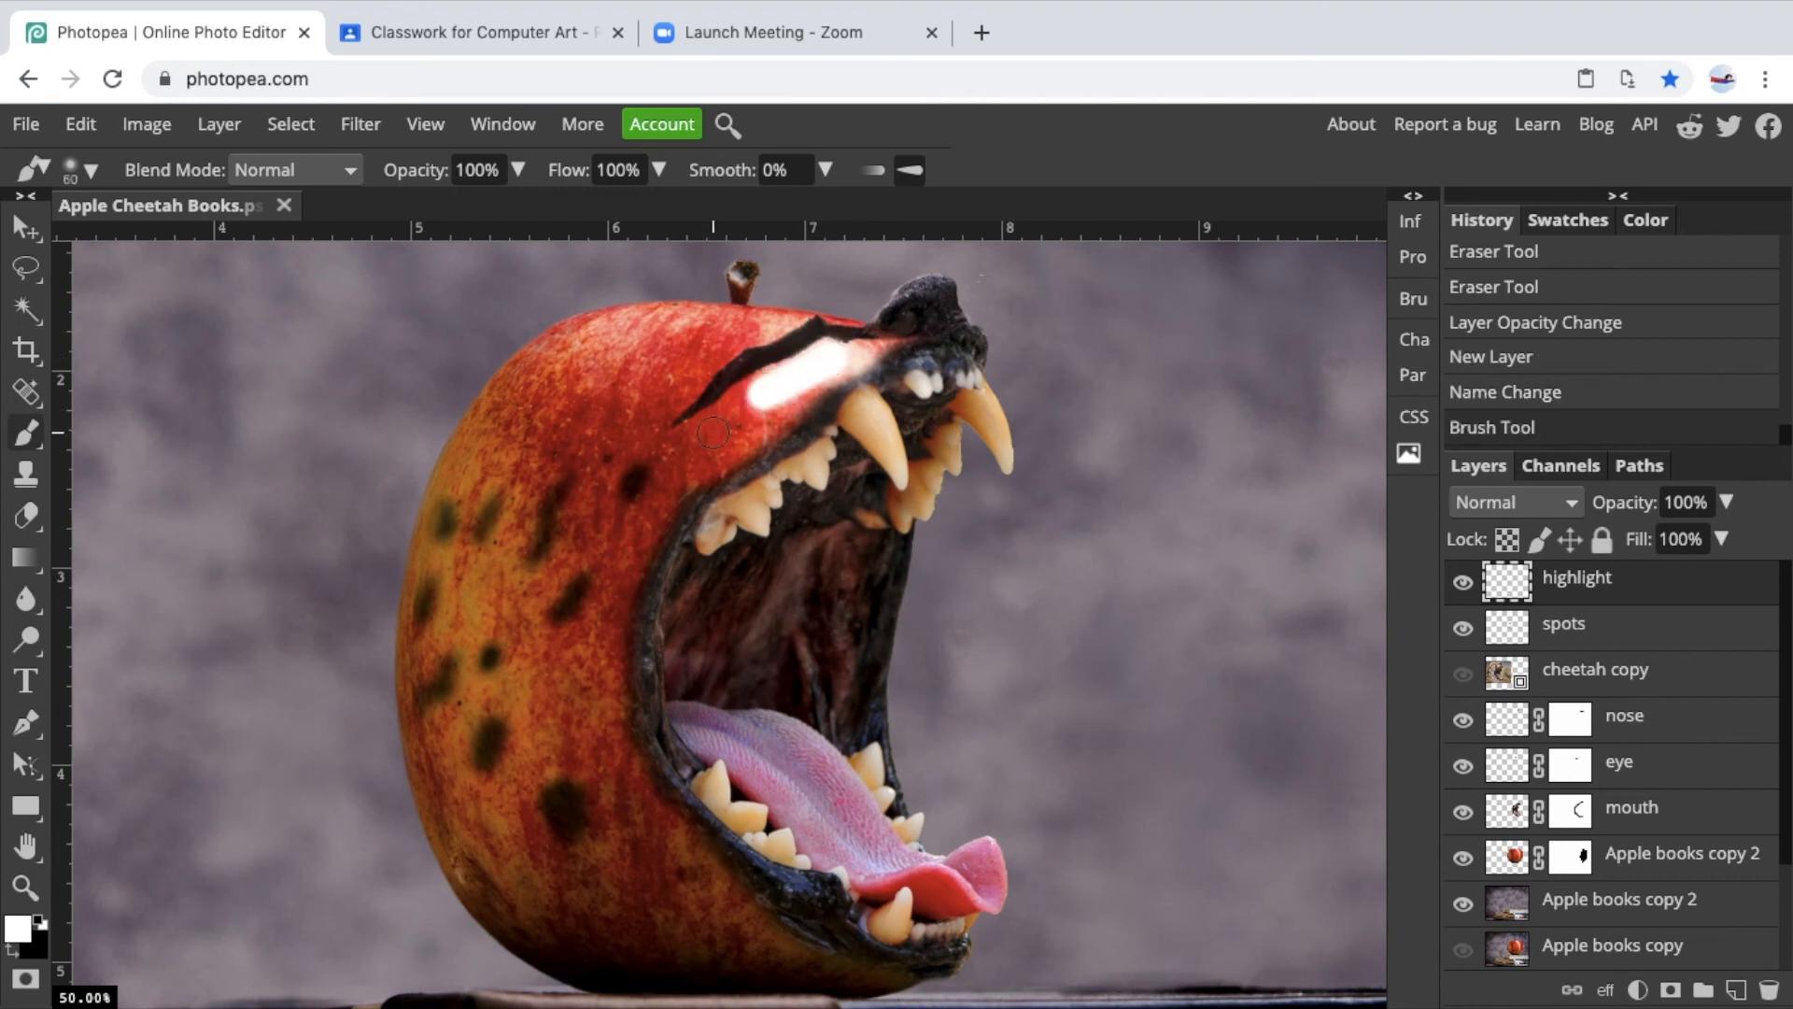
Replace the highlight with one thin white stroke, about 35 px, running down the mouth's left edge from top to bottom.
mouse_move(763, 394)
mouse_down()
mouse_move(640, 521)
mouse_move(605, 653)
mouse_up()
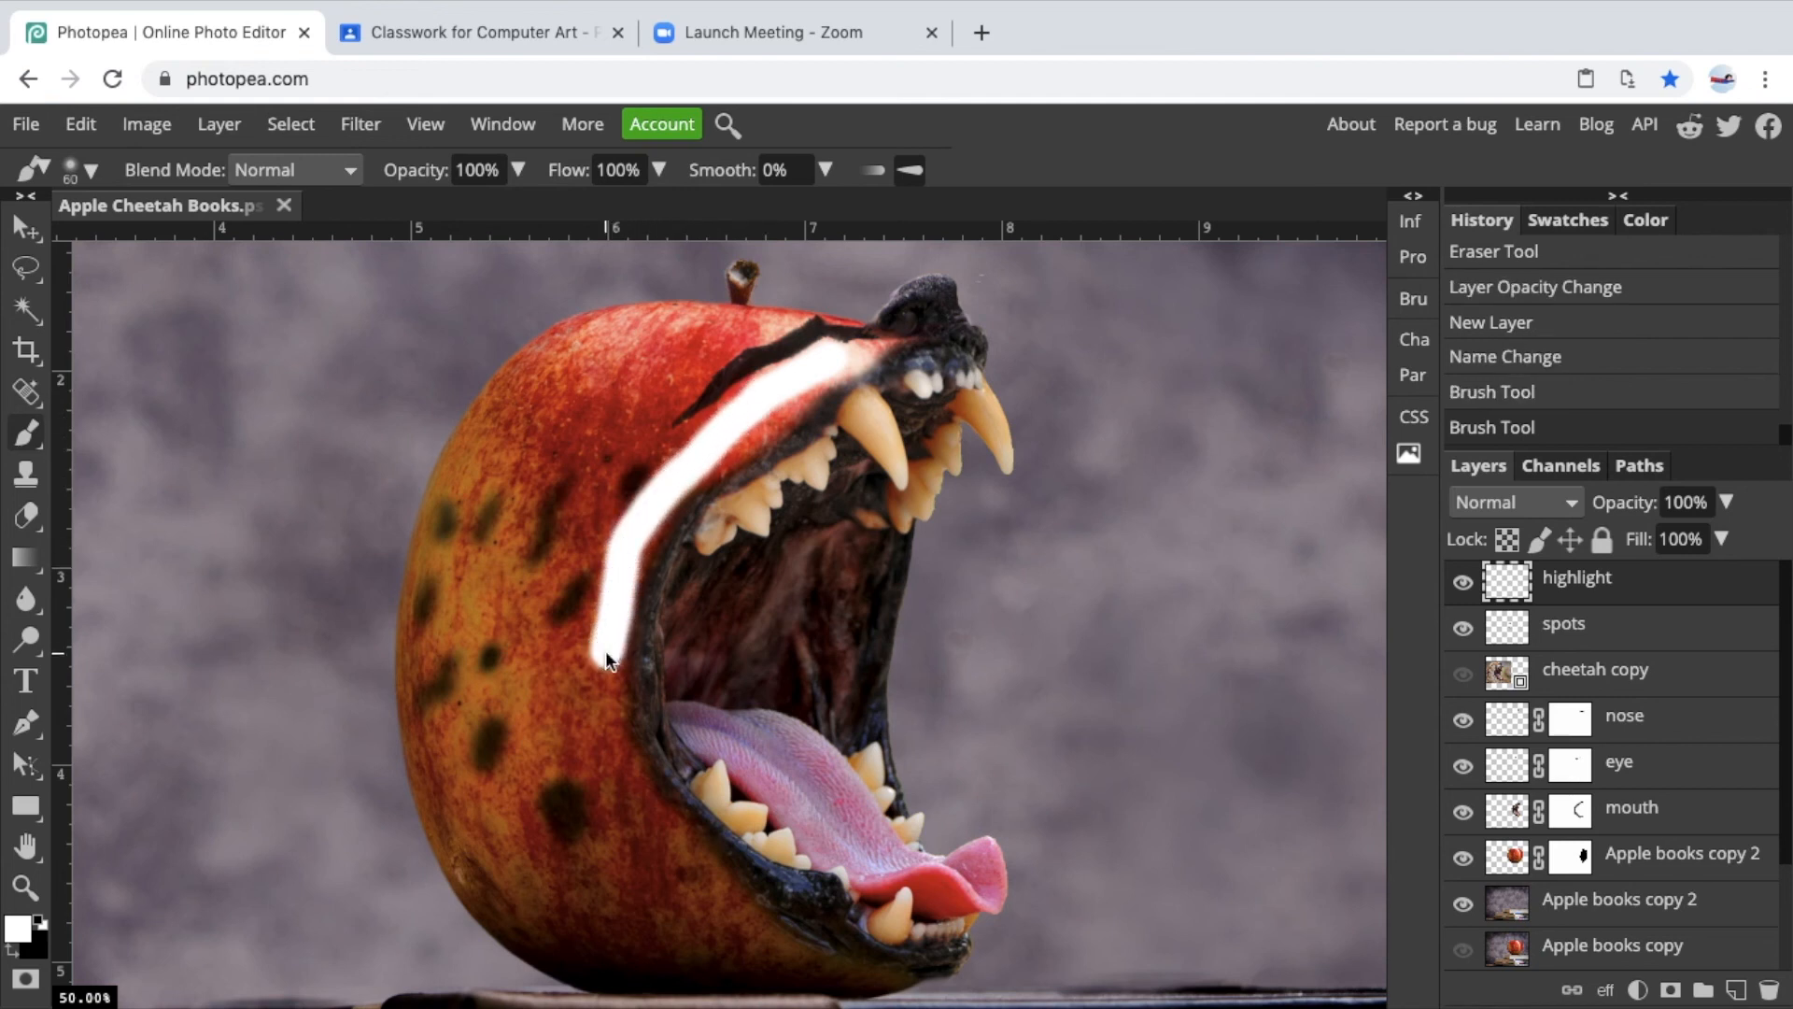
key(ctrl+z)
key(ctrl+z)
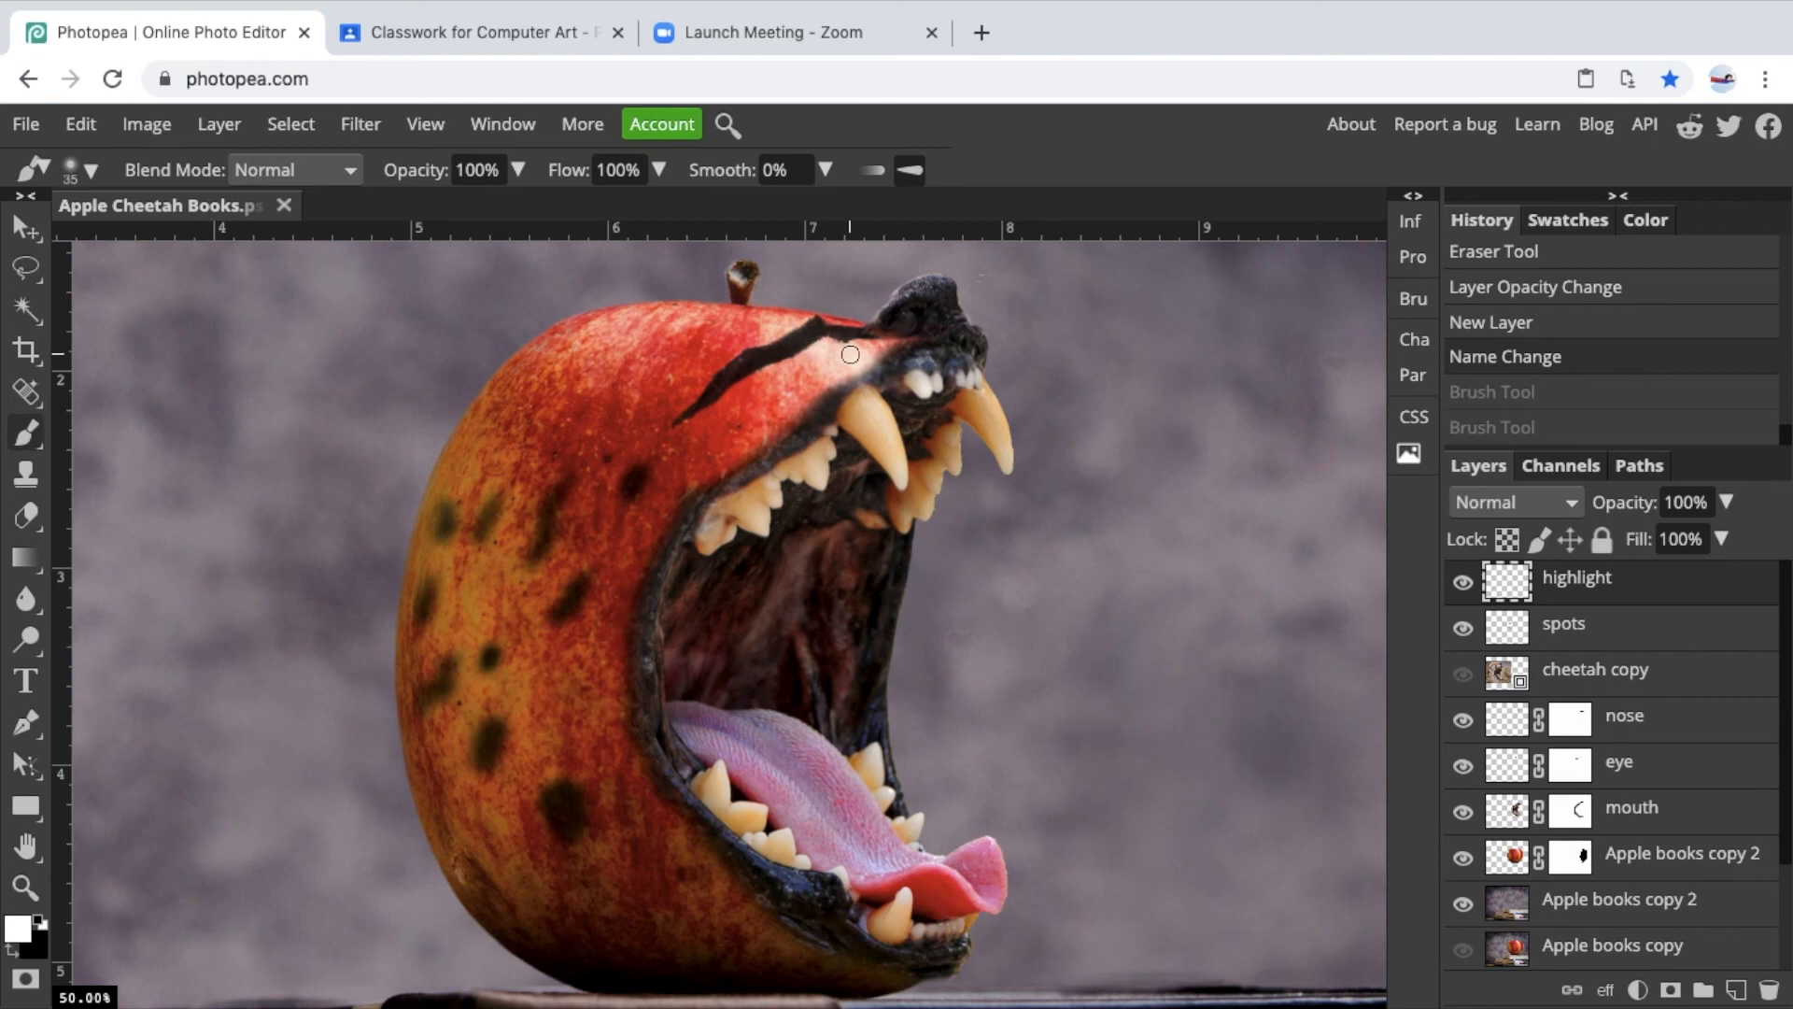
mouse_move(846, 359)
mouse_down()
mouse_move(642, 510)
mouse_move(595, 687)
mouse_move(665, 844)
mouse_move(816, 964)
mouse_up()
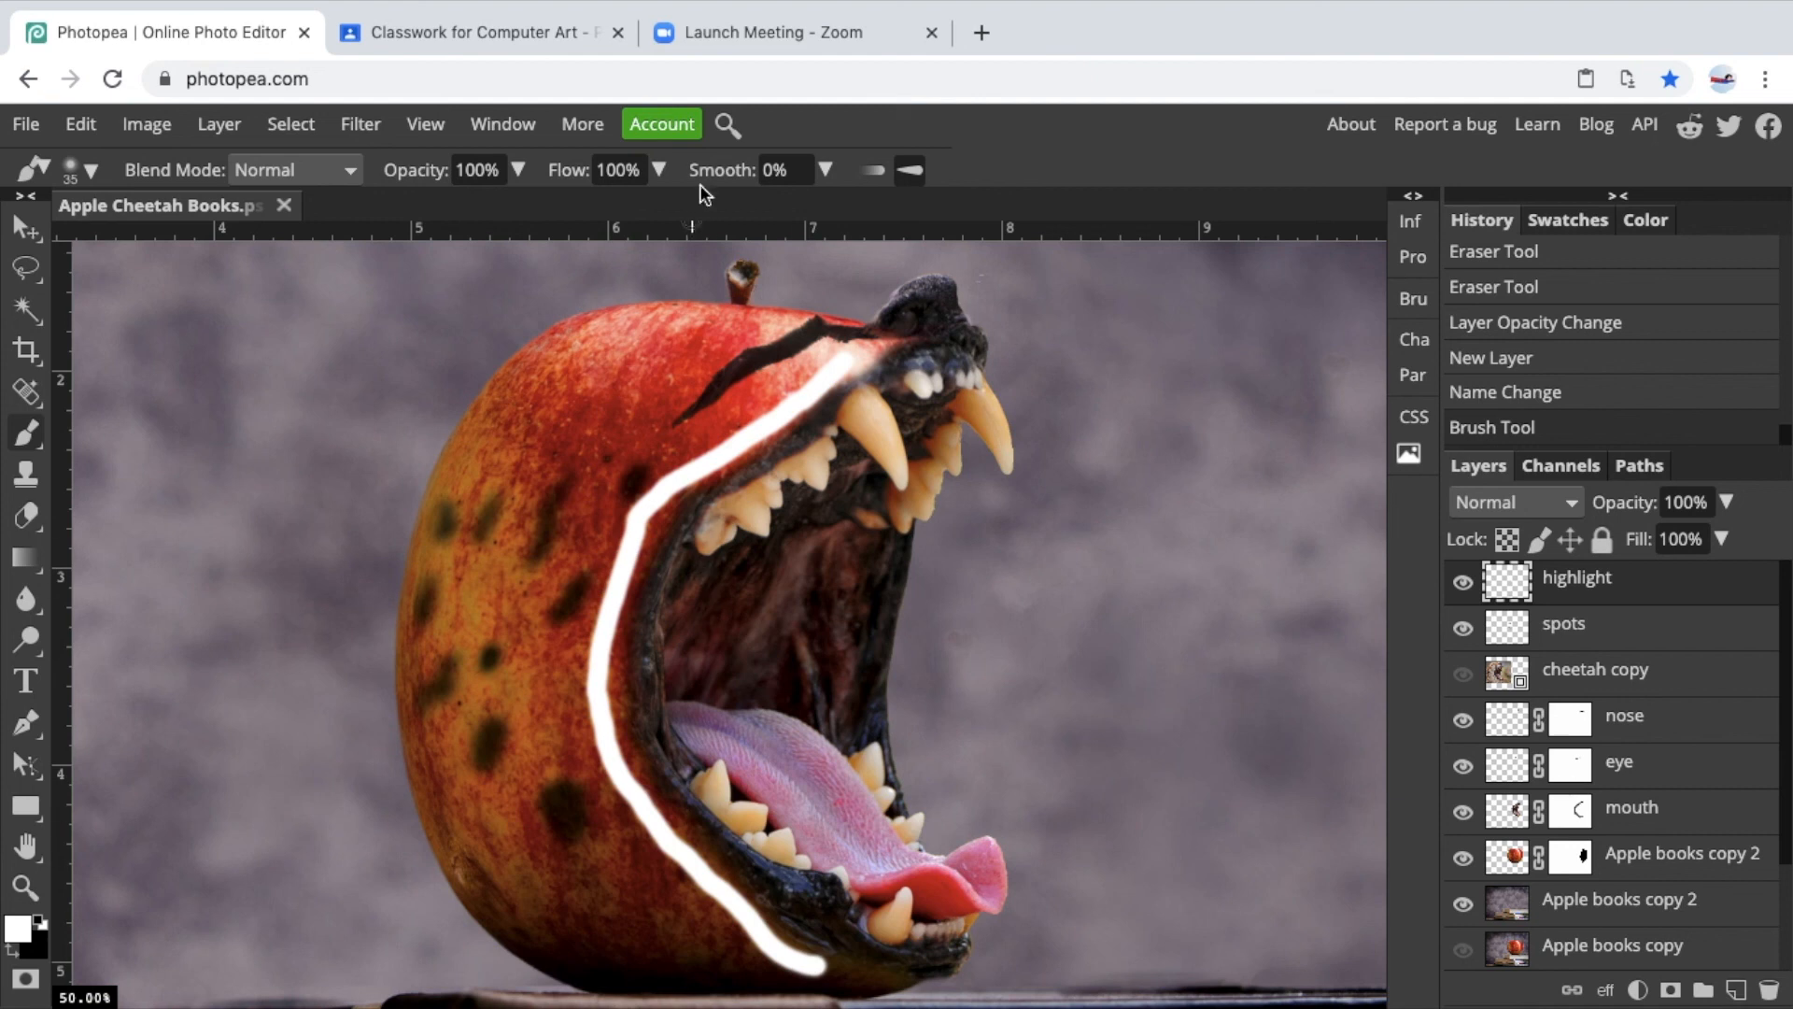
Apply a Gaussian Blur with a 33 px radius to the highlight layer.
click(365, 129)
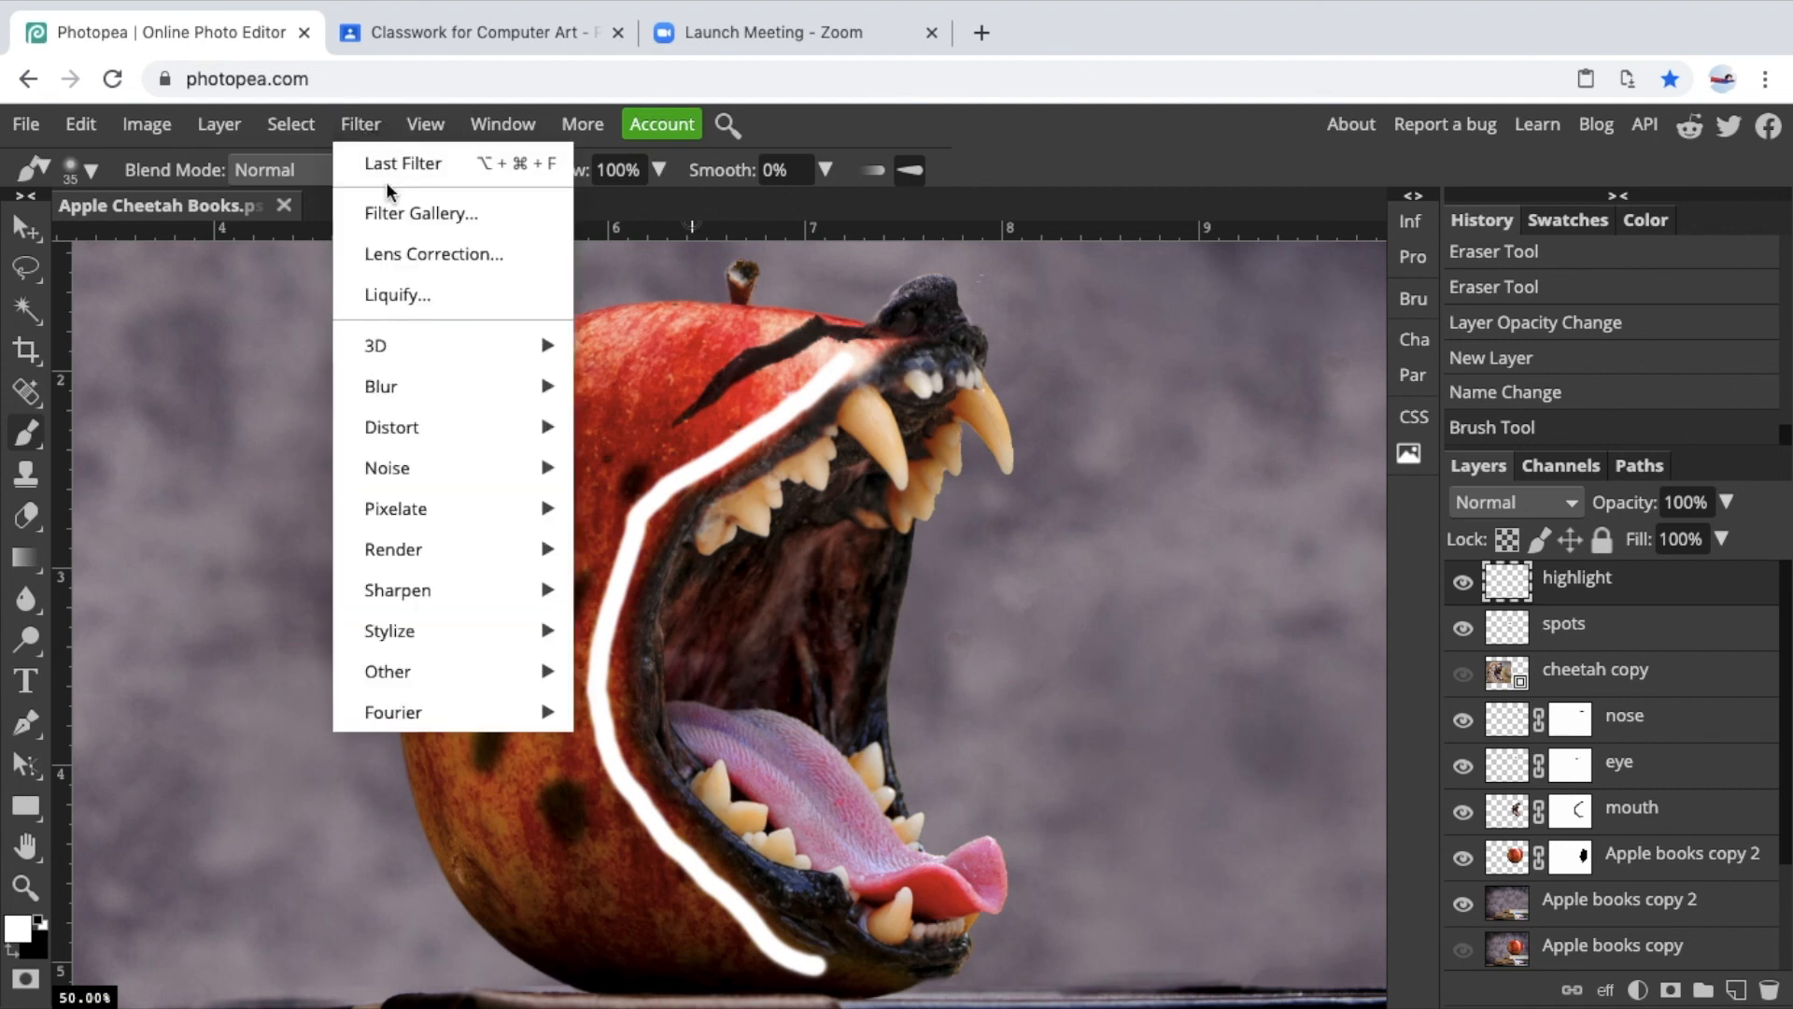
mouse_move(442, 384)
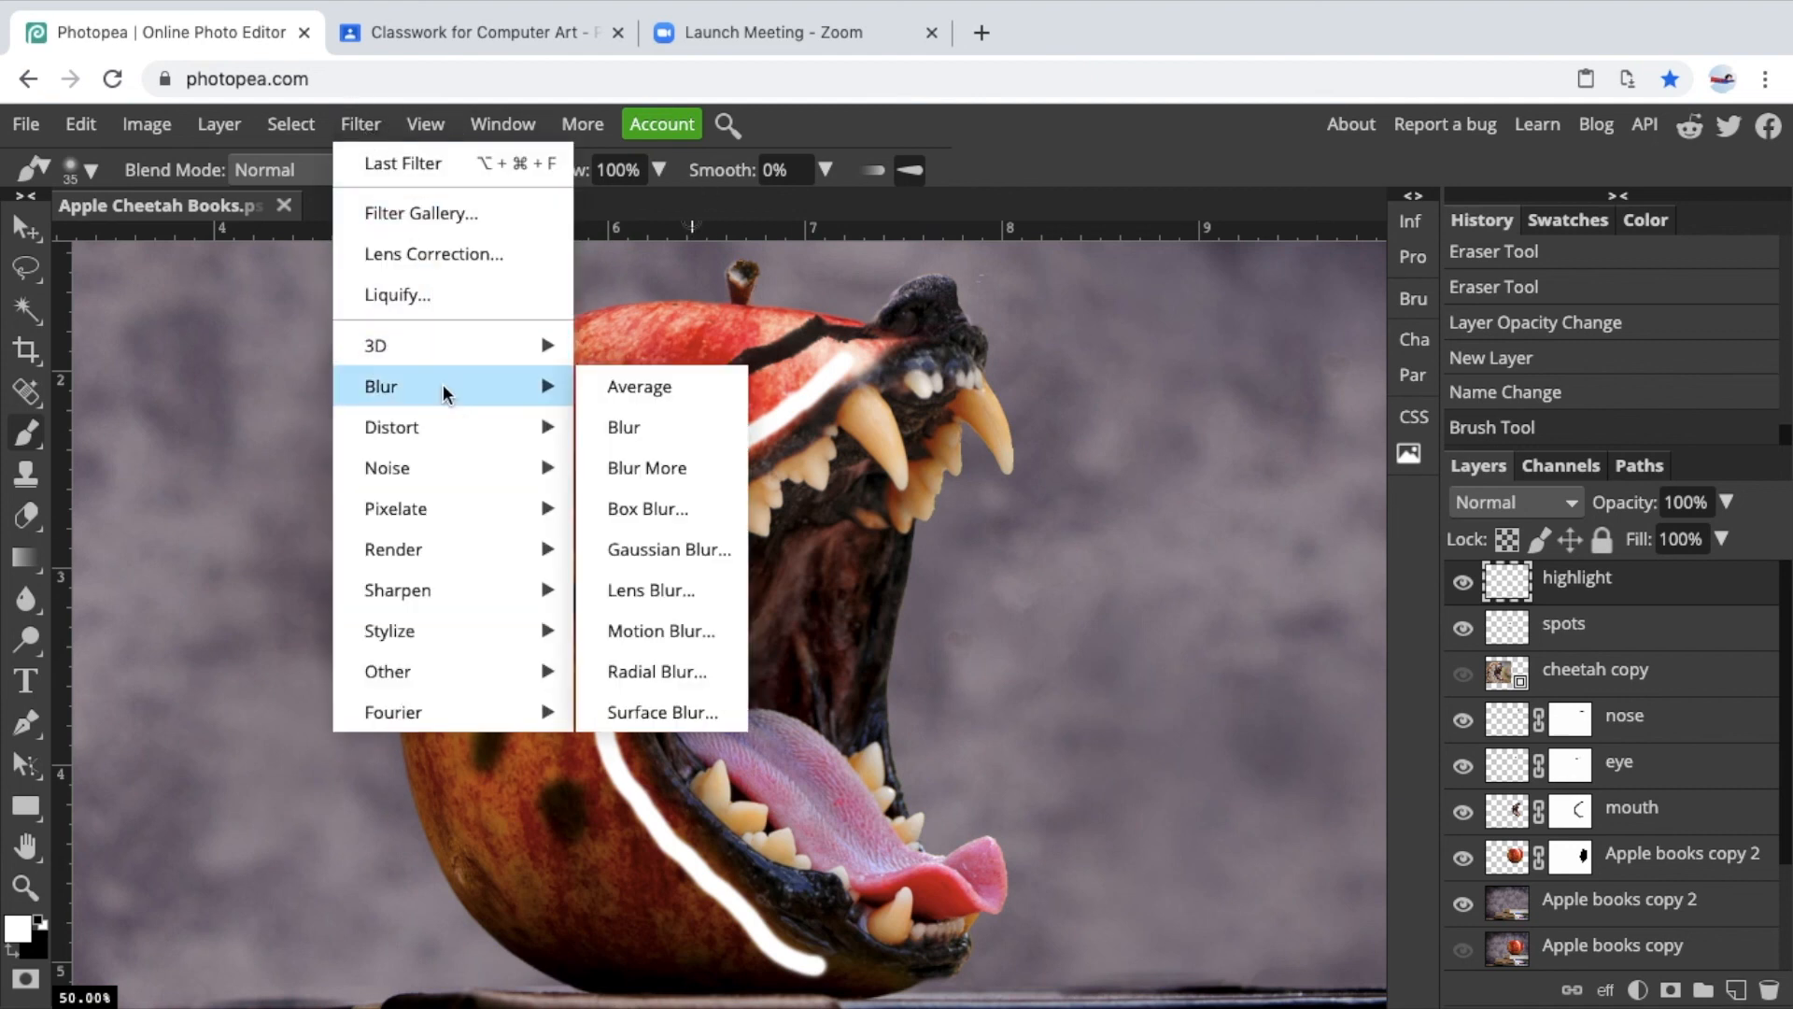
click(653, 551)
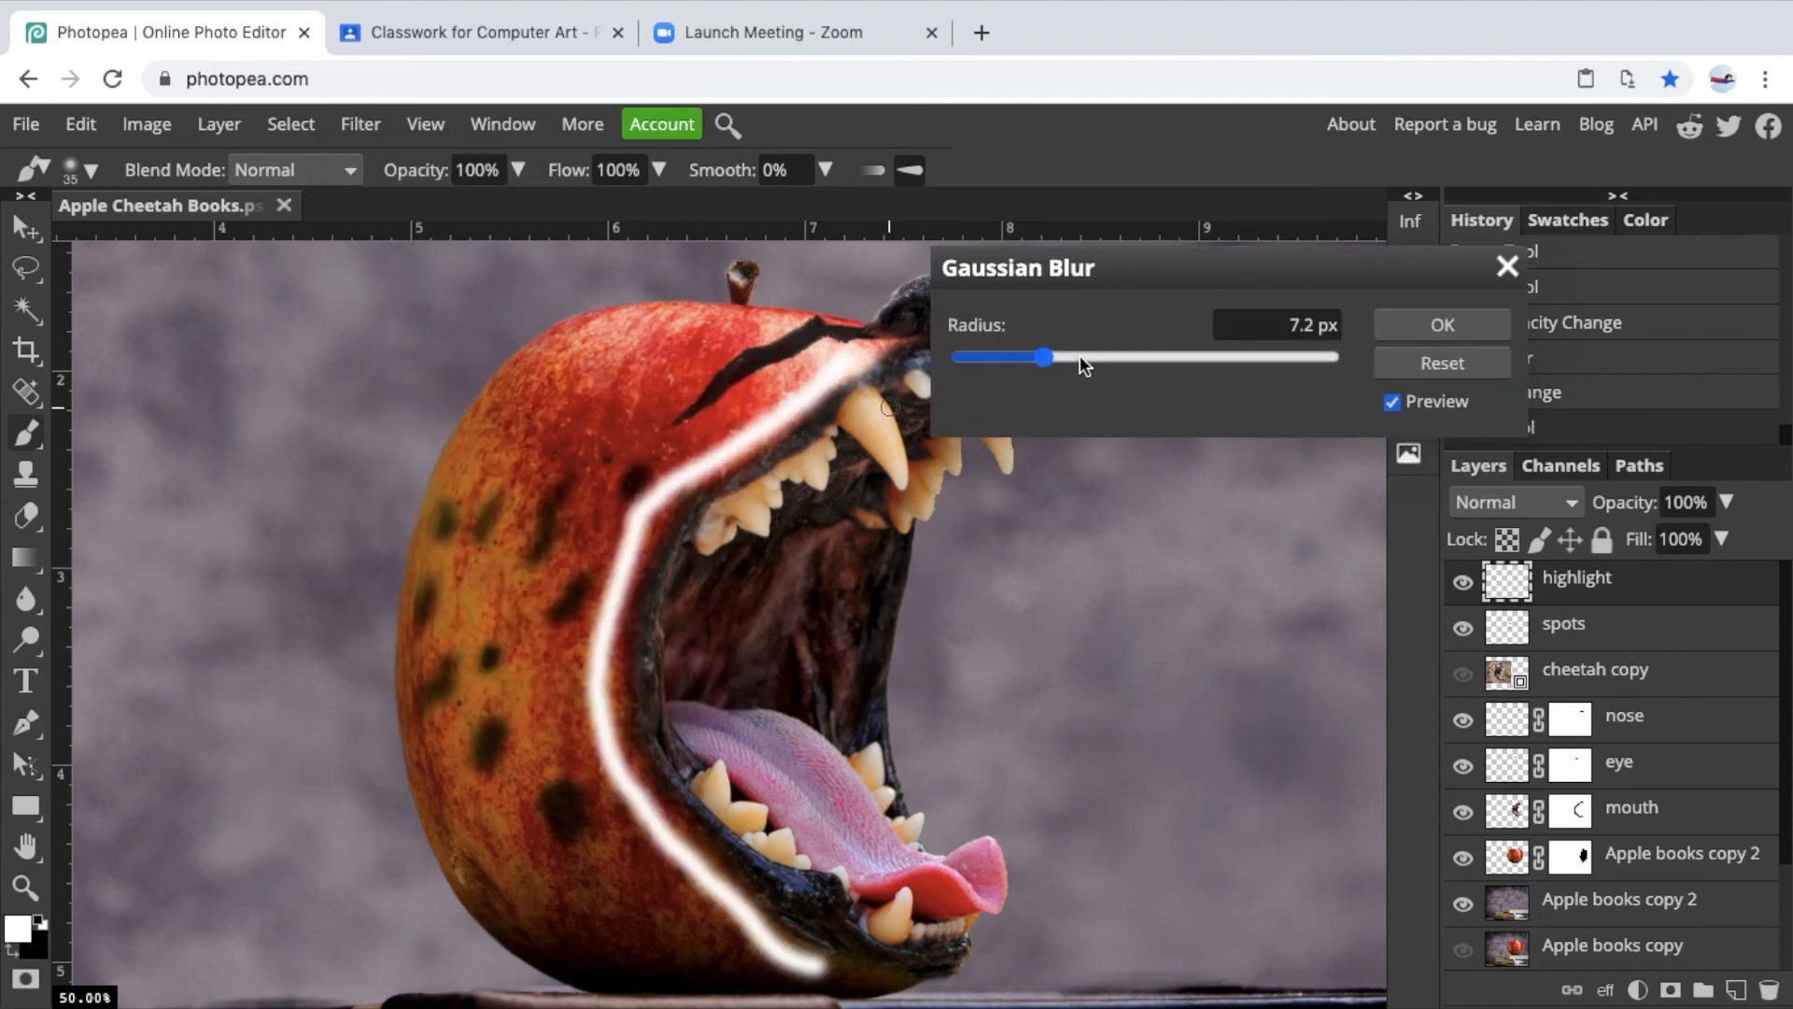
drag(1044, 357, 1176, 359)
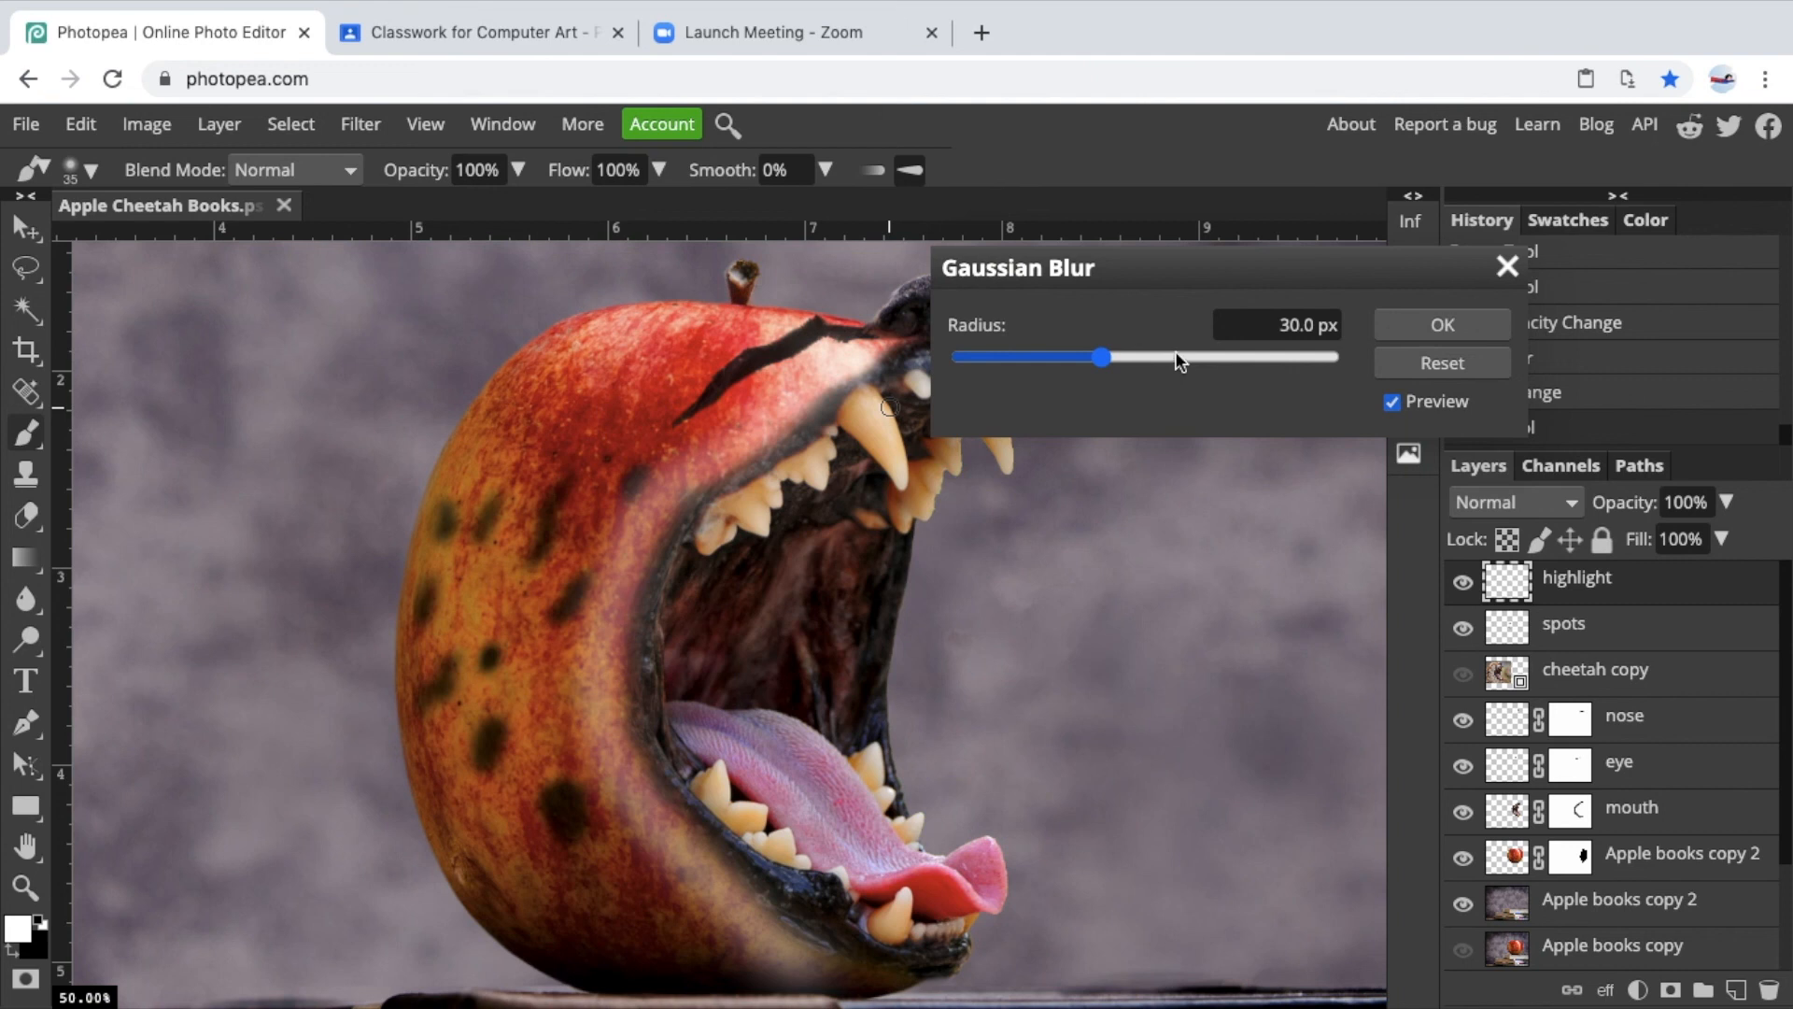
click(1182, 358)
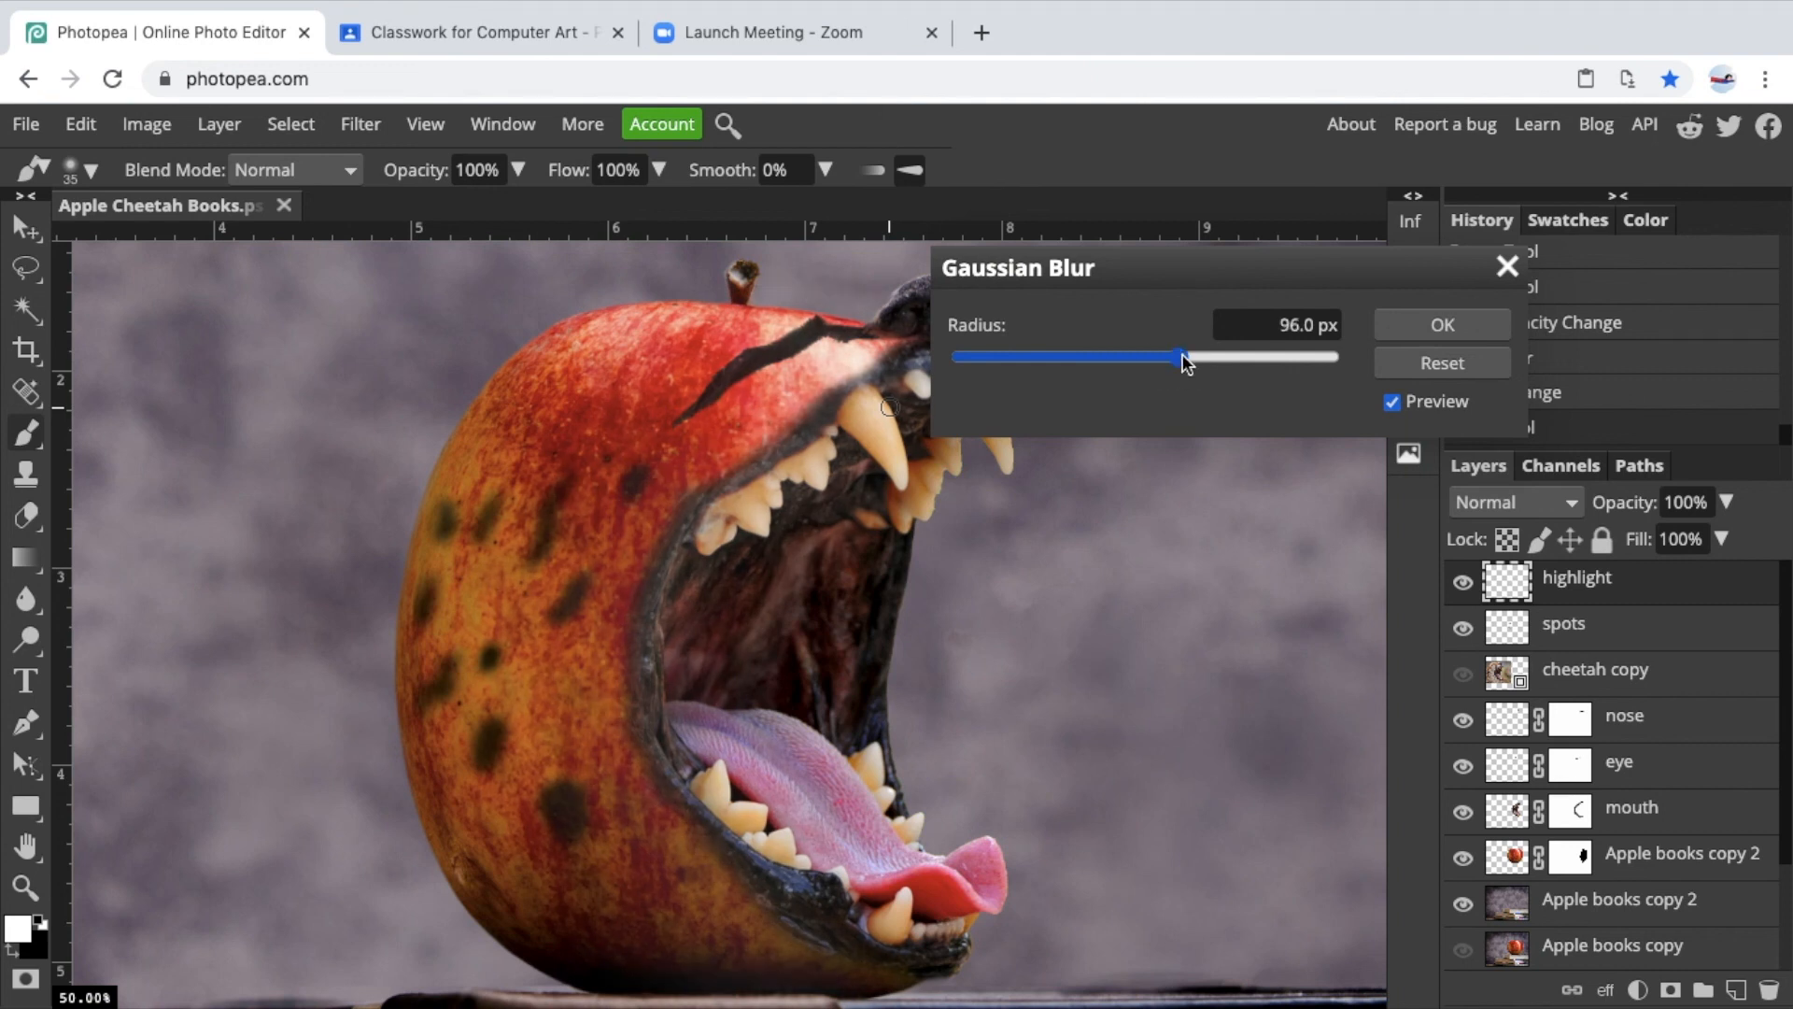
drag(1142, 358, 1112, 361)
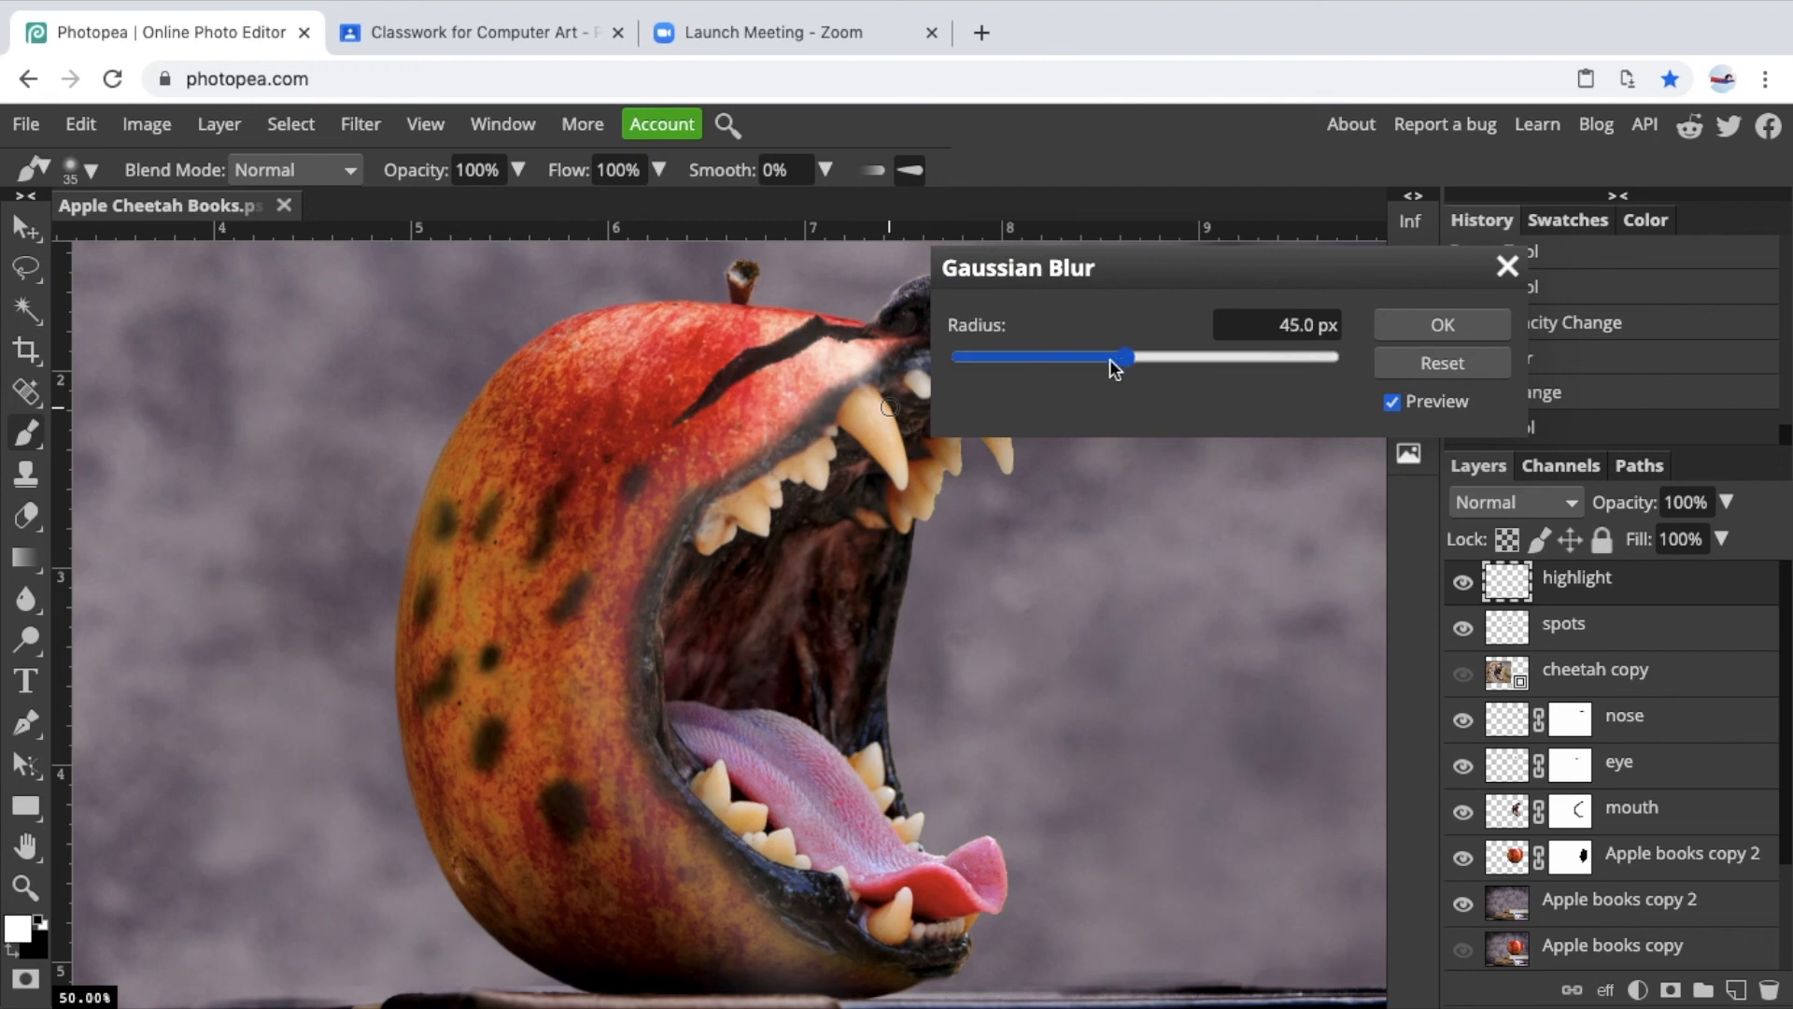
click(1091, 355)
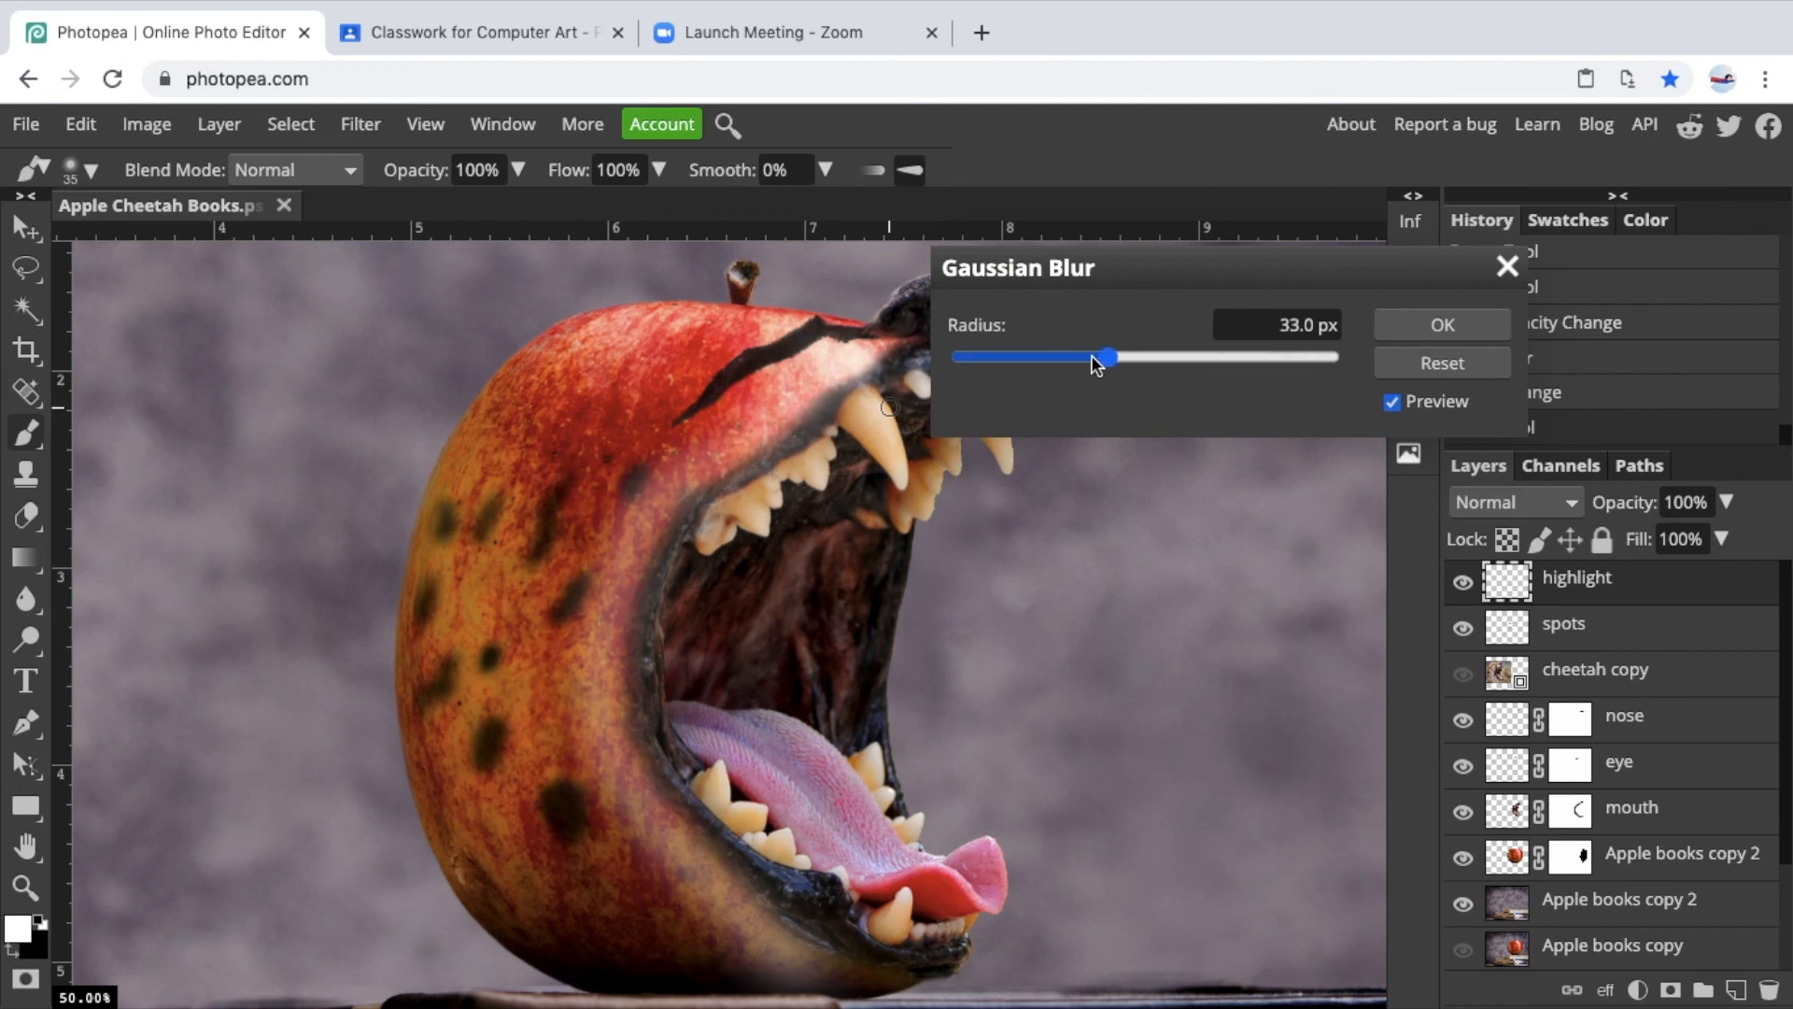
click(1414, 325)
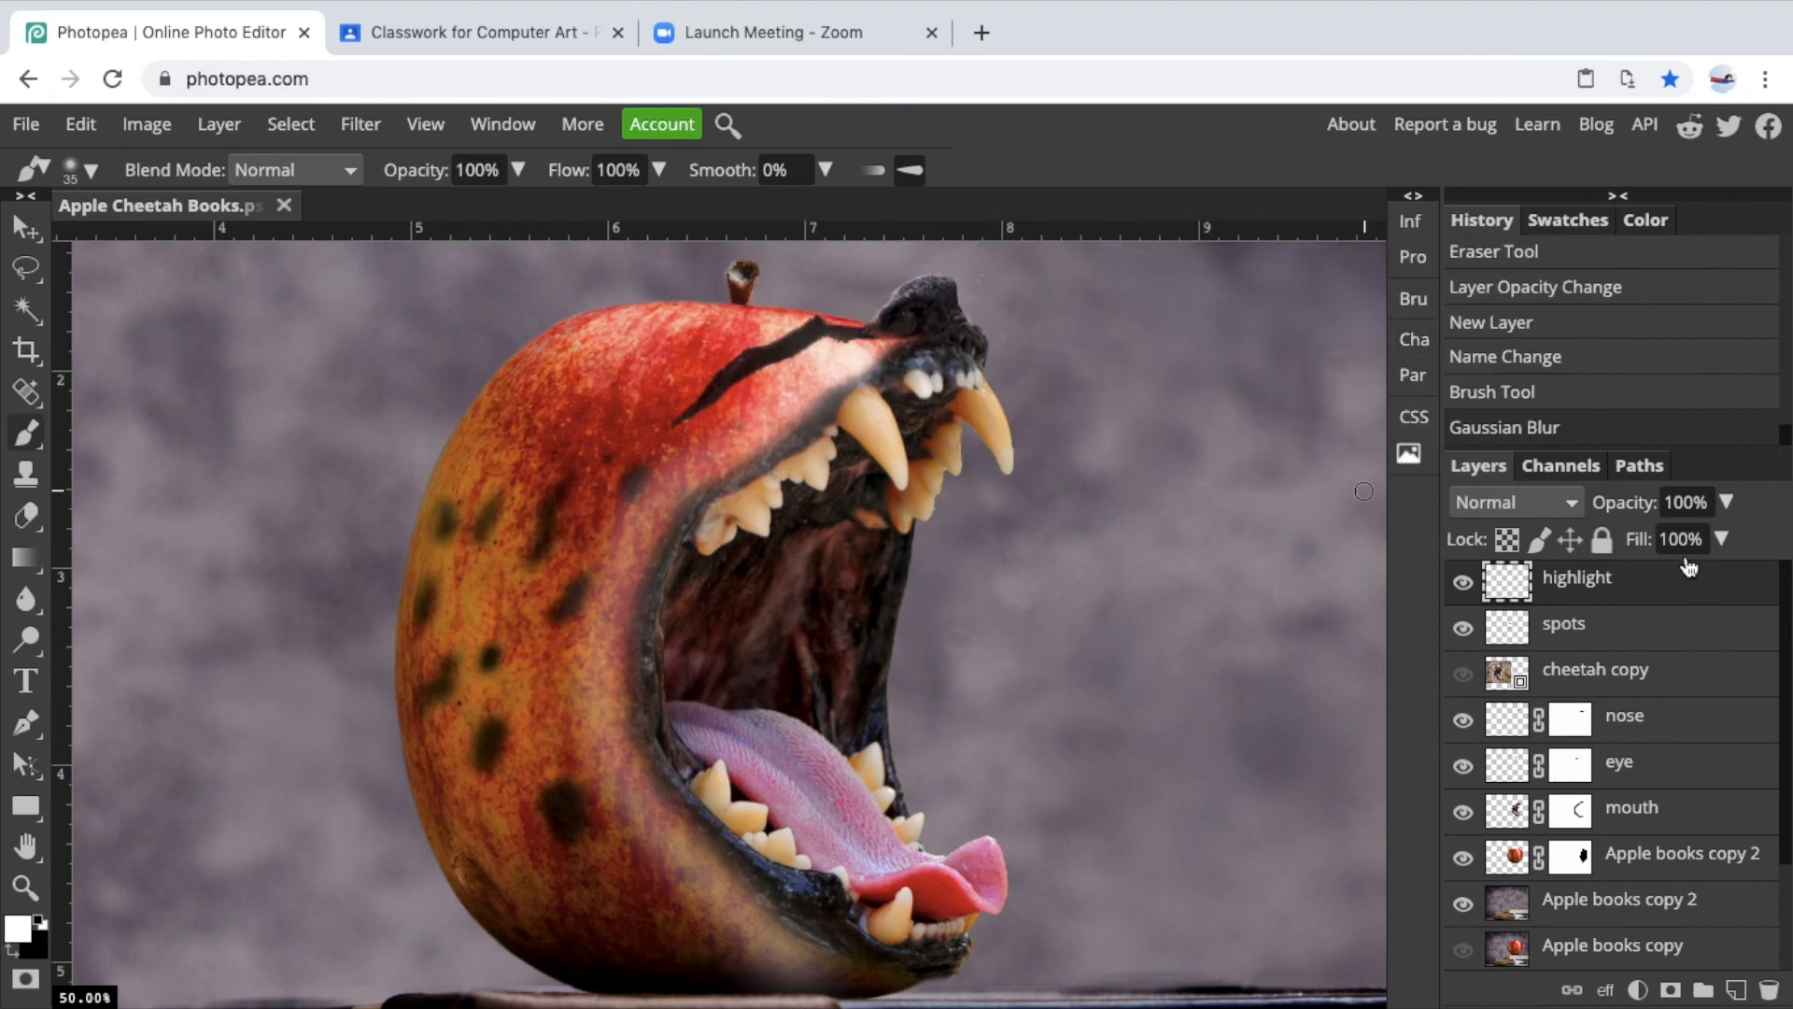
Lower the highlight layer's opacity to 62% and toggle its visibility to compare the effect.
click(1727, 496)
drag(1726, 540, 1682, 546)
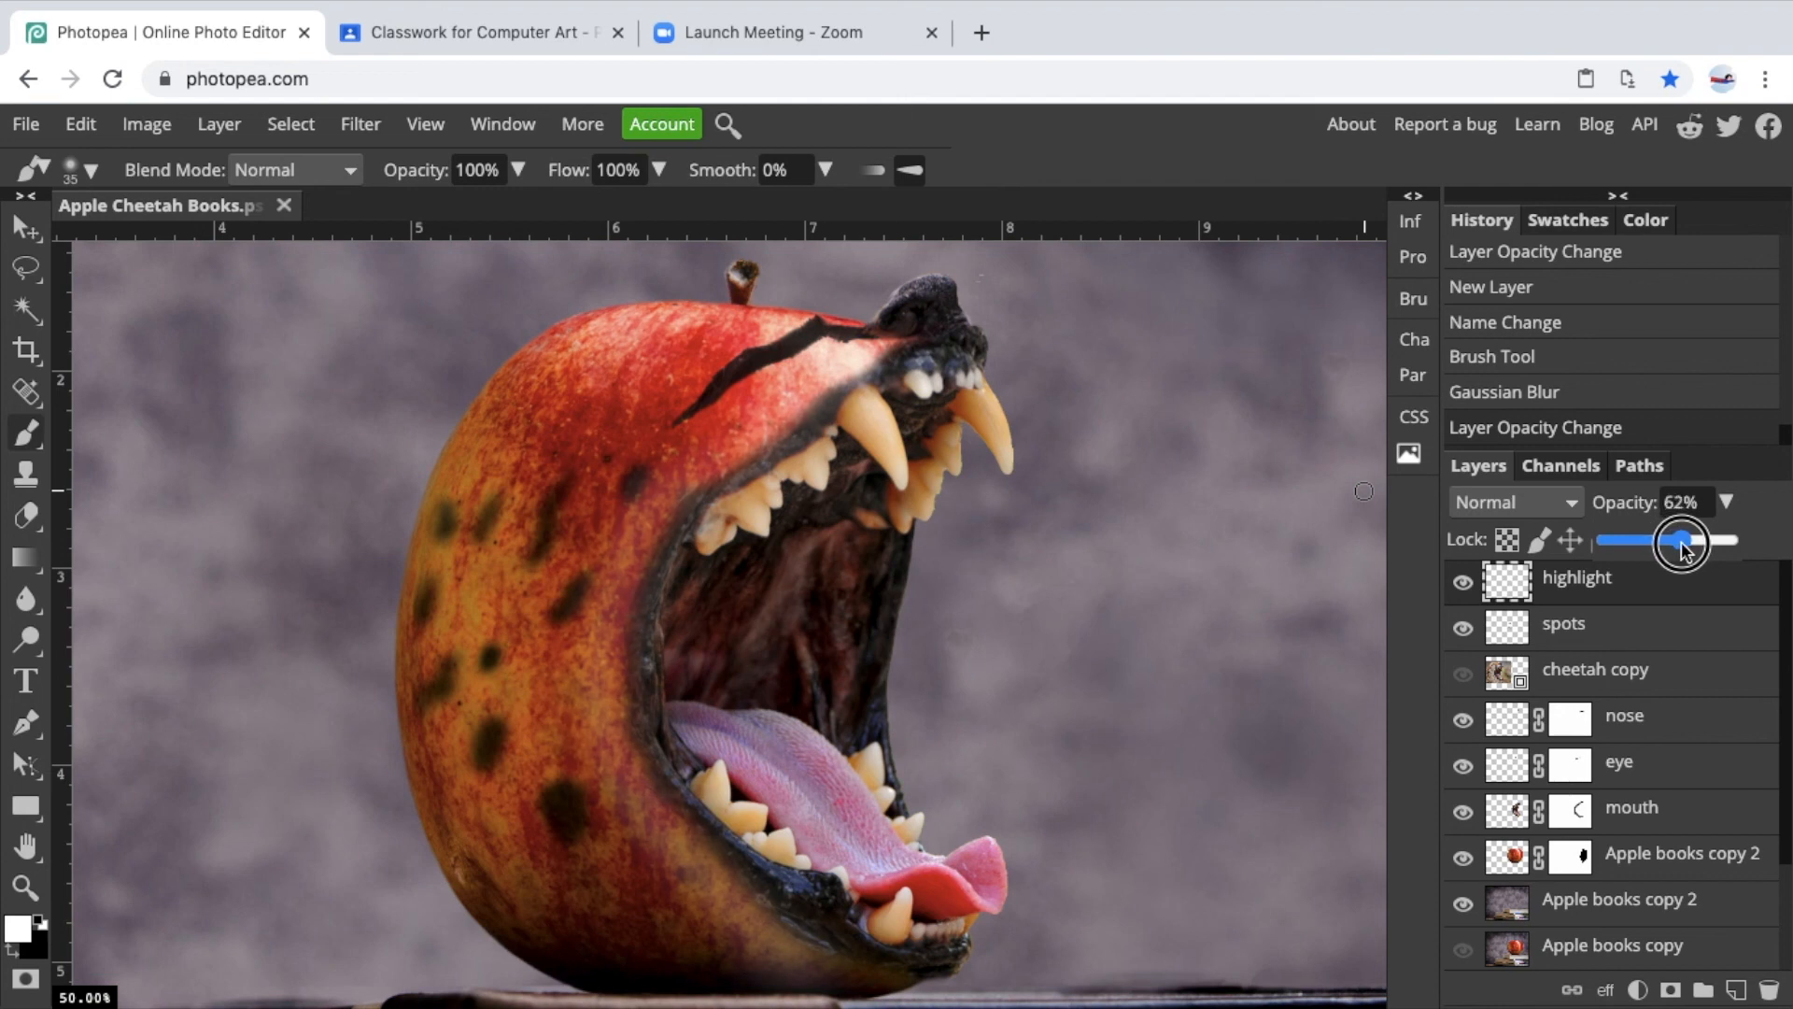
click(1464, 584)
click(1464, 583)
click(1465, 584)
click(1465, 583)
click(1464, 584)
click(1464, 584)
click(1465, 584)
click(1464, 584)
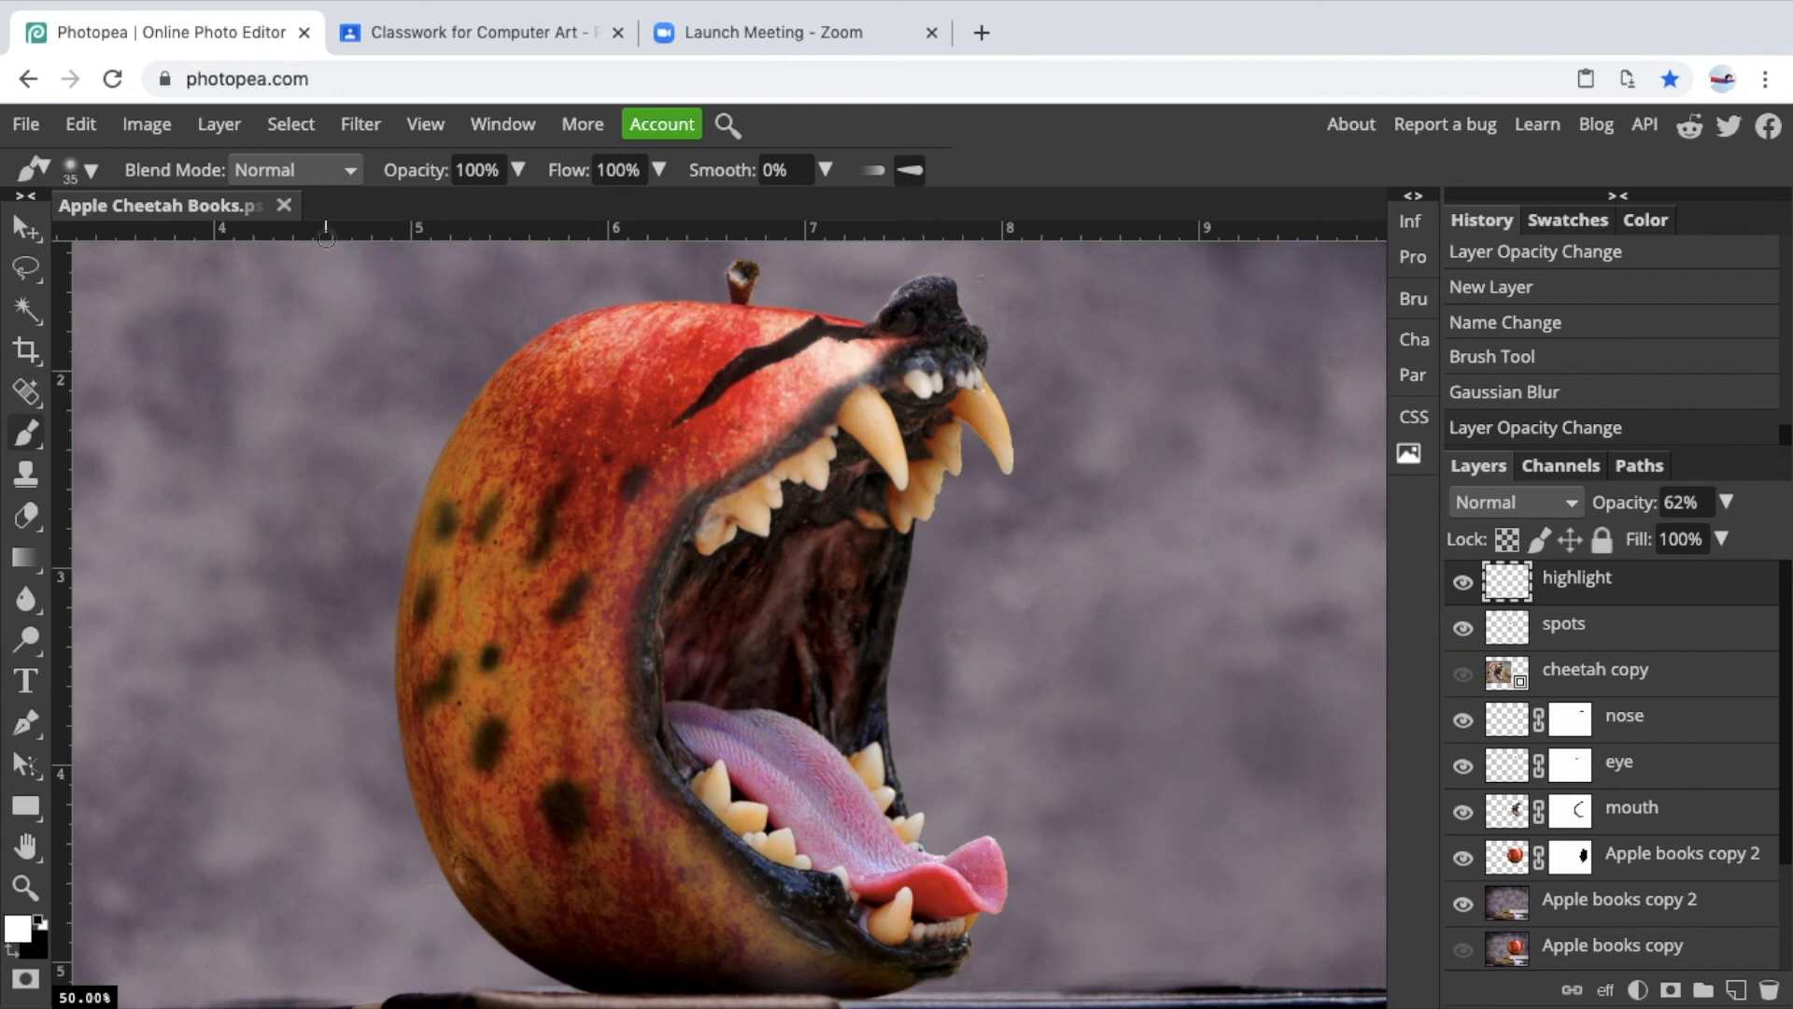
Add a raster mask to the highlight layer and make black the foreground color.
click(291, 124)
mouse_move(219, 125)
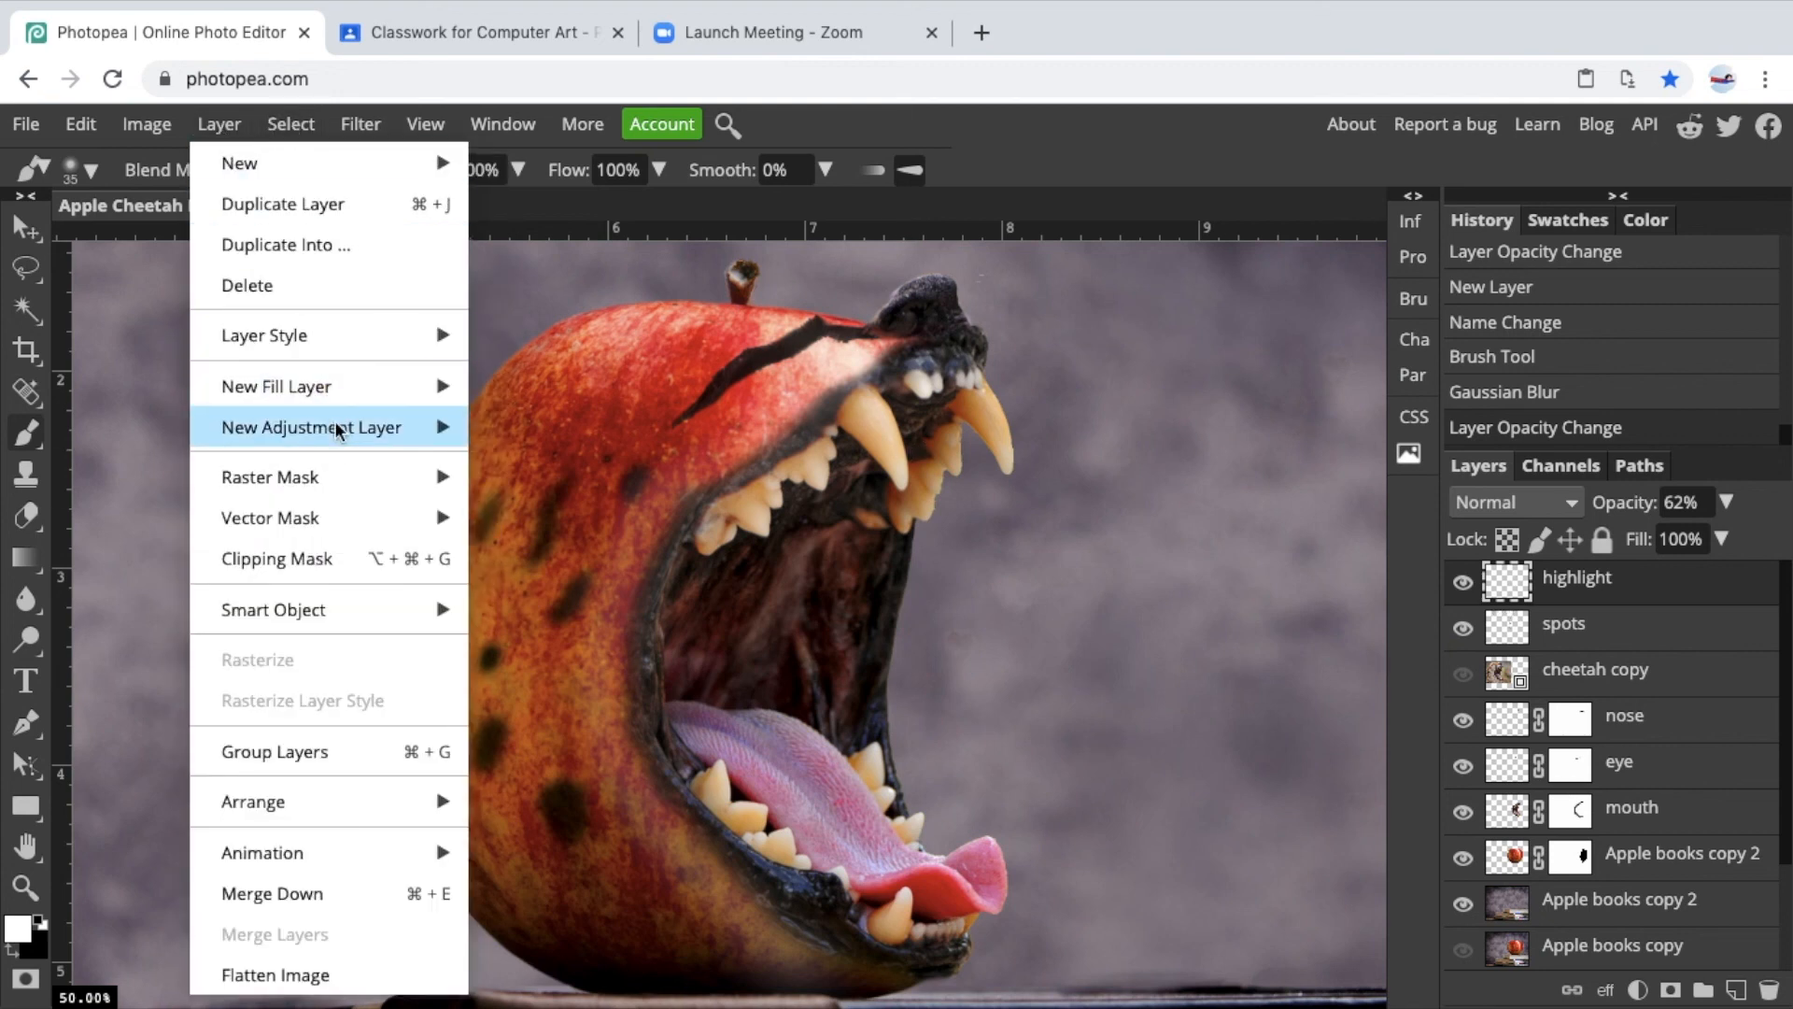
mouse_move(340, 476)
click(504, 477)
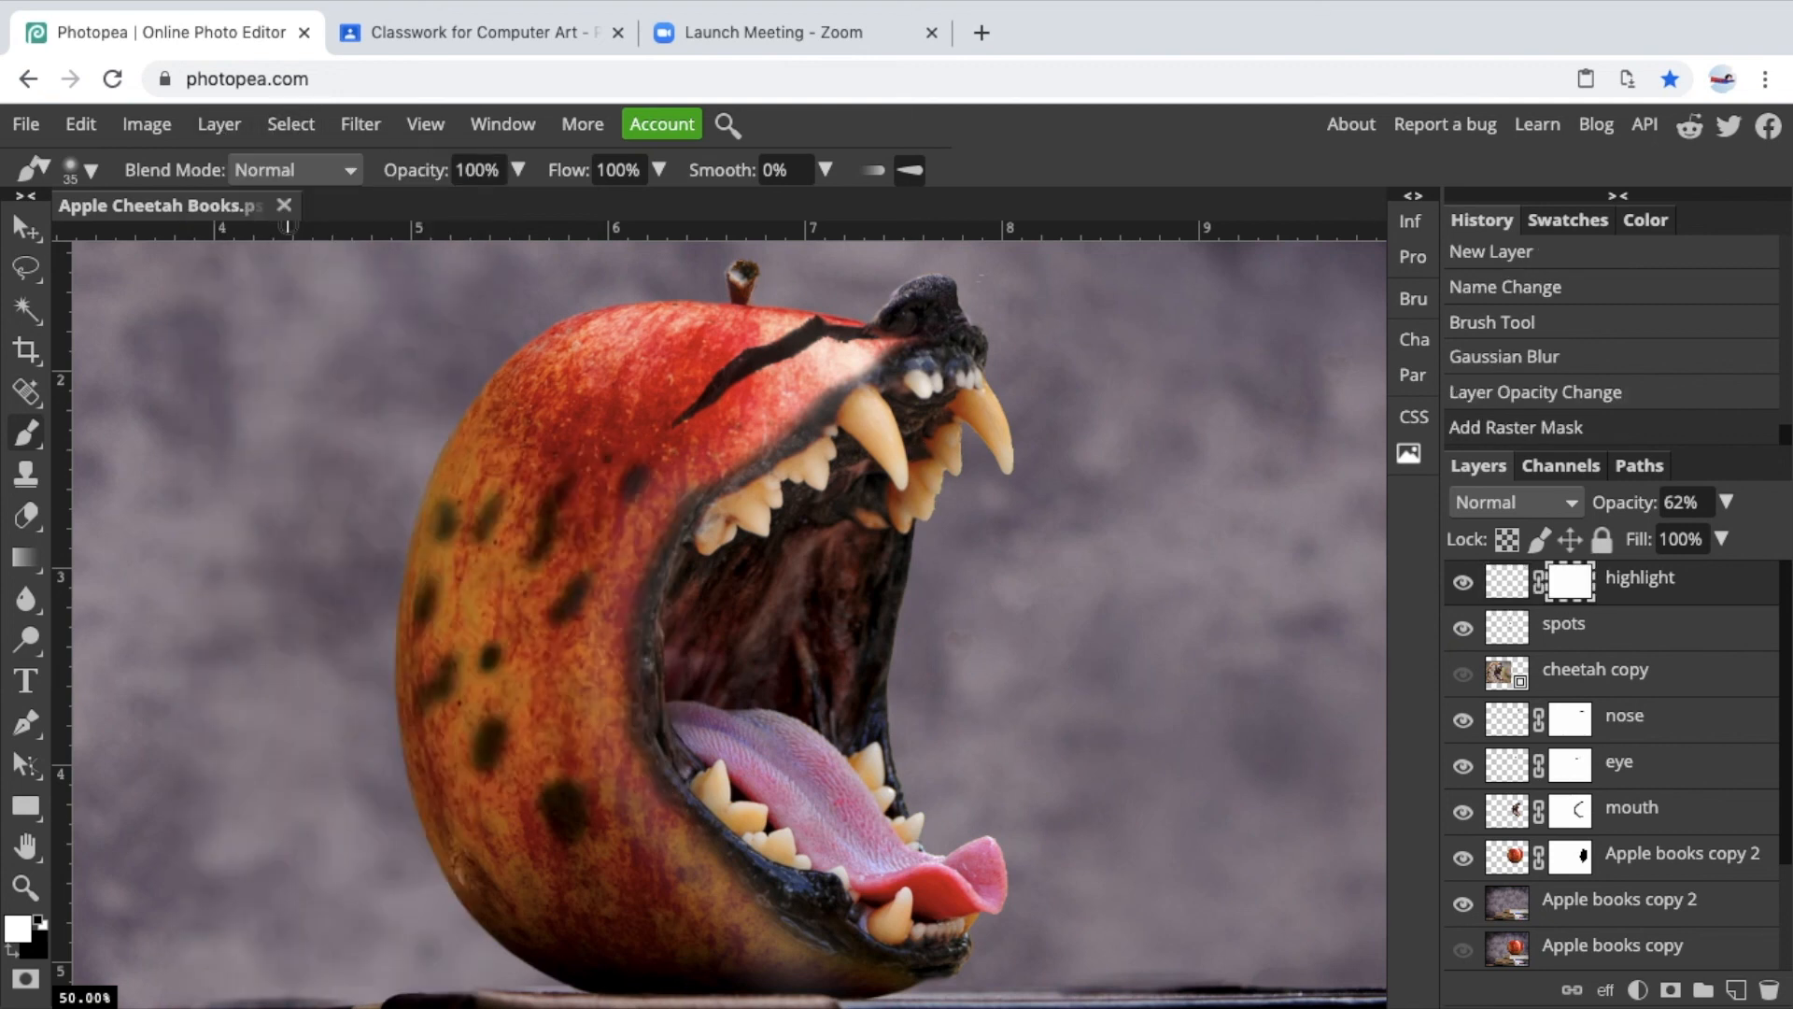
click(14, 951)
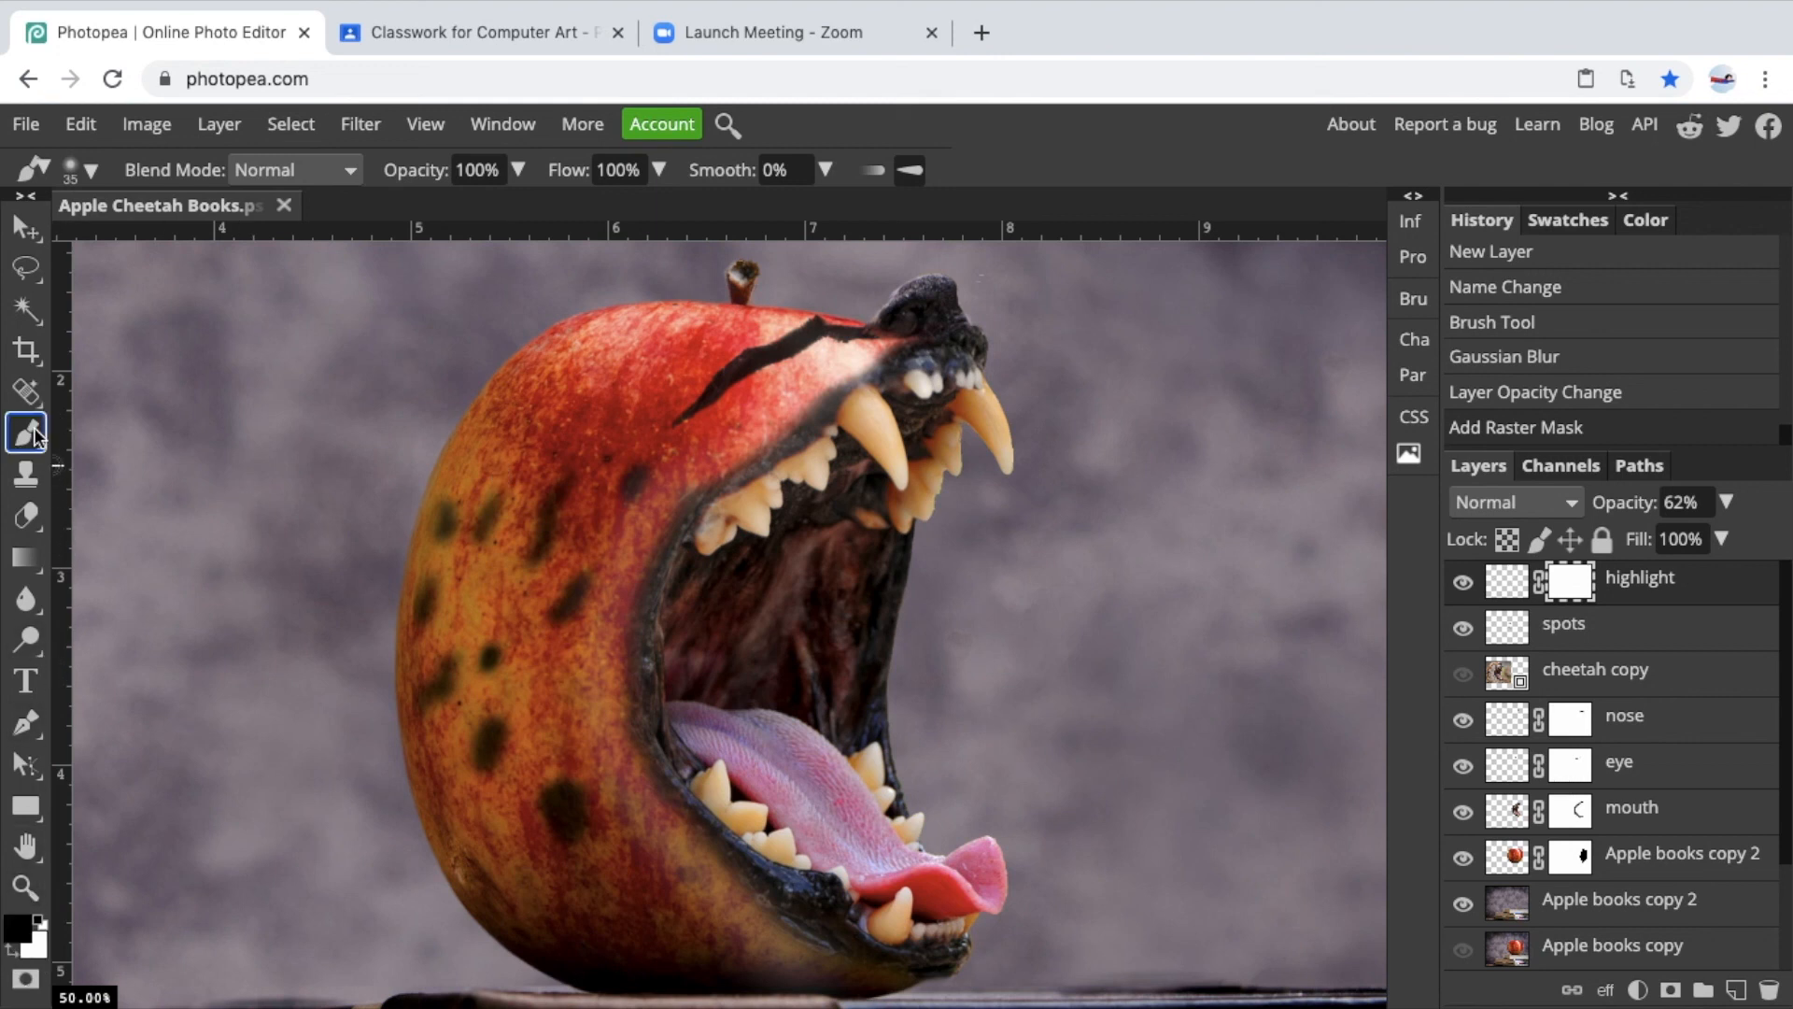
Mask out the highlight near the lower lip with a 125 px black brush.
key(bracketright)
key(bracketright)
key(bracketright)
key(bracketright)
key(bracketright)
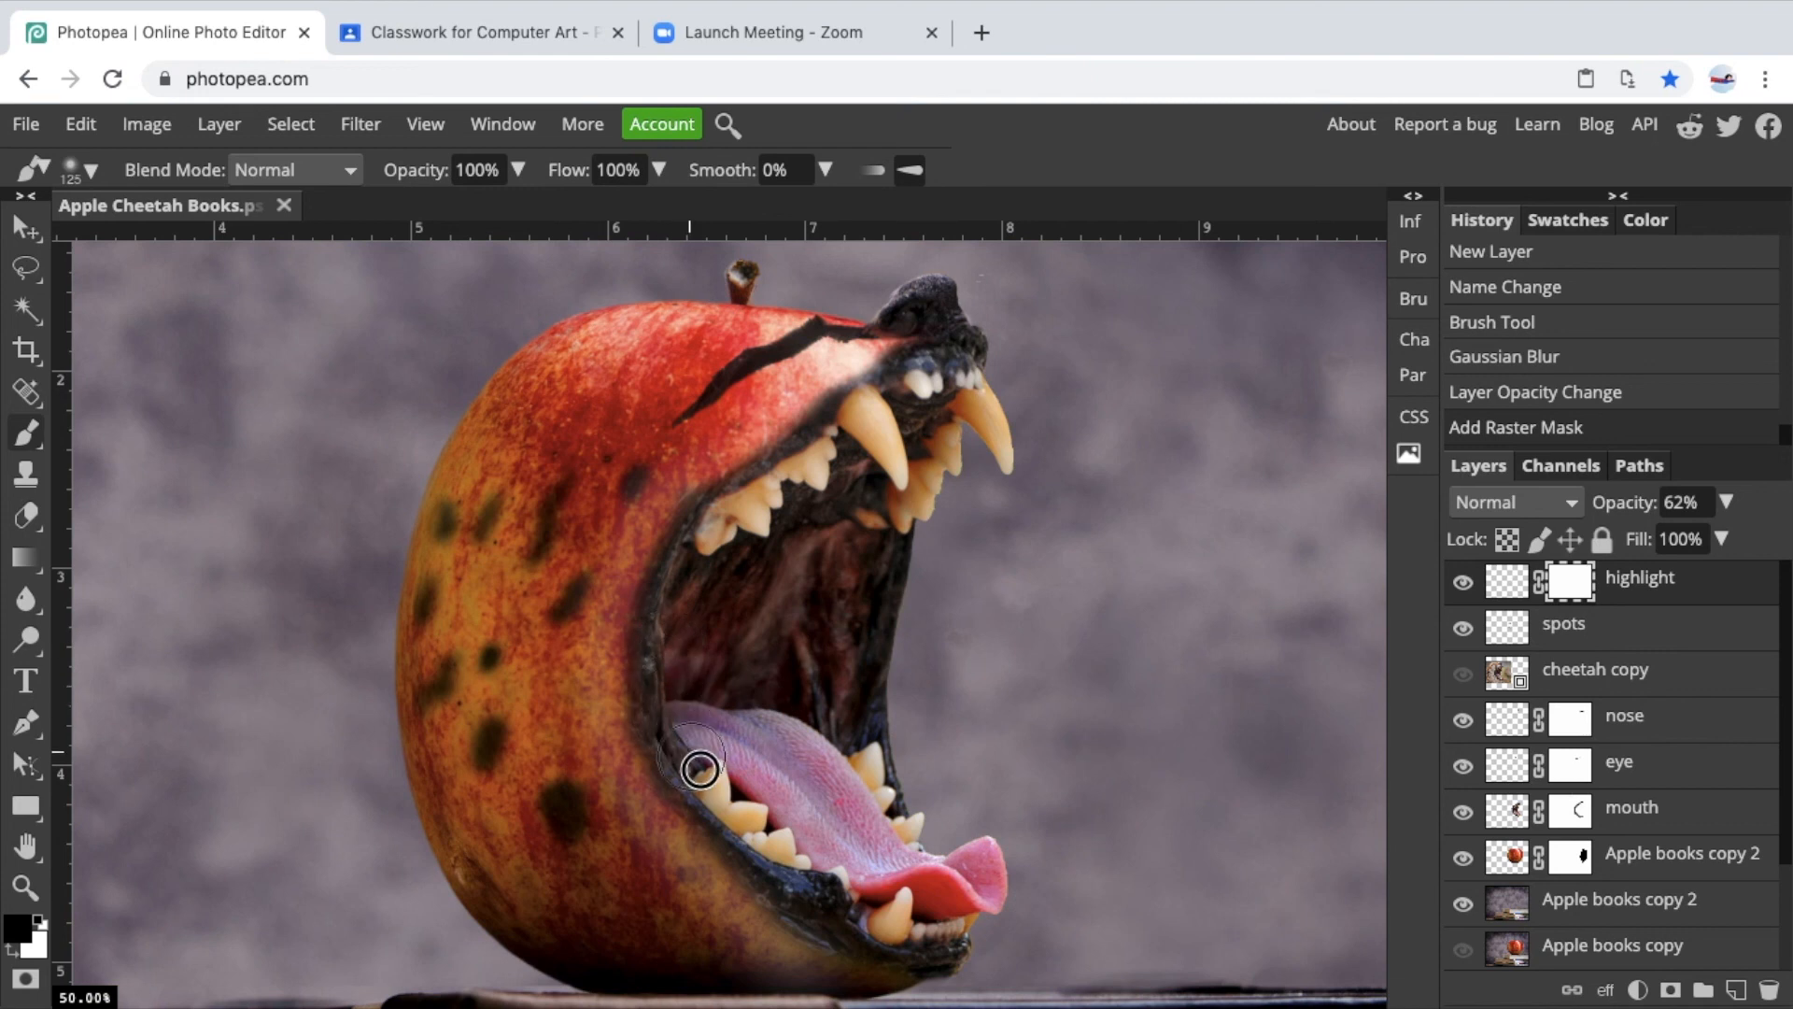
drag(827, 883, 922, 930)
Set the brush to 250 px at 39% opacity and softly mask the highlight's lower end.
key(bracketright)
key(bracketright)
key(bracketright)
key(bracketright)
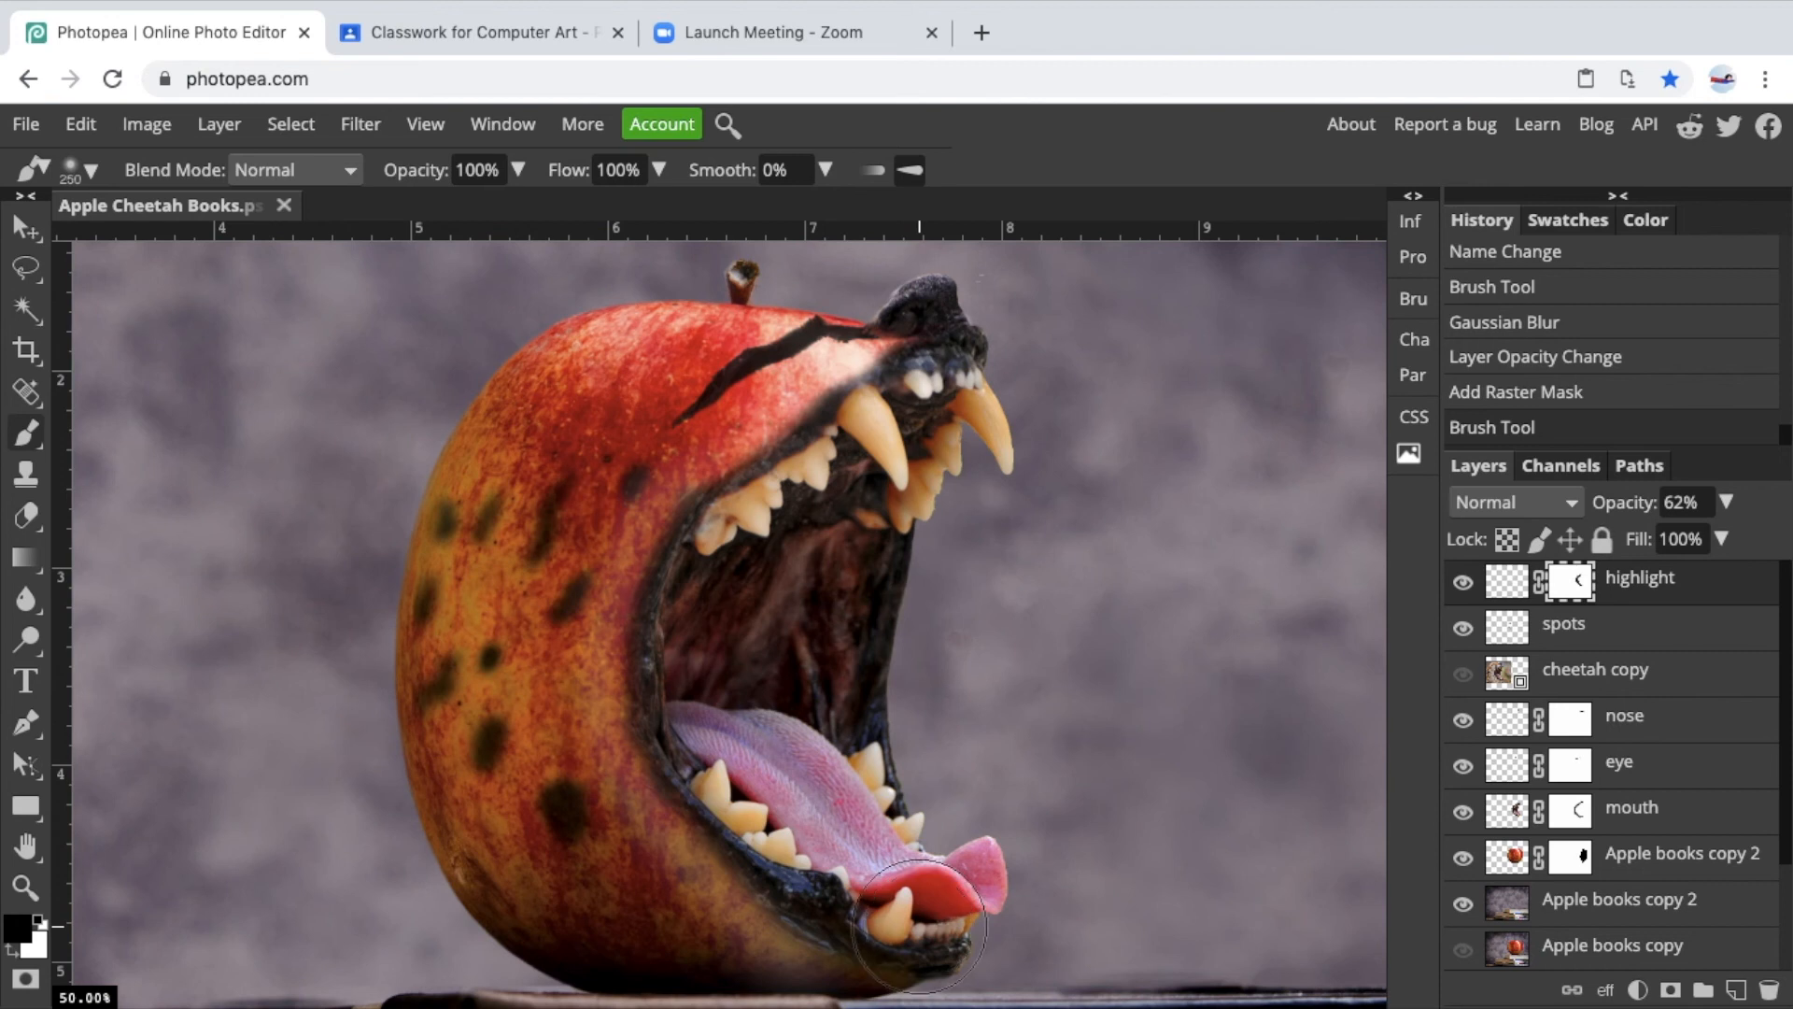
click(518, 177)
drag(525, 210, 446, 210)
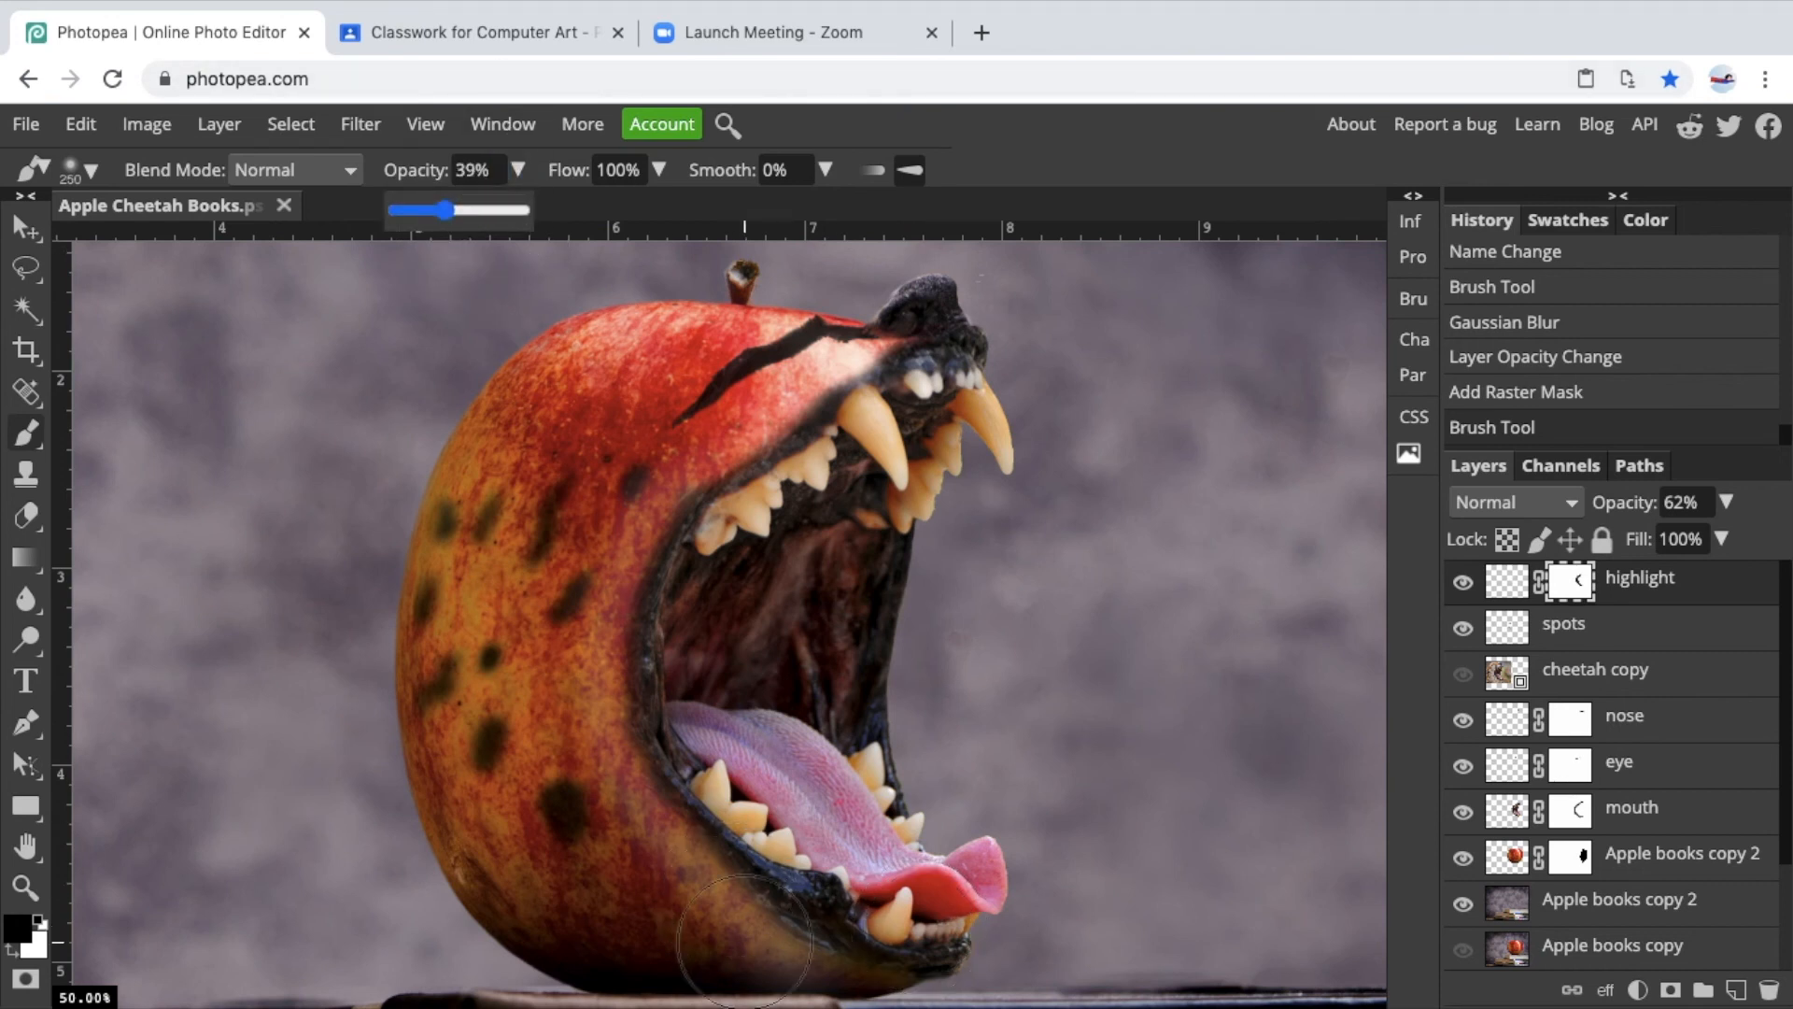
click(783, 939)
click(795, 943)
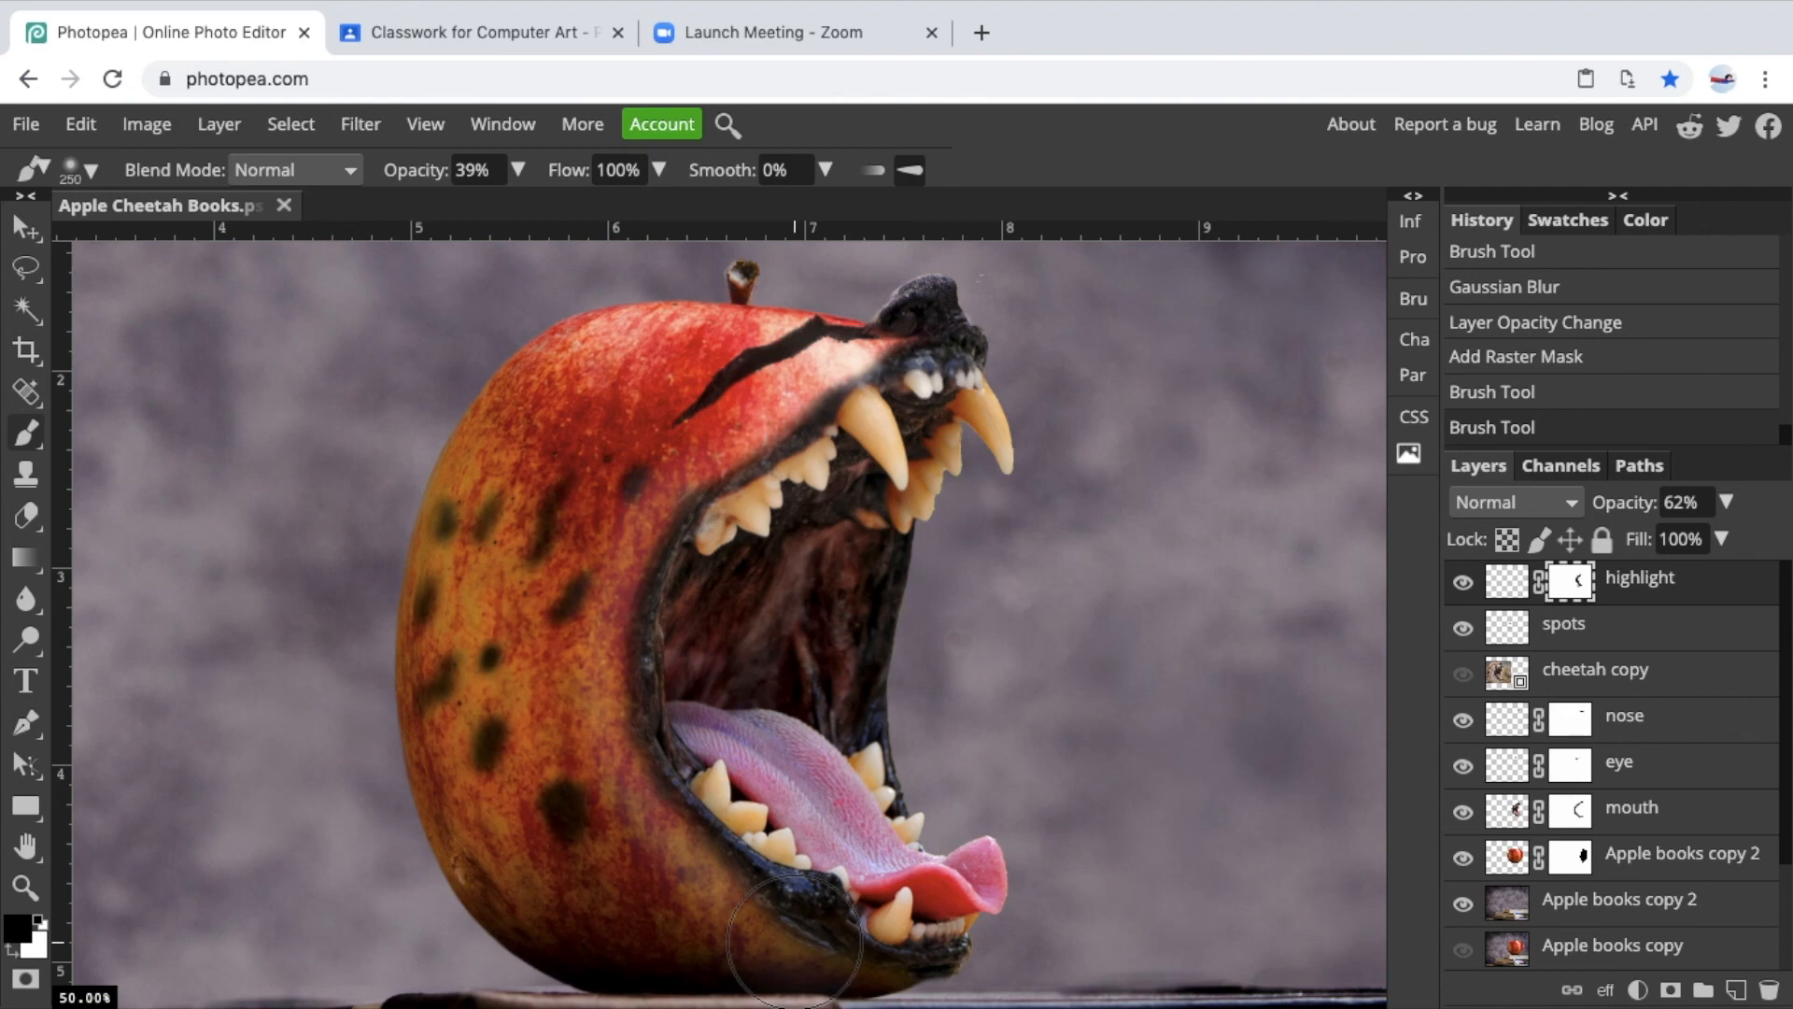
click(674, 914)
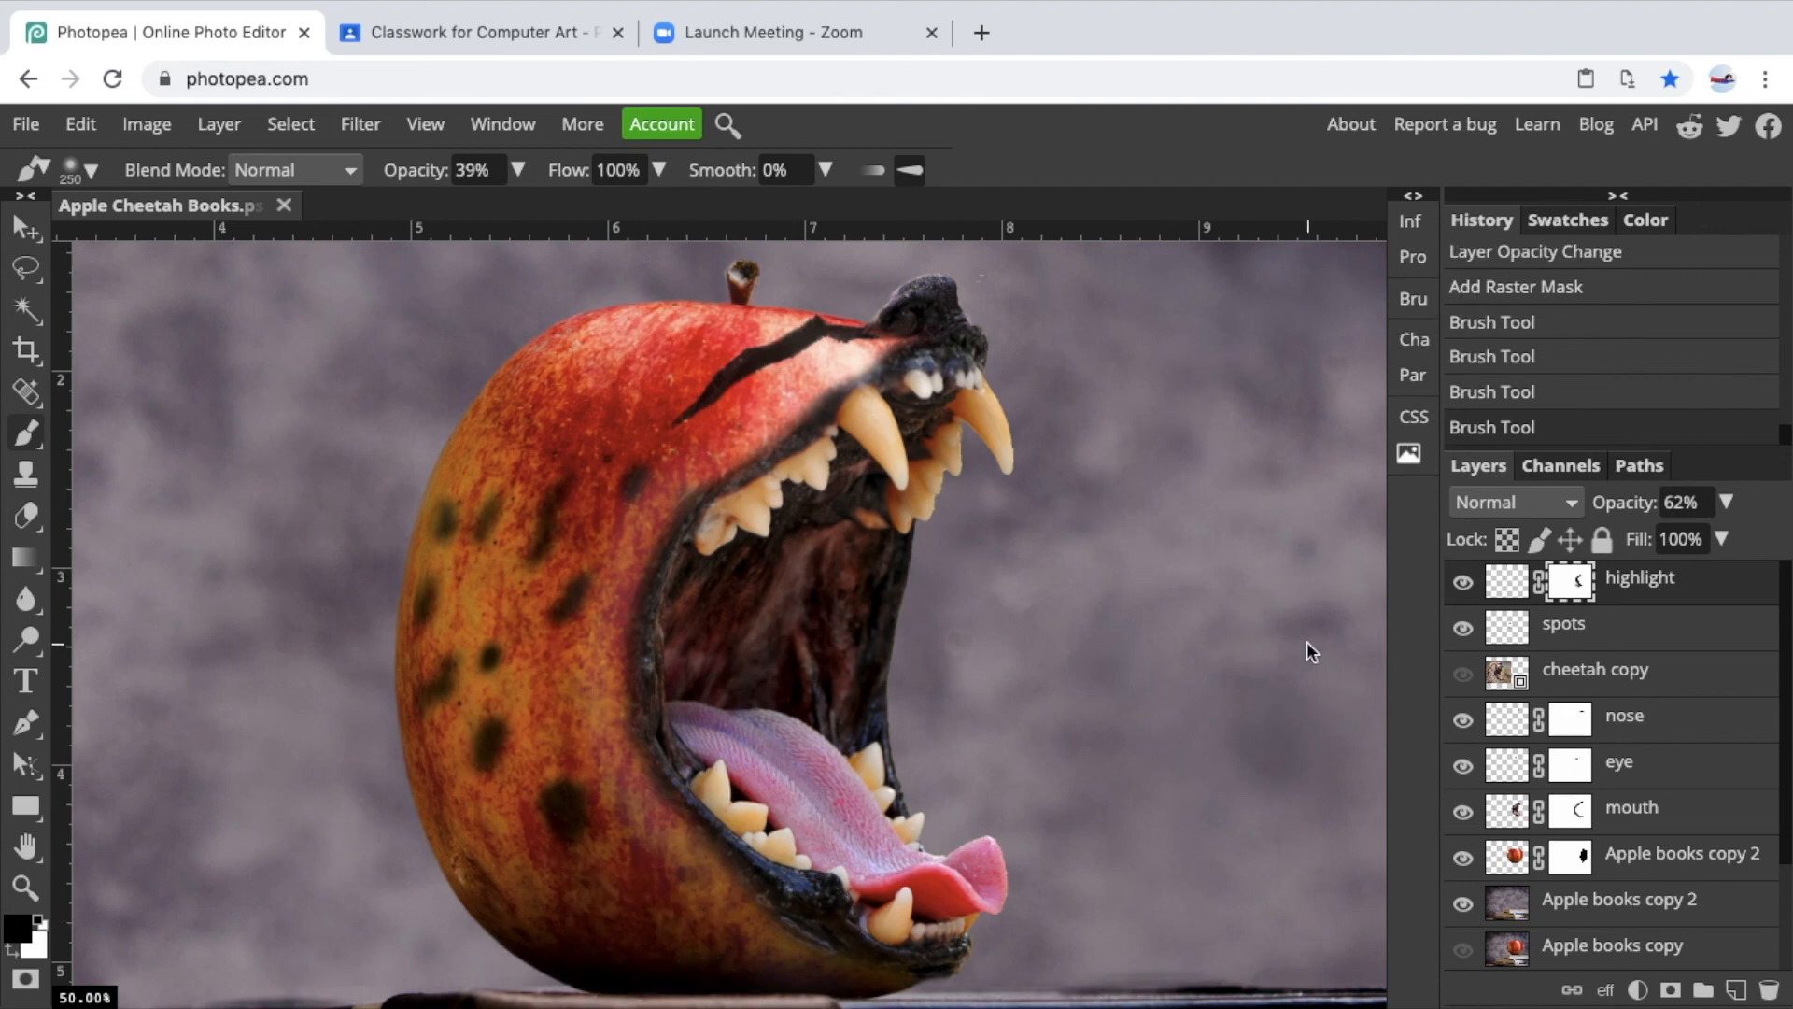
Toggle the highlight layer's visibility repeatedly to compare the full composite with and without it.
scroll(1308, 640, down, 3)
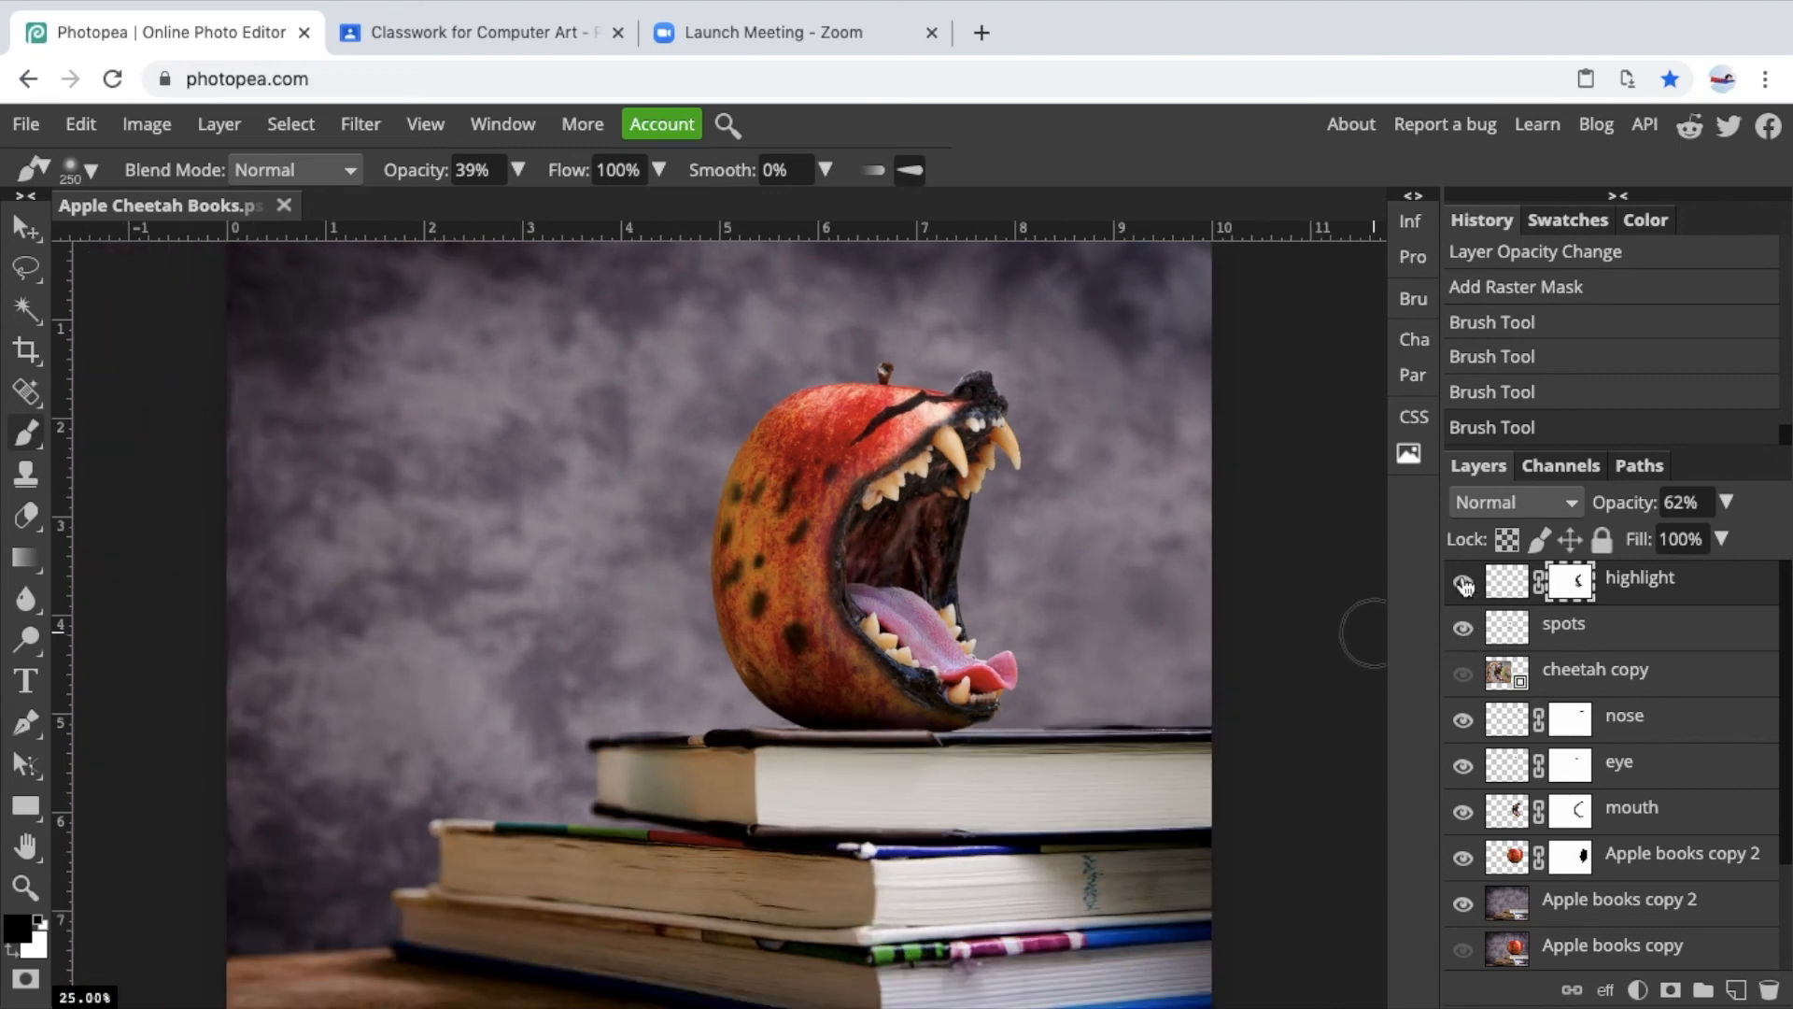
click(1463, 585)
click(1463, 586)
click(1464, 586)
click(1464, 586)
click(1463, 585)
click(1463, 585)
click(1464, 586)
click(1464, 586)
click(1464, 585)
click(1463, 586)
Save the document.
click(35, 131)
click(63, 385)
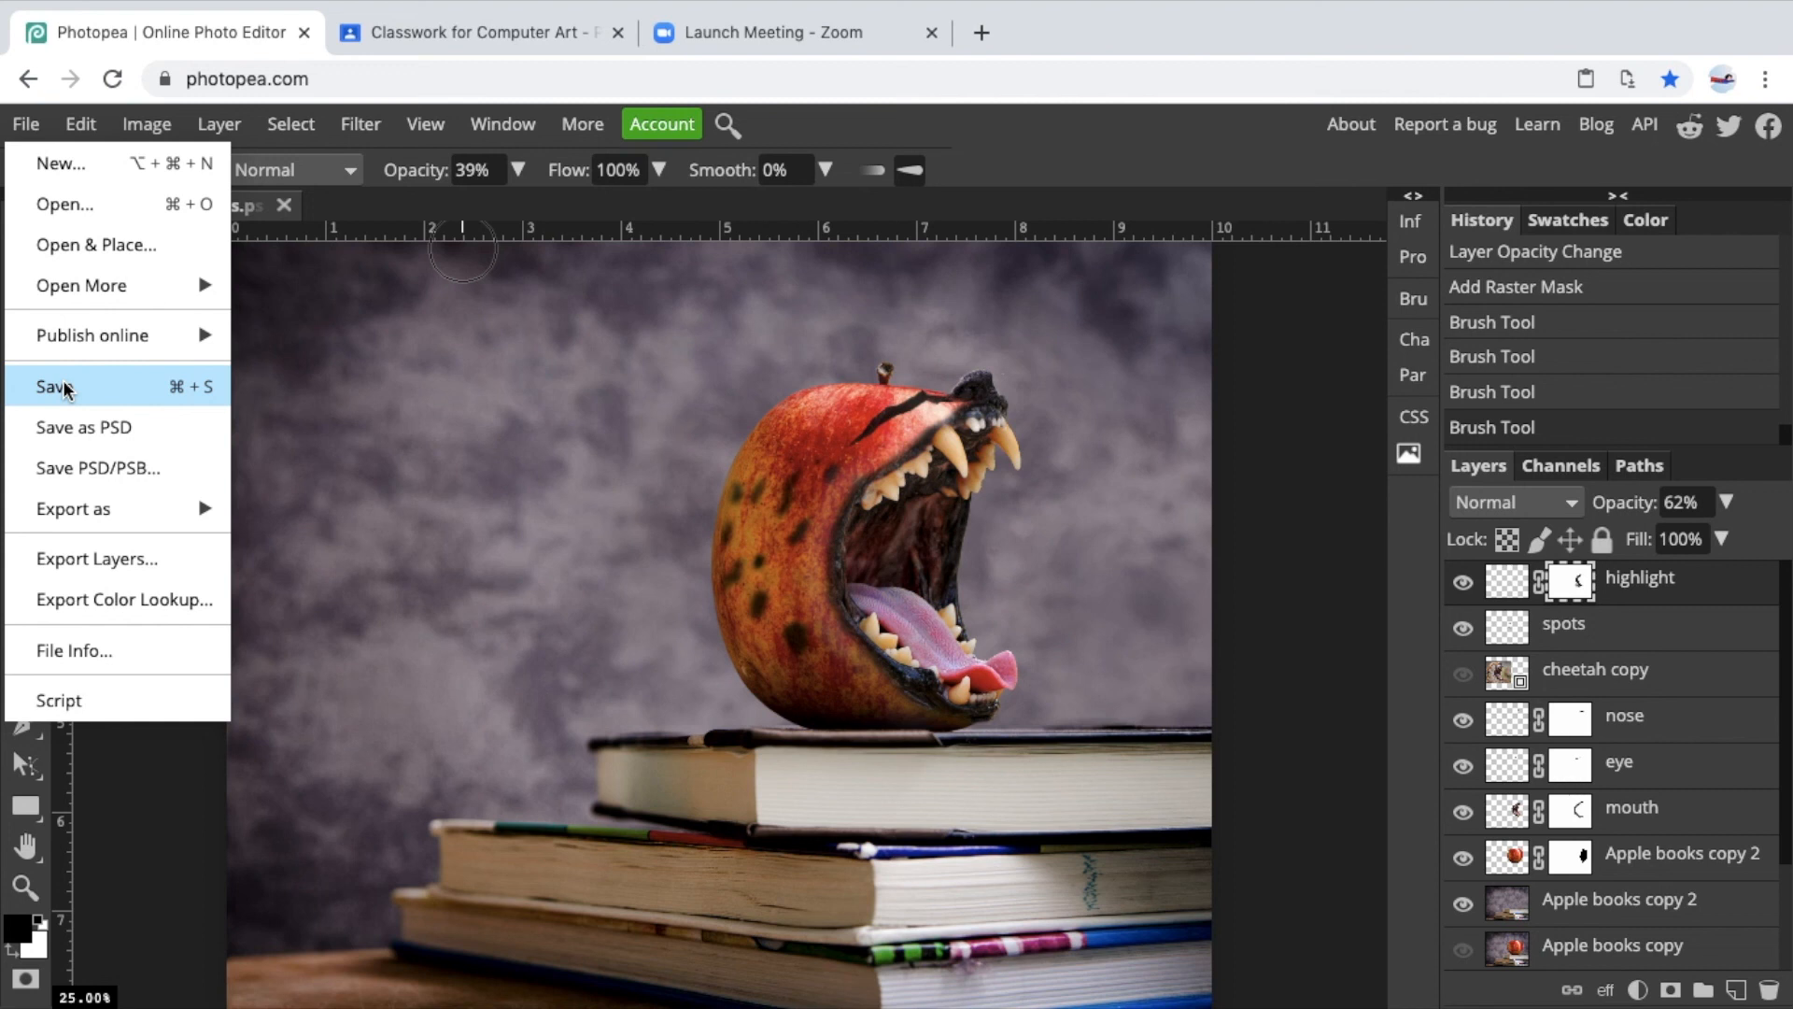
click(1131, 21)
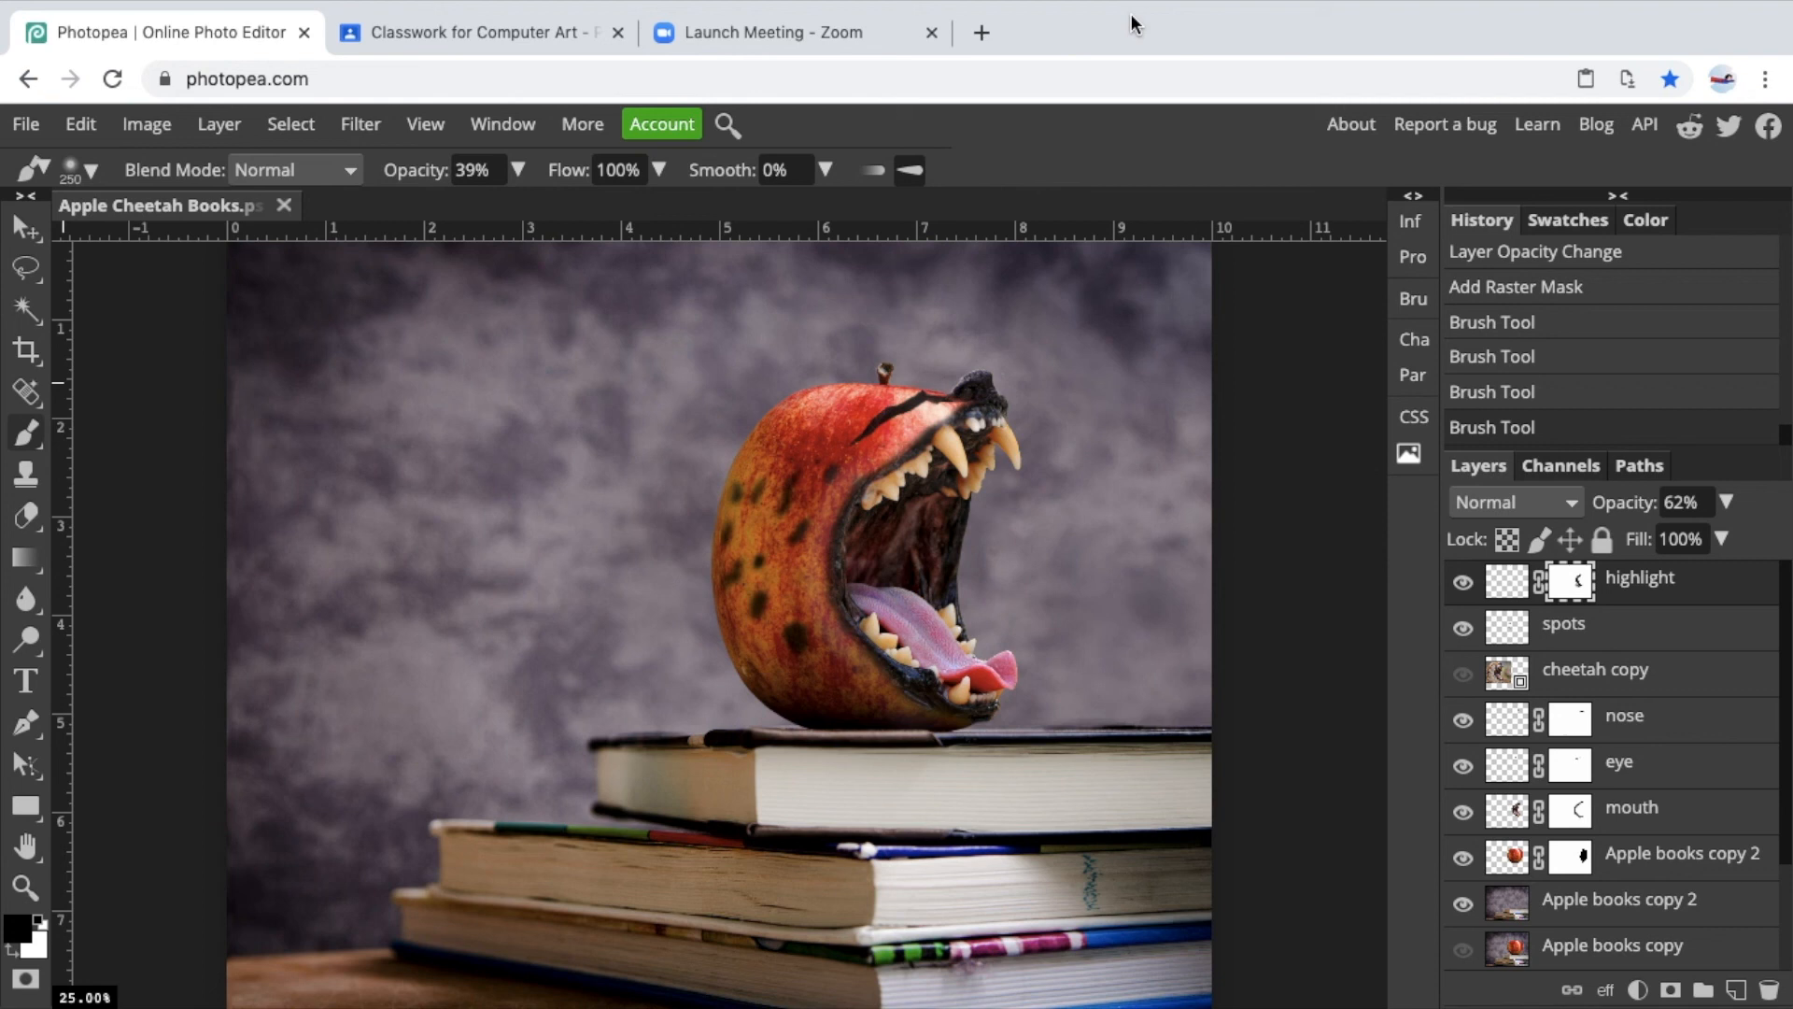